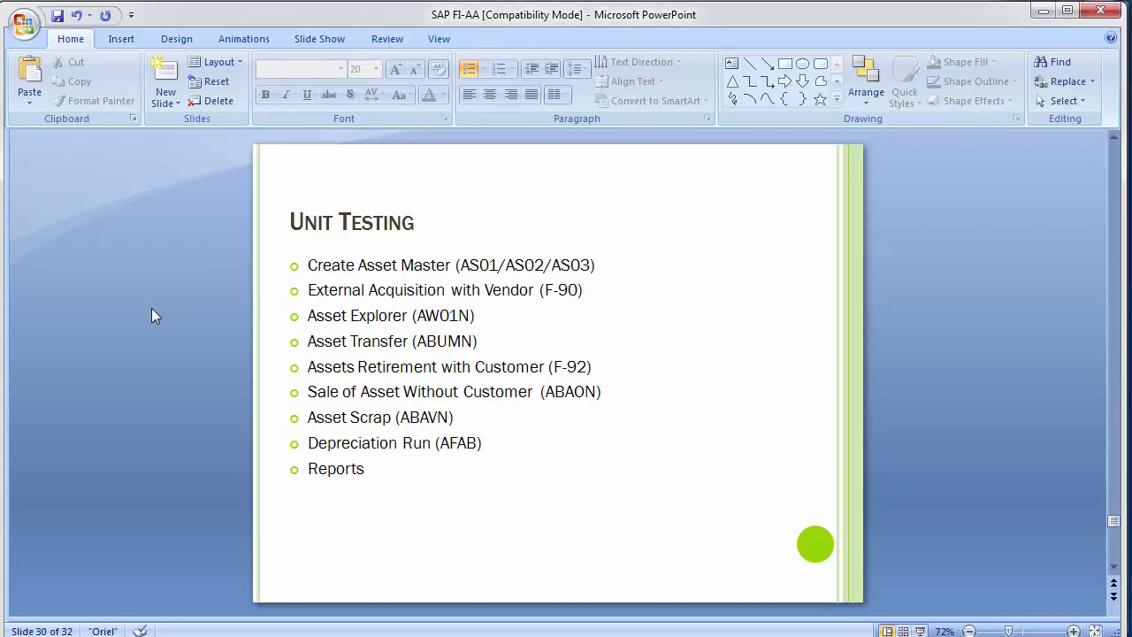
Review the Key Business Processes and Unit Testing slides, noting the transaction code for external acquisition with vendor.
{"action": "scroll", "coordinate": [151, 308], "scroll_direction": "up", "scroll_amount": 1}
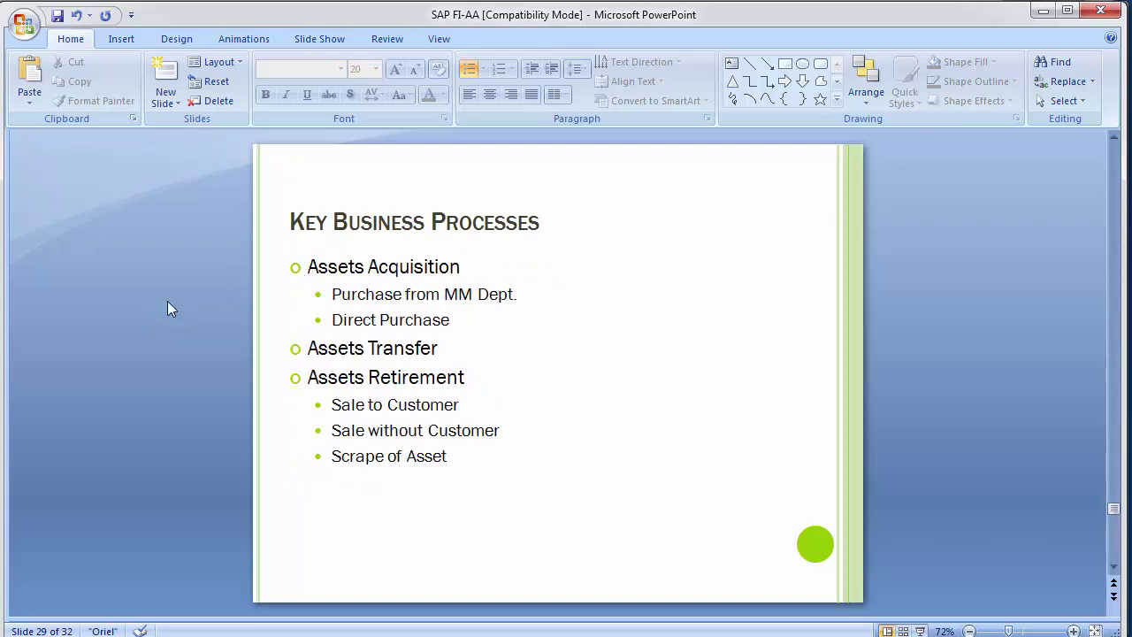
{"action": "scroll", "coordinate": [167, 301], "scroll_direction": "down", "scroll_amount": 1}
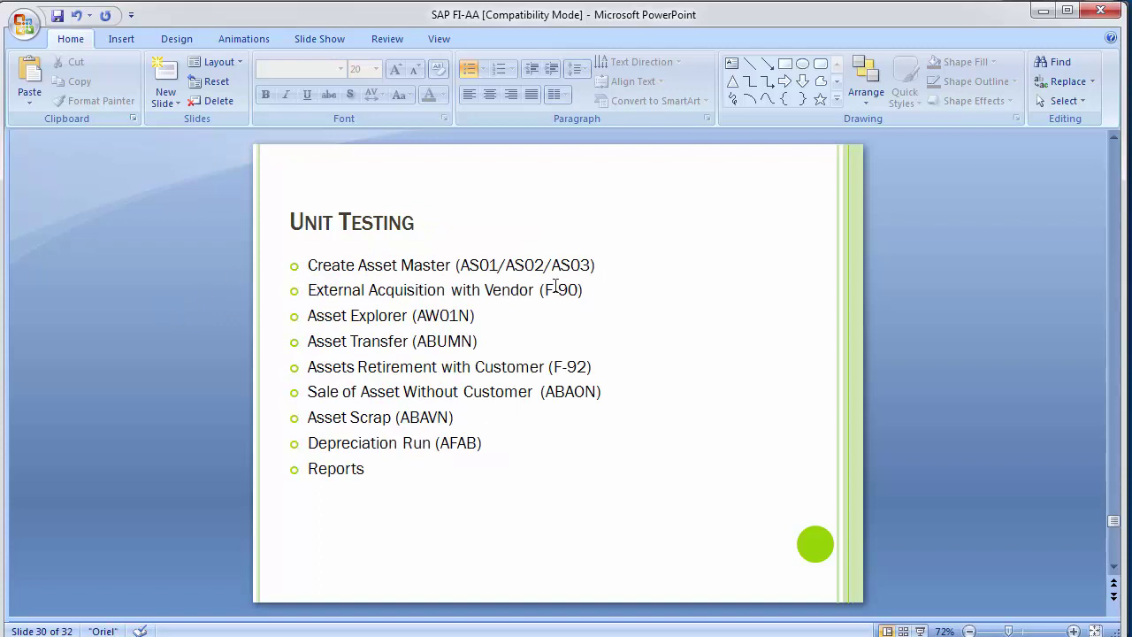
{"action": "left_click_drag", "start_coordinate": [546, 290], "coordinate": [579, 290]}
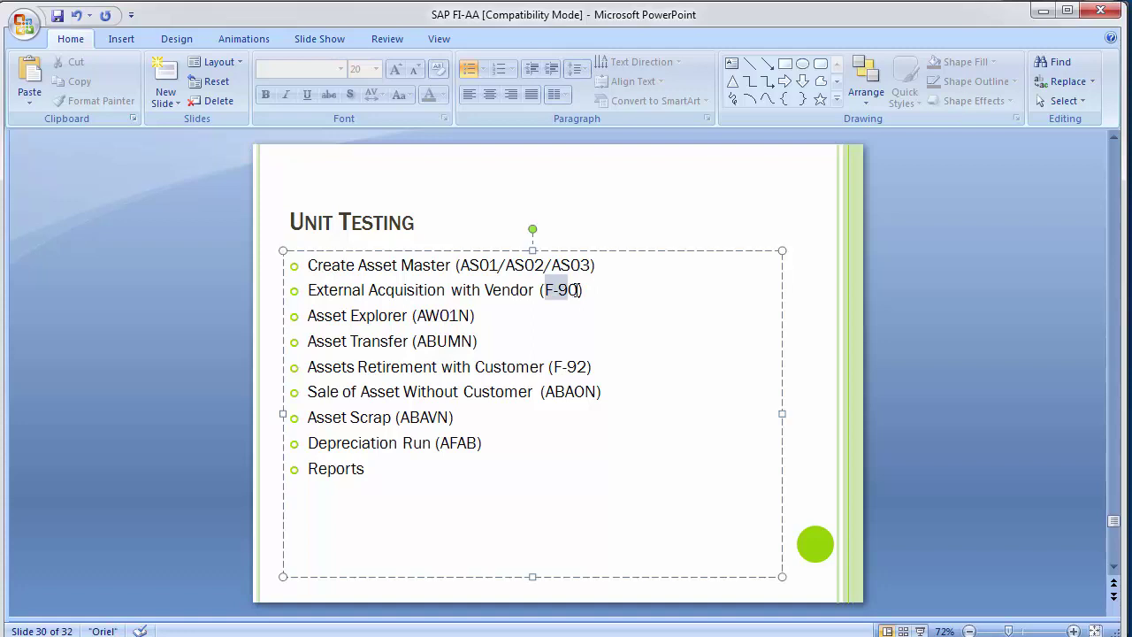
{"action": "left_click", "coordinate": [215, 342]}
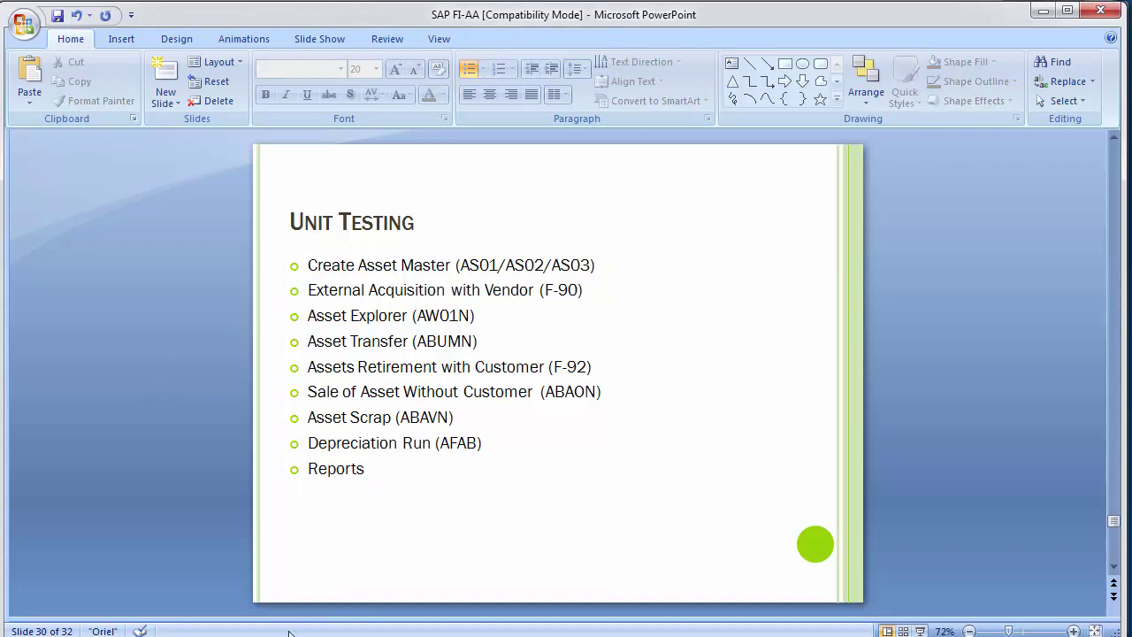
Switch to SAP Easy Access and open transaction F-90 for an asset acquisition from purchase with vendor.
{"action": "left_click", "coordinate": [245, 584]}
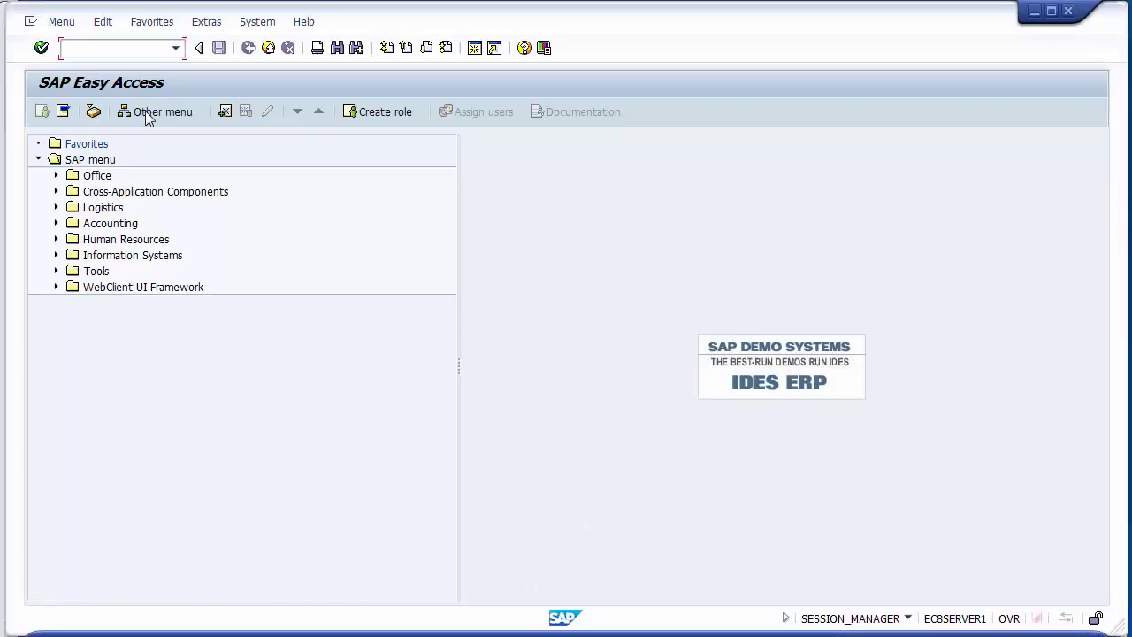
{"action": "type", "text": "f-90"}
{"action": "key", "text": "Return"}
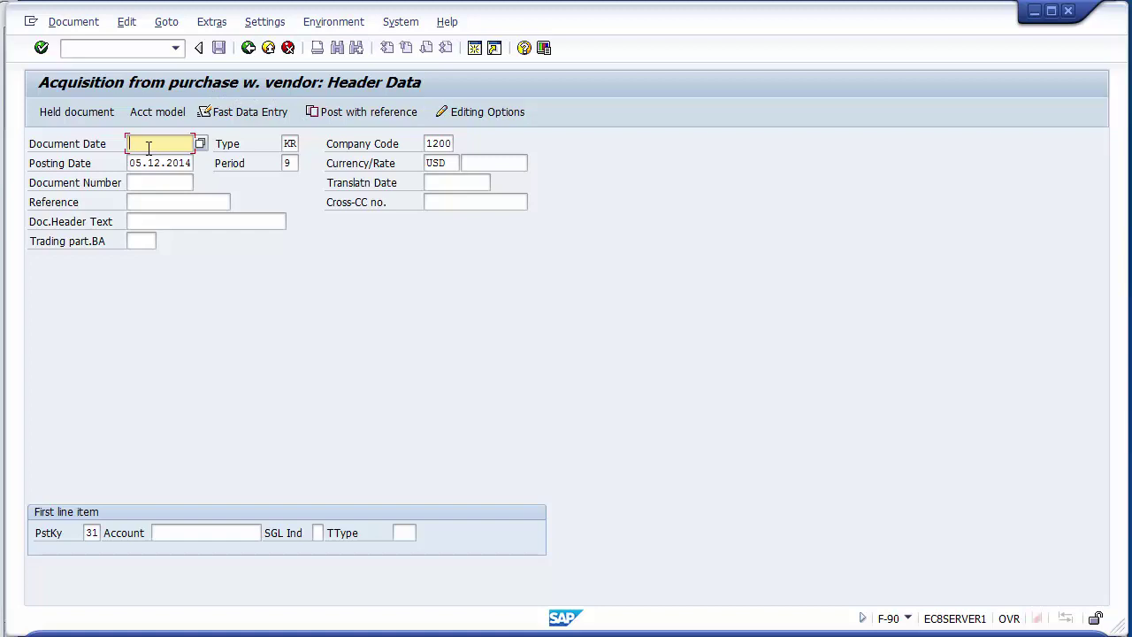
Set both the document date and the posting date in the header data to 01062014.
{"action": "type", "text": "0"}
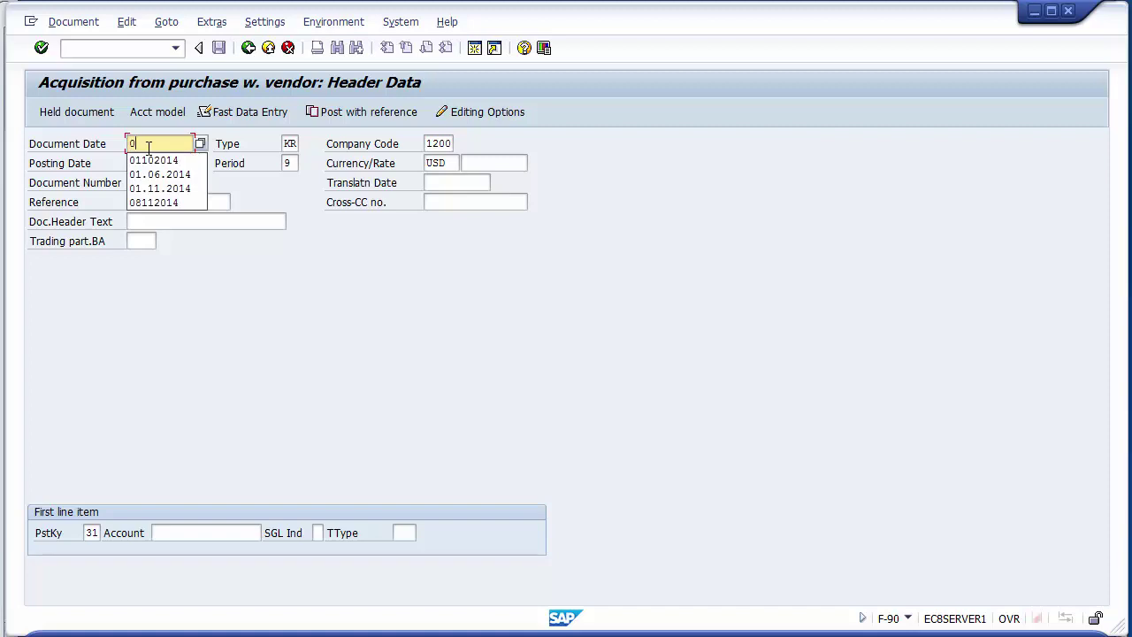
{"action": "type", "text": "10"}
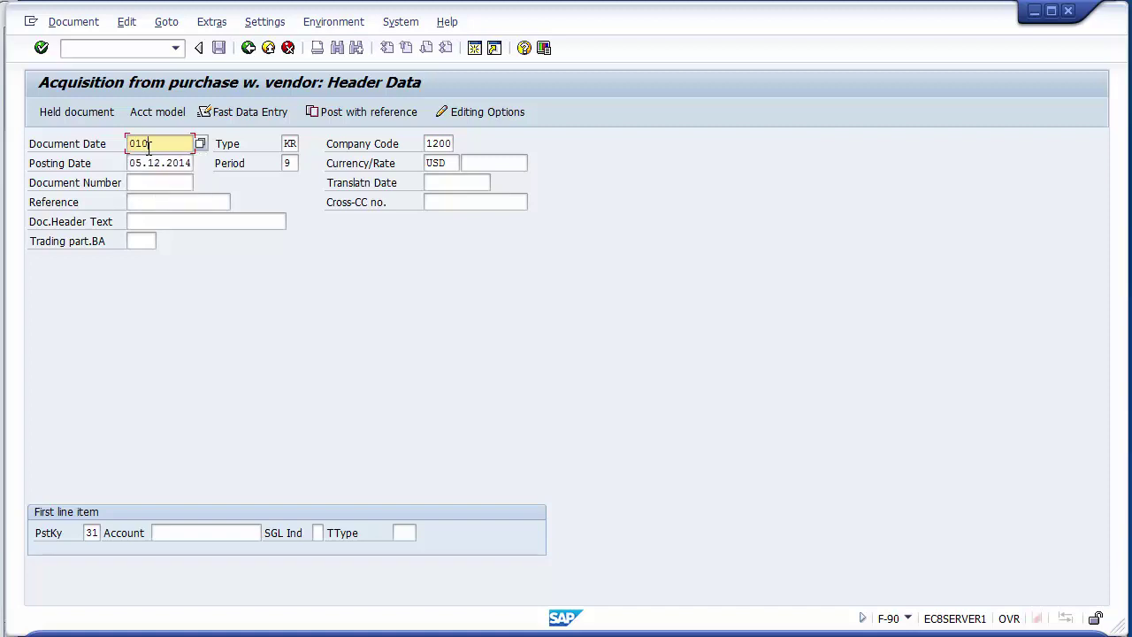
{"action": "type", "text": "62014"}
{"action": "key", "text": "Tab"}
{"action": "key", "text": "Tab"}
{"action": "key", "text": "Tab"}
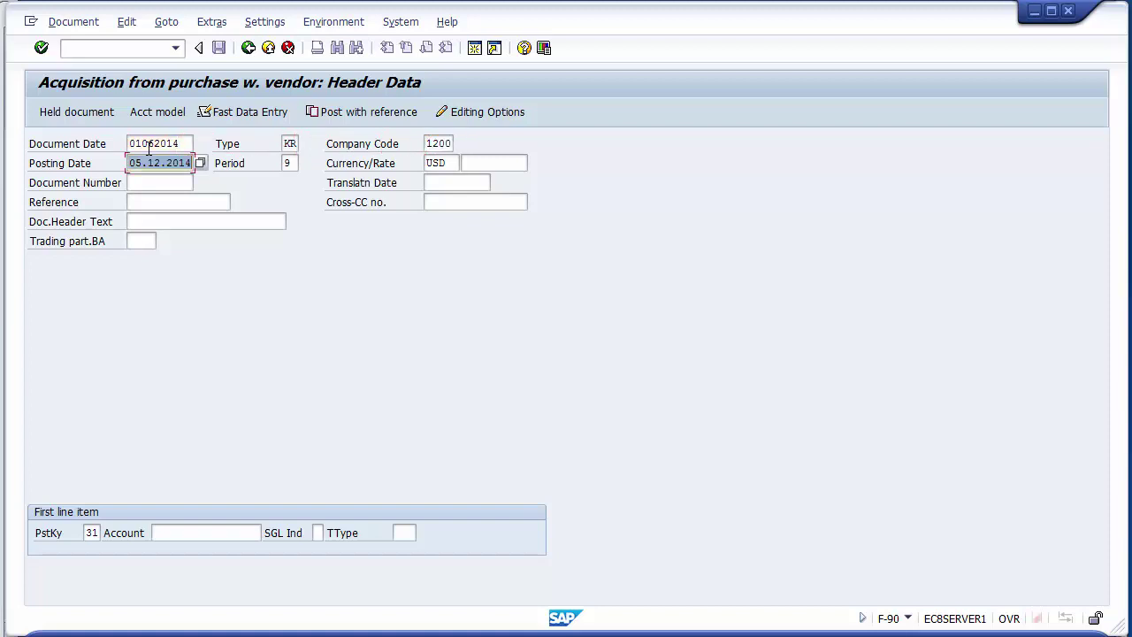
{"action": "type", "text": "01062"}
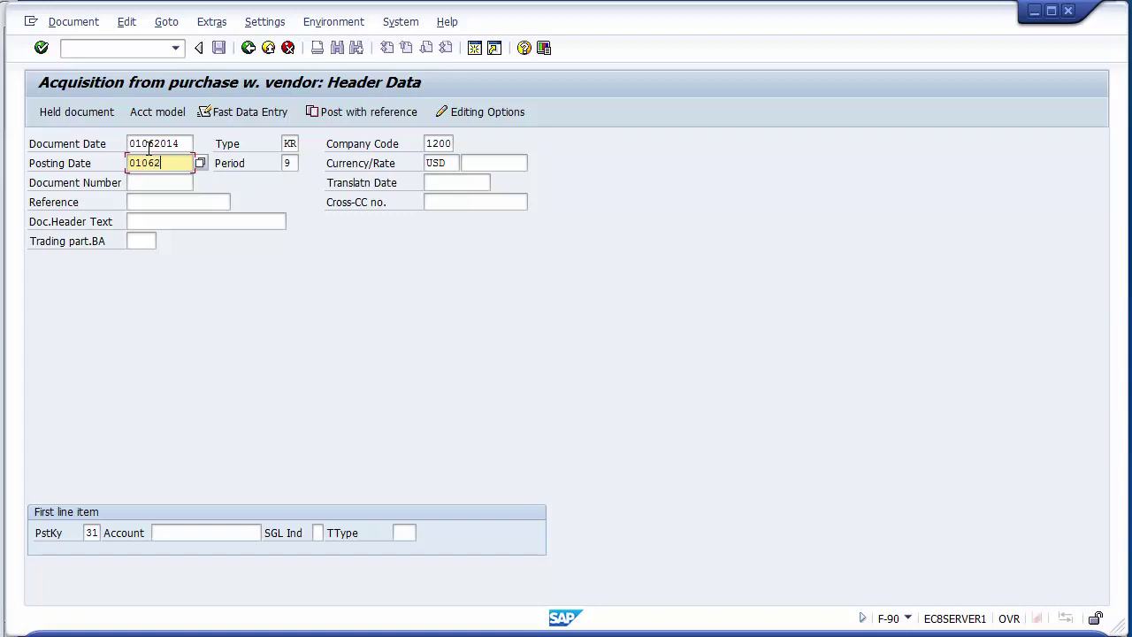
{"action": "type", "text": "014"}
{"action": "left_click", "coordinate": [155, 143]}
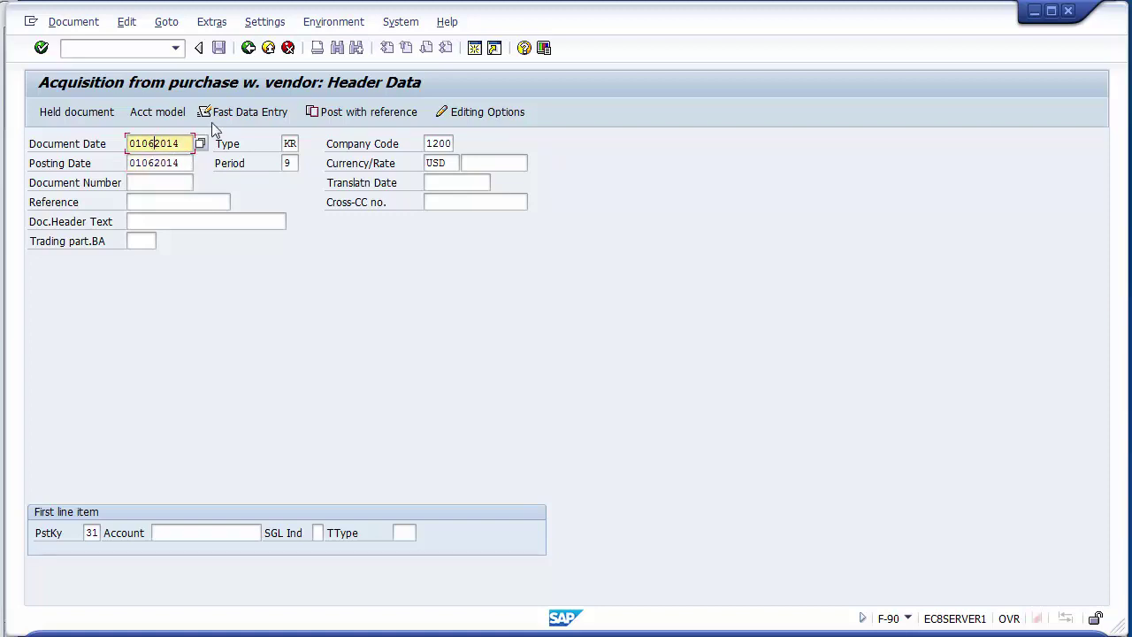
{"action": "left_click", "coordinate": [289, 143]}
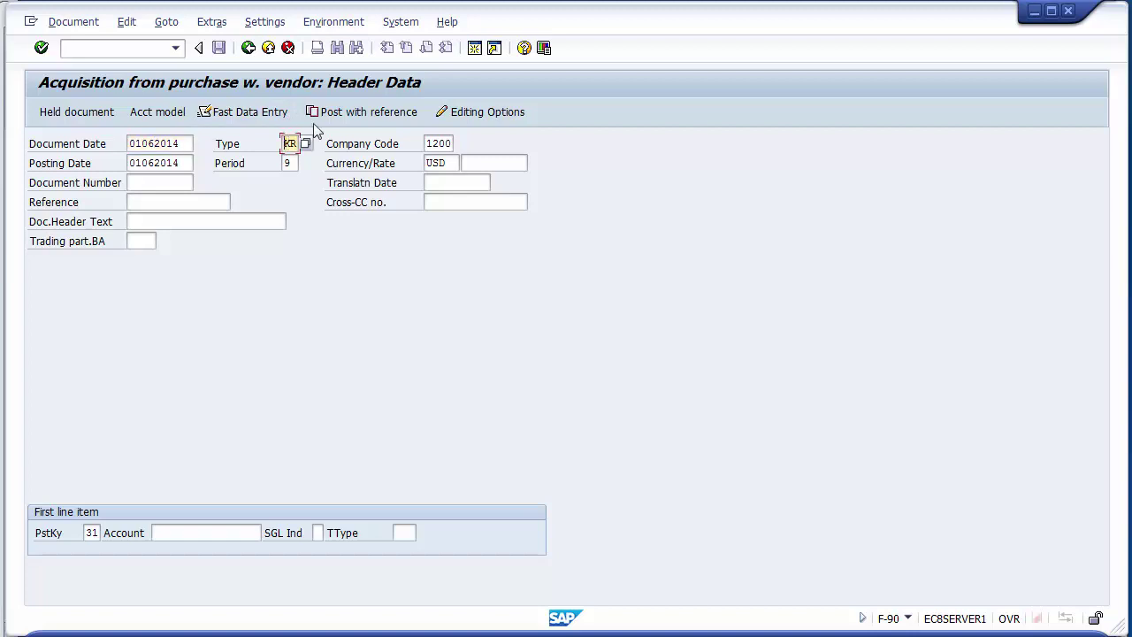
{"action": "left_click", "coordinate": [435, 143]}
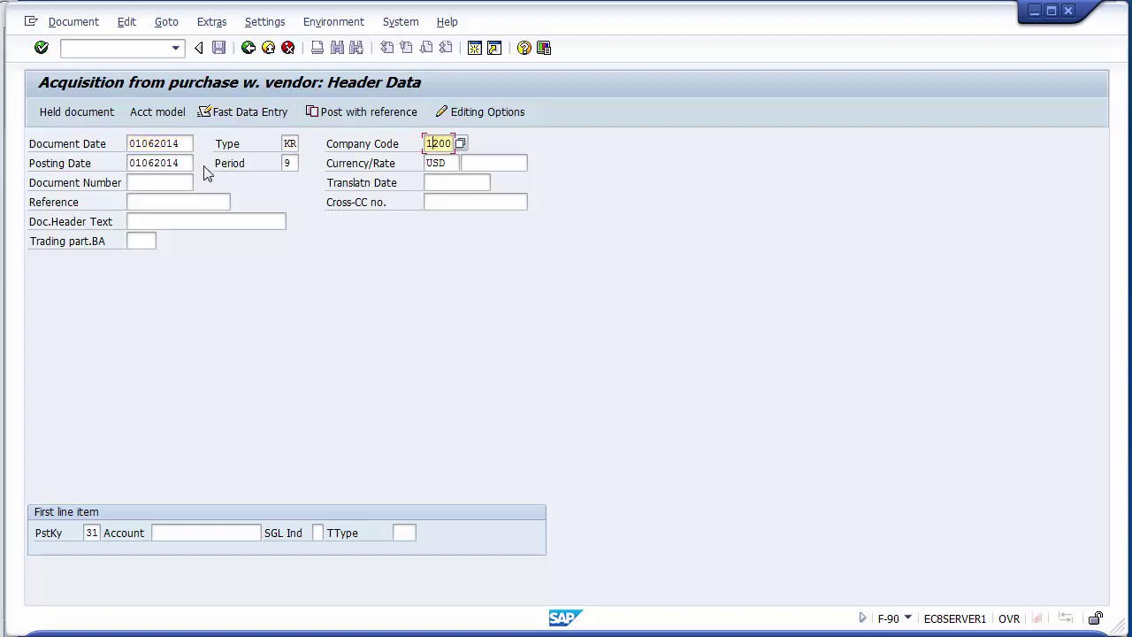
{"action": "left_click", "coordinate": [187, 163]}
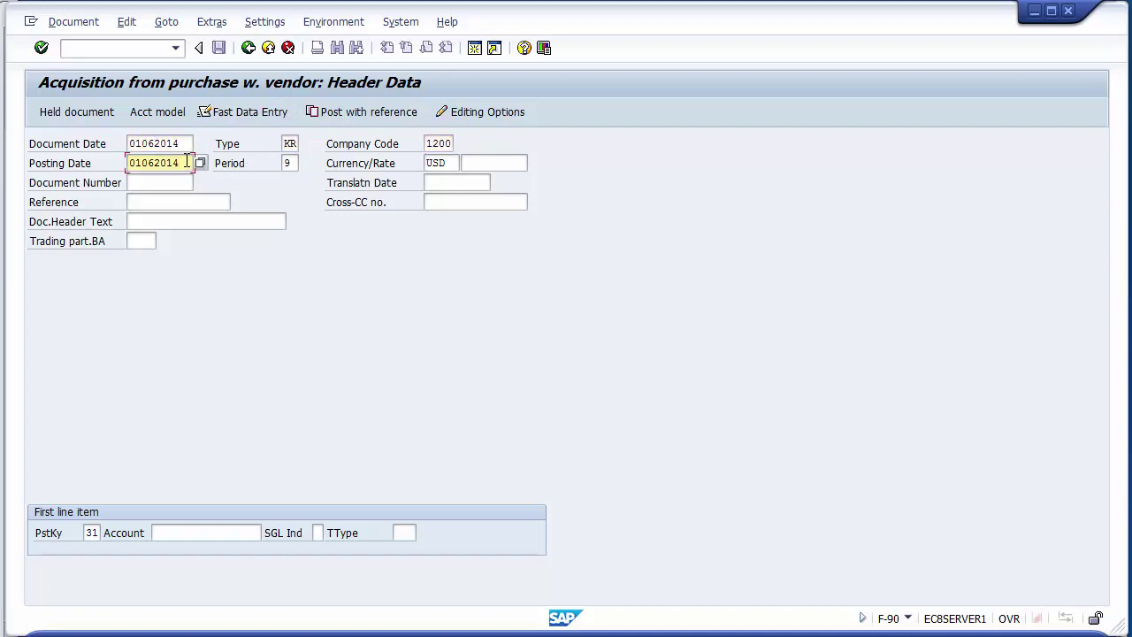
{"action": "left_click", "coordinate": [287, 164]}
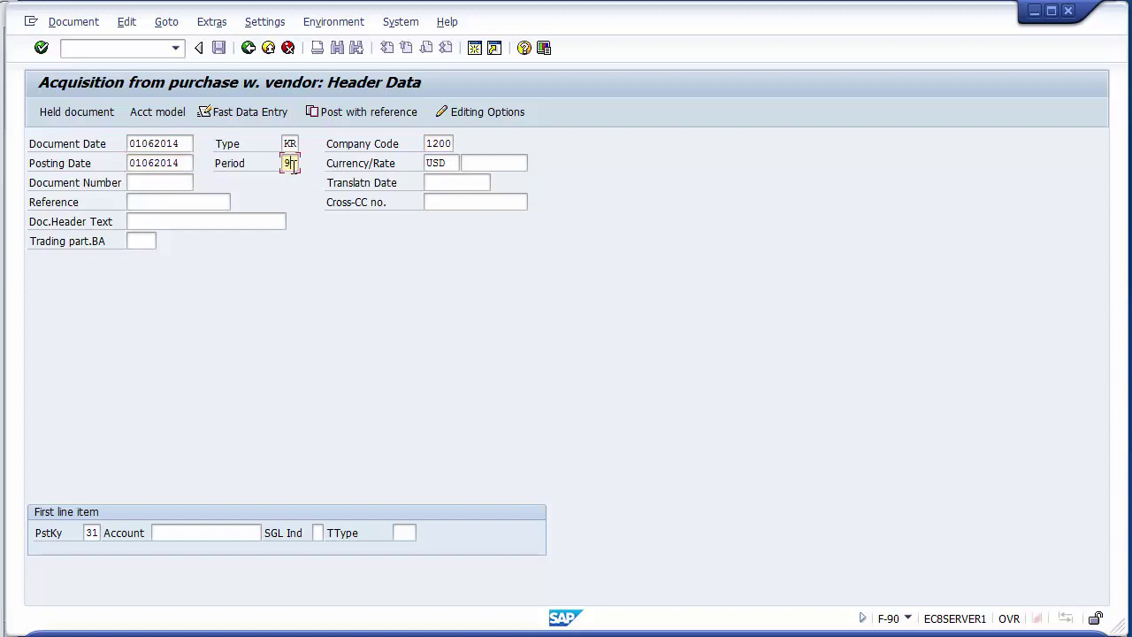
{"action": "left_click", "coordinate": [449, 164]}
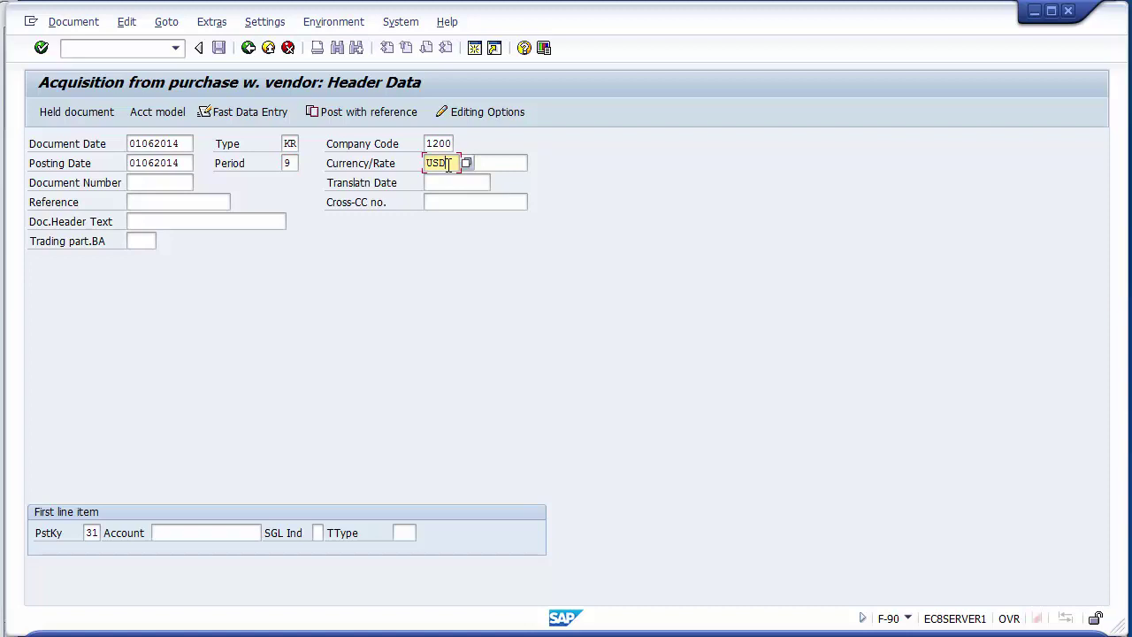
{"action": "left_click", "coordinate": [146, 205]}
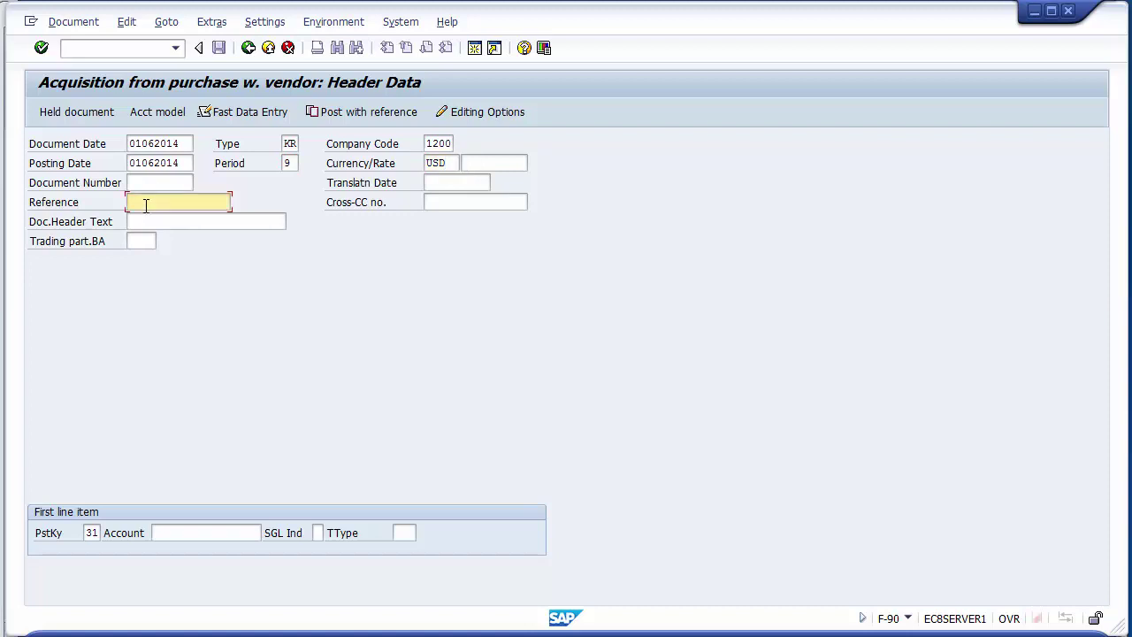
{"action": "type", "text": "Asset Purchase"}
{"action": "left_click", "coordinate": [160, 221]}
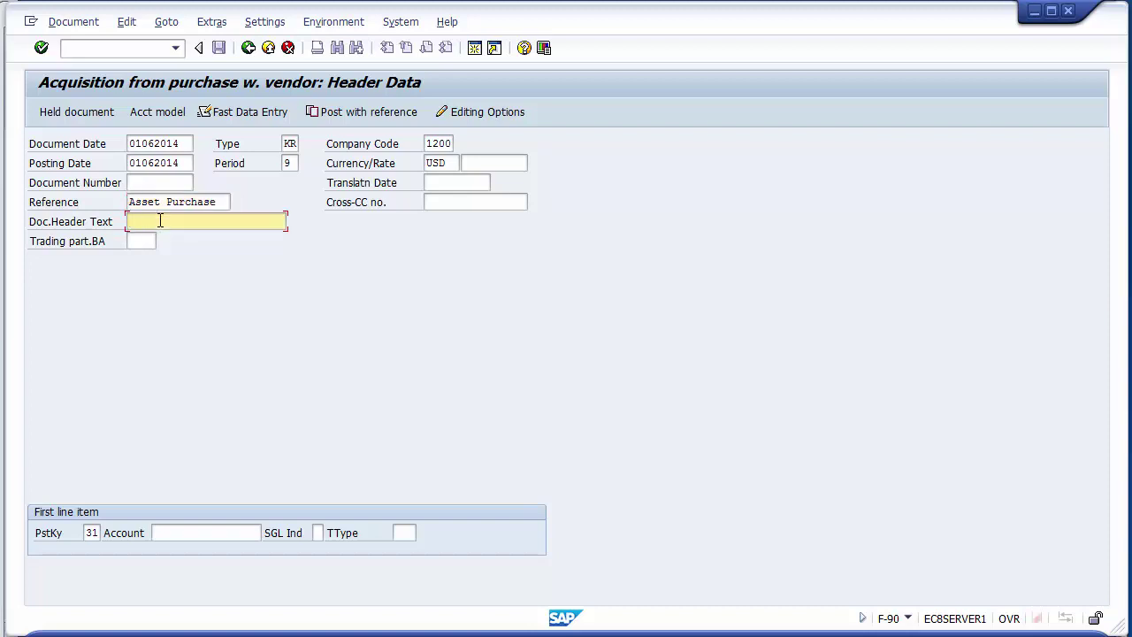
{"action": "left_click", "coordinate": [219, 201]}
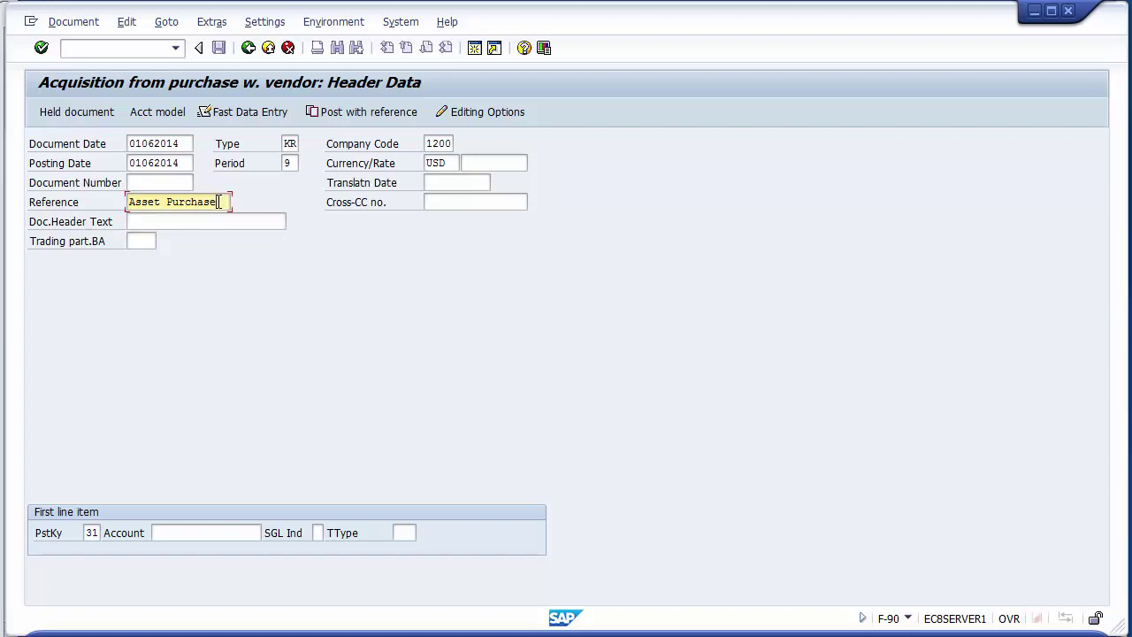
{"action": "key", "text": "BackSpace"}
{"action": "key", "text": "BackSpace"}
{"action": "key", "text": "BackSpace"}
{"action": "key", "text": "BackSpace"}
{"action": "key", "text": "BackSpace"}
{"action": "key", "text": "BackSpace"}
{"action": "key", "text": "BackSpace"}
{"action": "key", "text": "BackSpace"}
{"action": "key", "text": "BackSpace"}
{"action": "key", "text": "BackSpace"}
{"action": "key", "text": "BackSpace"}
{"action": "key", "text": "BackSpace"}
{"action": "key", "text": "BackSpace"}
{"action": "key", "text": "BackSpace"}
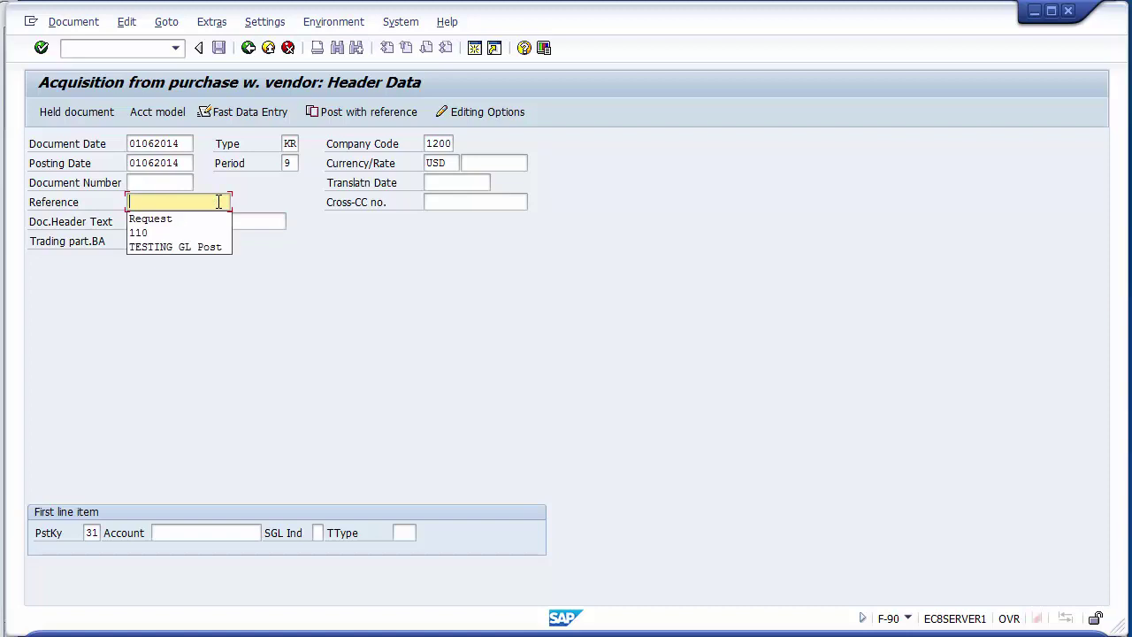
Enter 8754 as the reference and "Asste Purchase" as the document header text.
{"action": "type", "text": "8754"}
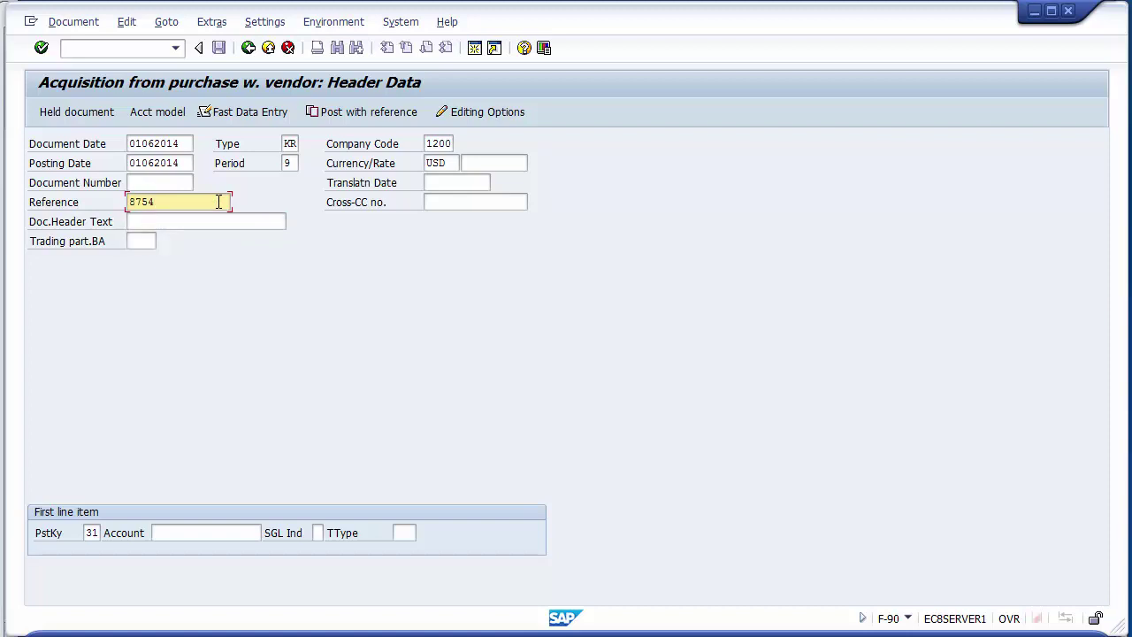
{"action": "left_click", "coordinate": [202, 217]}
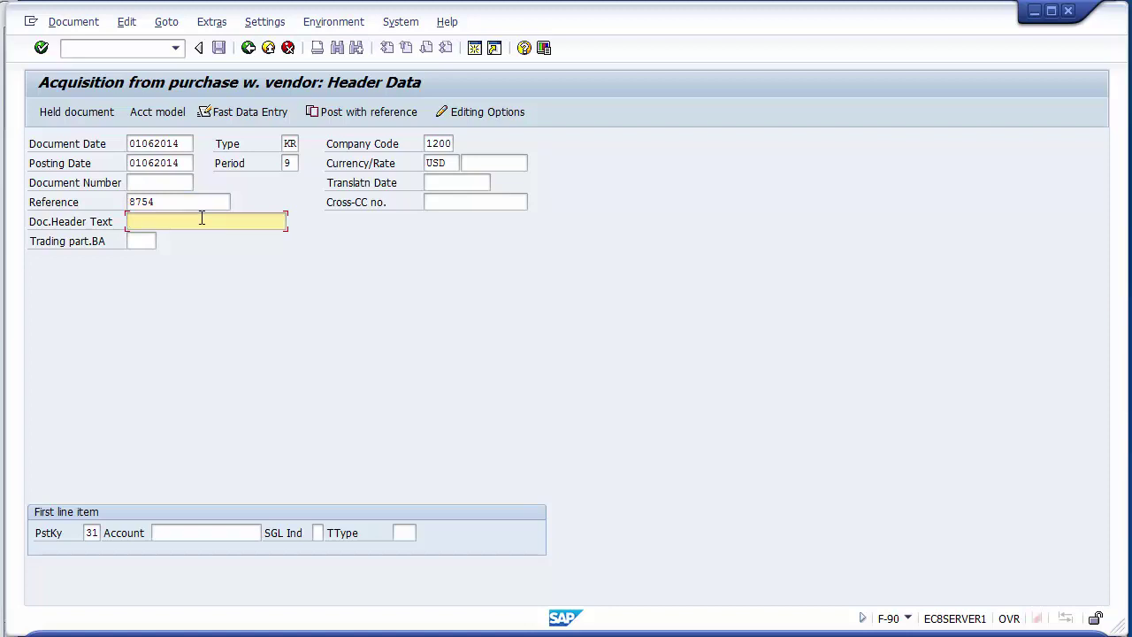
{"action": "type", "text": "Asste Purchase"}
{"action": "left_click", "coordinate": [90, 535]}
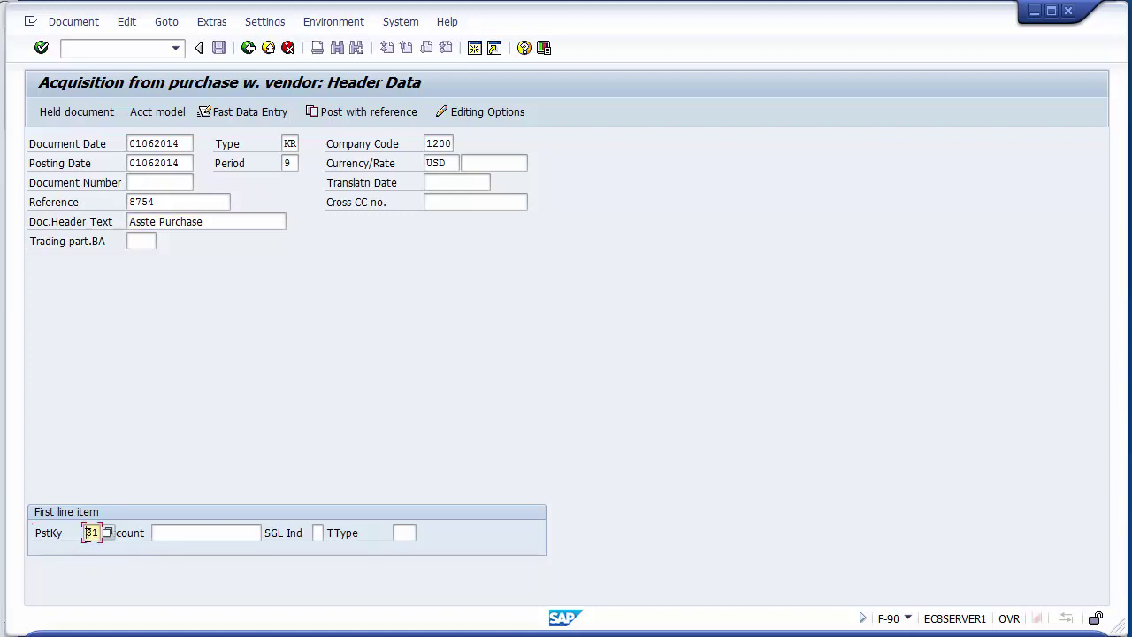
{"action": "double_click", "coordinate": [89, 534]}
{"action": "left_click", "coordinate": [162, 534]}
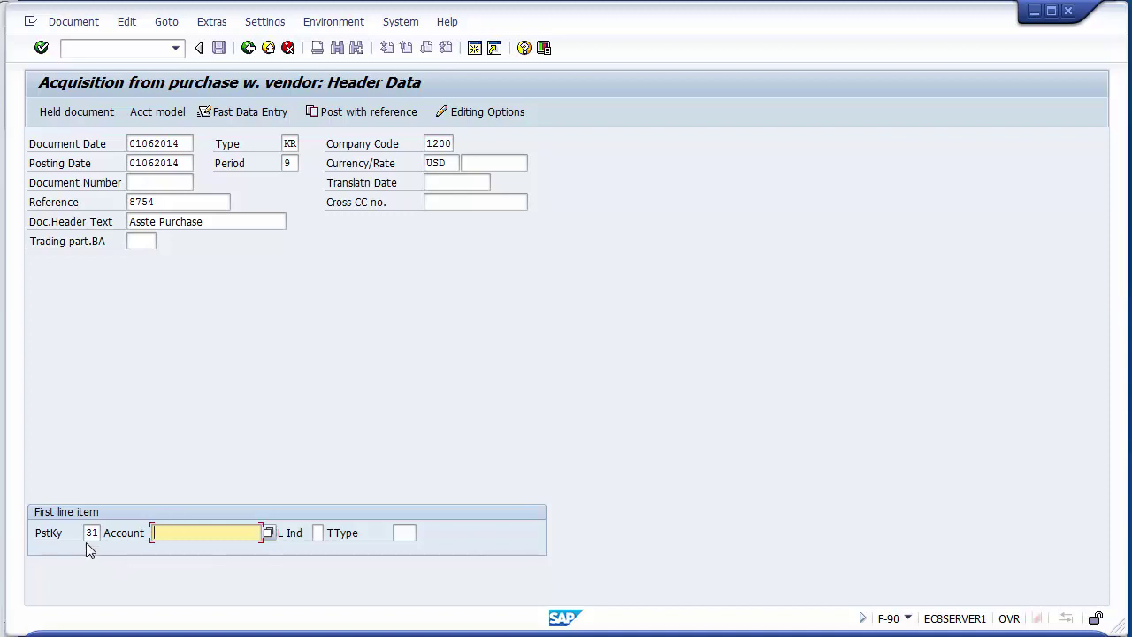
{"action": "left_click_drag", "start_coordinate": [86, 536], "coordinate": [102, 536]}
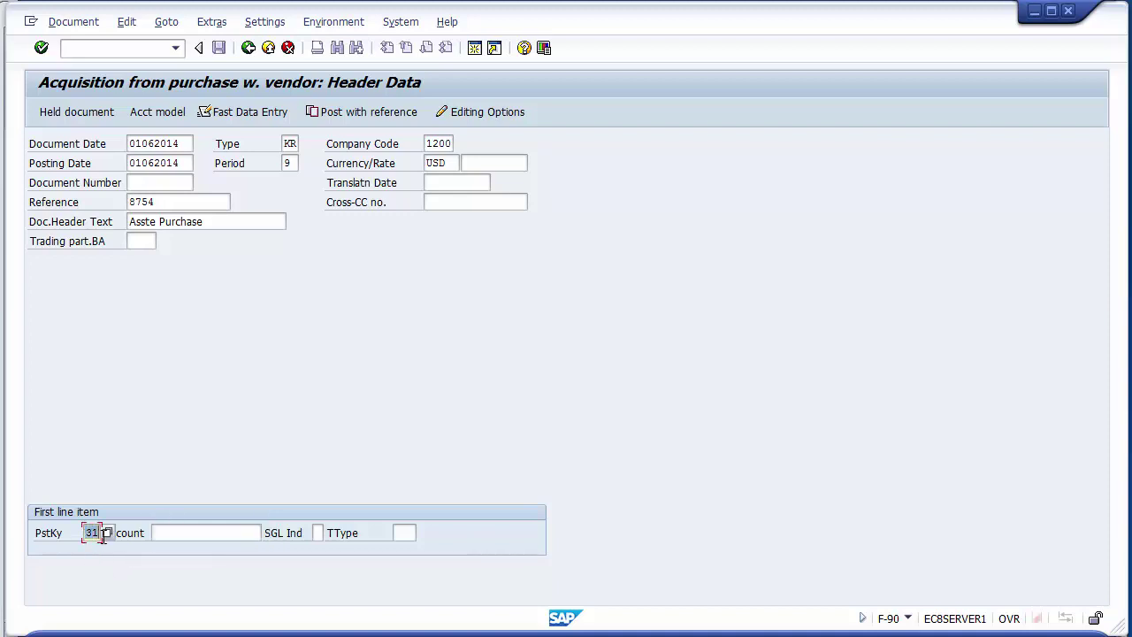
Look up vendor TCS in company code 1200 for the first line item's account and continue to the vendor item entry.
{"action": "left_click", "coordinate": [199, 532]}
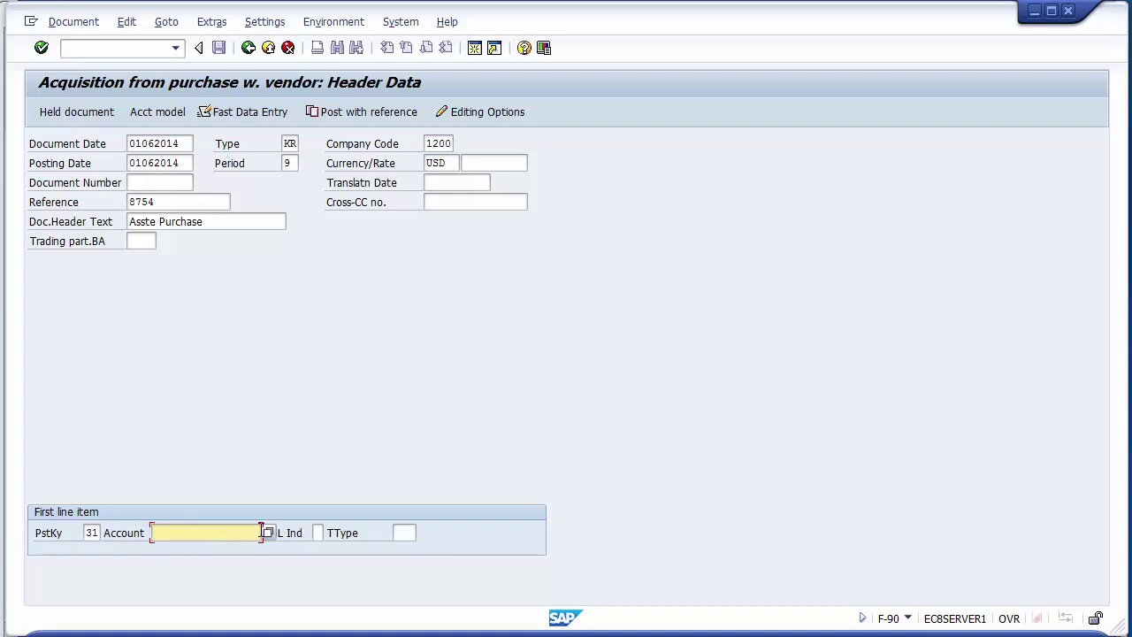
{"action": "left_click", "coordinate": [268, 534]}
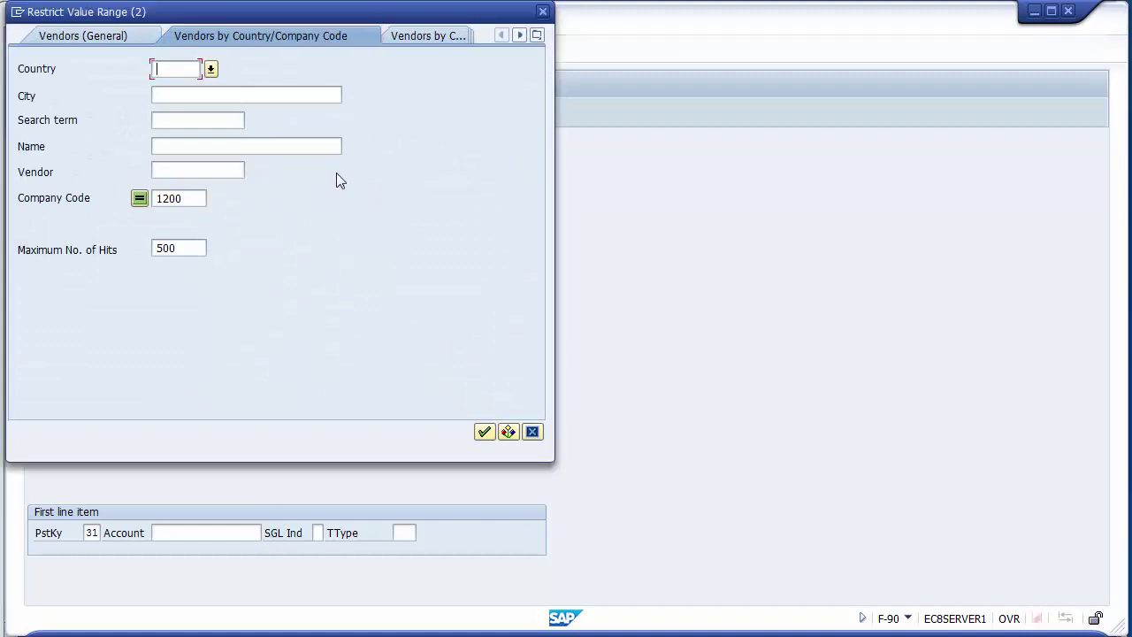
{"action": "left_click", "coordinate": [484, 432]}
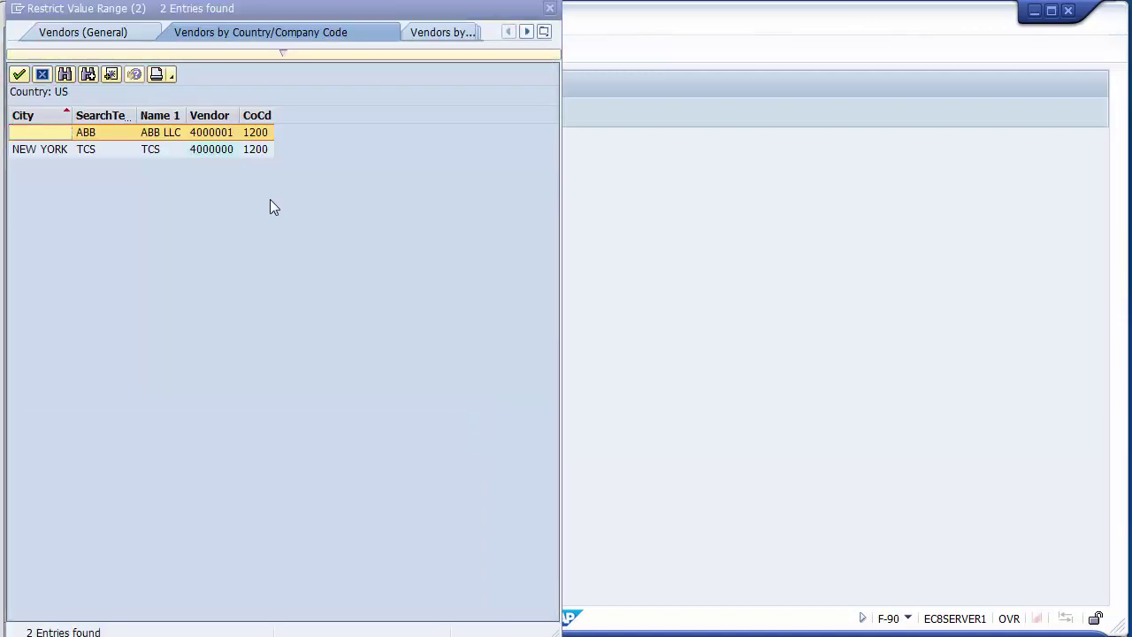
{"action": "double_click", "coordinate": [210, 151]}
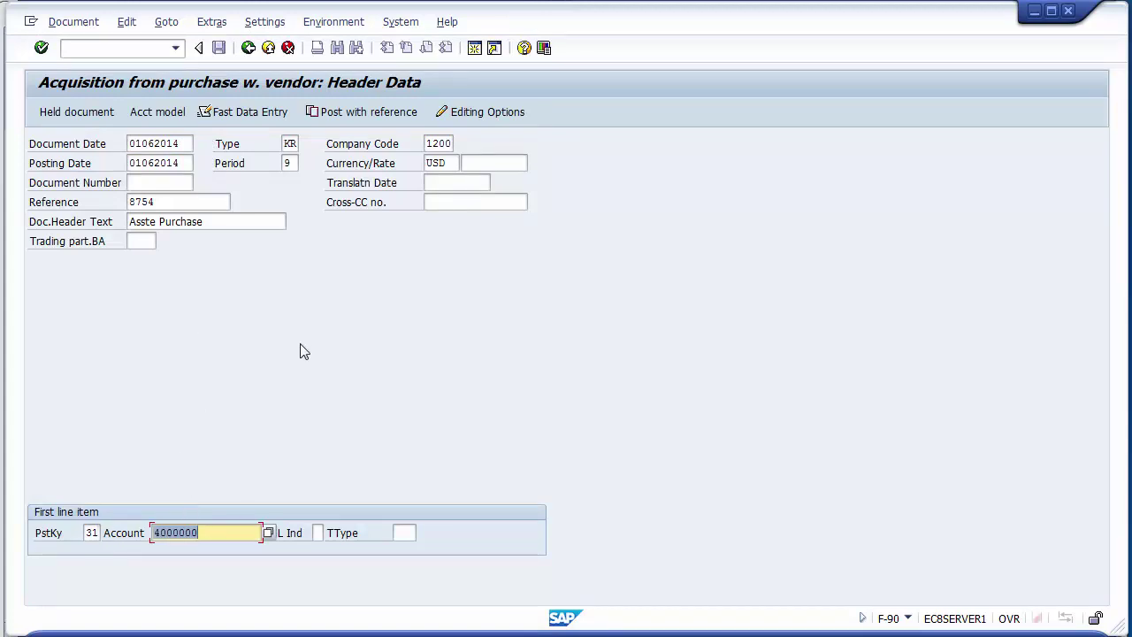
{"action": "key", "text": "Return"}
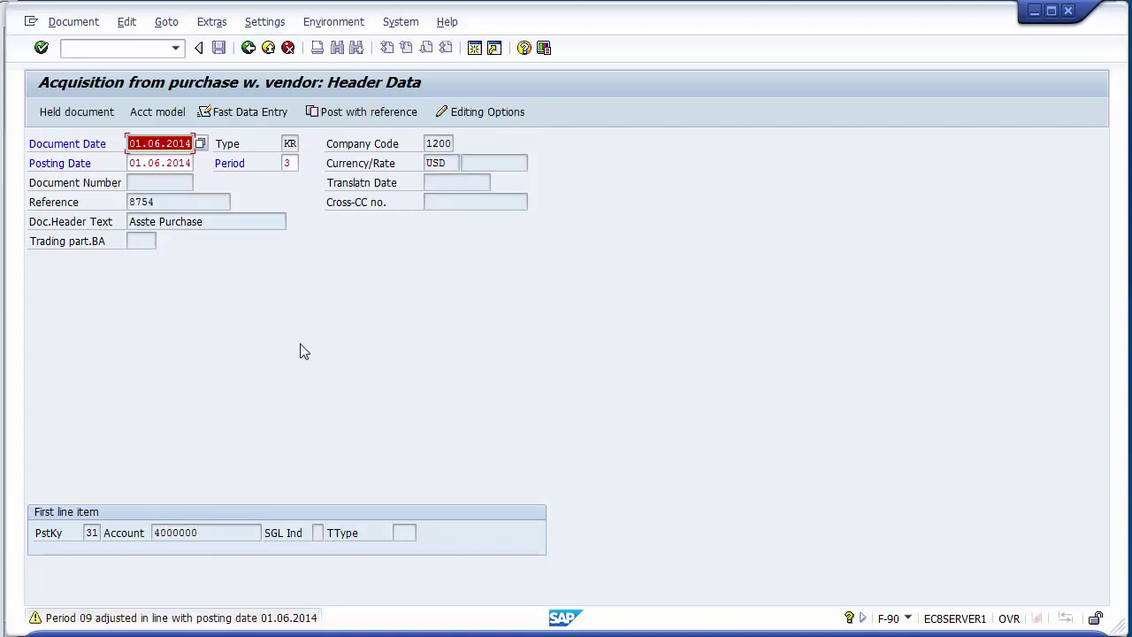
{"action": "key", "text": "Return"}
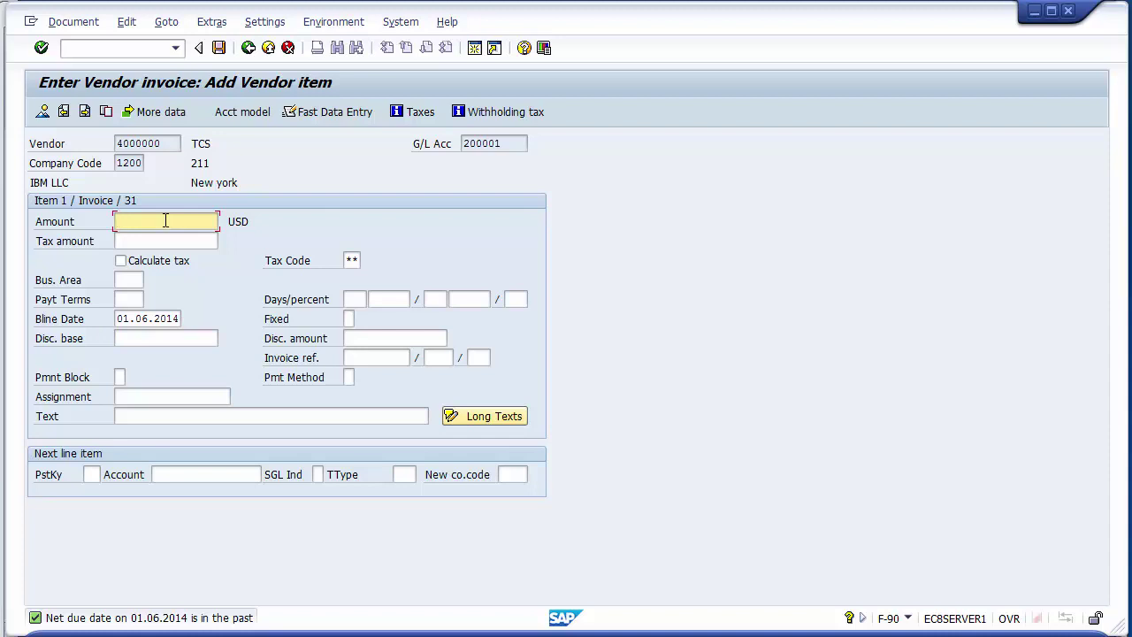
Enter 50000 USD as the vendor item's amount, choose tax code V8 and enable tax calculation.
{"action": "type", "text": "50000"}
{"action": "left_click", "coordinate": [170, 240]}
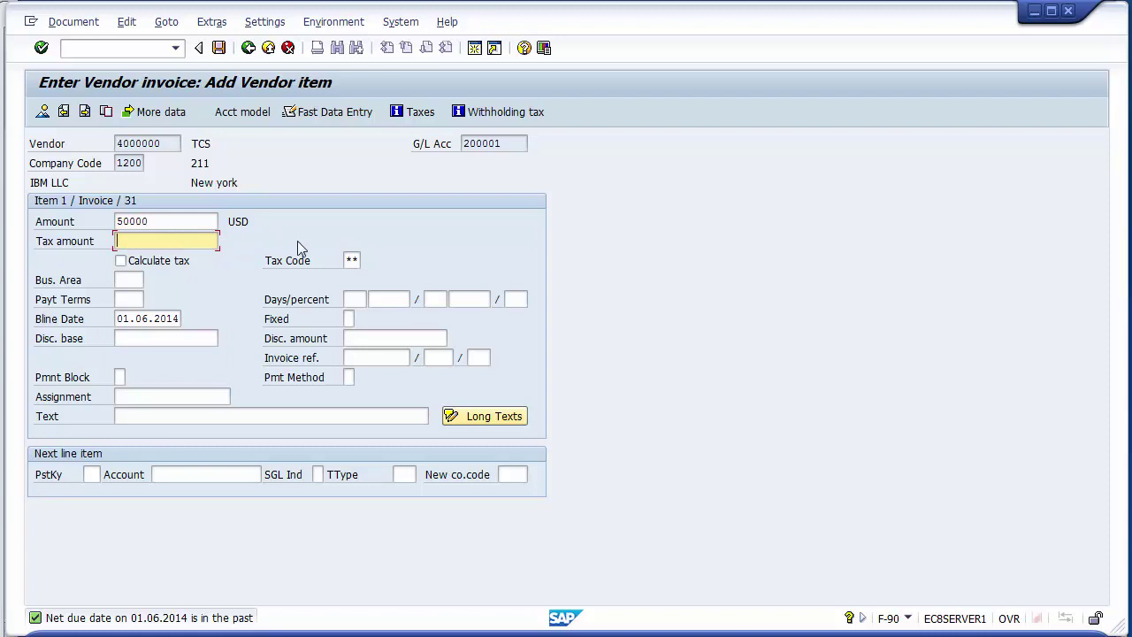
{"action": "left_click", "coordinate": [350, 260]}
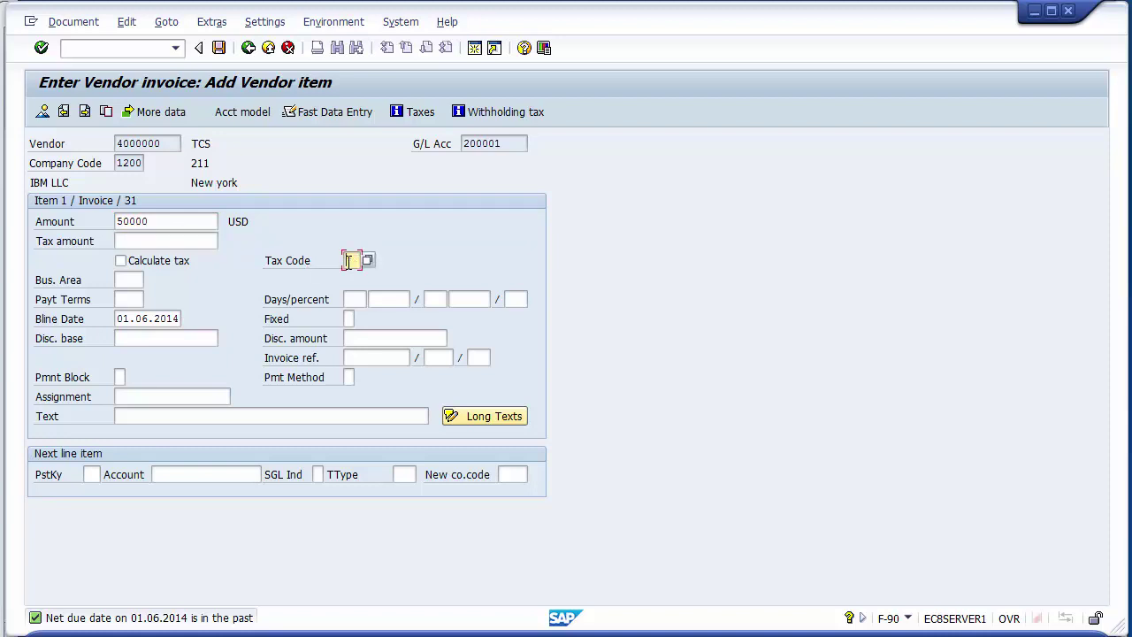
{"action": "left_click", "coordinate": [367, 261]}
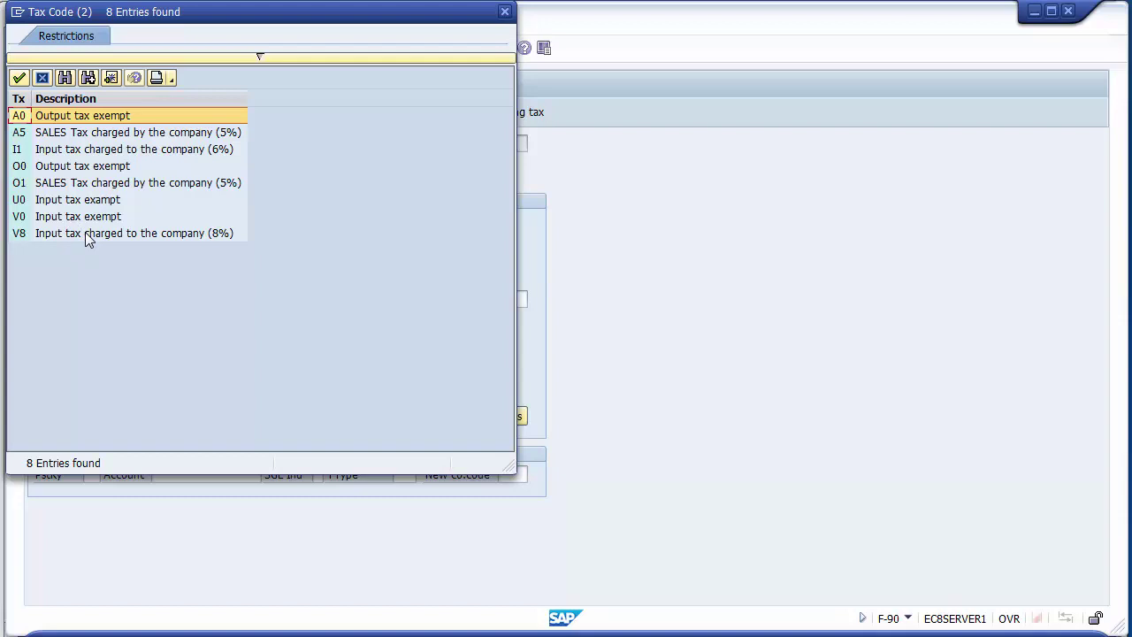
{"action": "left_click", "coordinate": [73, 235]}
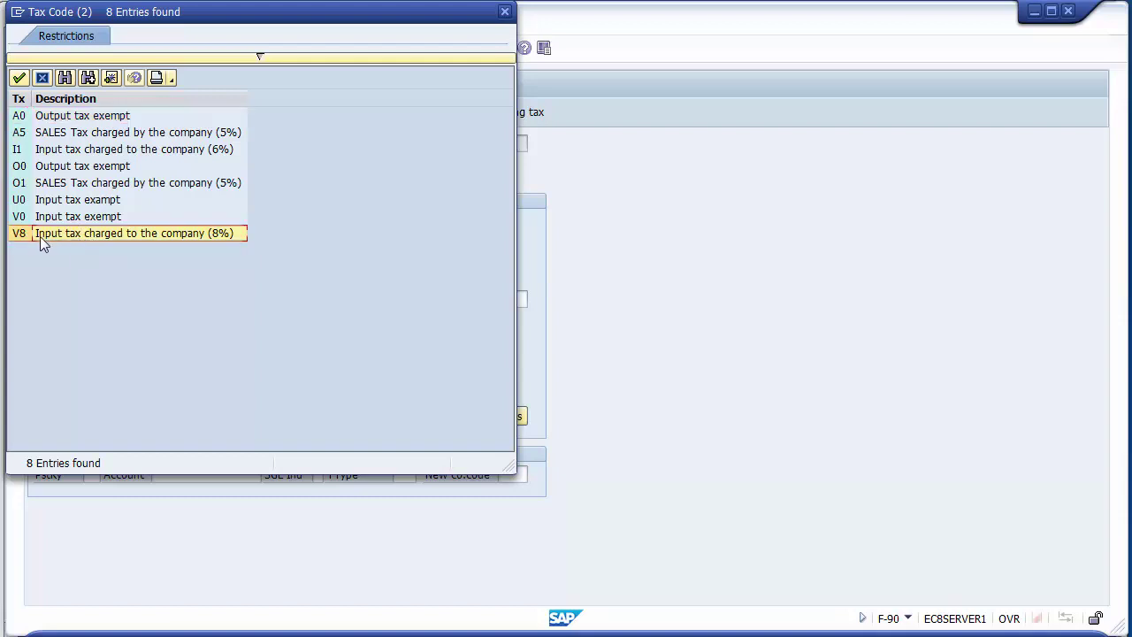
{"action": "double_click", "coordinate": [52, 235]}
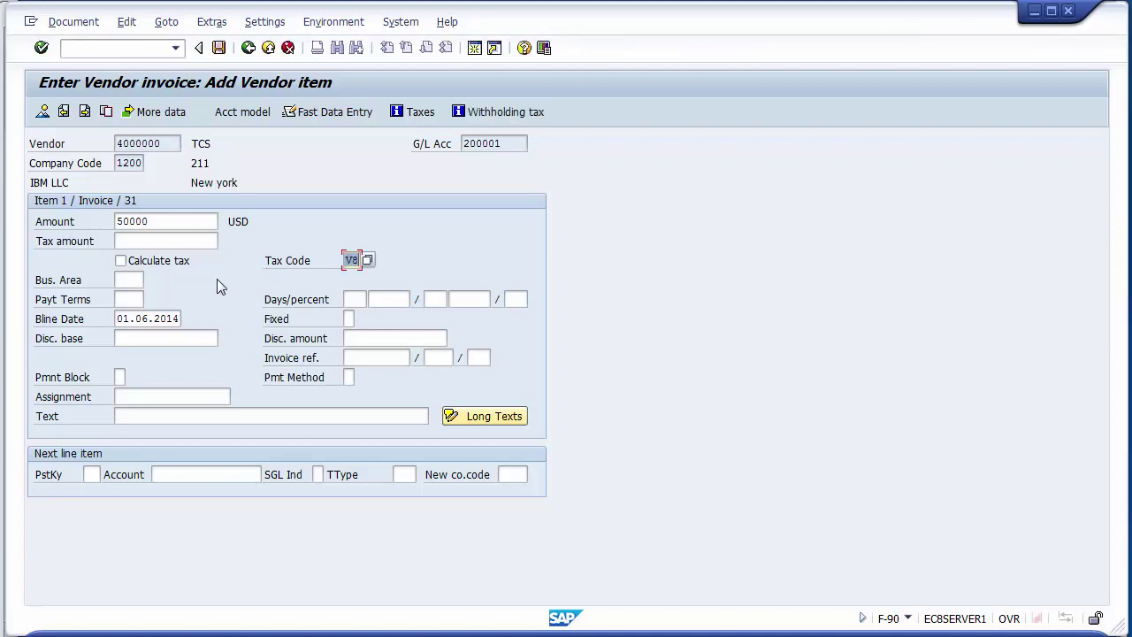
{"action": "left_click", "coordinate": [121, 262]}
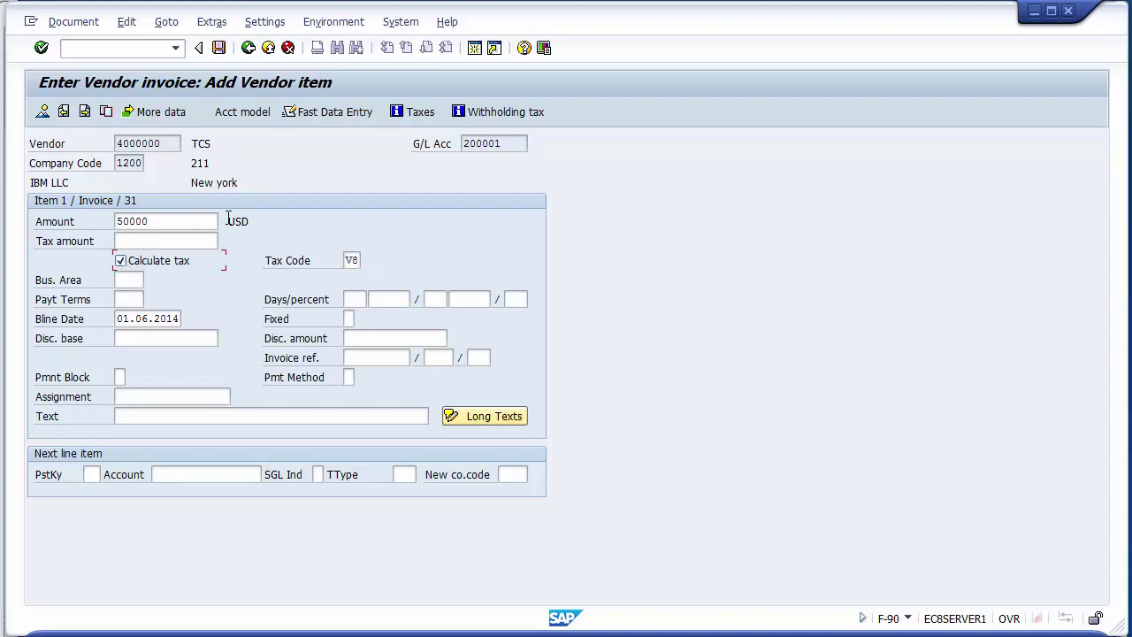
Assign business area 1210 to the vendor item and enter "Puchase asset from TCS" as its text.
{"action": "left_click", "coordinate": [134, 279]}
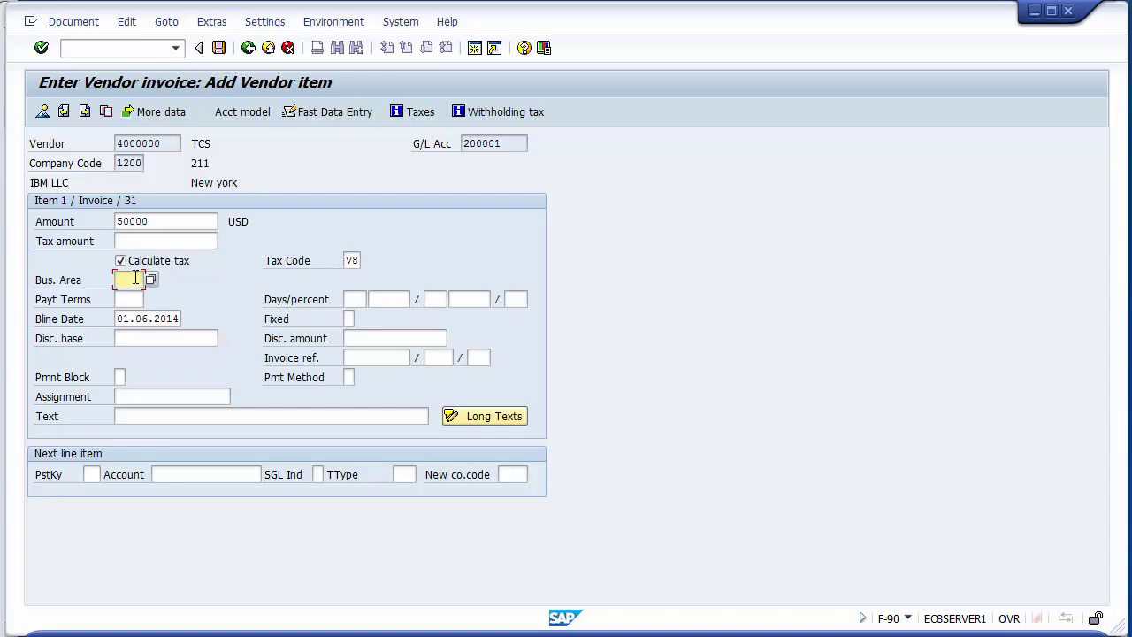
{"action": "left_click", "coordinate": [135, 279]}
{"action": "key", "text": "Down"}
{"action": "key", "text": "Down"}
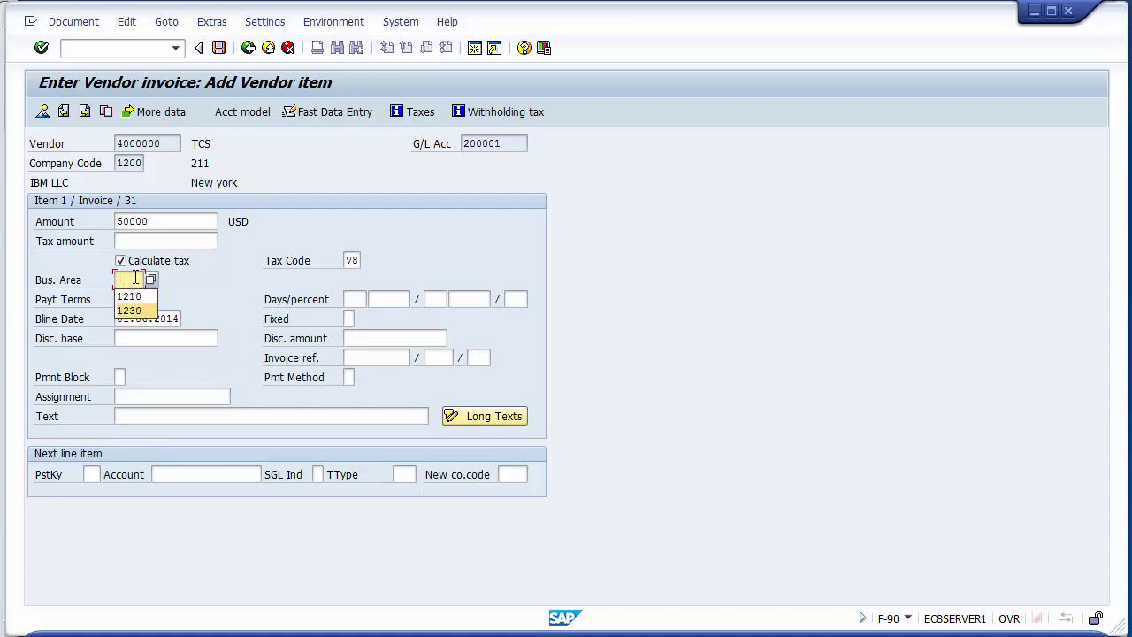
{"action": "key", "text": "Up"}
{"action": "key", "text": "Return"}
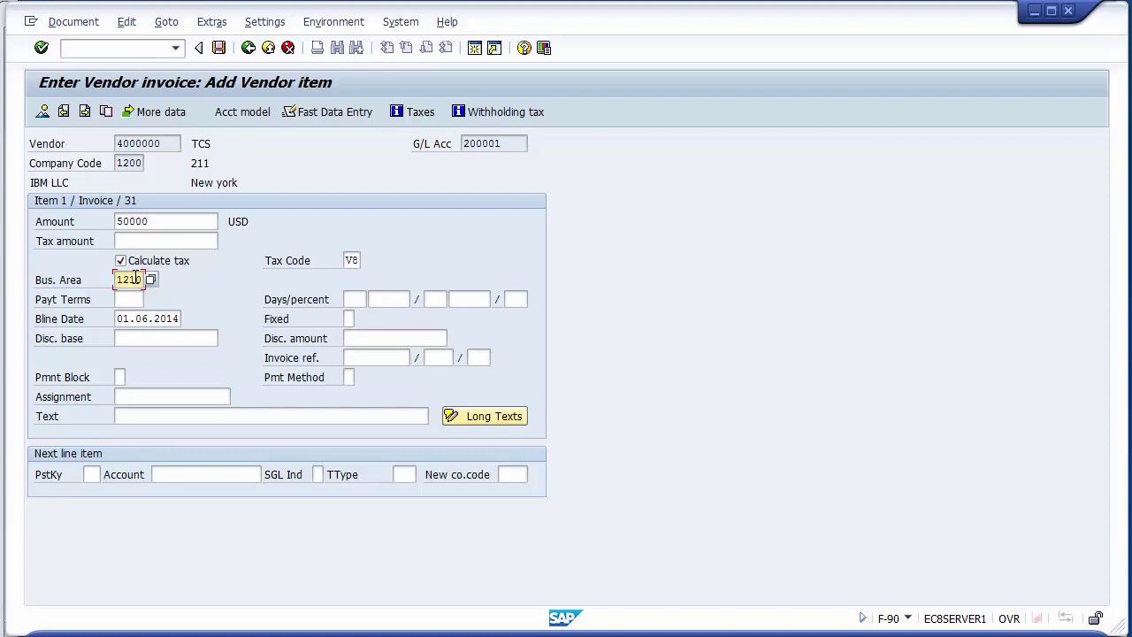
{"action": "left_click", "coordinate": [136, 416]}
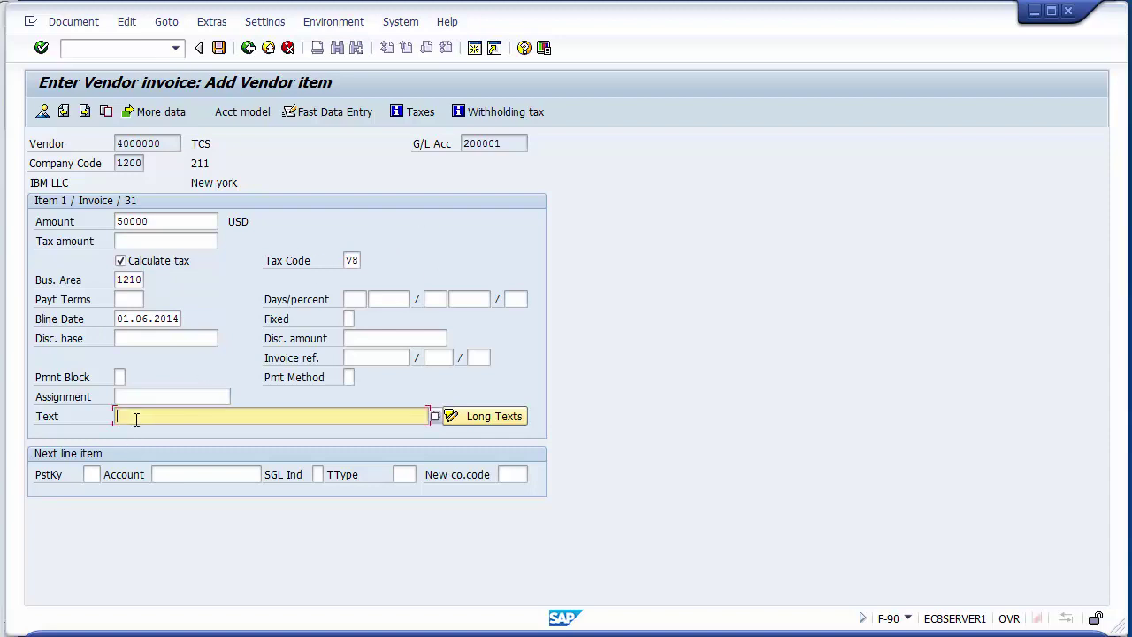
{"action": "type", "text": "Purchase asset from TCS"}
Look up posting key 70 (Debit asset) for the next line item.
{"action": "left_click", "coordinate": [92, 475]}
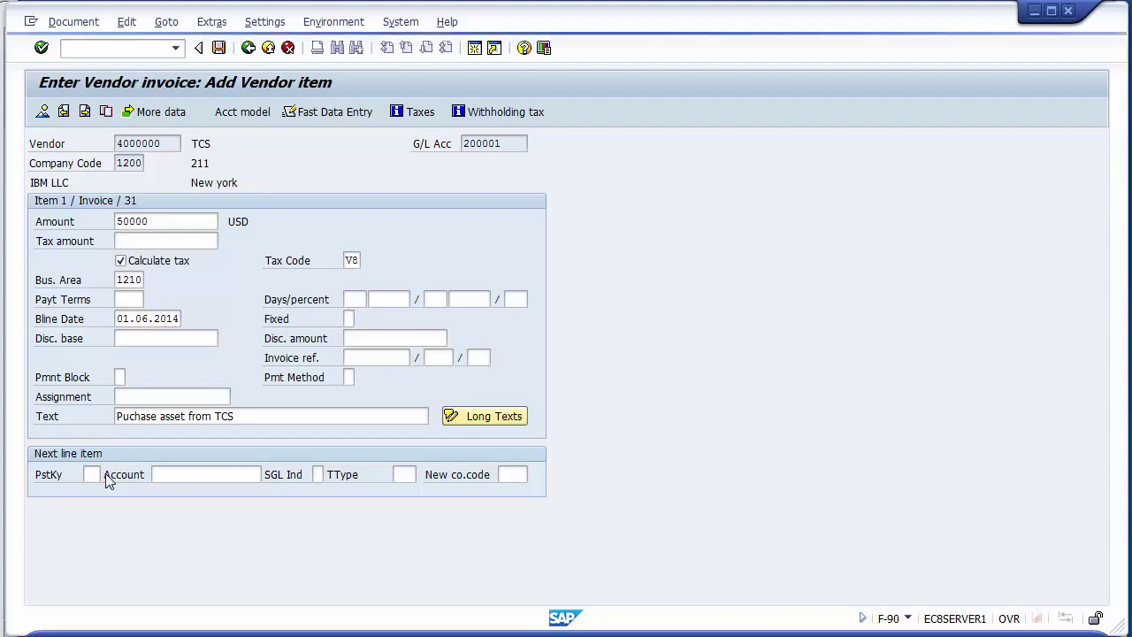
{"action": "left_click", "coordinate": [106, 475]}
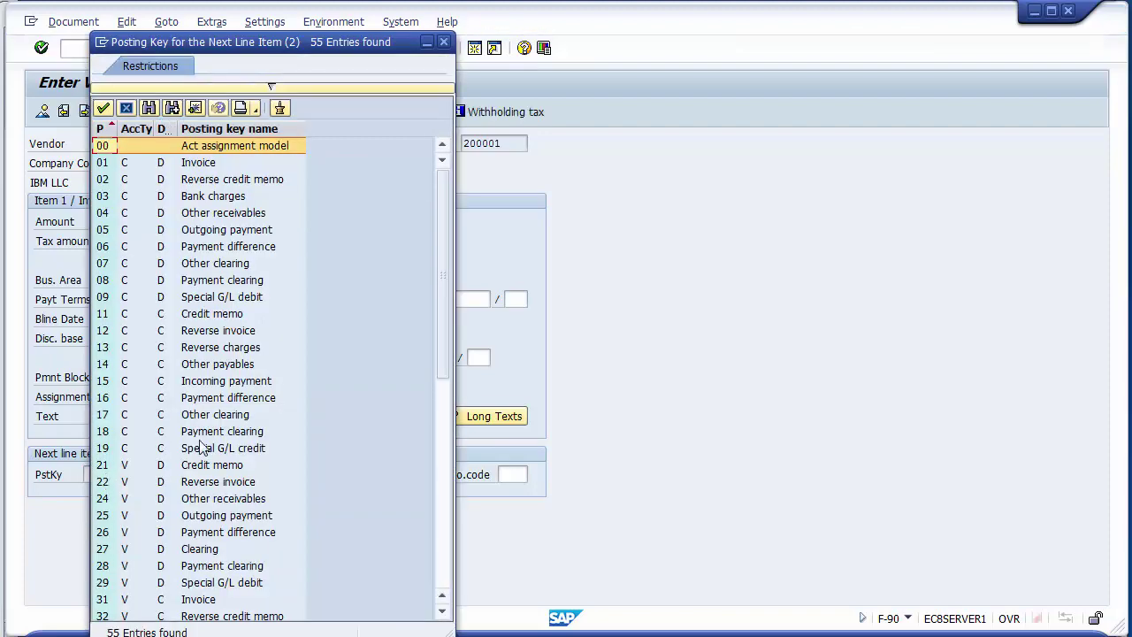
{"action": "key", "text": "Page_Down"}
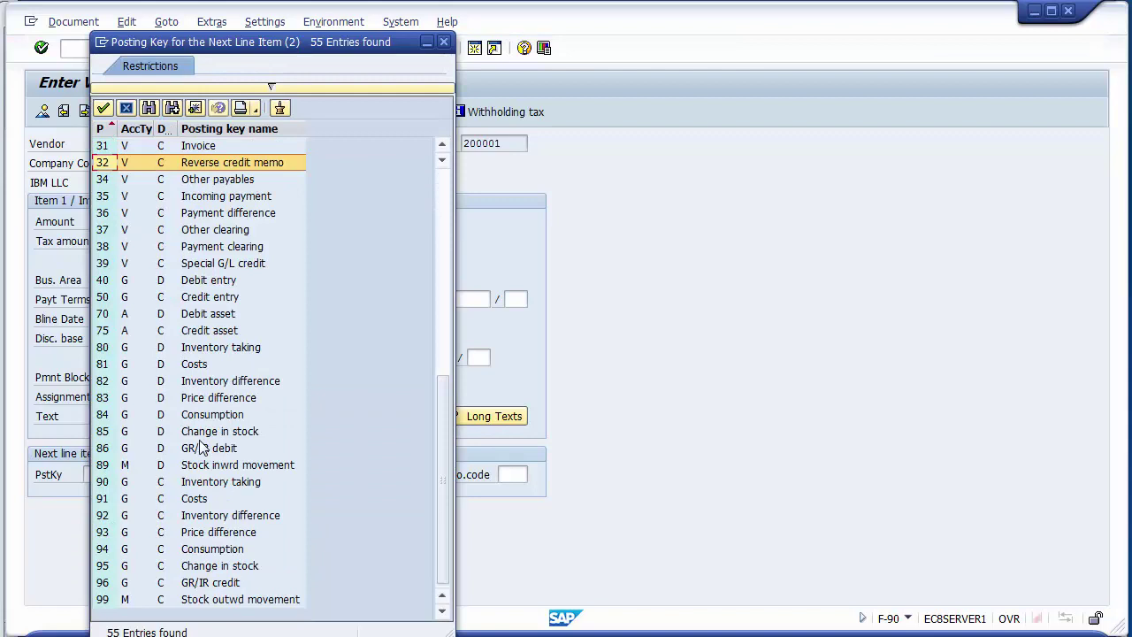
{"action": "left_click", "coordinate": [215, 317]}
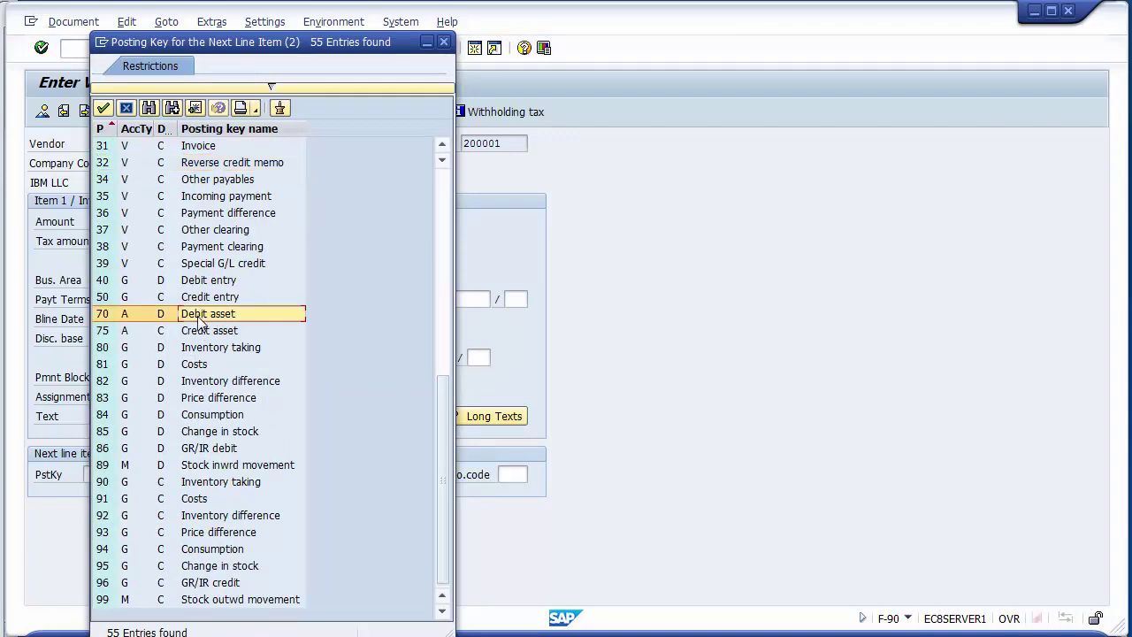
{"action": "left_click", "coordinate": [103, 317]}
{"action": "double_click", "coordinate": [103, 316]}
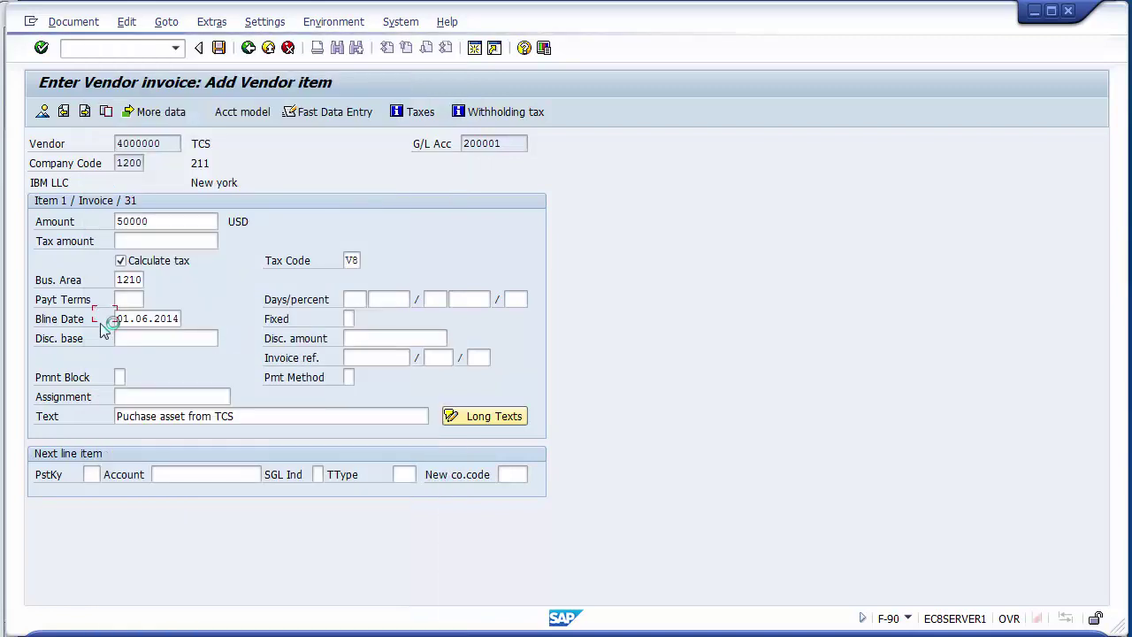
Look up the MOTAR asset, number 300000 with subnumber 0, as the next line item's account.
{"action": "left_click", "coordinate": [182, 476]}
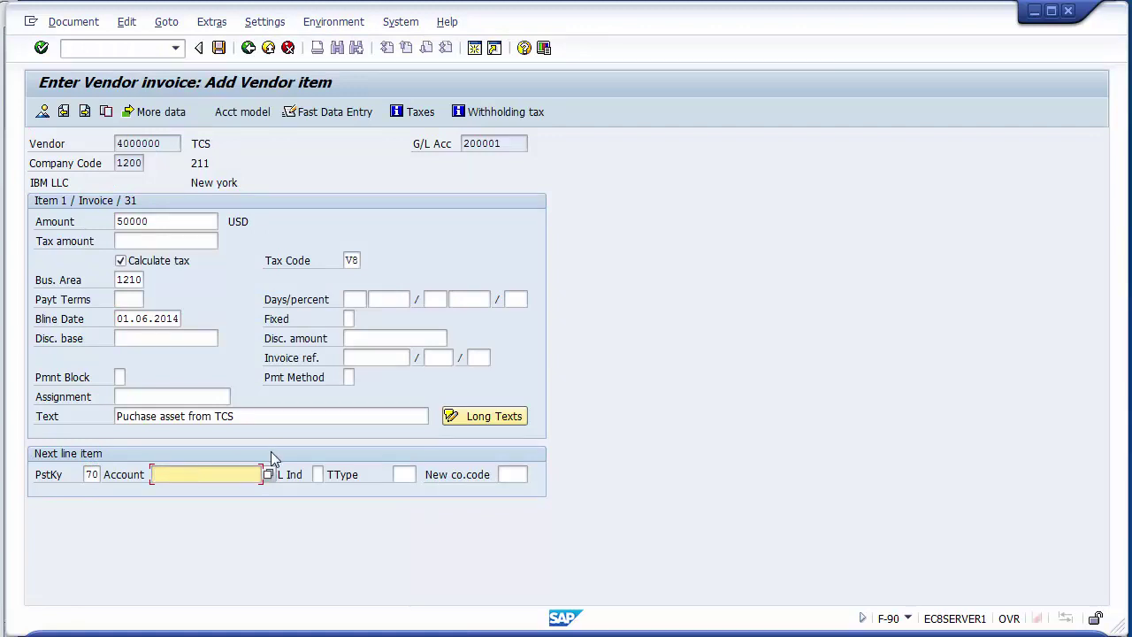
{"action": "left_click", "coordinate": [267, 478]}
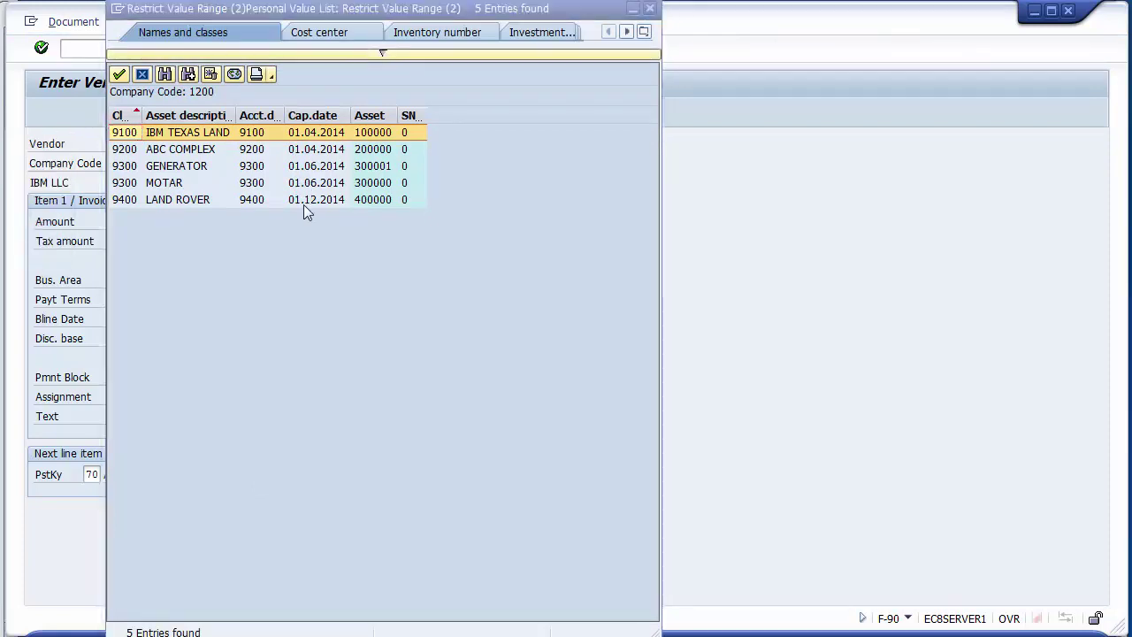
{"action": "left_click", "coordinate": [304, 186]}
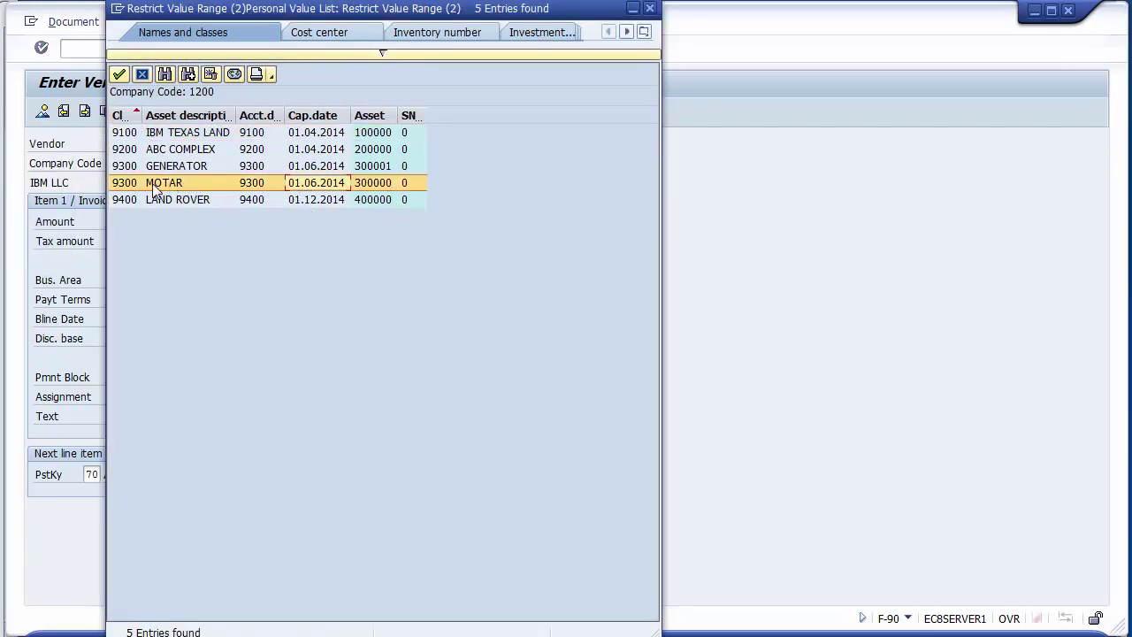
{"action": "double_click", "coordinate": [152, 186]}
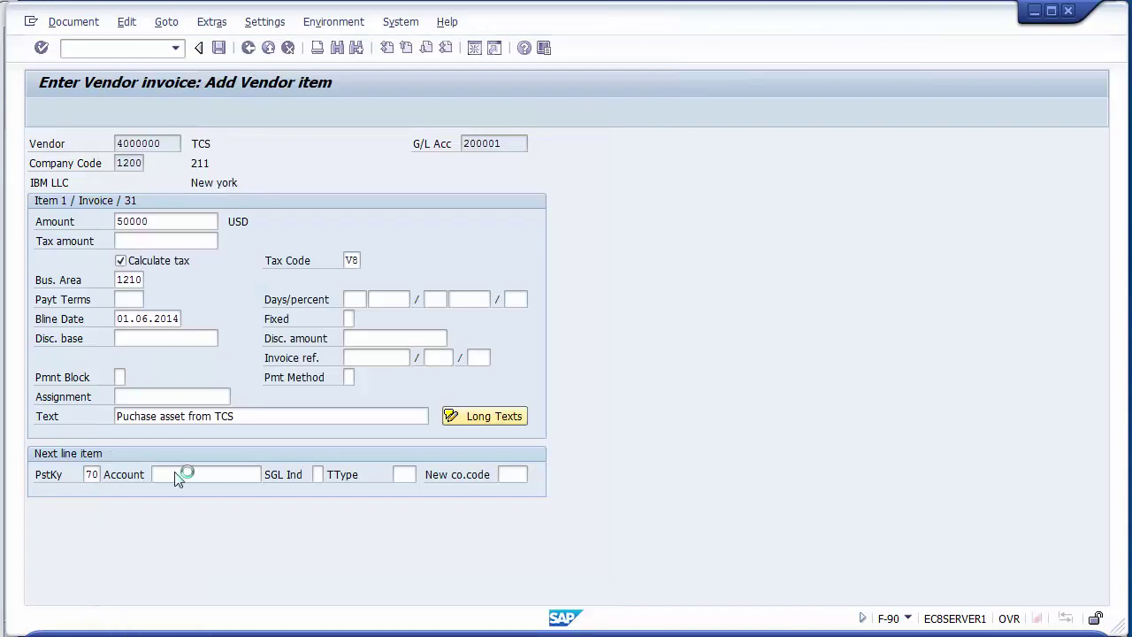
{"action": "left_click", "coordinate": [218, 475]}
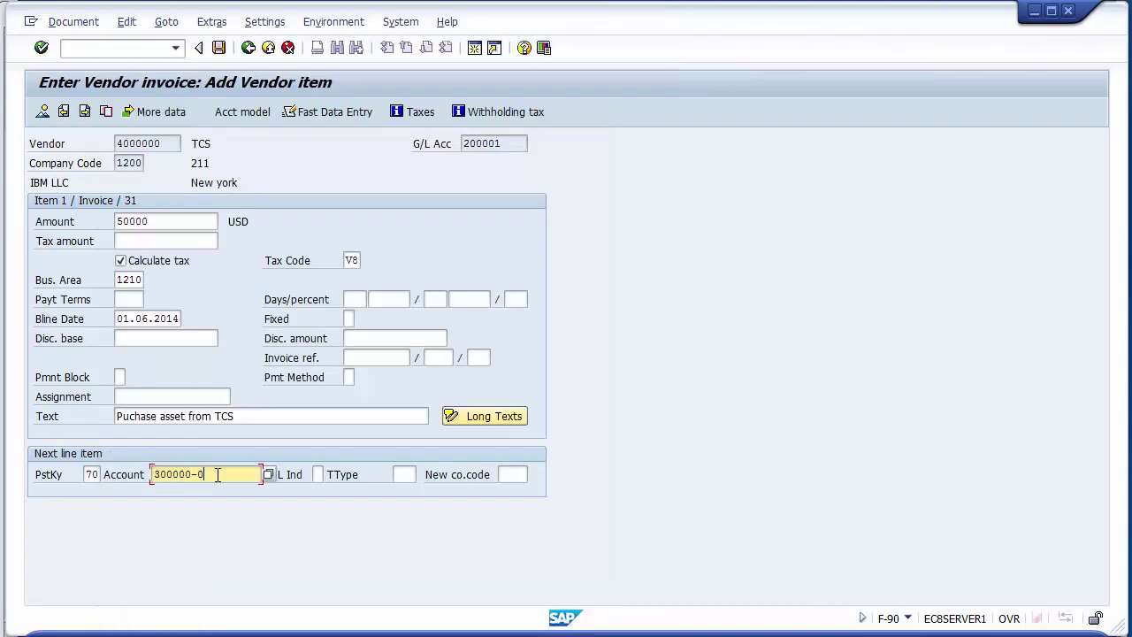
{"action": "left_click_drag", "start_coordinate": [216, 475], "coordinate": [152, 483]}
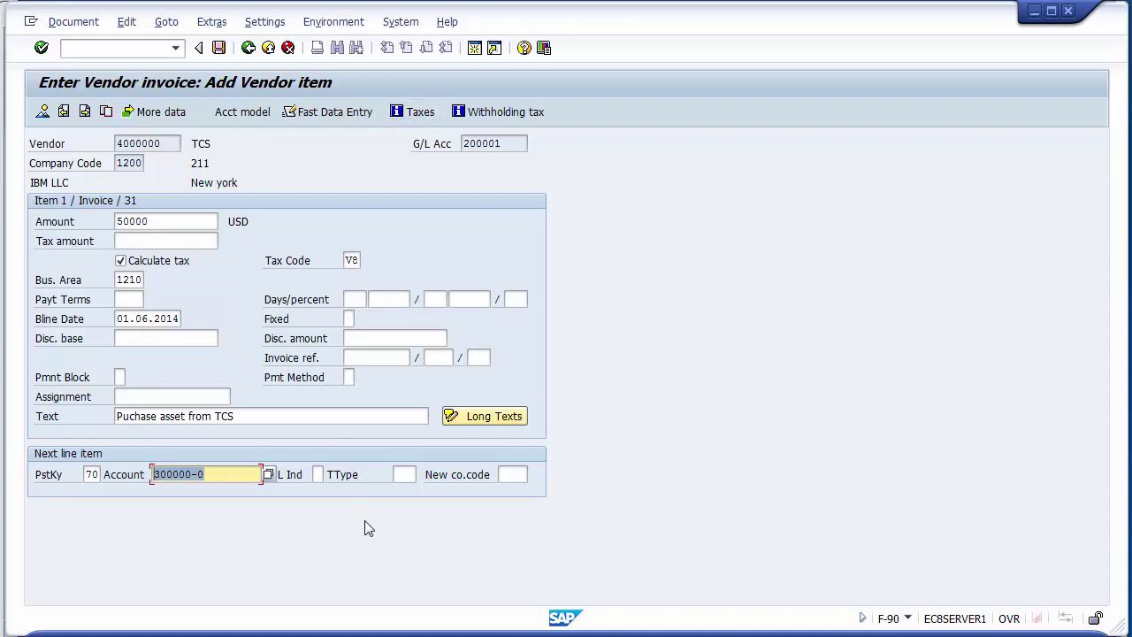
Choose transaction type 100 (External asset acquisition) for the next line item.
{"action": "left_click", "coordinate": [341, 479]}
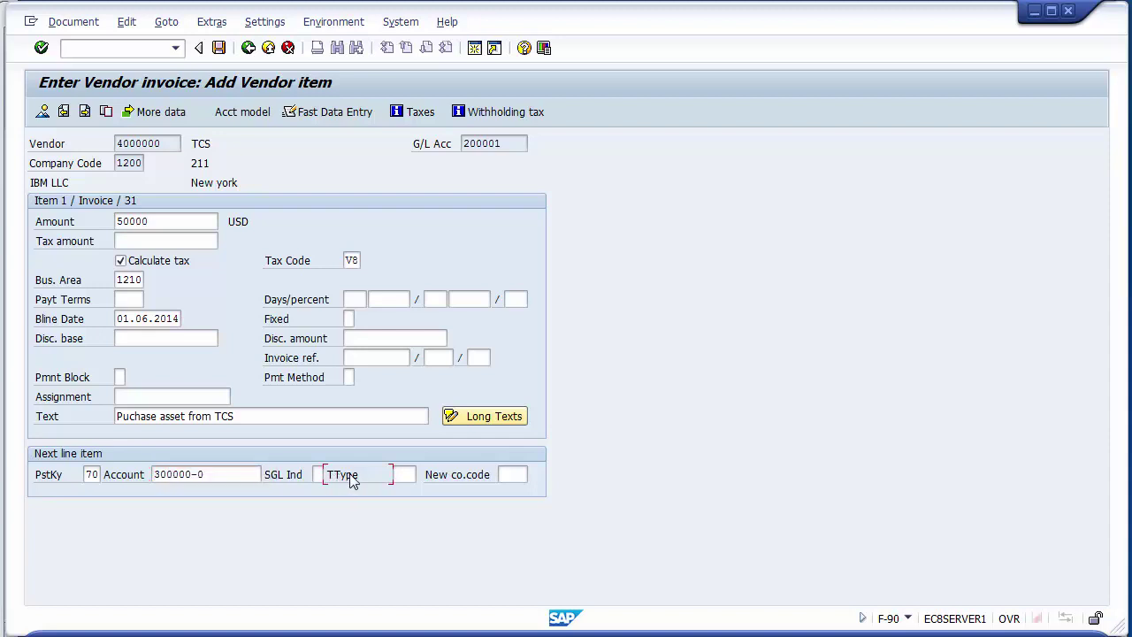
{"action": "left_click", "coordinate": [400, 474]}
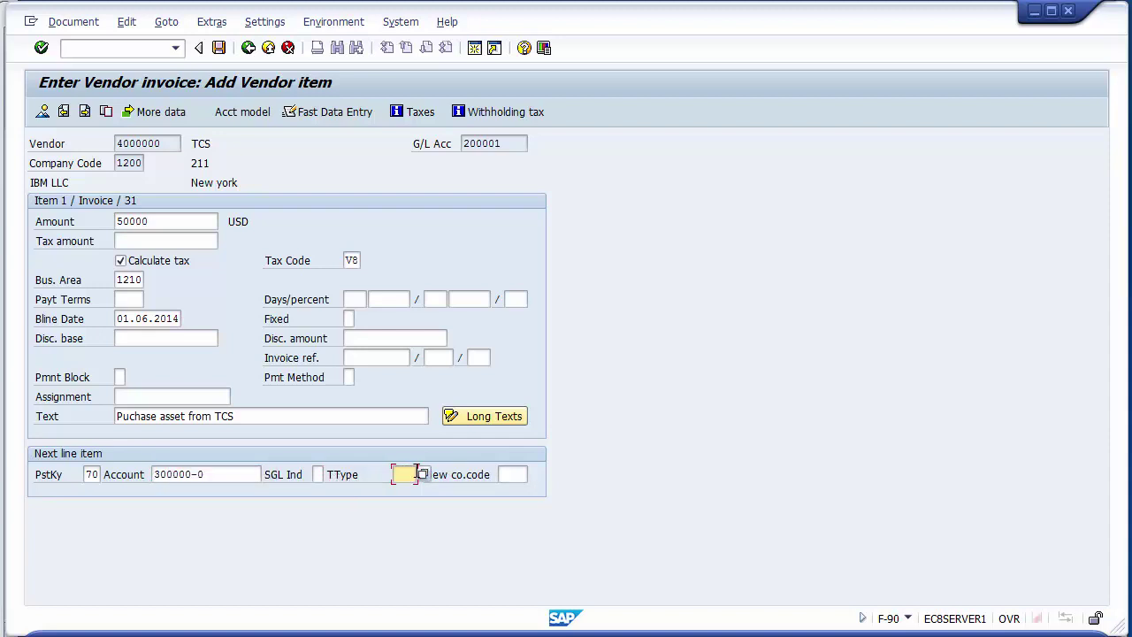
{"action": "left_click", "coordinate": [423, 475]}
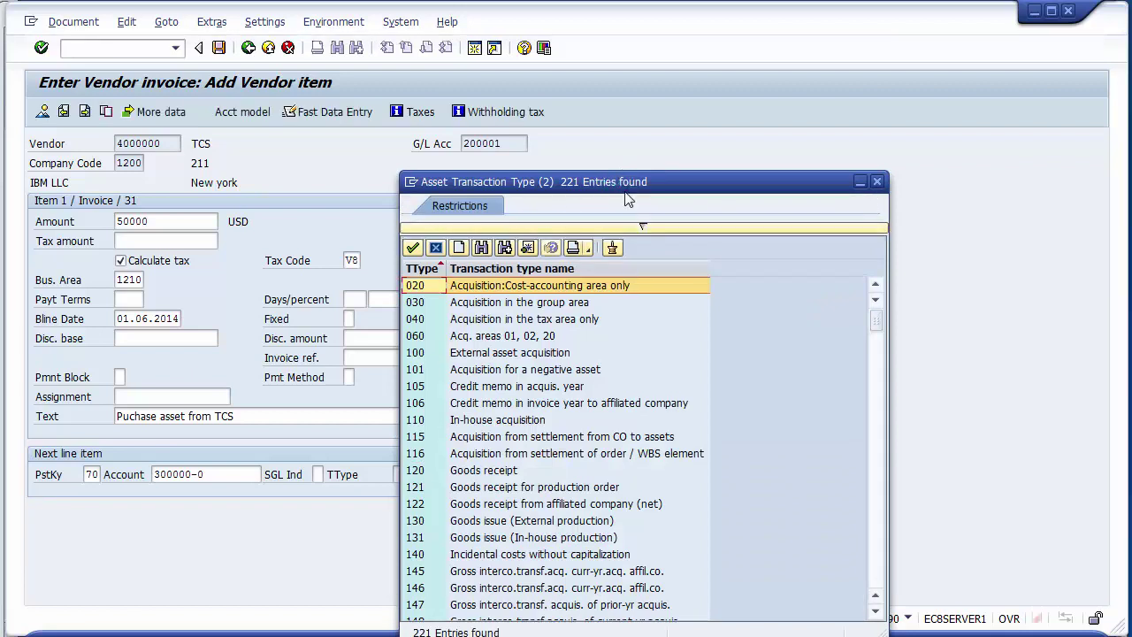
{"action": "left_click_drag", "start_coordinate": [625, 200], "coordinate": [753, 98]}
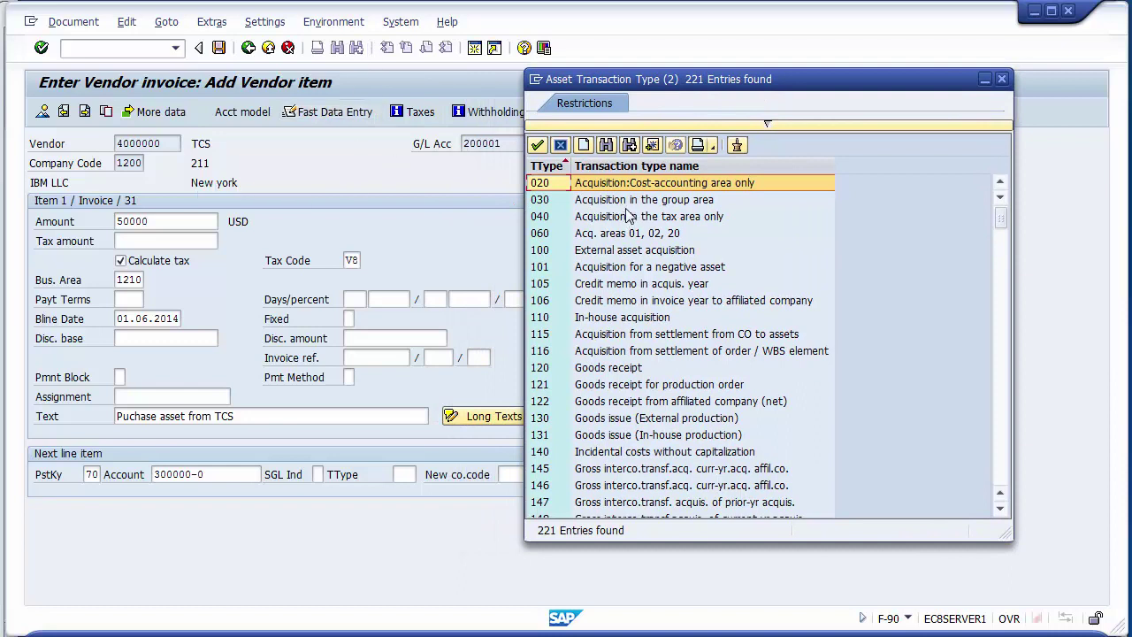
{"action": "left_click", "coordinate": [544, 254]}
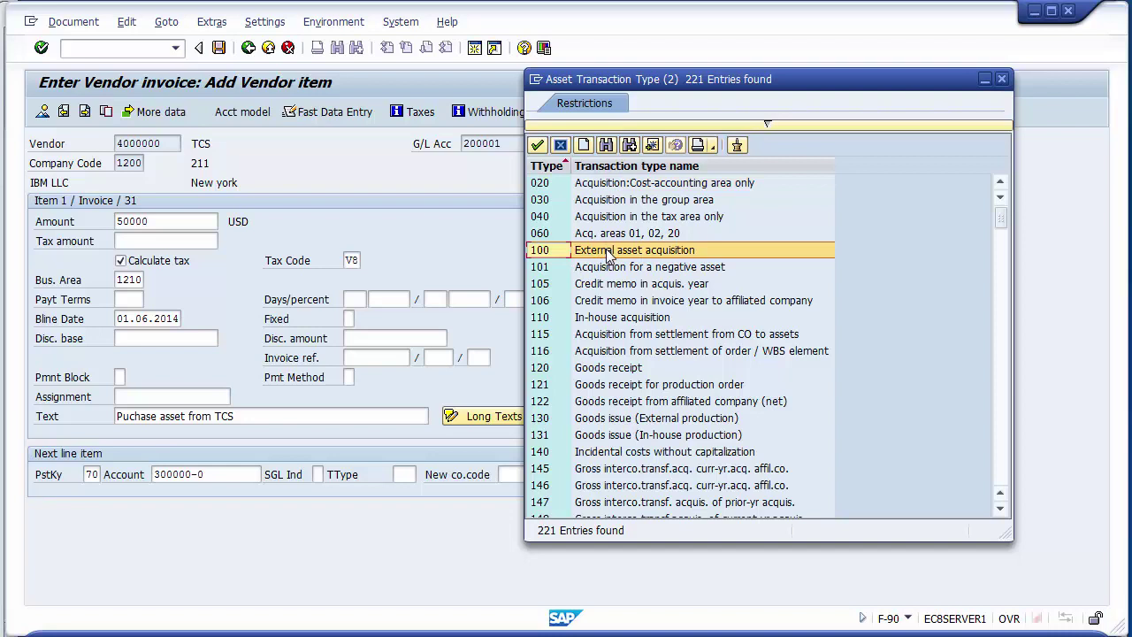
{"action": "double_click", "coordinate": [551, 256]}
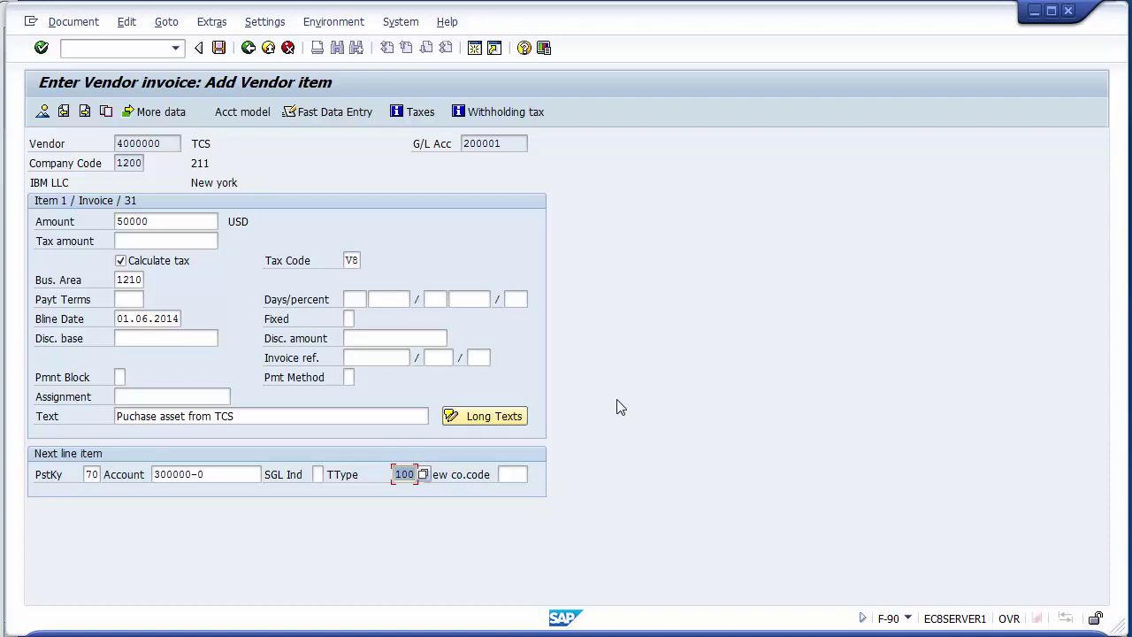
Continue to the asset item entry, accepting the proposed withholding tax information for the vendor.
{"action": "key", "text": "Return"}
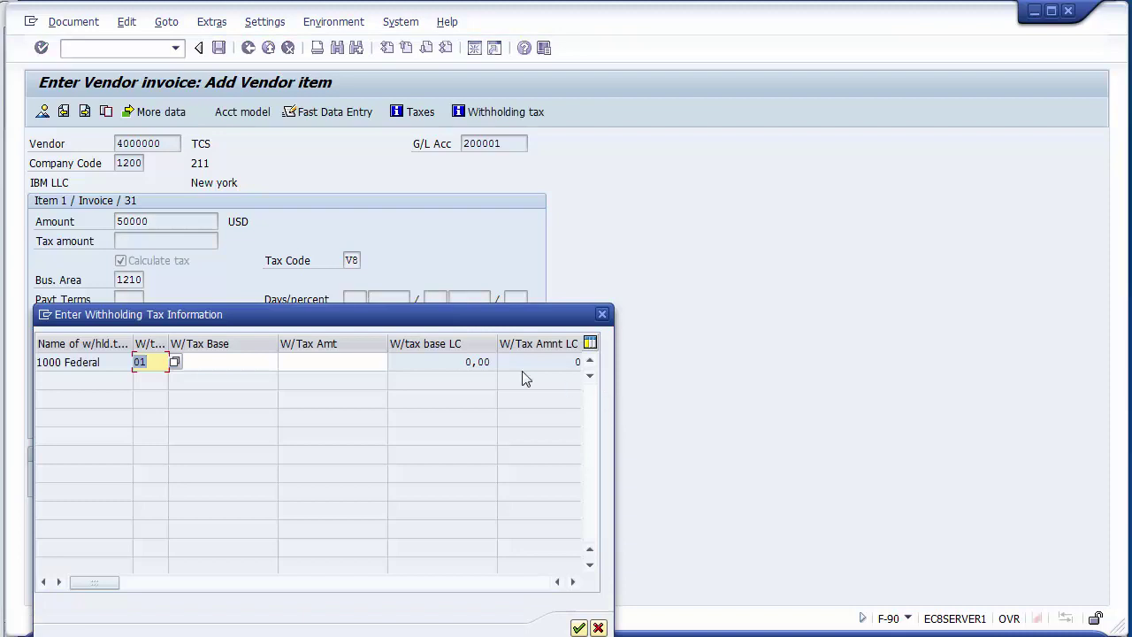
{"action": "left_click_drag", "start_coordinate": [362, 318], "coordinate": [550, 305]}
{"action": "left_click_drag", "start_coordinate": [652, 202], "coordinate": [674, 159]}
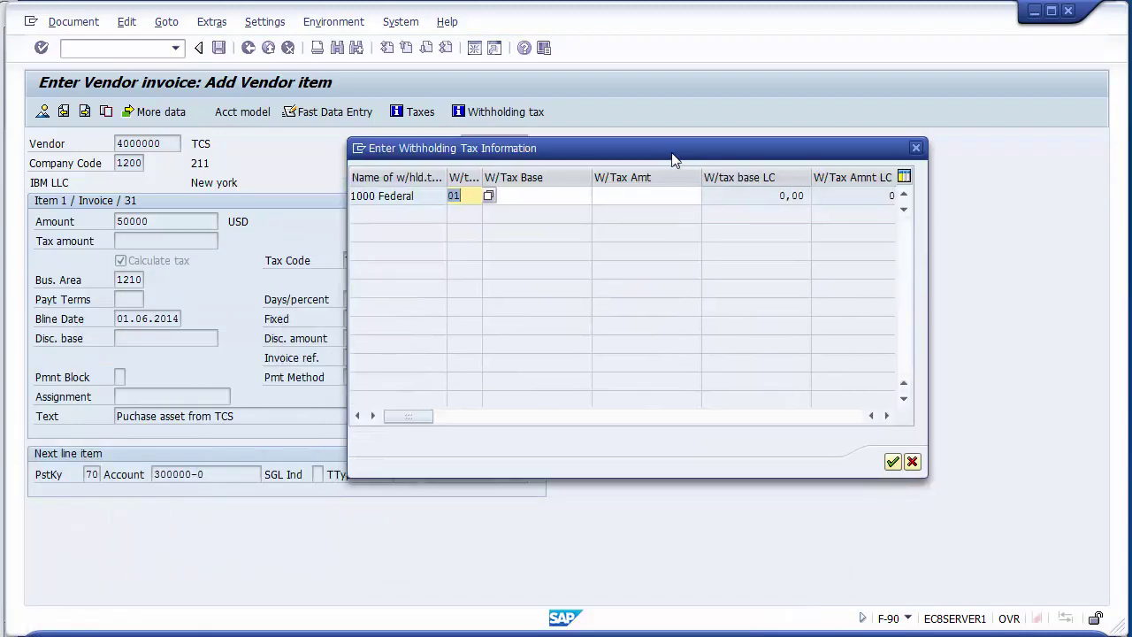
{"action": "left_click", "coordinate": [893, 465]}
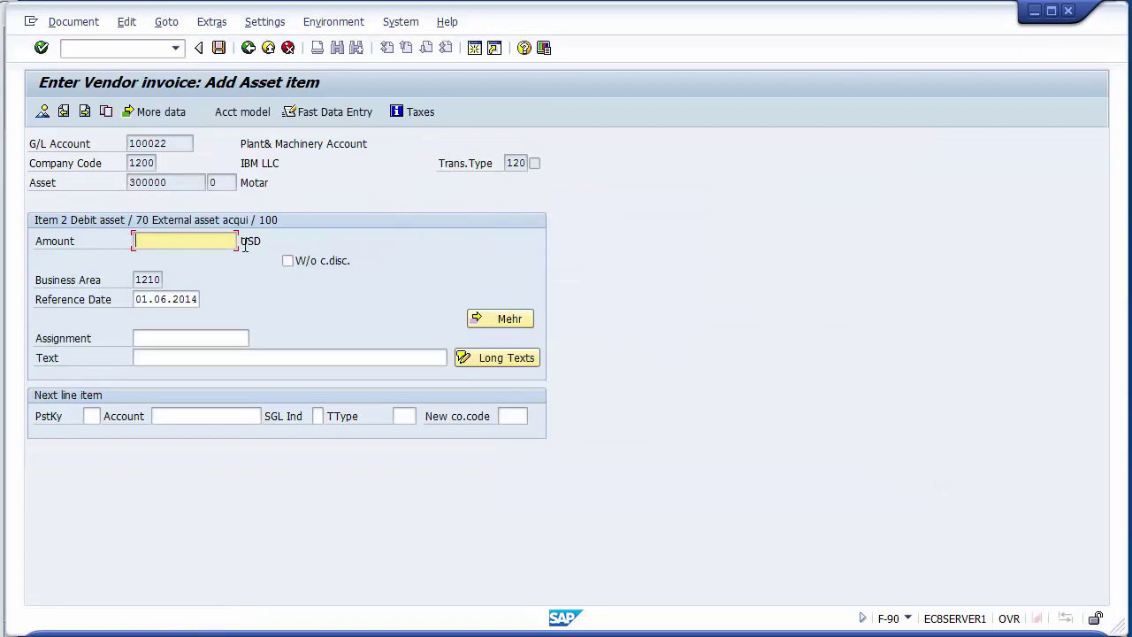
Enter 50000 USD as the asset item's amount and "Puchase asset from TCS" as its text.
{"action": "left_click", "coordinate": [209, 242]}
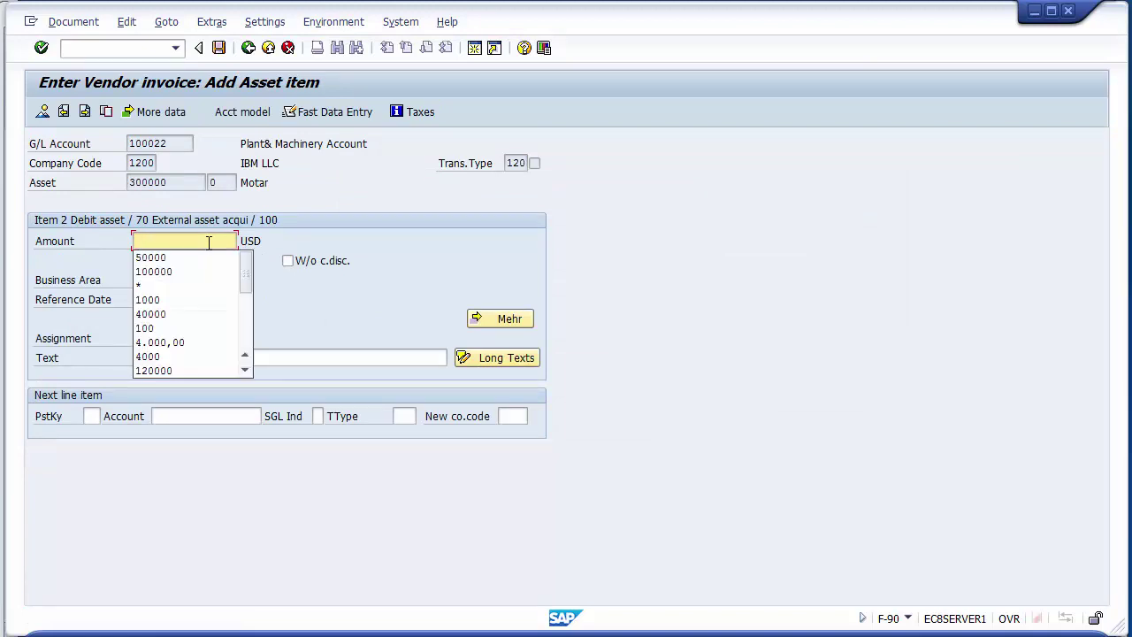
{"action": "key", "text": "Down"}
{"action": "key", "text": "Return"}
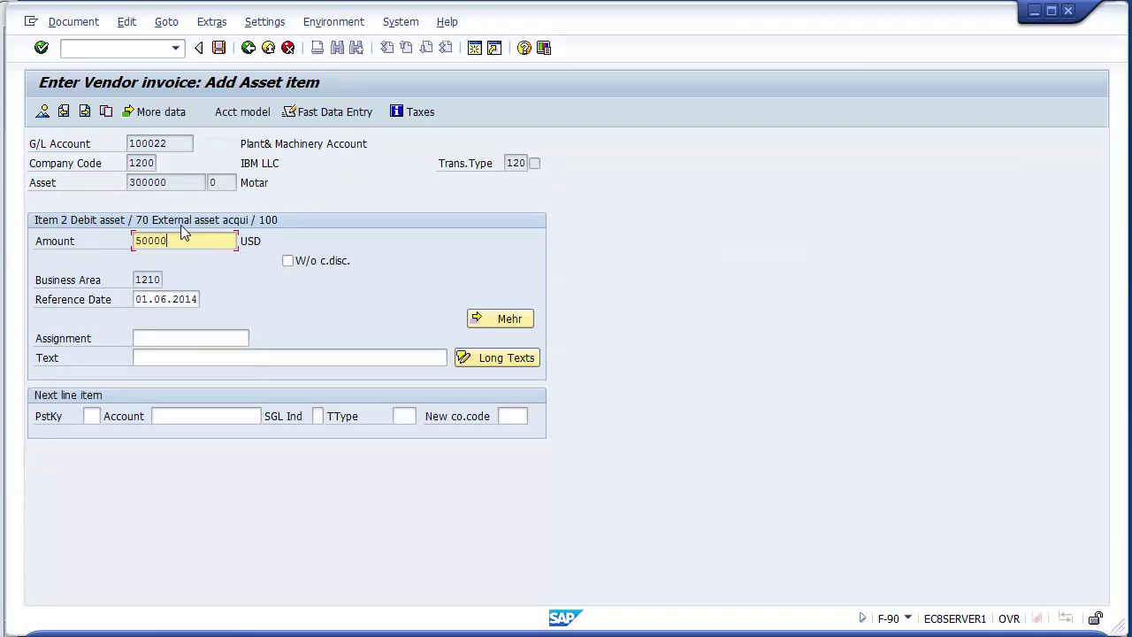
{"action": "left_click", "coordinate": [145, 356]}
{"action": "key", "text": "Down"}
{"action": "key", "text": "Return"}
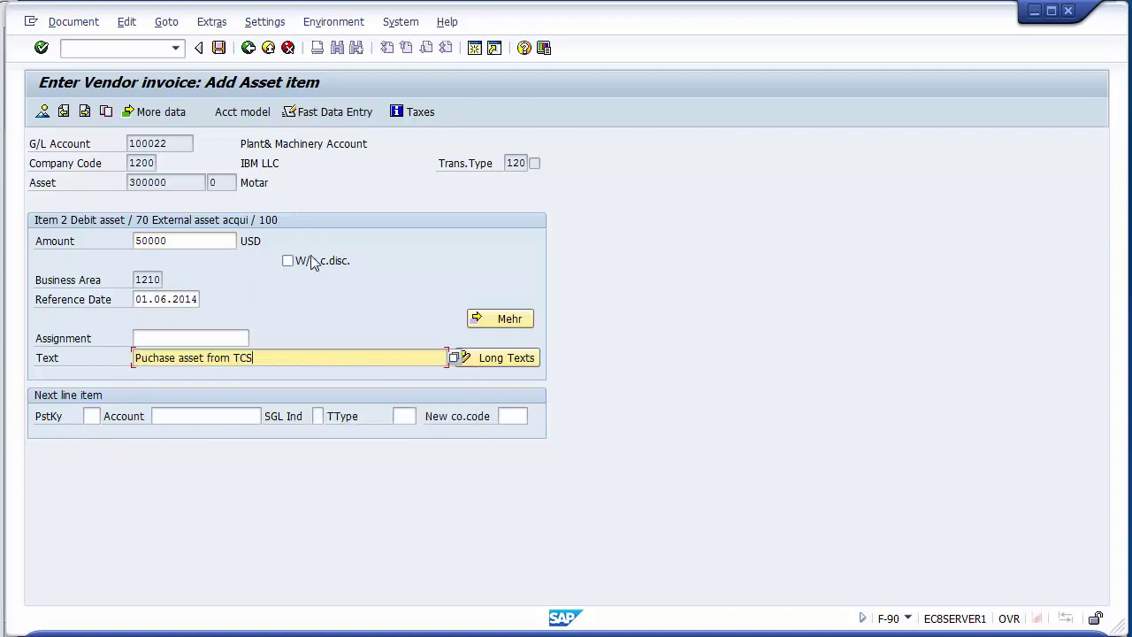
Simulate the vendor invoice document to get an overview of its line items.
{"action": "left_click", "coordinate": [70, 24]}
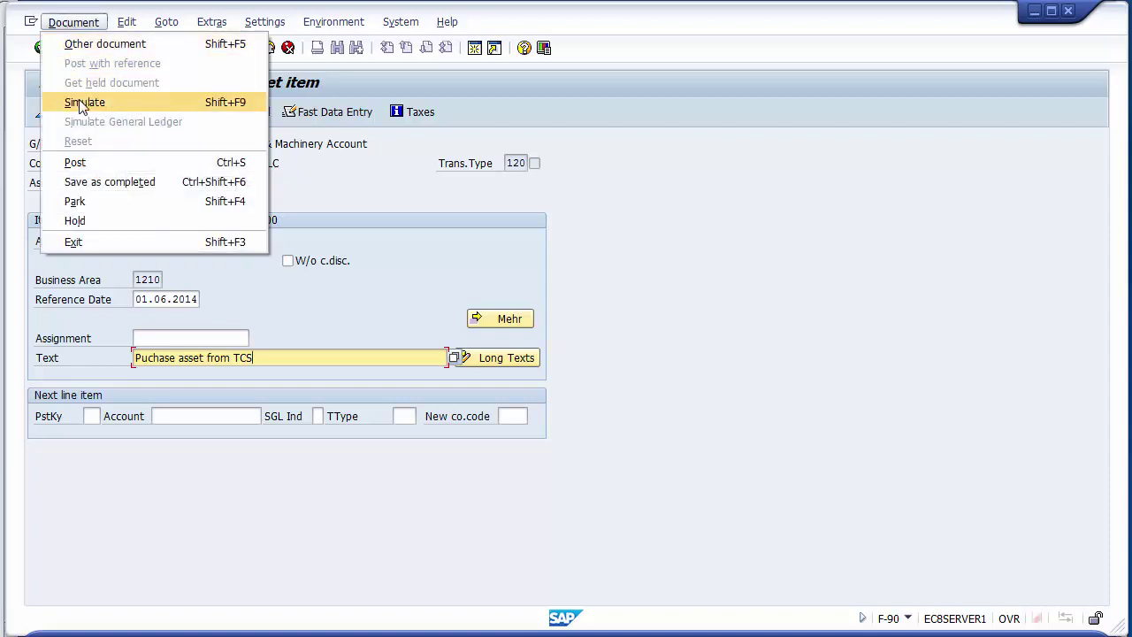
{"action": "left_click", "coordinate": [68, 23]}
{"action": "left_click", "coordinate": [68, 23]}
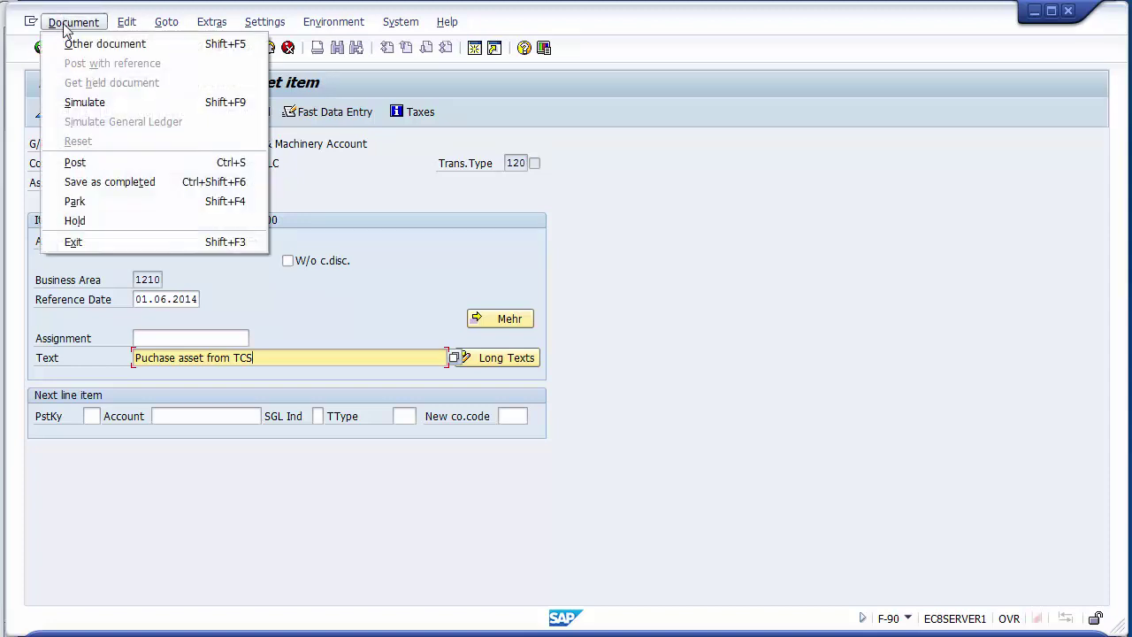
{"action": "left_click", "coordinate": [79, 103]}
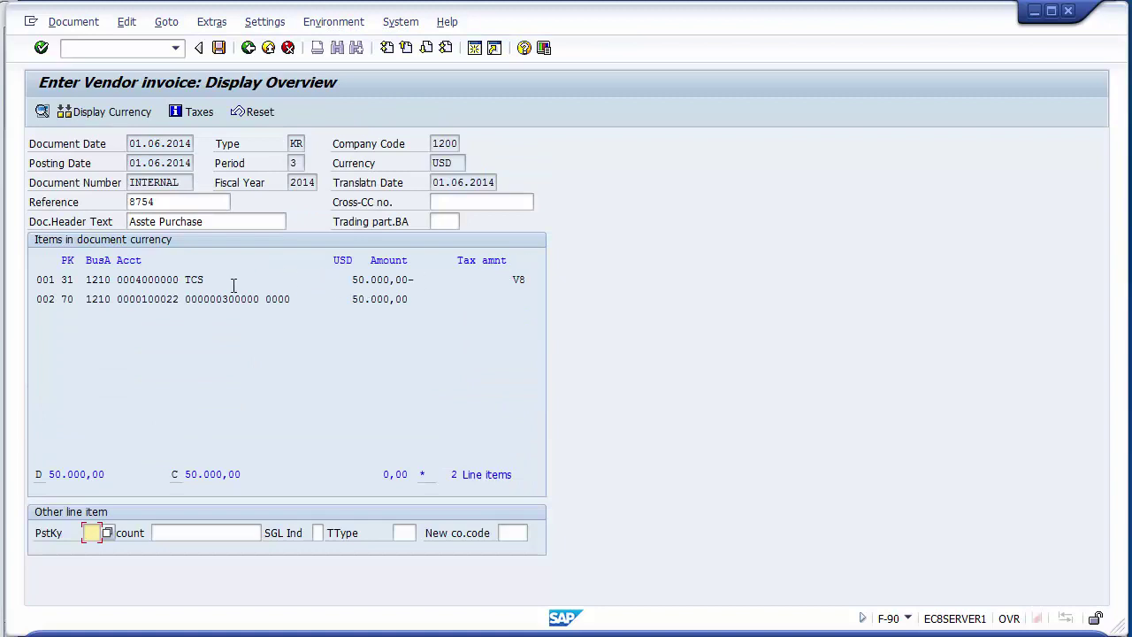
Check the TCS vendor and asset line items and their amounts in the simulation, and post the document.
{"action": "left_click", "coordinate": [198, 281]}
{"action": "left_click_drag", "start_coordinate": [354, 283], "coordinate": [404, 282]}
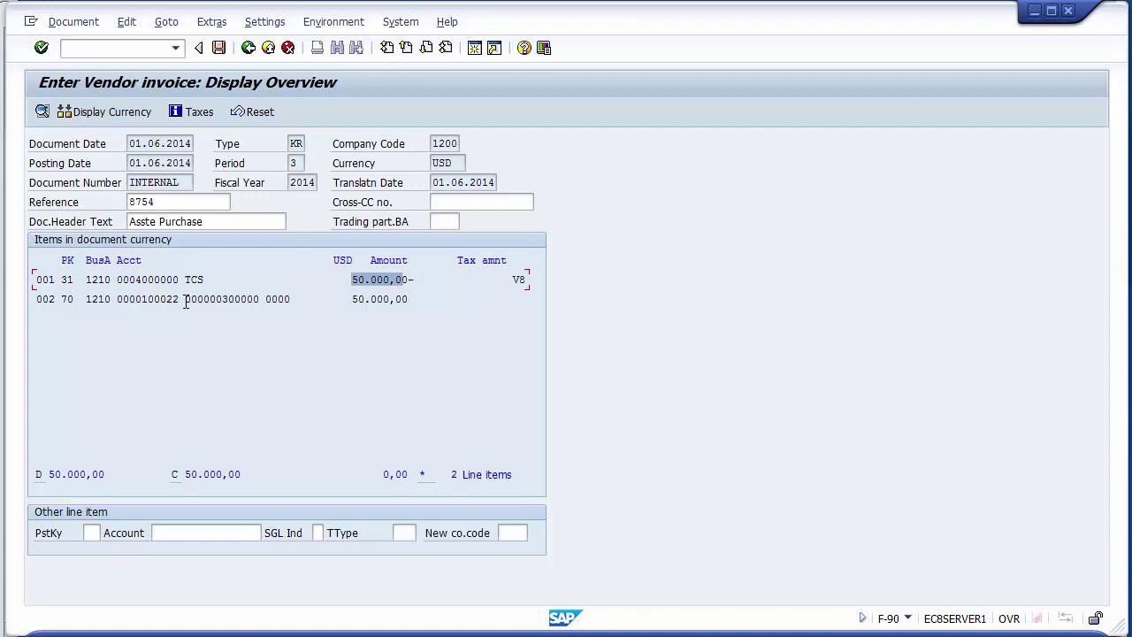
{"action": "left_click_drag", "start_coordinate": [186, 301], "coordinate": [262, 299]}
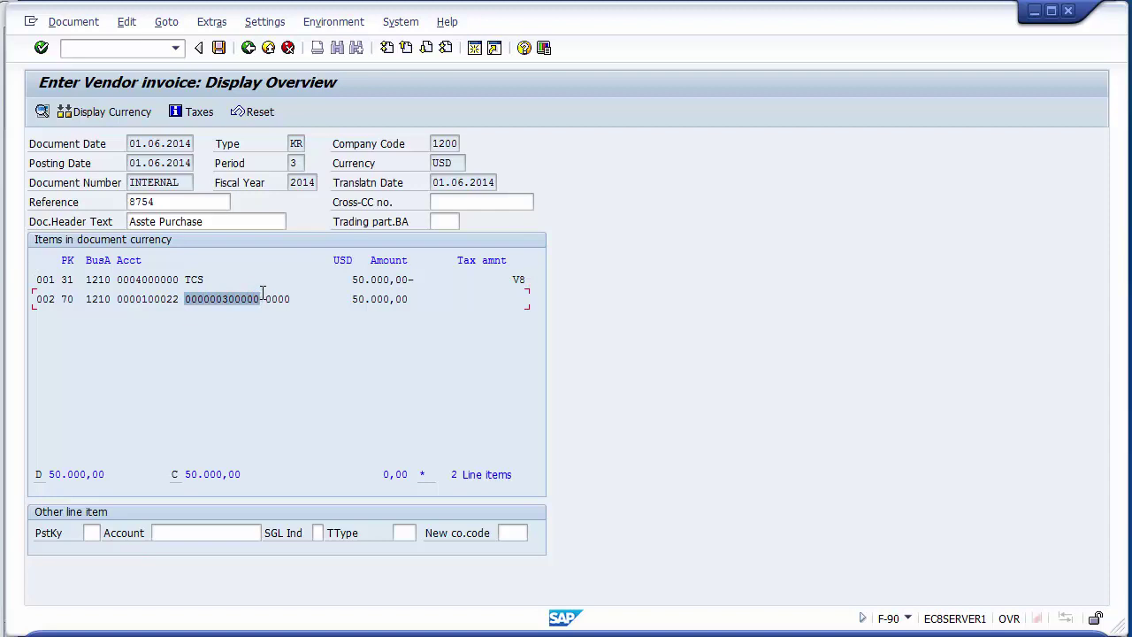
{"action": "left_click", "coordinate": [368, 299]}
{"action": "left_click_drag", "start_coordinate": [352, 300], "coordinate": [417, 301]}
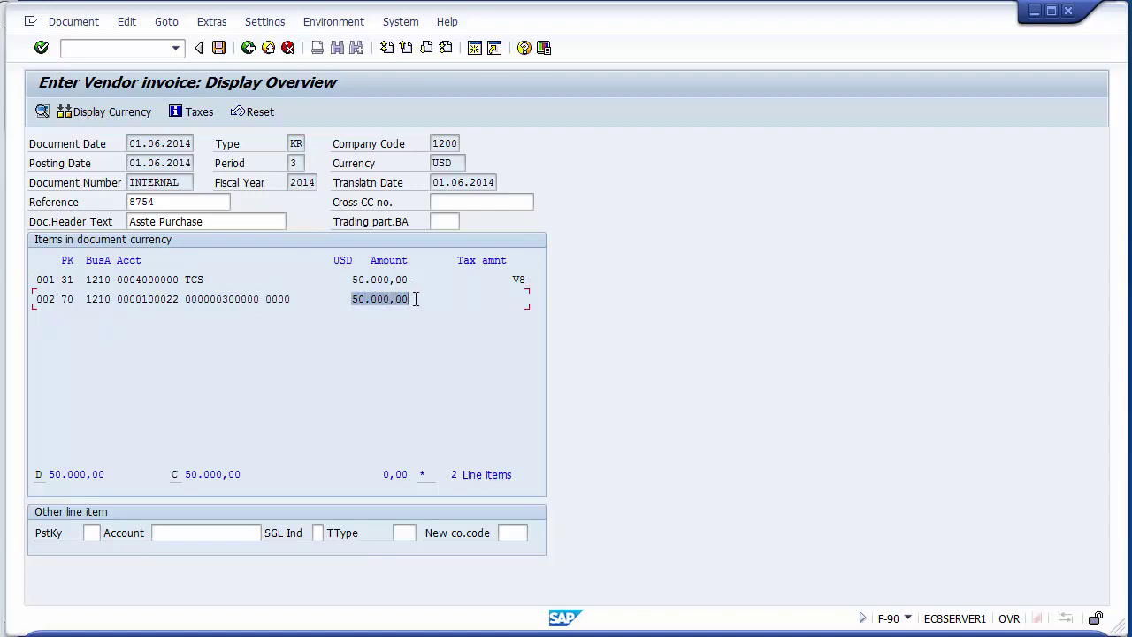
{"action": "left_click", "coordinate": [219, 49]}
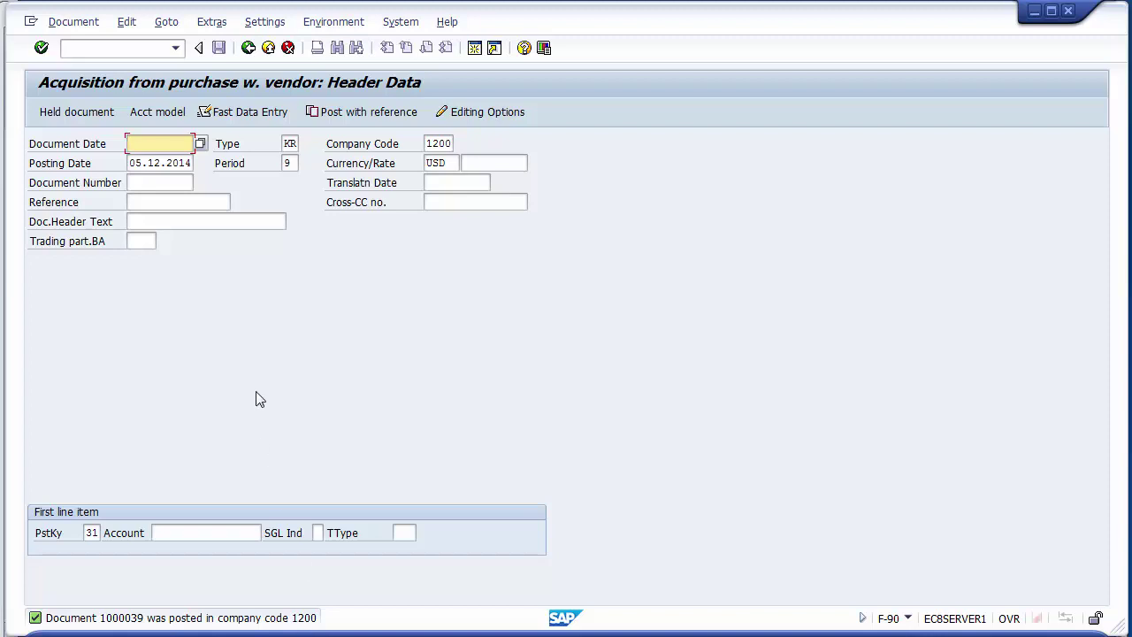
Display the document just posted and check the descriptions and amounts of its vendor and asset line items.
{"action": "left_click", "coordinate": [74, 22]}
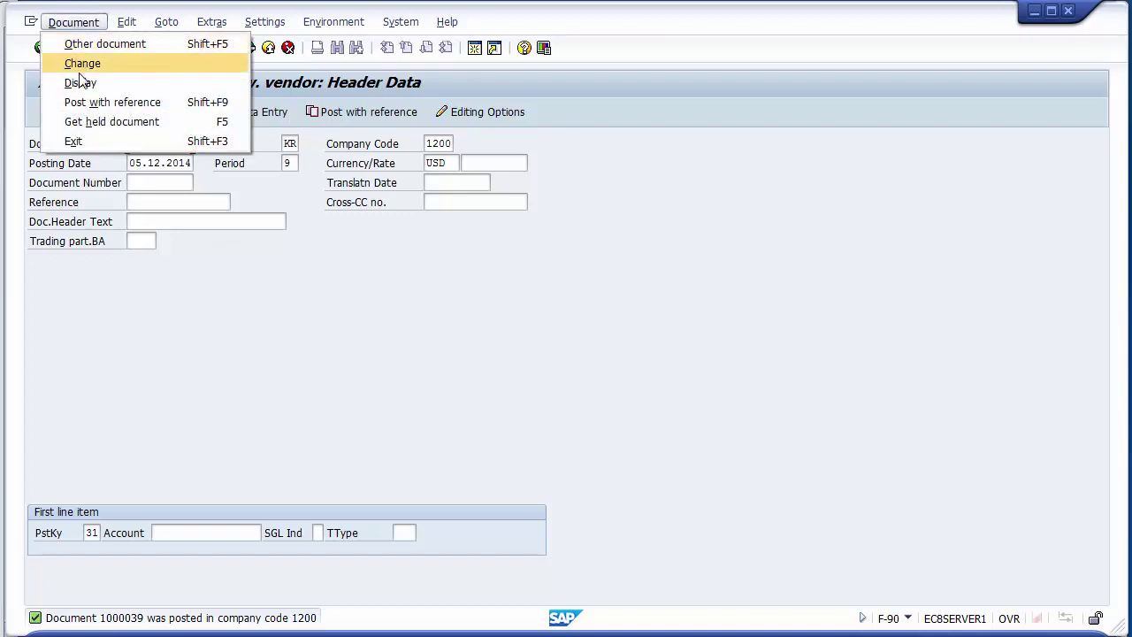
{"action": "left_click", "coordinate": [80, 83]}
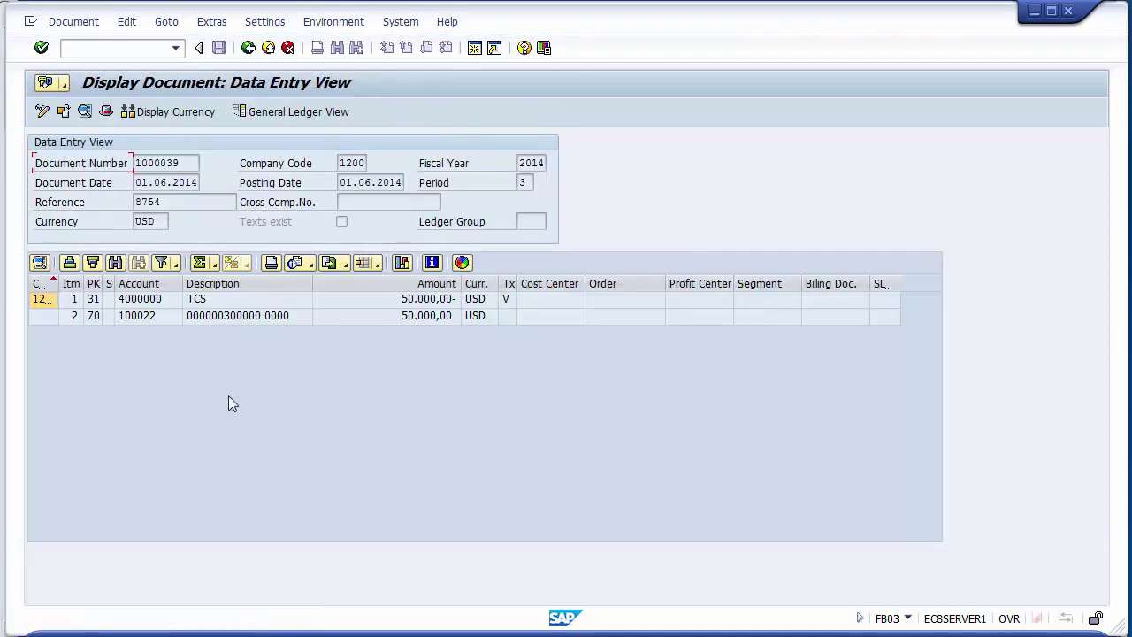
{"action": "left_click", "coordinate": [201, 302]}
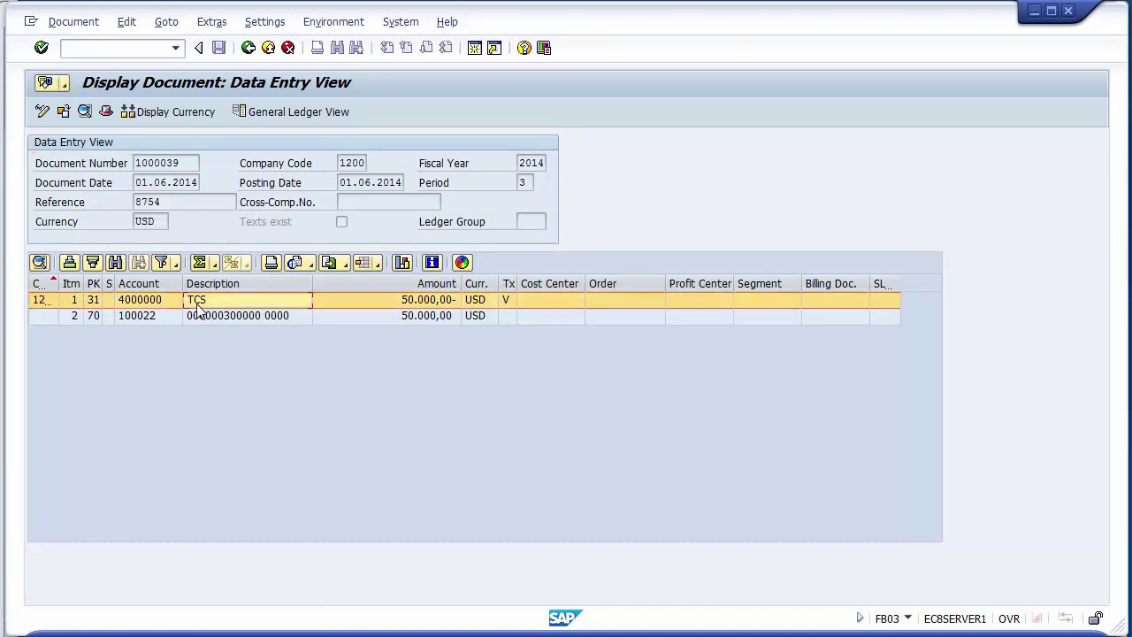
{"action": "left_click", "coordinate": [403, 300]}
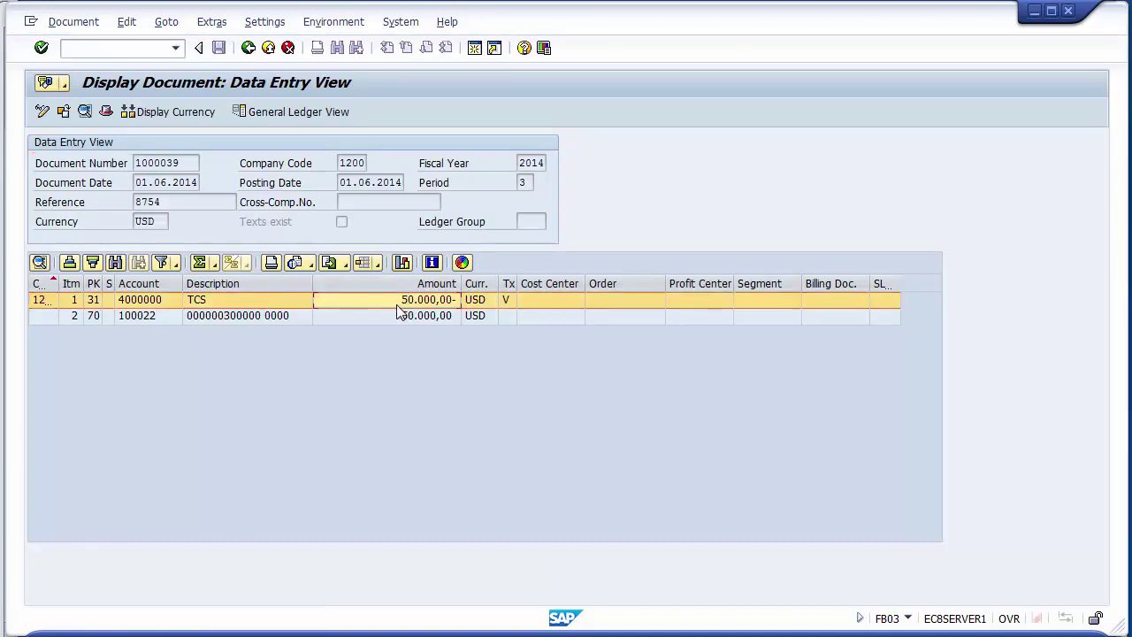
{"action": "left_click", "coordinate": [244, 323]}
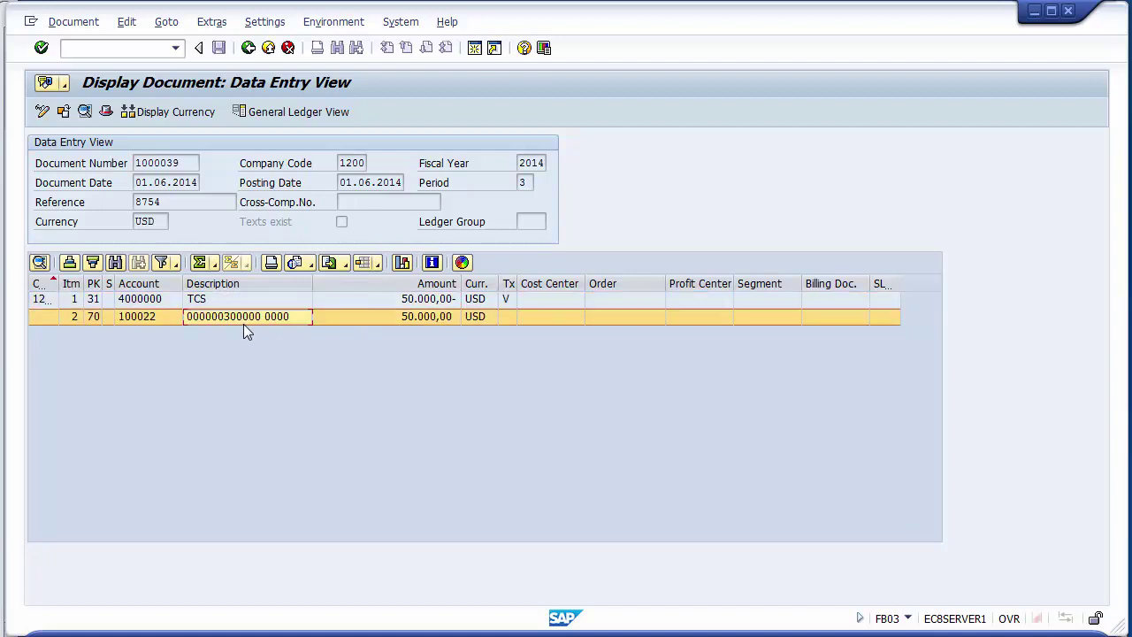
{"action": "left_click", "coordinate": [412, 316]}
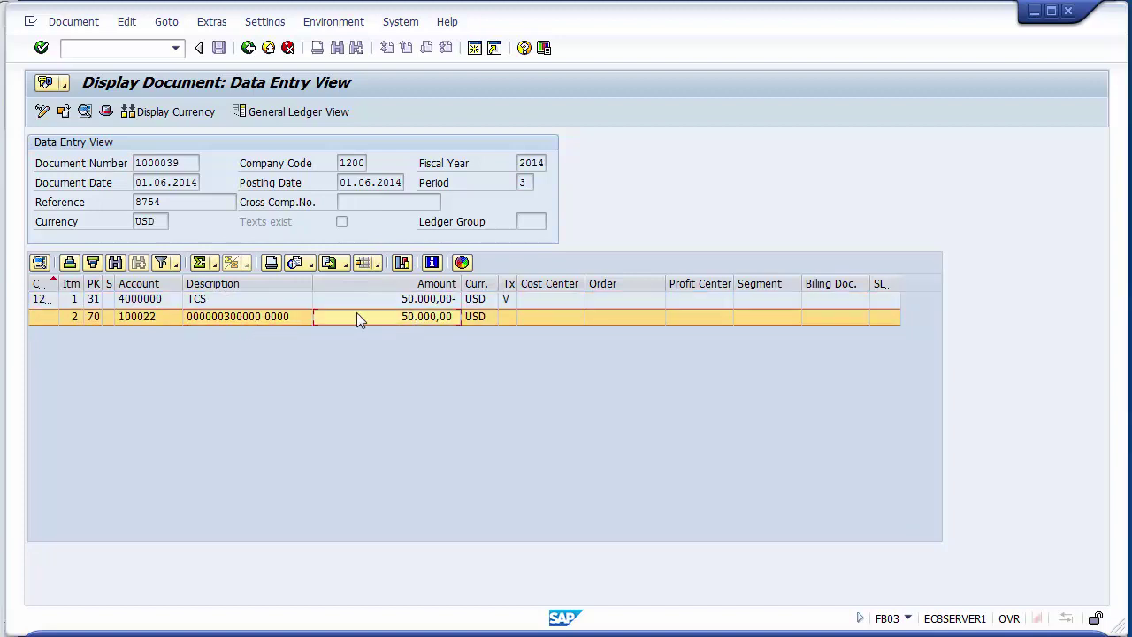
{"action": "left_click", "coordinate": [217, 323]}
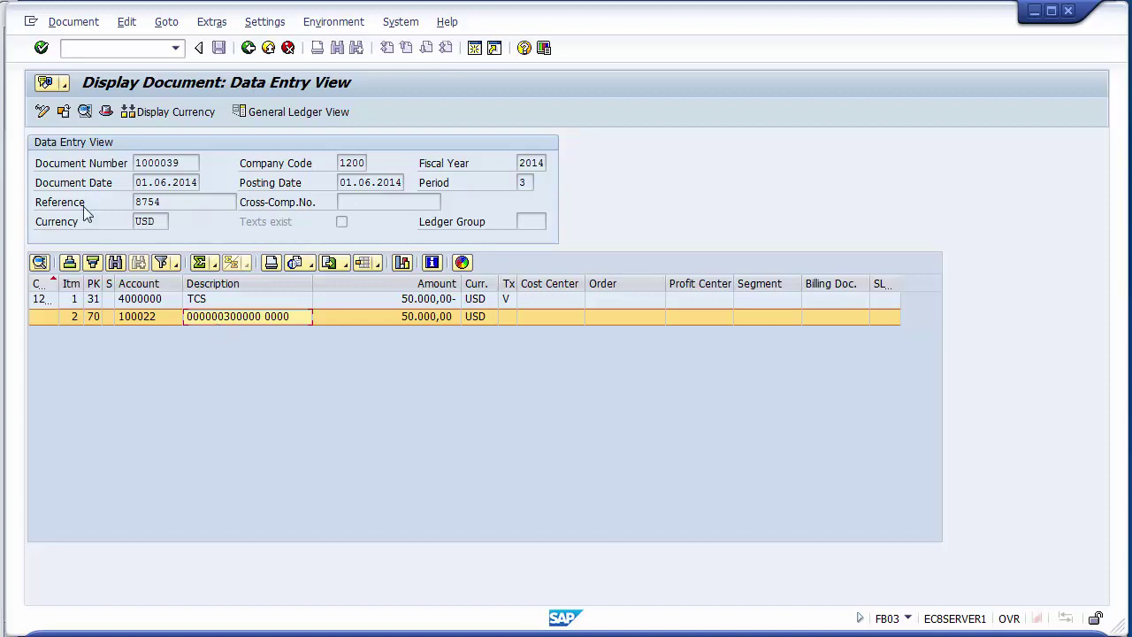
Show the document's General Ledger View and examine the G/L accounts of the vendor and asset lines.
{"action": "left_click", "coordinate": [294, 116]}
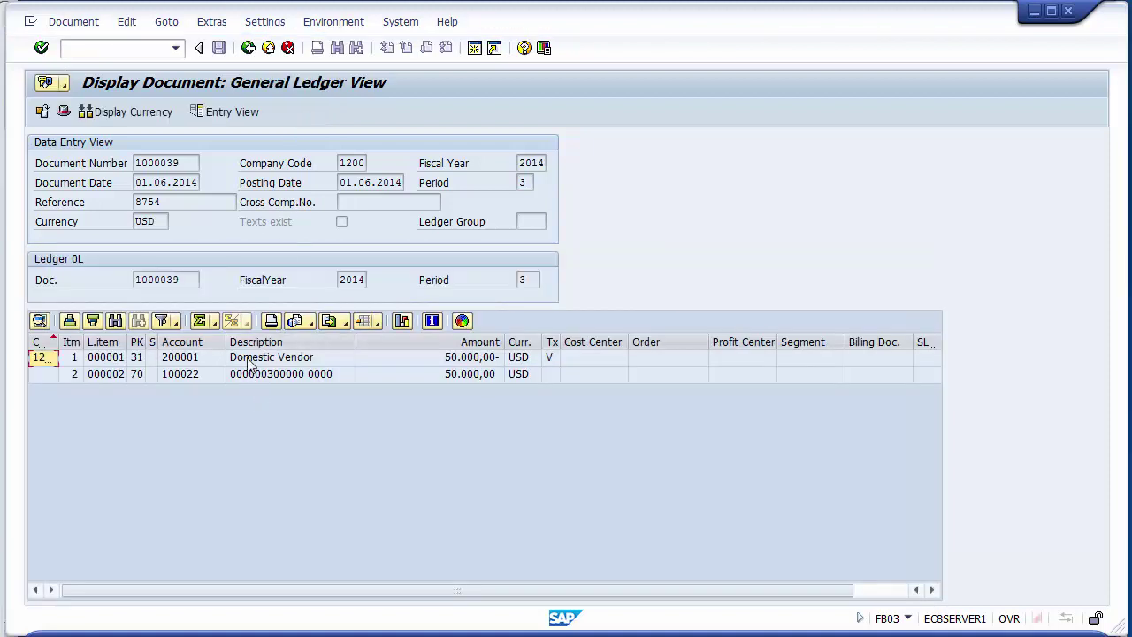
{"action": "left_click", "coordinate": [251, 361]}
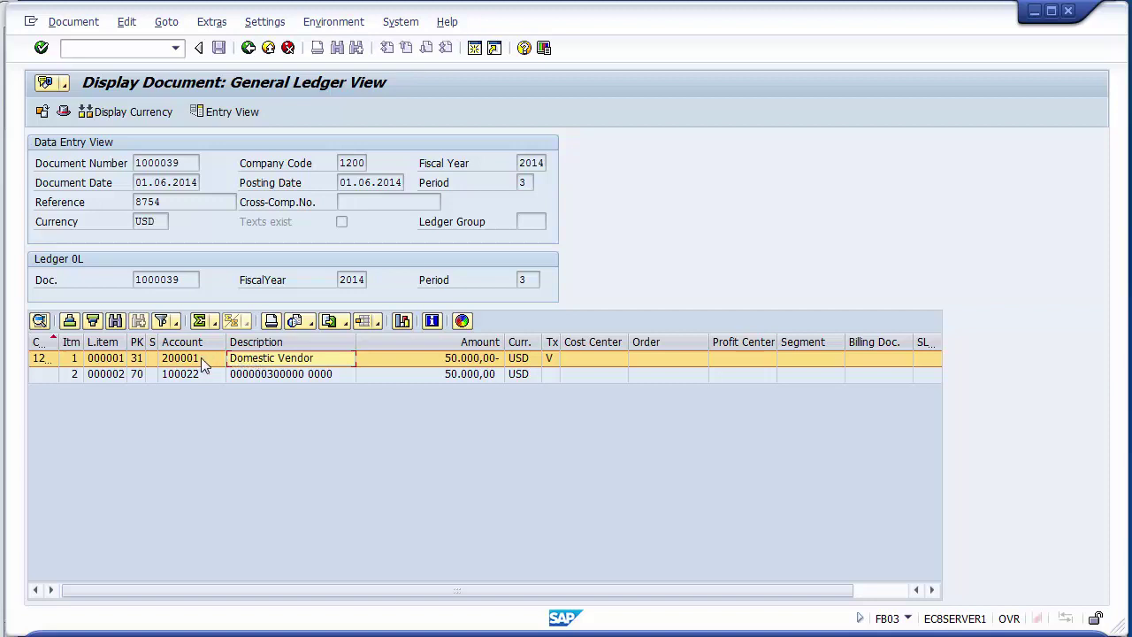
{"action": "left_click", "coordinate": [203, 363]}
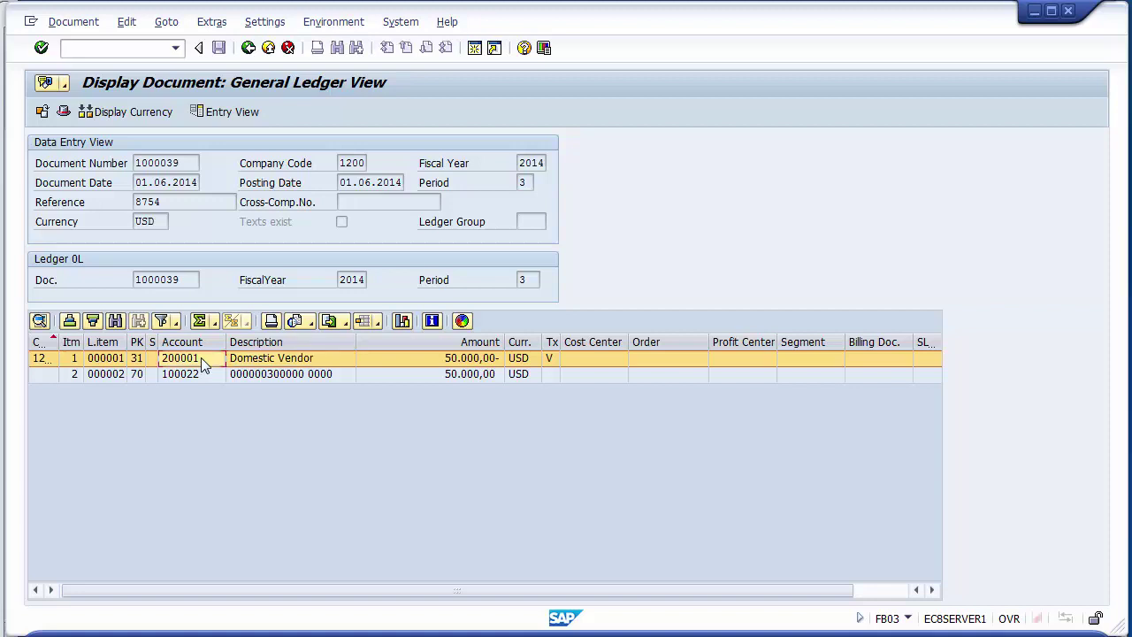
{"action": "left_click", "coordinate": [298, 374]}
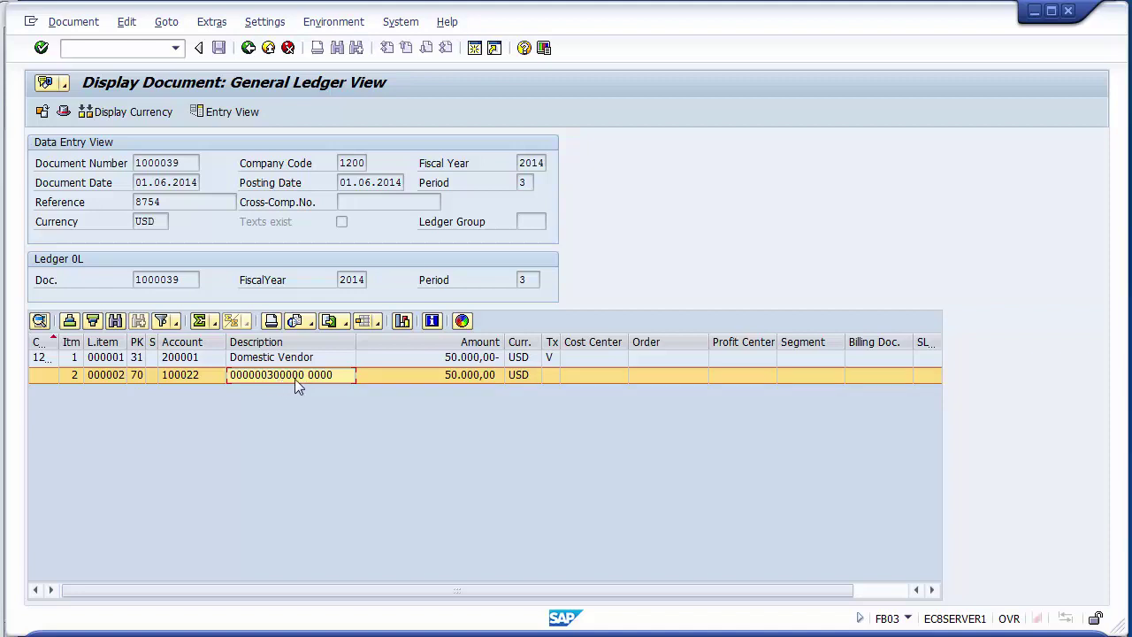
{"action": "left_click", "coordinate": [202, 376]}
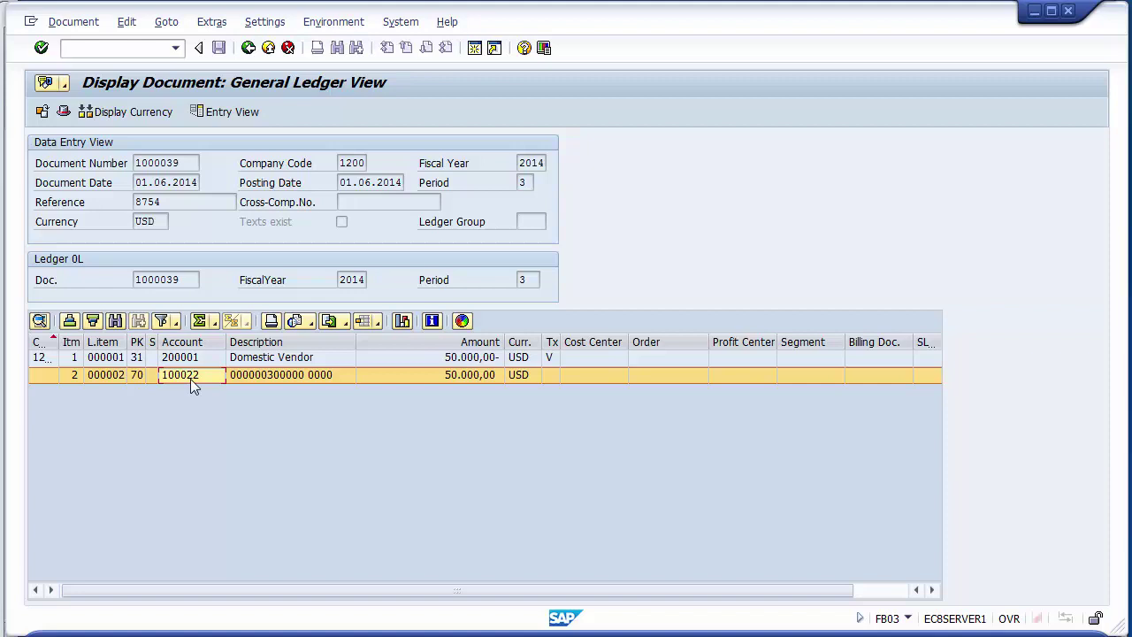
Leave the document display and exit the F-90 acquisition entry without keeping any data, returning to SAP Easy Access.
{"action": "left_click", "coordinate": [267, 50]}
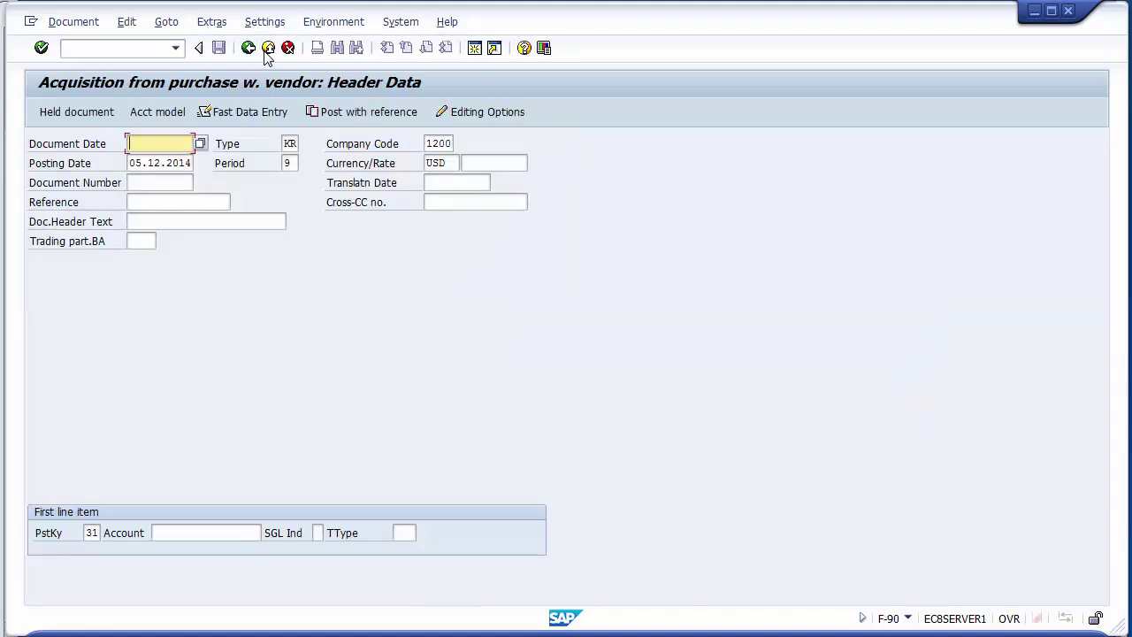
{"action": "left_click", "coordinate": [267, 48]}
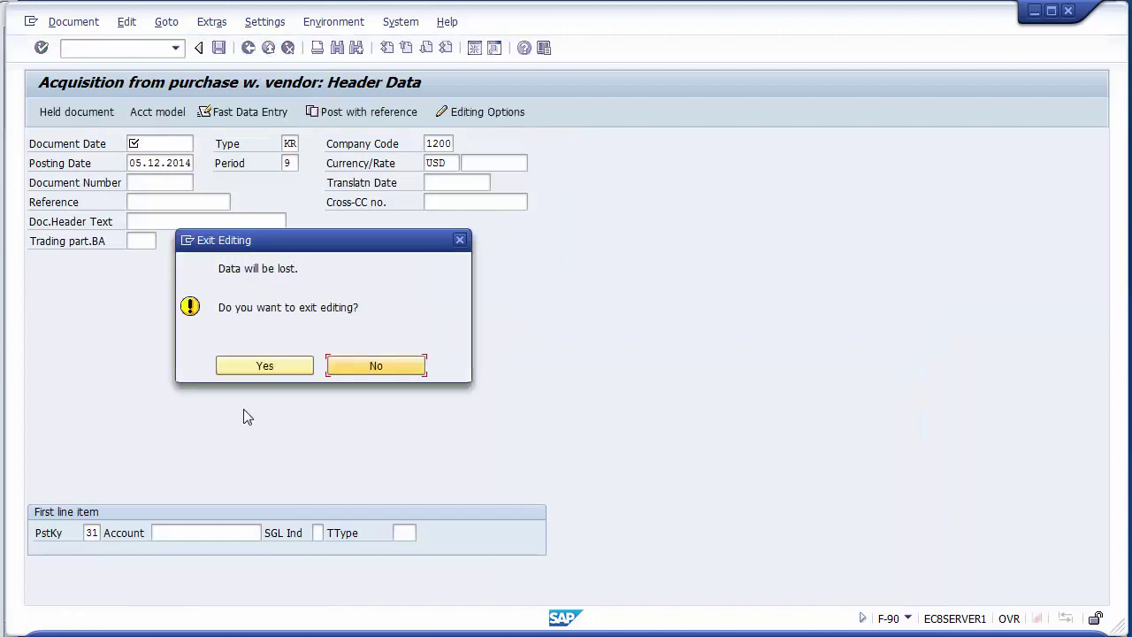
{"action": "left_click", "coordinate": [279, 370]}
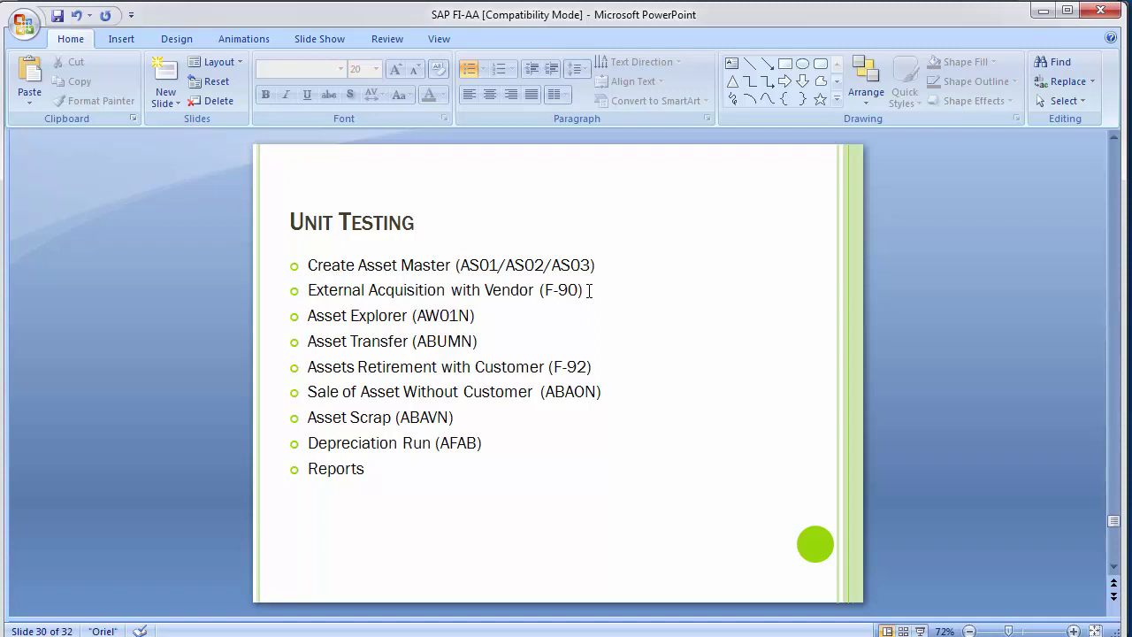
Switch back to SAP and list the open items of the TCS vendor account in company code 1200 with transaction FBL1N.
{"action": "key", "text": "alt+Tab"}
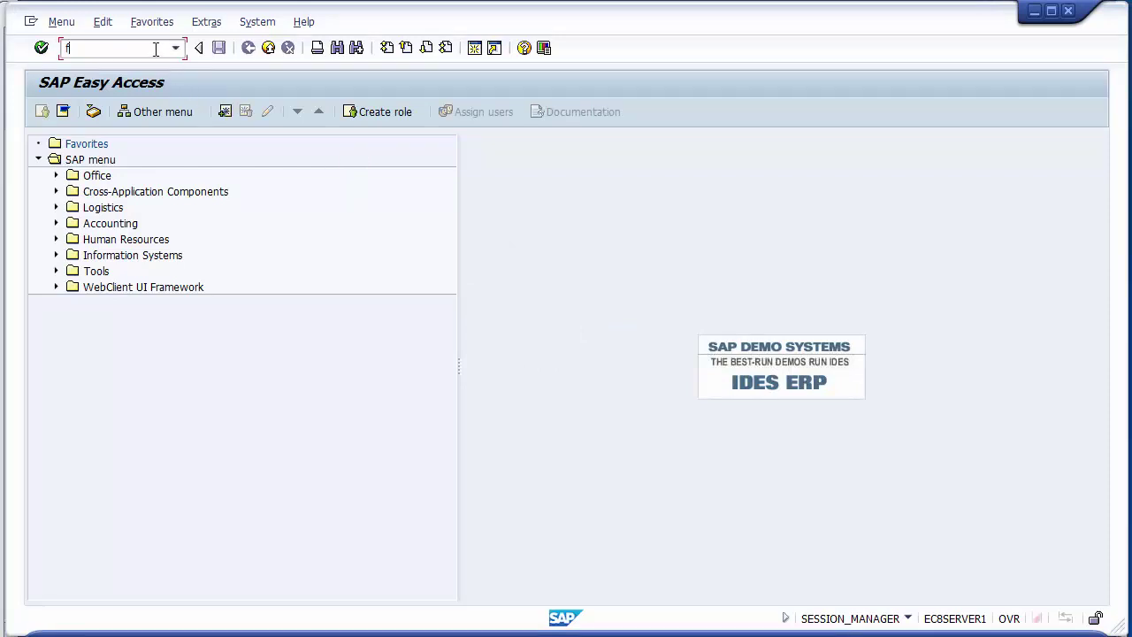
{"action": "key", "text": "Return"}
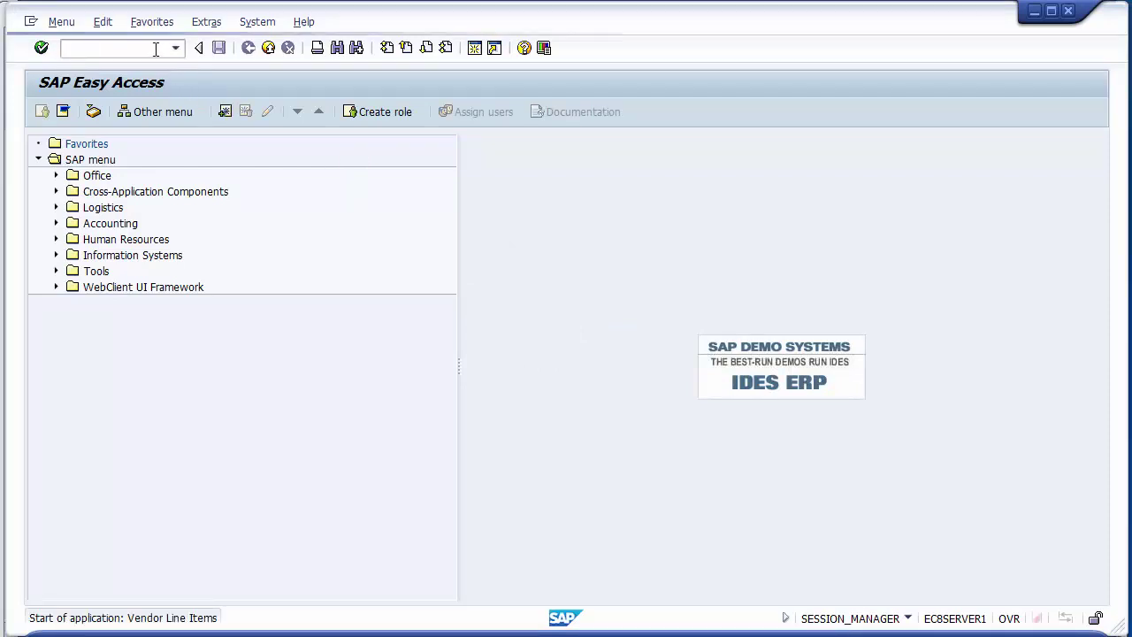
{"action": "key", "text": "BackSpace"}
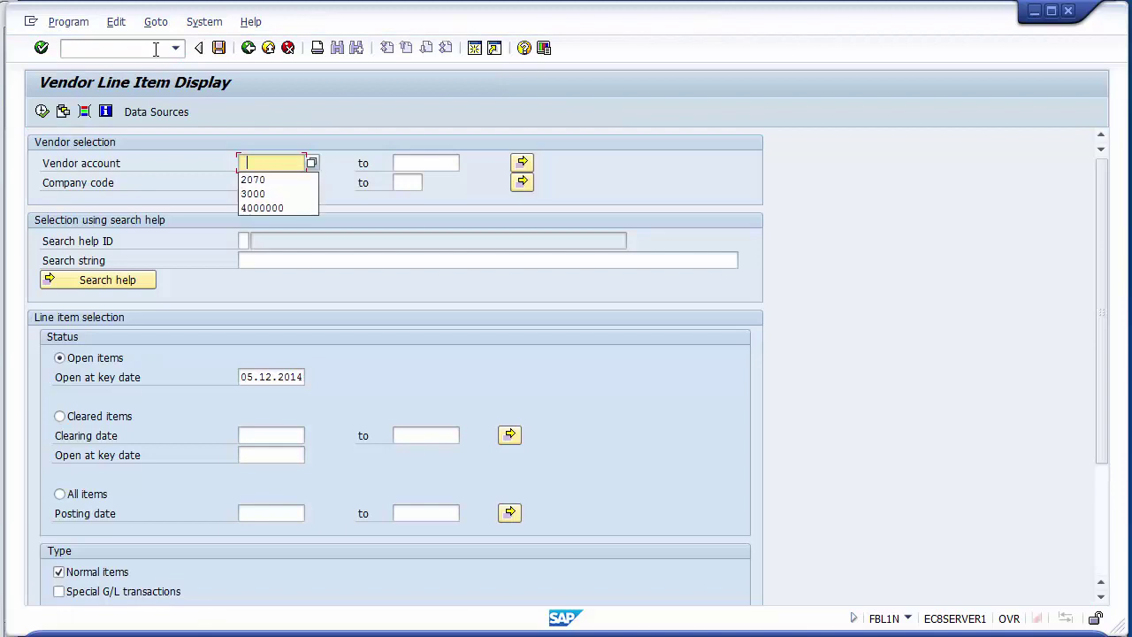
{"action": "key", "text": "Down"}
{"action": "key", "text": "Down"}
{"action": "key", "text": "Return"}
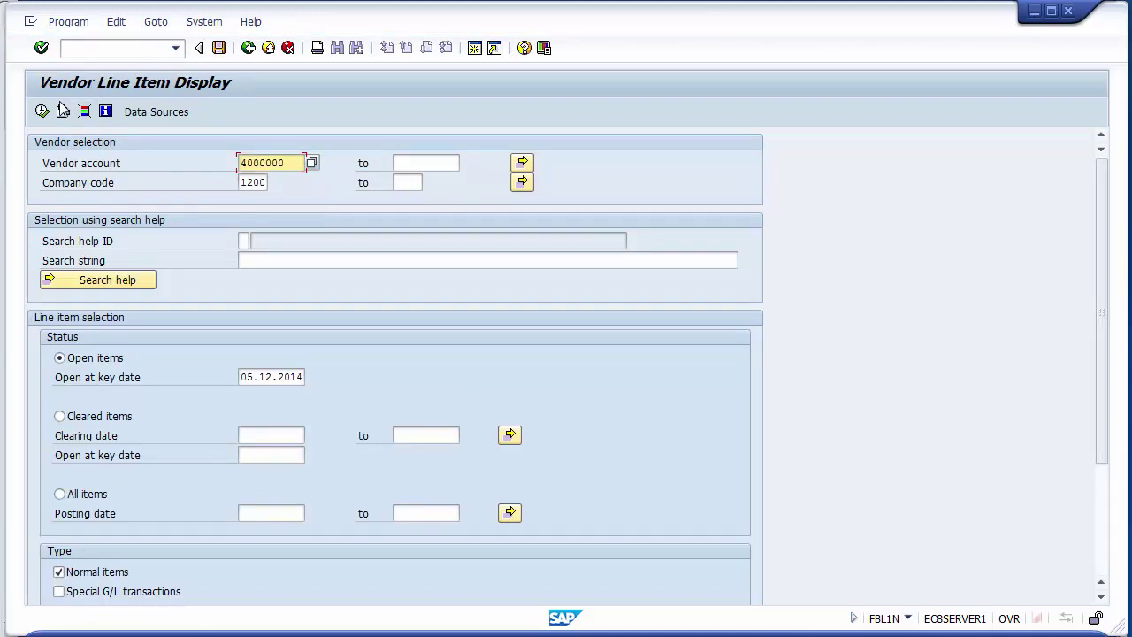
{"action": "left_click", "coordinate": [42, 112]}
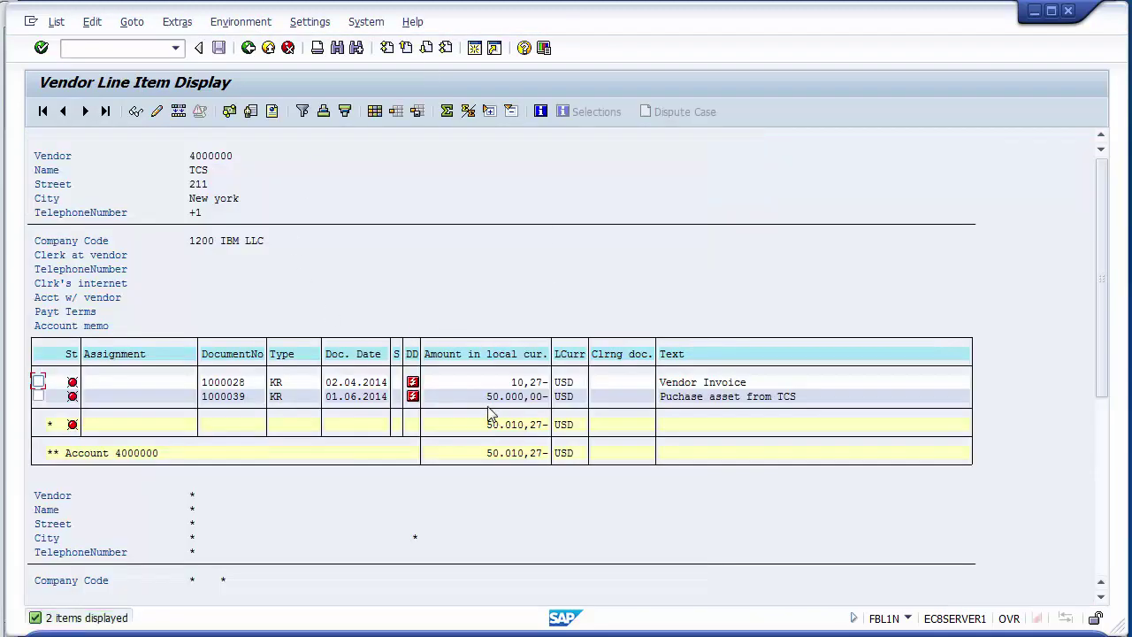
Display the vendor line item with the text "Puchase asset from TCS" from the open items list.
{"action": "left_click", "coordinate": [478, 404]}
{"action": "left_click", "coordinate": [38, 396]}
{"action": "left_click", "coordinate": [507, 398]}
{"action": "key", "text": "Right"}
{"action": "key", "text": "Right"}
{"action": "key", "text": "Right"}
{"action": "key", "text": "Right"}
{"action": "left_click", "coordinate": [501, 398]}
{"action": "left_click", "coordinate": [134, 112]}
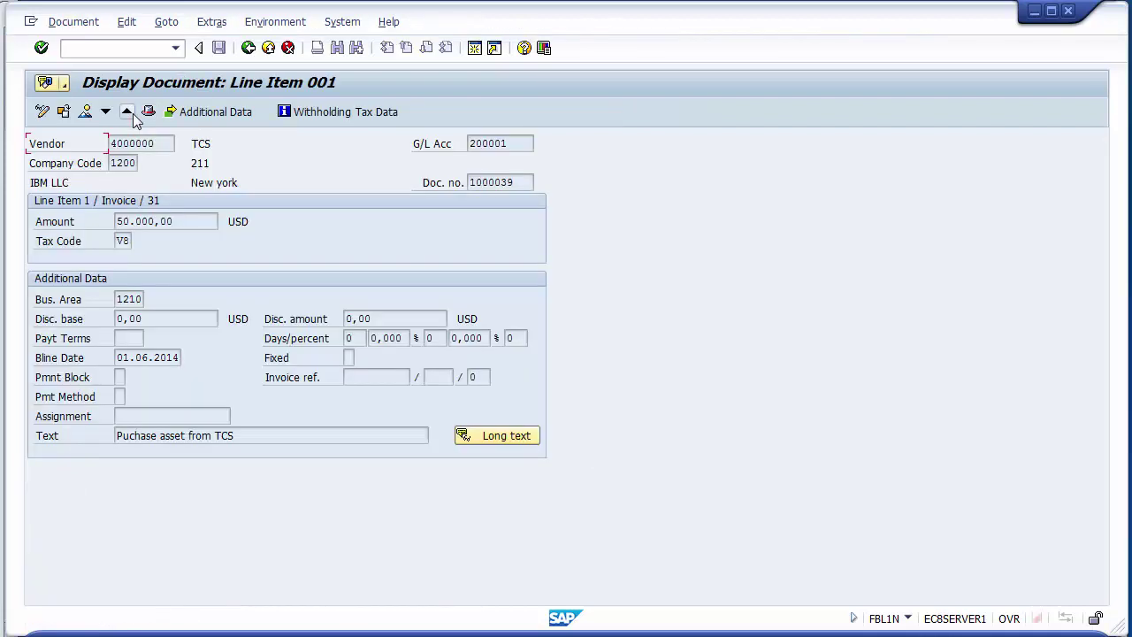
Check the entry date in the line item's document header, and return to the vendor line item selection screen.
{"action": "left_click", "coordinate": [148, 111]}
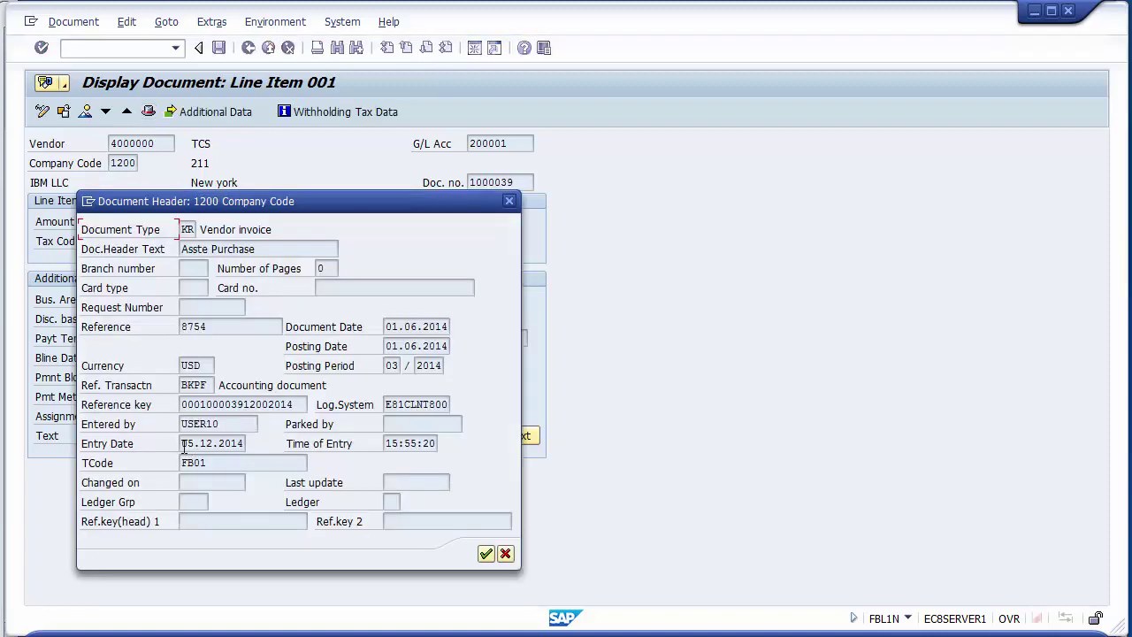
{"action": "left_click_drag", "start_coordinate": [182, 443], "coordinate": [246, 443]}
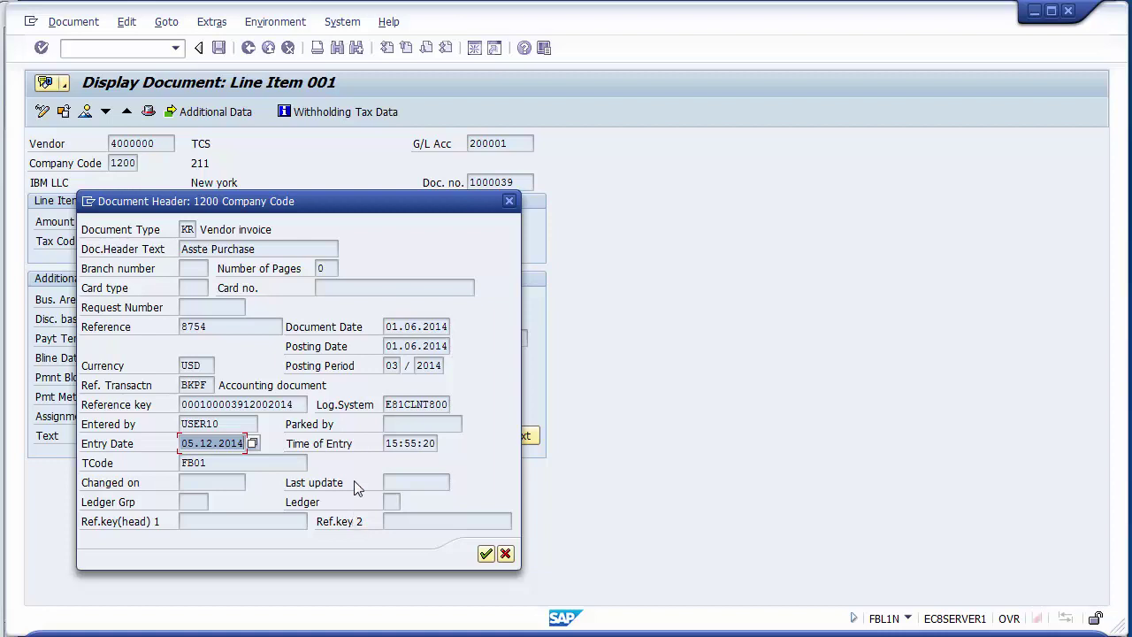
{"action": "left_click", "coordinate": [505, 554]}
{"action": "left_click", "coordinate": [505, 553]}
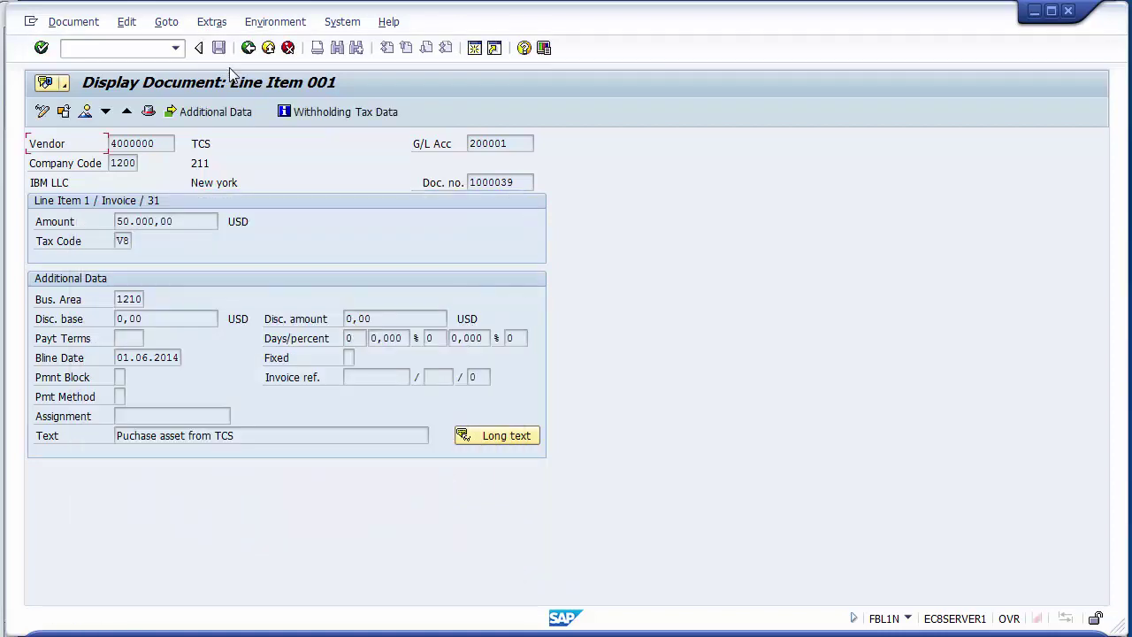
{"action": "left_click", "coordinate": [248, 48]}
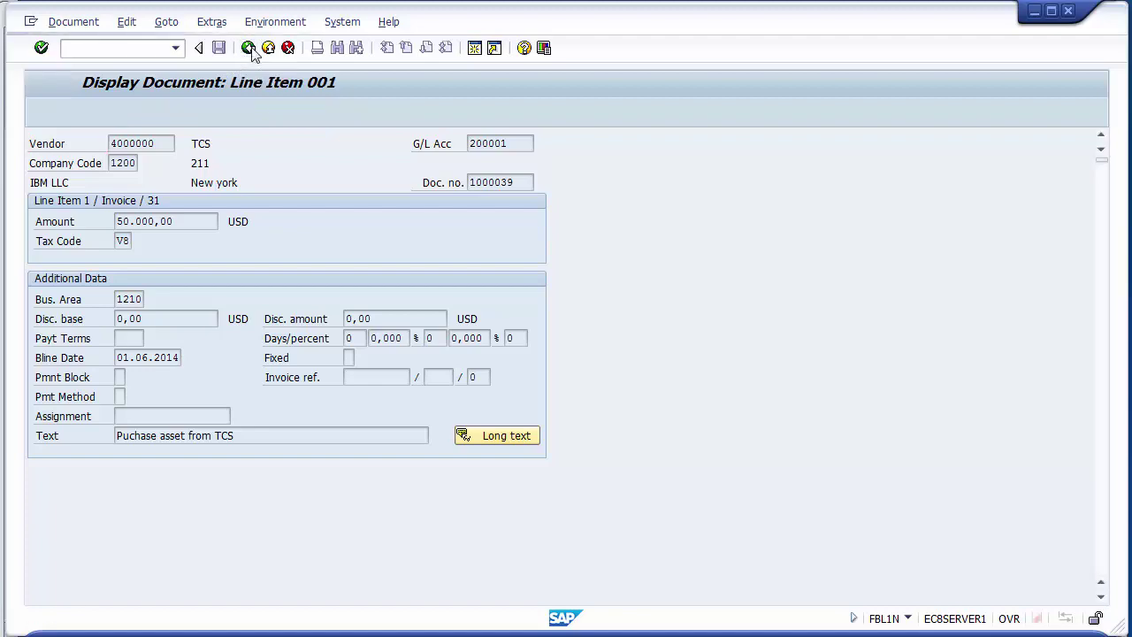
{"action": "left_click", "coordinate": [249, 48]}
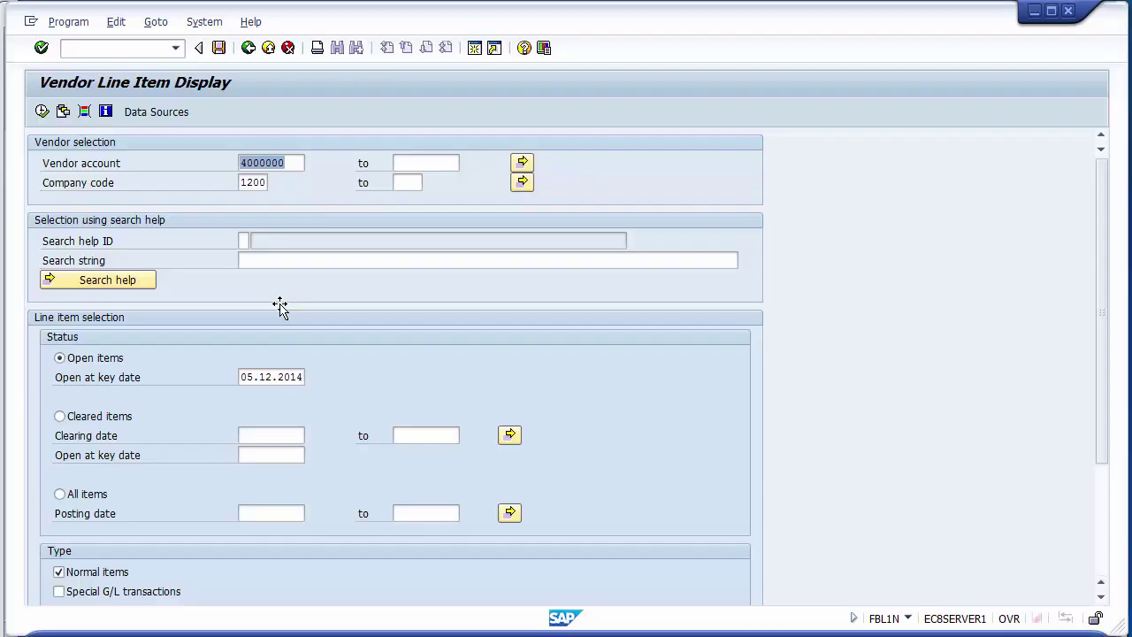
Start the asset display transaction AS03 in place of the vendor line item display.
{"action": "left_click", "coordinate": [142, 50]}
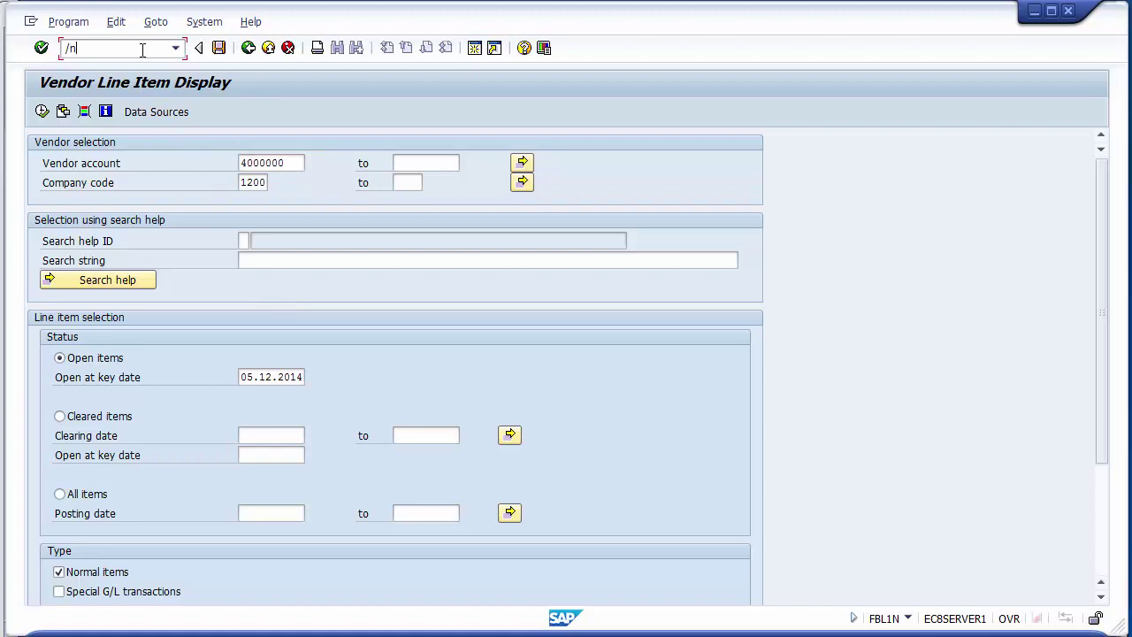
{"action": "type", "text": "/nas03"}
{"action": "key", "text": "Return"}
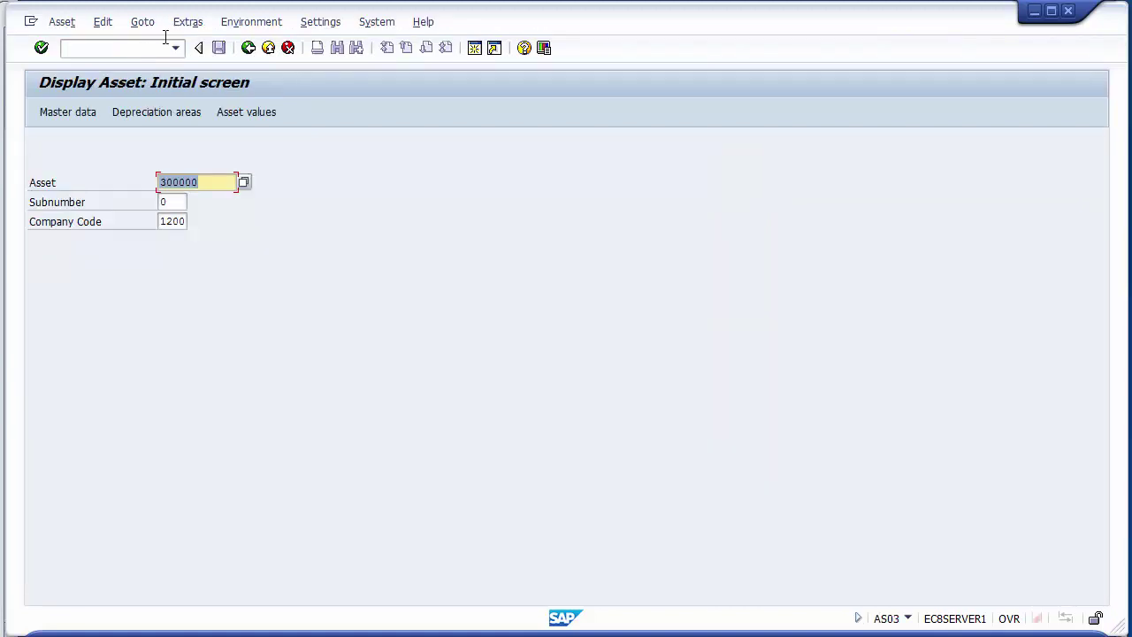
Display the master data of asset 300000 in company code 1200 and open its asset values.
{"action": "key", "text": "Return"}
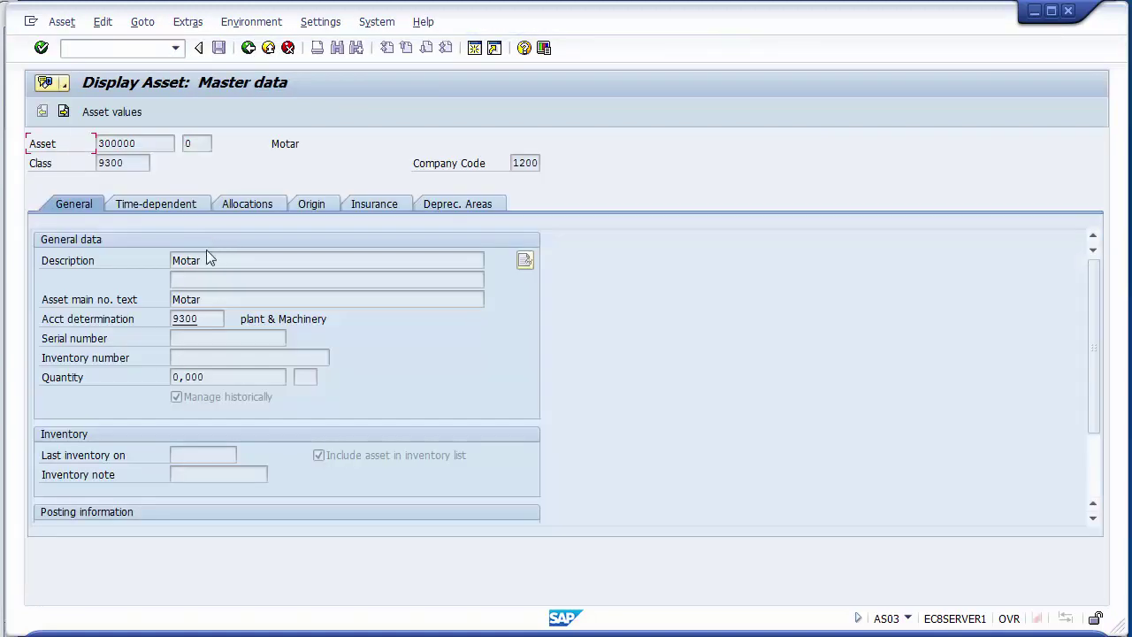
{"action": "left_click", "coordinate": [113, 113]}
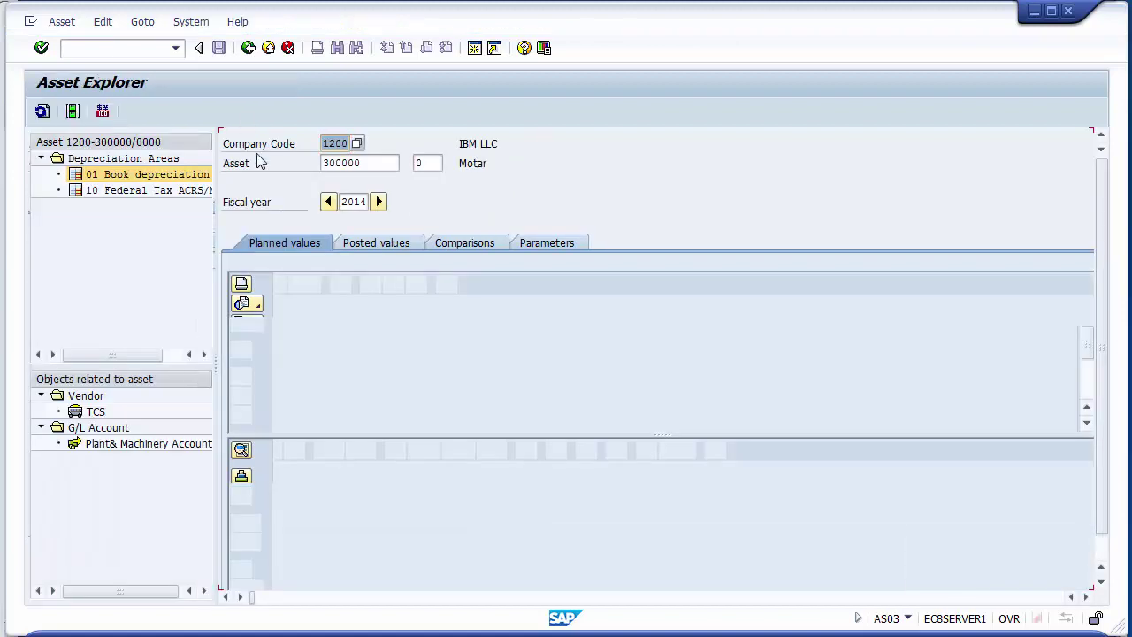
{"action": "left_click", "coordinate": [580, 168]}
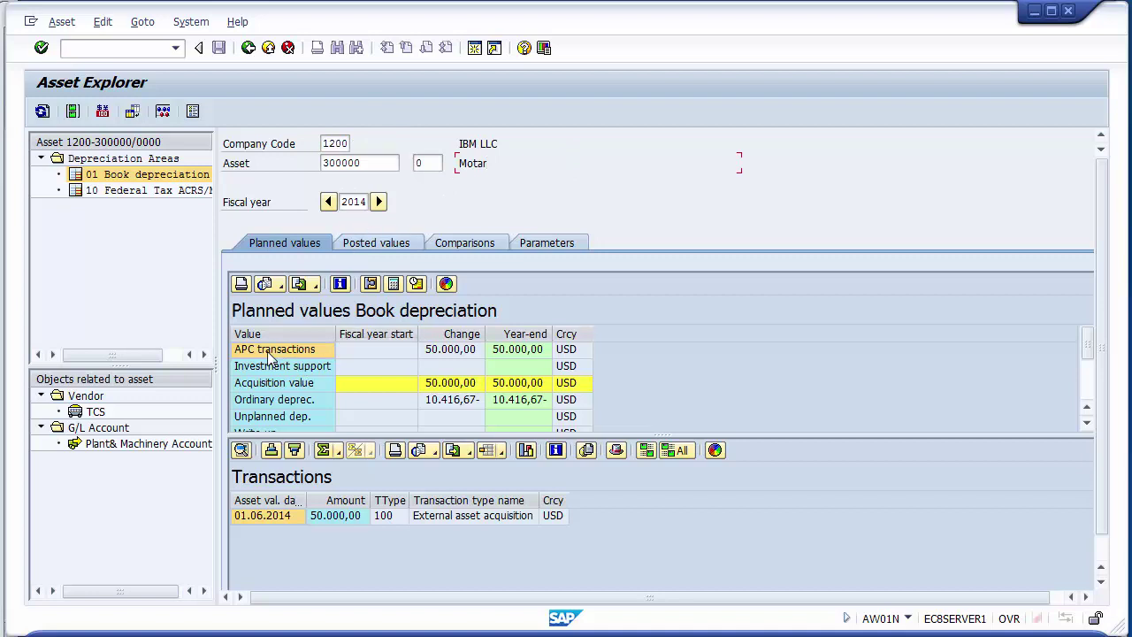
Examine the APC transactions, acquisition value and ordinary depreciation in the planned values for book depreciation.
{"action": "left_click", "coordinate": [384, 351]}
{"action": "left_click", "coordinate": [437, 351]}
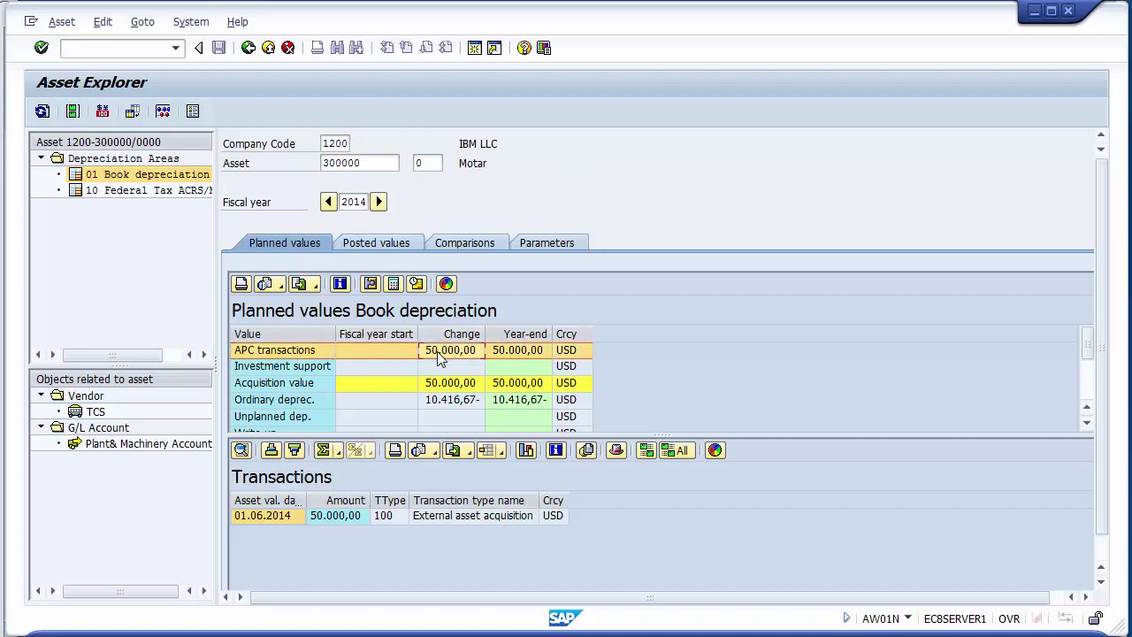
{"action": "left_click", "coordinate": [276, 386]}
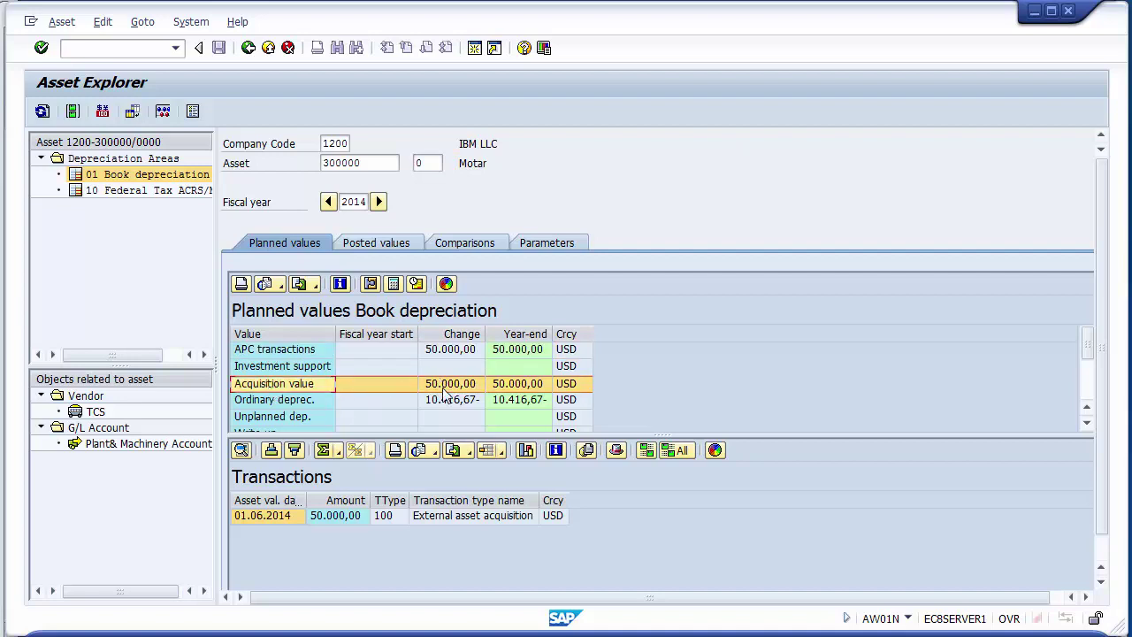
{"action": "left_click", "coordinate": [442, 386]}
{"action": "left_click", "coordinate": [267, 401]}
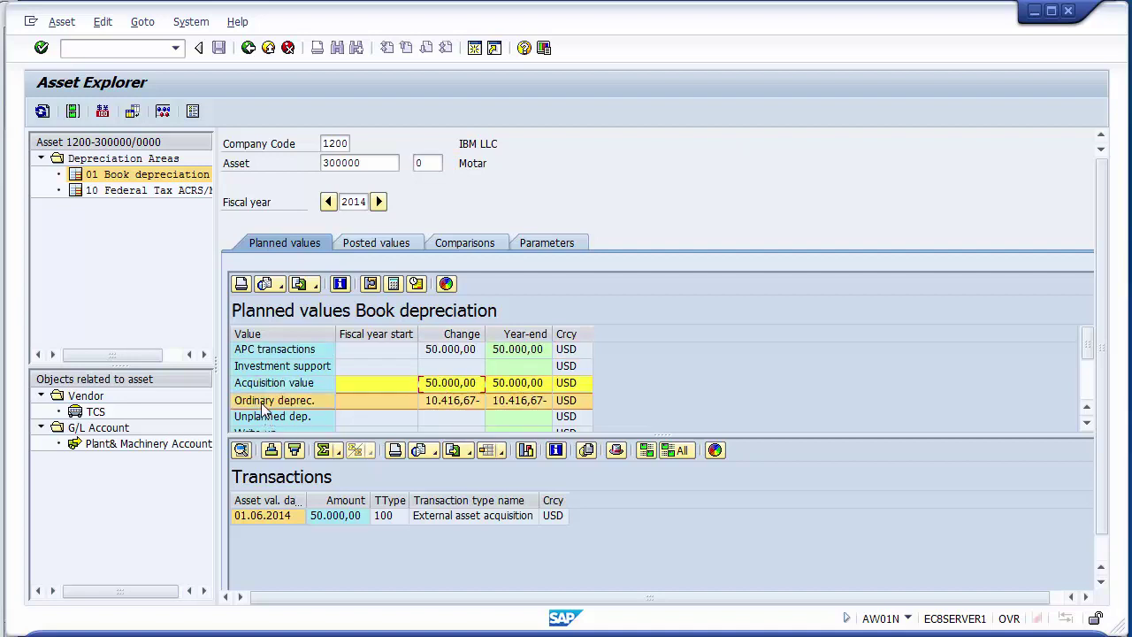
{"action": "left_click", "coordinate": [447, 402]}
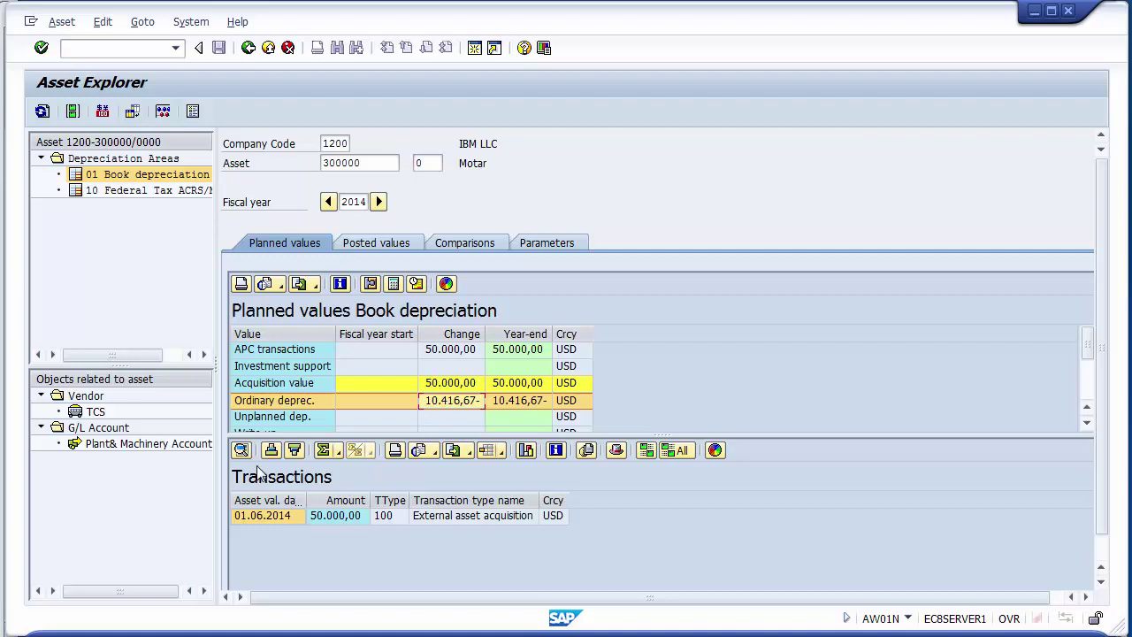
Widen the asset value date and transaction type columns, and check the acquisition transaction's date, amount, type and type name.
{"action": "left_click", "coordinate": [271, 521]}
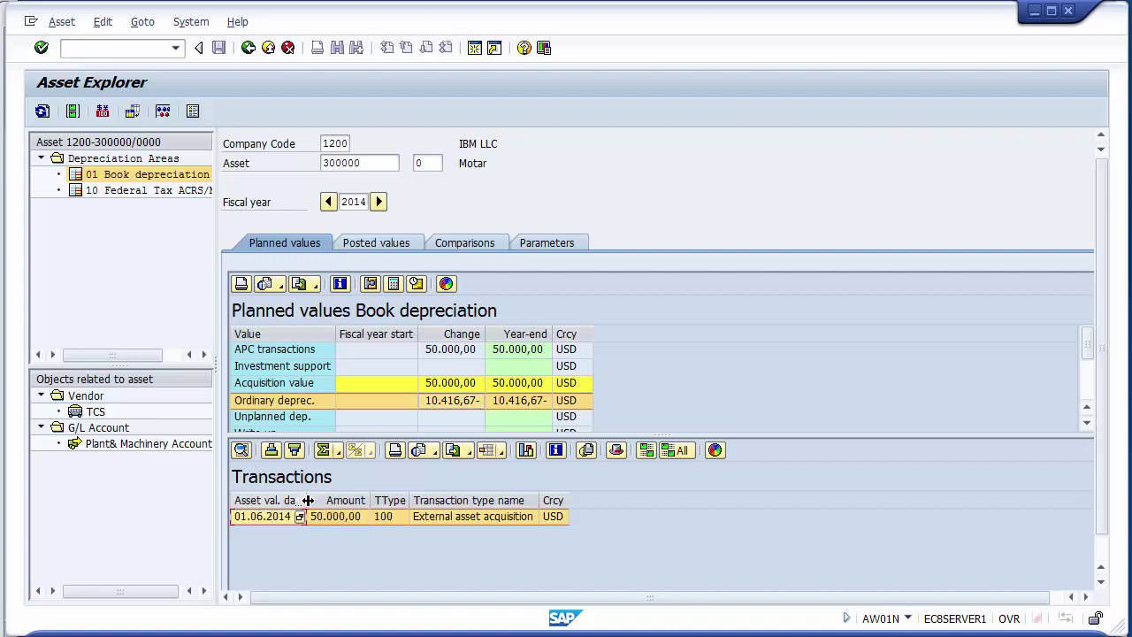
{"action": "left_click_drag", "start_coordinate": [308, 501], "coordinate": [362, 500]}
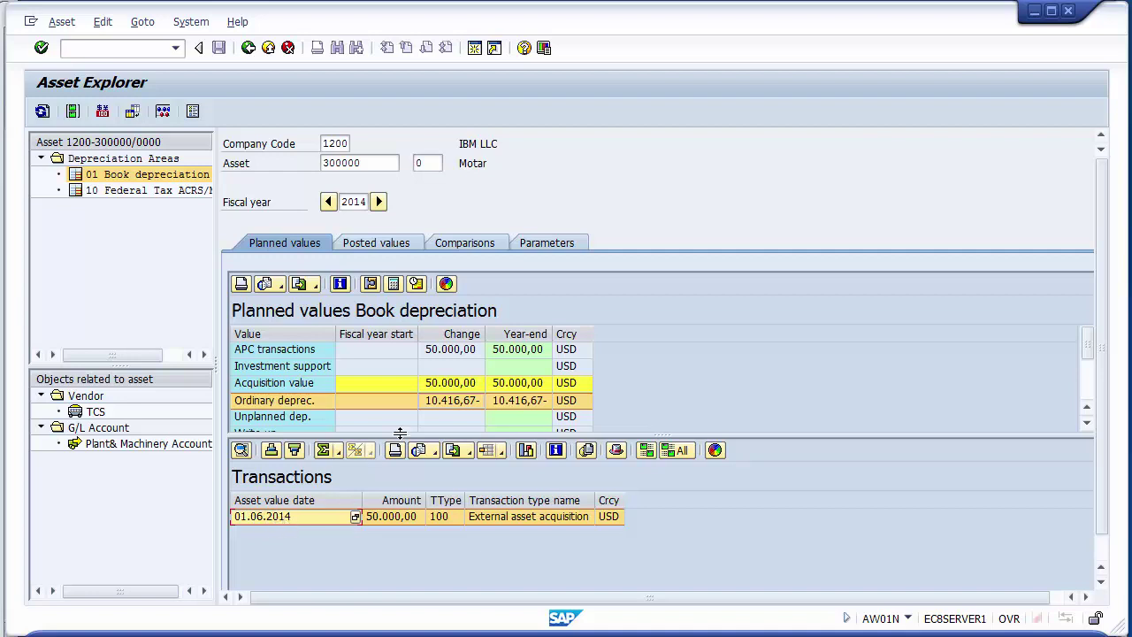
{"action": "left_click", "coordinate": [404, 520]}
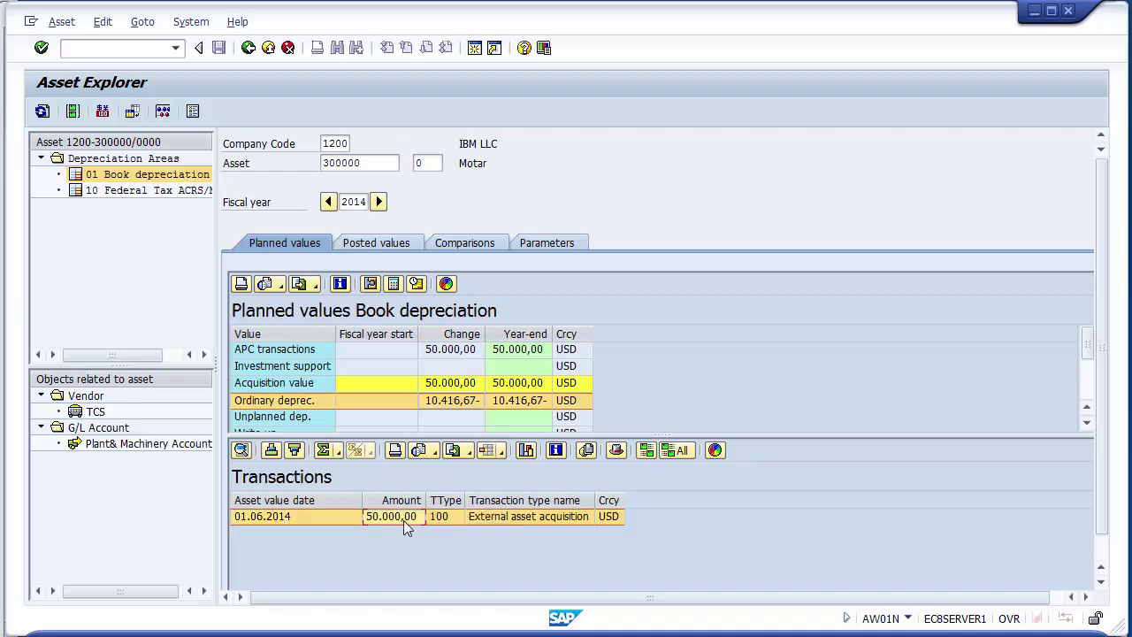
{"action": "left_click_drag", "start_coordinate": [466, 499], "coordinate": [506, 496]}
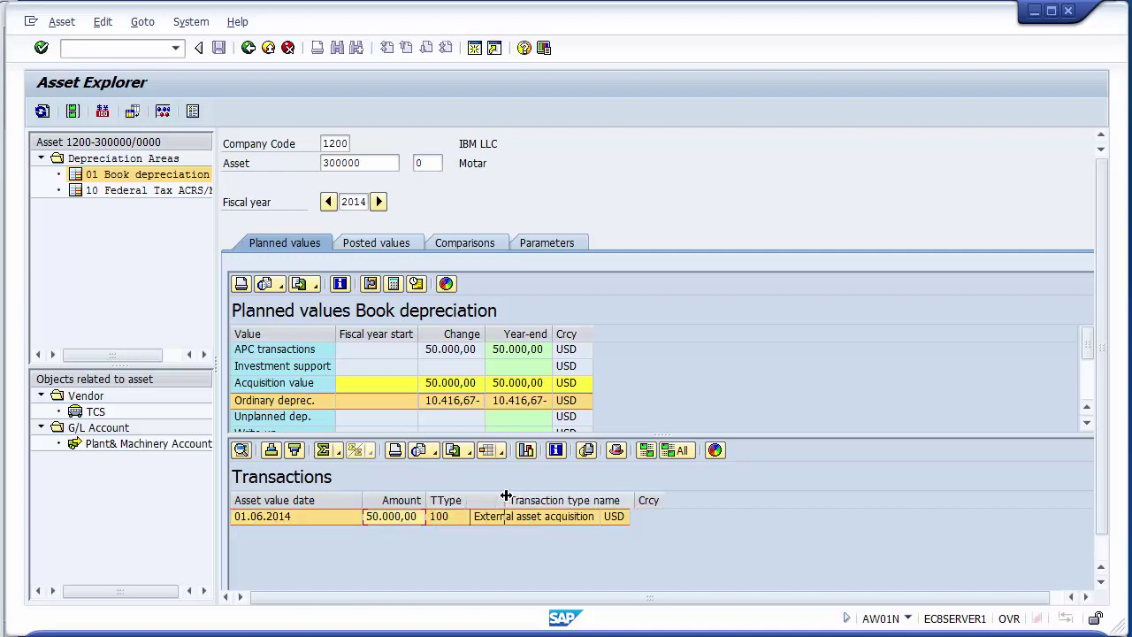
{"action": "left_click", "coordinate": [460, 517]}
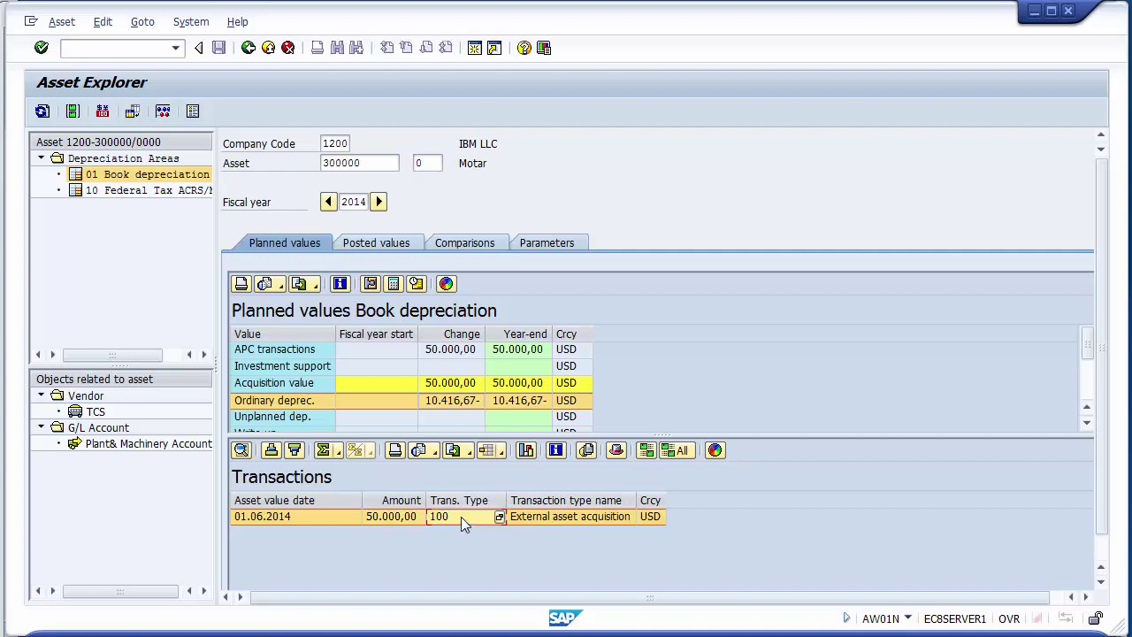
{"action": "left_click", "coordinate": [533, 518]}
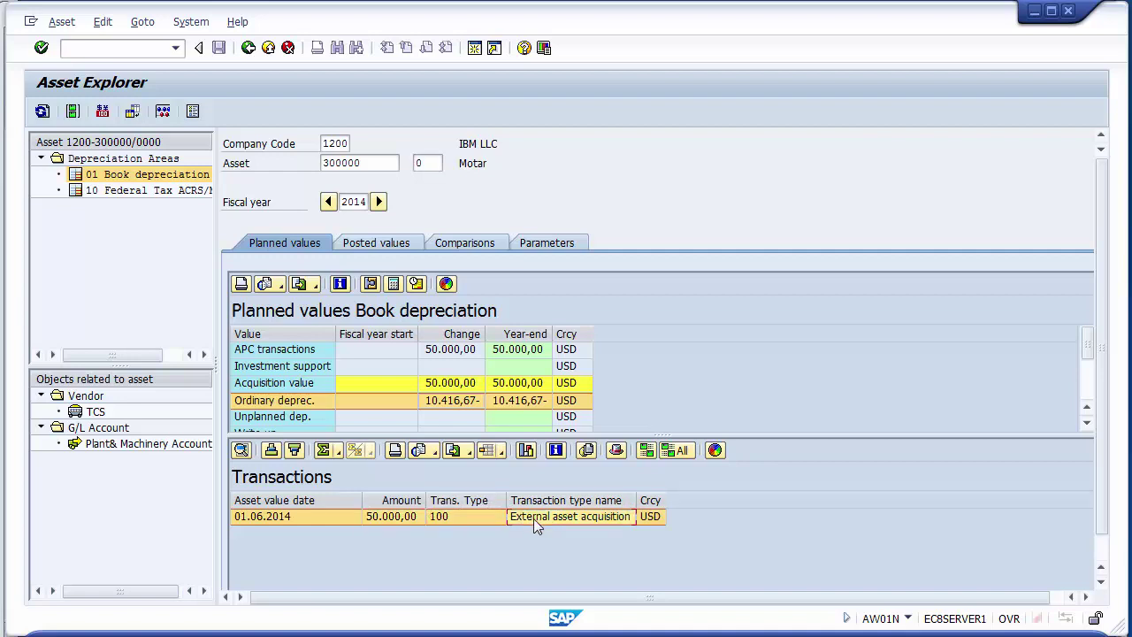
Display the accounting document behind the external asset acquisition, and return to the asset's master data.
{"action": "left_click", "coordinate": [391, 519]}
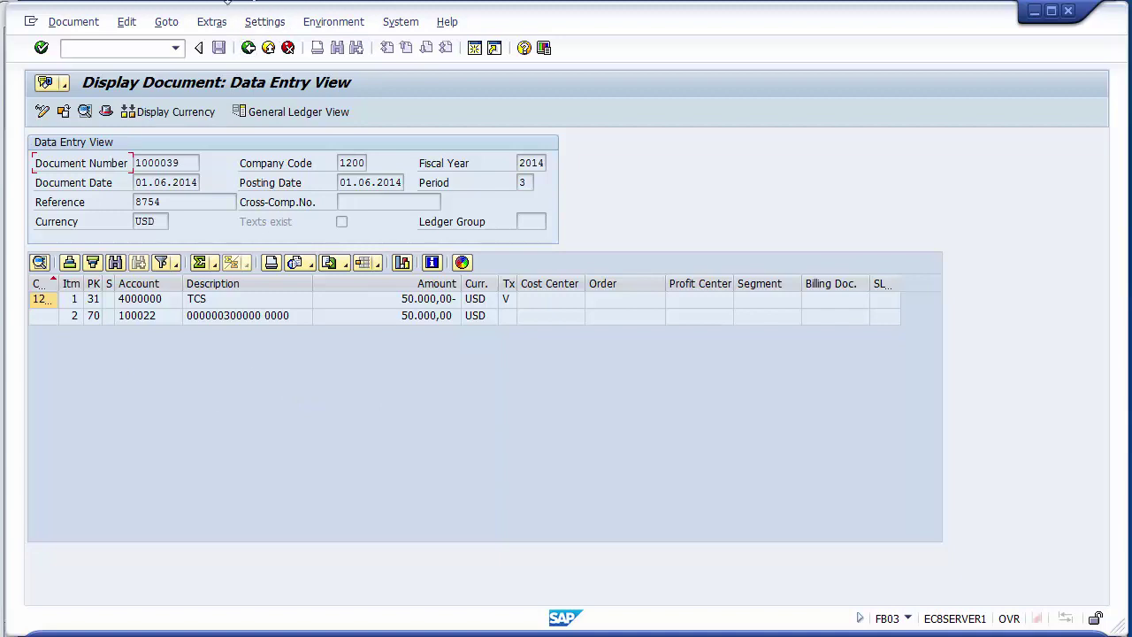
{"action": "left_click", "coordinate": [247, 48]}
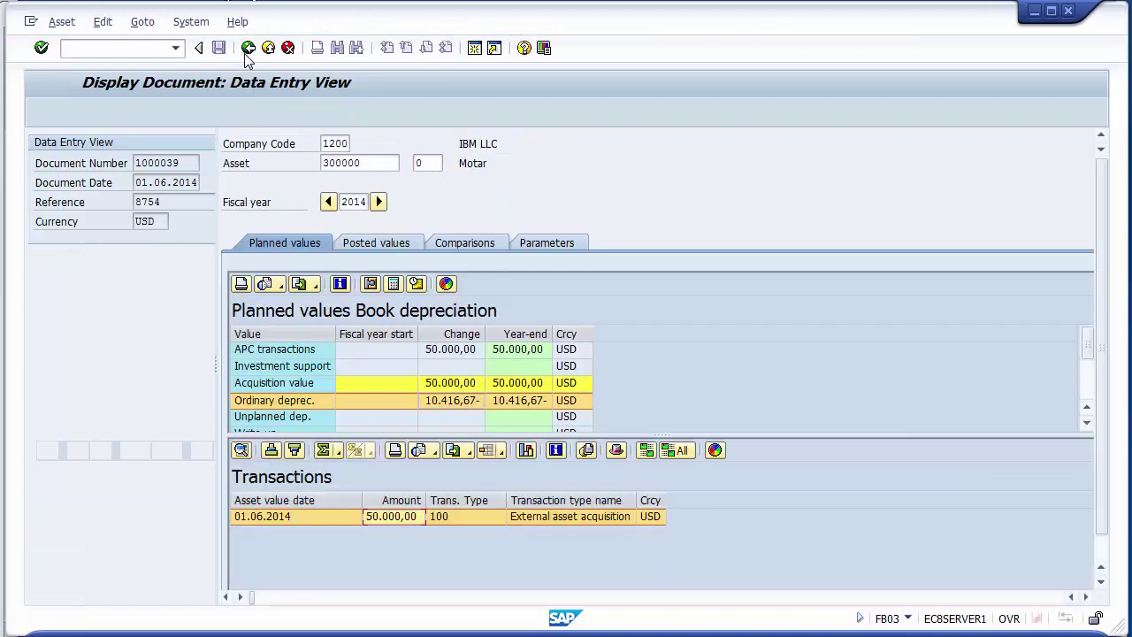
{"action": "left_click", "coordinate": [248, 48]}
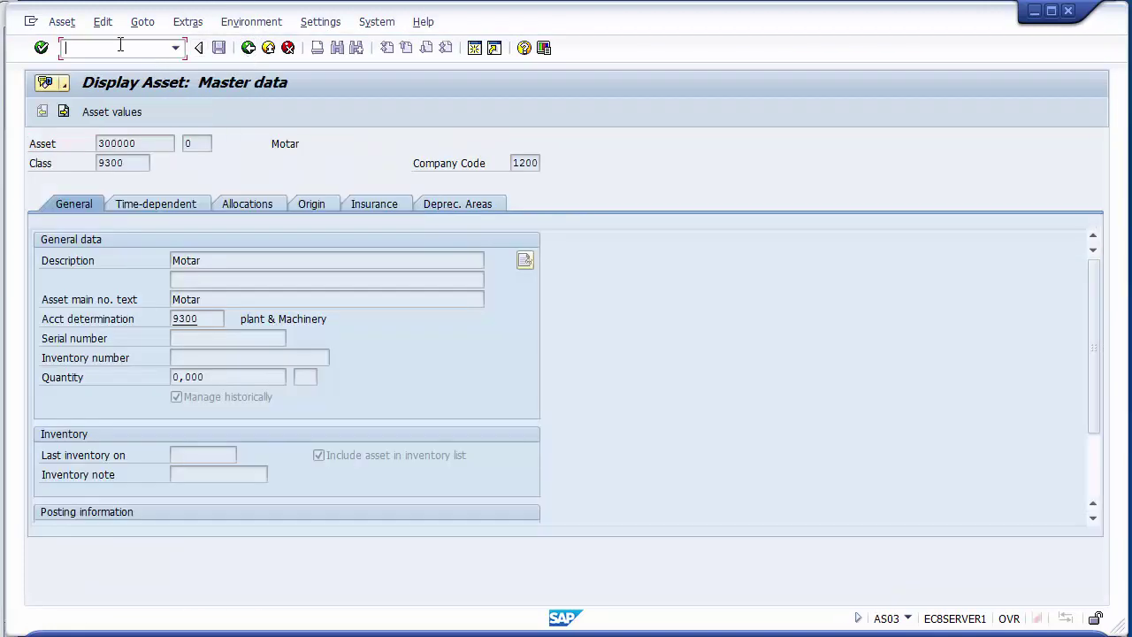
Switch to PowerPoint to look up the Asset Explorer transaction code on the Unit Testing slide, and return to SAP.
{"action": "left_click", "coordinate": [352, 635]}
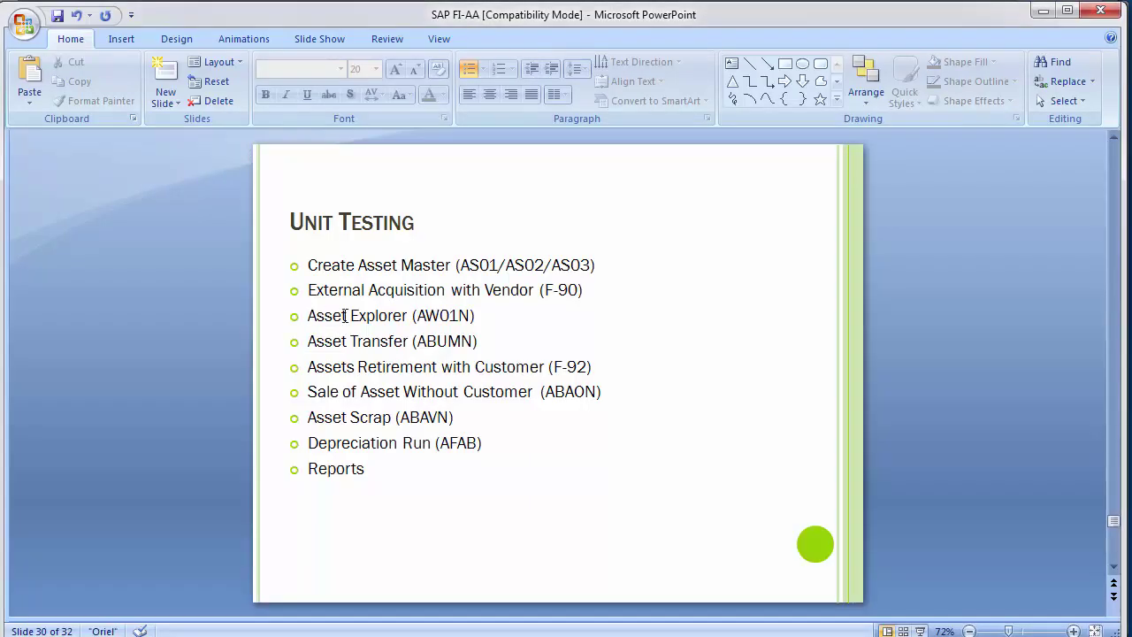
{"action": "left_click_drag", "start_coordinate": [344, 316], "coordinate": [469, 318]}
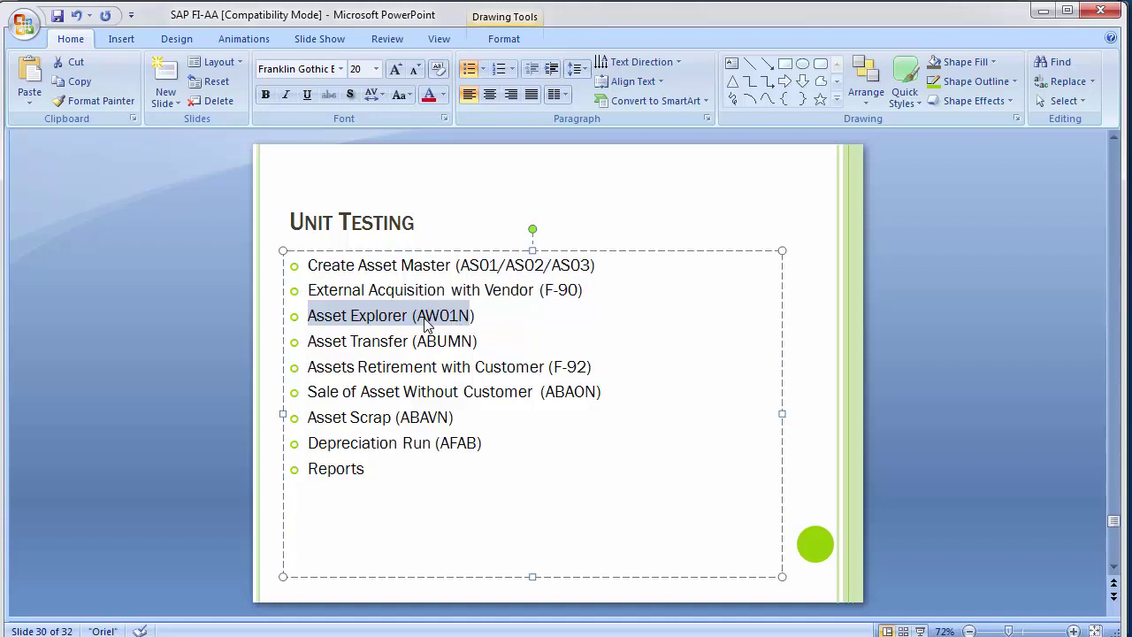
{"action": "left_click", "coordinate": [425, 320]}
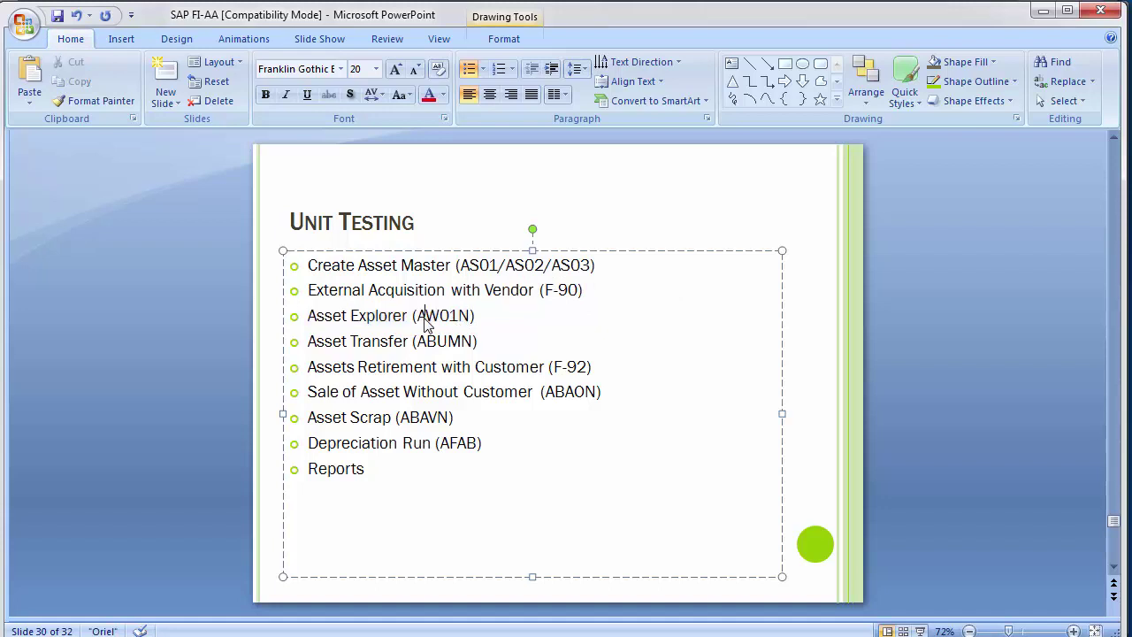
{"action": "key", "text": "alt+Tab"}
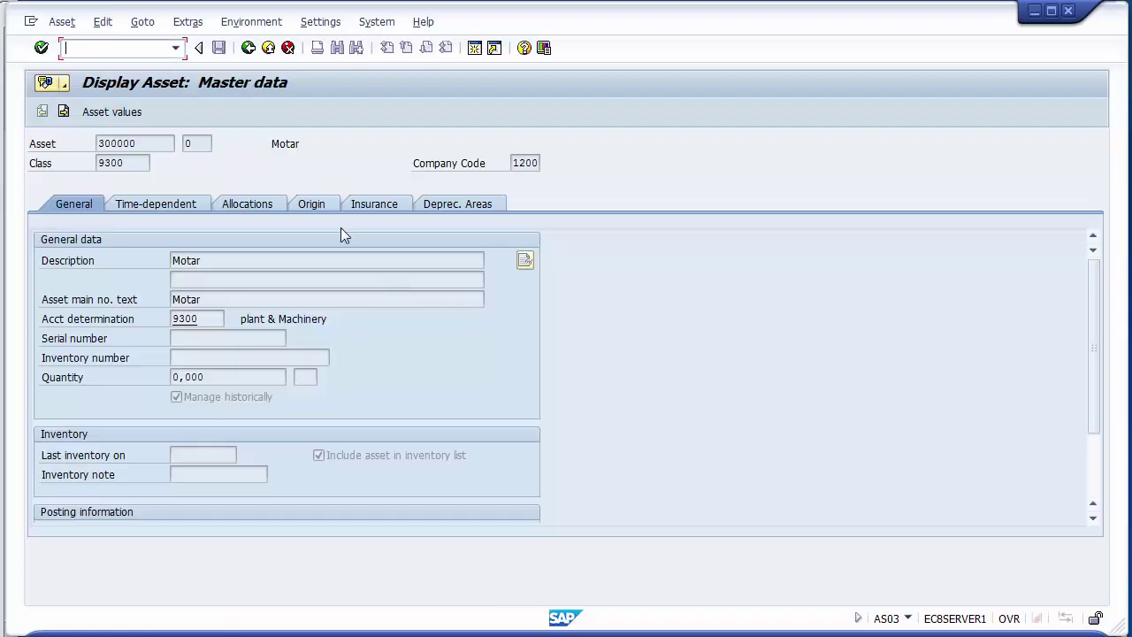
Start the Asset Explorer with transaction AW01N and reselect the Motar asset 300000 from the list of possible assets.
{"action": "type", "text": "/naw01n"}
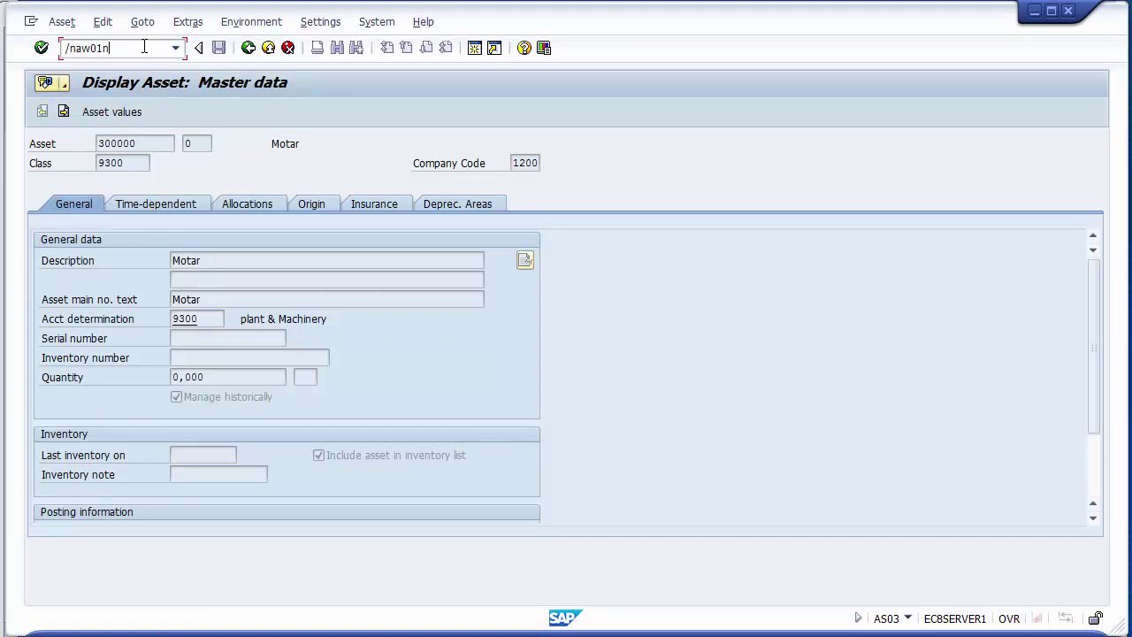
{"action": "key", "text": "Return"}
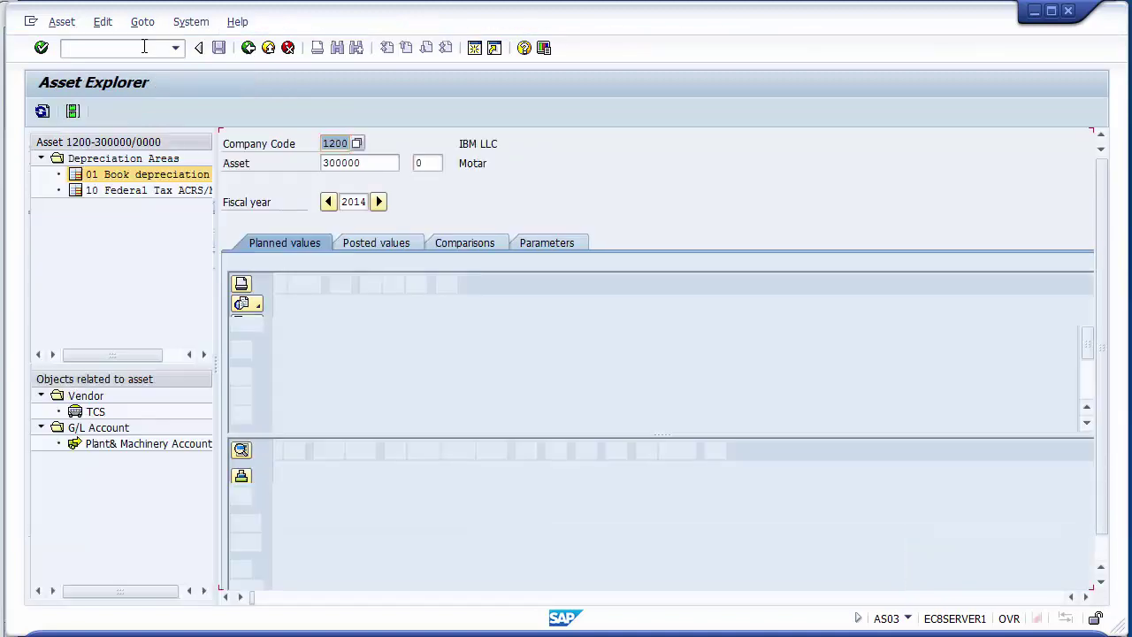
{"action": "key", "text": "Tab"}
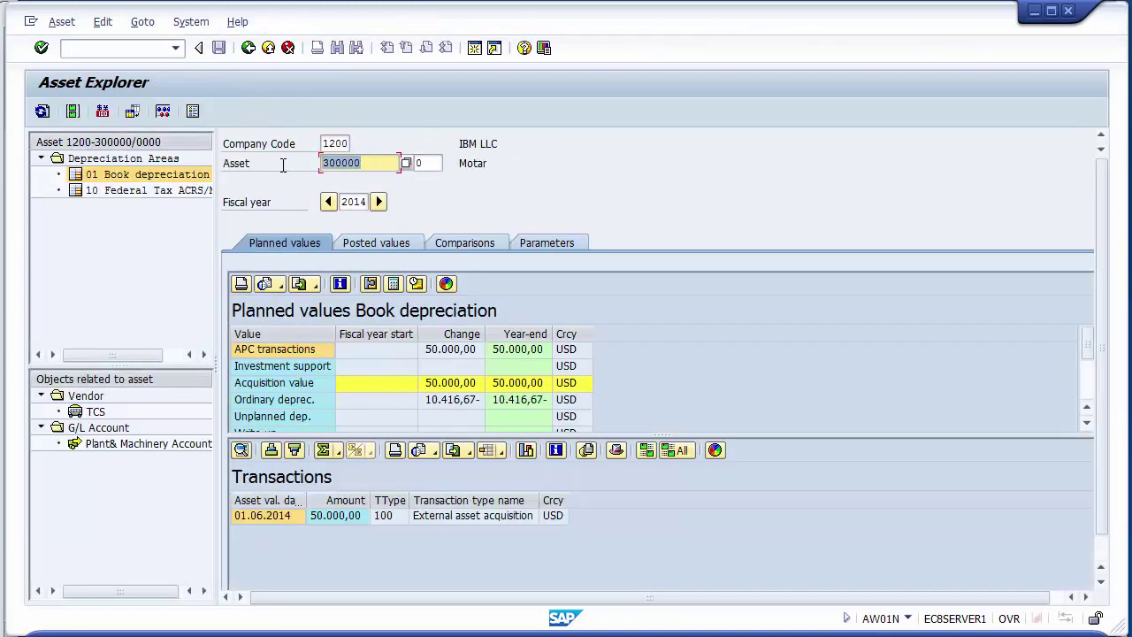
{"action": "key", "text": "Delete"}
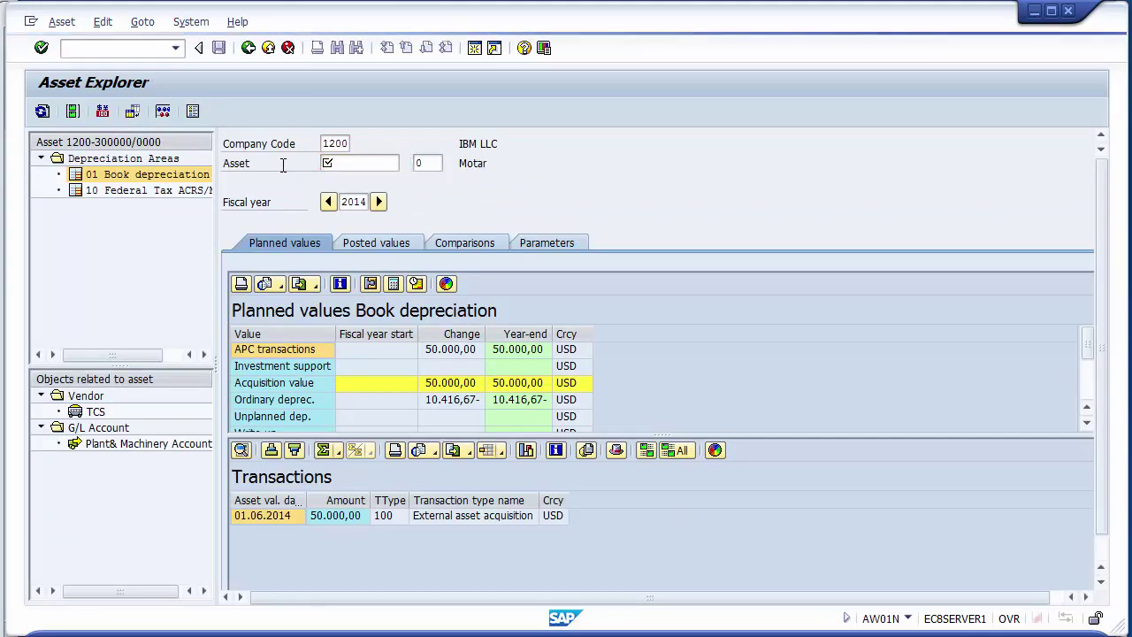
{"action": "key", "text": "F4"}
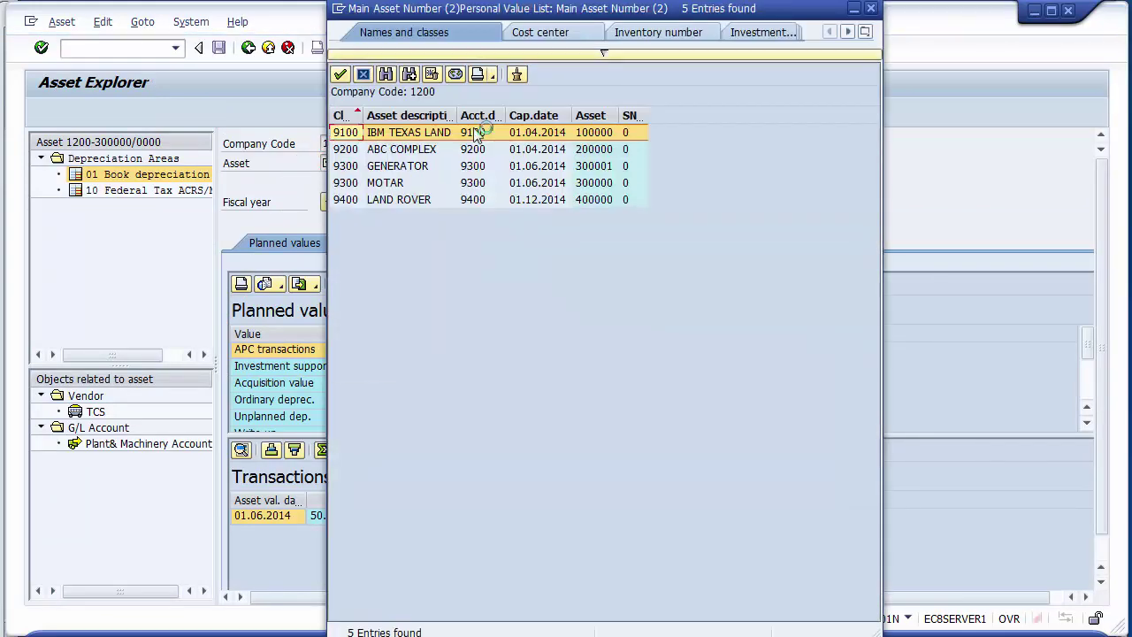
{"action": "double_click", "coordinate": [476, 132]}
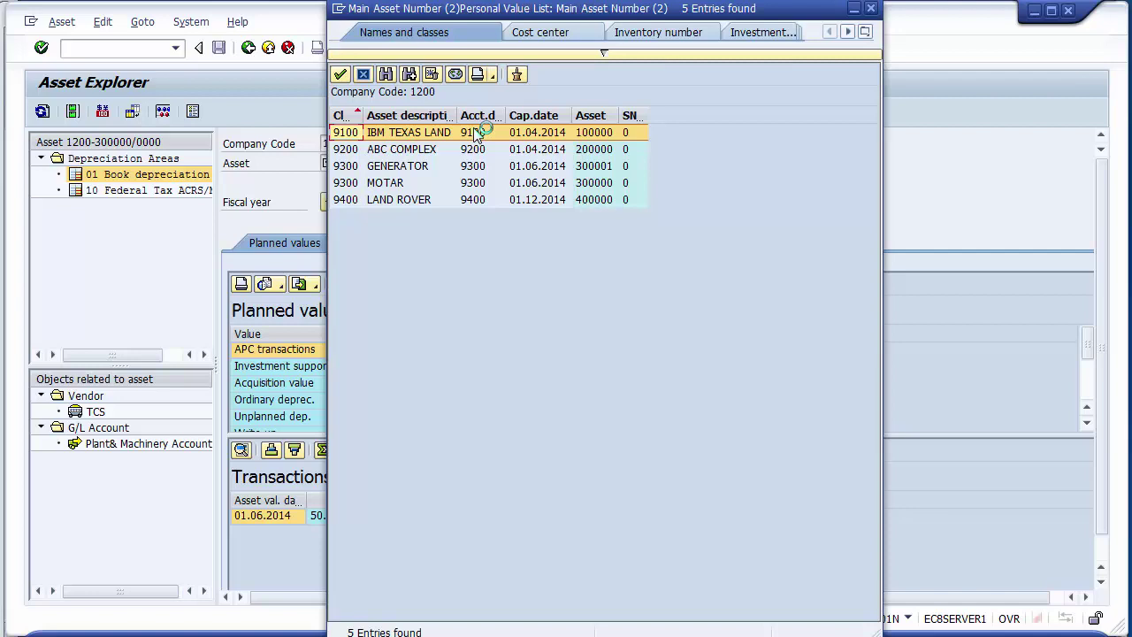
{"action": "left_click", "coordinate": [398, 185]}
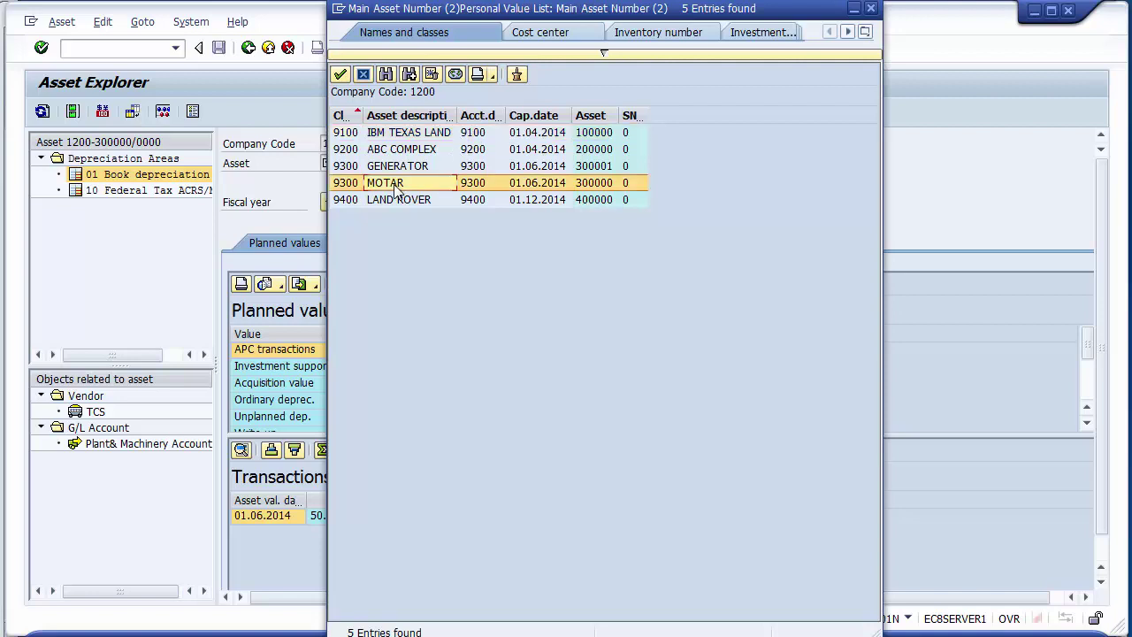
{"action": "double_click", "coordinate": [386, 183]}
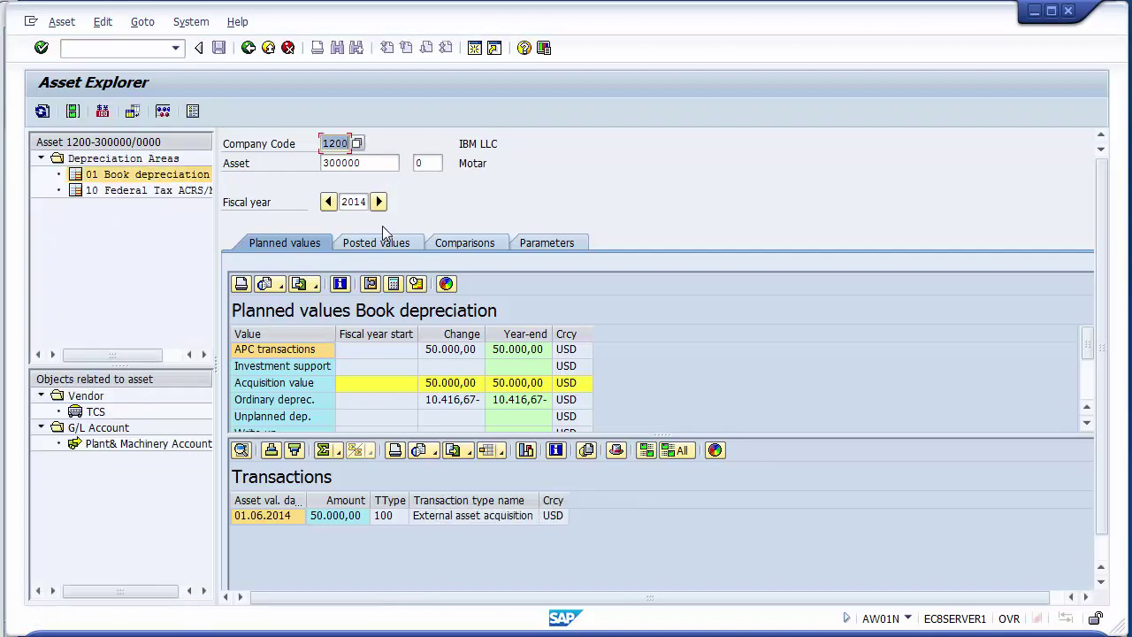
Try to show the preceding fiscal year, and check the change and year-end amounts of the planned ordinary depreciation.
{"action": "left_click", "coordinate": [329, 201]}
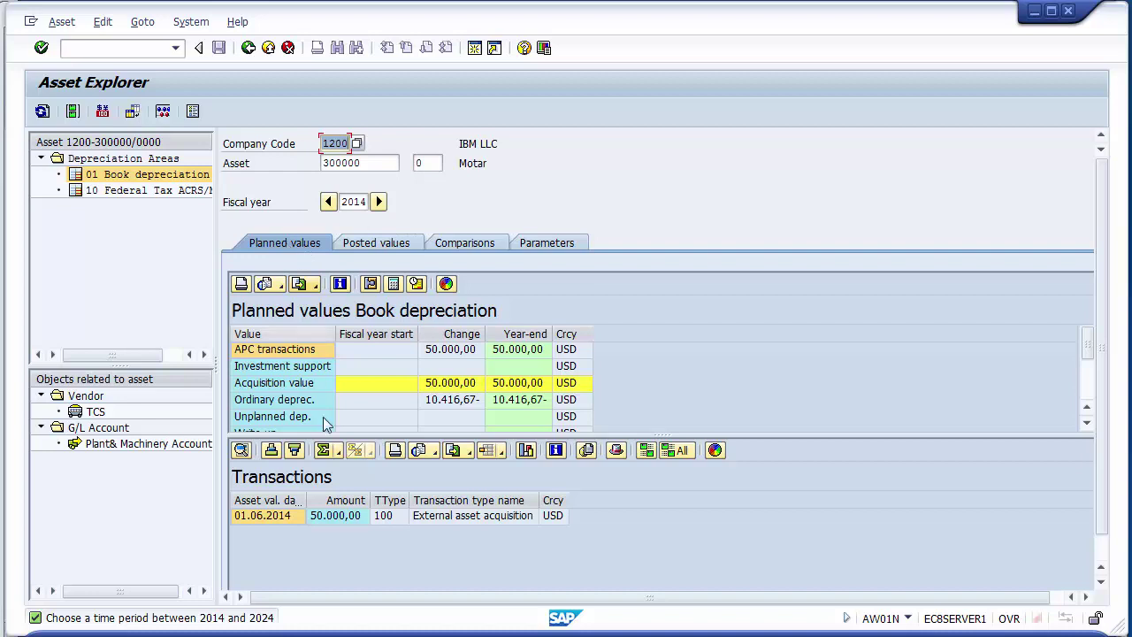
{"action": "left_click", "coordinate": [268, 401]}
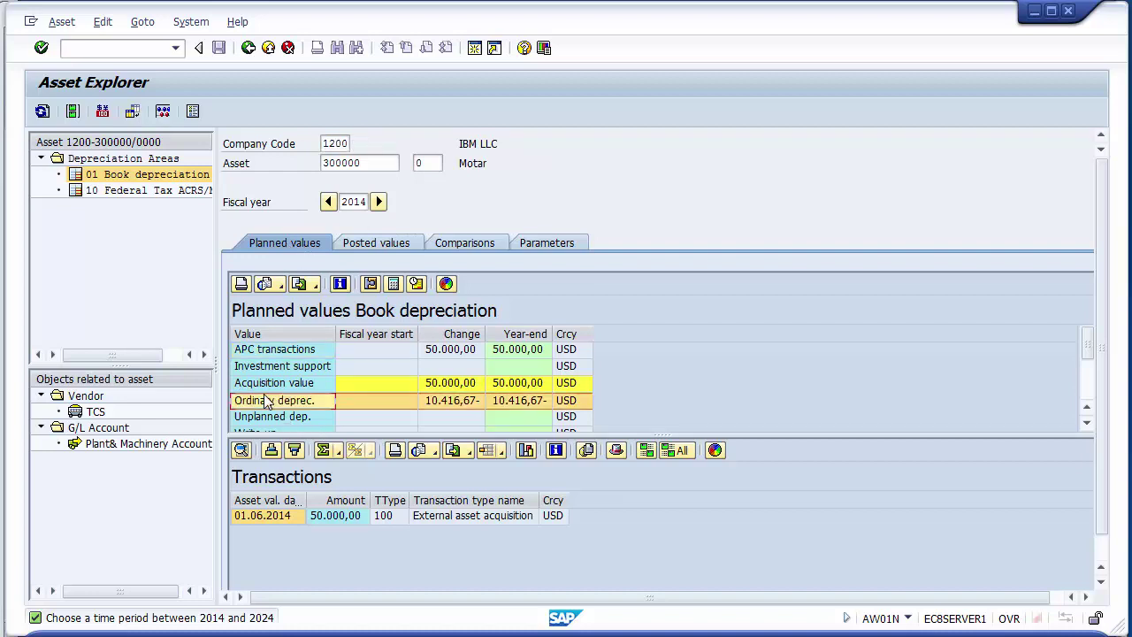
{"action": "left_click", "coordinate": [456, 399]}
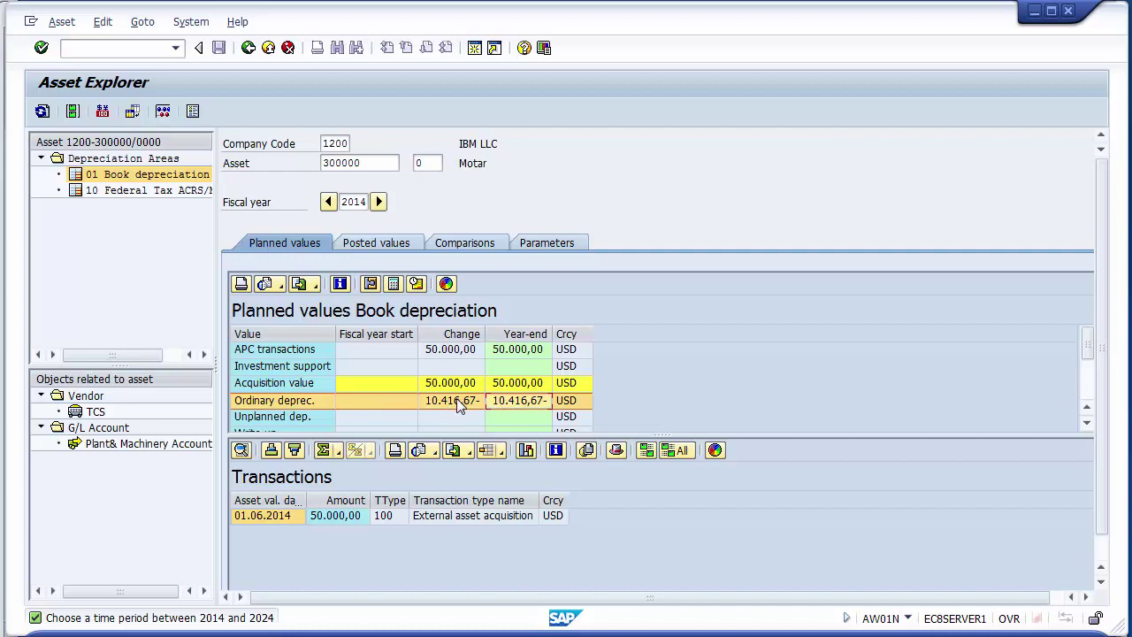
{"action": "left_click", "coordinate": [518, 408]}
{"action": "left_click", "coordinate": [447, 402]}
{"action": "left_click", "coordinate": [500, 405]}
{"action": "left_click", "coordinate": [469, 401]}
Examine the Motar asset's posted book depreciation values and its depreciation posted or planned per period.
{"action": "left_click", "coordinate": [386, 243]}
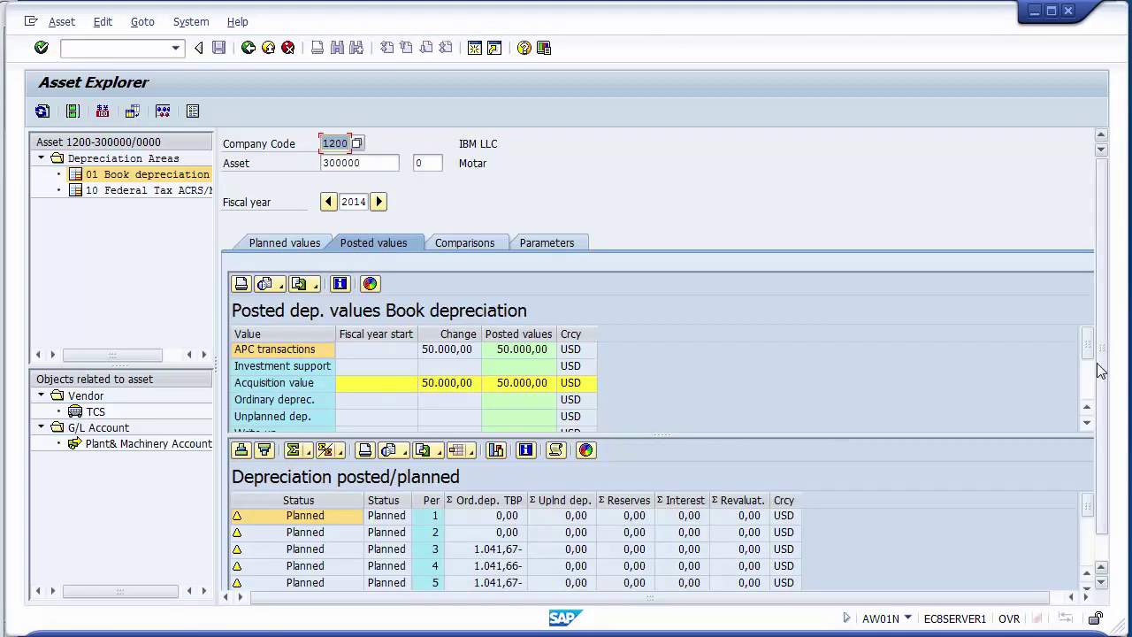
{"action": "scroll", "coordinate": [1104, 482], "scroll_direction": "down", "scroll_amount": 1}
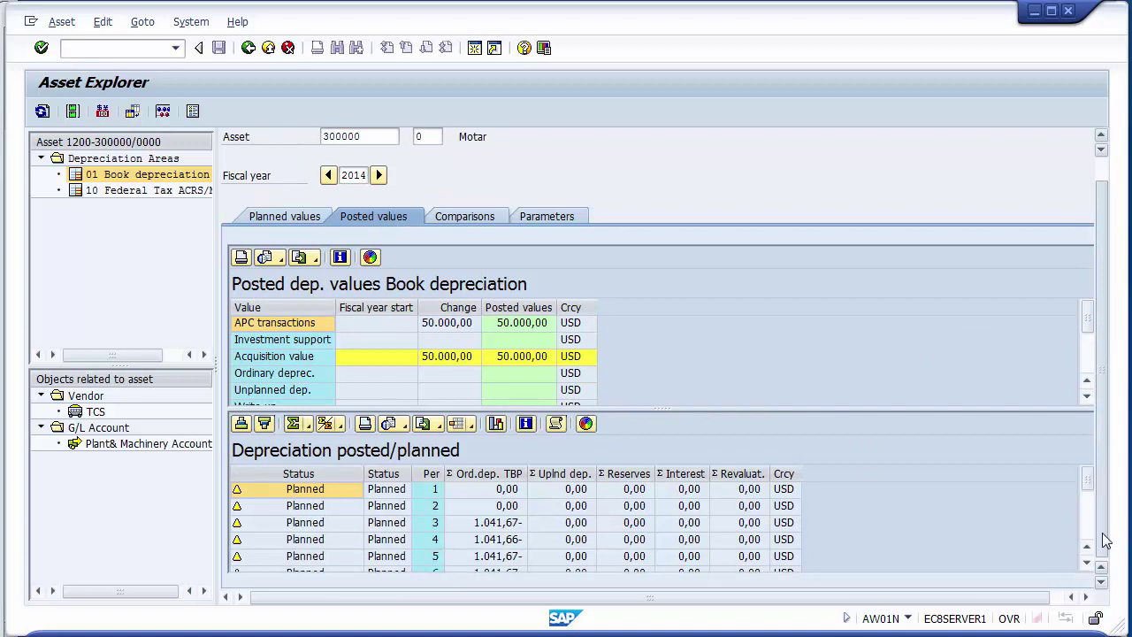
{"action": "left_click", "coordinate": [1087, 396]}
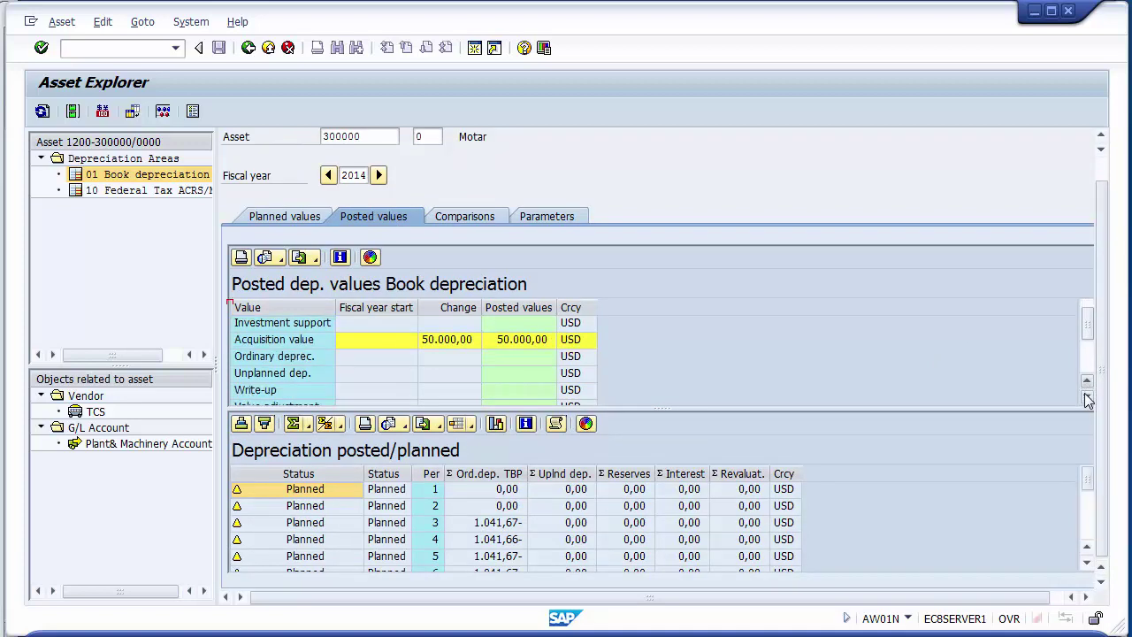
{"action": "scroll", "coordinate": [1087, 311], "scroll_direction": "up", "scroll_amount": 1}
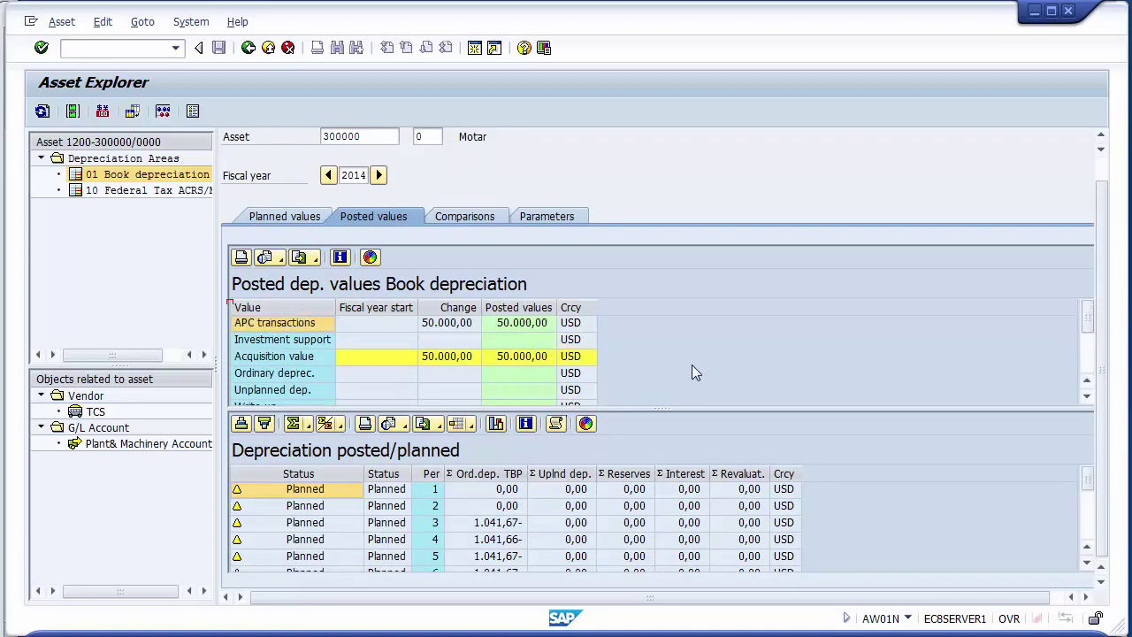
Check the change amount of the posted APC transactions and the planned status of depreciation periods 1 to 4.
{"action": "left_click", "coordinate": [429, 358]}
{"action": "left_click", "coordinate": [442, 324]}
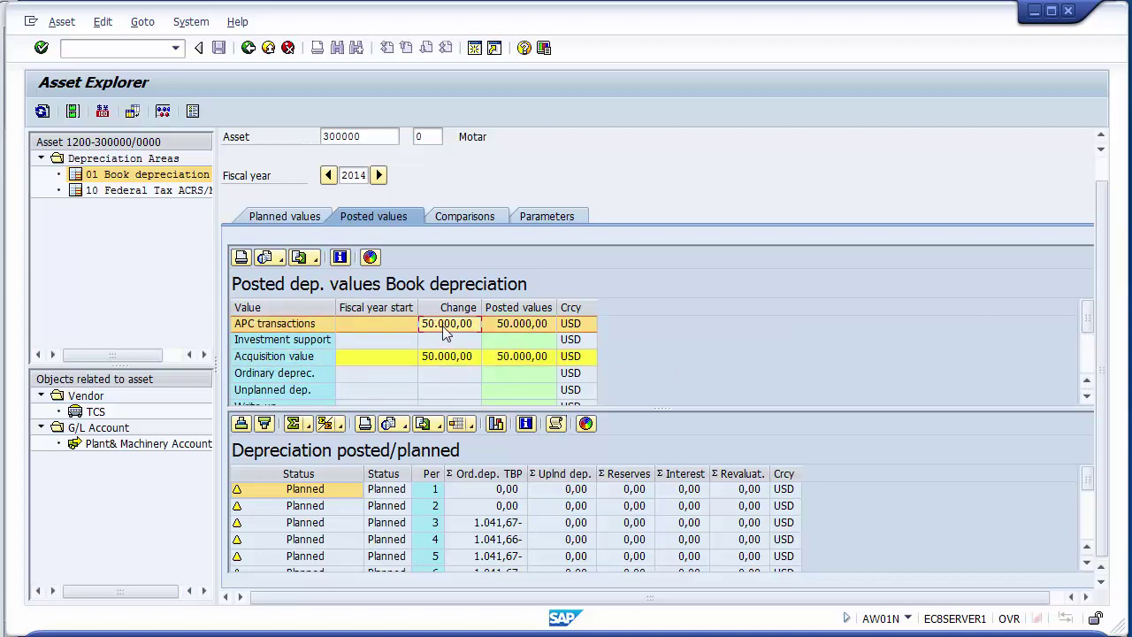
{"action": "left_click", "coordinate": [388, 491]}
{"action": "left_click", "coordinate": [390, 505]}
{"action": "left_click", "coordinate": [393, 522]}
{"action": "left_click", "coordinate": [394, 538]}
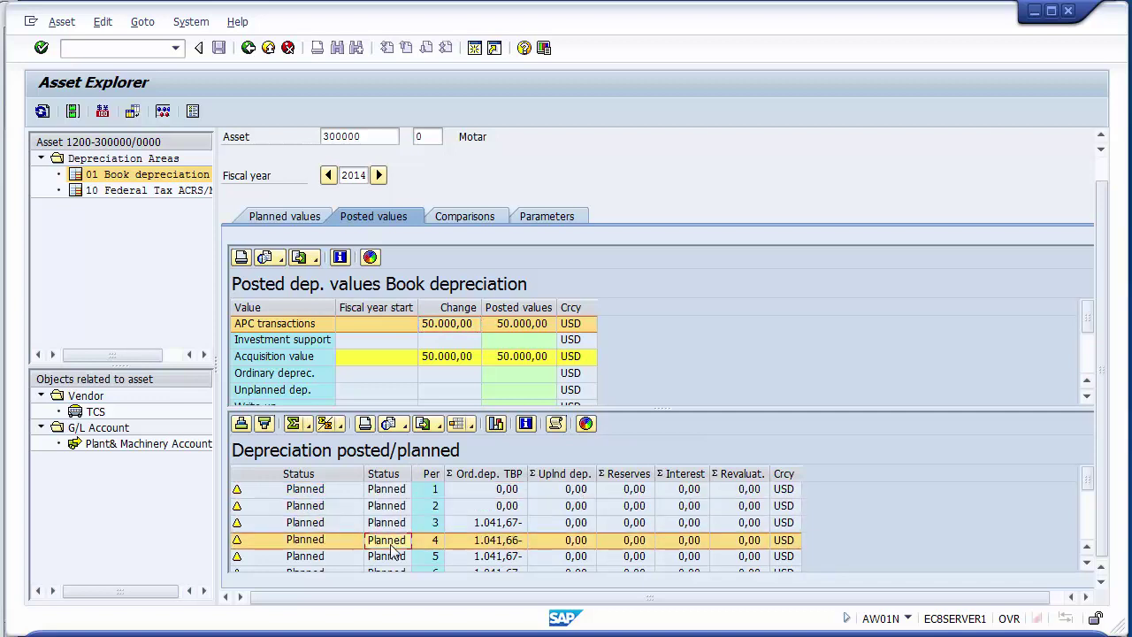
{"action": "left_click", "coordinate": [390, 490]}
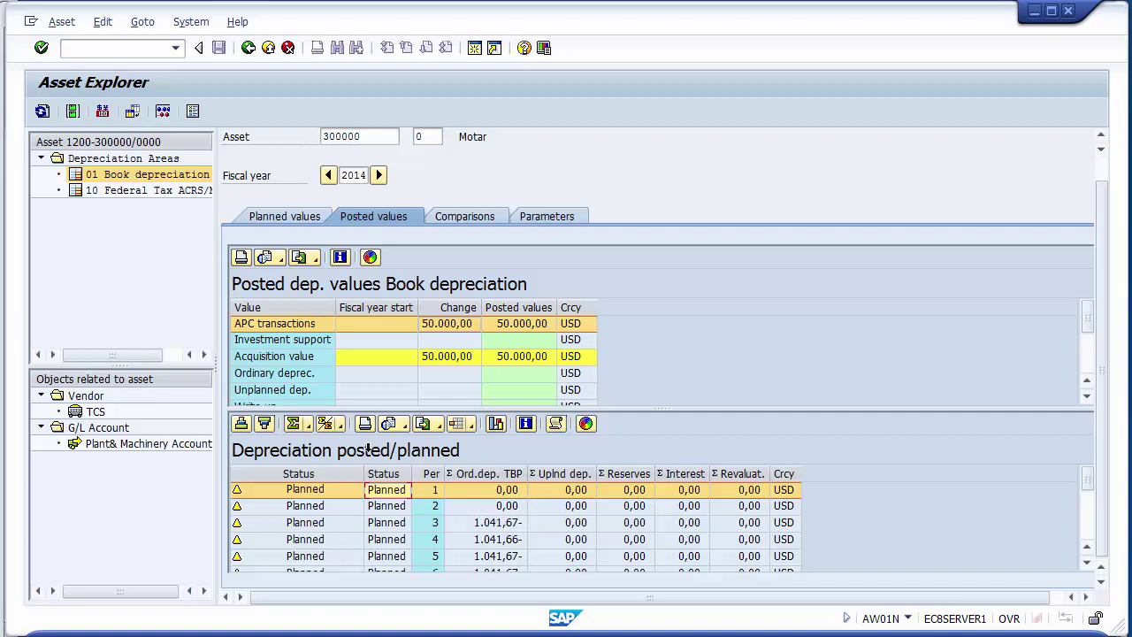
{"action": "left_click", "coordinate": [387, 539]}
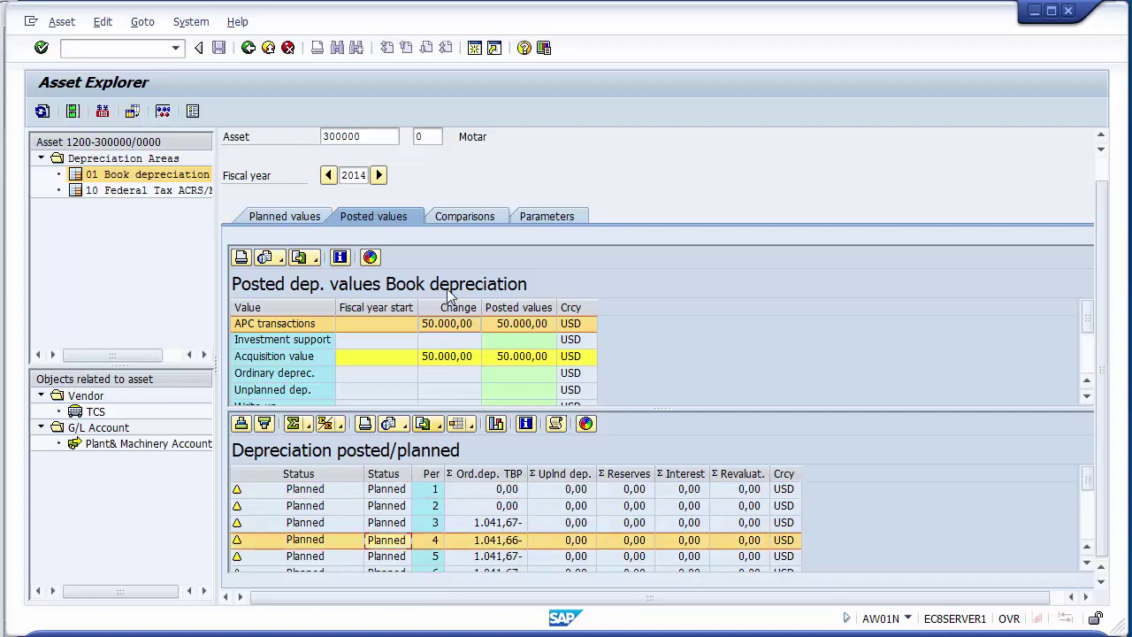
Show the Motar asset's book depreciation comparison for 2014 to 2024 and compare the ordinary depreciation of fiscal years 2014, 2015 and 2016.
{"action": "left_click", "coordinate": [464, 216]}
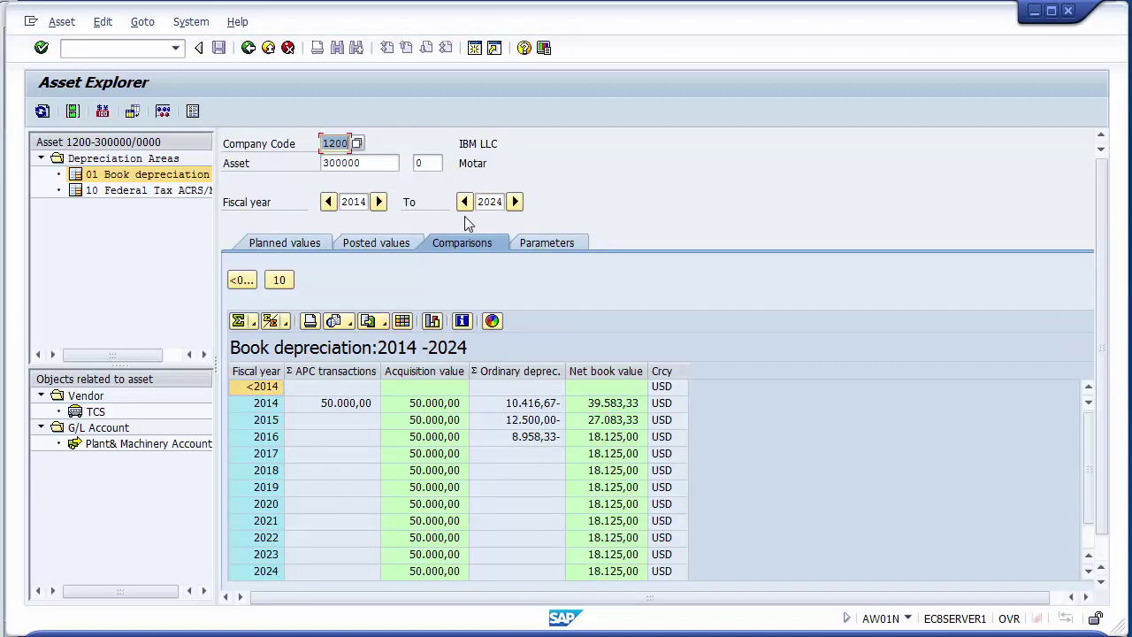
{"action": "left_click", "coordinate": [266, 405]}
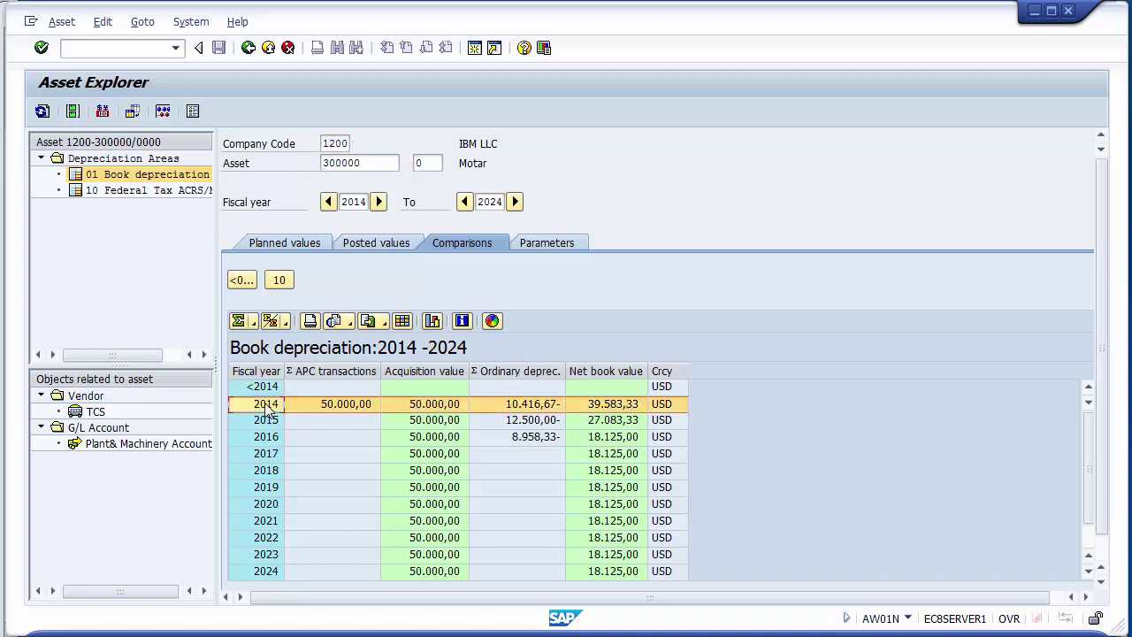
{"action": "left_click", "coordinate": [319, 399]}
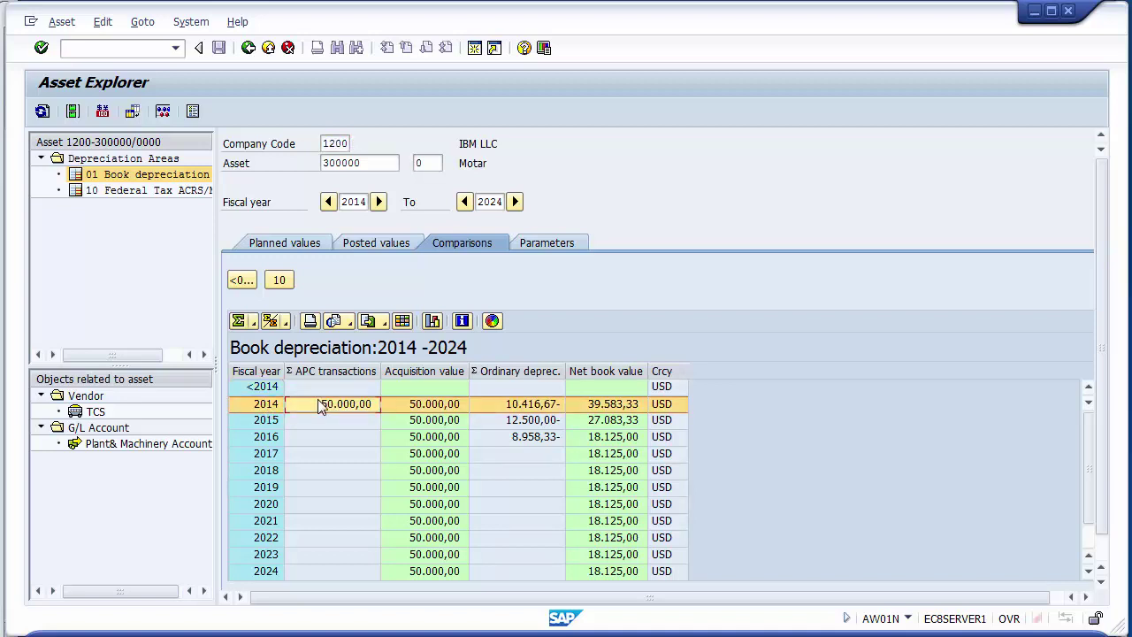
{"action": "left_click", "coordinate": [531, 404]}
{"action": "left_click", "coordinate": [528, 421]}
{"action": "left_click", "coordinate": [525, 439]}
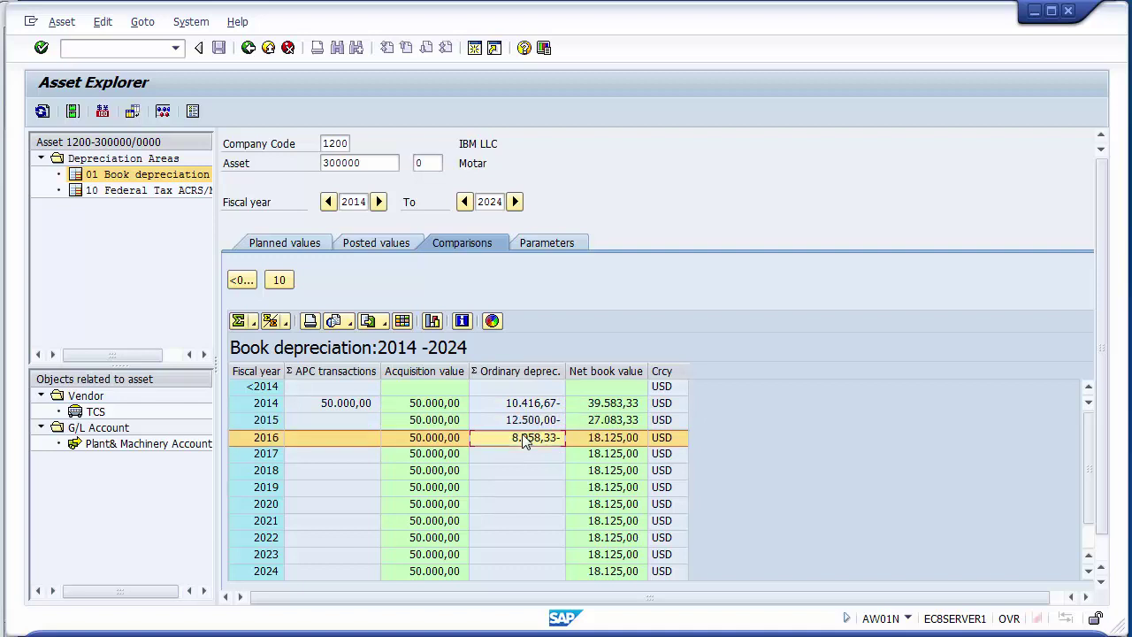
{"action": "left_click", "coordinate": [528, 421]}
{"action": "left_click", "coordinate": [531, 405]}
{"action": "left_click", "coordinate": [528, 421]}
{"action": "left_click", "coordinate": [525, 438]}
{"action": "left_click", "coordinate": [528, 421]}
{"action": "left_click", "coordinate": [526, 405]}
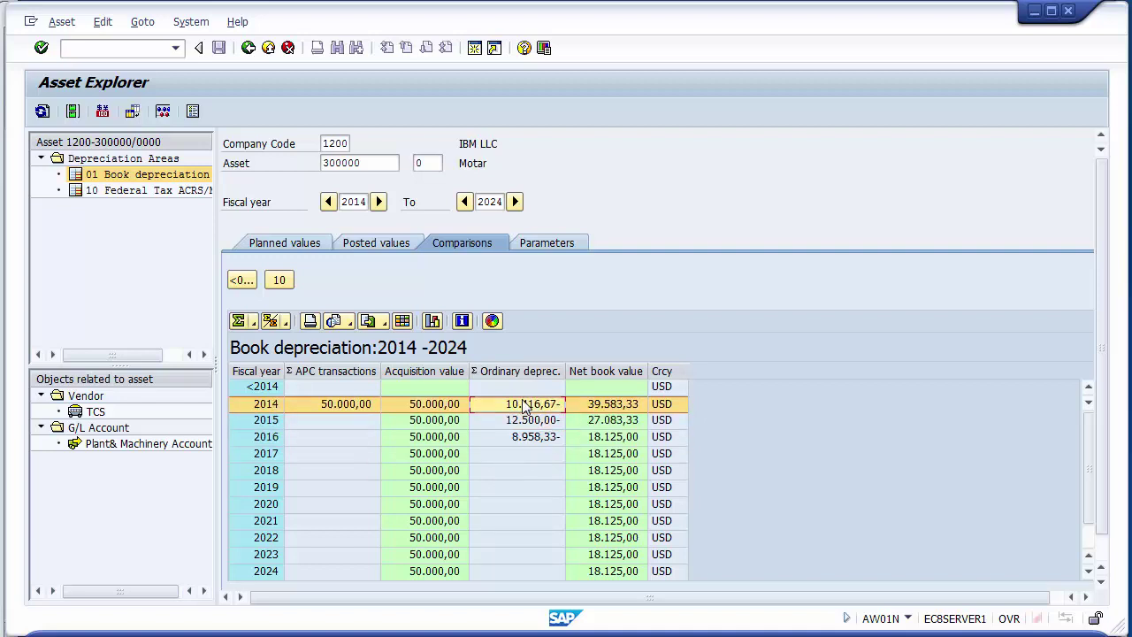
Review the 2014 acquisition and net book values, and the comparison's acquisition value, ordinary depreciation and net book value columns.
{"action": "left_click", "coordinate": [451, 405]}
{"action": "left_click", "coordinate": [610, 407]}
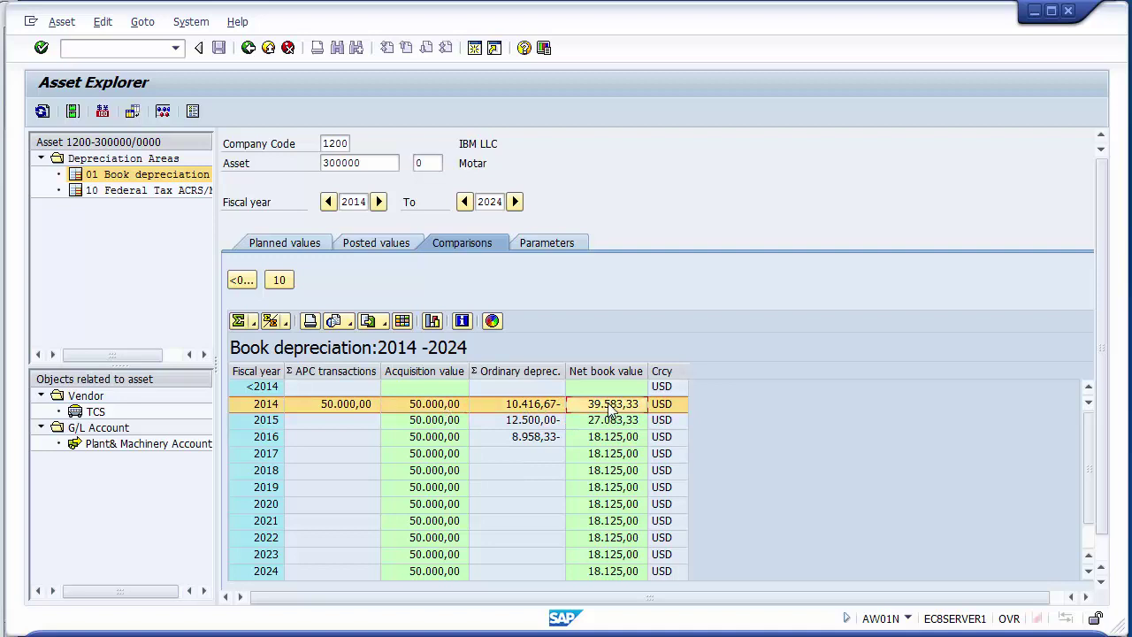
{"action": "left_click", "coordinate": [446, 371]}
{"action": "left_click", "coordinate": [493, 370]}
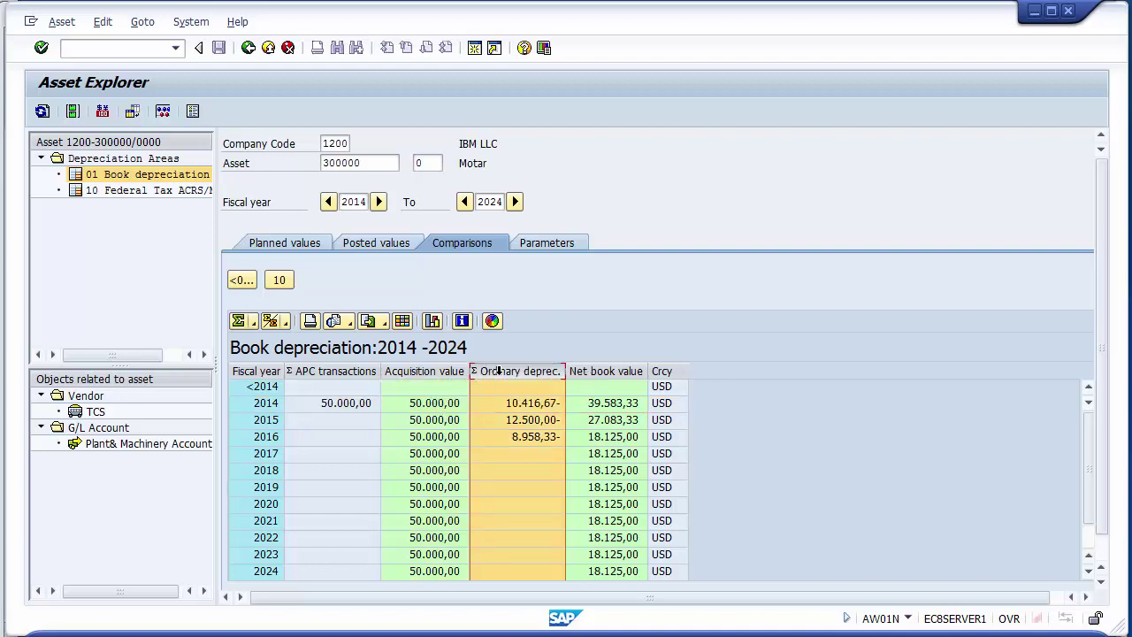
{"action": "left_click", "coordinate": [598, 370]}
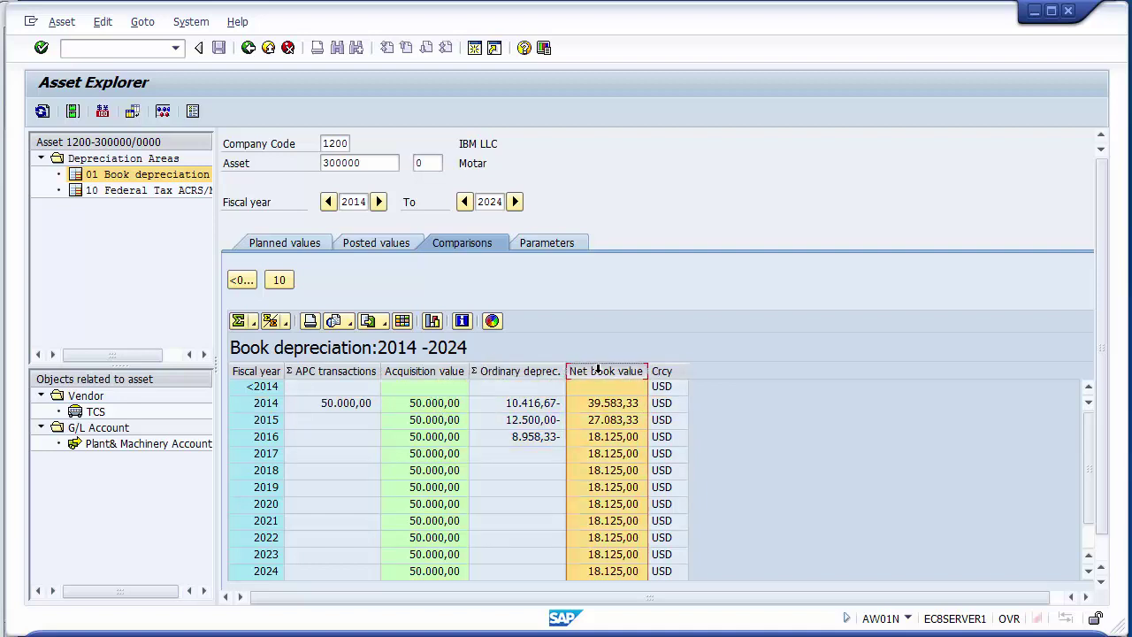
Show the Motar asset's depreciation parameters and check its depreciation key, key description and ordinary depreciation start date.
{"action": "left_click", "coordinate": [545, 243]}
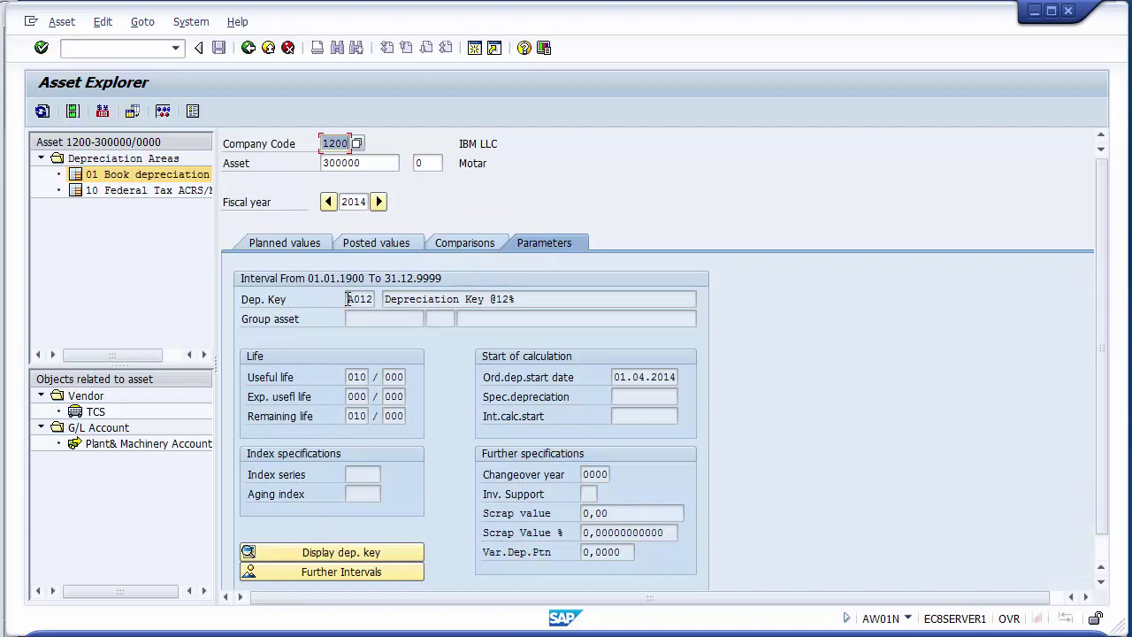
{"action": "left_click_drag", "start_coordinate": [350, 299], "coordinate": [528, 294]}
{"action": "left_click", "coordinate": [386, 300]}
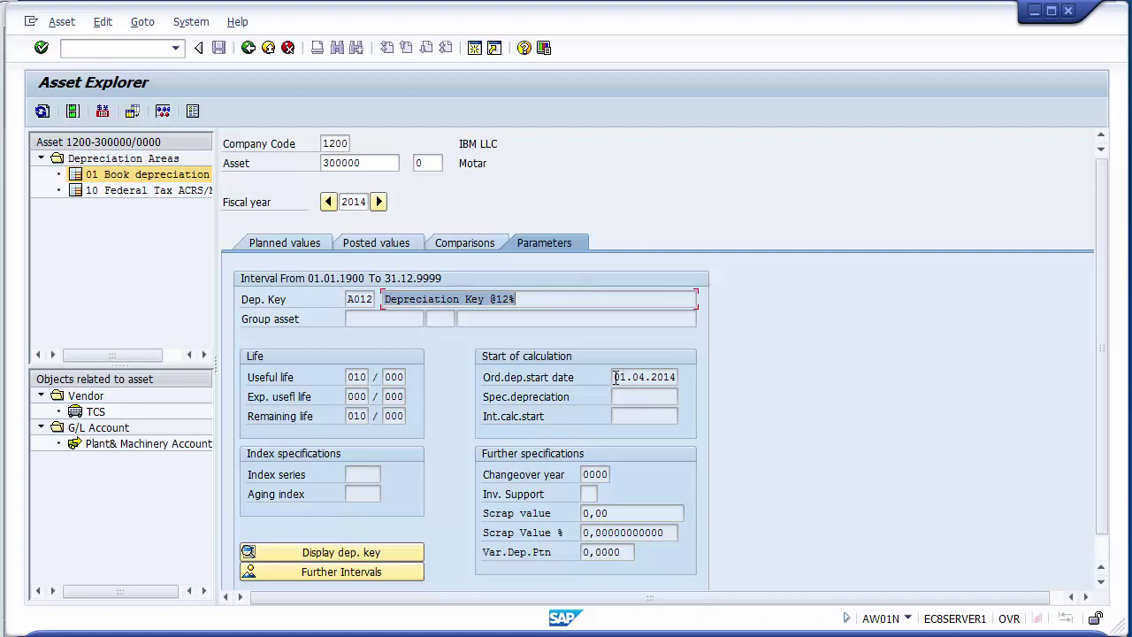
{"action": "left_click_drag", "start_coordinate": [617, 377], "coordinate": [681, 377]}
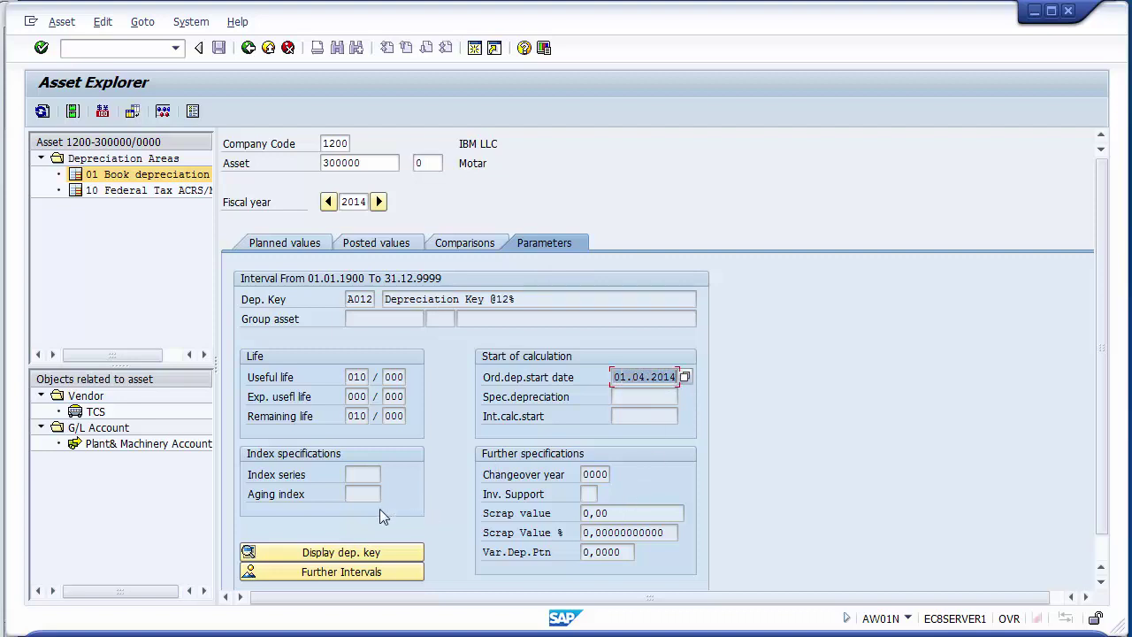
{"action": "scroll", "coordinate": [1101, 372], "scroll_direction": "down", "scroll_amount": 1}
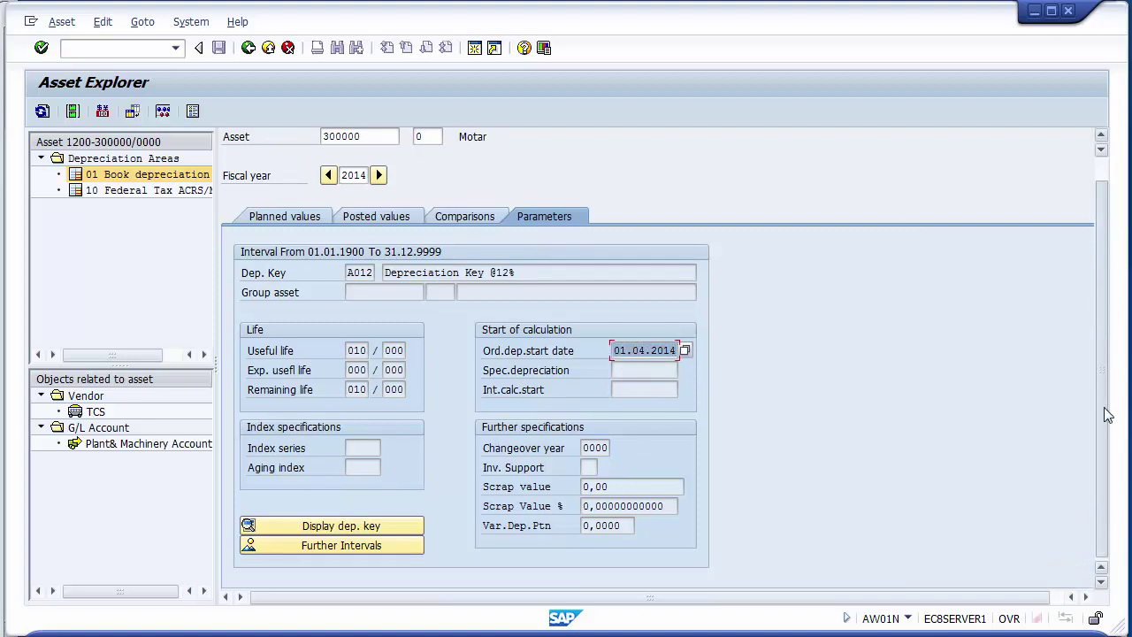
Display the details of depreciation key A012, and leave the Asset Explorer for the SAP Easy Access screen.
{"action": "left_click", "coordinate": [305, 526]}
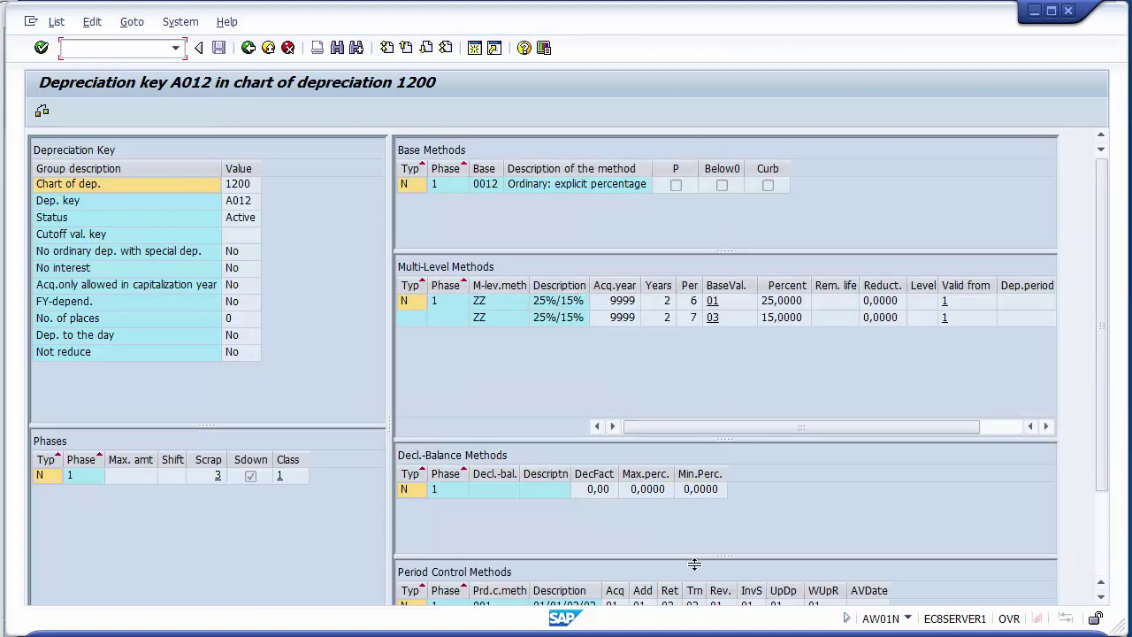
{"action": "left_click", "coordinate": [249, 49]}
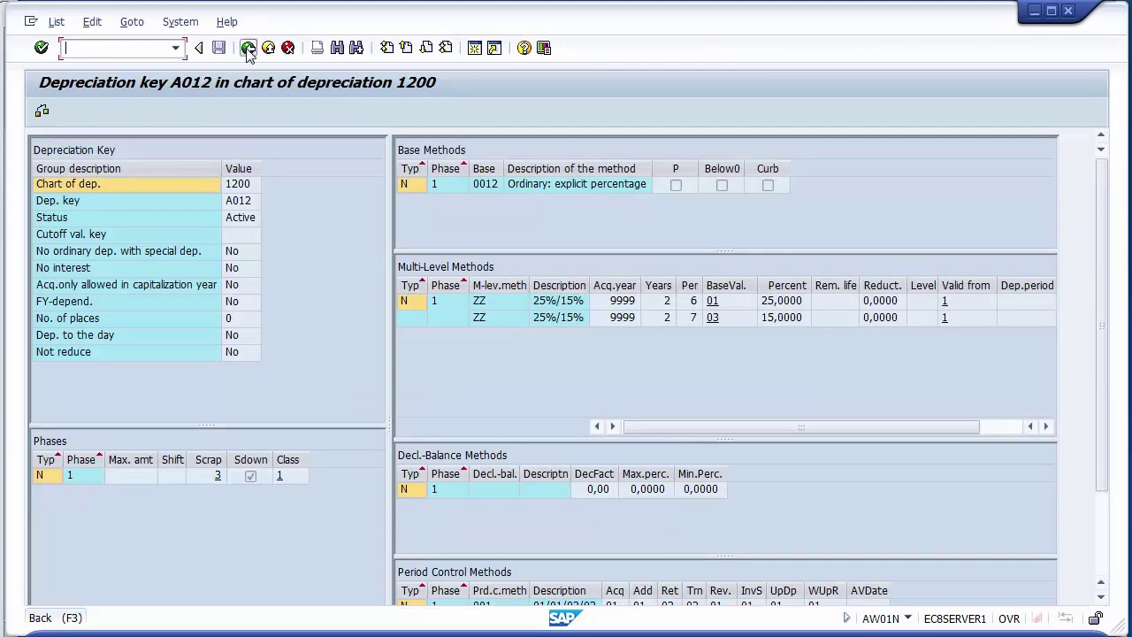
{"action": "left_click", "coordinate": [249, 49]}
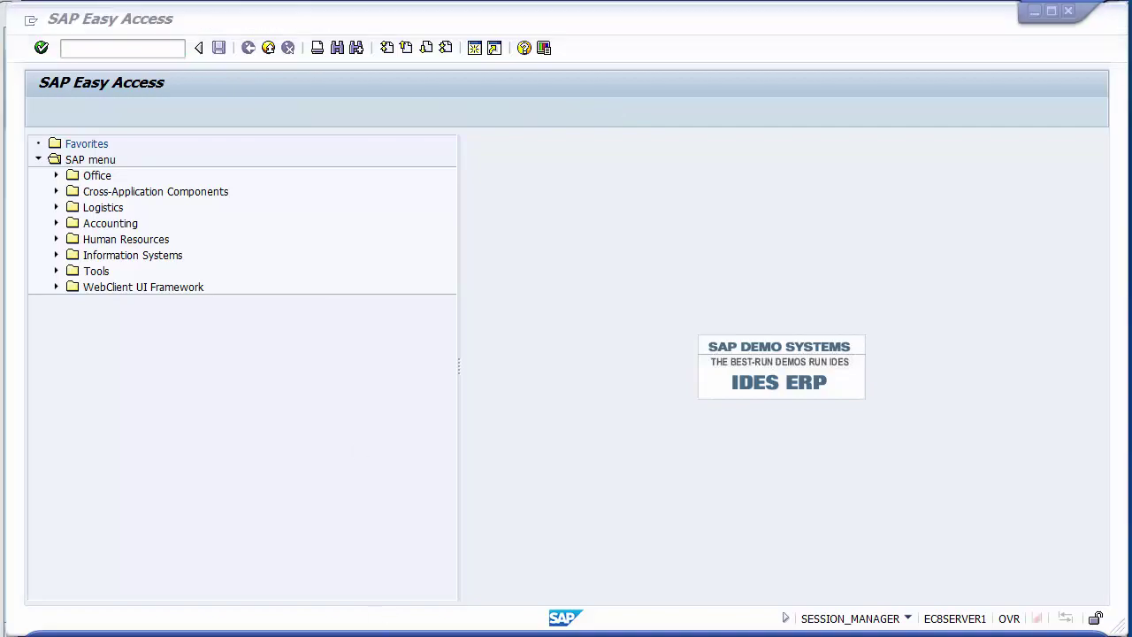
Switch to PowerPoint and highlight the Asset Explorer (AW01N) entry on the Unit Testing slide, clearing the selection again.
{"action": "left_click", "coordinate": [384, 630]}
{"action": "left_click_drag", "start_coordinate": [307, 317], "coordinate": [486, 323]}
{"action": "left_click", "coordinate": [180, 312]}
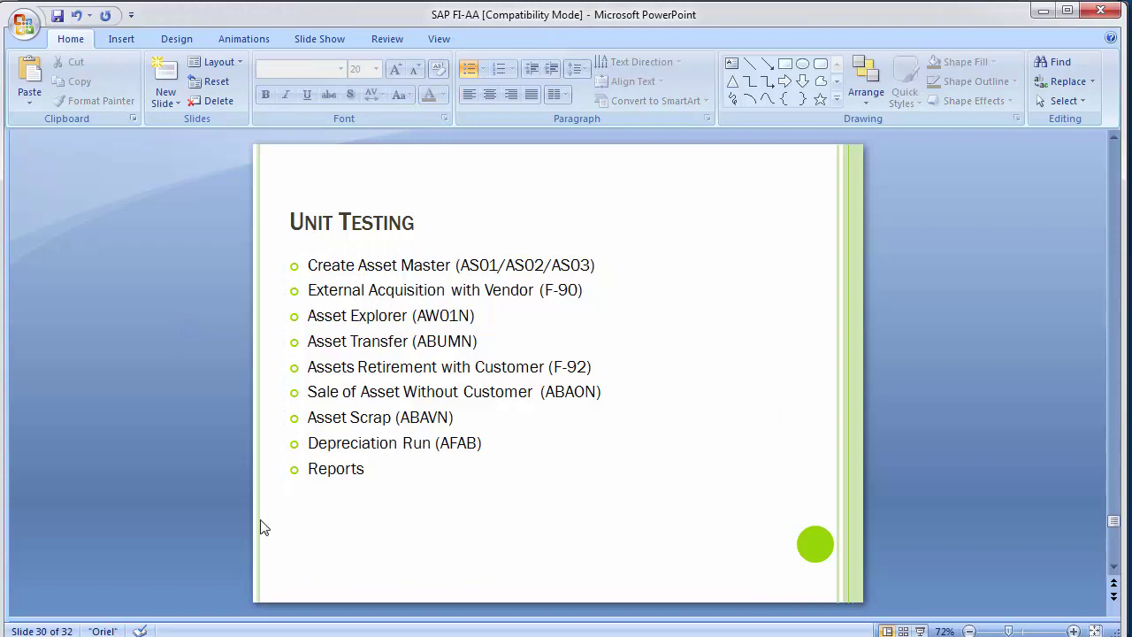
Go back to the Key Business Processes slide and point out the Assets Acquisition and Assets Transfer entries.
{"action": "scroll", "coordinate": [263, 528], "scroll_direction": "up", "scroll_amount": 1}
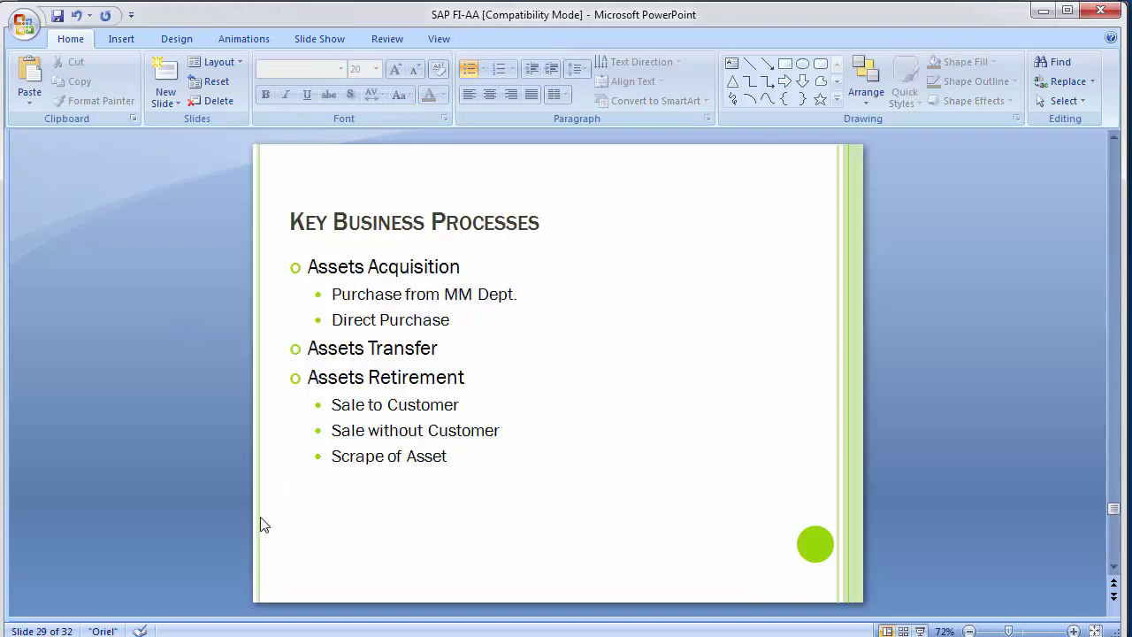
{"action": "left_click", "coordinate": [312, 267]}
{"action": "left_click_drag", "start_coordinate": [312, 267], "coordinate": [478, 273]}
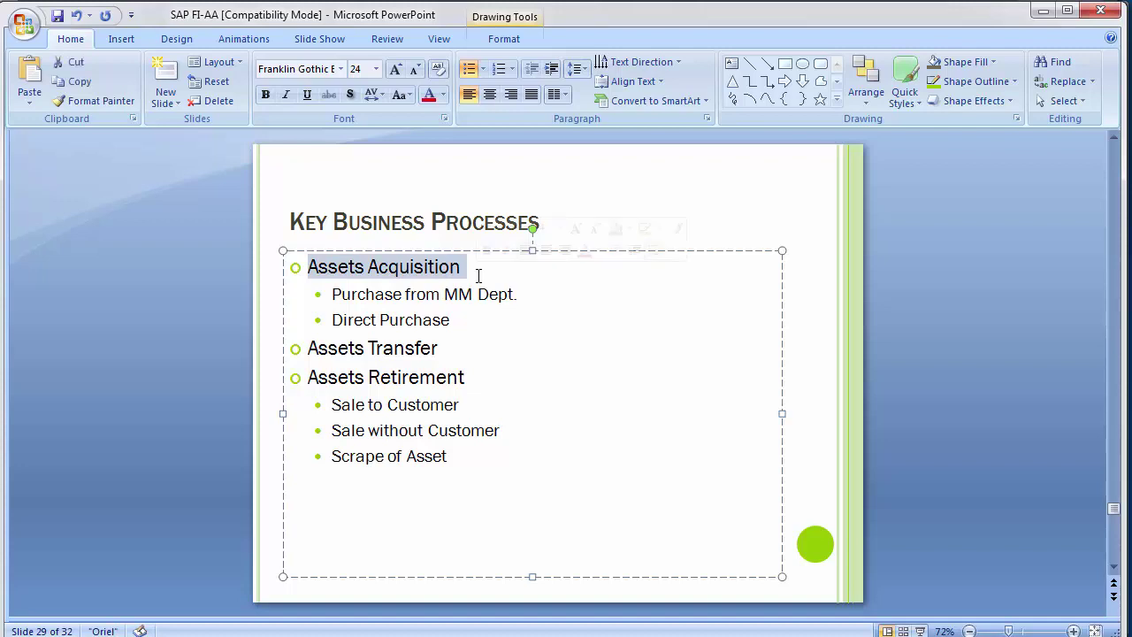
{"action": "left_click", "coordinate": [172, 280]}
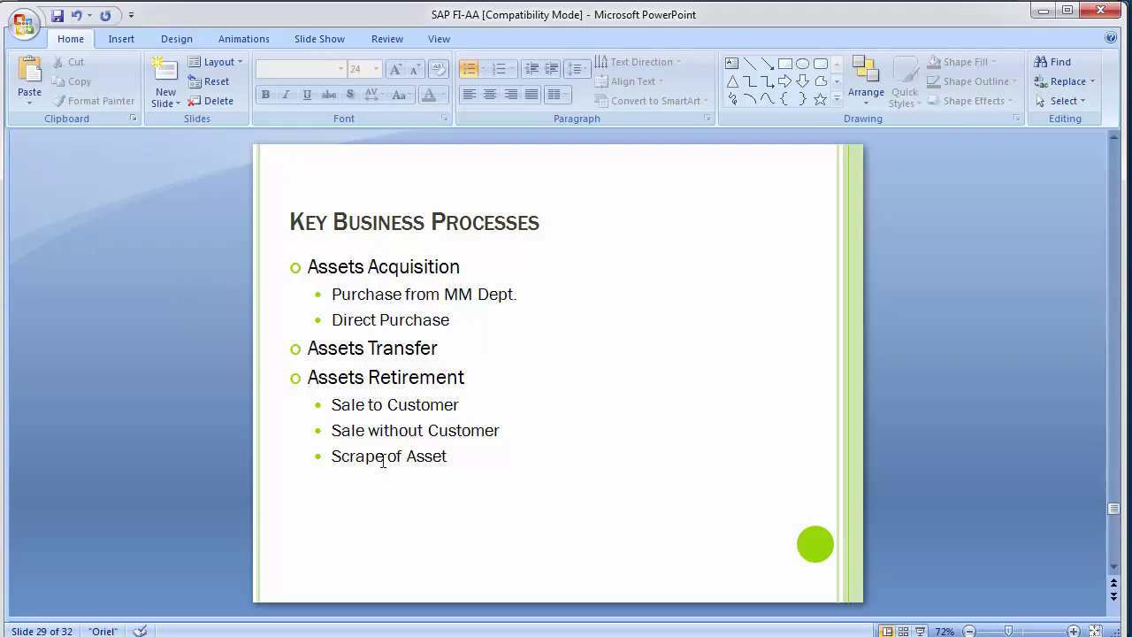
{"action": "left_click", "coordinate": [308, 351]}
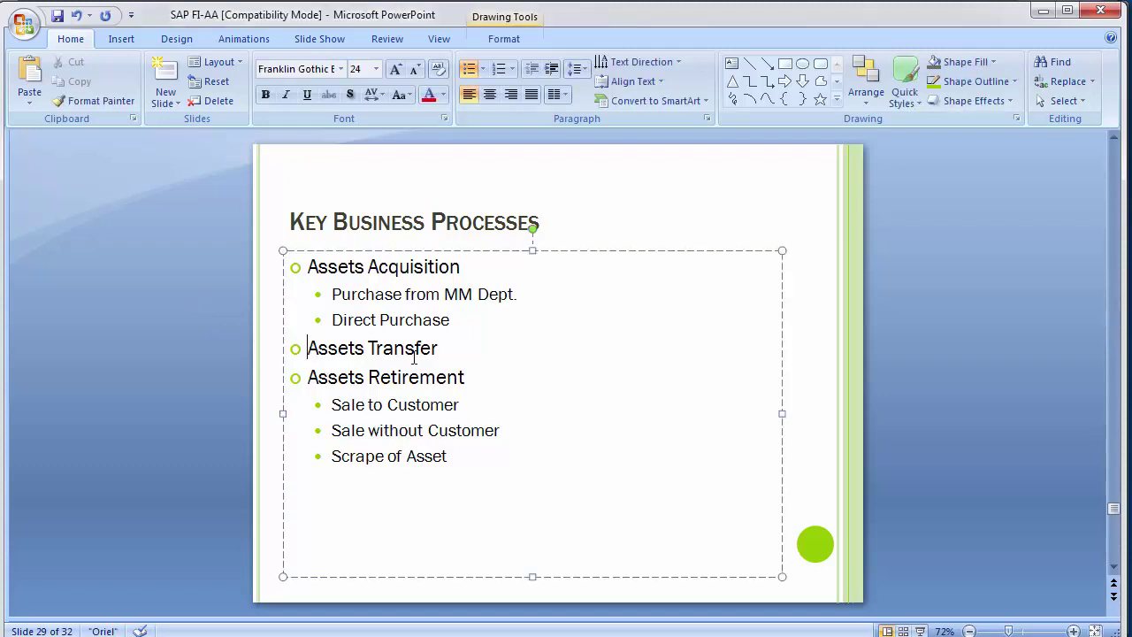
{"action": "left_click", "coordinate": [173, 324]}
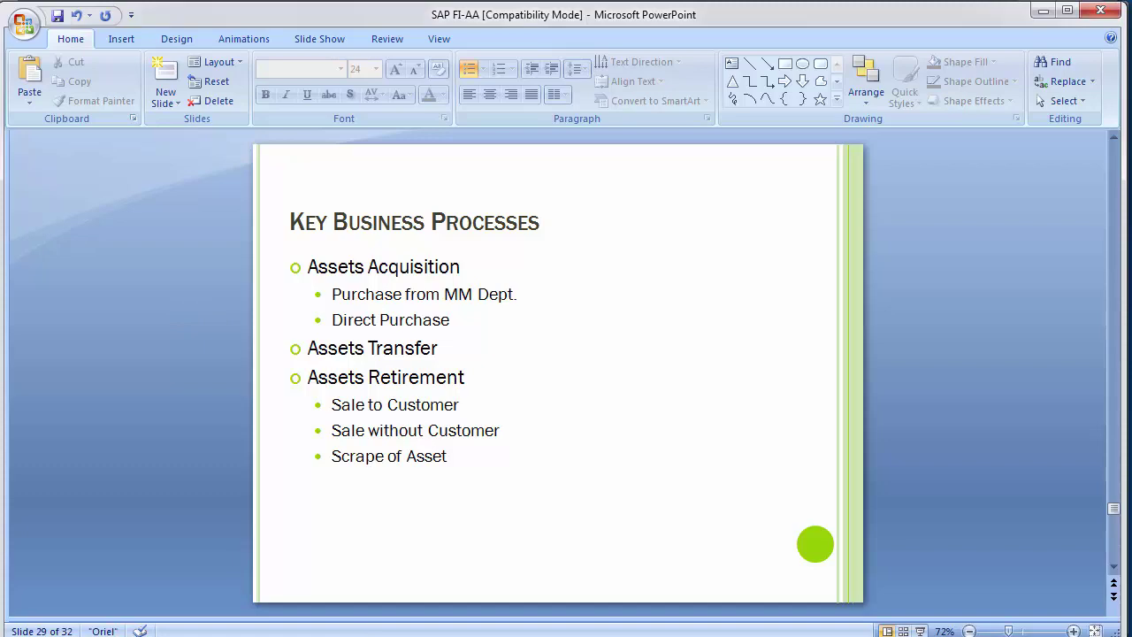
Return to SAP, reopen the Asset Explorer with AW01N, and check the Motar asset's planned APC transaction change and year-end amounts.
{"action": "left_click", "coordinate": [288, 564]}
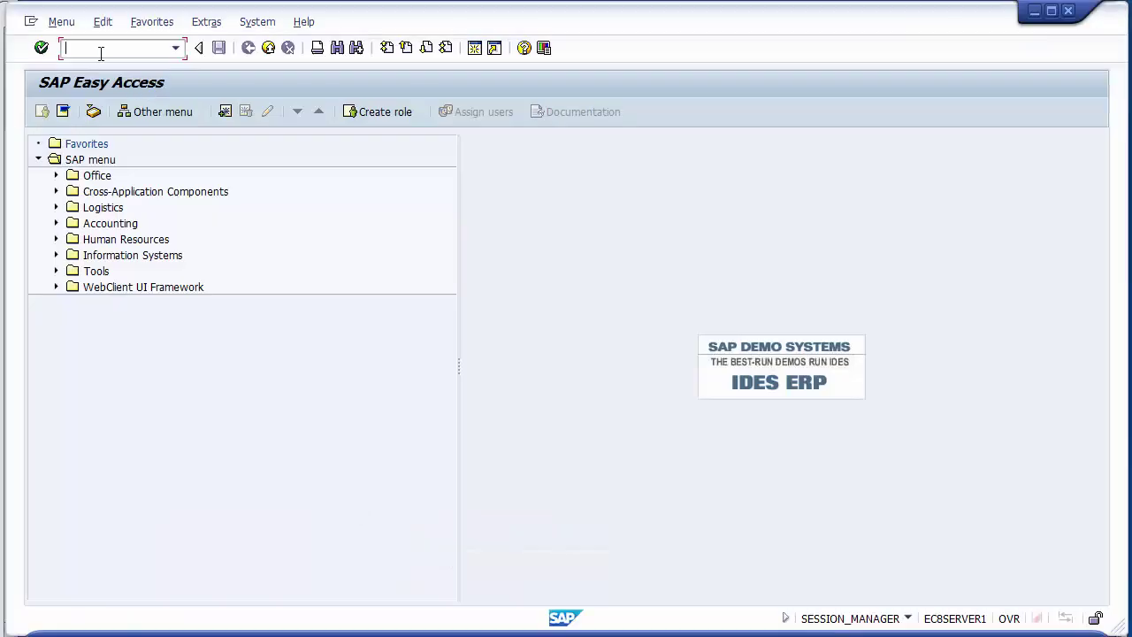
{"action": "type", "text": "aw01n"}
{"action": "key", "text": "Return"}
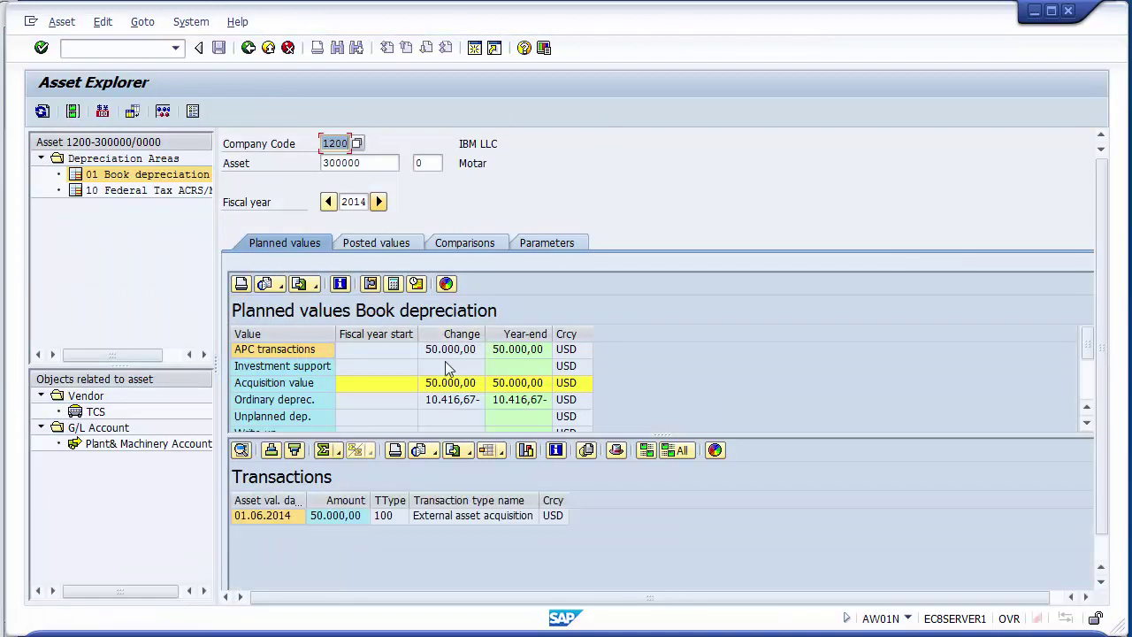
{"action": "left_click", "coordinate": [447, 352]}
{"action": "left_click", "coordinate": [514, 352]}
{"action": "left_click", "coordinate": [449, 350]}
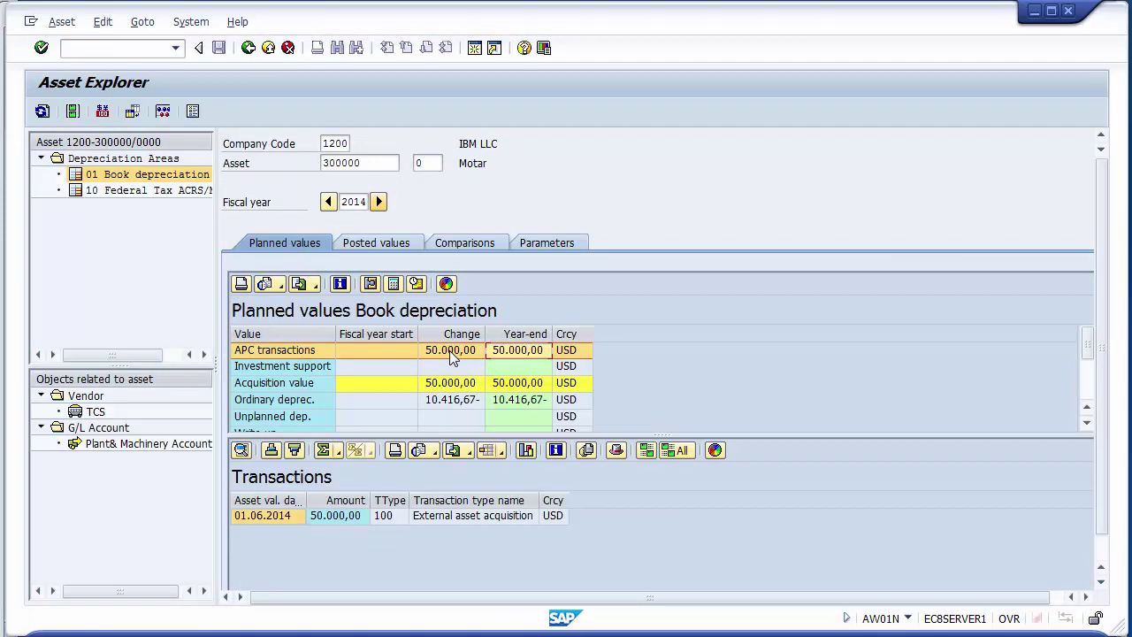
{"action": "left_click", "coordinate": [523, 354]}
Open the Display Asset transaction AS03 in a new session.
{"action": "left_click", "coordinate": [151, 52]}
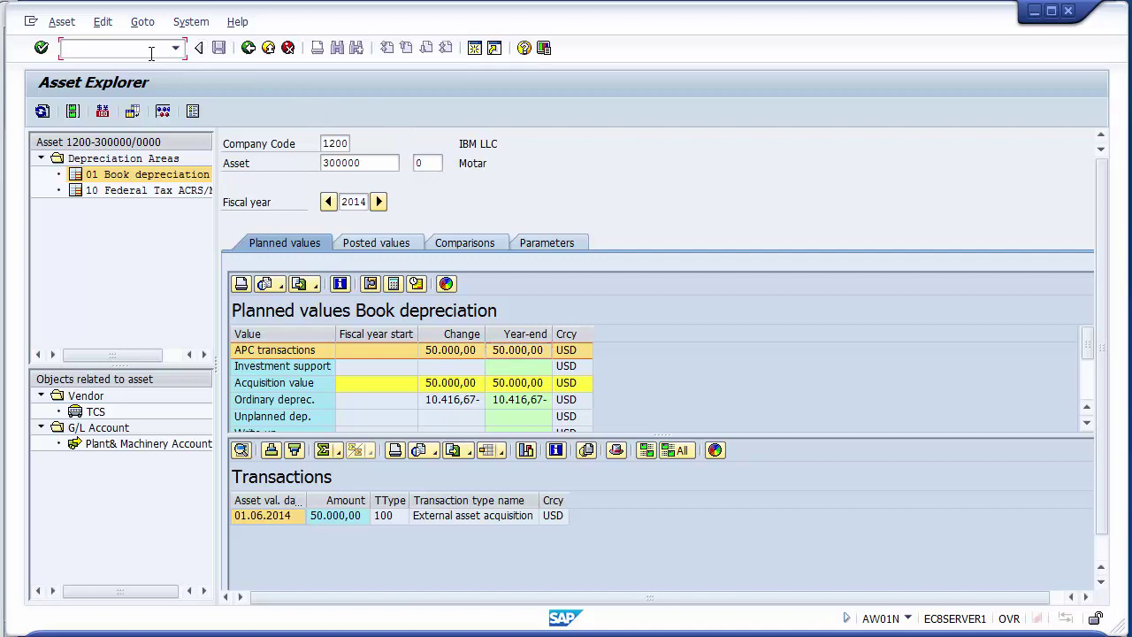
{"action": "type", "text": "/oas03"}
{"action": "key", "text": "Return"}
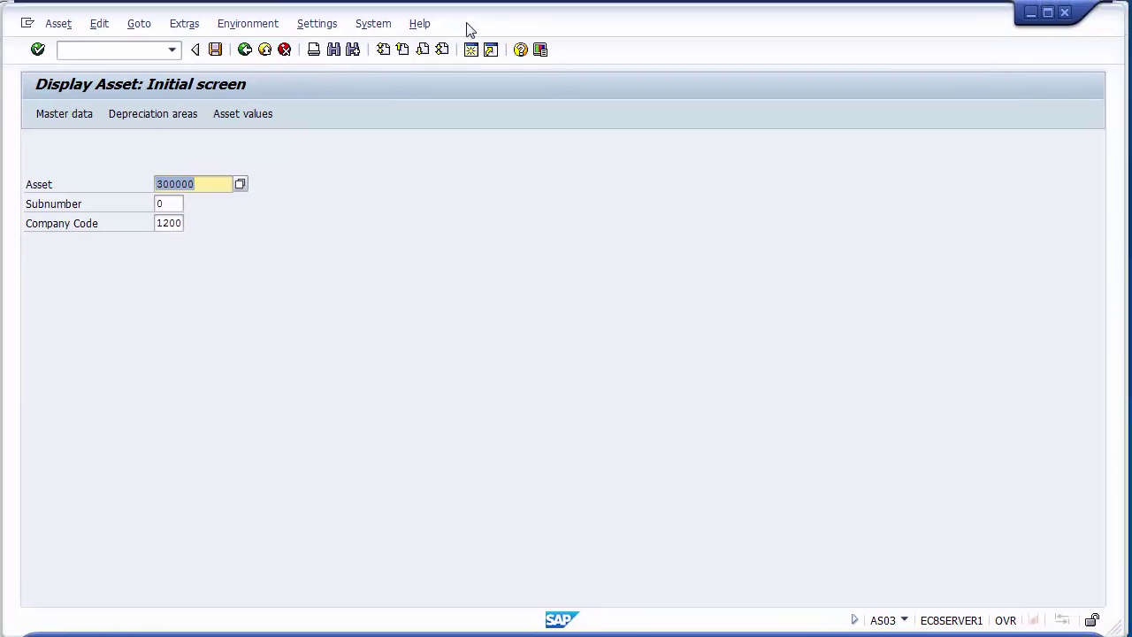
Clear the asset number, look up the Generator asset in company code 1200's asset list, and close the list without choosing an asset.
{"action": "key", "text": "BackSpace"}
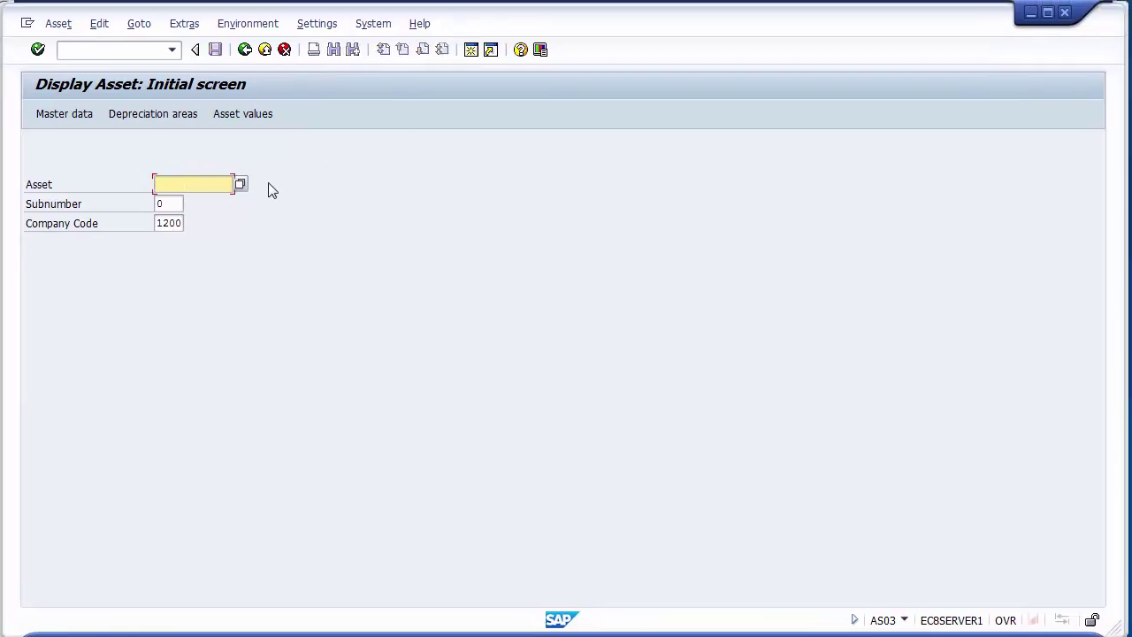
{"action": "key", "text": "F4"}
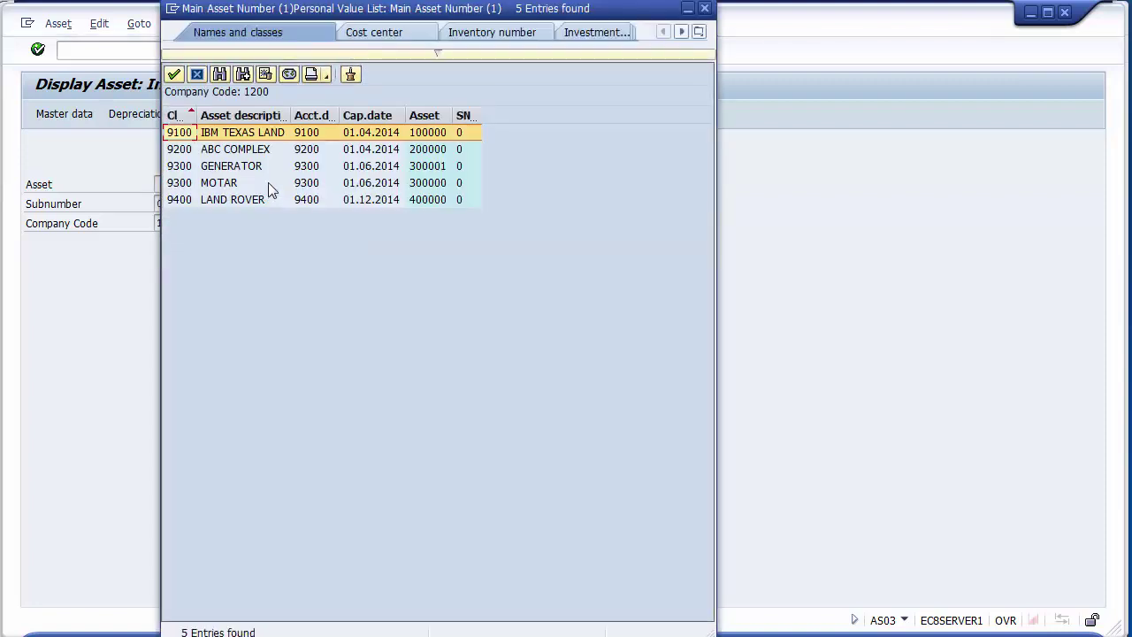
{"action": "left_click", "coordinate": [235, 168]}
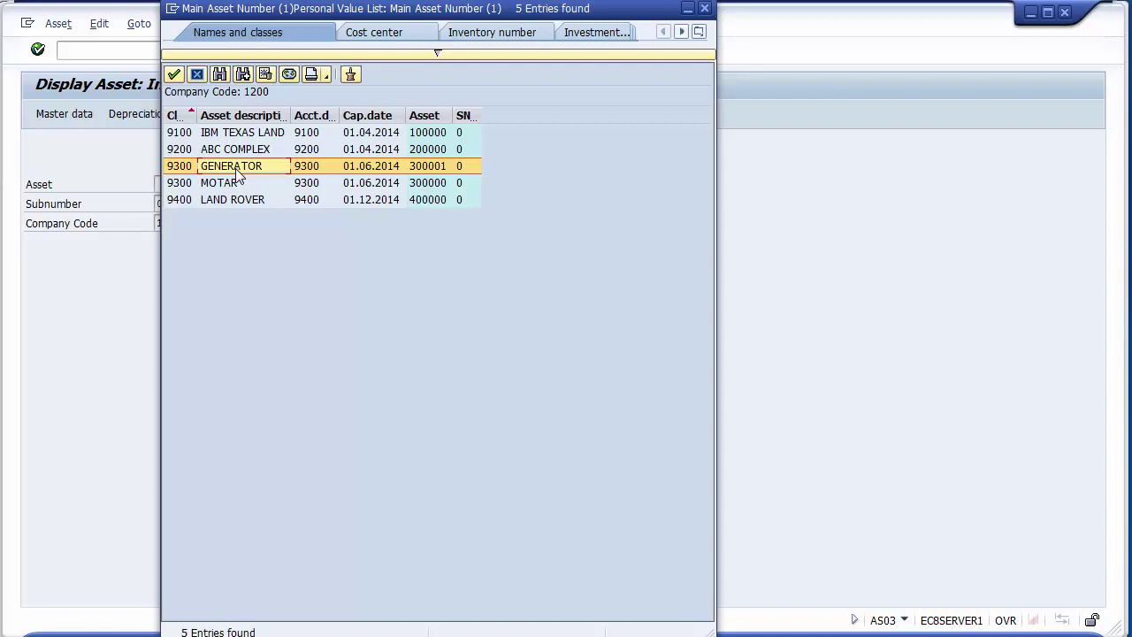
{"action": "left_click", "coordinate": [199, 76]}
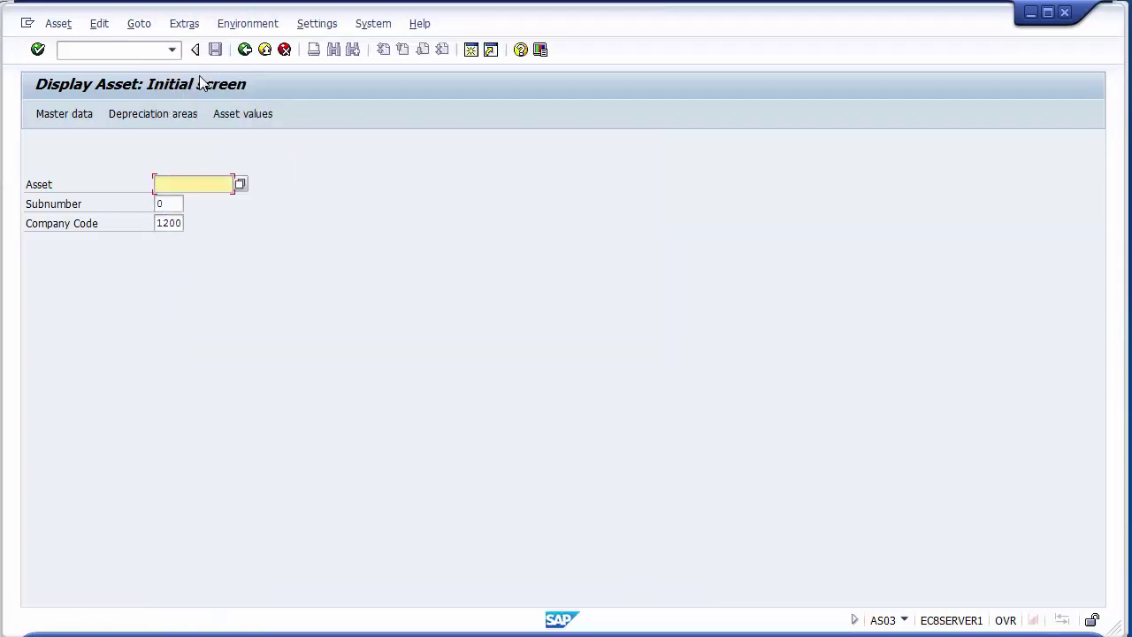
{"action": "left_click", "coordinate": [141, 50]}
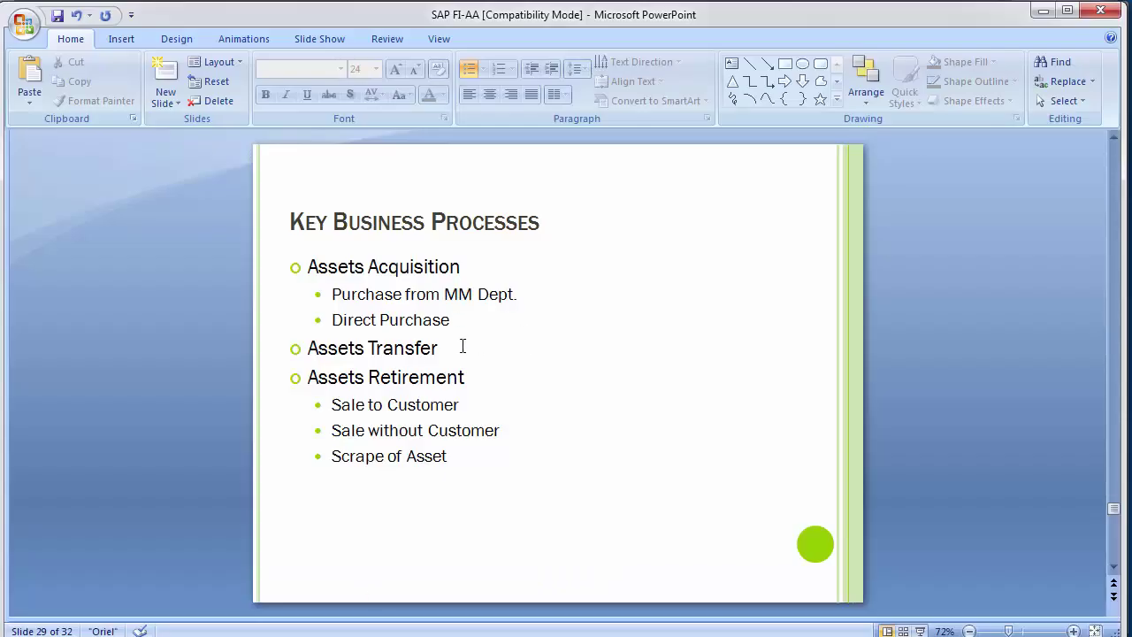
Point out Assets Transfer on the Key Business Processes slide and look up its transaction code on the Unit Testing slide.
{"action": "left_click", "coordinate": [464, 346]}
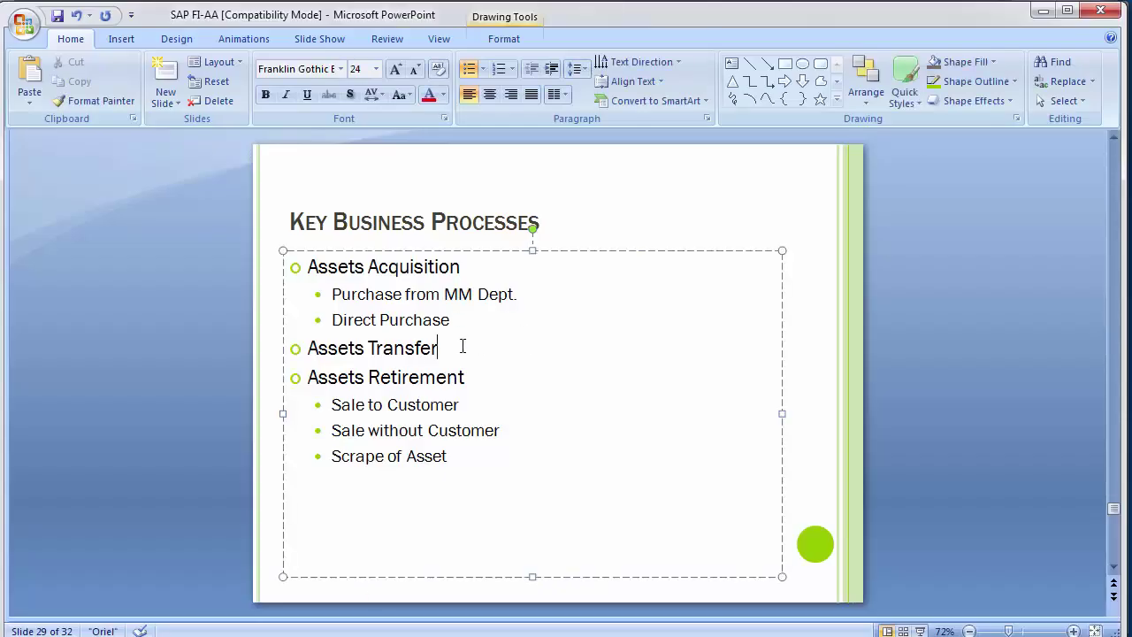
{"action": "left_click", "coordinate": [192, 311]}
{"action": "scroll", "coordinate": [192, 311], "scroll_direction": "down", "scroll_amount": 1}
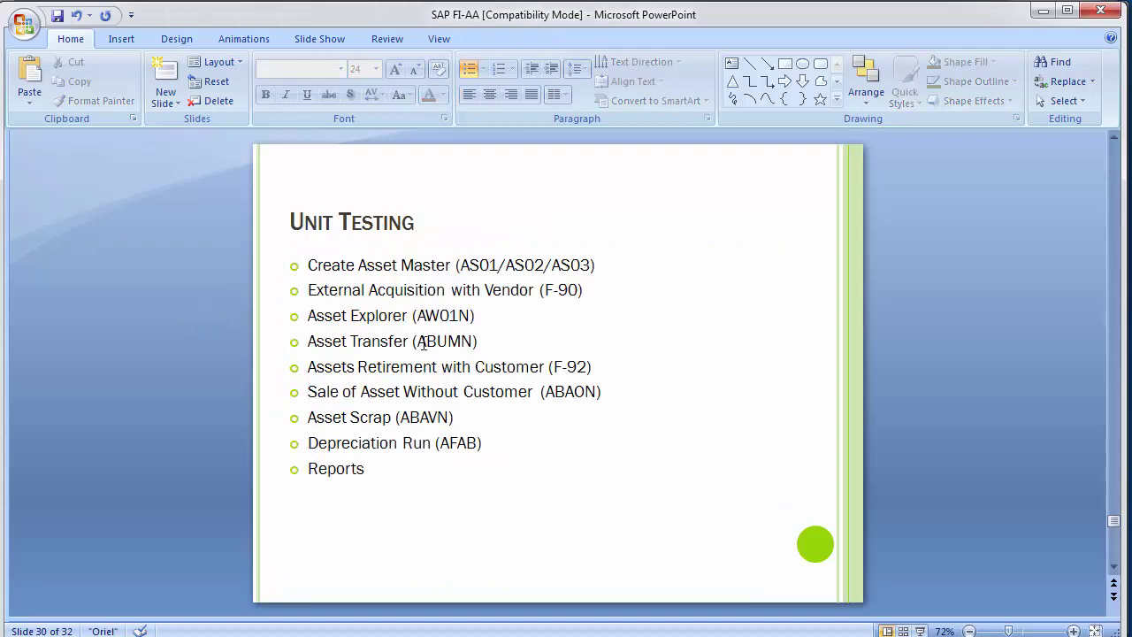
{"action": "left_click_drag", "start_coordinate": [418, 340], "coordinate": [475, 340]}
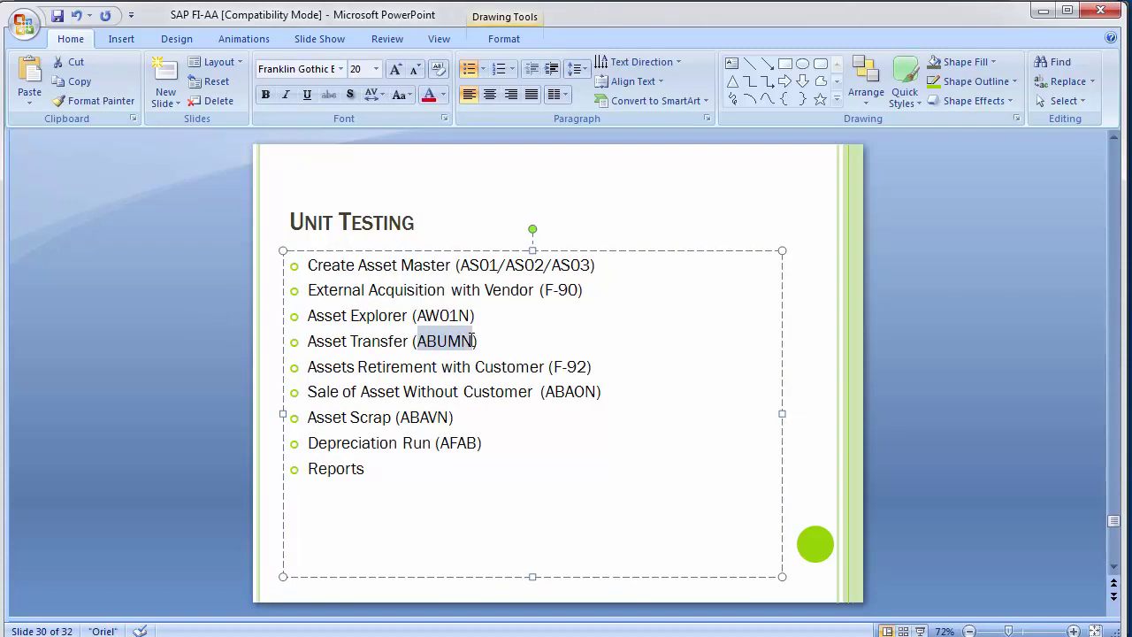
{"action": "left_click", "coordinate": [146, 280]}
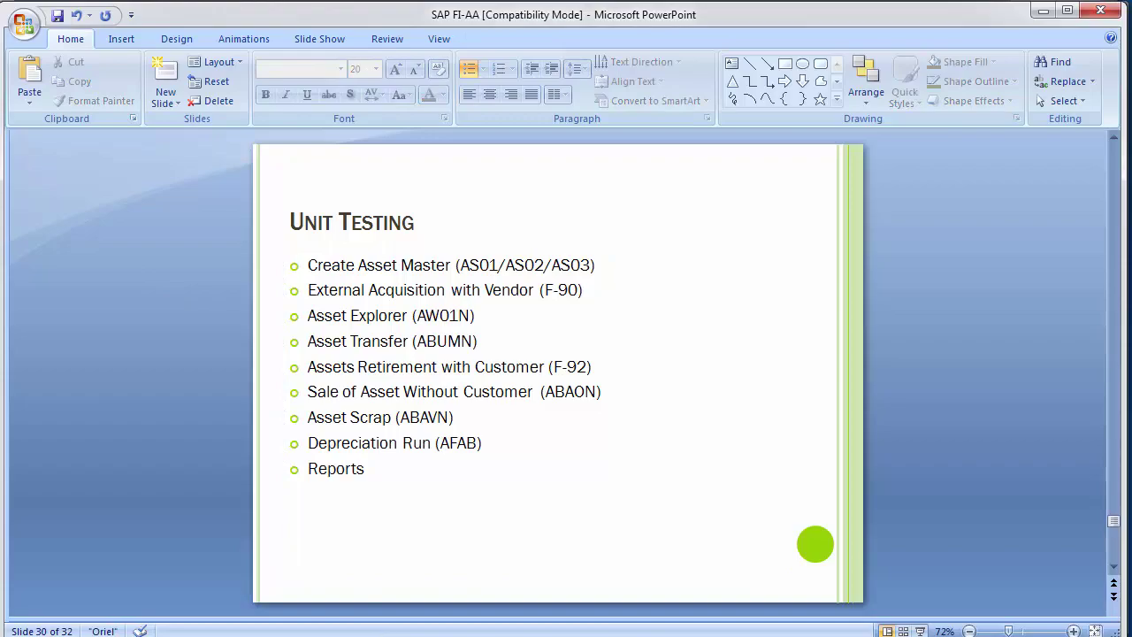
Switch to SAP and start the asset transfer within company code transaction ABUMN.
{"action": "left_click", "coordinate": [437, 524]}
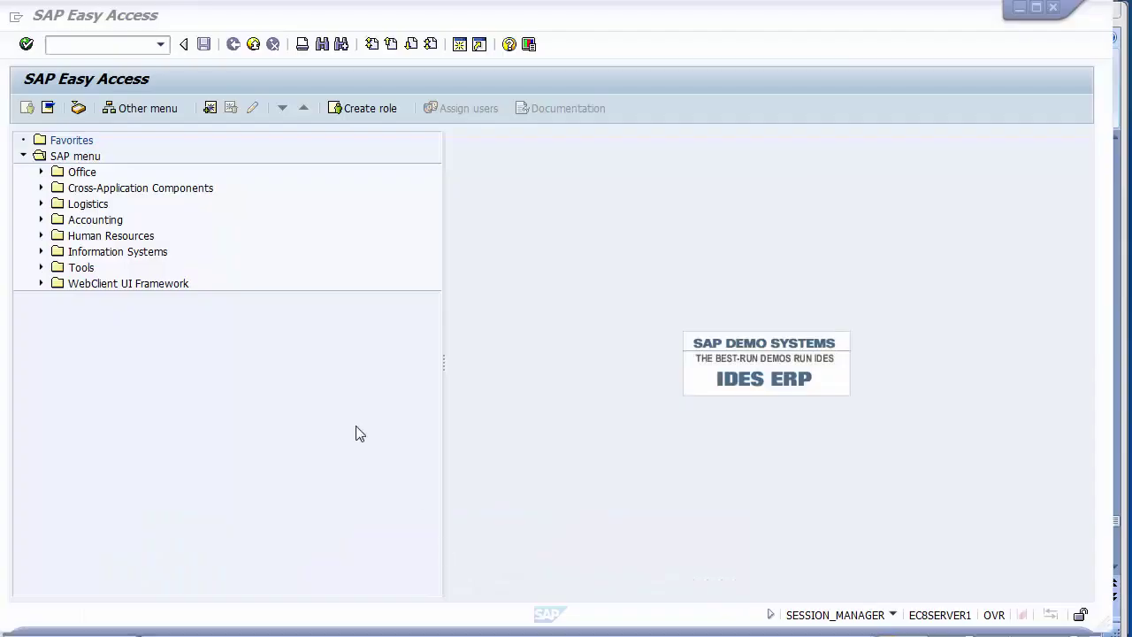
{"action": "left_click", "coordinate": [95, 47]}
{"action": "type", "text": "abum"}
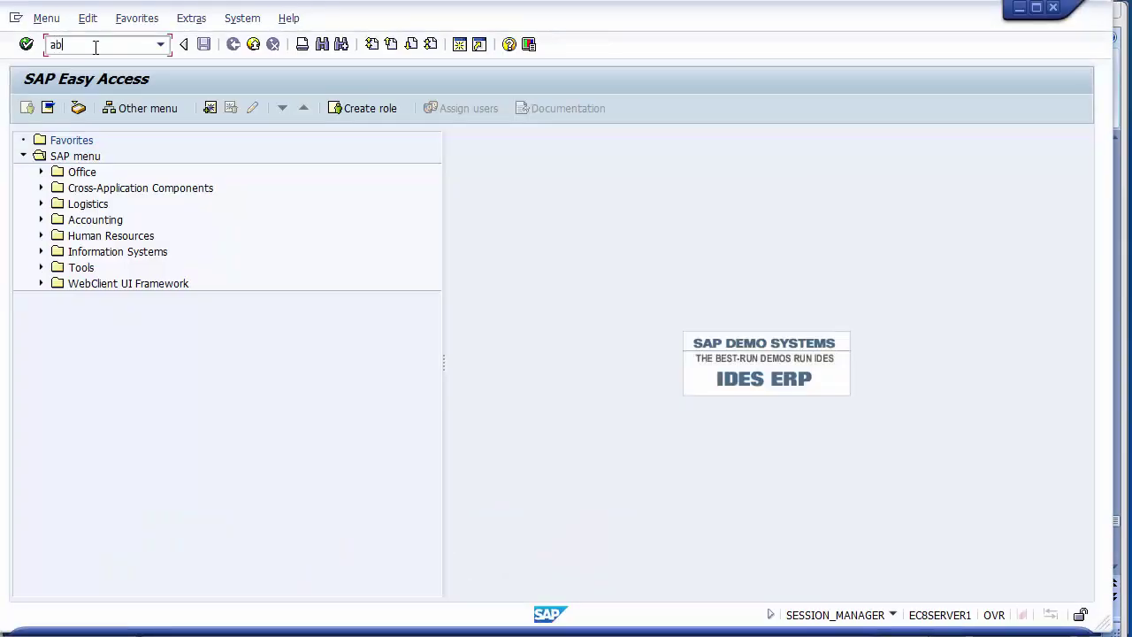
{"action": "type", "text": "n"}
{"action": "key", "text": "Return"}
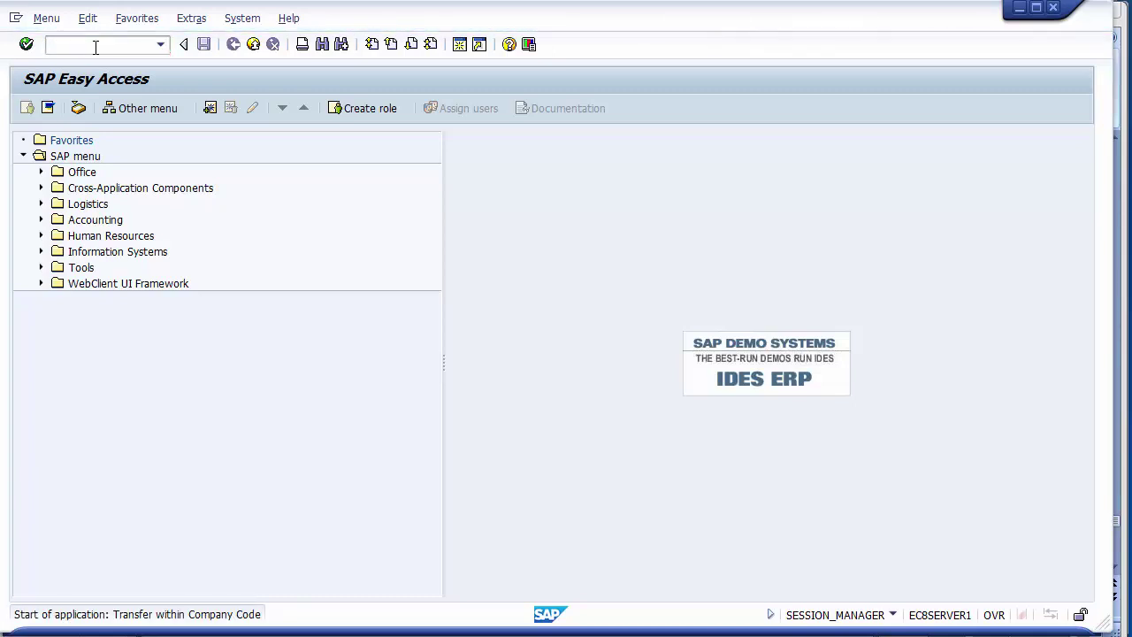
{"action": "key", "text": "alt+Tab"}
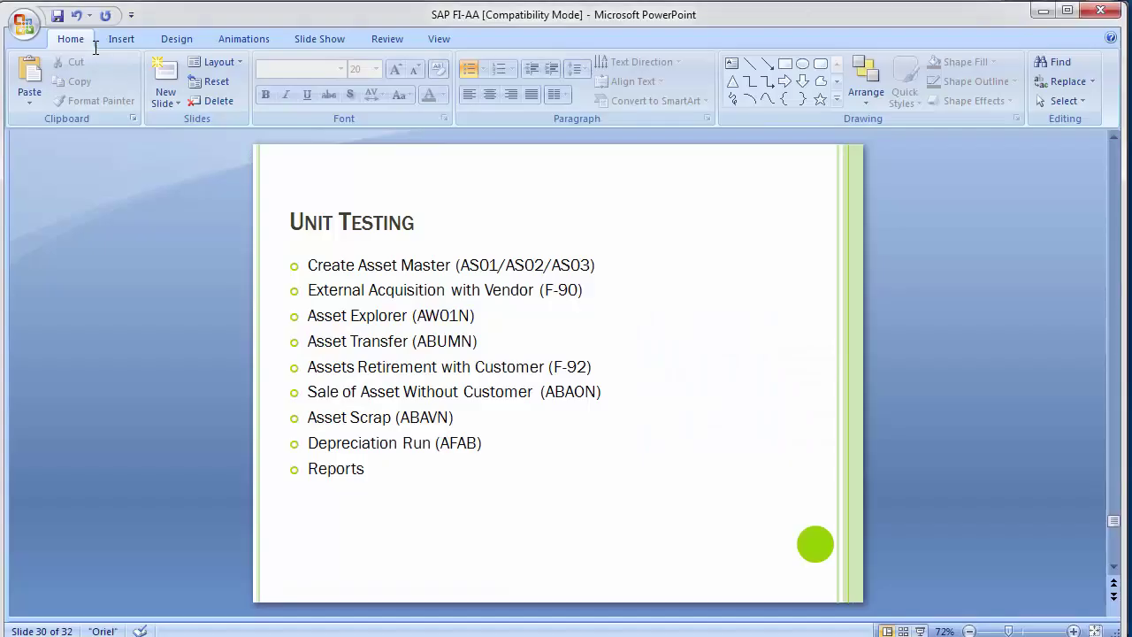
{"action": "key", "text": "alt+Tab"}
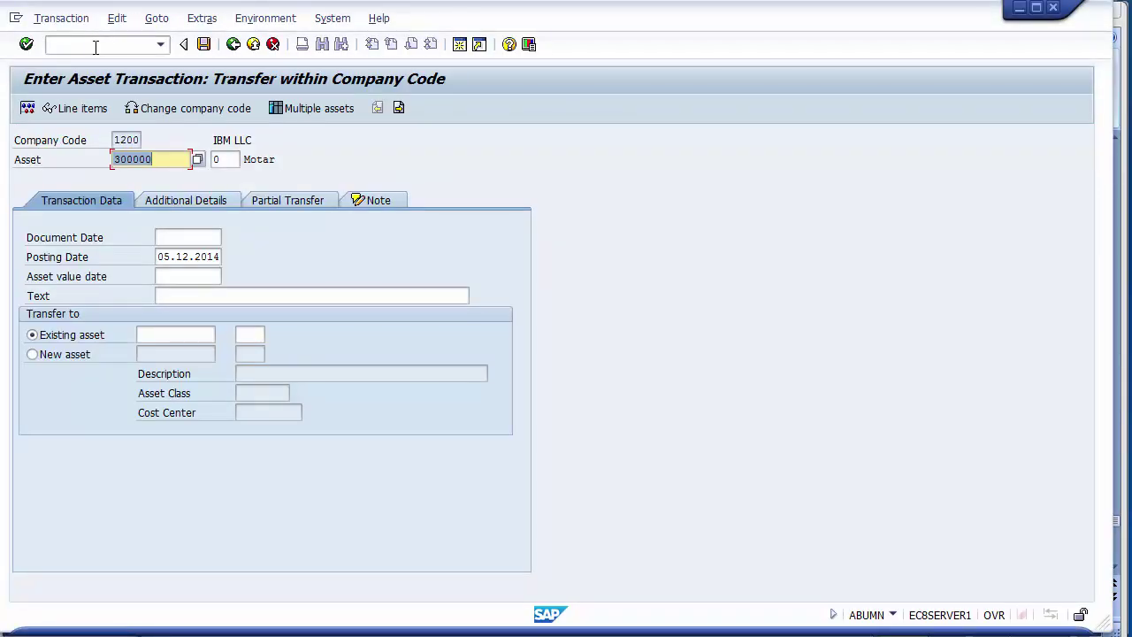
Choose the Generator, asset 300001, from company code 1200's asset list as the existing asset that receives the Motar transfer.
{"action": "left_click", "coordinate": [163, 156]}
{"action": "left_click", "coordinate": [158, 334]}
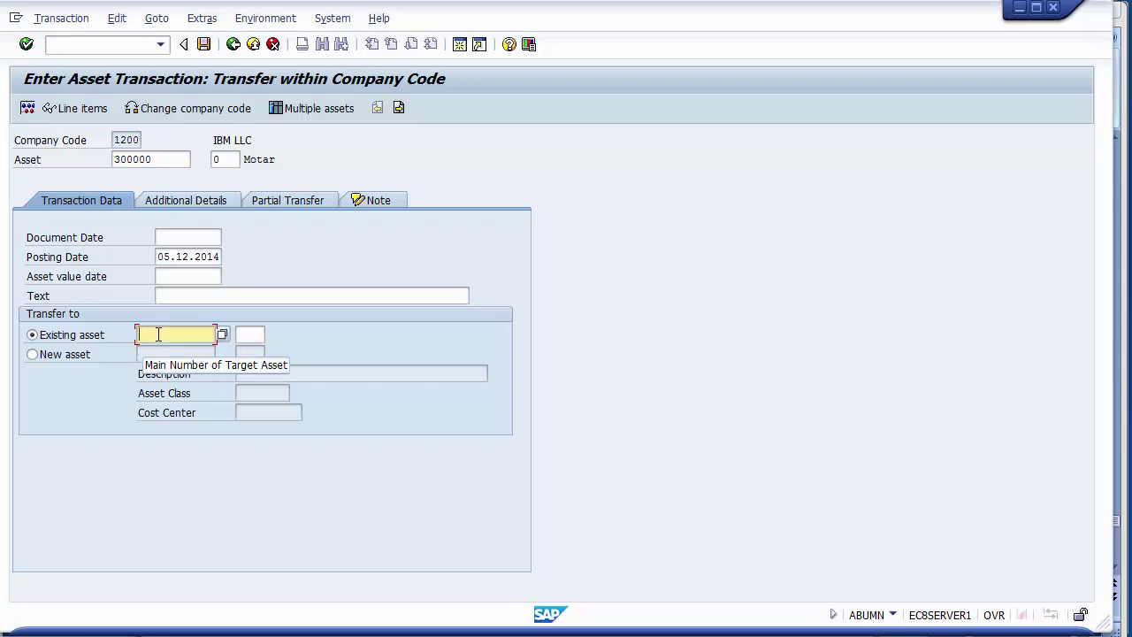
{"action": "key", "text": "Return"}
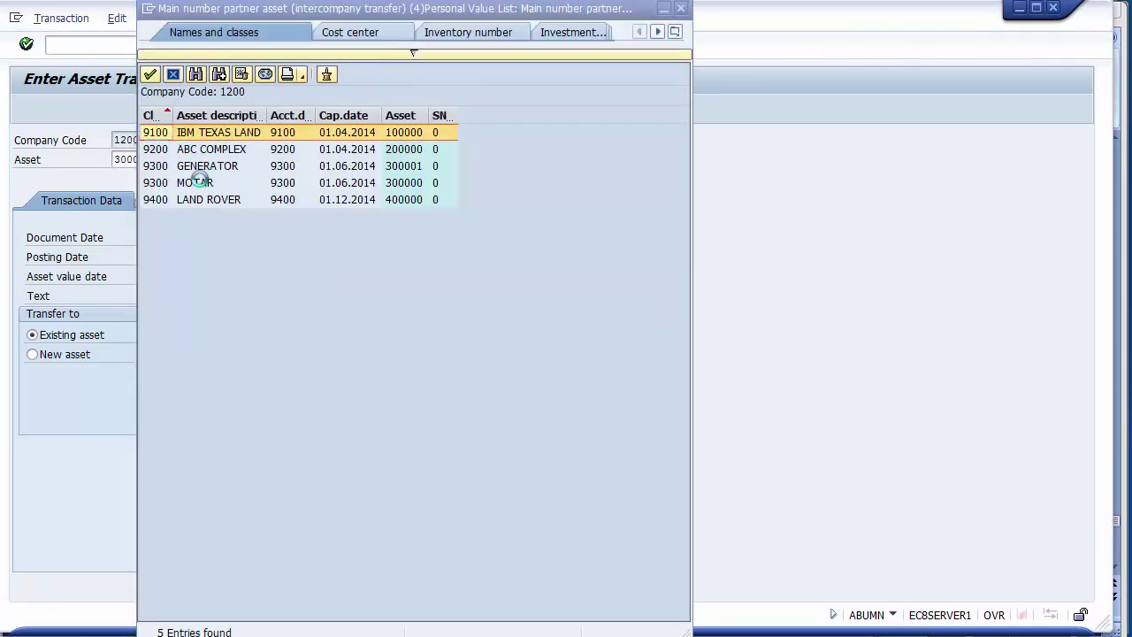
{"action": "double_click", "coordinate": [200, 168]}
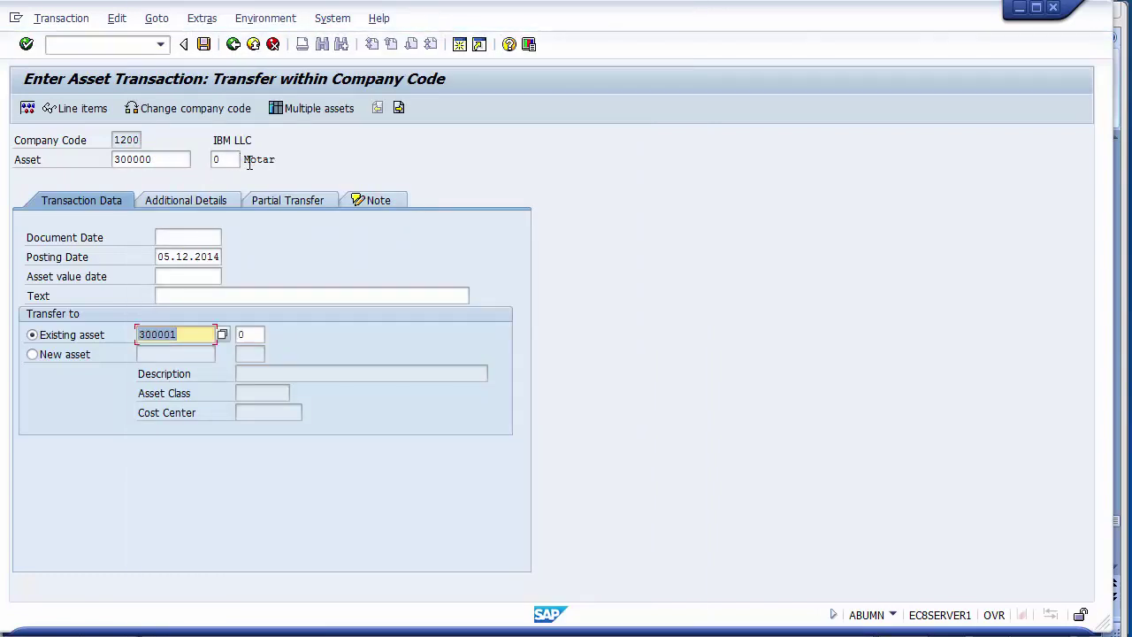
{"action": "left_click_drag", "start_coordinate": [244, 159], "coordinate": [280, 159]}
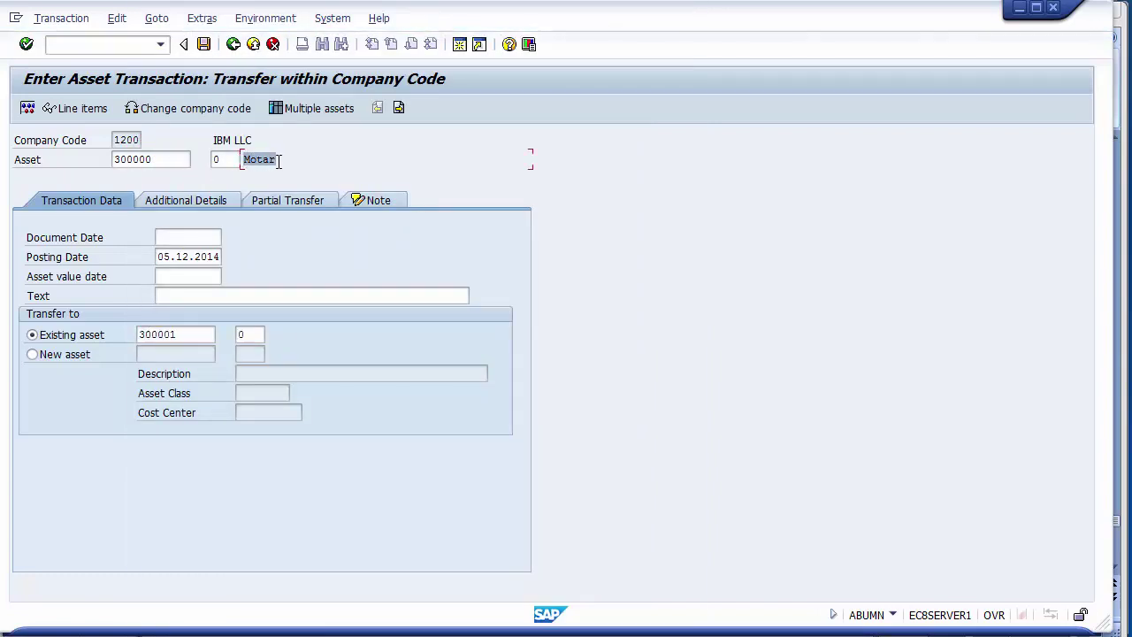
{"action": "left_click_drag", "start_coordinate": [186, 334], "coordinate": [120, 342]}
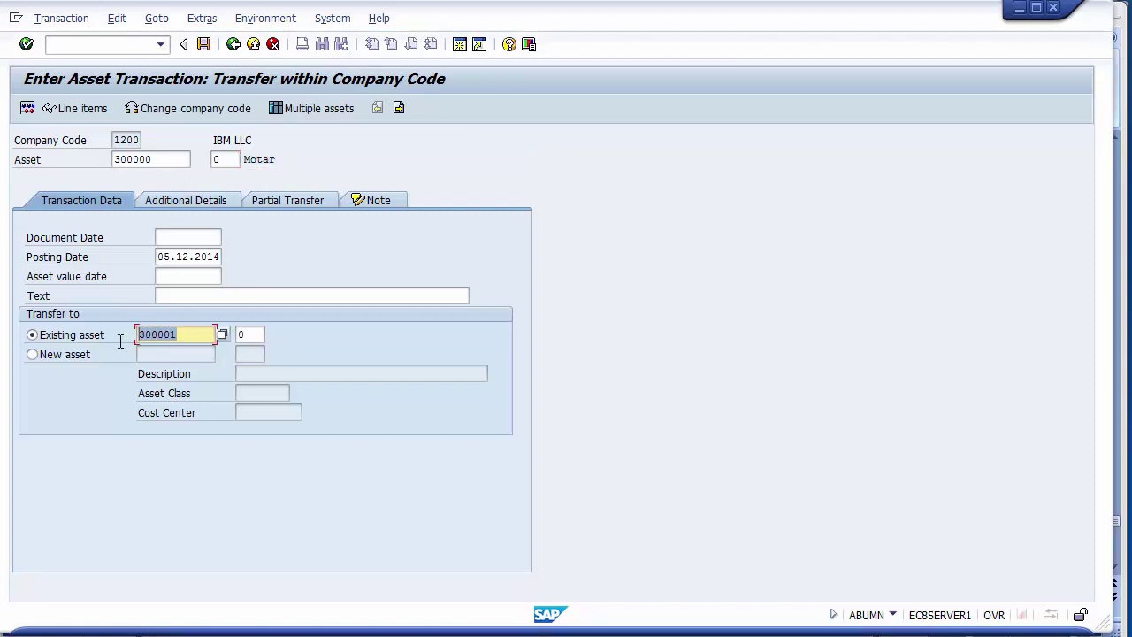
Set the transfer's document date and asset value date to 01.08.2014.
{"action": "left_click", "coordinate": [169, 239]}
{"action": "left_click", "coordinate": [169, 239]}
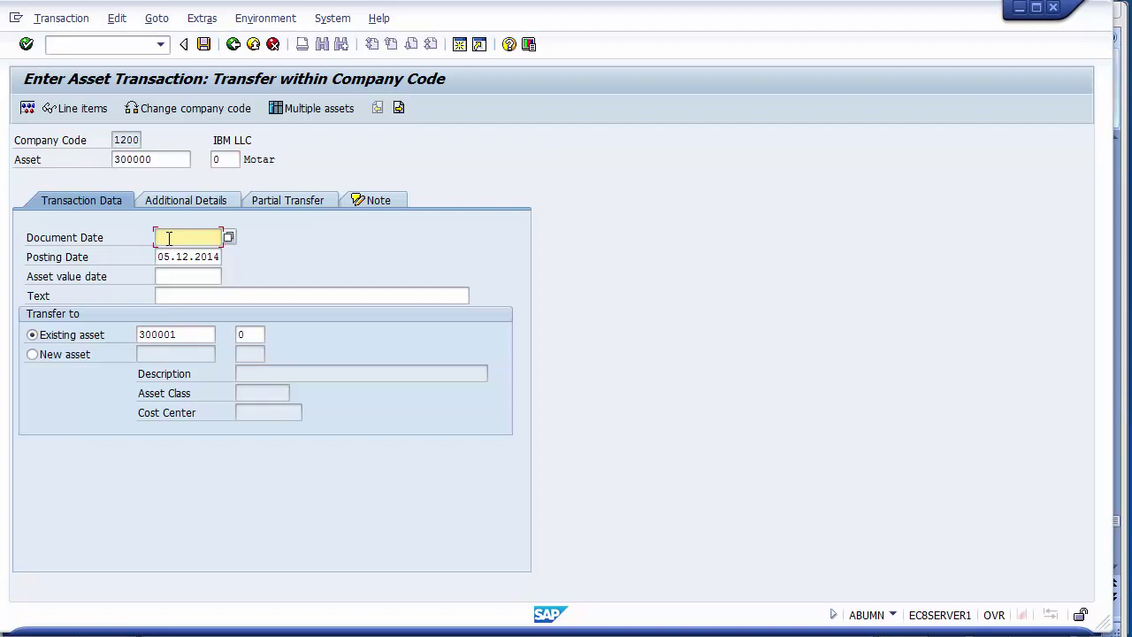
{"action": "left_click", "coordinate": [170, 257]}
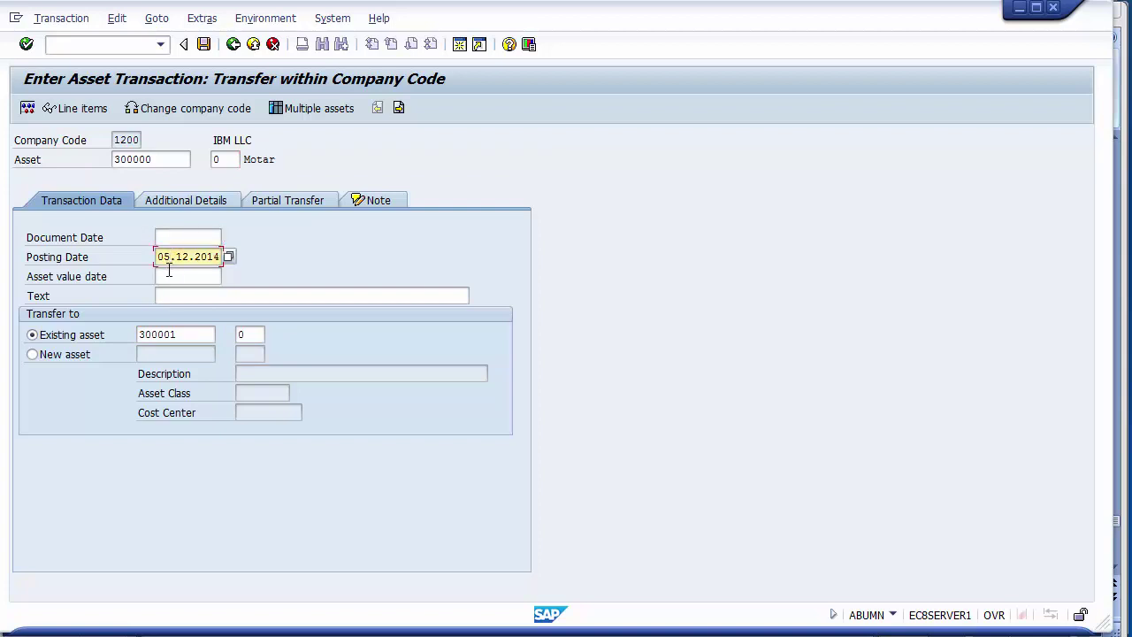
{"action": "left_click", "coordinate": [170, 275]}
{"action": "left_click", "coordinate": [170, 236]}
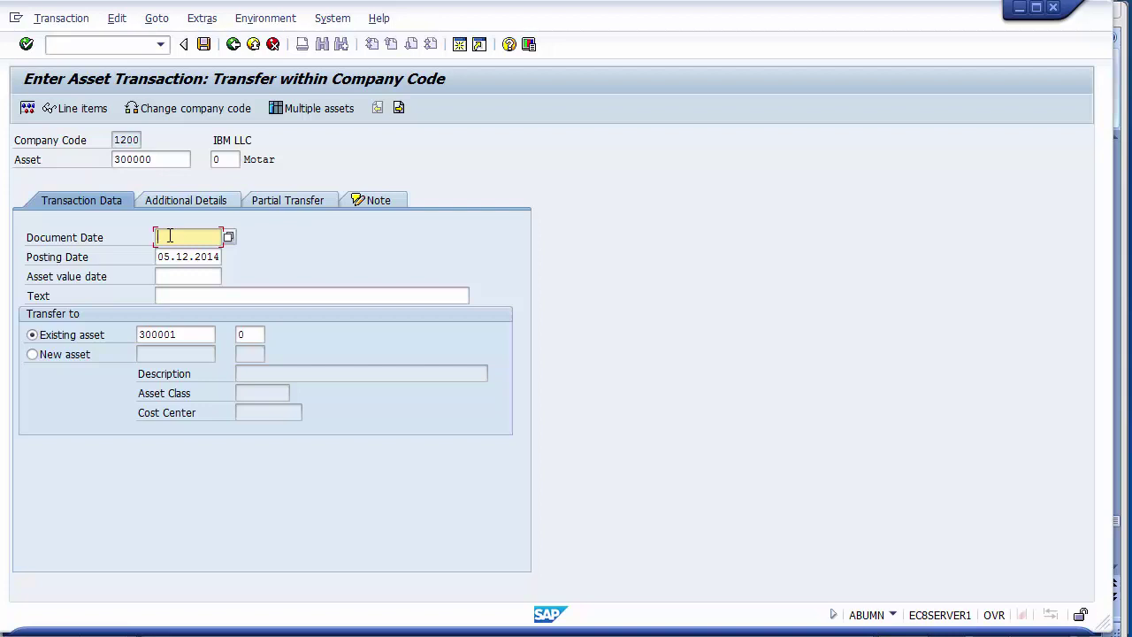
{"action": "type", "text": "01082014"}
{"action": "key", "text": "Return"}
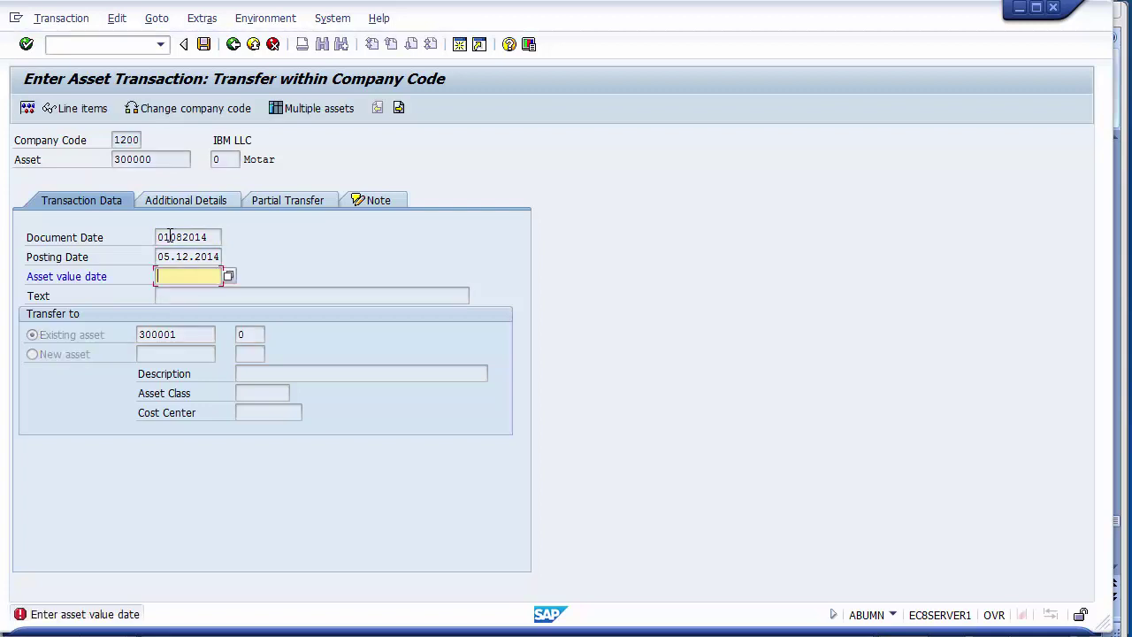
{"action": "type", "text": "01082014"}
{"action": "key", "text": "Return"}
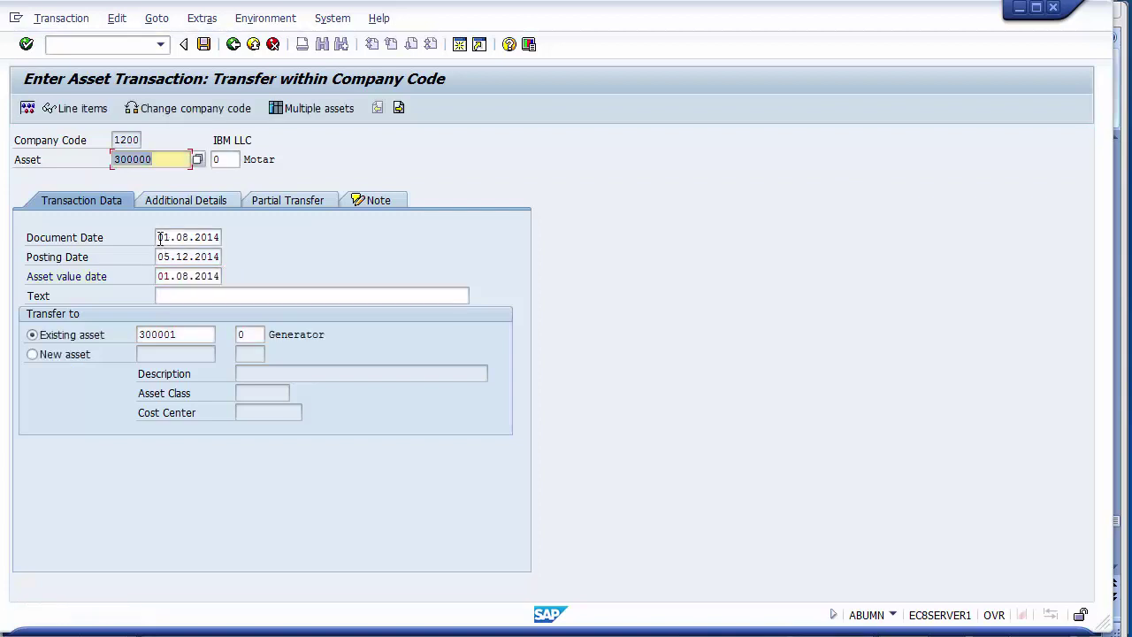
Copy the document date 01.08.2014 into the posting date, and check the sending and receiving assets.
{"action": "left_click_drag", "start_coordinate": [159, 239], "coordinate": [227, 237]}
{"action": "key", "text": "ctrl+c"}
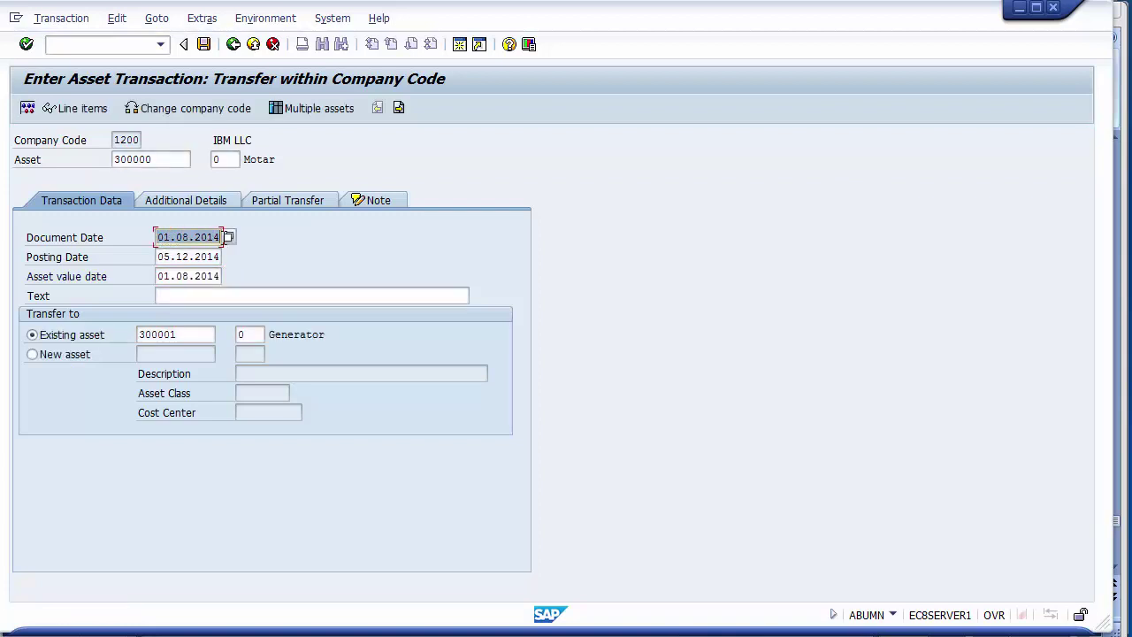
{"action": "left_click", "coordinate": [159, 257]}
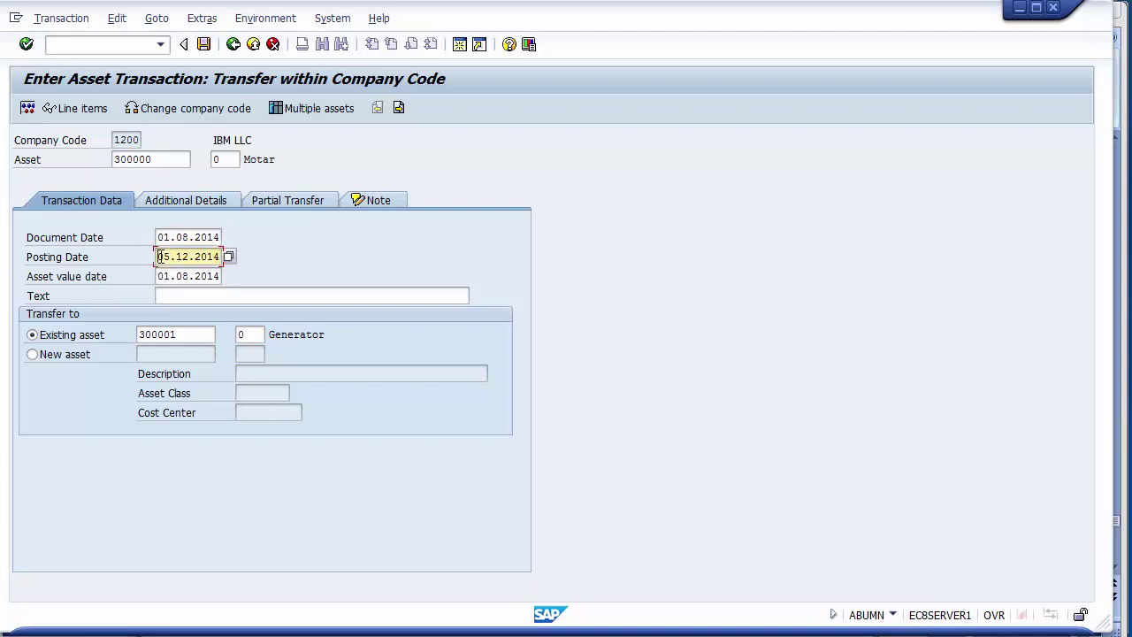
{"action": "double_click", "coordinate": [160, 256]}
{"action": "key", "text": "Delete"}
{"action": "key", "text": "ctrl+v"}
{"action": "left_click", "coordinate": [182, 237]}
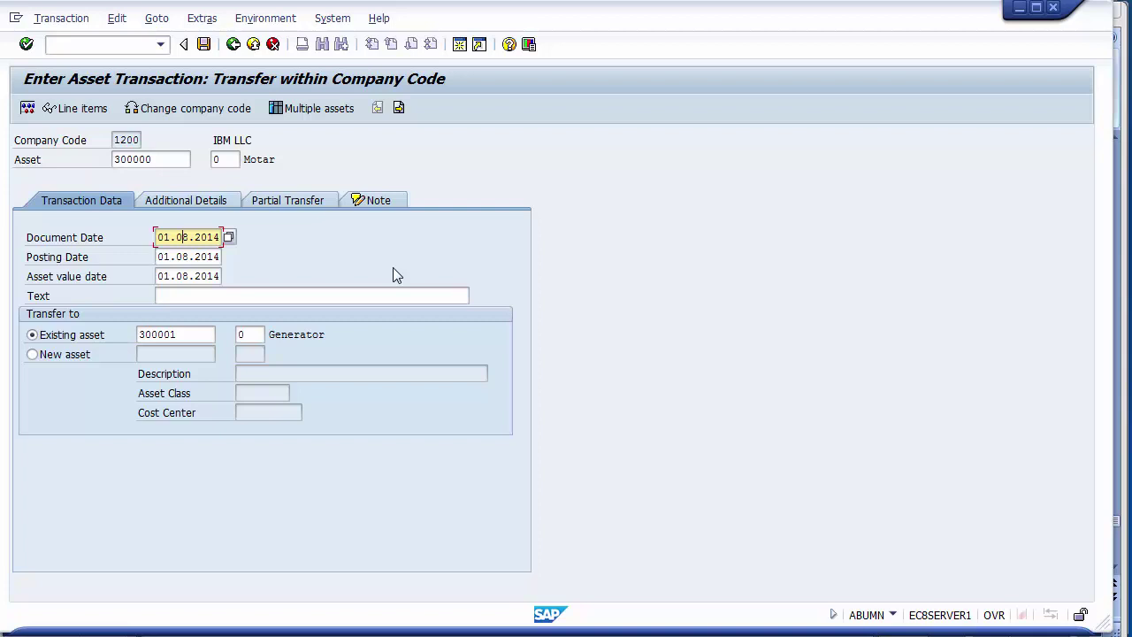
{"action": "left_click", "coordinate": [257, 295]}
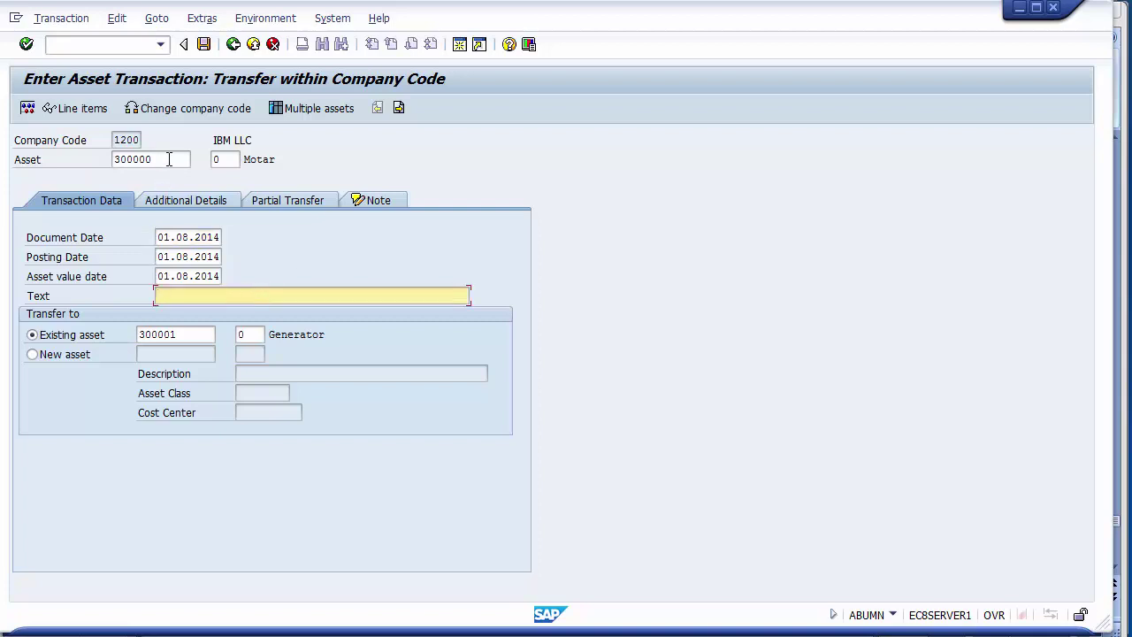
{"action": "left_click_drag", "start_coordinate": [170, 159], "coordinate": [88, 158]}
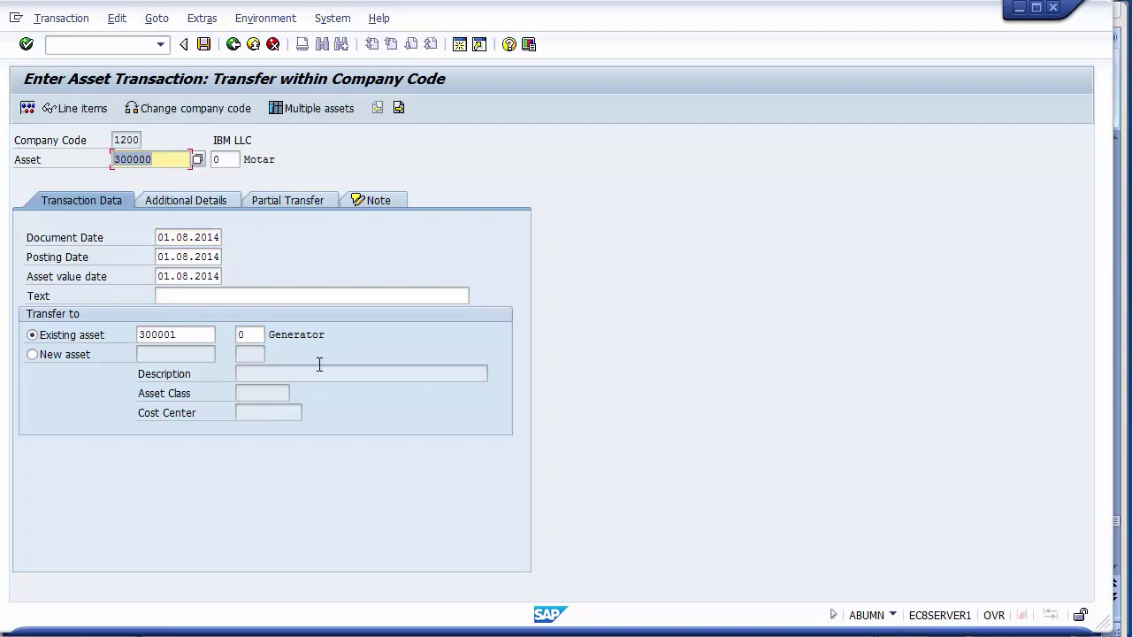
{"action": "left_click_drag", "start_coordinate": [268, 335], "coordinate": [325, 336]}
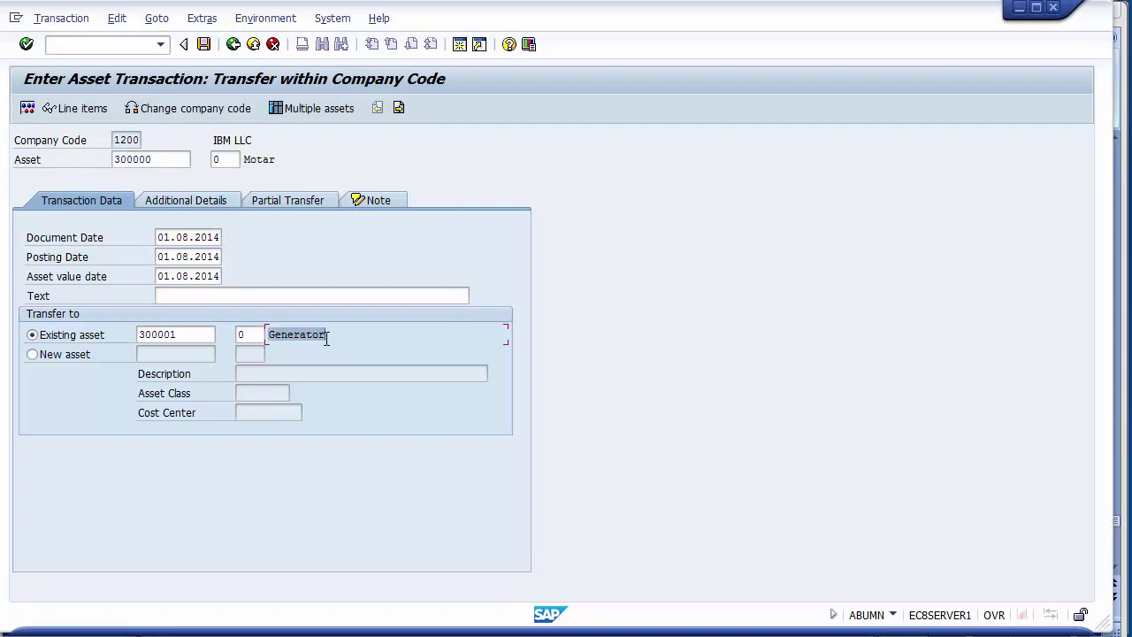
Set the document type to AA in the transfer's additional details and leave the reference blank.
{"action": "left_click", "coordinate": [184, 199]}
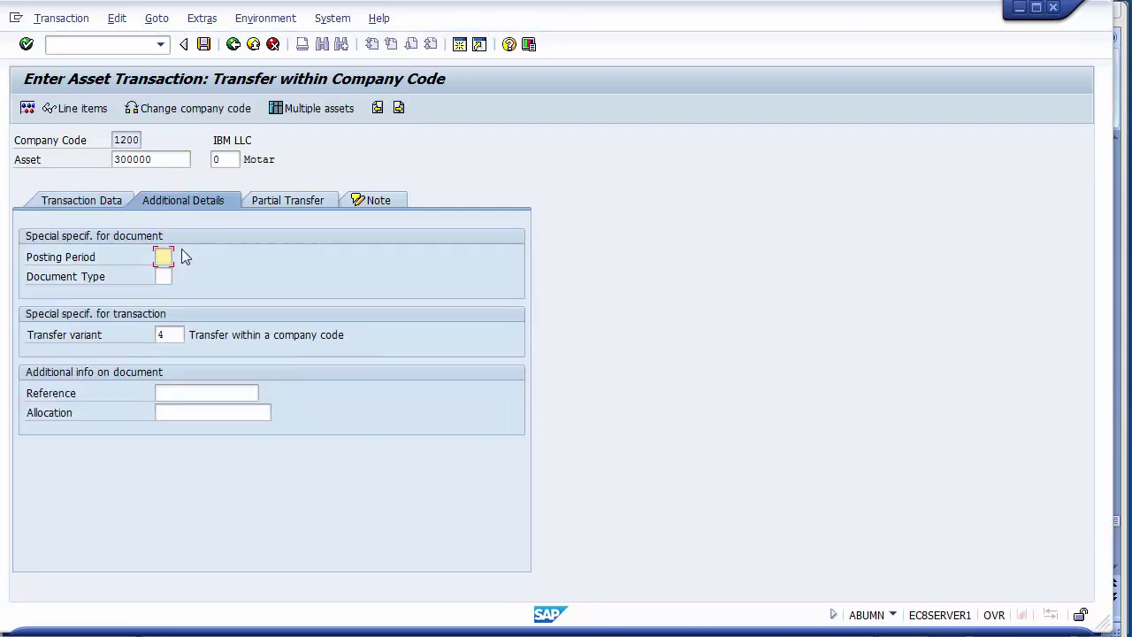
{"action": "left_click", "coordinate": [162, 276]}
{"action": "type", "text": "AA"}
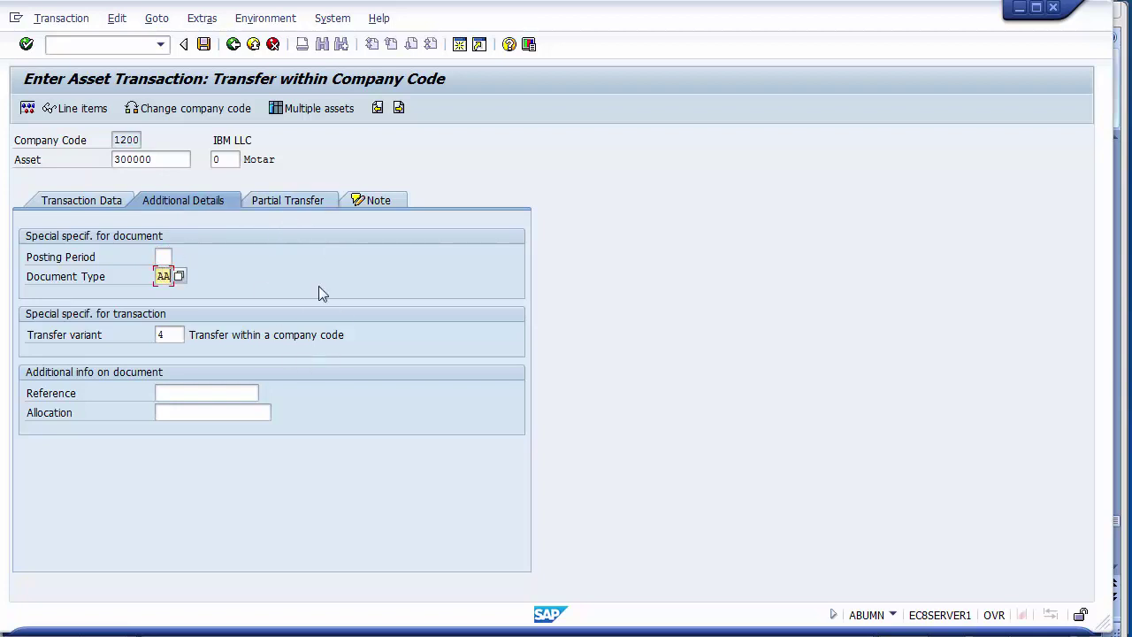
{"action": "left_click", "coordinate": [182, 393]}
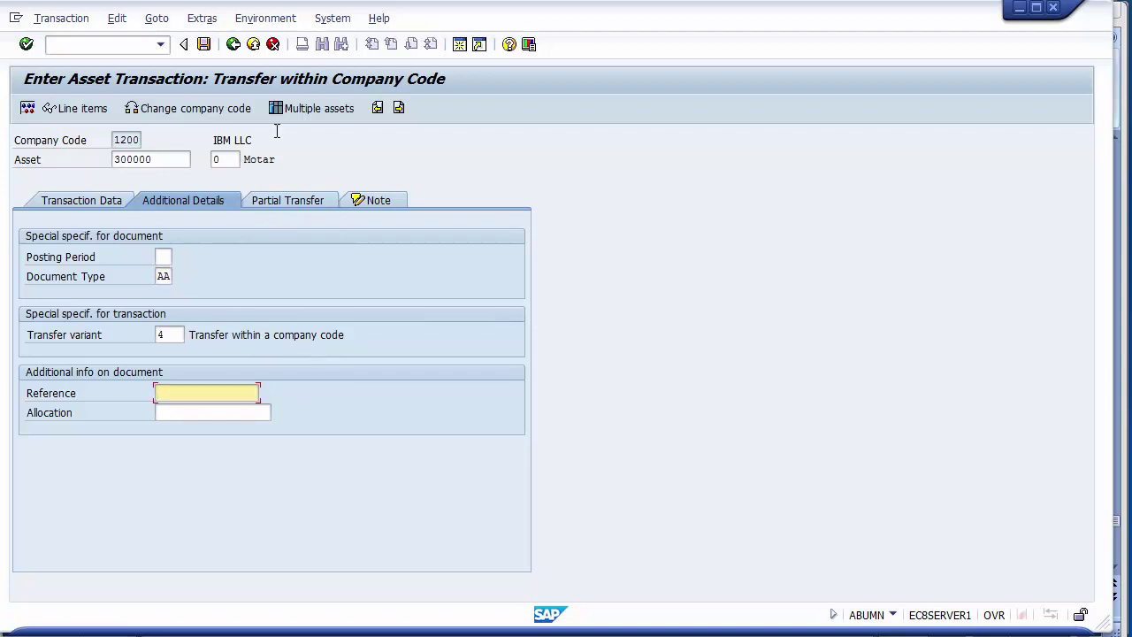
Make it a partial transfer of 30000 related to the current-year acquisition.
{"action": "left_click", "coordinate": [286, 201]}
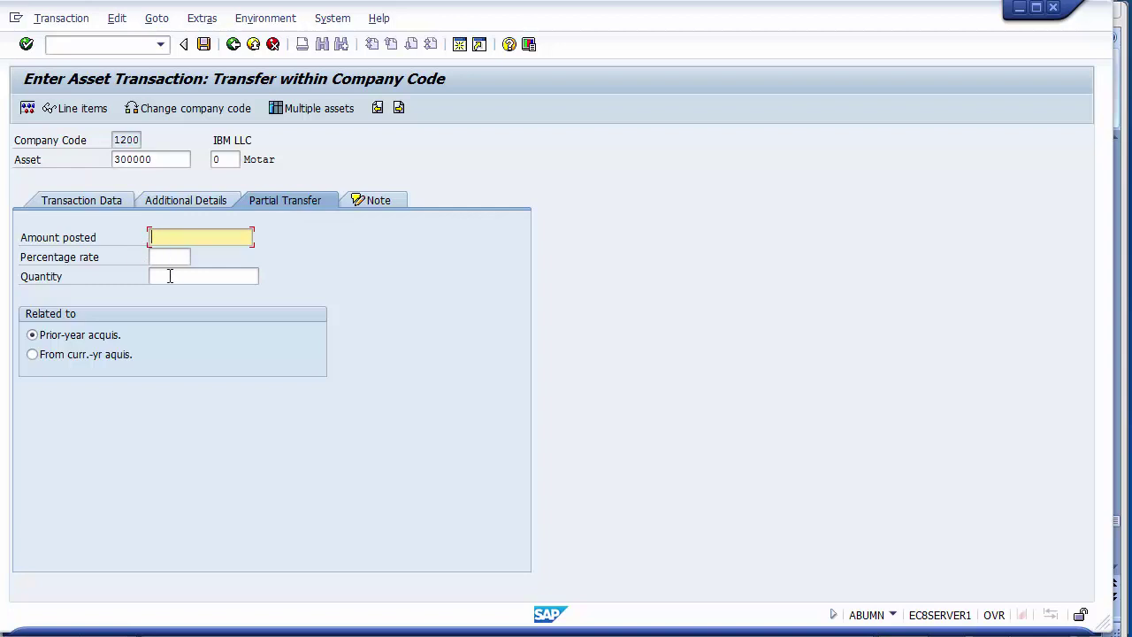
{"action": "left_click", "coordinate": [38, 358]}
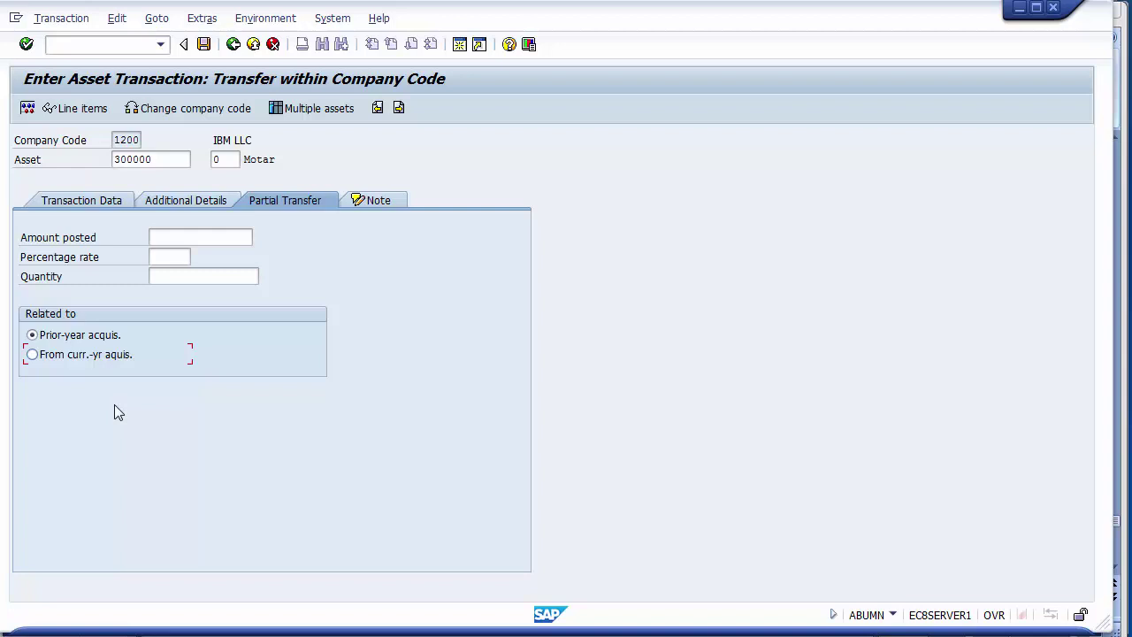
{"action": "left_click", "coordinate": [77, 358]}
{"action": "left_click", "coordinate": [158, 237]}
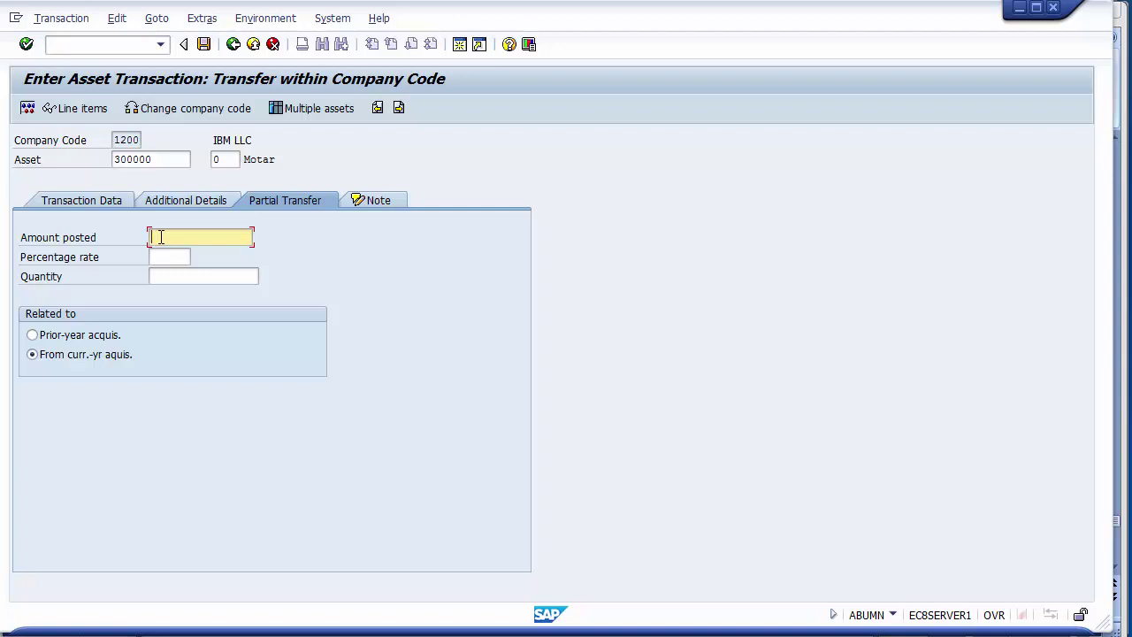
{"action": "type", "text": "30000"}
{"action": "key", "text": "Return"}
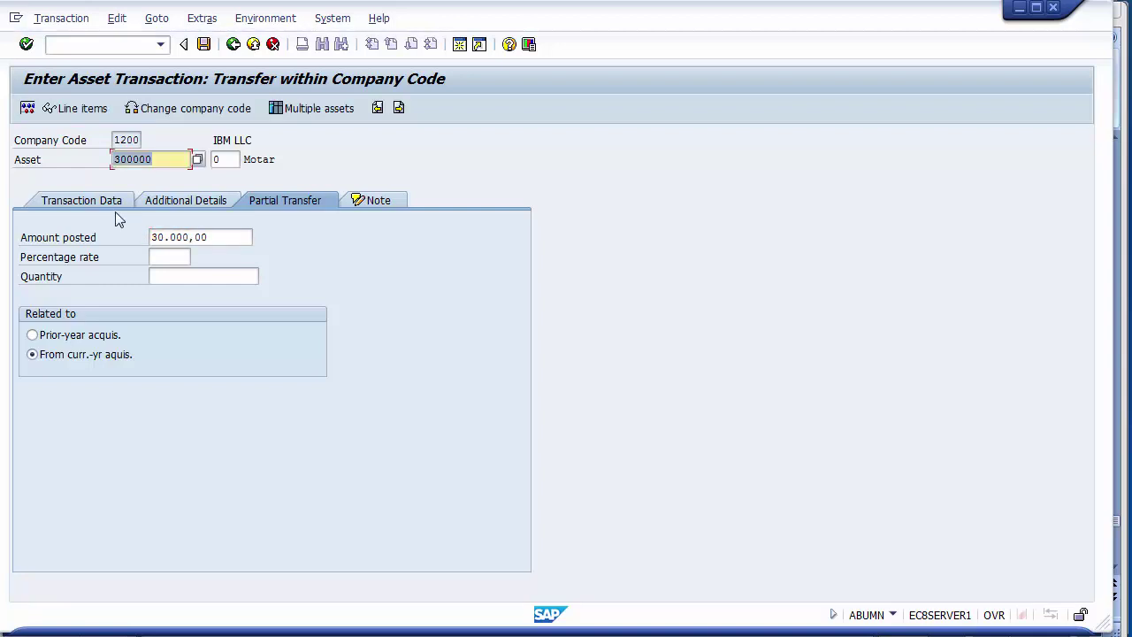
Simulate the transfer posting and review its line items for the Motar and Generator assets.
{"action": "left_click", "coordinate": [27, 107]}
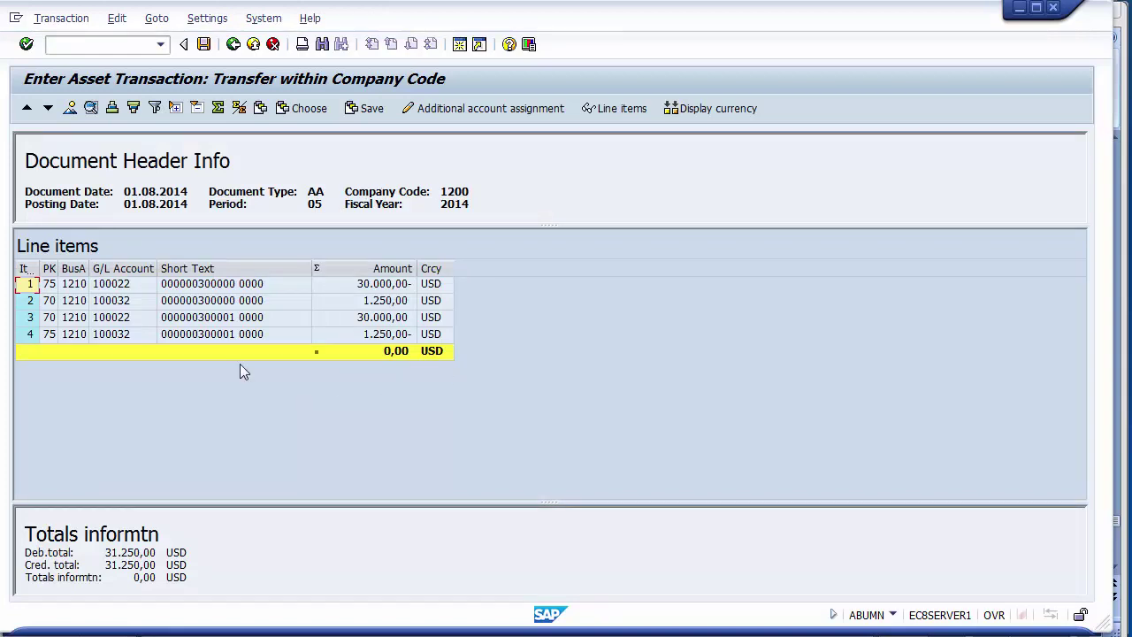
{"action": "left_click", "coordinate": [200, 290]}
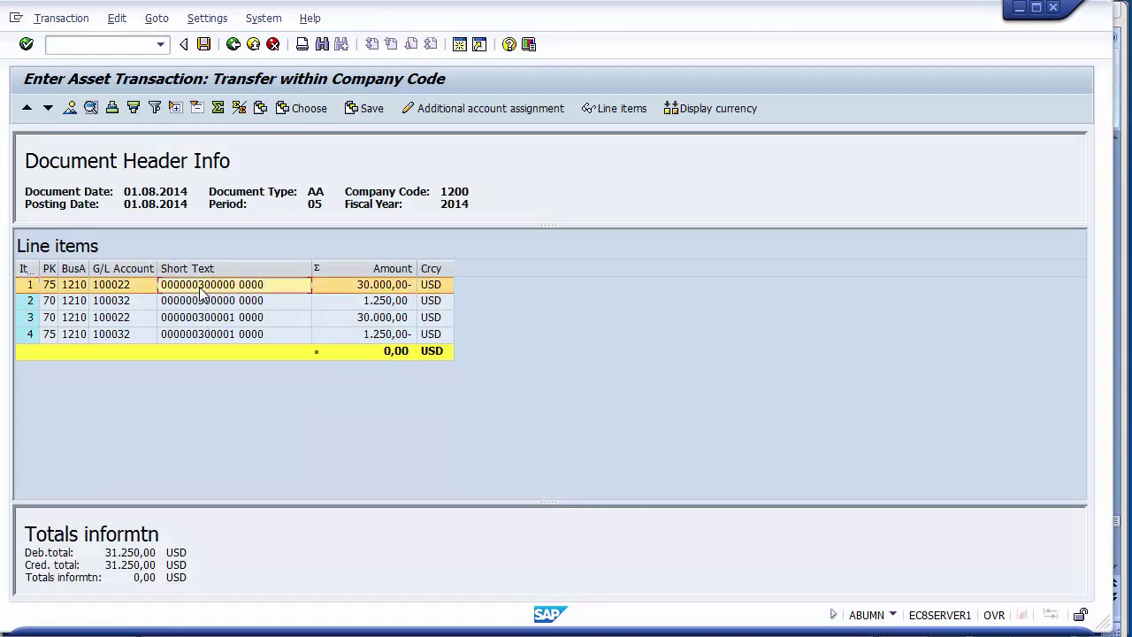
{"action": "left_click", "coordinate": [347, 336]}
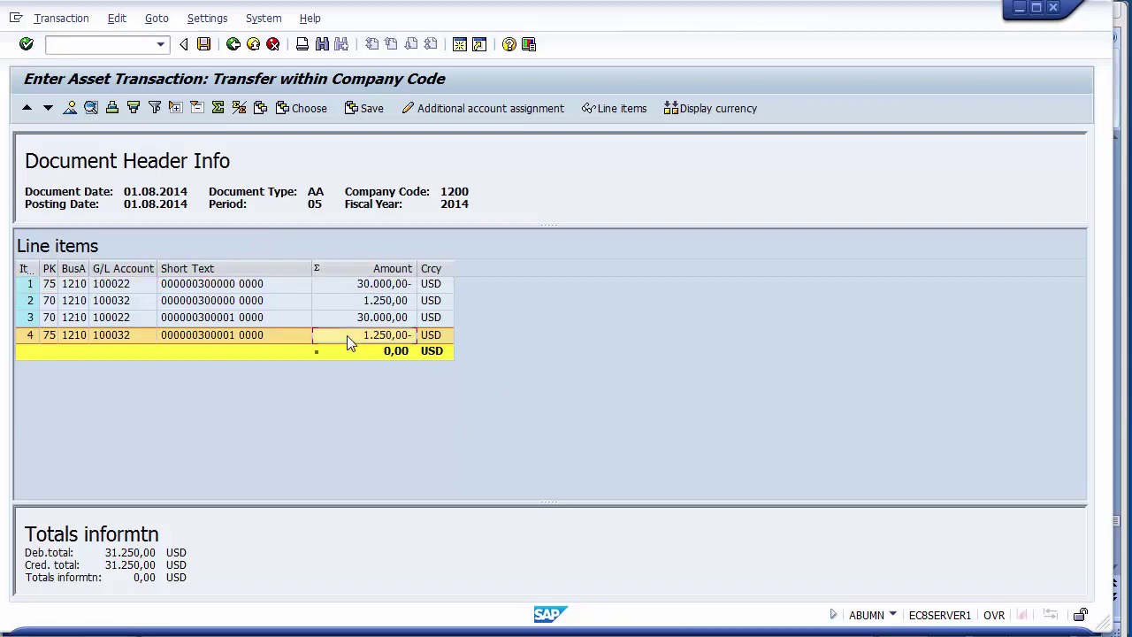
Check the simulated transfer's sending and receiving lines, dismiss the battery warning, and post the asset transfer.
{"action": "left_click", "coordinate": [208, 285]}
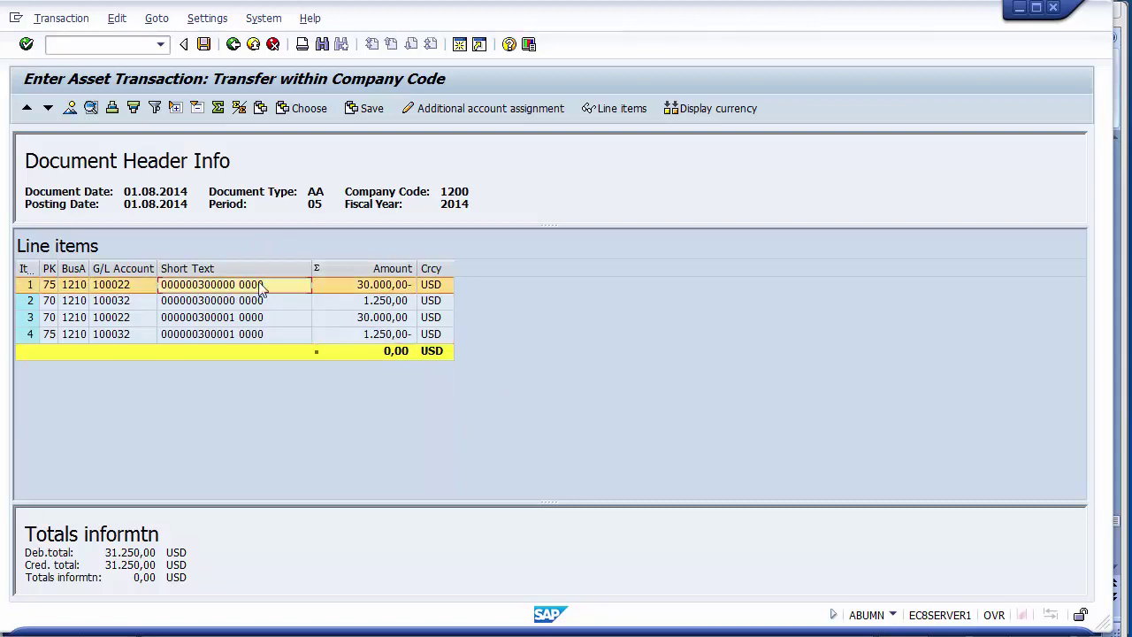
{"action": "left_click", "coordinate": [406, 287]}
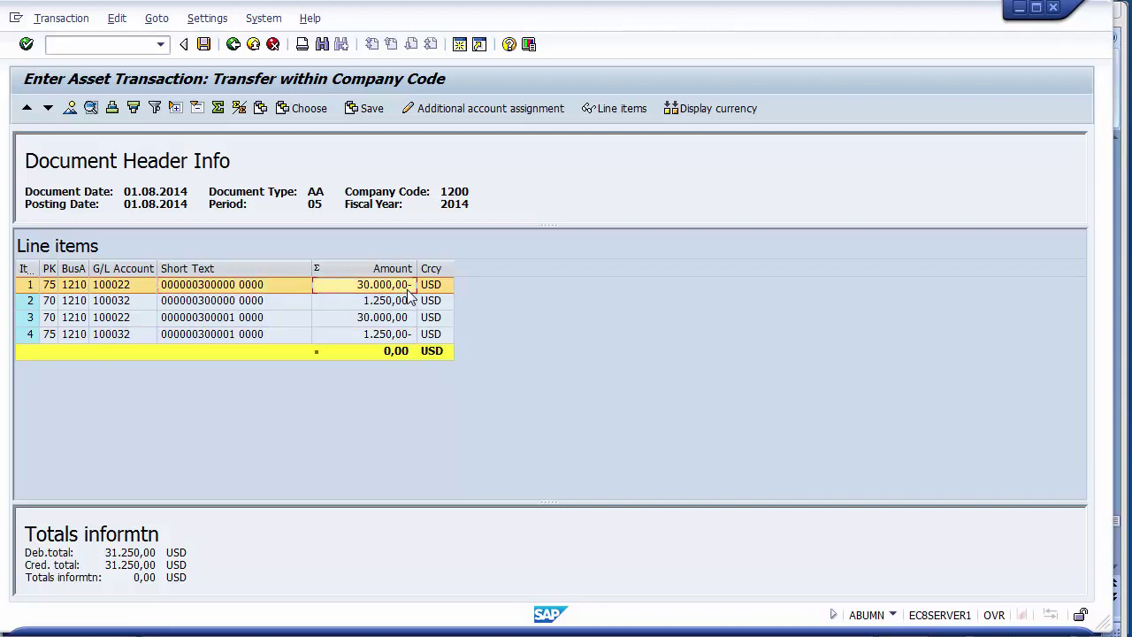
{"action": "left_click", "coordinate": [390, 320]}
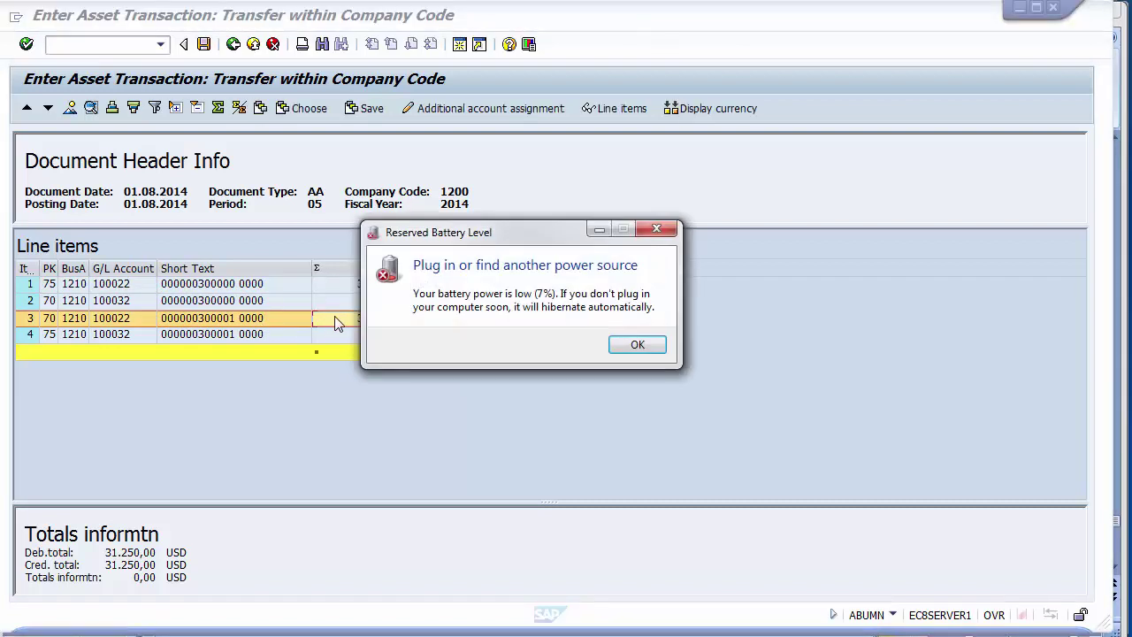
{"action": "left_click", "coordinate": [630, 346]}
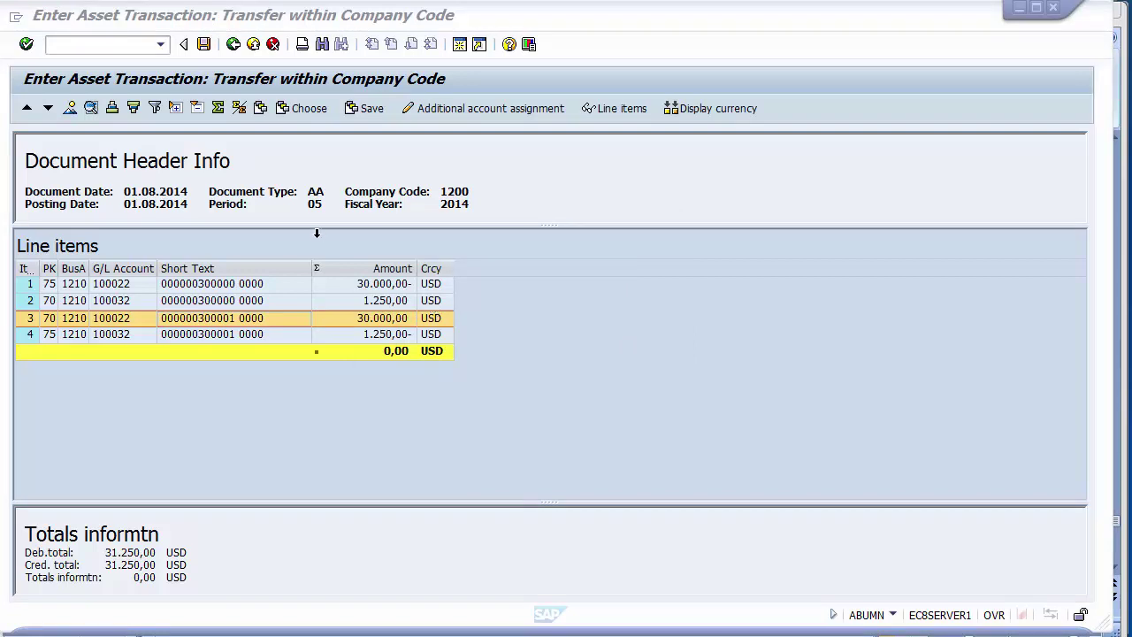
{"action": "left_click", "coordinate": [204, 44]}
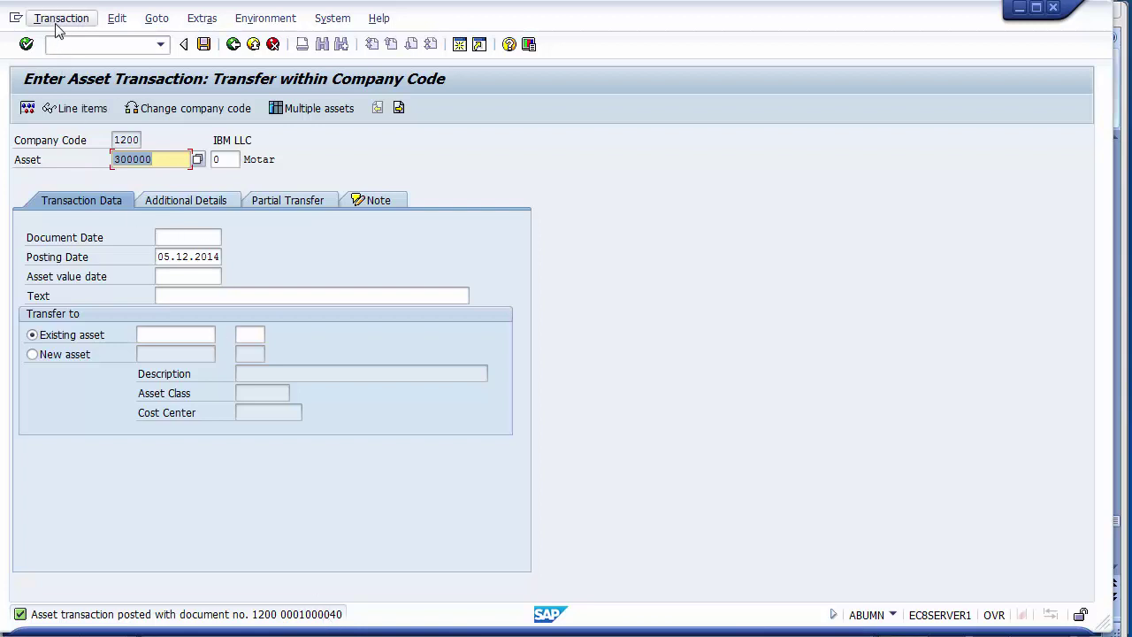
Leave the transfer transaction and open the Asset Explorer (AW01N) for the Motar asset.
{"action": "left_click", "coordinate": [81, 48]}
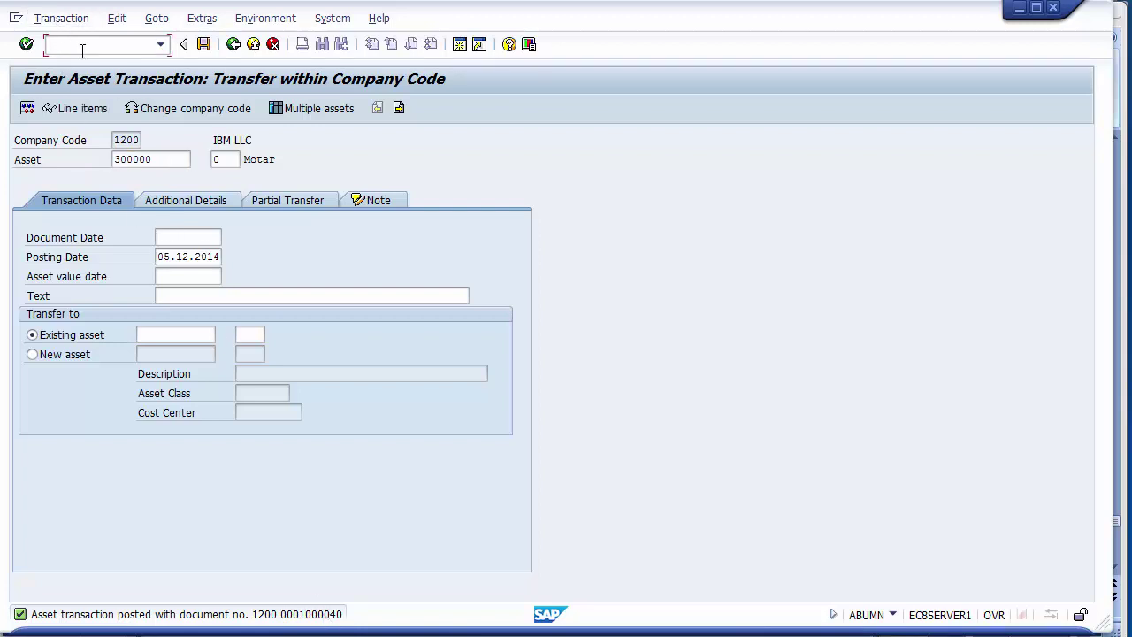
{"action": "type", "text": "/"}
{"action": "type", "text": "n"}
{"action": "type", "text": "awo"}
{"action": "key", "text": "BackSpace"}
{"action": "type", "text": "01n"}
{"action": "key", "text": "Return"}
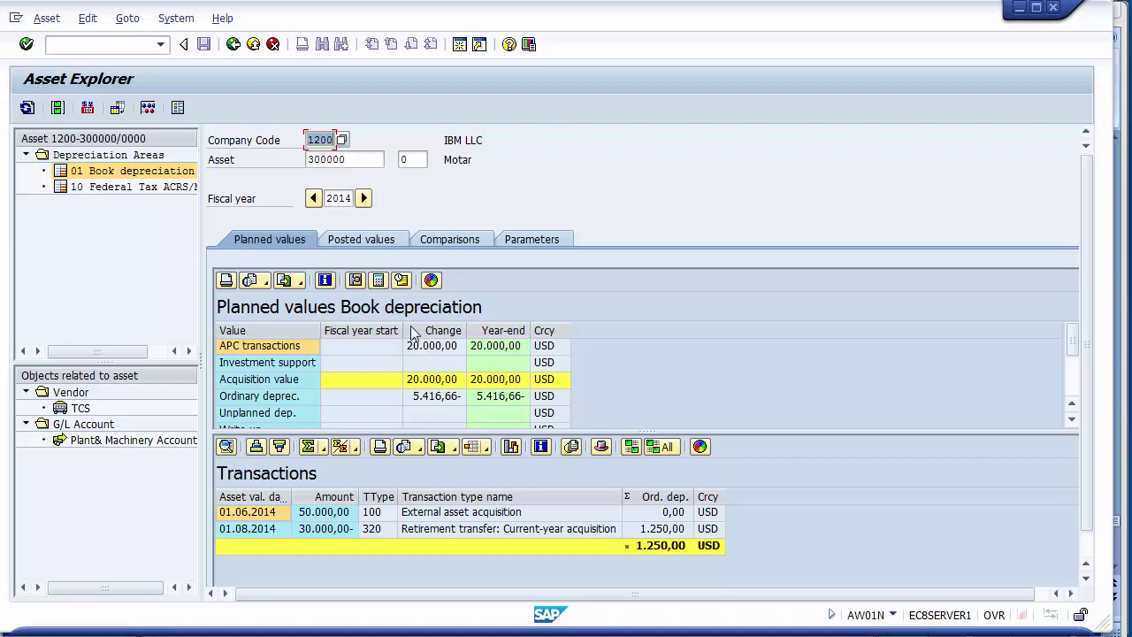
Examine the Motar asset's acquisition and transfer transactions against its planned APC and acquisition values.
{"action": "left_click_drag", "start_coordinate": [446, 159], "coordinate": [484, 159]}
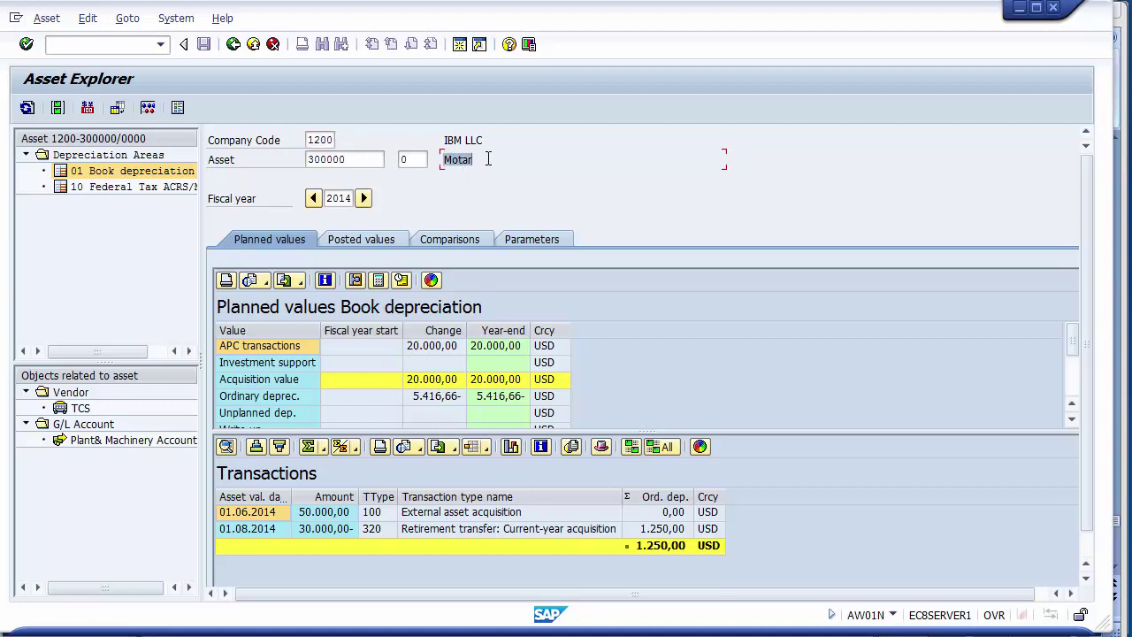
{"action": "left_click", "coordinate": [336, 517]}
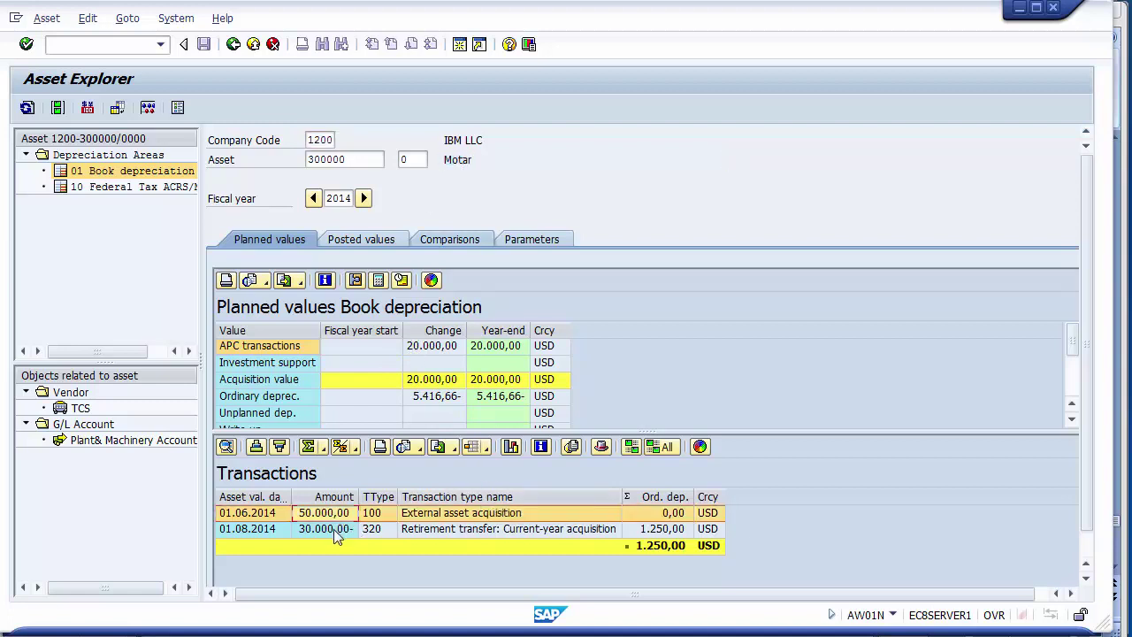
{"action": "left_click", "coordinate": [316, 529]}
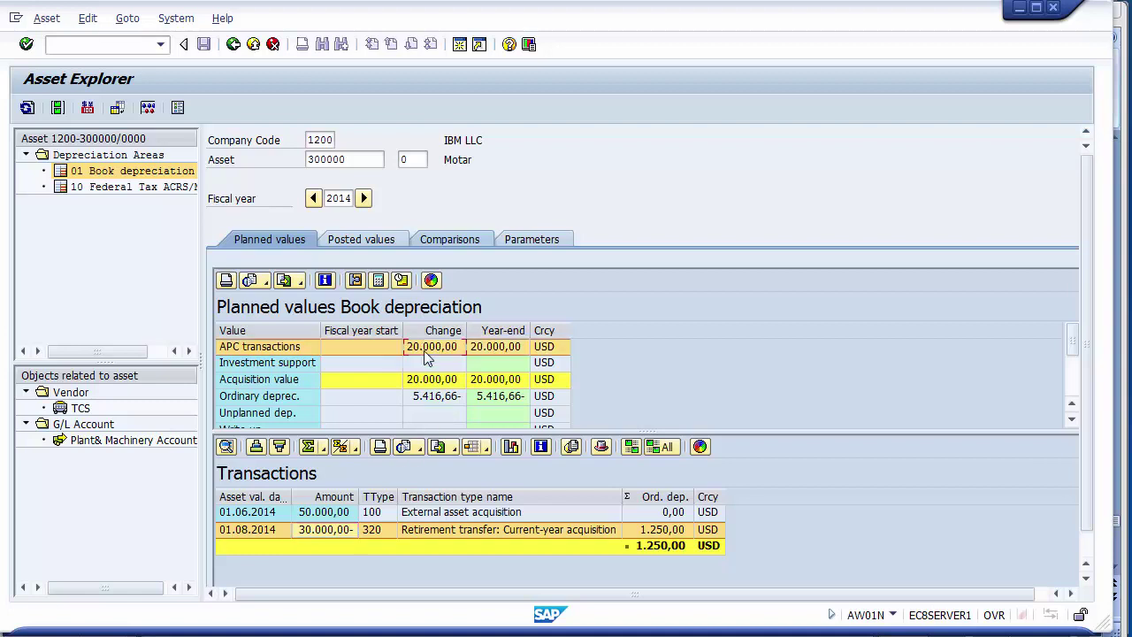
{"action": "left_click", "coordinate": [430, 385]}
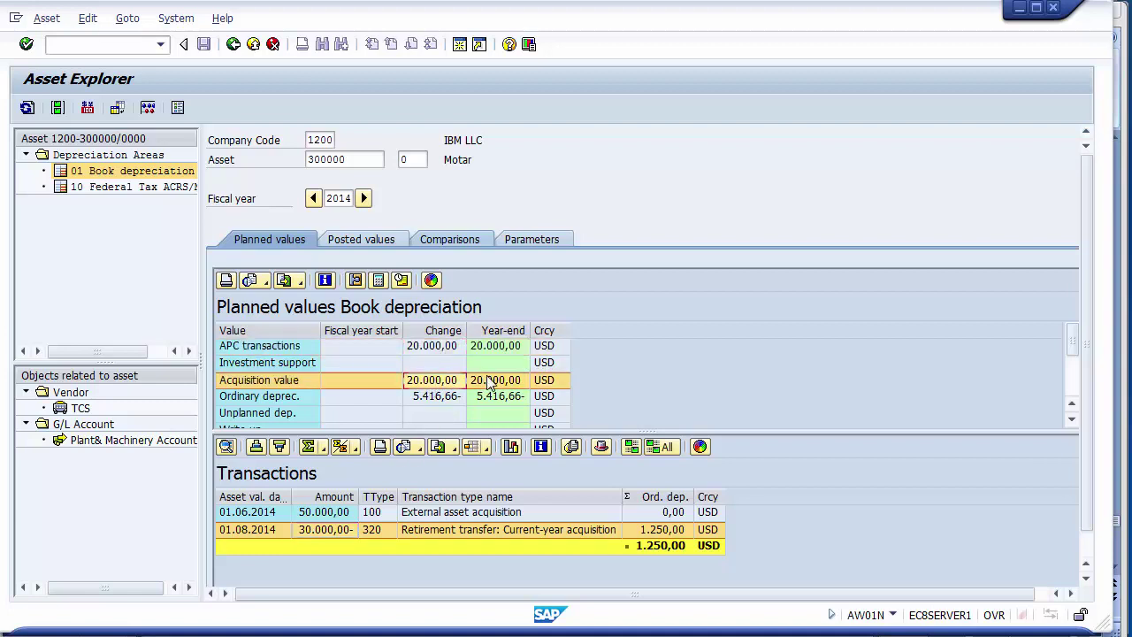
{"action": "left_click", "coordinate": [488, 349]}
{"action": "left_click", "coordinate": [446, 350]}
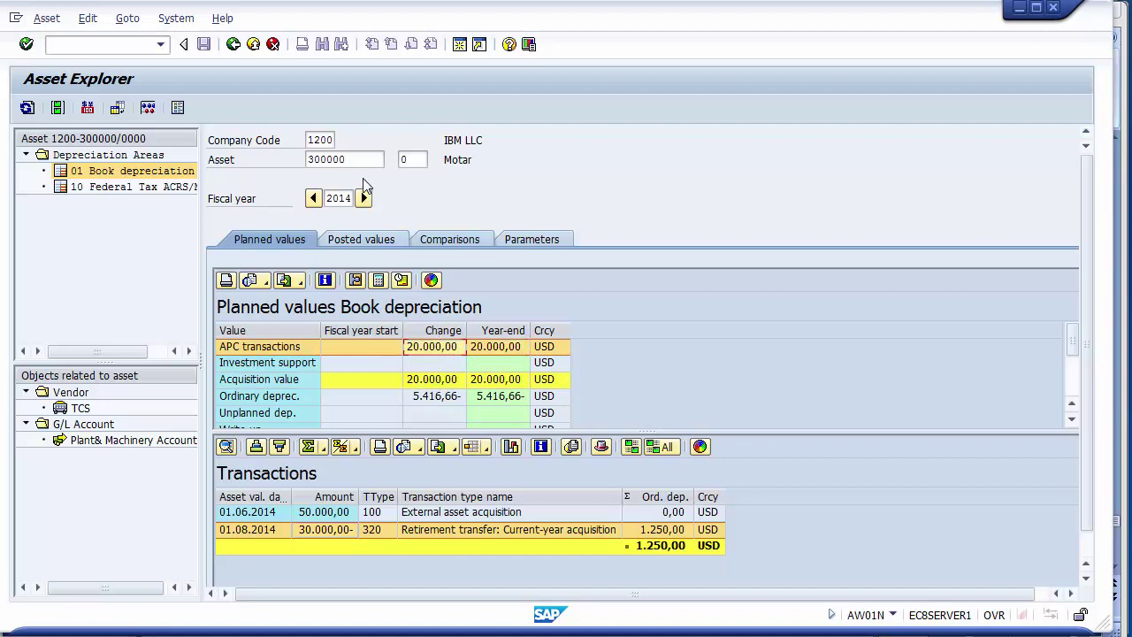
Display asset 300001 (Generator) and check its transfer transaction and planned APC value.
{"action": "left_click", "coordinate": [342, 160]}
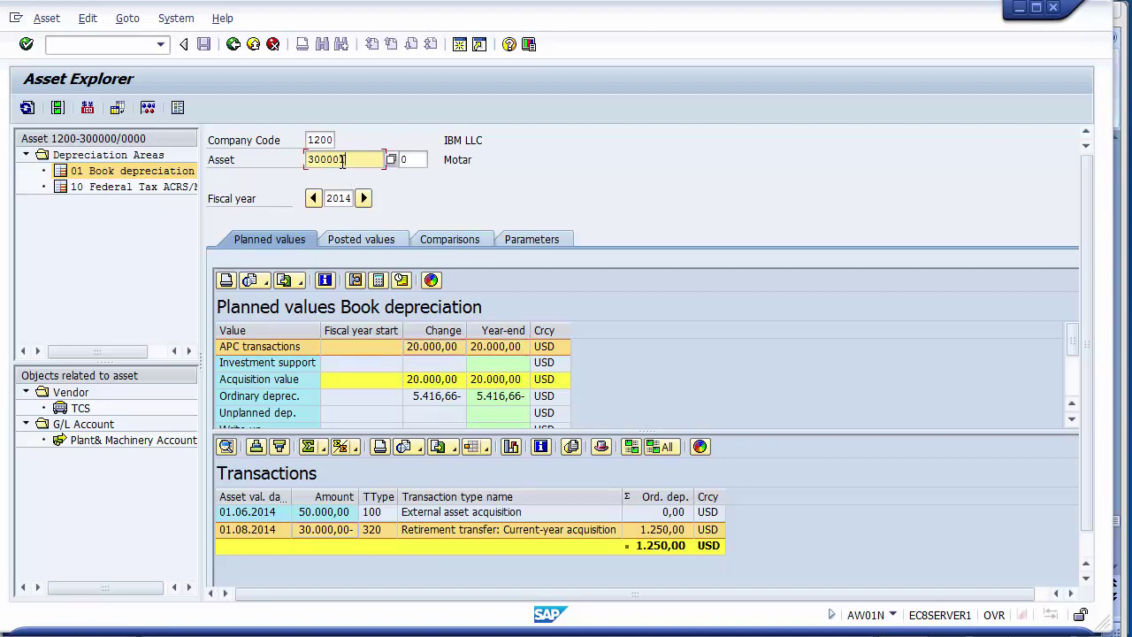
{"action": "type", "text": "1"}
{"action": "key", "text": "Return"}
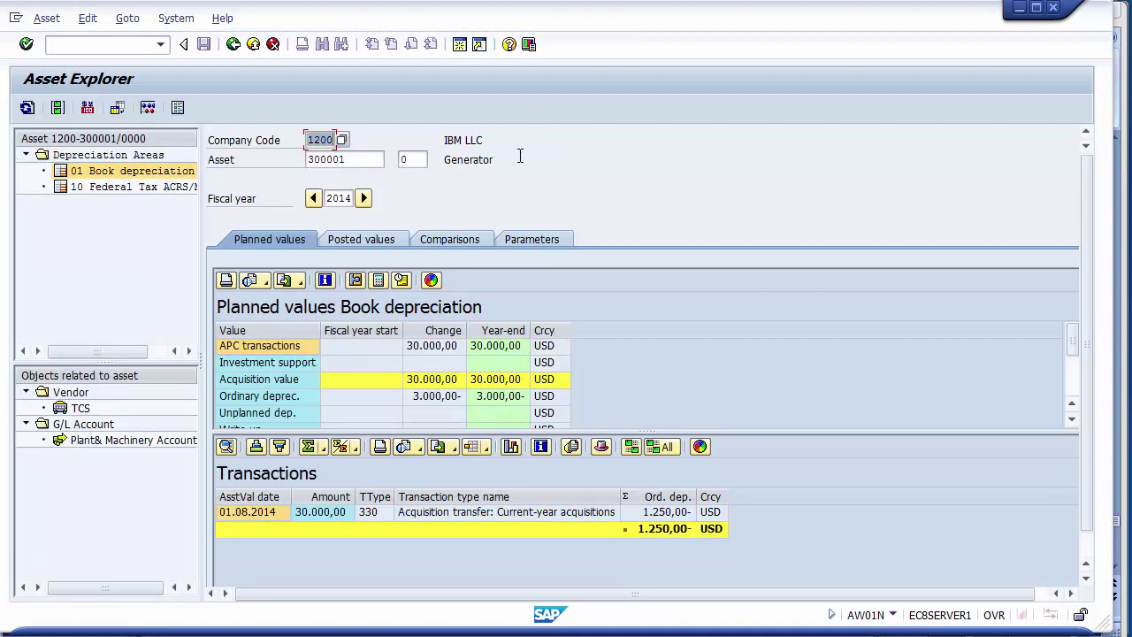
{"action": "left_click", "coordinate": [324, 517]}
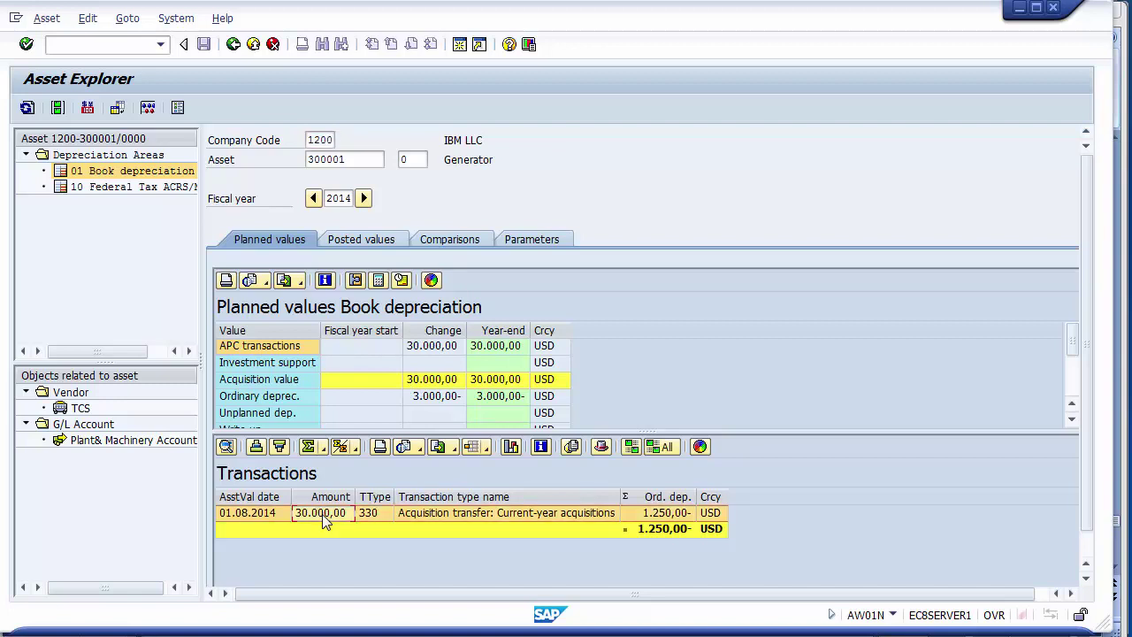
{"action": "left_click", "coordinate": [417, 351]}
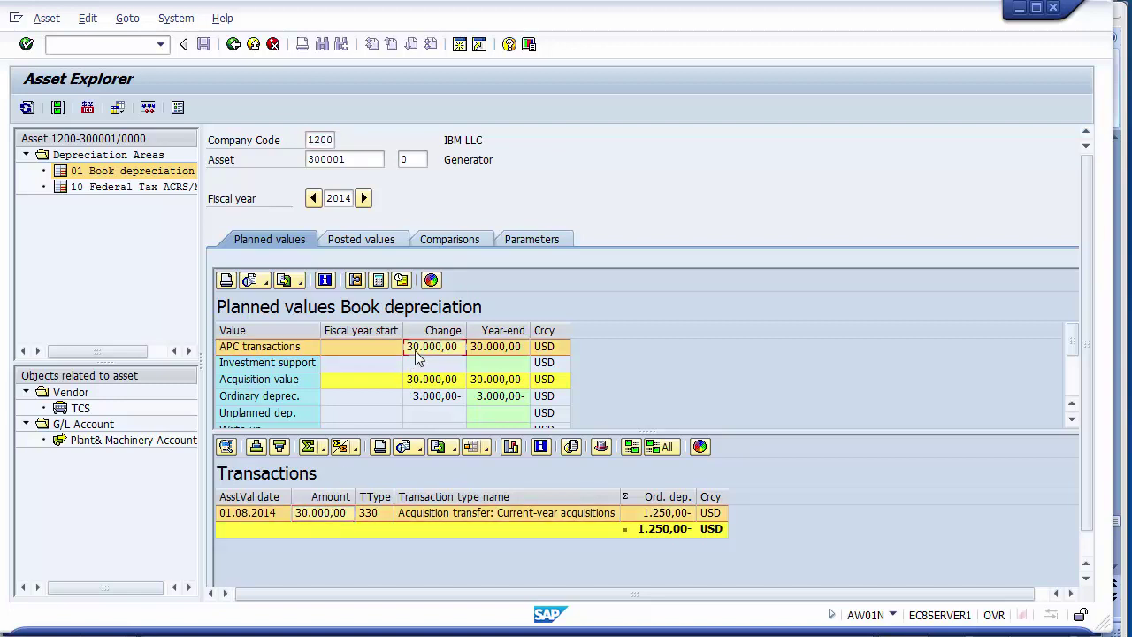
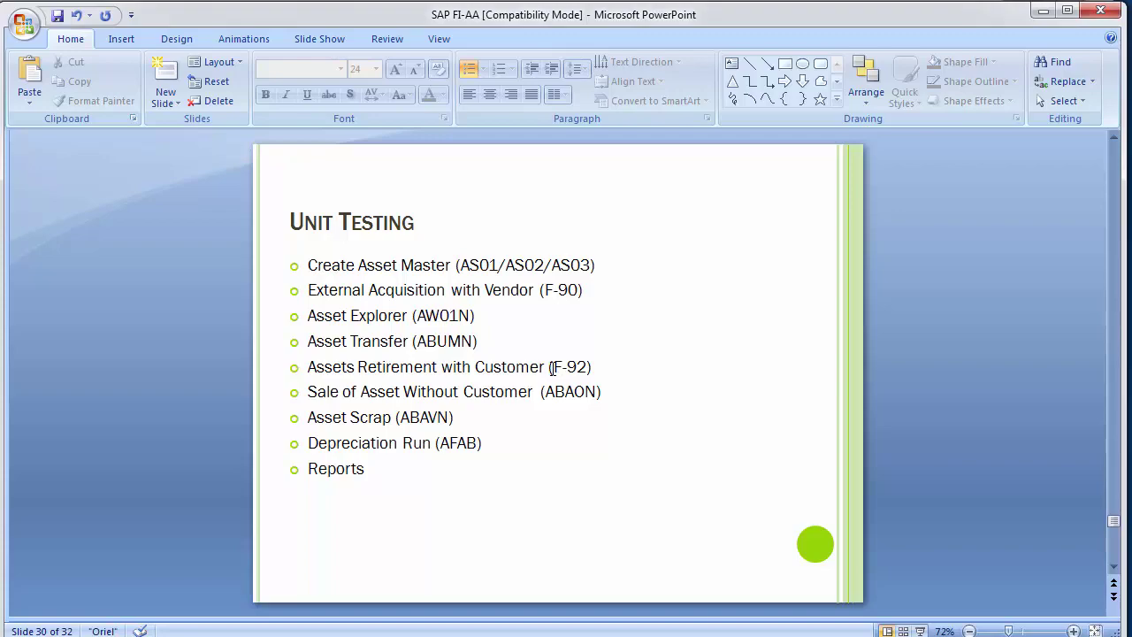
Switch from the unit testing slide to SAP and start asset retirement with customer, transaction F-92.
{"action": "left_click", "coordinate": [410, 553]}
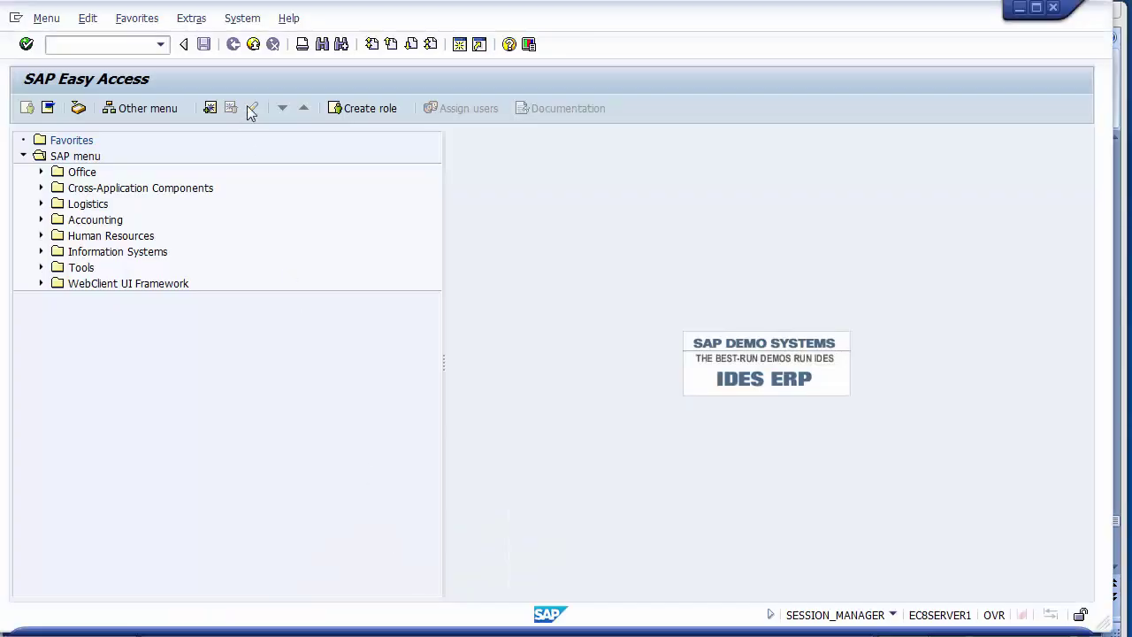
{"action": "left_click", "coordinate": [105, 47]}
{"action": "type", "text": "F-92"}
{"action": "key", "text": "Return"}
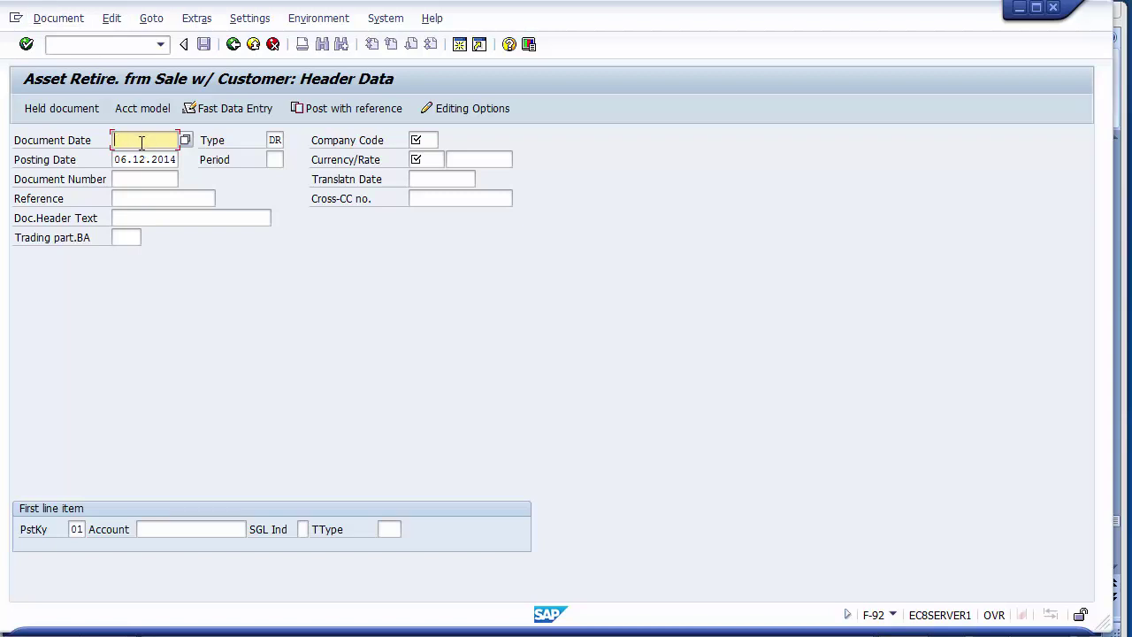
Fill in the retirement header with document date 06122014, company code 1200 and currency USD.
{"action": "type", "text": "06122014"}
{"action": "key", "text": "Tab"}
{"action": "key", "text": "Return"}
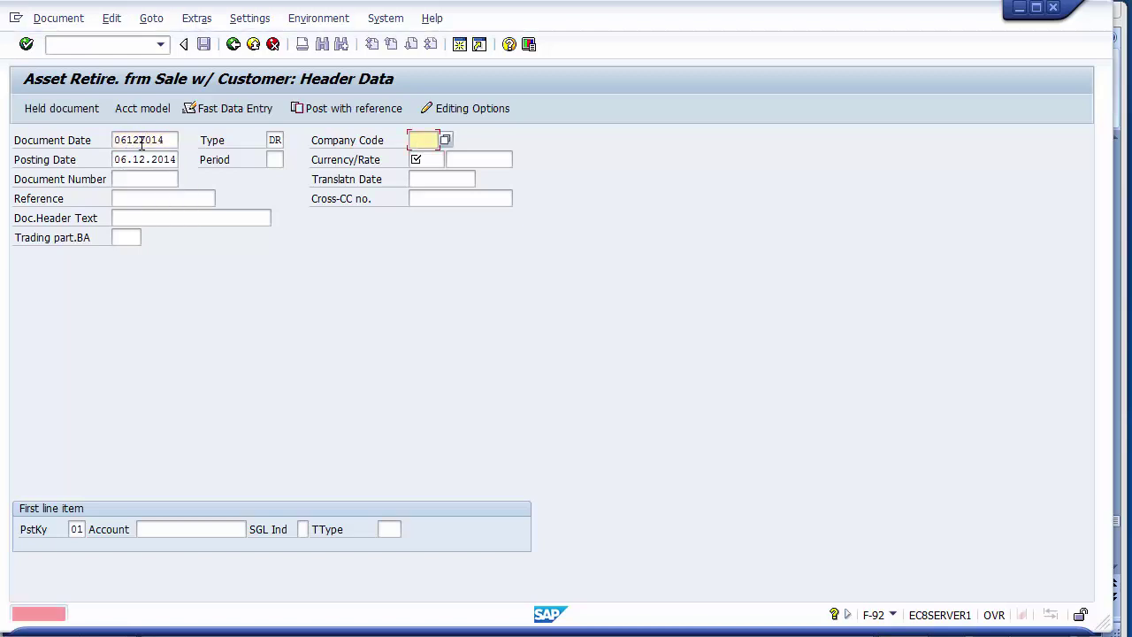
{"action": "type", "text": "1200"}
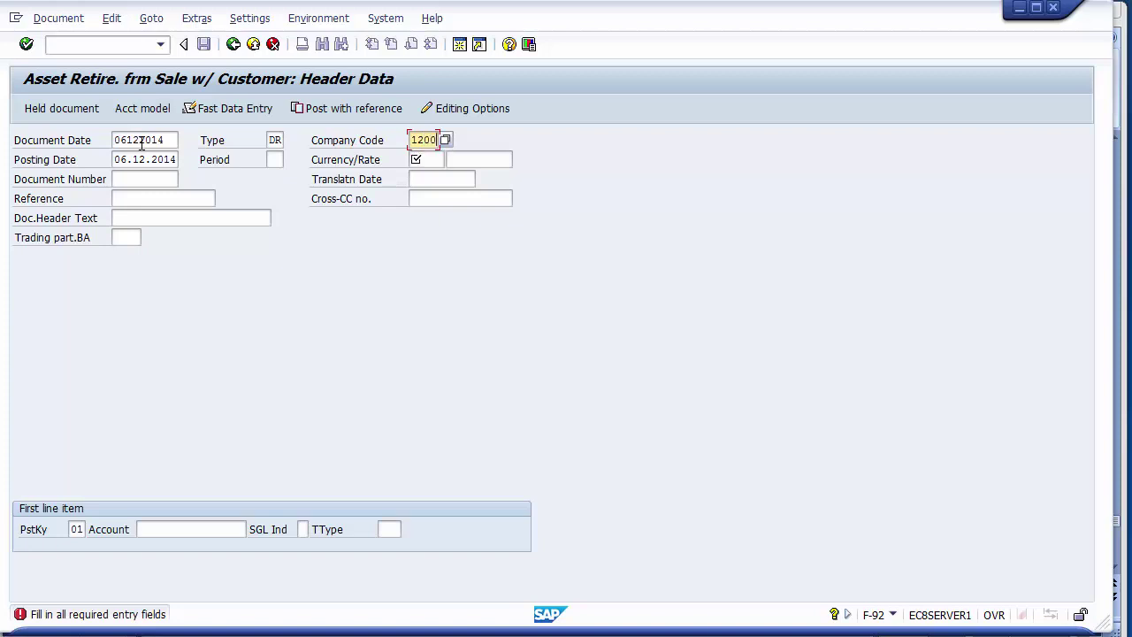
{"action": "key", "text": "Tab"}
{"action": "key", "text": "Tab"}
{"action": "key", "text": "Tab"}
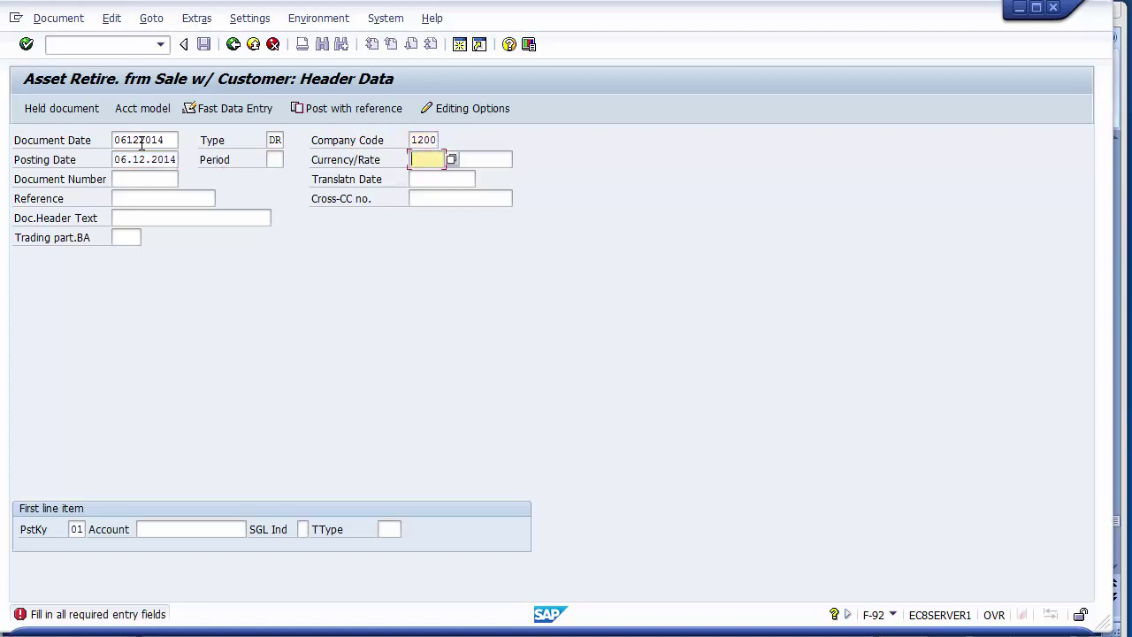
{"action": "type", "text": "USD"}
{"action": "key", "text": "Tab"}
{"action": "key", "text": "Tab"}
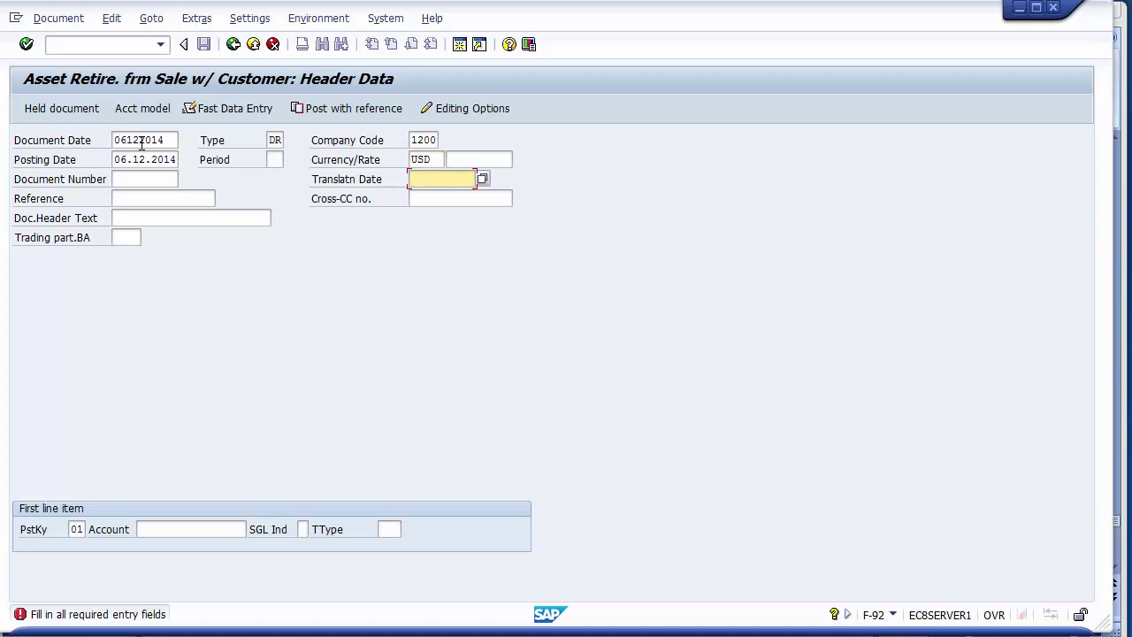
Enter Retirement as the document header text, leaving the reference blank.
{"action": "left_click", "coordinate": [117, 200]}
{"action": "left_click", "coordinate": [126, 217]}
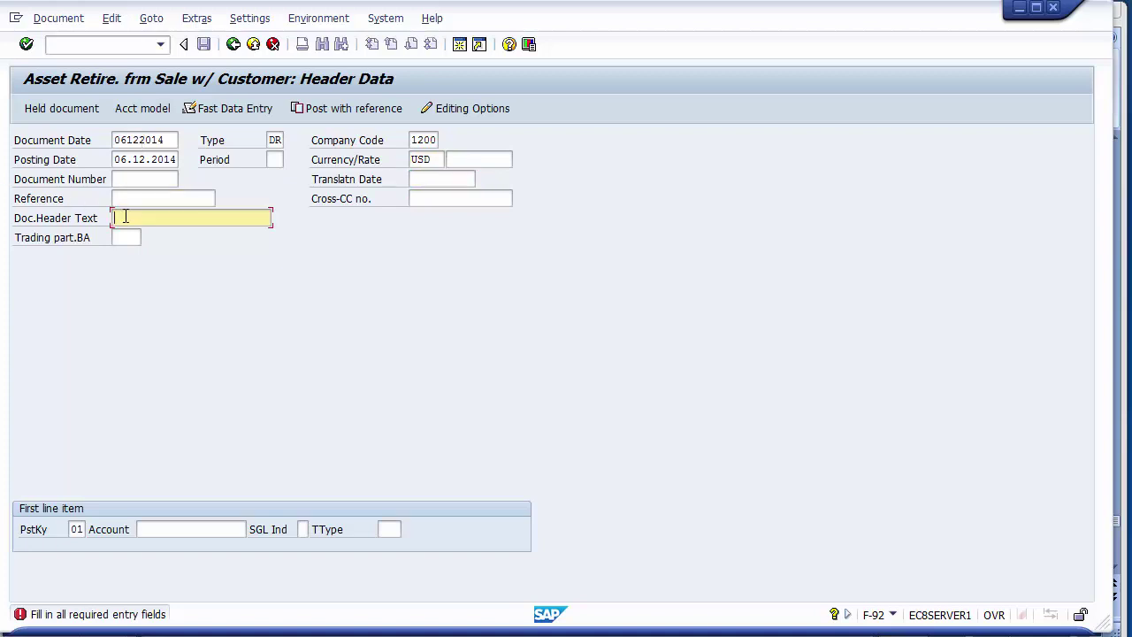
{"action": "type", "text": "Retirement"}
Look up the company code 1200 customers, choose Xerox LLC as the first line item's account, and continue to the customer item.
{"action": "left_click", "coordinate": [141, 529]}
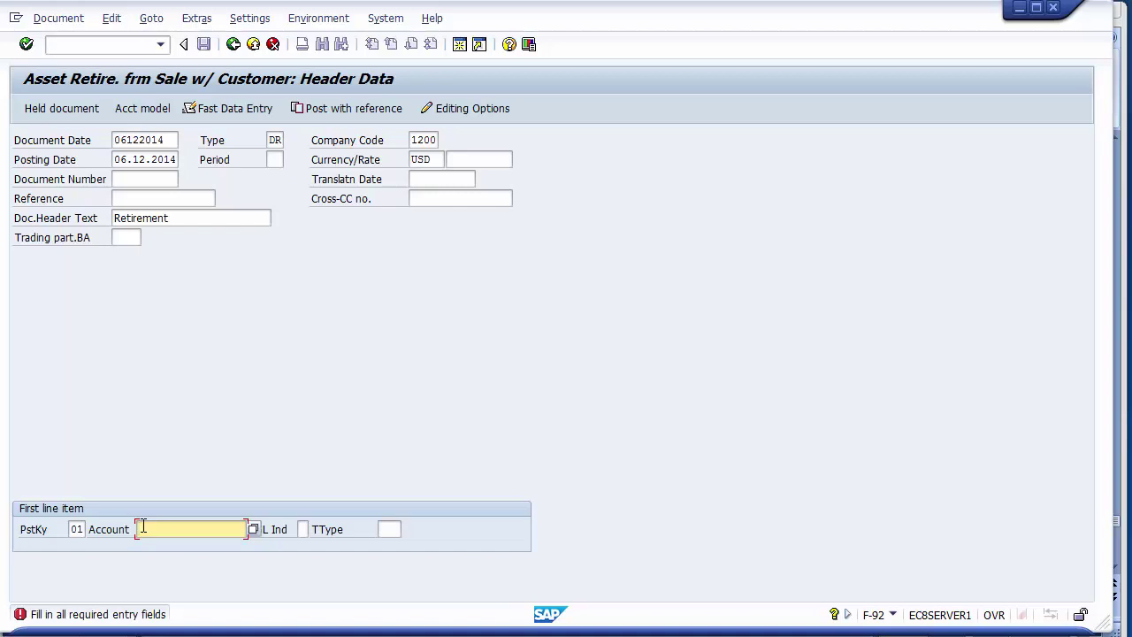
{"action": "left_click", "coordinate": [255, 536]}
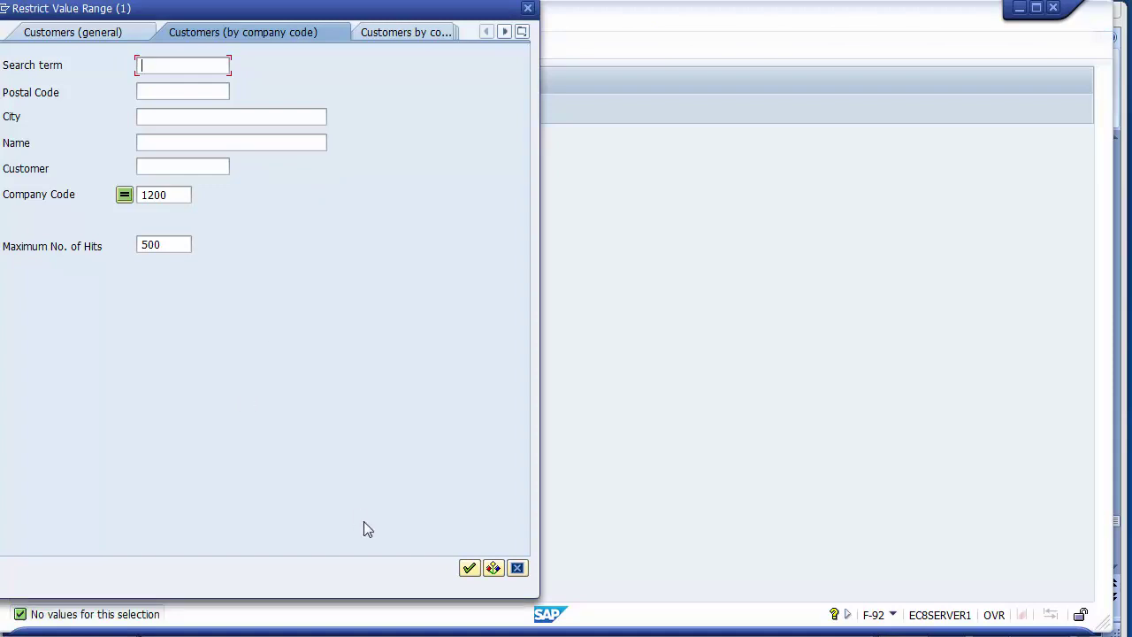
{"action": "left_click", "coordinate": [468, 568]}
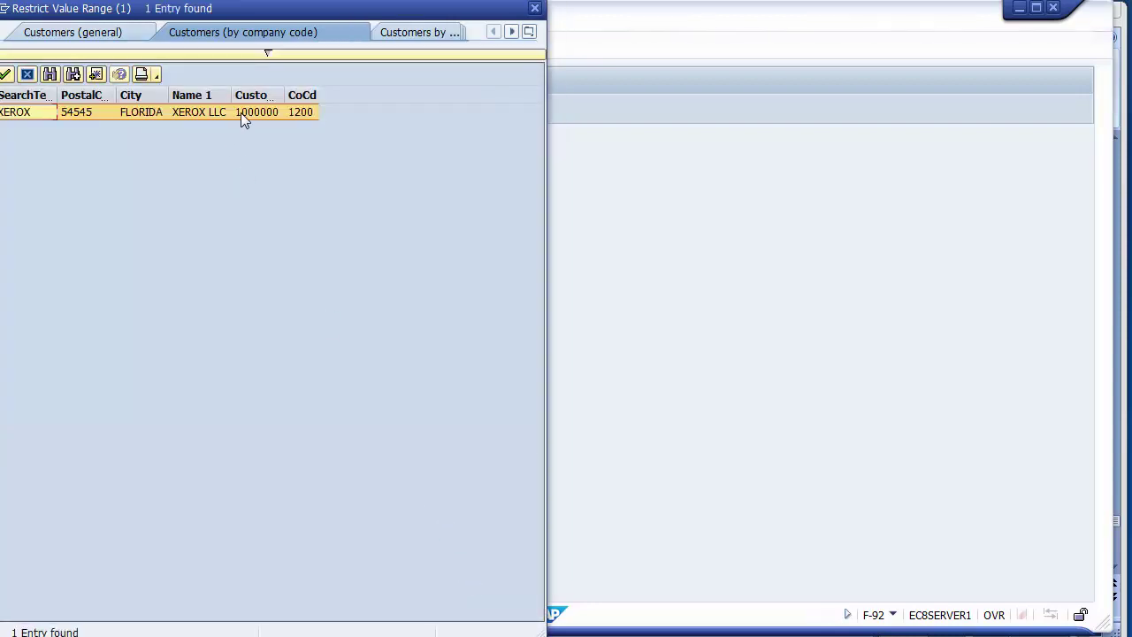
{"action": "double_click", "coordinate": [240, 113]}
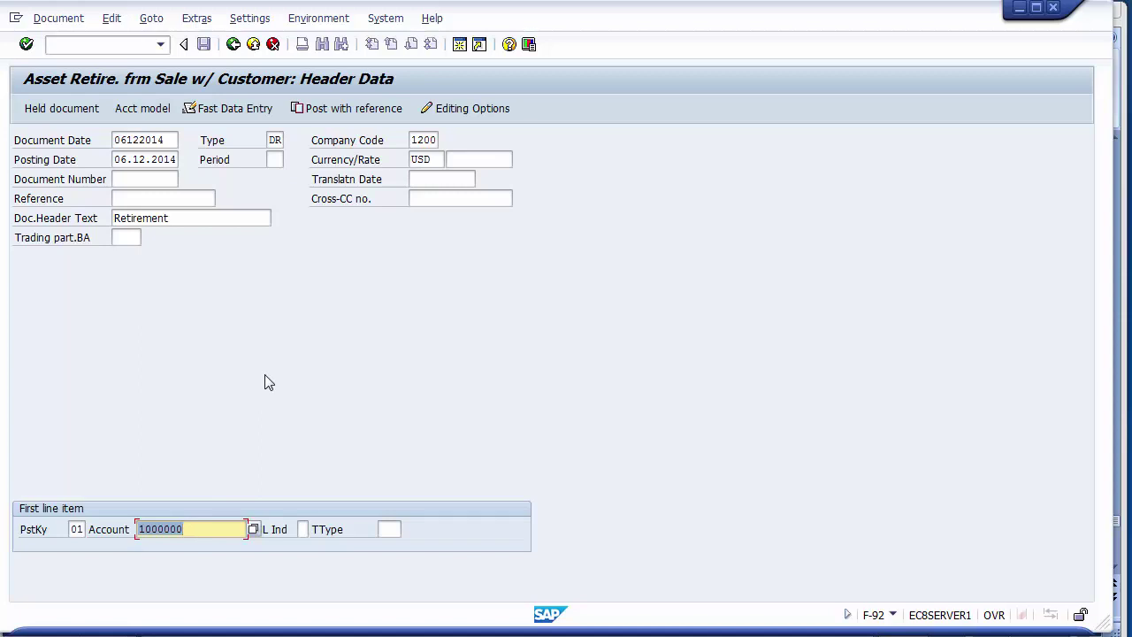
{"action": "key", "text": "Return"}
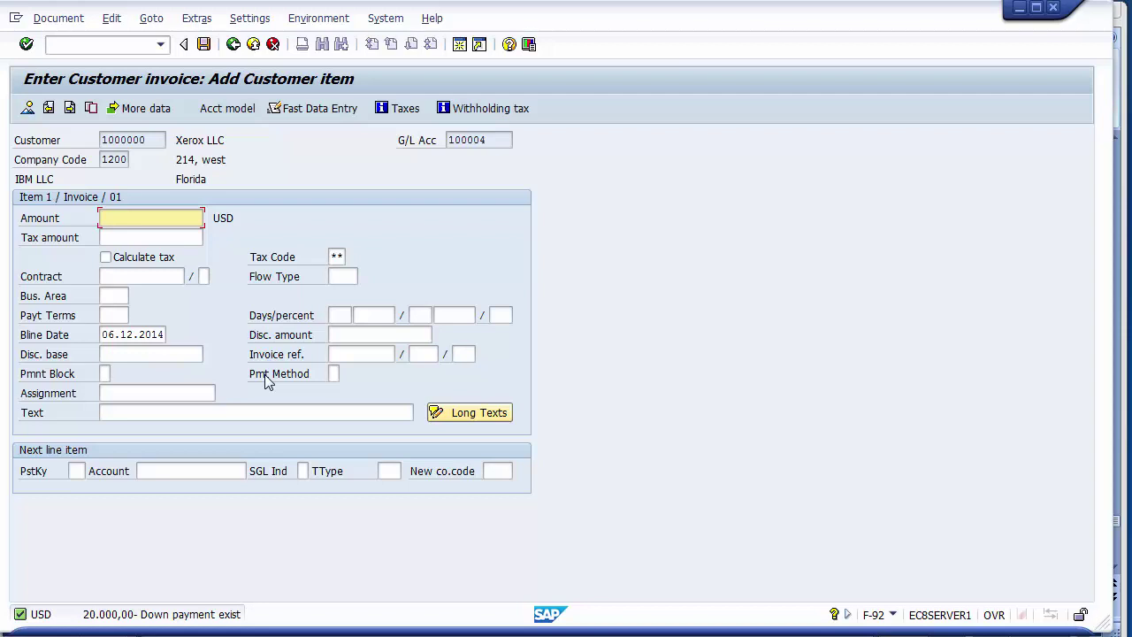
Open the Asset Explorer (AW01N) in a new session, keeping the retirement entry open.
{"action": "left_click", "coordinate": [97, 45]}
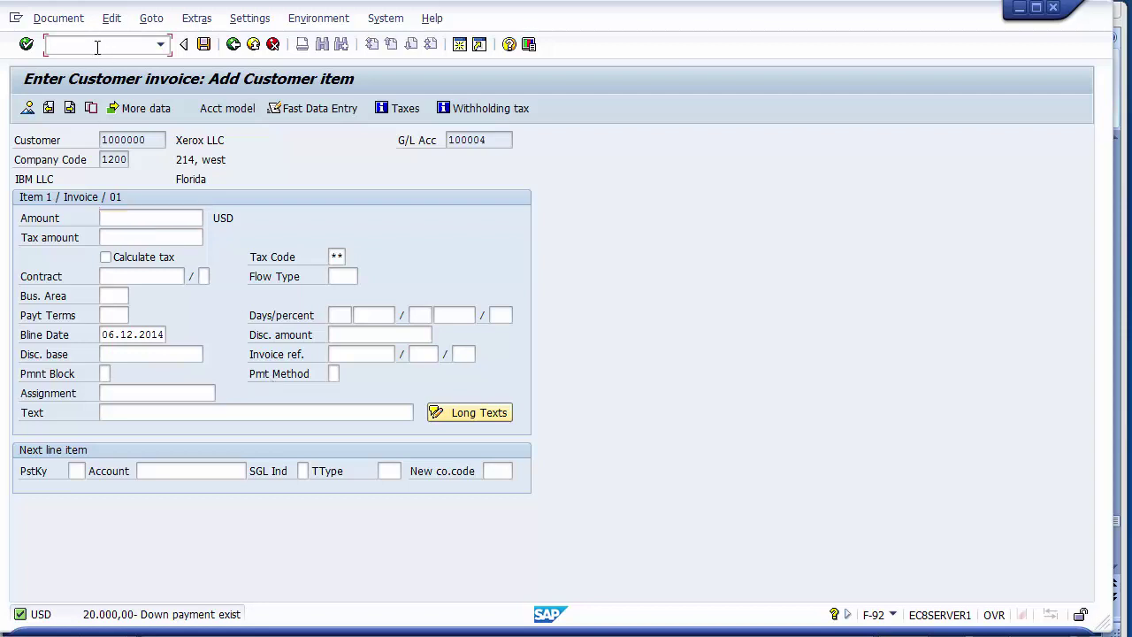
{"action": "type", "text": "/oaw01n"}
{"action": "key", "text": "Return"}
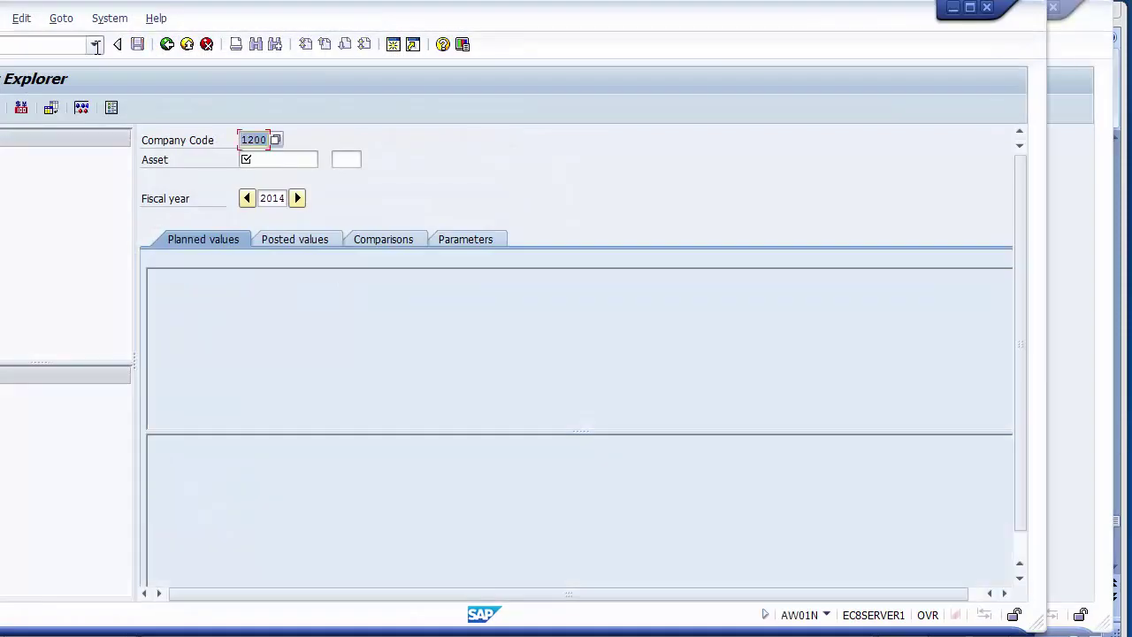
Display asset 300000 (Motar) for fiscal year 2014 and check its external acquisition and retirement transfer amounts.
{"action": "left_click", "coordinate": [261, 159]}
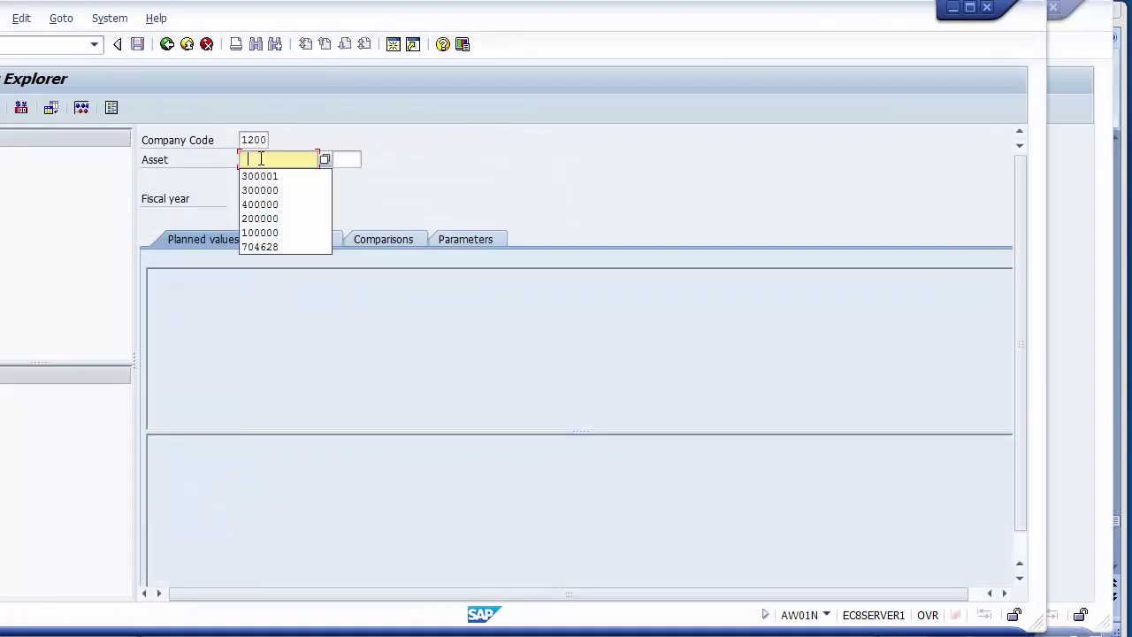
{"action": "key", "text": "Down"}
{"action": "key", "text": "Down"}
{"action": "key", "text": "Return"}
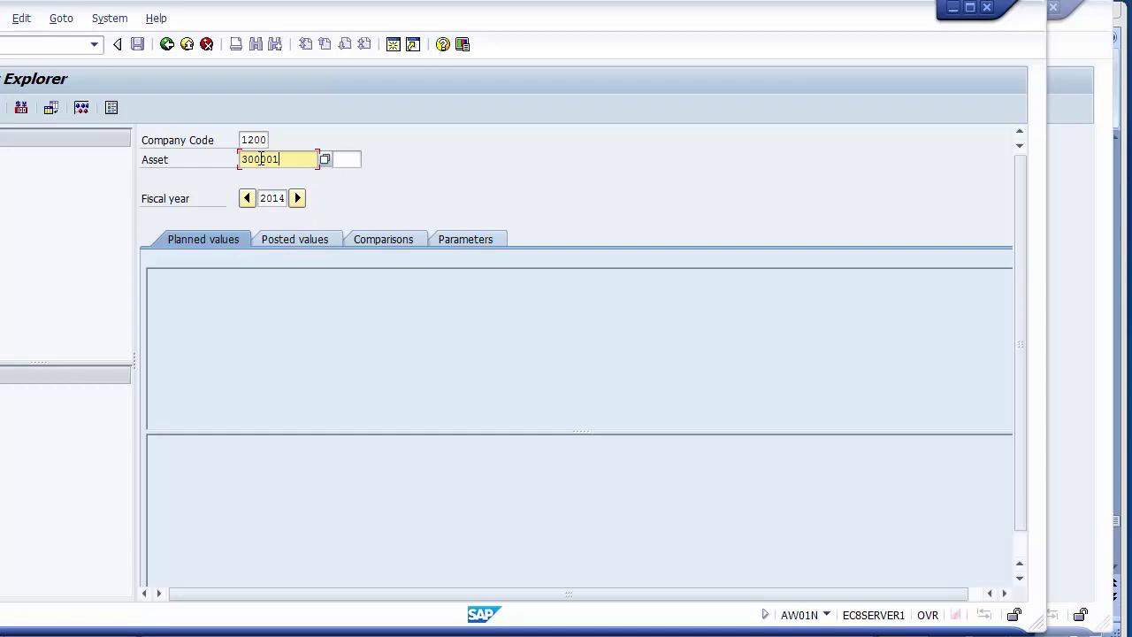
{"action": "key", "text": "Down"}
{"action": "key", "text": "Down"}
{"action": "key", "text": "Return"}
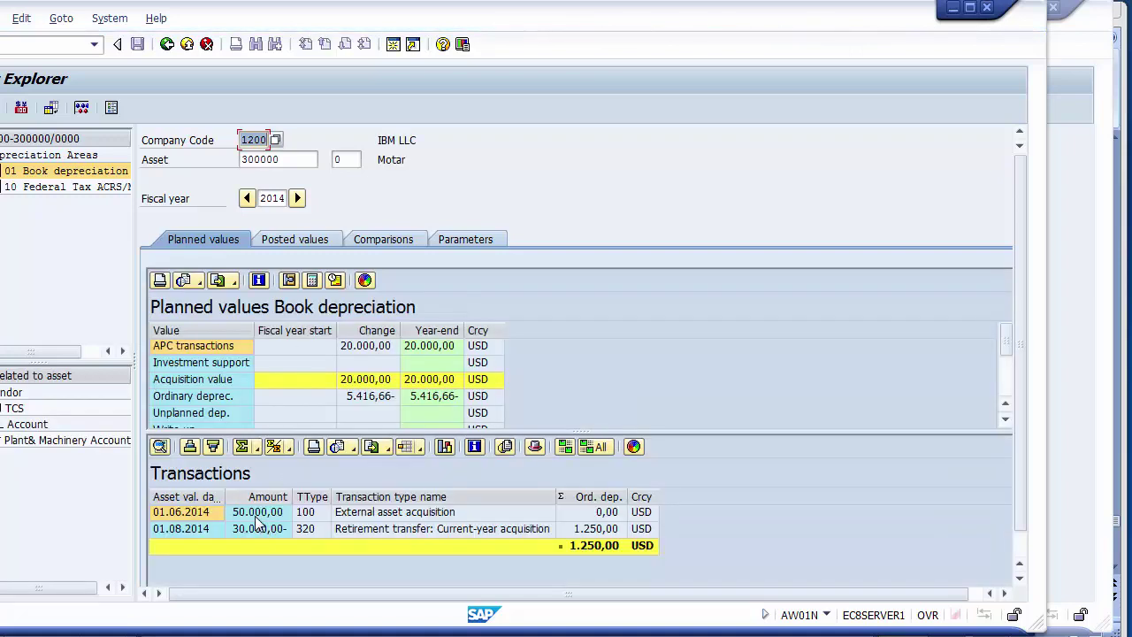
{"action": "left_click", "coordinate": [257, 517]}
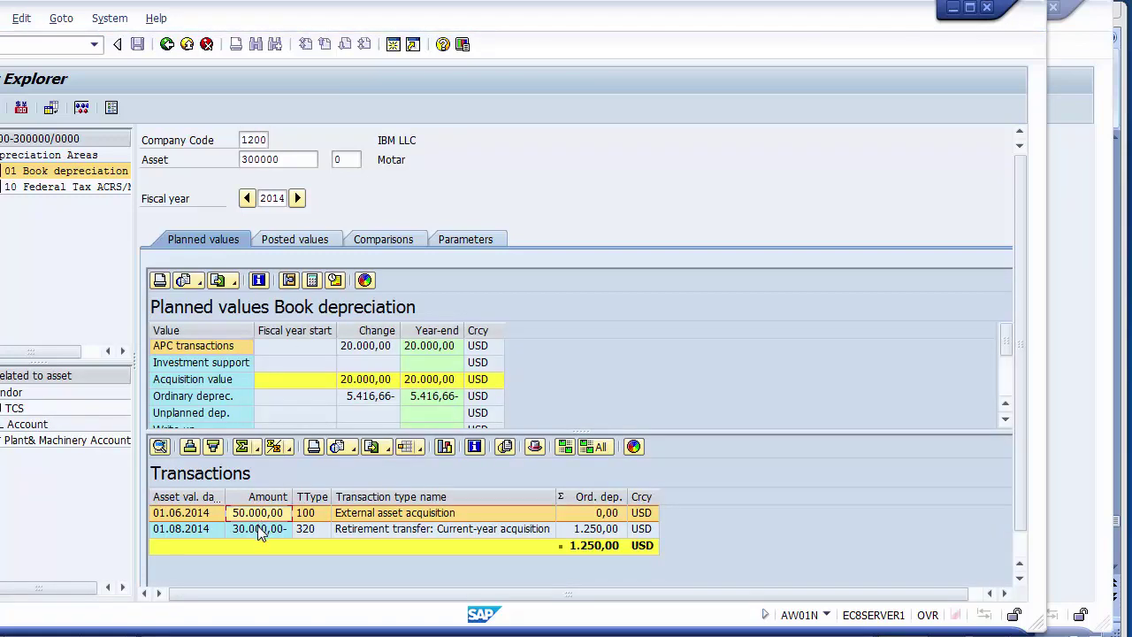
Check the Motar asset's retirement transfer in the Asset Explorer and return to the F-92 customer item.
{"action": "left_click", "coordinate": [260, 529]}
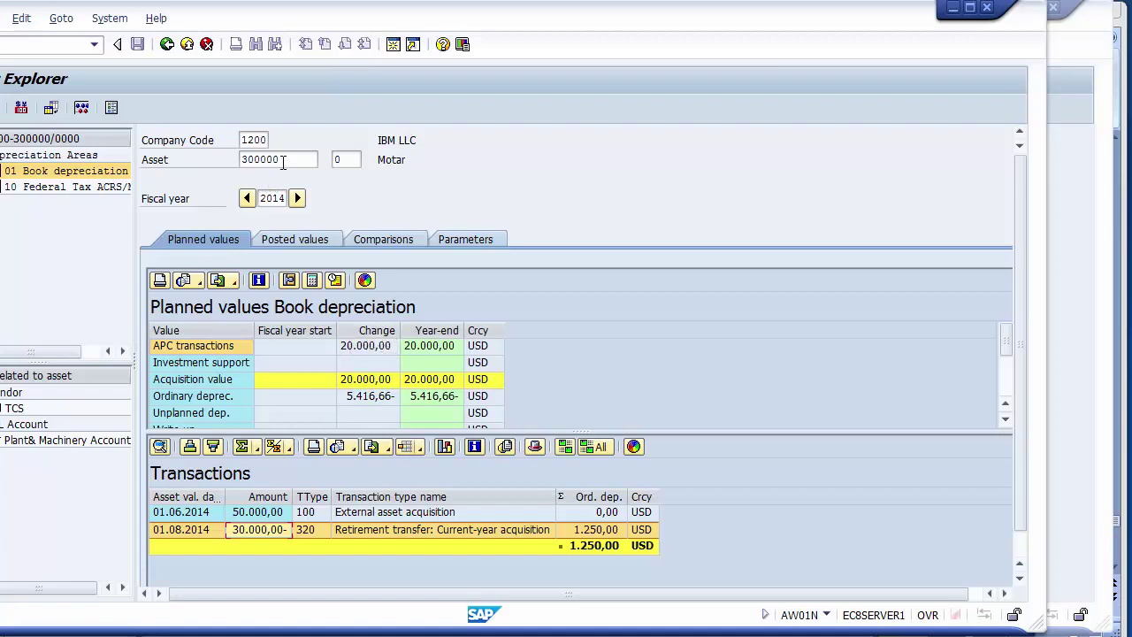
{"action": "left_click_drag", "start_coordinate": [286, 160], "coordinate": [224, 160]}
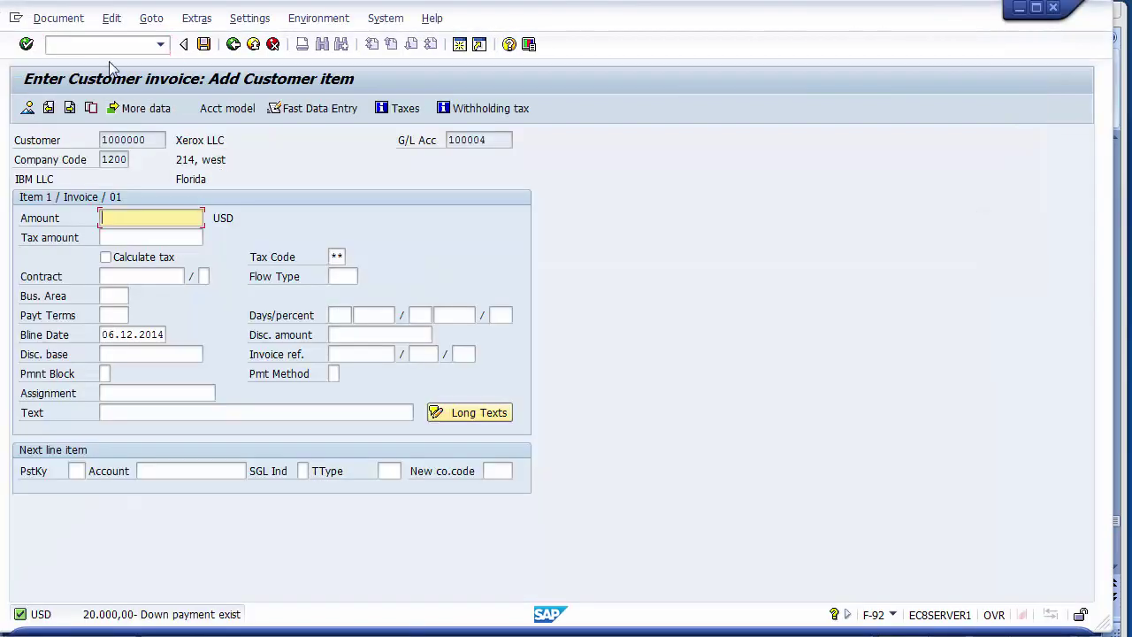
{"action": "key", "text": "alt+Tab"}
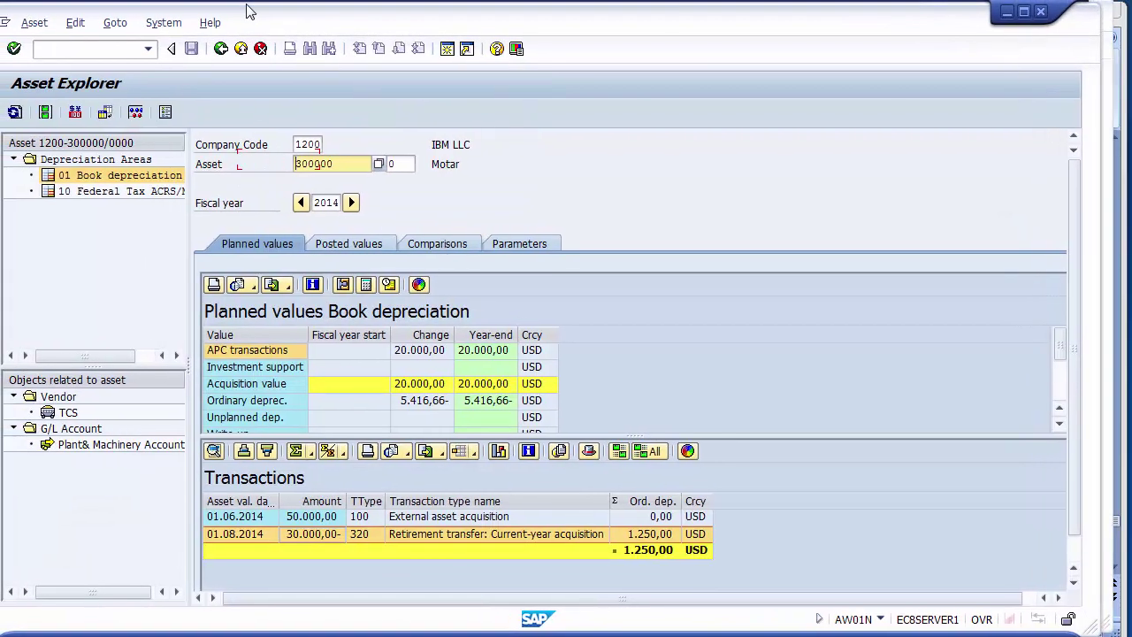
{"action": "key", "text": "alt+Tab"}
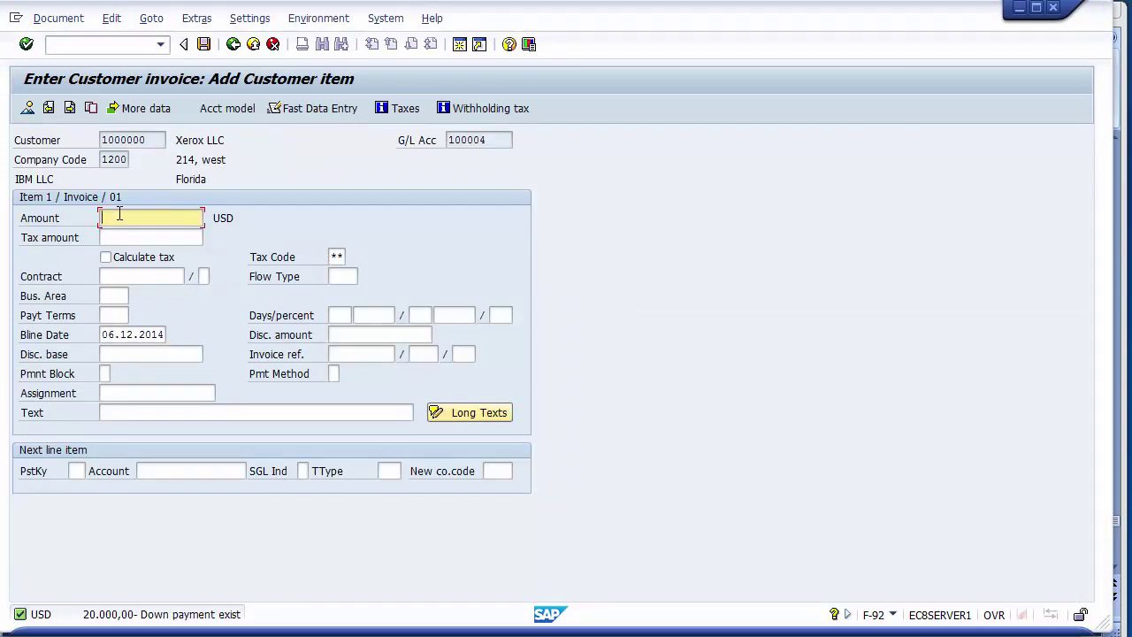
Set the customer item's amount to 10000 USD and its business area to 1210.
{"action": "type", "text": "10000"}
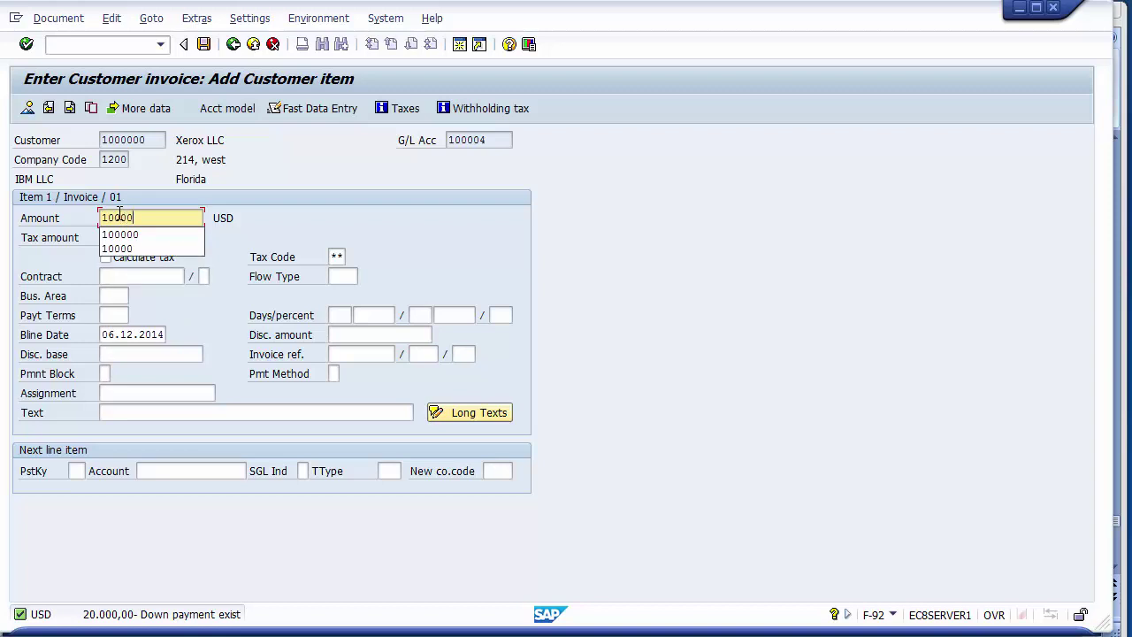
{"action": "left_click", "coordinate": [251, 256]}
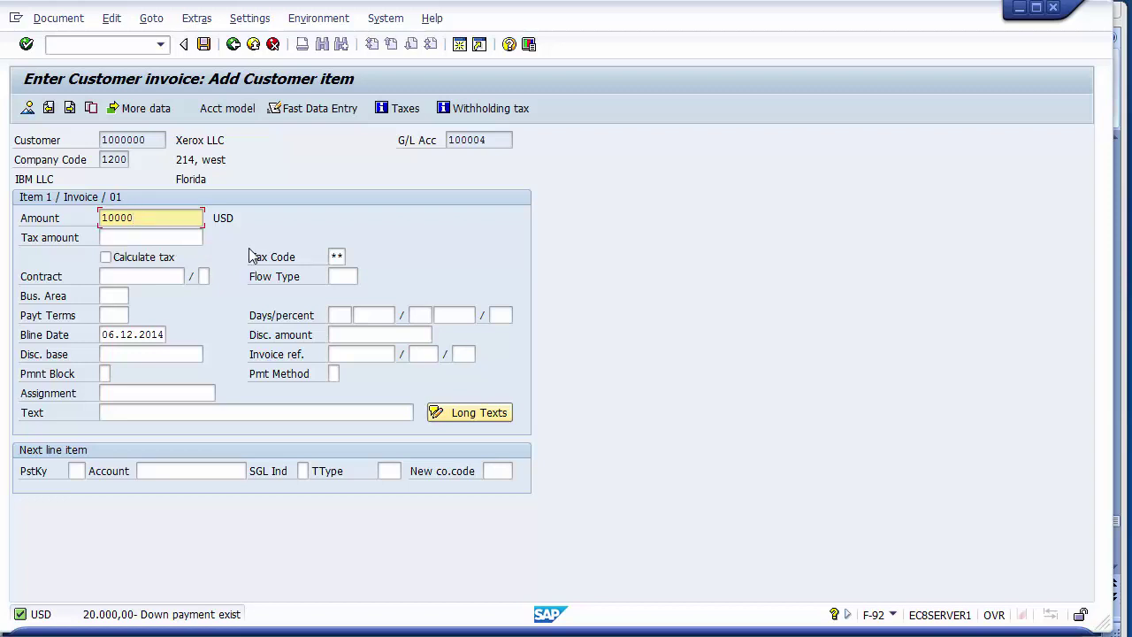
{"action": "left_click", "coordinate": [104, 300]}
{"action": "type", "text": "1210"}
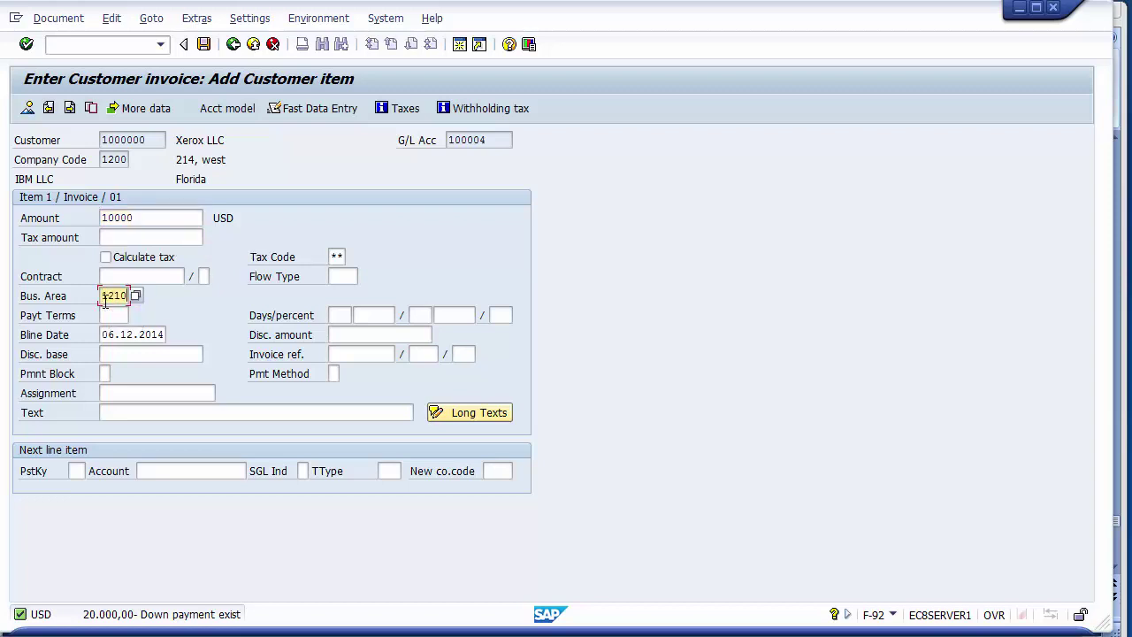
Enter Sold to Xerox LLC as the customer item's text, leaving the payment and assignment details as they are.
{"action": "key", "text": "Tab"}
{"action": "key", "text": "Tab"}
{"action": "key", "text": "Tab"}
{"action": "key", "text": "Tab"}
{"action": "key", "text": "Tab"}
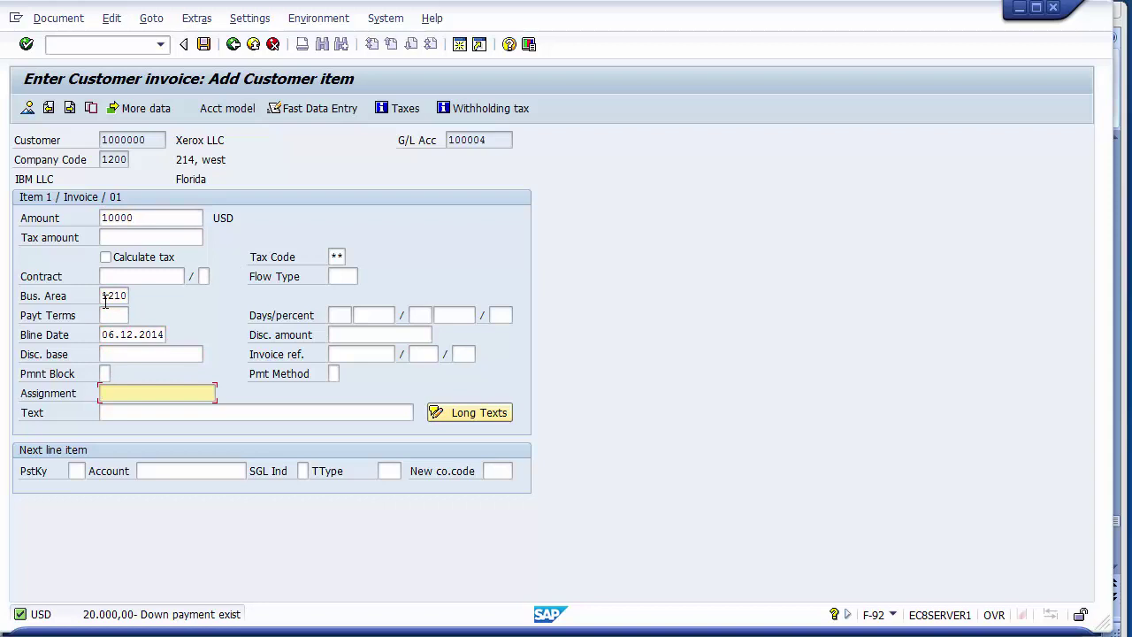
{"action": "key", "text": "Tab"}
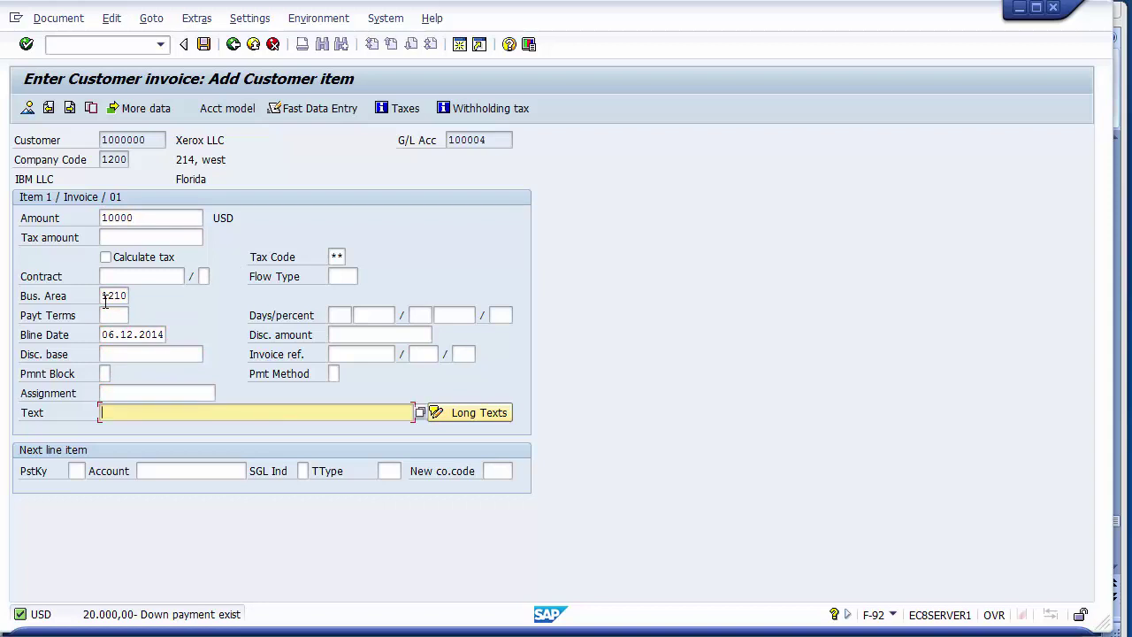
{"action": "type", "text": "Sold to Xerox LLC"}
Set the next line item to posting key 50 and look up the Sale of Assets Account as its G/L account.
{"action": "left_click", "coordinate": [78, 471]}
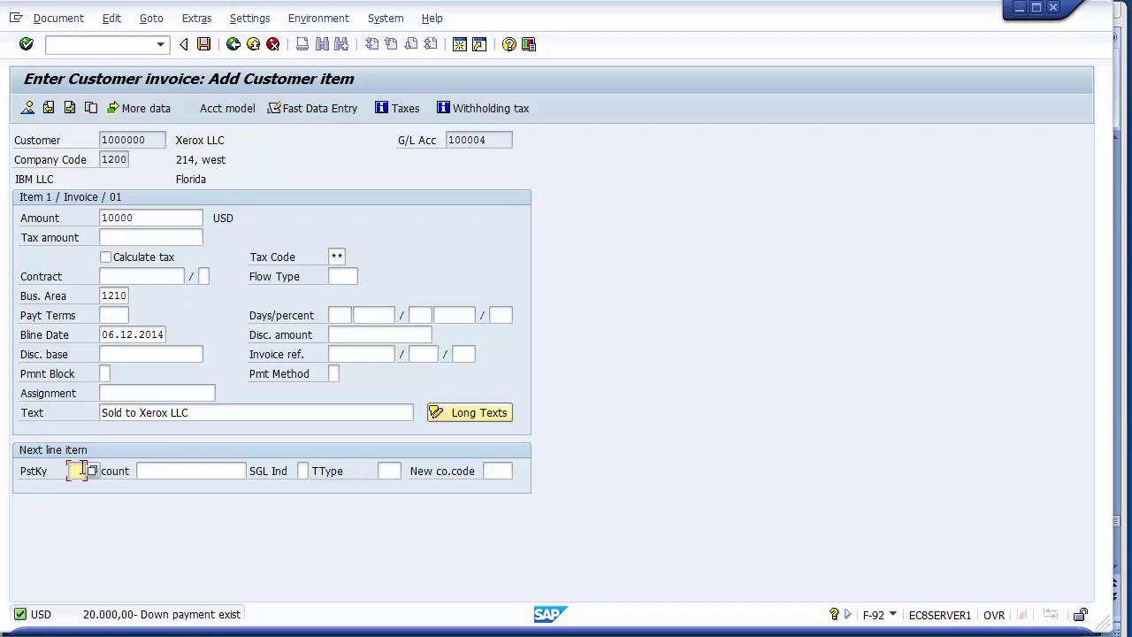
{"action": "type", "text": "50"}
{"action": "left_click", "coordinate": [154, 464]}
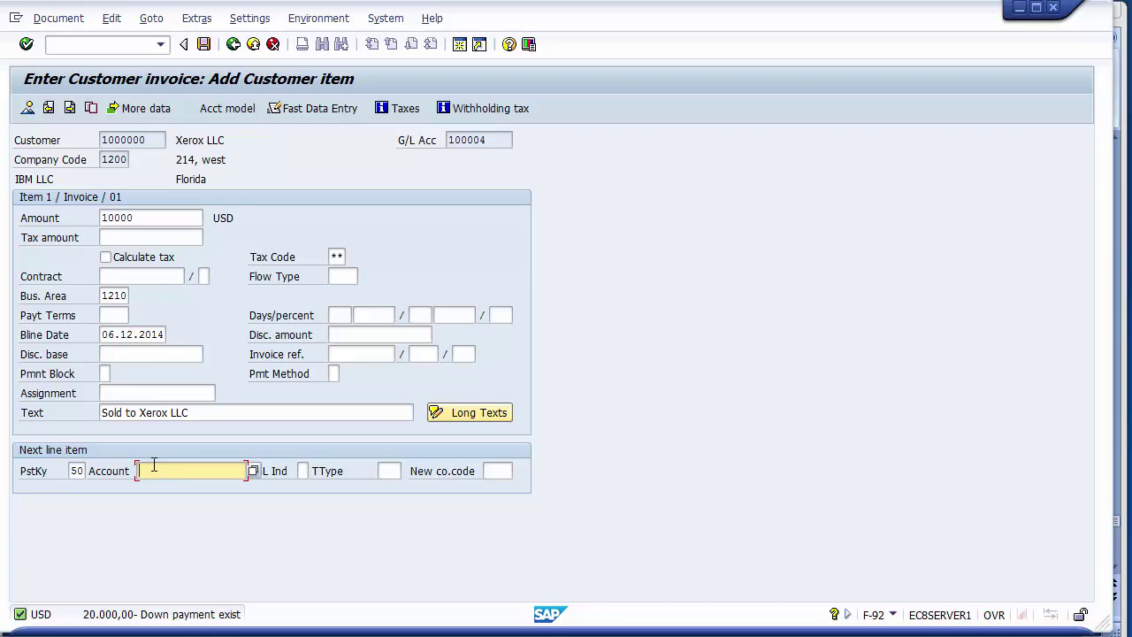
{"action": "key", "text": "F4"}
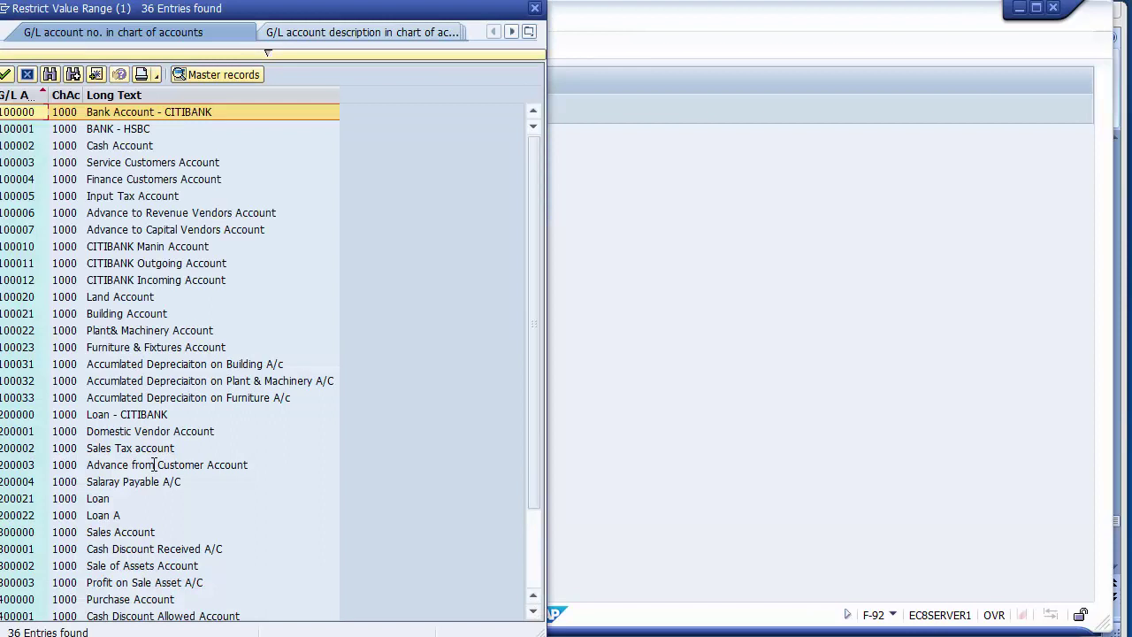
{"action": "key", "text": "Page_Down"}
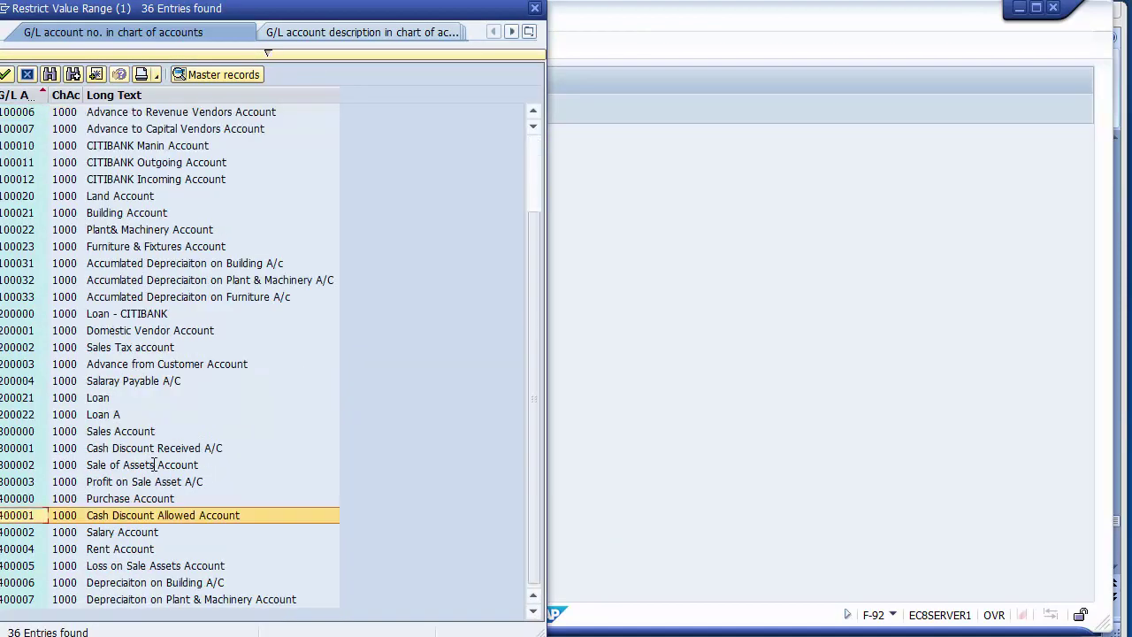
{"action": "key", "text": "Up"}
{"action": "key", "text": "Up"}
{"action": "key", "text": "Up"}
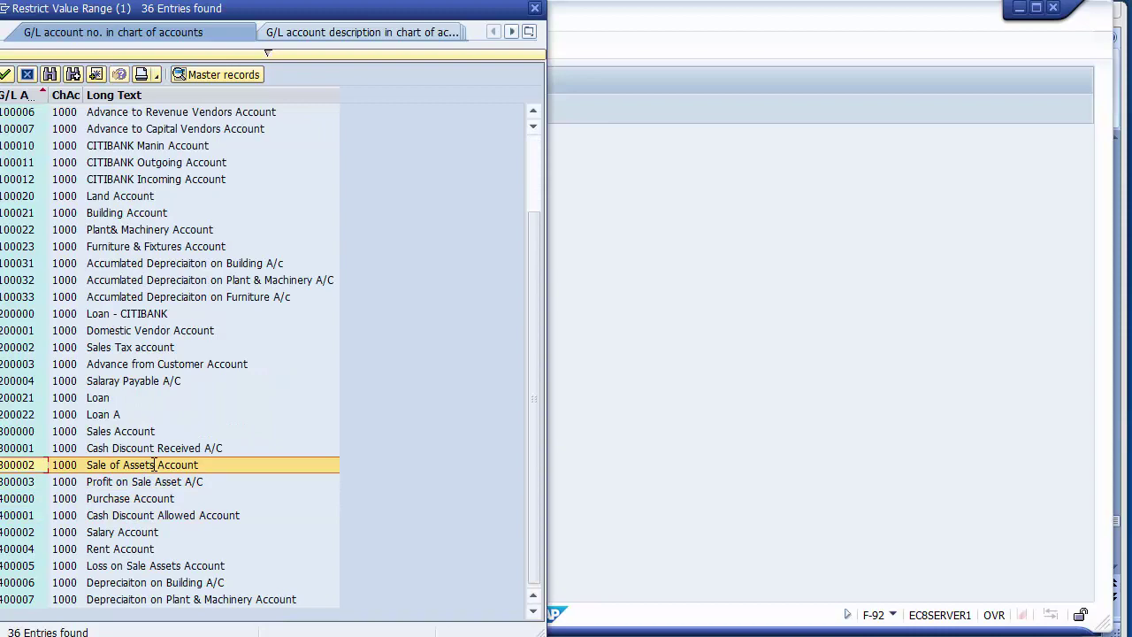
{"action": "key", "text": "Return"}
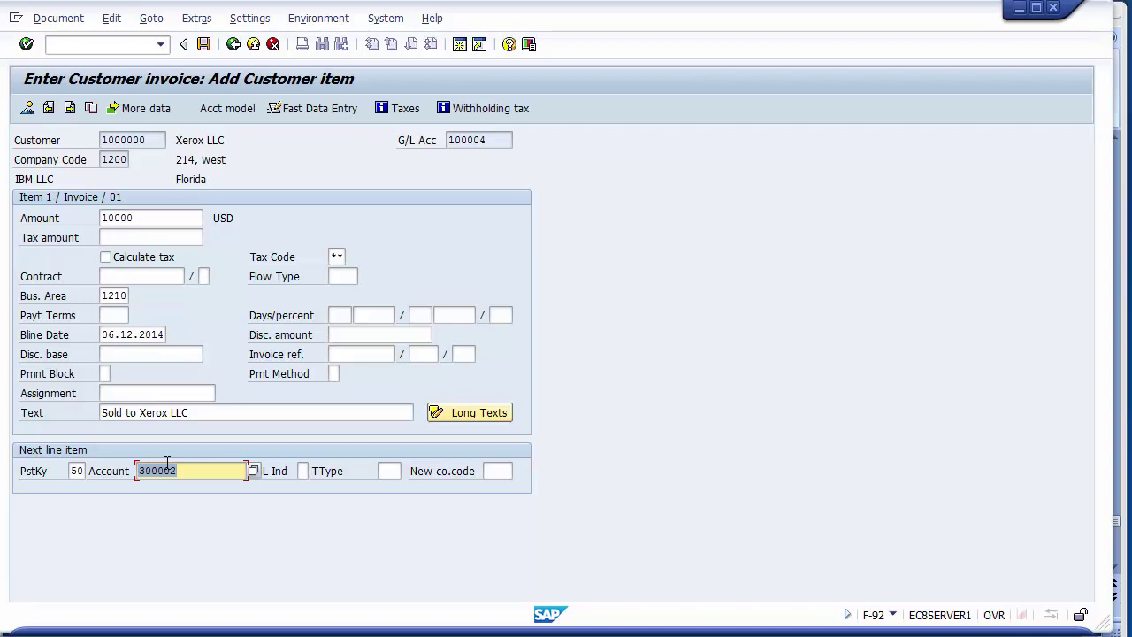
List the asset transaction types for the next line item and locate 260, Retirement of current-year acquis. with revenue.
{"action": "left_click", "coordinate": [390, 471]}
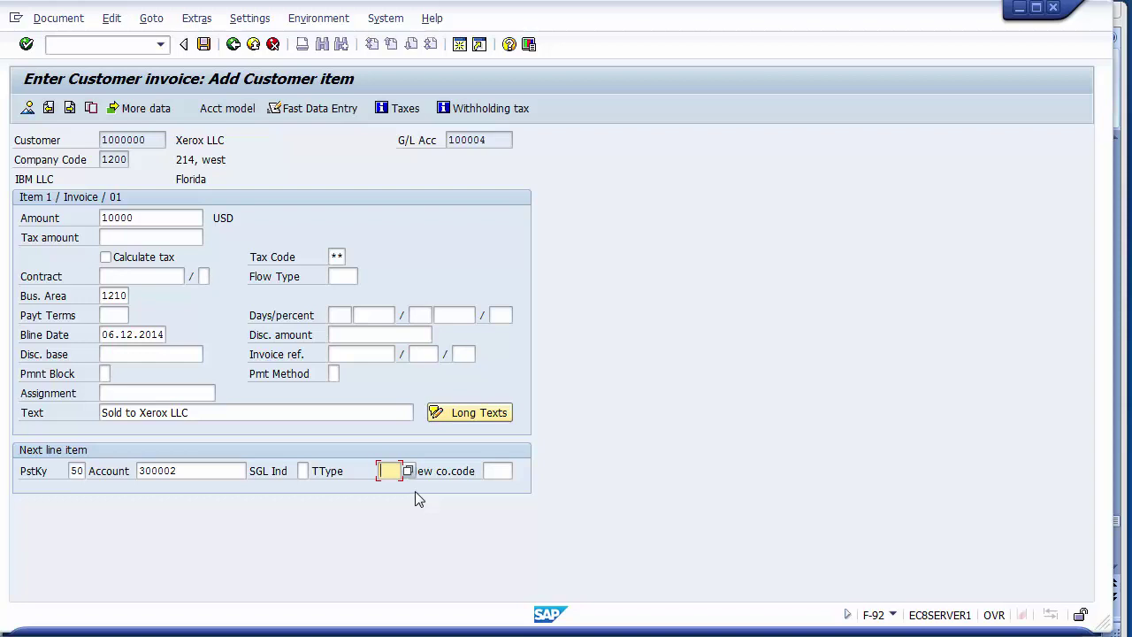
{"action": "left_click", "coordinate": [407, 473]}
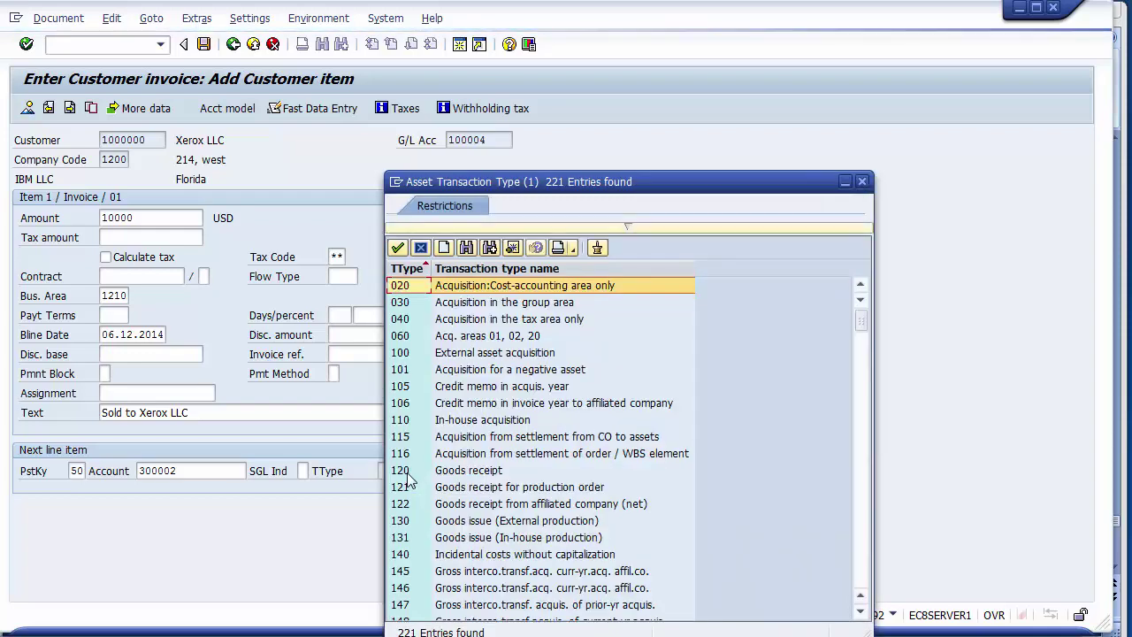
{"action": "left_click", "coordinate": [865, 557]}
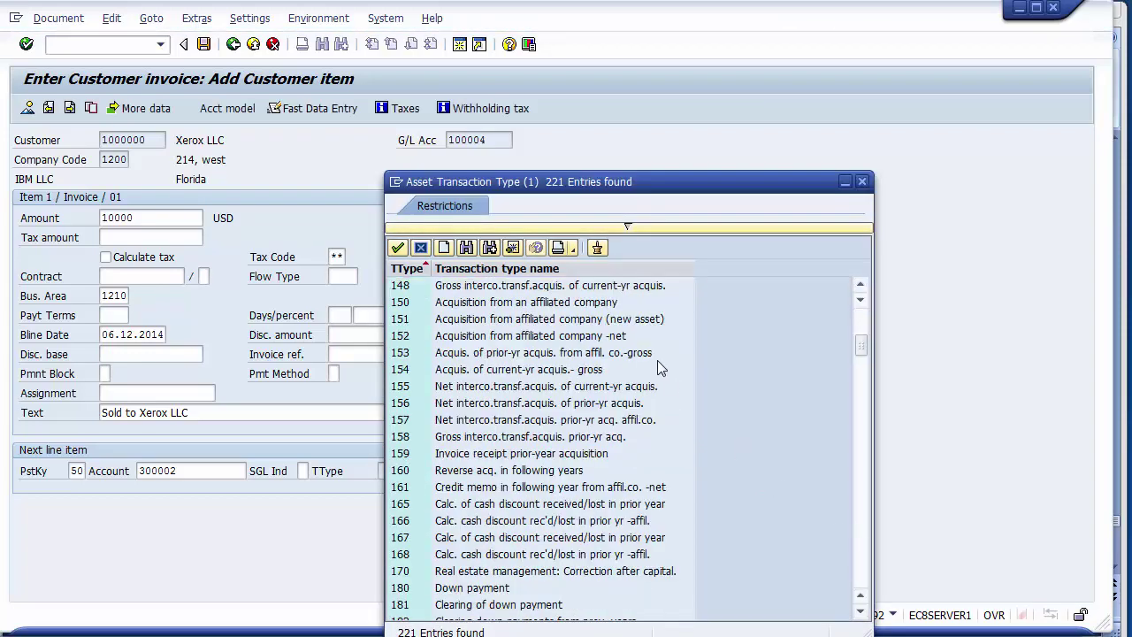
{"action": "left_click", "coordinate": [862, 573]}
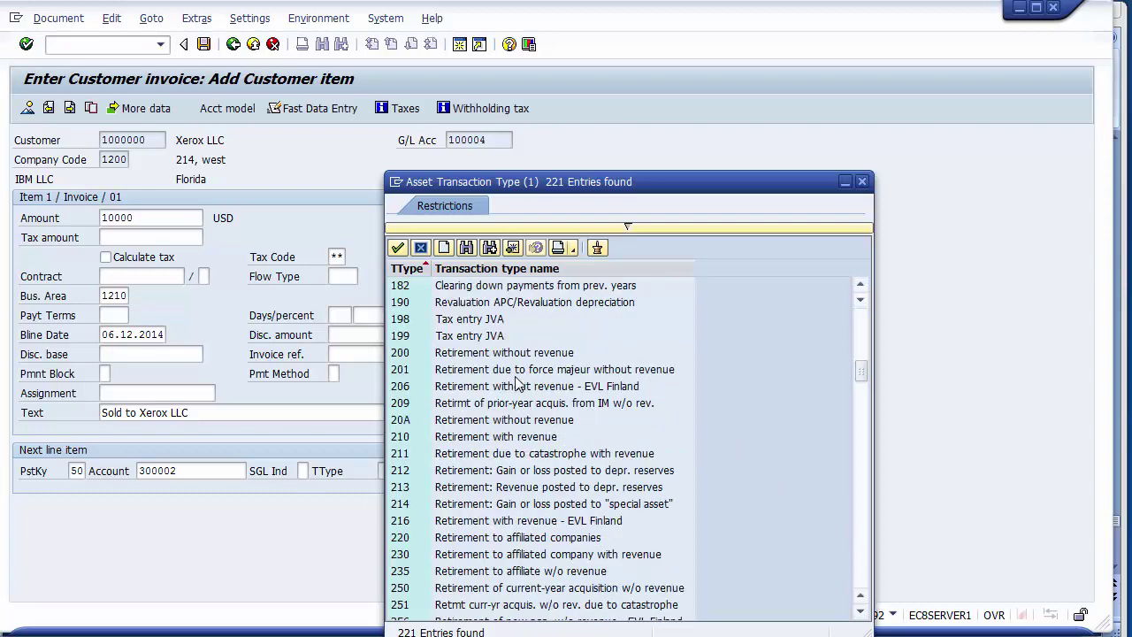
{"action": "scroll", "coordinate": [453, 590], "scroll_direction": "down", "scroll_amount": 5}
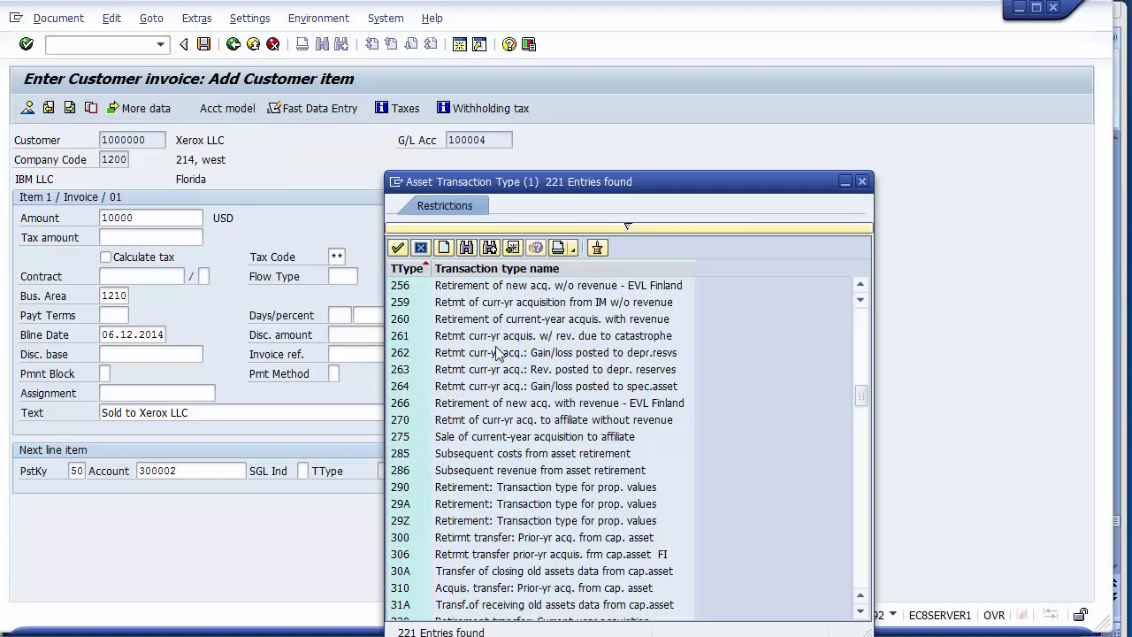
{"action": "left_click", "coordinate": [479, 321]}
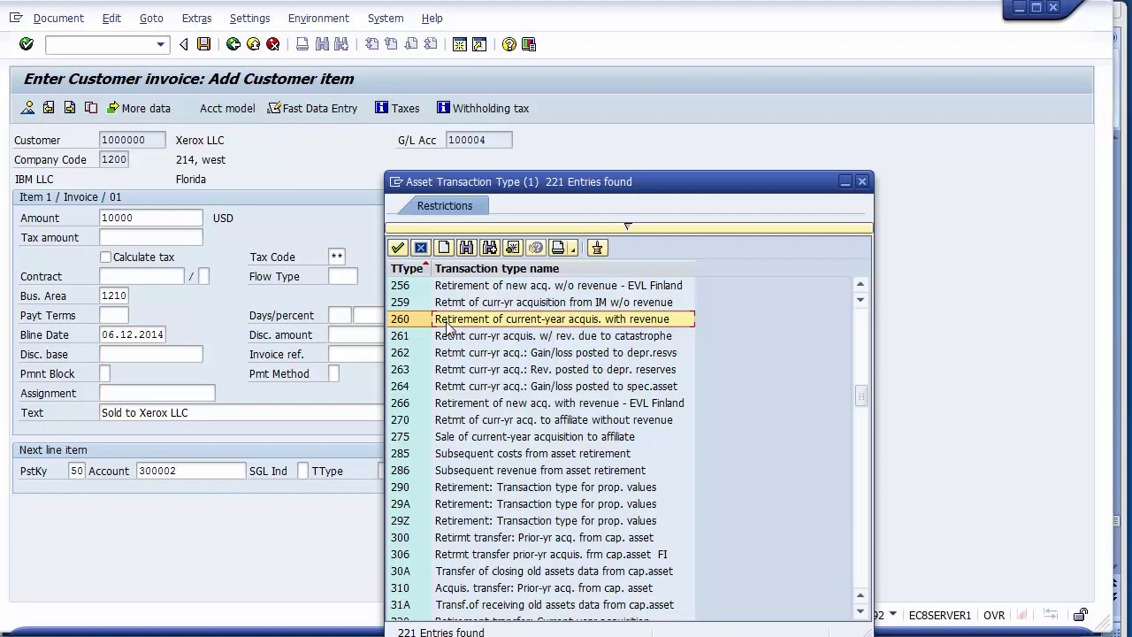
Examine the retirement transaction types from 211 to 262 and compare them with type 260.
{"action": "key", "text": "Up"}
{"action": "key", "text": "Up"}
{"action": "key", "text": "Up"}
{"action": "key", "text": "Up"}
{"action": "key", "text": "Up"}
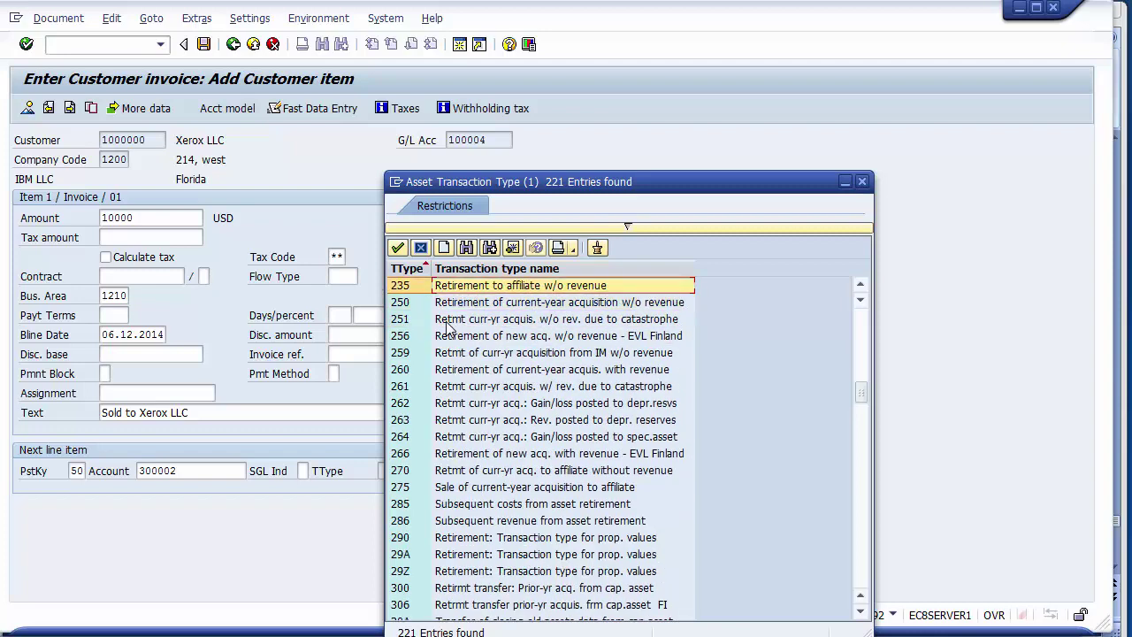
{"action": "key", "text": "Up"}
{"action": "key", "text": "Up"}
{"action": "key", "text": "Up"}
{"action": "key", "text": "Up"}
{"action": "key", "text": "Up"}
{"action": "key", "text": "Up"}
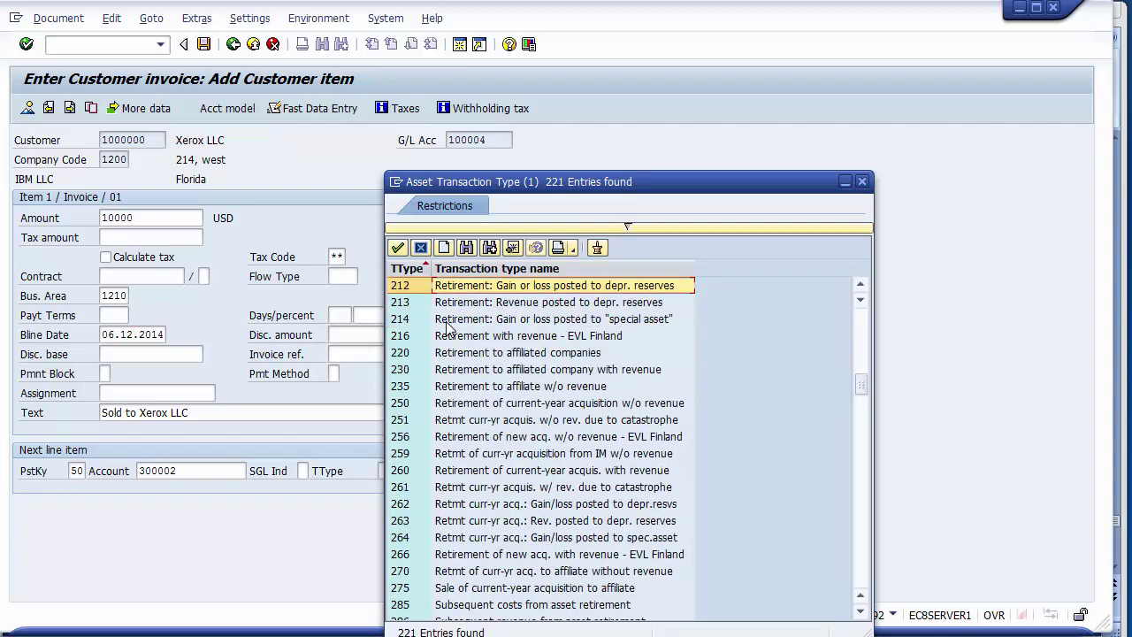
{"action": "key", "text": "Up"}
{"action": "key", "text": "Down"}
{"action": "key", "text": "Down"}
{"action": "key", "text": "Down"}
{"action": "key", "text": "Down"}
{"action": "key", "text": "Down"}
{"action": "key", "text": "Down"}
{"action": "key", "text": "Down"}
{"action": "key", "text": "Down"}
{"action": "key", "text": "Down"}
{"action": "key", "text": "Down"}
{"action": "key", "text": "Down"}
{"action": "key", "text": "Down"}
{"action": "key", "text": "Down"}
{"action": "key", "text": "Down"}
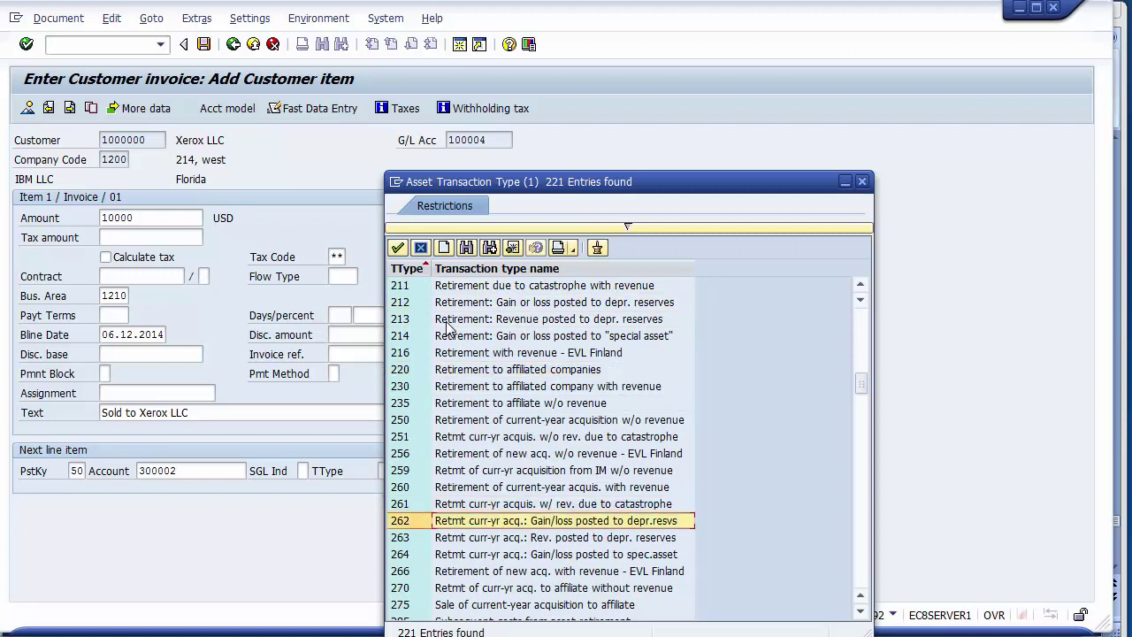
{"action": "key", "text": "Up"}
{"action": "key", "text": "Up"}
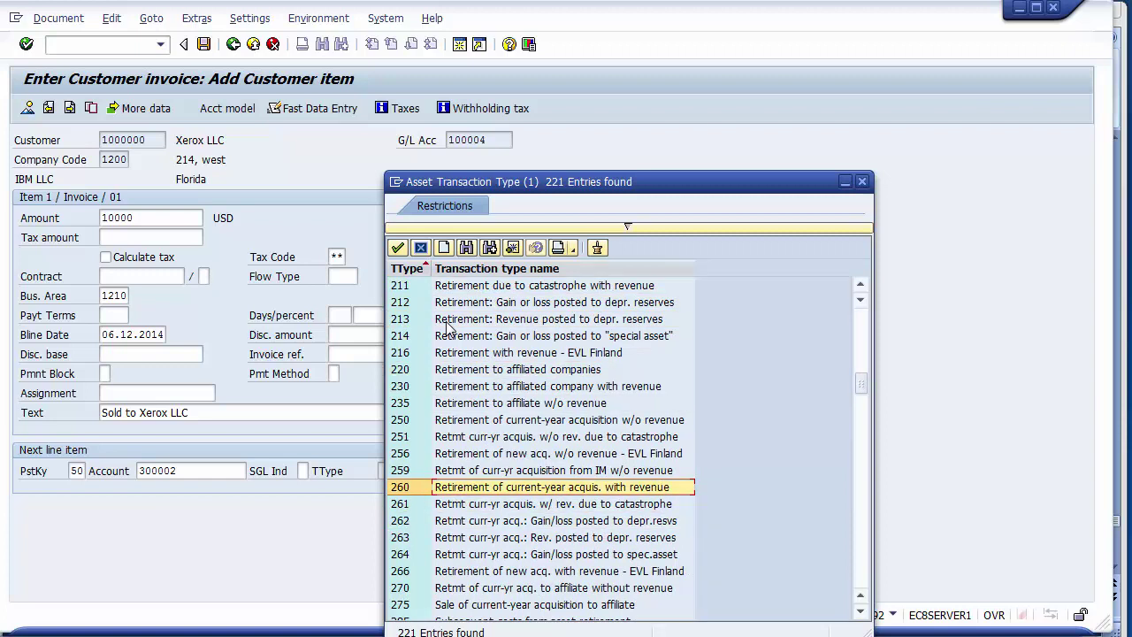
Choose transaction type 260 for the next line item and continue to the G/L account item.
{"action": "left_click", "coordinate": [422, 487]}
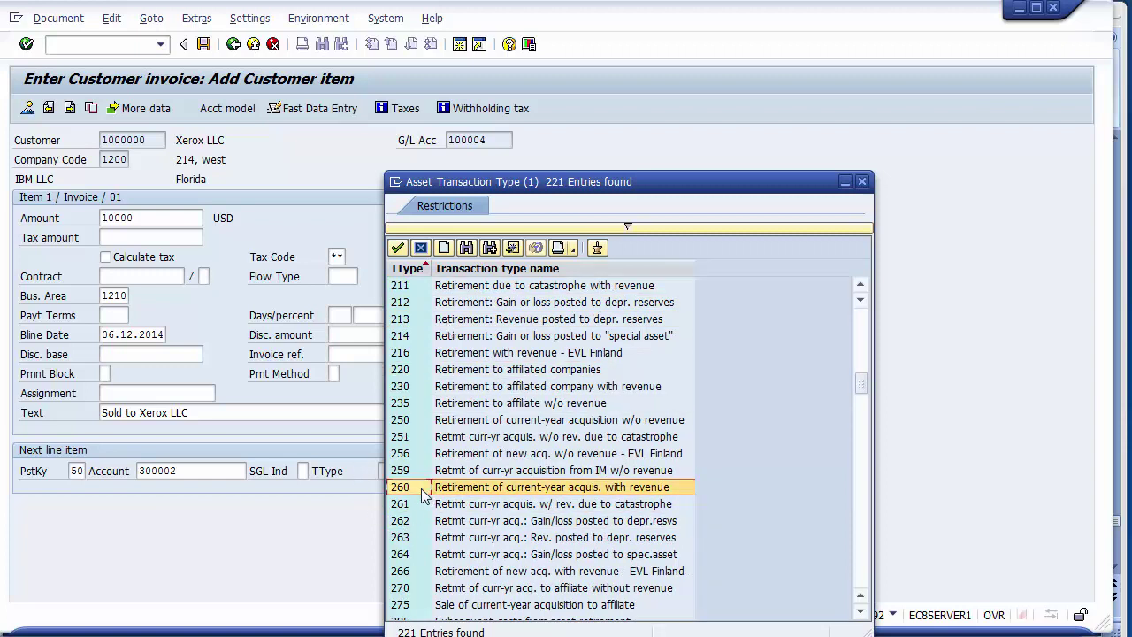
{"action": "left_click", "coordinate": [422, 487]}
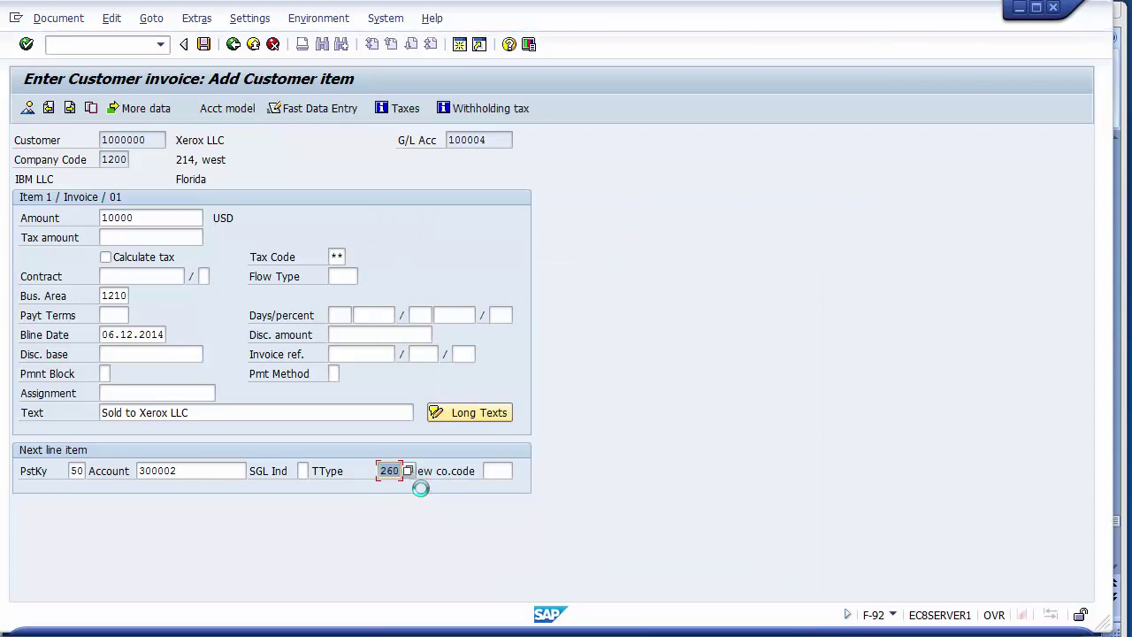
{"action": "key", "text": "Return"}
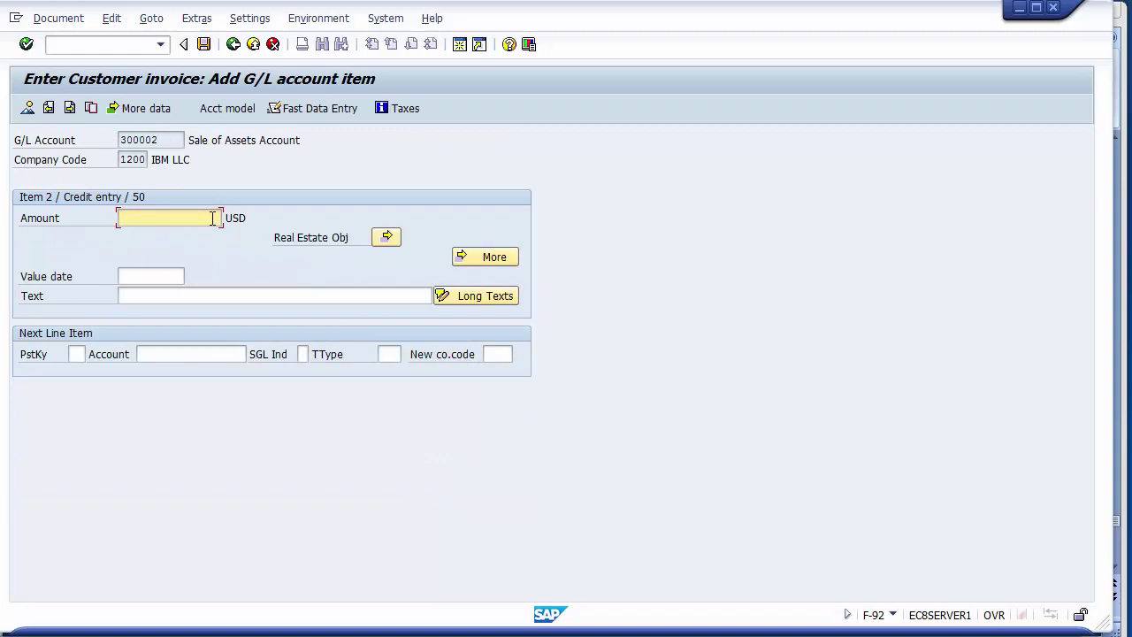
Enter amount 10000 and the text Sold to Xerox LLC for the Sale of Assets credit item.
{"action": "type", "text": "1"}
{"action": "key", "text": "Down"}
{"action": "key", "text": "Return"}
{"action": "key", "text": "Tab"}
{"action": "key", "text": "Tab"}
{"action": "key", "text": "BackSpace"}
{"action": "key", "text": "Down"}
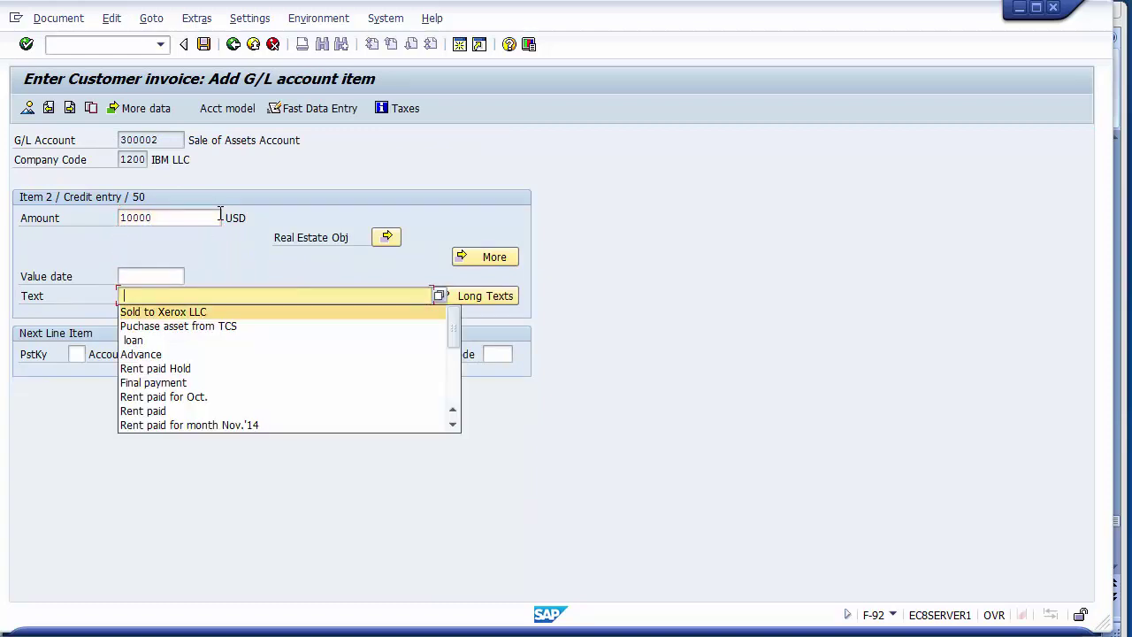
{"action": "key", "text": "Return"}
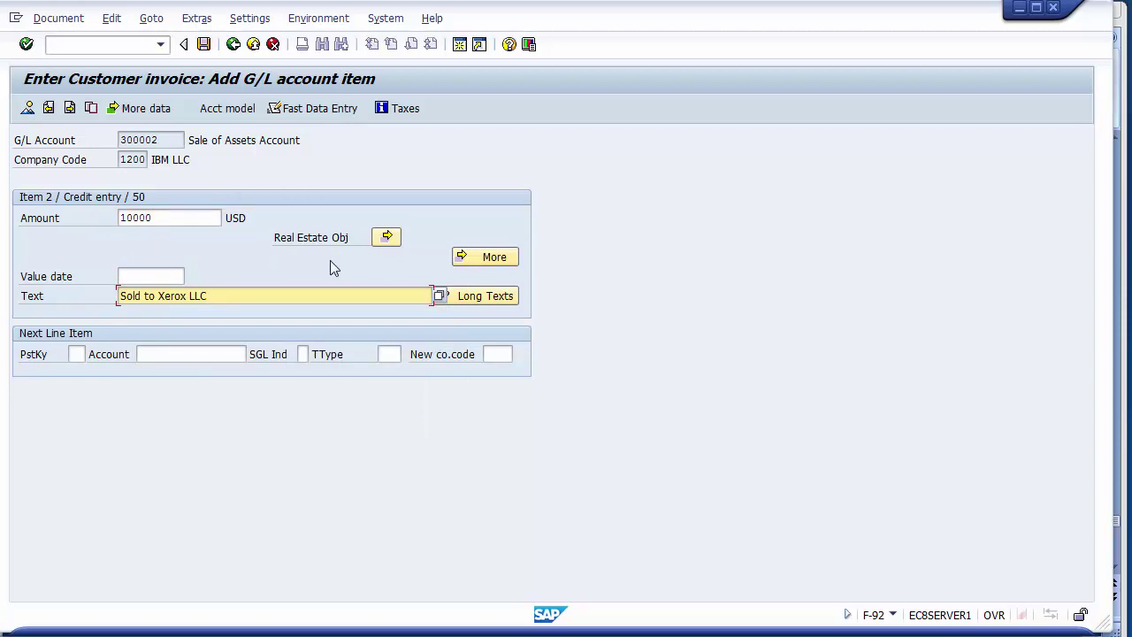
Assign business area 1210 to the Sale of Assets item in its coding block and confirm.
{"action": "left_click", "coordinate": [471, 257]}
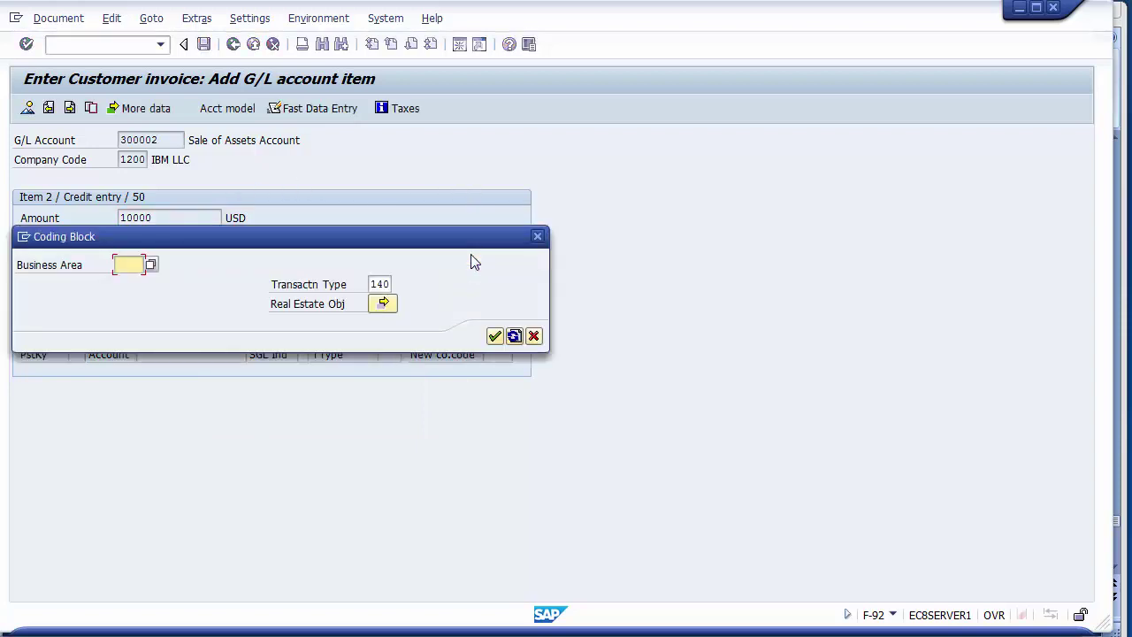
{"action": "type", "text": "1210"}
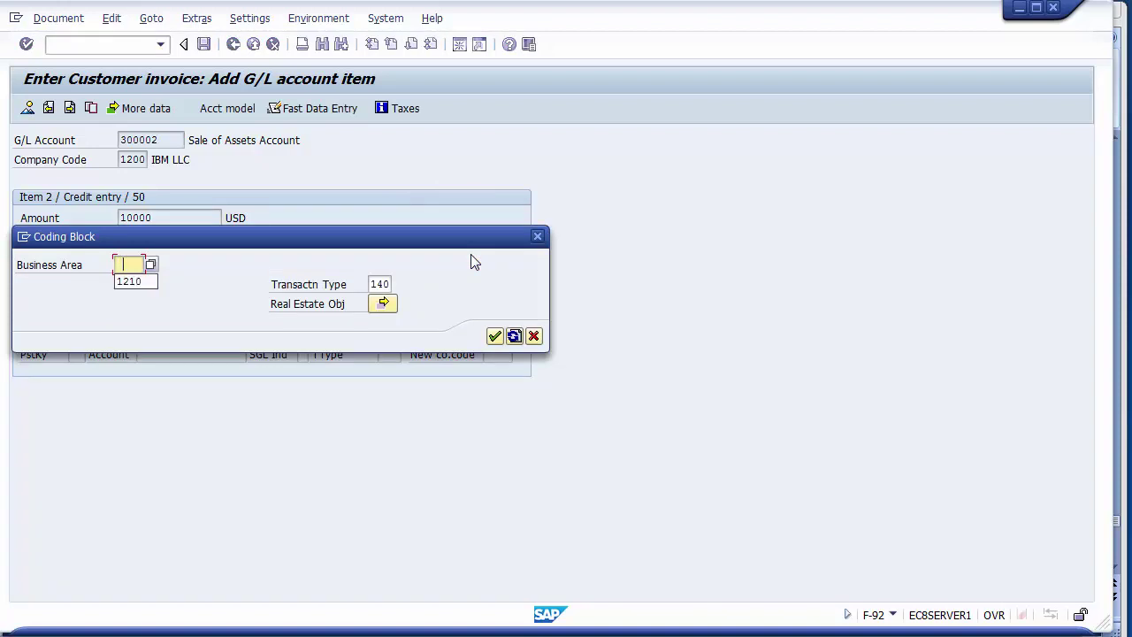
{"action": "key", "text": "Return"}
{"action": "key", "text": "Return"}
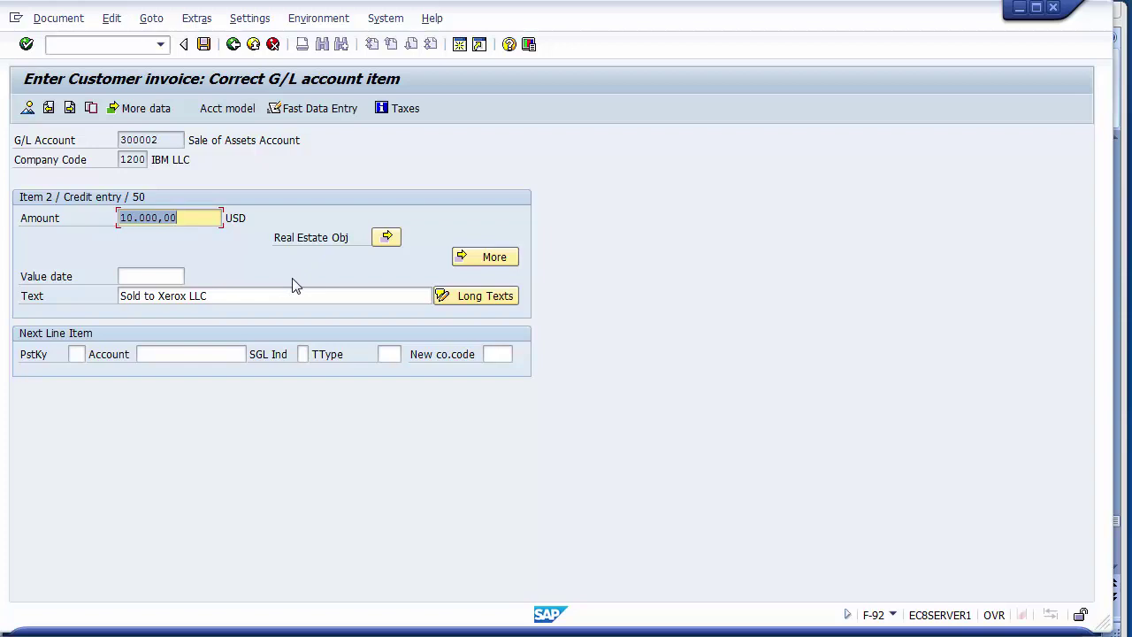
Check the G/L item's additional details, return to the customer item and leave the unposted customer invoice.
{"action": "left_click", "coordinate": [155, 113]}
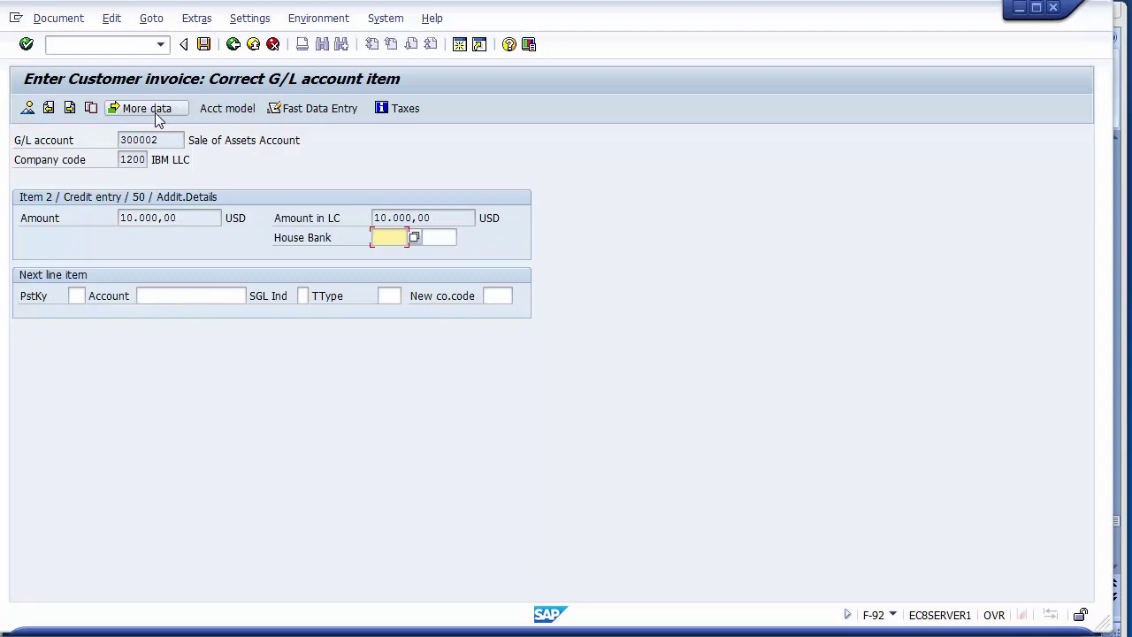
{"action": "left_click", "coordinate": [155, 112]}
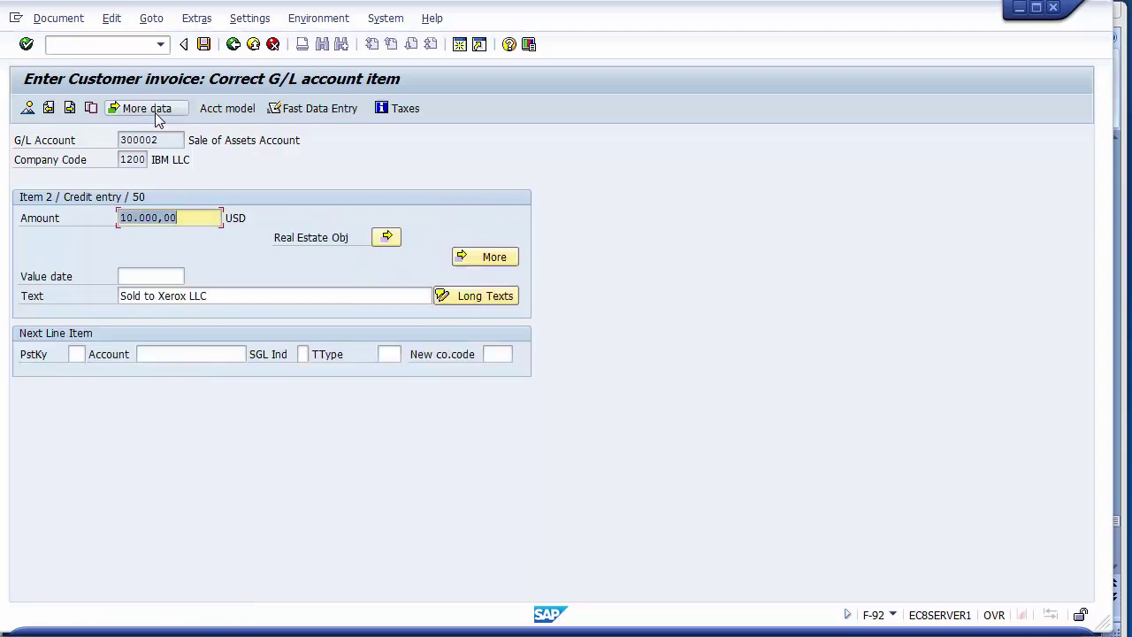
{"action": "left_click", "coordinate": [70, 109]}
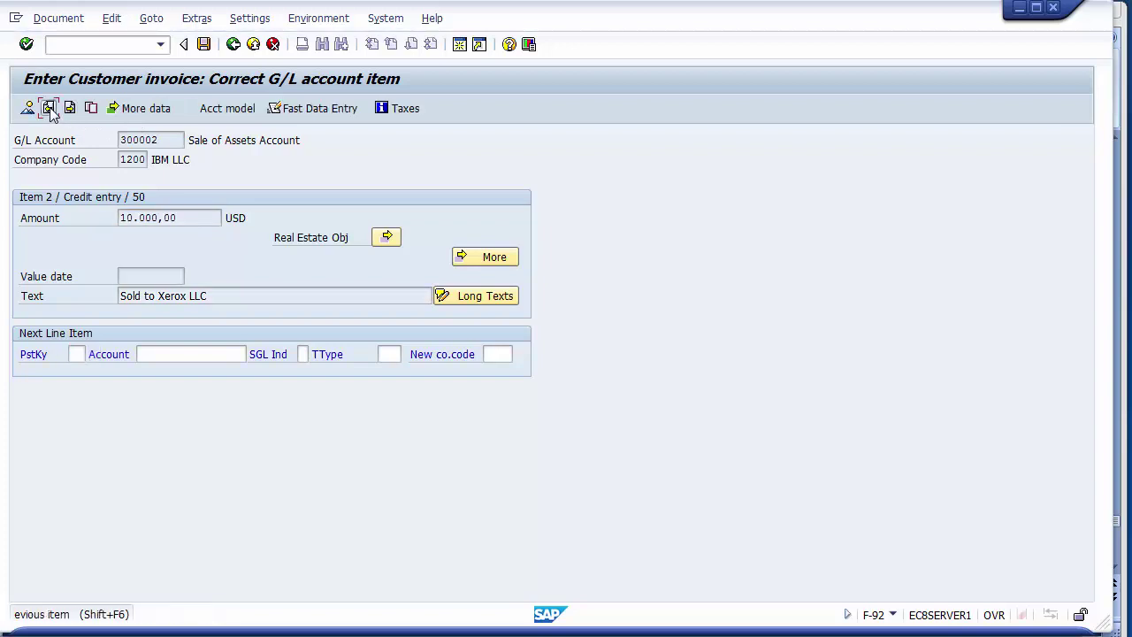
{"action": "left_click", "coordinate": [49, 108]}
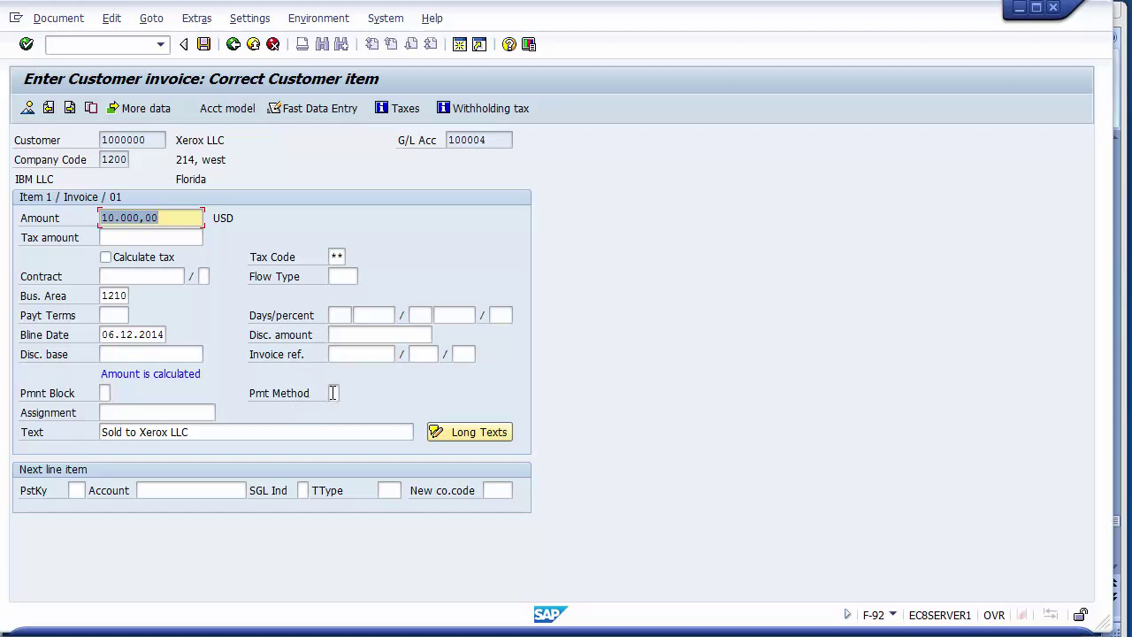
{"action": "left_click", "coordinate": [226, 113]}
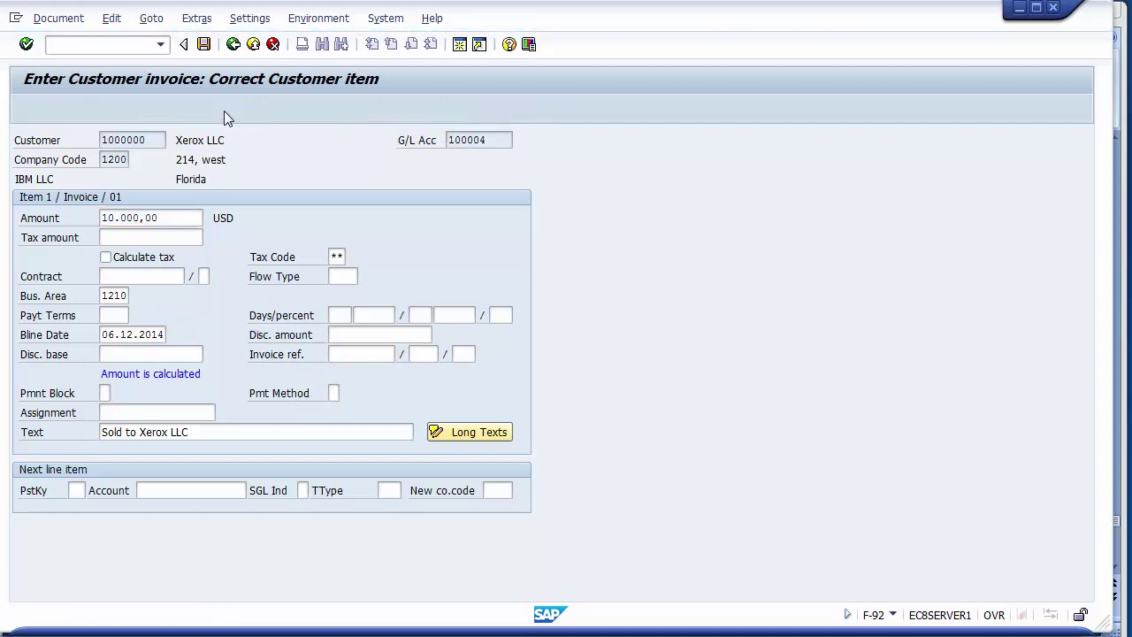
{"action": "key", "text": "Return"}
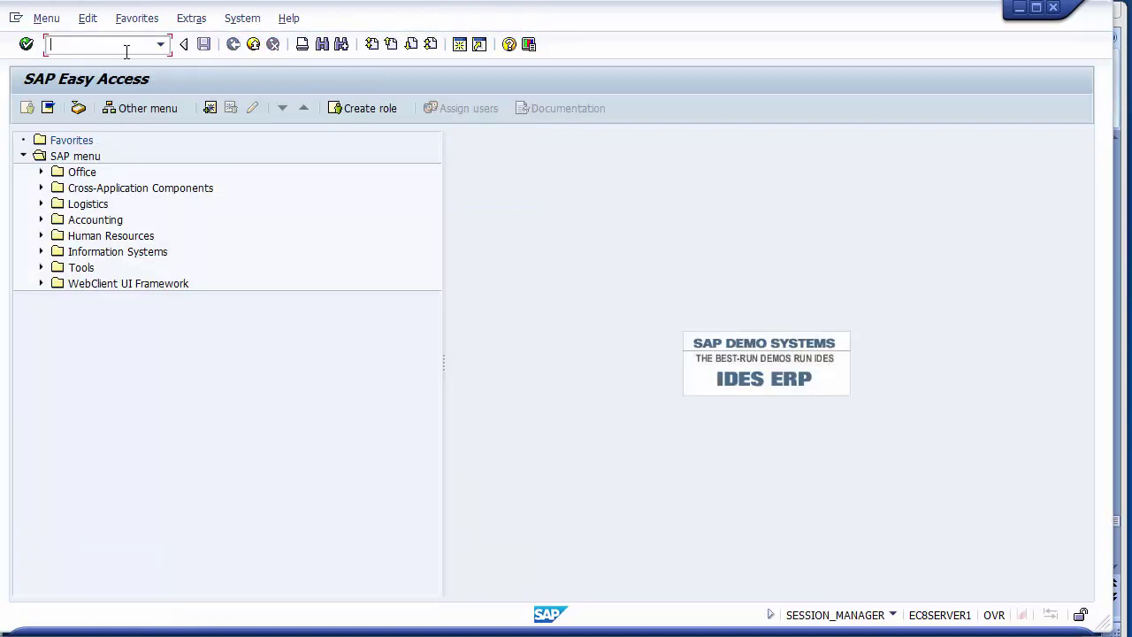
Open transaction F-92 for asset retirement by sale with customer and set the document date to 06122014.
{"action": "left_click", "coordinate": [112, 47]}
{"action": "type", "text": "fbl3n"}
{"action": "key", "text": "Return"}
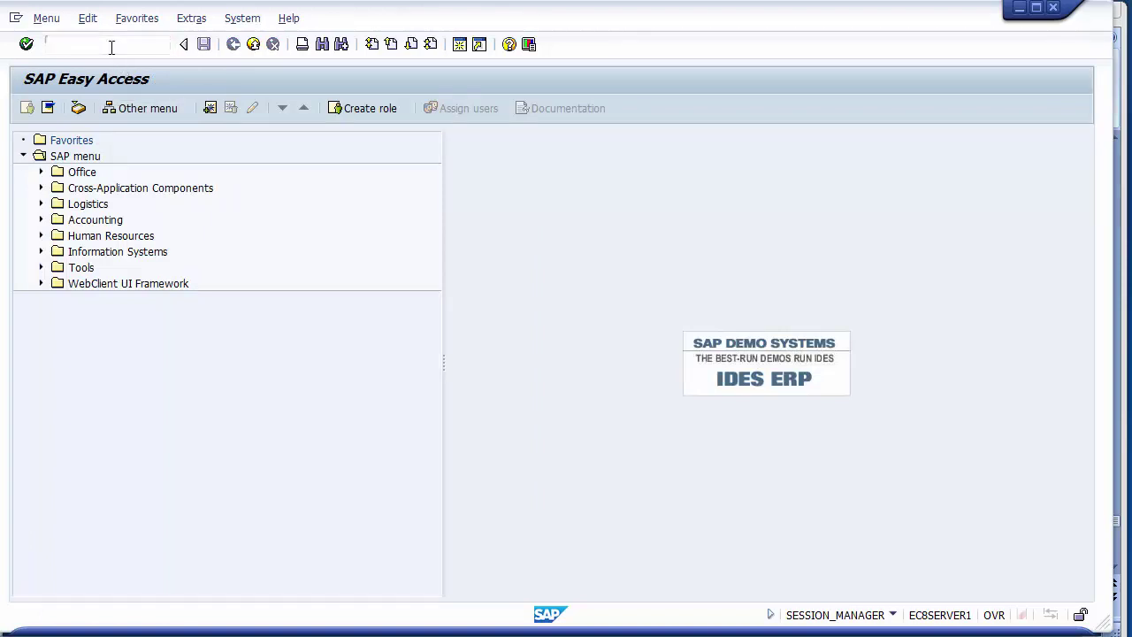
{"action": "key", "text": "Down"}
{"action": "key", "text": "Down"}
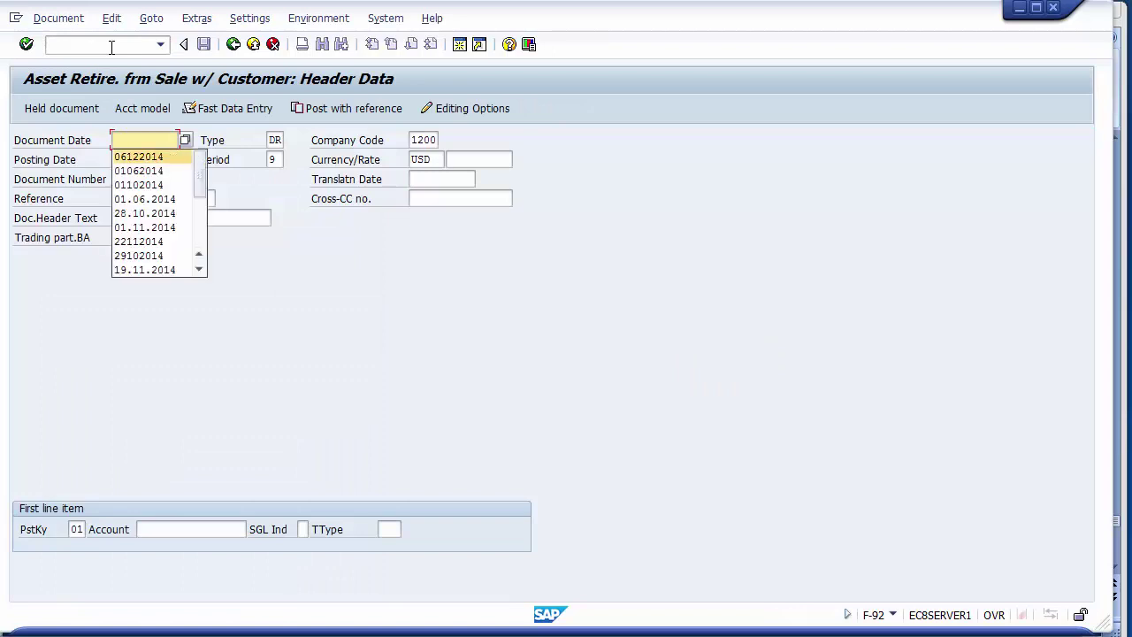
{"action": "key", "text": "Return"}
Enter the Xerox LLC customer account in the first line item and continue to the customer item entry.
{"action": "key", "text": "Tab"}
{"action": "key", "text": "Tab"}
{"action": "key", "text": "Tab"}
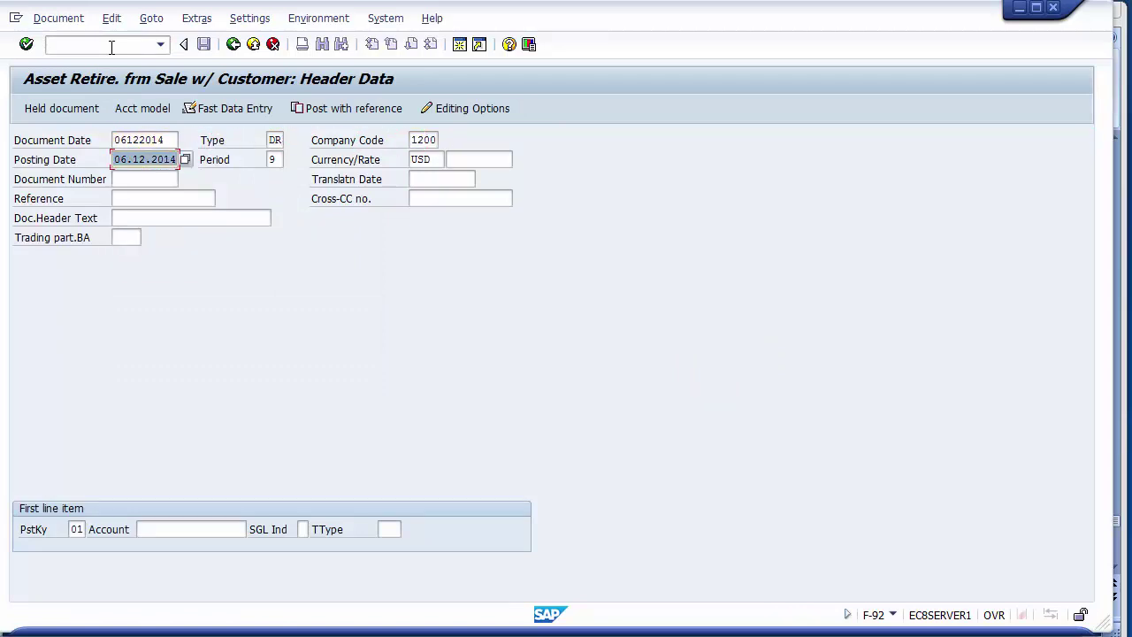
{"action": "key", "text": "Tab"}
{"action": "key", "text": "Tab"}
{"action": "key", "text": "Tab"}
{"action": "key", "text": "Tab"}
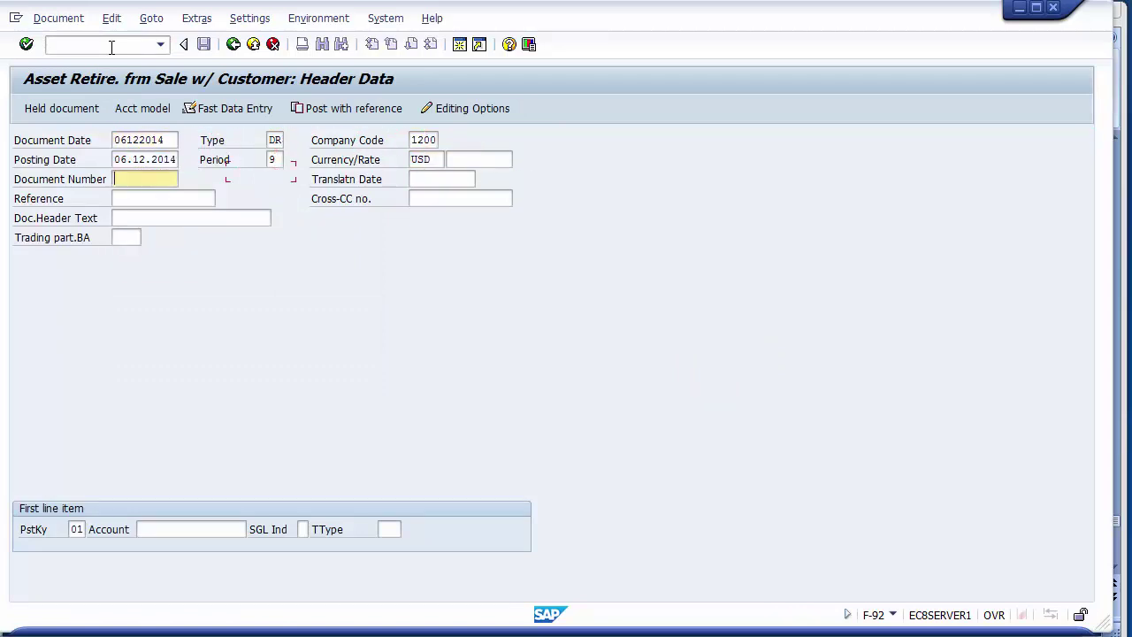
{"action": "key", "text": "Tab"}
{"action": "key", "text": "Tab"}
{"action": "key", "text": "Tab"}
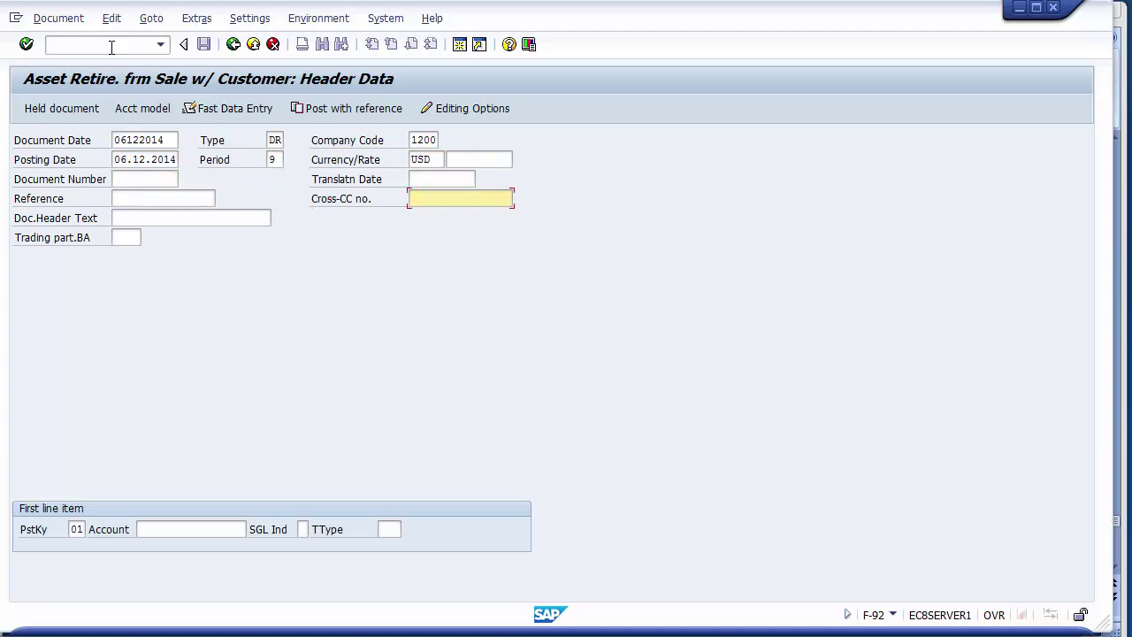
{"action": "key", "text": "Tab"}
{"action": "key", "text": "Tab"}
{"action": "key", "text": "Tab"}
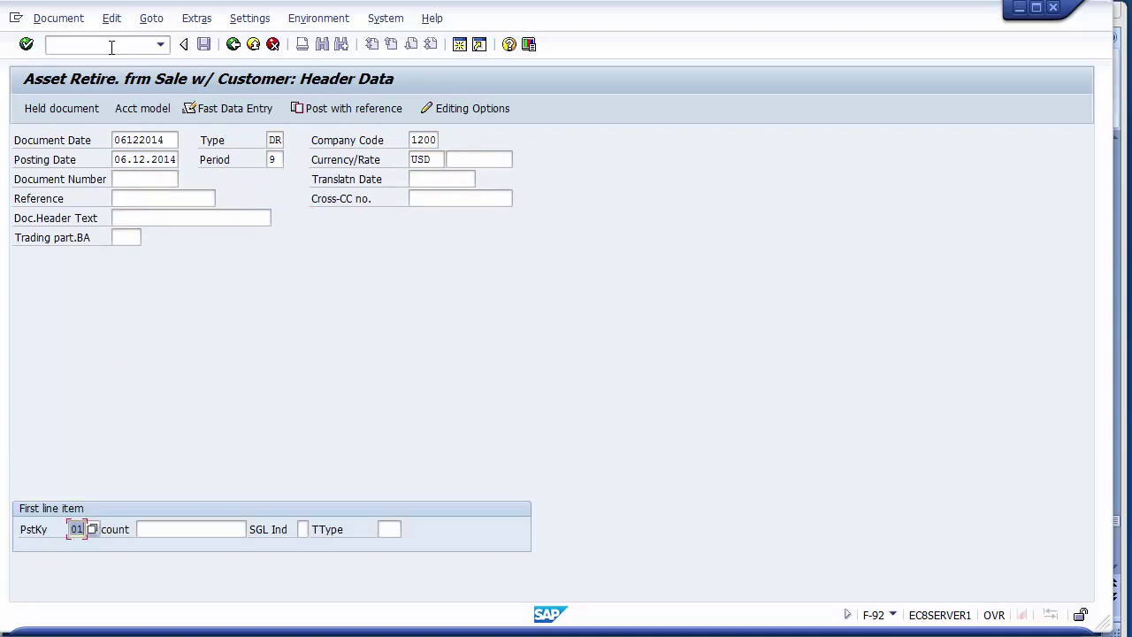
{"action": "key", "text": "Tab"}
{"action": "key", "text": "BackSpace"}
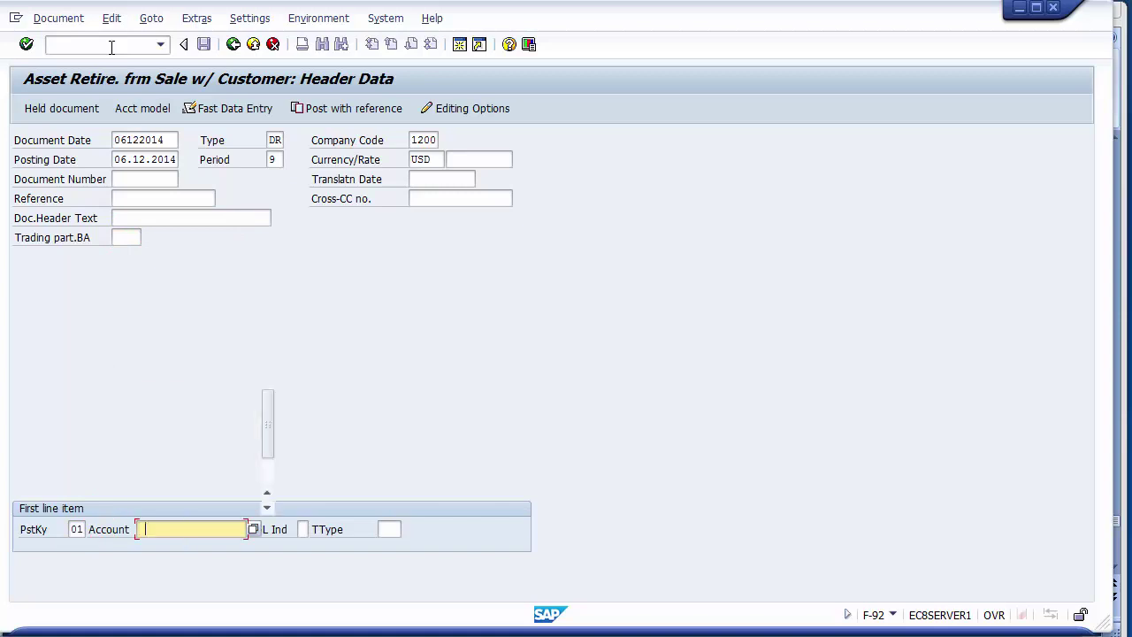
{"action": "key", "text": "Down"}
{"action": "key", "text": "Return"}
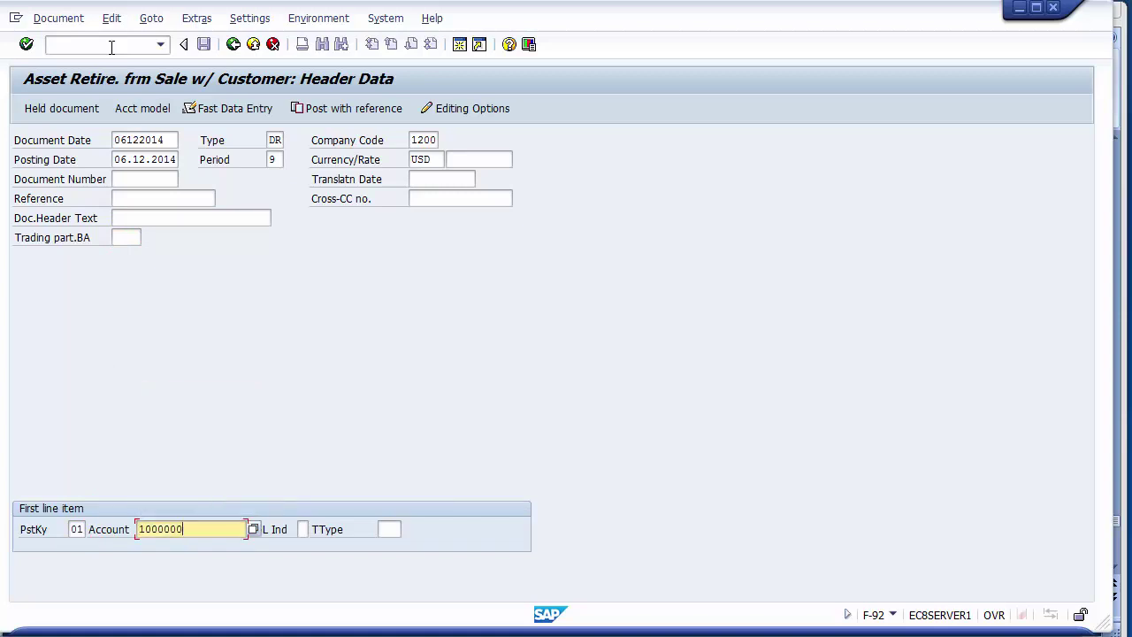
{"action": "key", "text": "Return"}
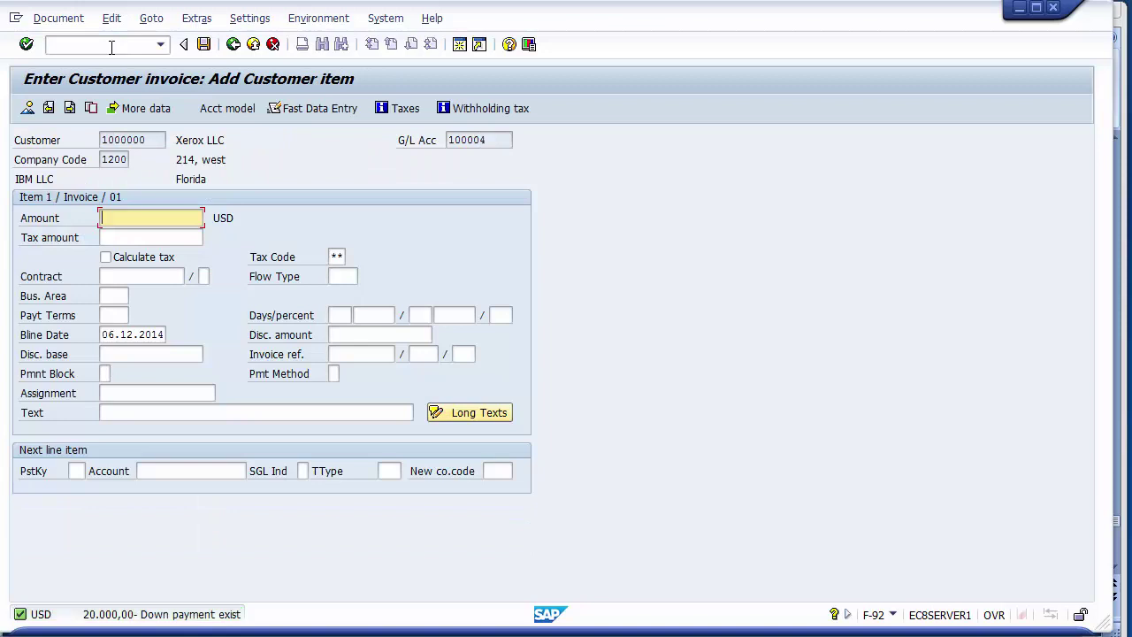
Set the customer item's amount to 10000 USD and its business area to 1210.
{"action": "key", "text": "BackSpace"}
{"action": "key", "text": "Down"}
{"action": "key", "text": "Return"}
{"action": "key", "text": "Tab"}
{"action": "key", "text": "Tab"}
{"action": "key", "text": "Tab"}
{"action": "key", "text": "Tab"}
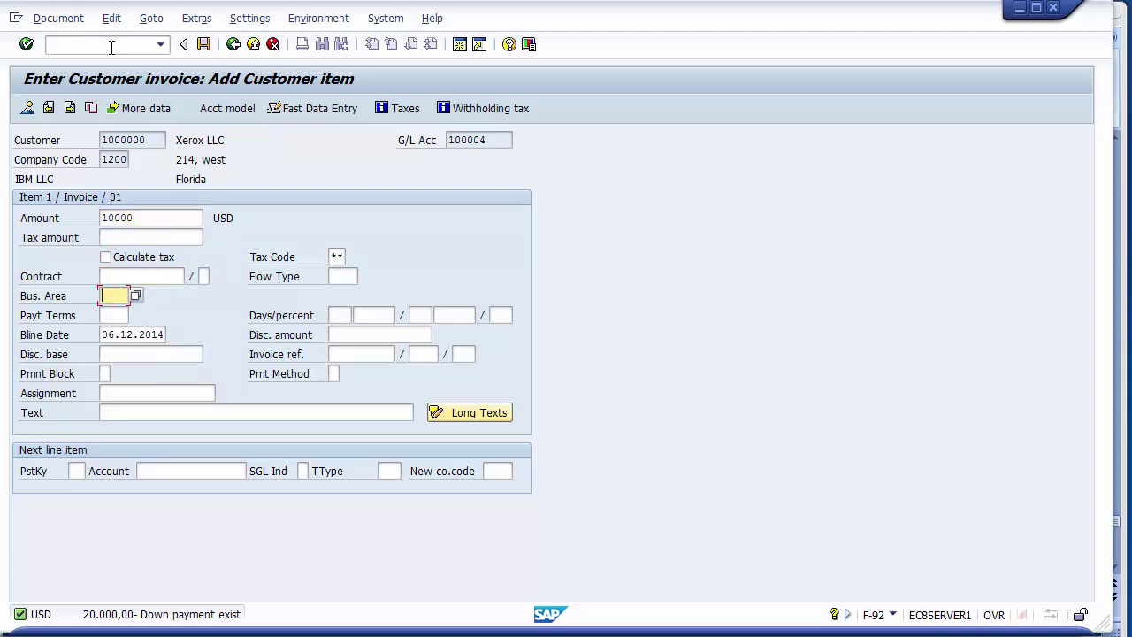
{"action": "key", "text": "BackSpace"}
{"action": "key", "text": "Return"}
Set the customer item's text to "Sold to Xerox LLC".
{"action": "key", "text": "Tab"}
{"action": "key", "text": "Tab"}
{"action": "key", "text": "Tab"}
{"action": "key", "text": "Tab"}
{"action": "key", "text": "Tab"}
{"action": "key", "text": "Tab"}
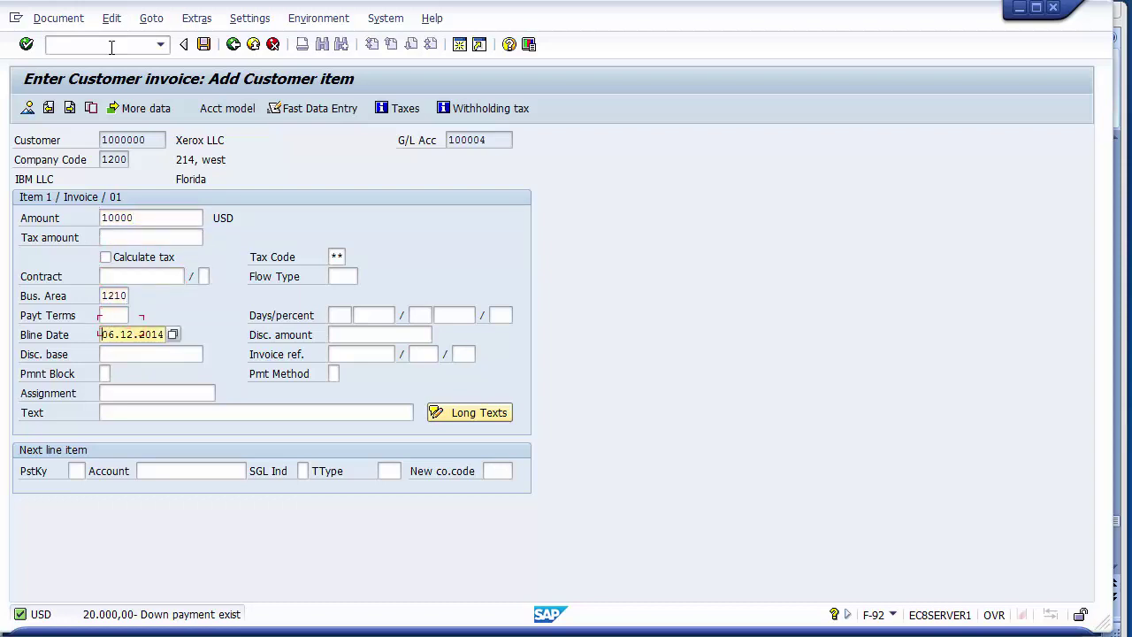
{"action": "key", "text": "BackSpace"}
{"action": "key", "text": "Down"}
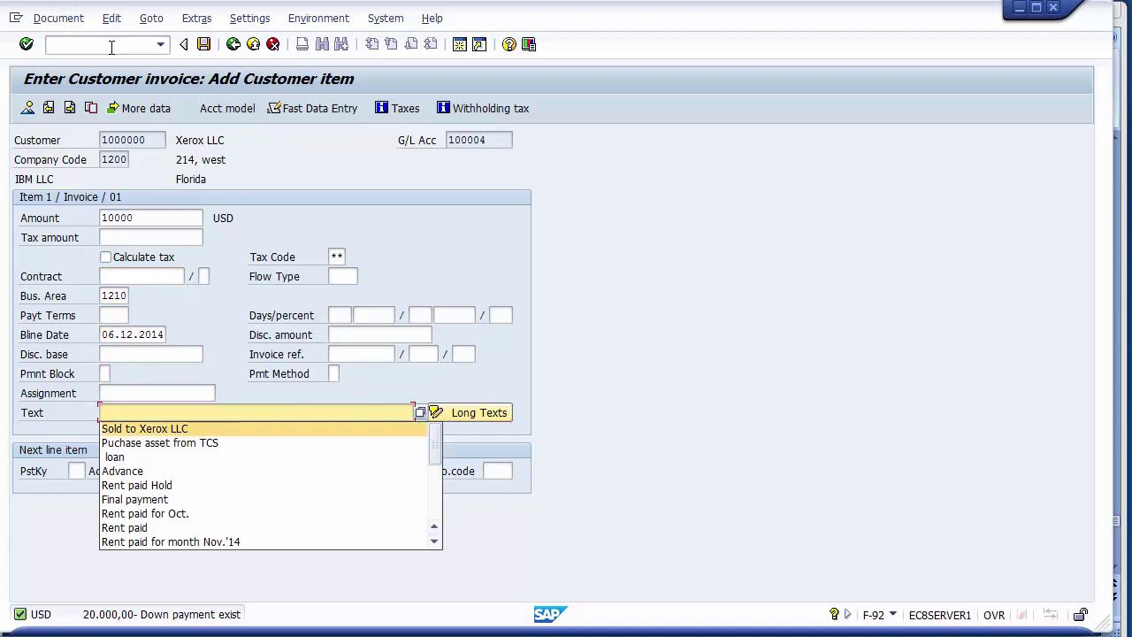
{"action": "key", "text": "Return"}
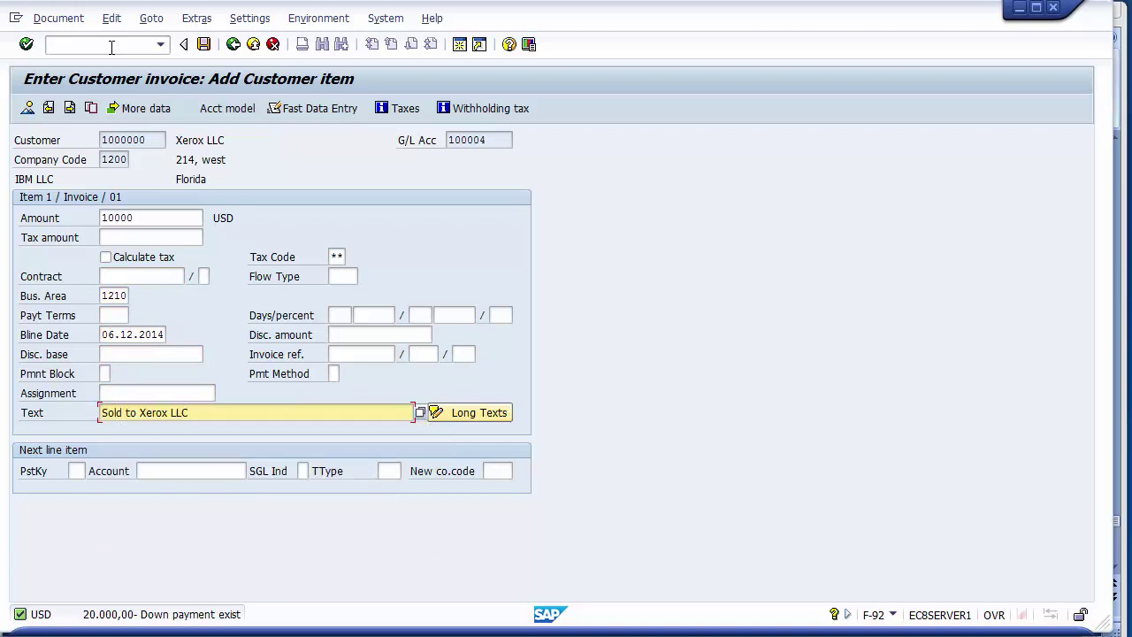
Set the next line item to posting key 50 and look up the Sale of Assets Account for it.
{"action": "key", "text": "Tab"}
{"action": "key", "text": "Tab"}
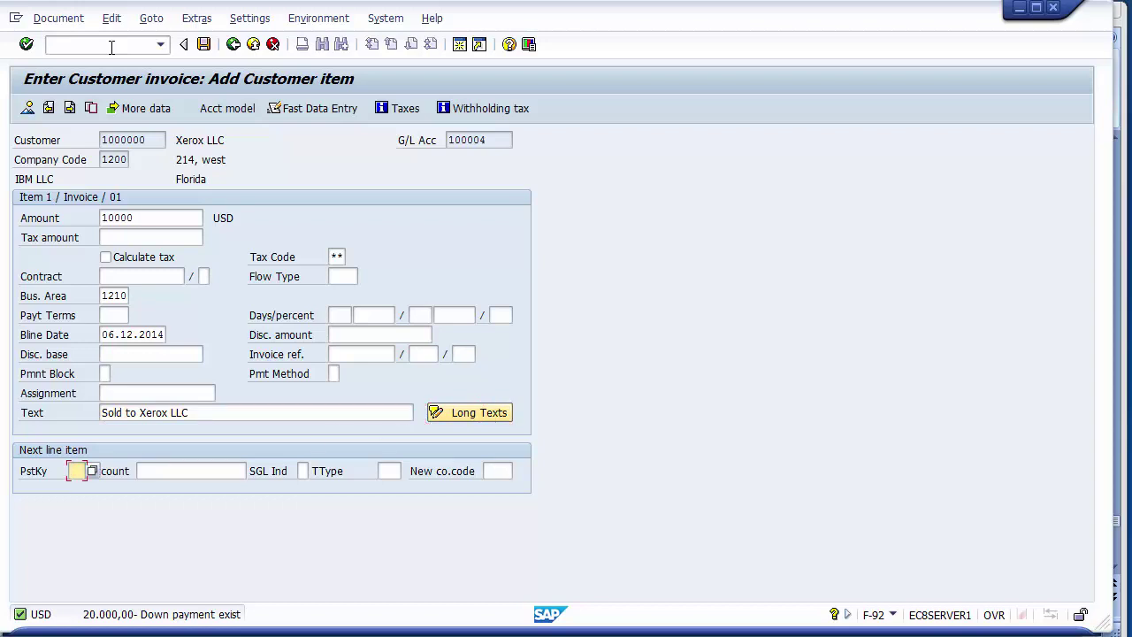
{"action": "type", "text": "50"}
{"action": "key", "text": "Tab"}
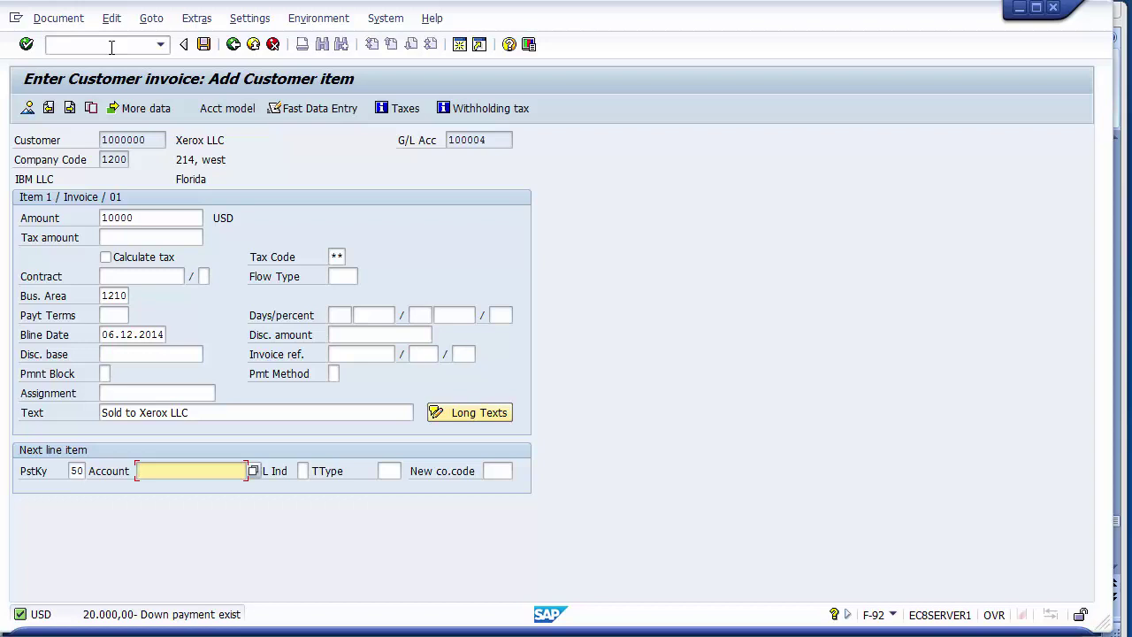
{"action": "key", "text": "F4"}
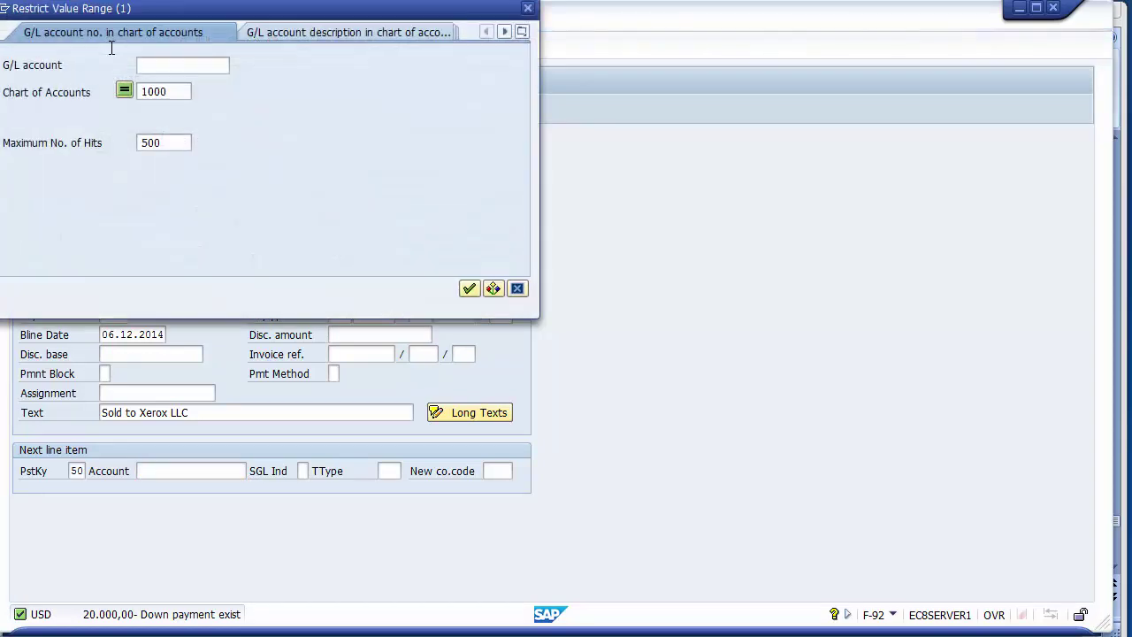
{"action": "key", "text": "Return"}
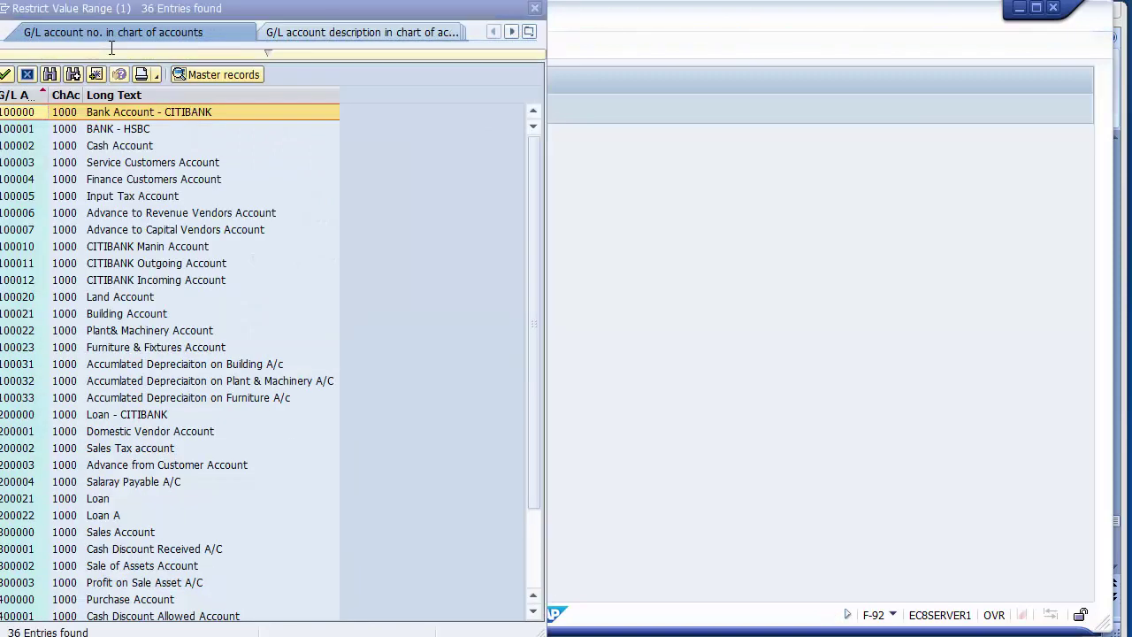
{"action": "left_click", "coordinate": [99, 567]}
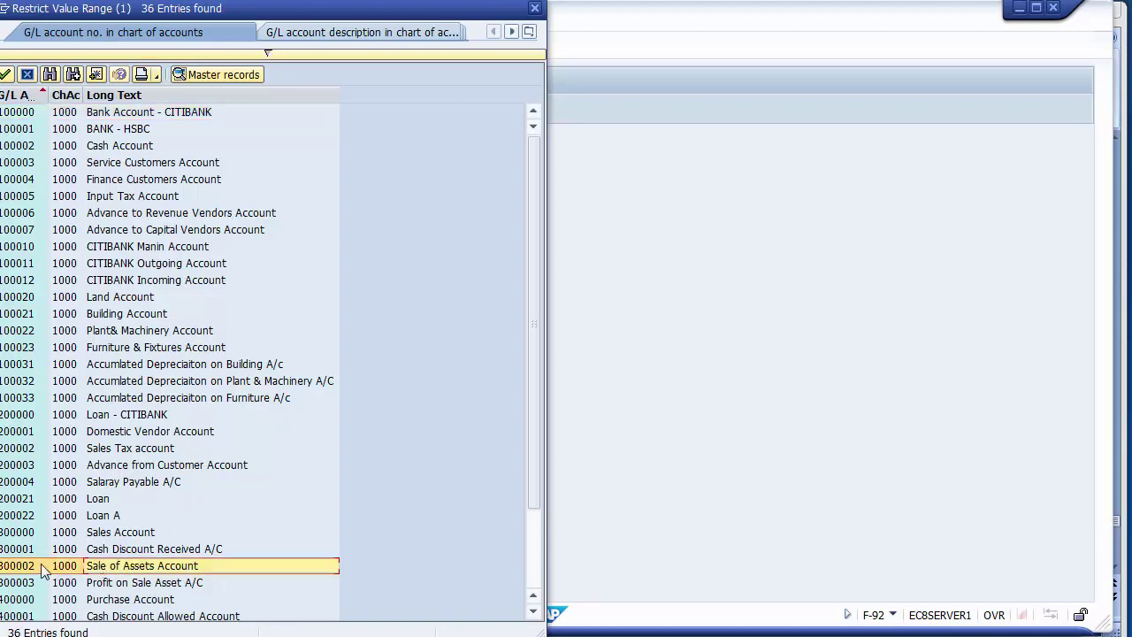
{"action": "double_click", "coordinate": [12, 570]}
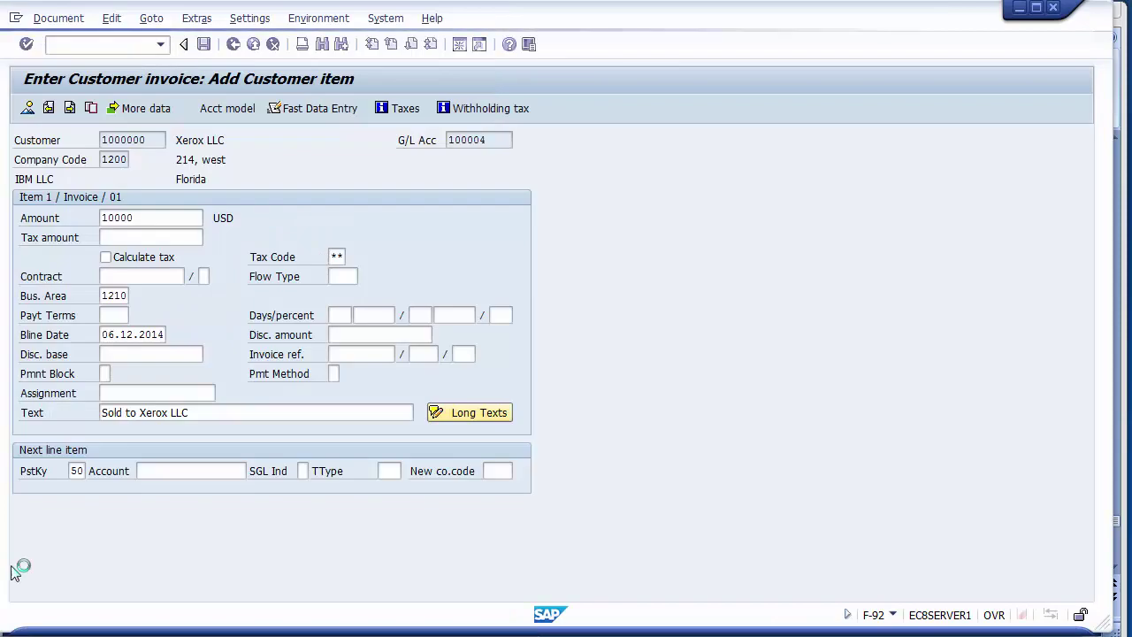
{"action": "left_click", "coordinate": [212, 467]}
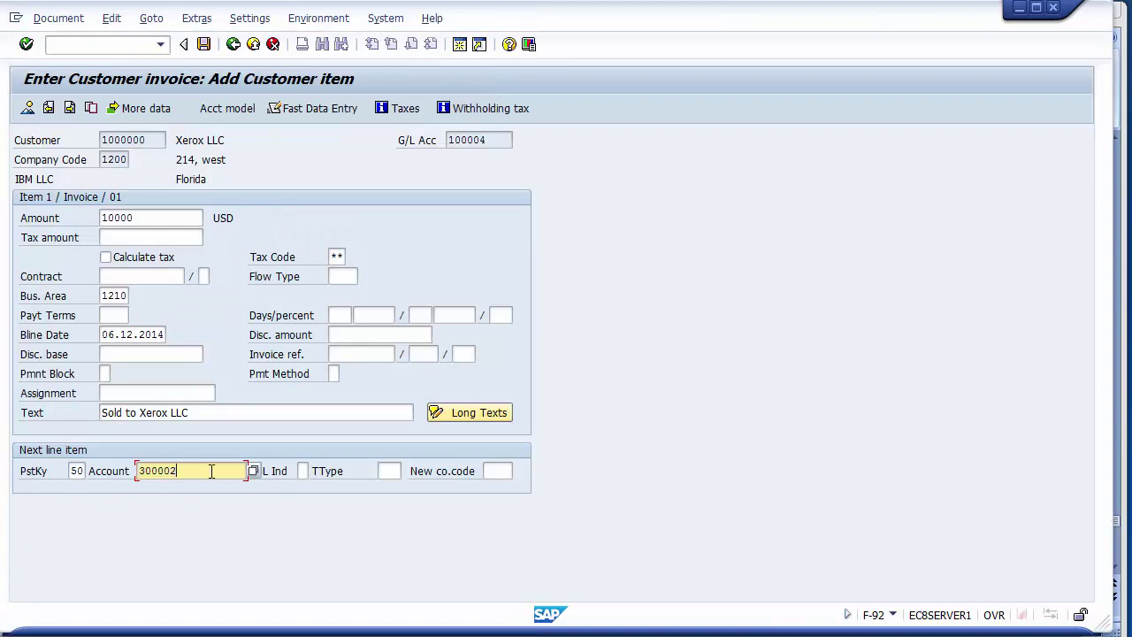
Choose transaction type 260, Retirement of current-year acquis. with revenue, for the next line item and continue to the G/L item entry.
{"action": "left_click", "coordinate": [388, 470]}
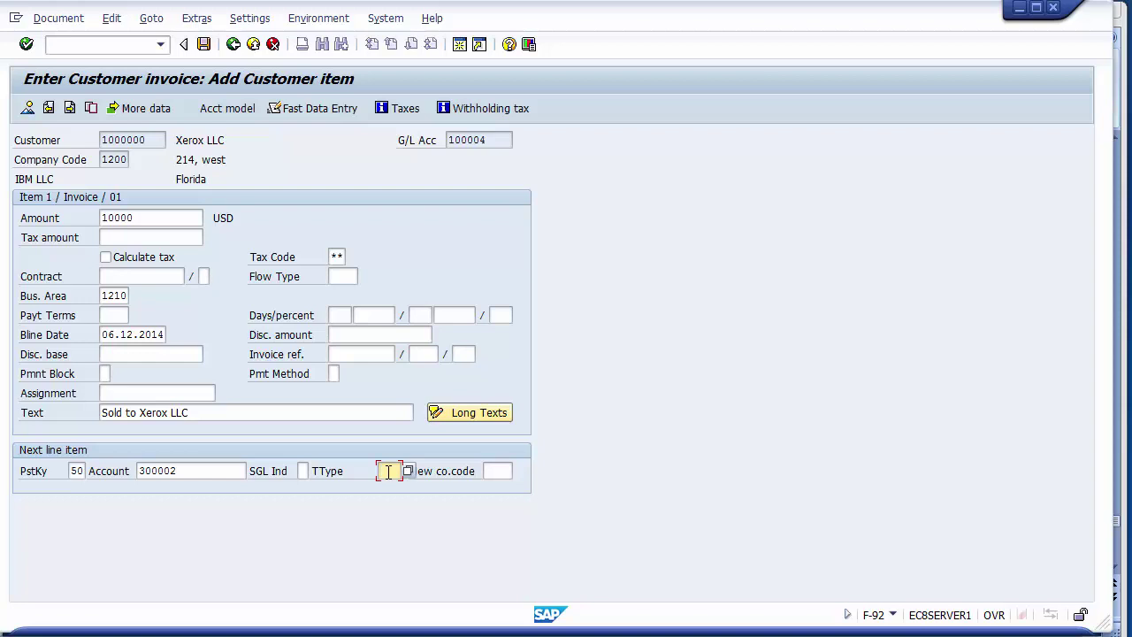
{"action": "key", "text": "Return"}
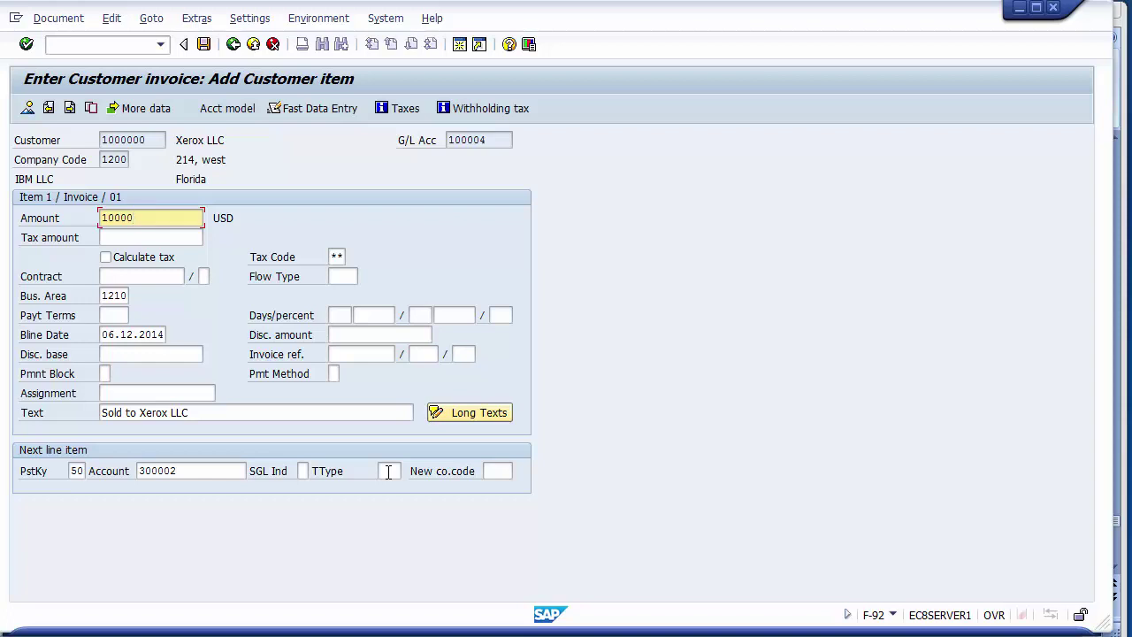
{"action": "left_click", "coordinate": [388, 471]}
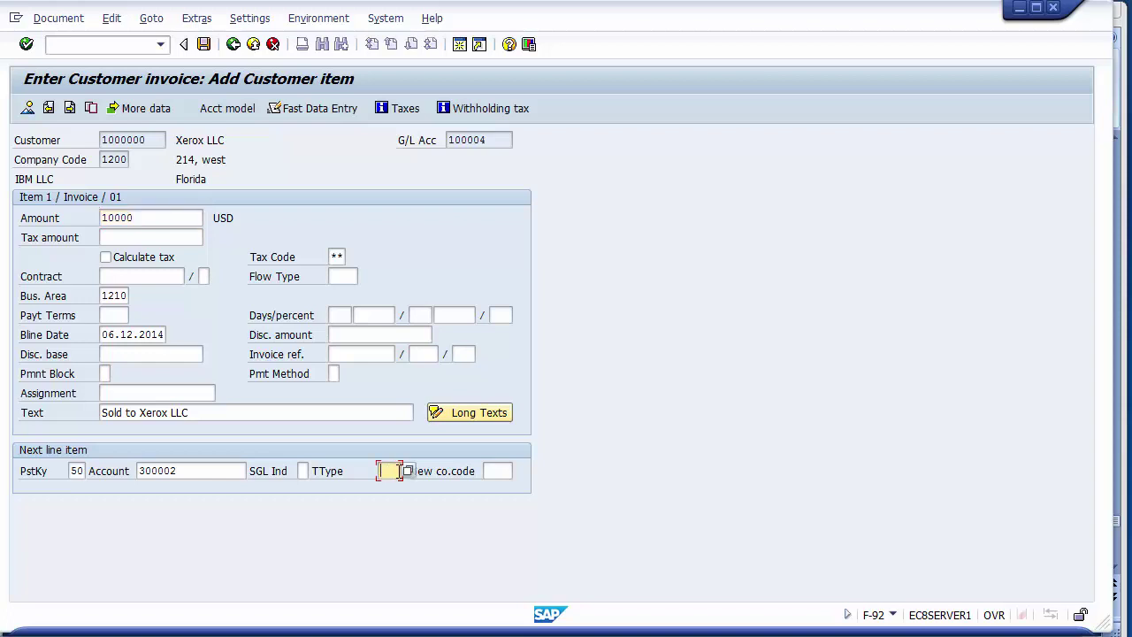
{"action": "left_click", "coordinate": [407, 470]}
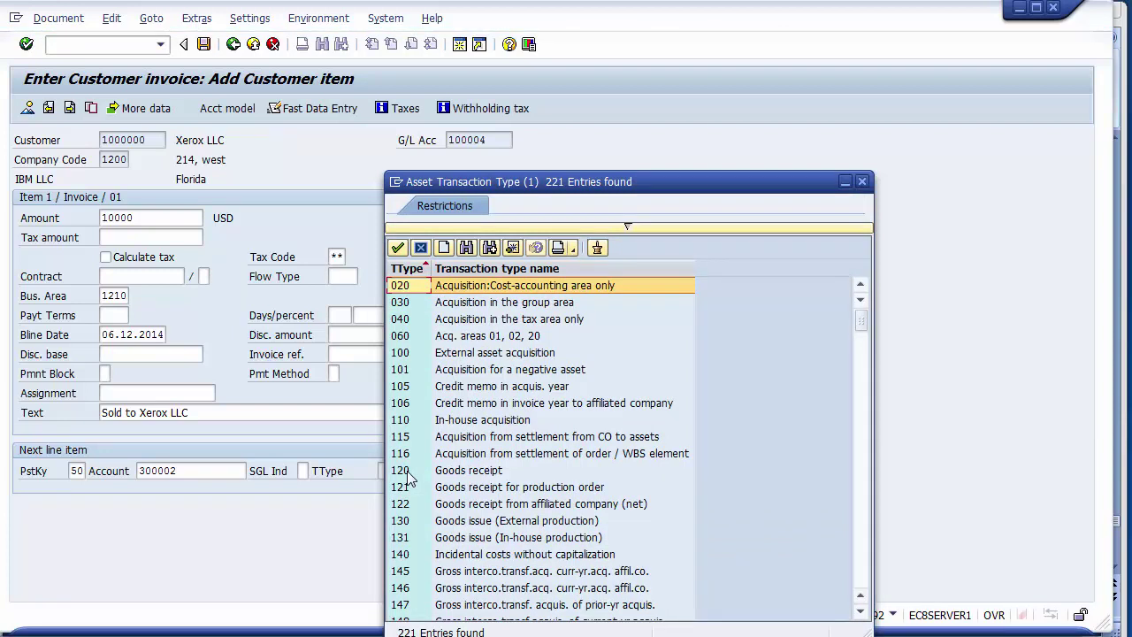
{"action": "scroll", "coordinate": [409, 477], "scroll_direction": "down", "scroll_amount": 1}
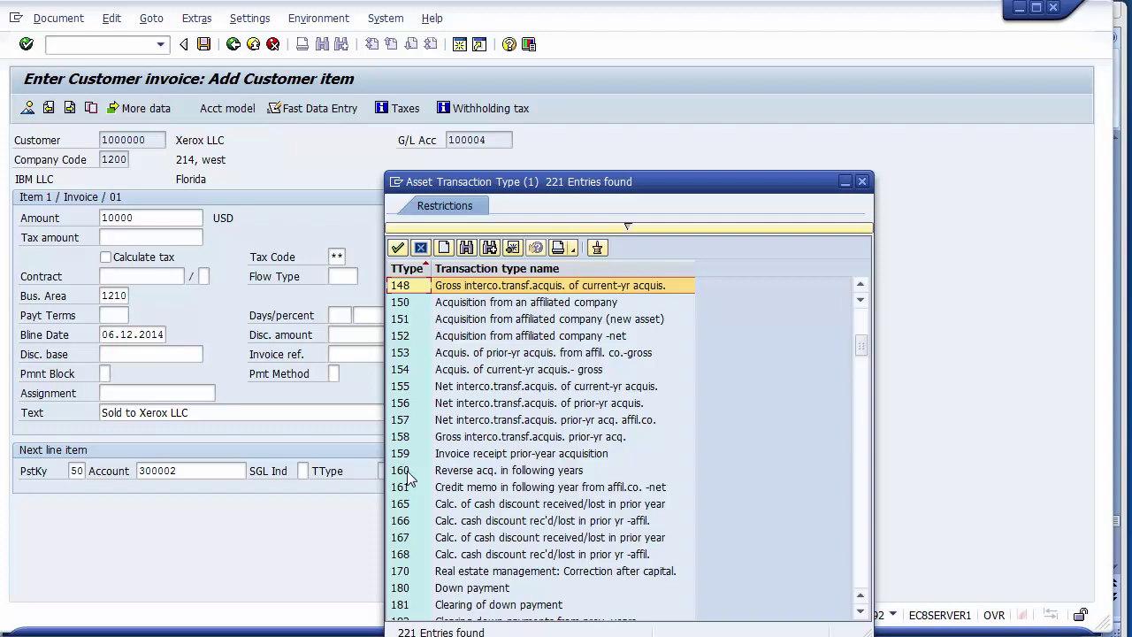
{"action": "scroll", "coordinate": [408, 478], "scroll_direction": "down", "scroll_amount": 7}
{"action": "scroll", "coordinate": [408, 477], "scroll_direction": "down", "scroll_amount": 7}
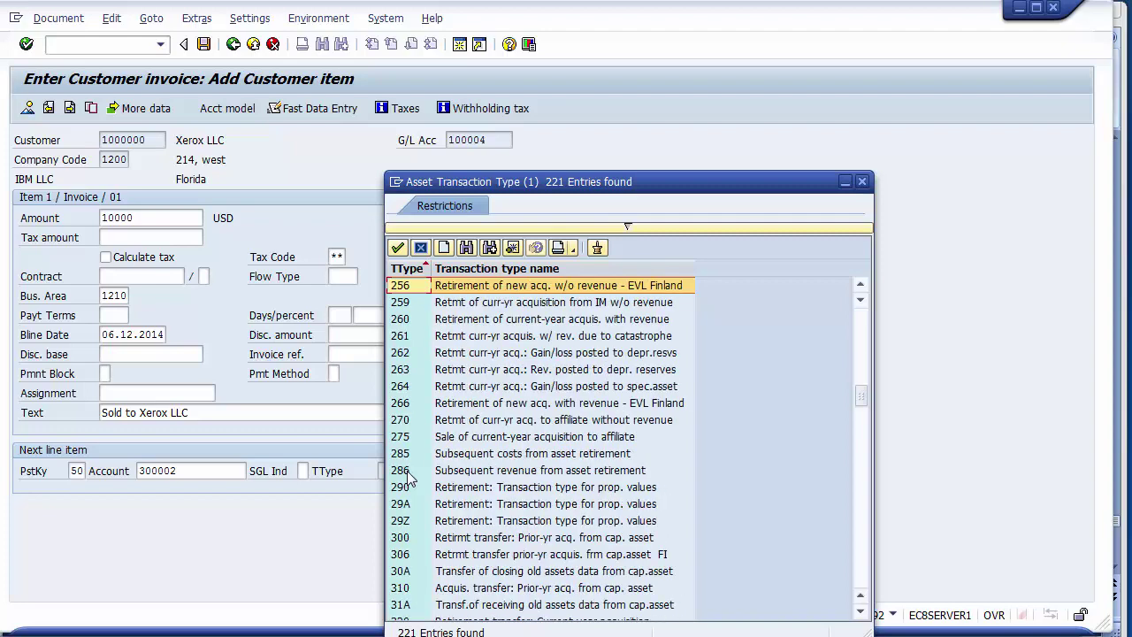
{"action": "left_click", "coordinate": [408, 321]}
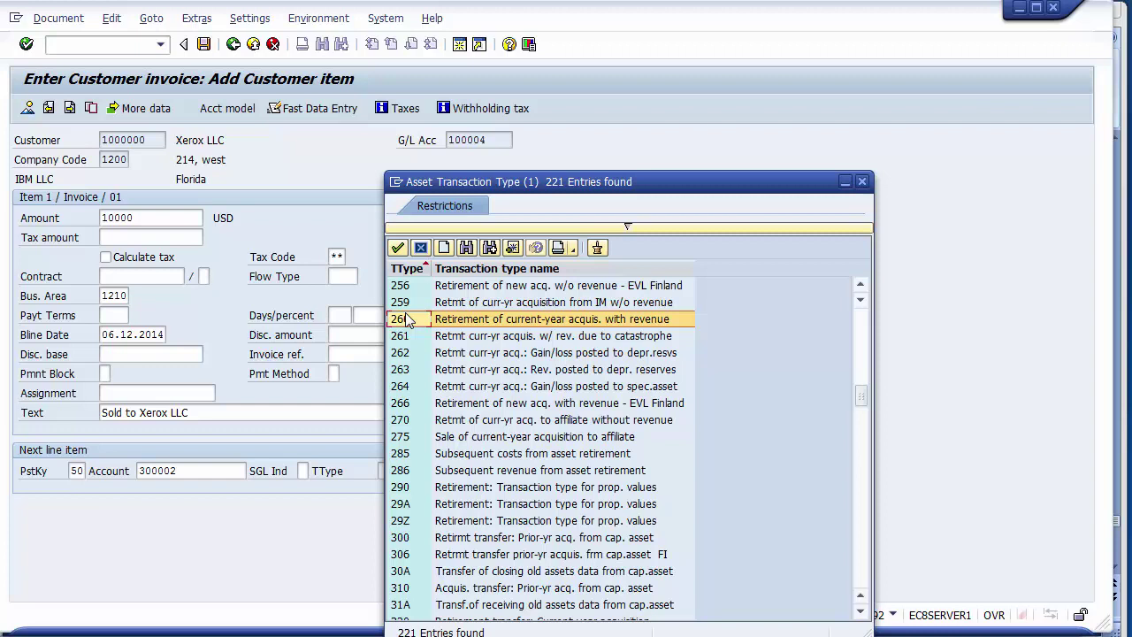
{"action": "double_click", "coordinate": [406, 320]}
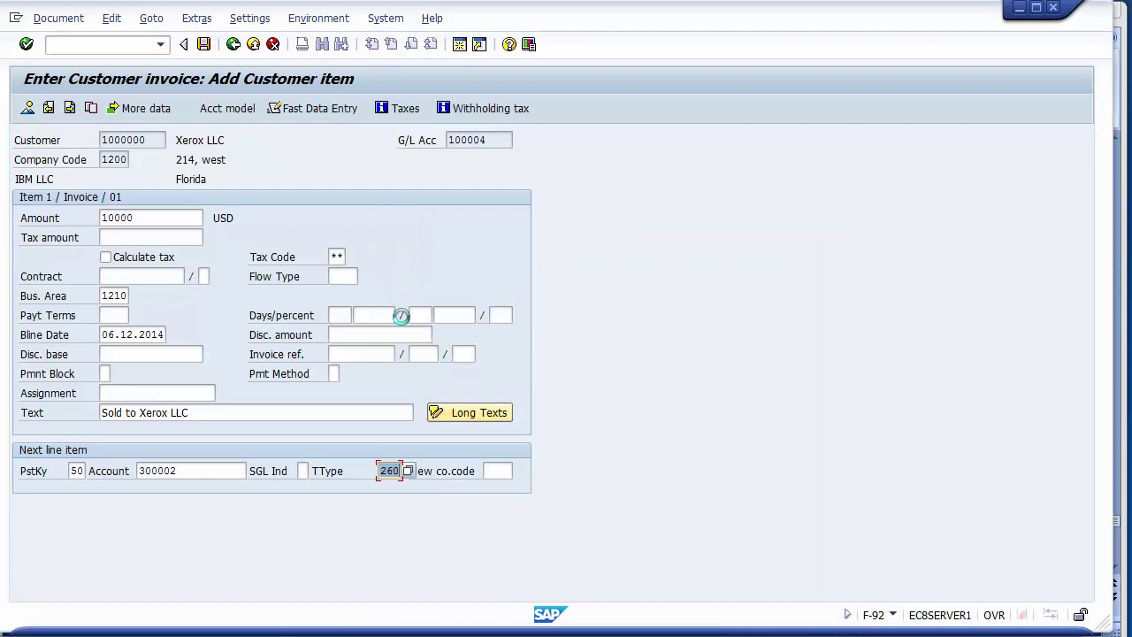
{"action": "key", "text": "Return"}
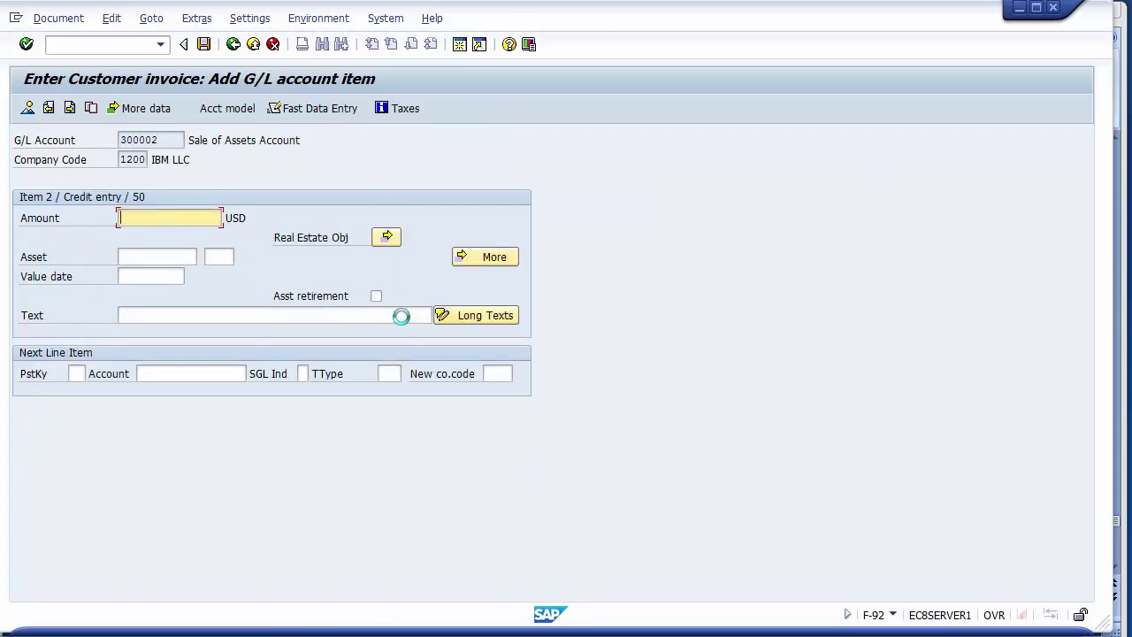
Set the Sale of Assets Account item's amount to 10000 USD.
{"action": "key", "text": "BackSpace"}
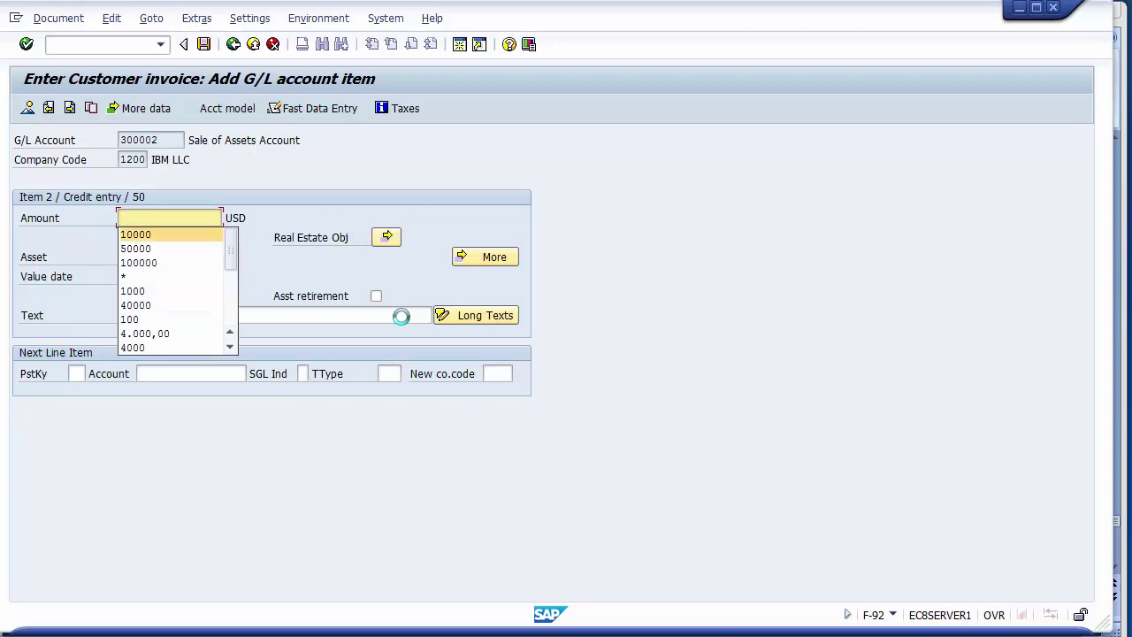
{"action": "key", "text": "Return"}
{"action": "key", "text": "Tab"}
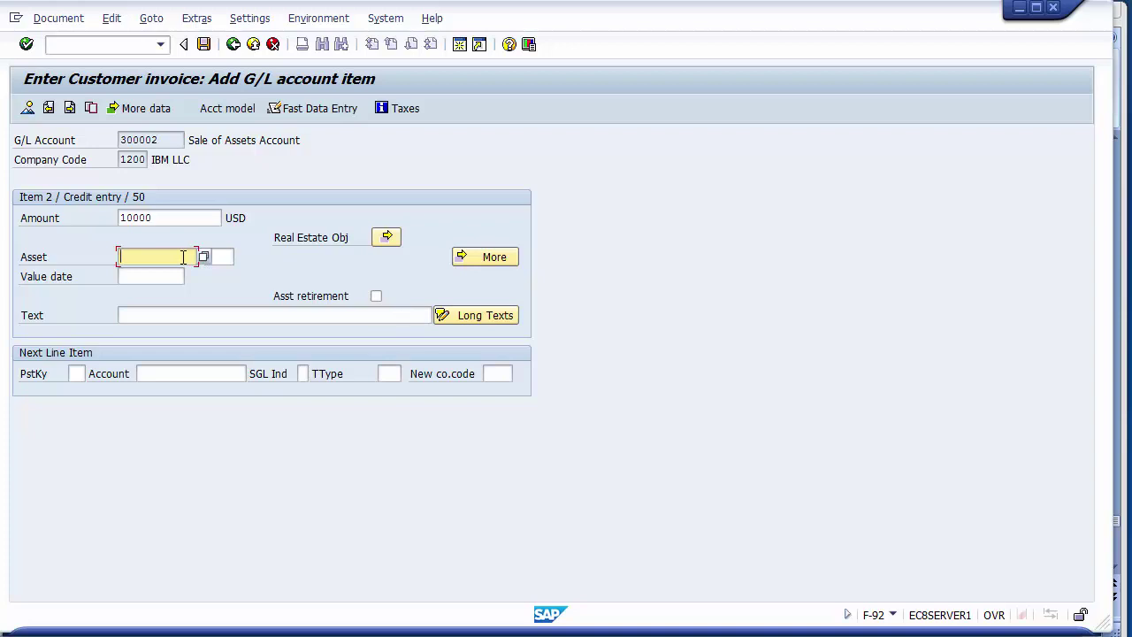
Try to assign the Motar asset, number 300000, directly to the Sale of Assets Account item.
{"action": "type", "text": "300002"}
{"action": "key", "text": "BackSpace"}
{"action": "key", "text": "BackSpace"}
{"action": "key", "text": "BackSpace"}
{"action": "key", "text": "BackSpace"}
{"action": "key", "text": "BackSpace"}
{"action": "key", "text": "BackSpace"}
{"action": "left_click", "coordinate": [203, 258]}
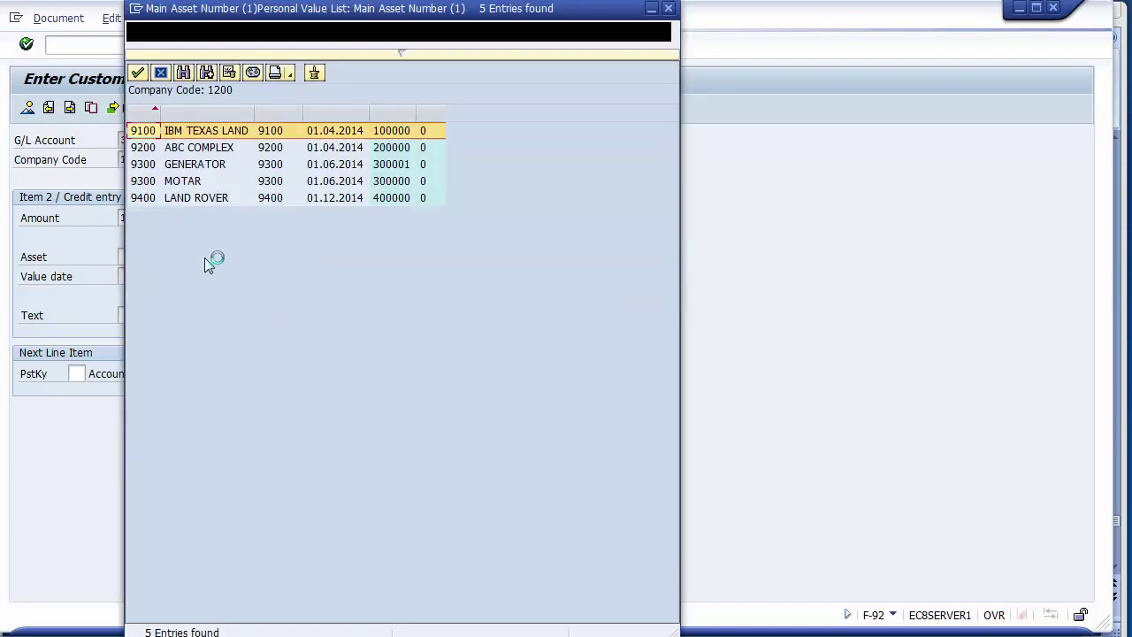
{"action": "left_click", "coordinate": [182, 184]}
{"action": "double_click", "coordinate": [182, 186]}
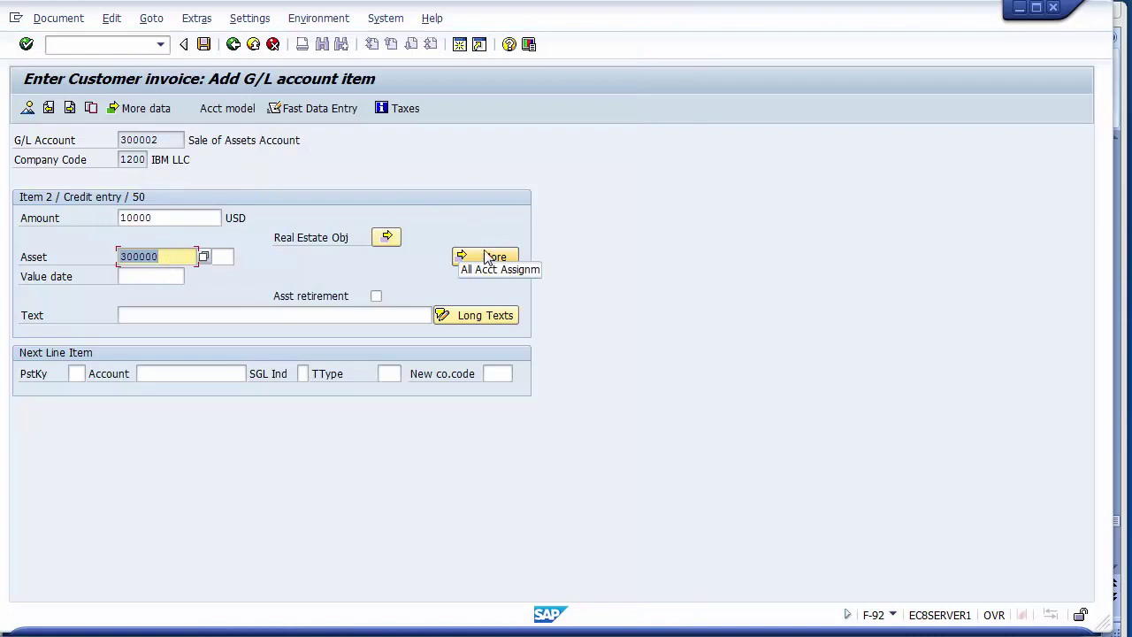
Mark the credit item as an asset retirement and set its text to "Sold to Xerox LLC".
{"action": "left_click", "coordinate": [337, 316]}
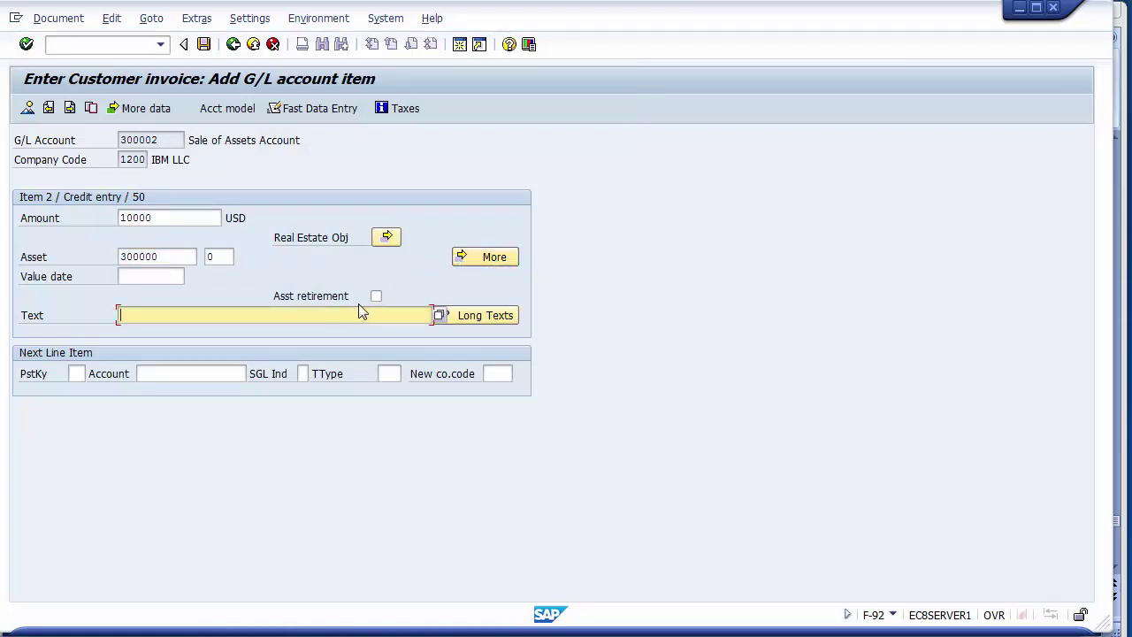
{"action": "left_click", "coordinate": [309, 299]}
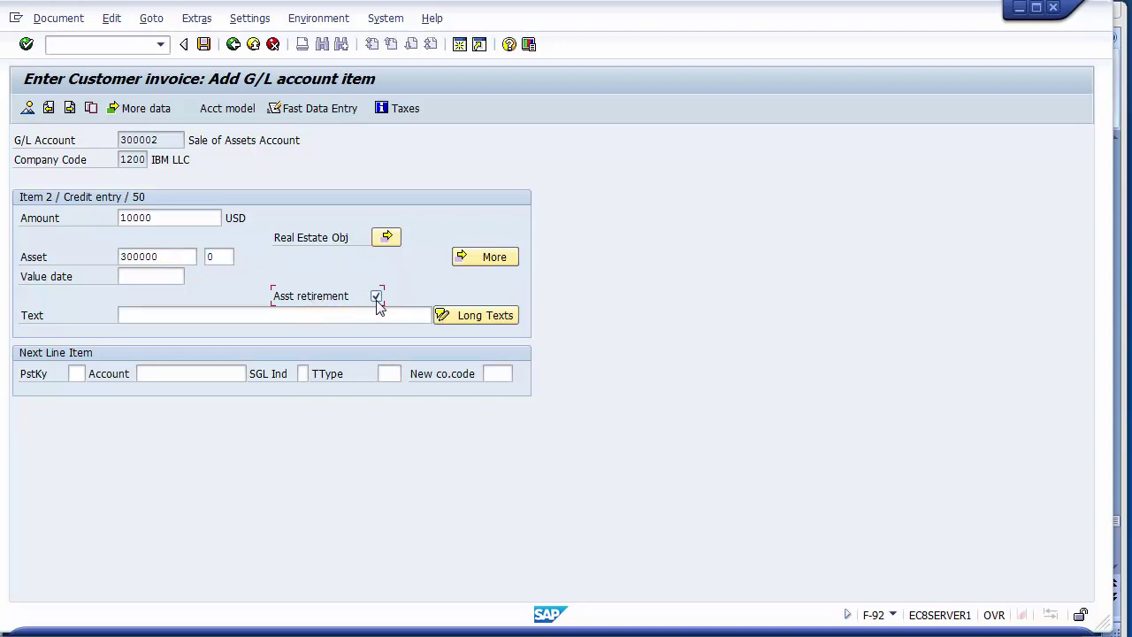
{"action": "left_click", "coordinate": [349, 316]}
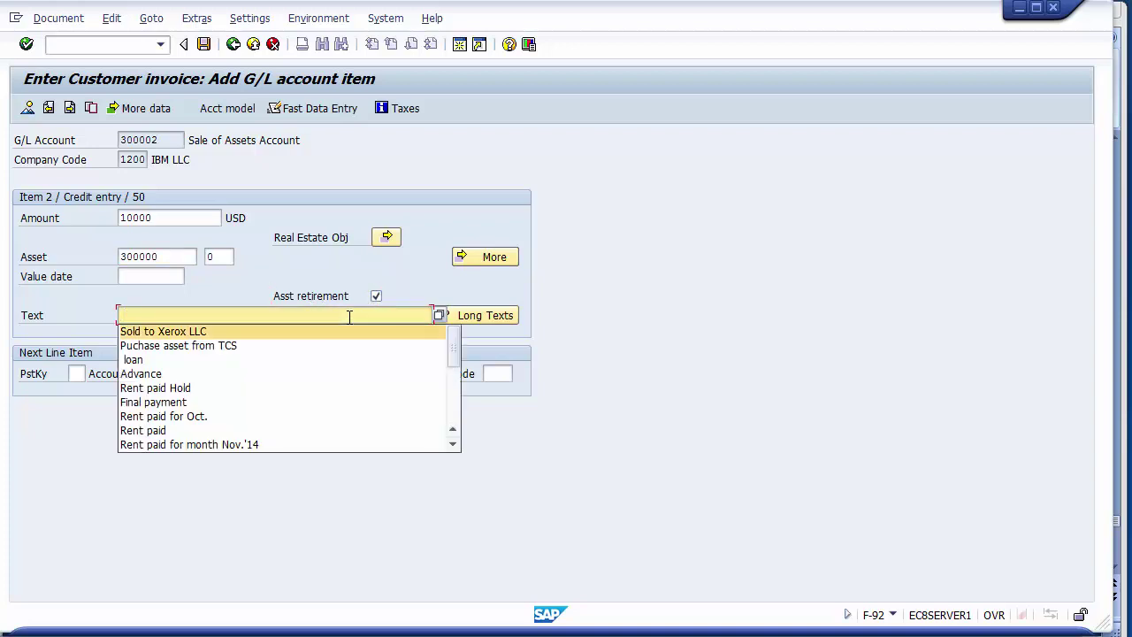
{"action": "key", "text": "Return"}
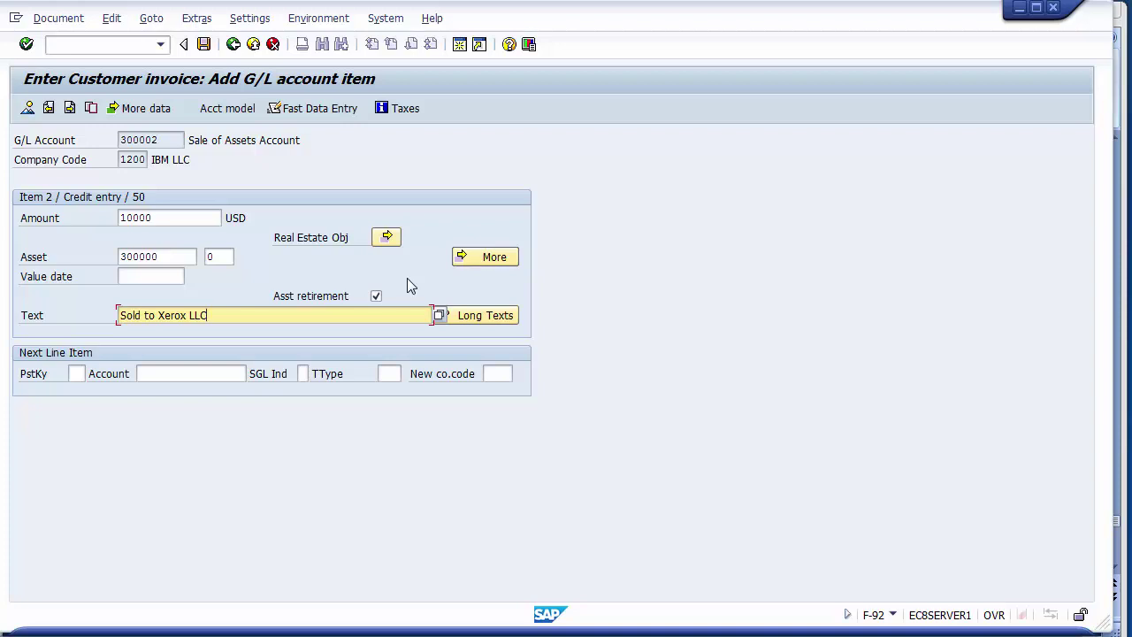
Remove the asset assignment from the credit item and continue to the asset retirement details.
{"action": "key", "text": "Return"}
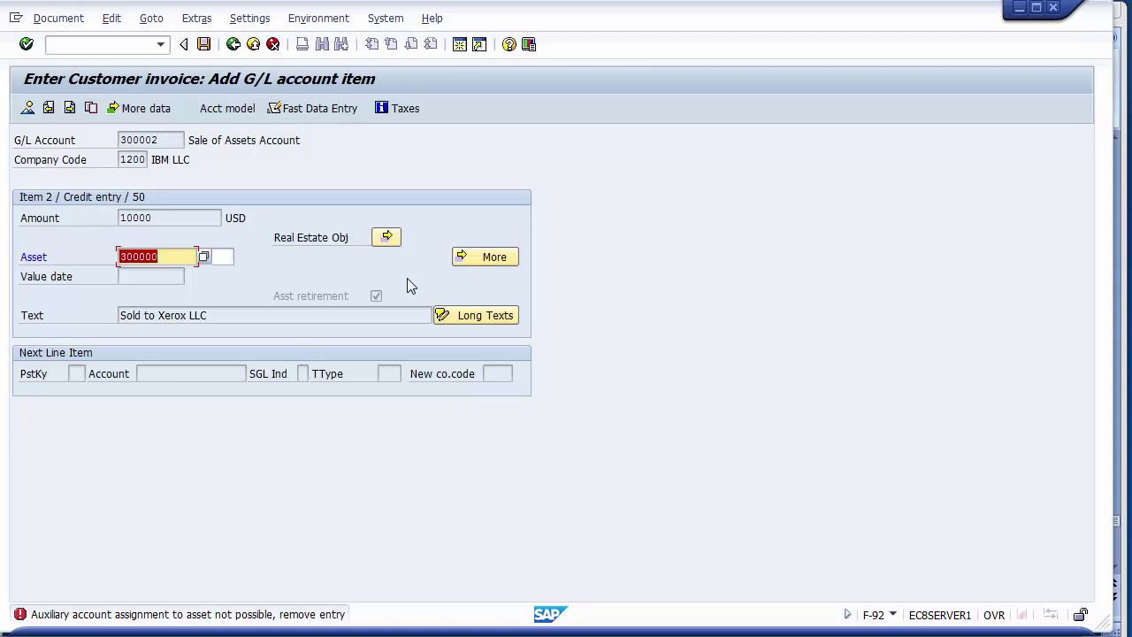
{"action": "key", "text": "Delete"}
{"action": "key", "text": "Return"}
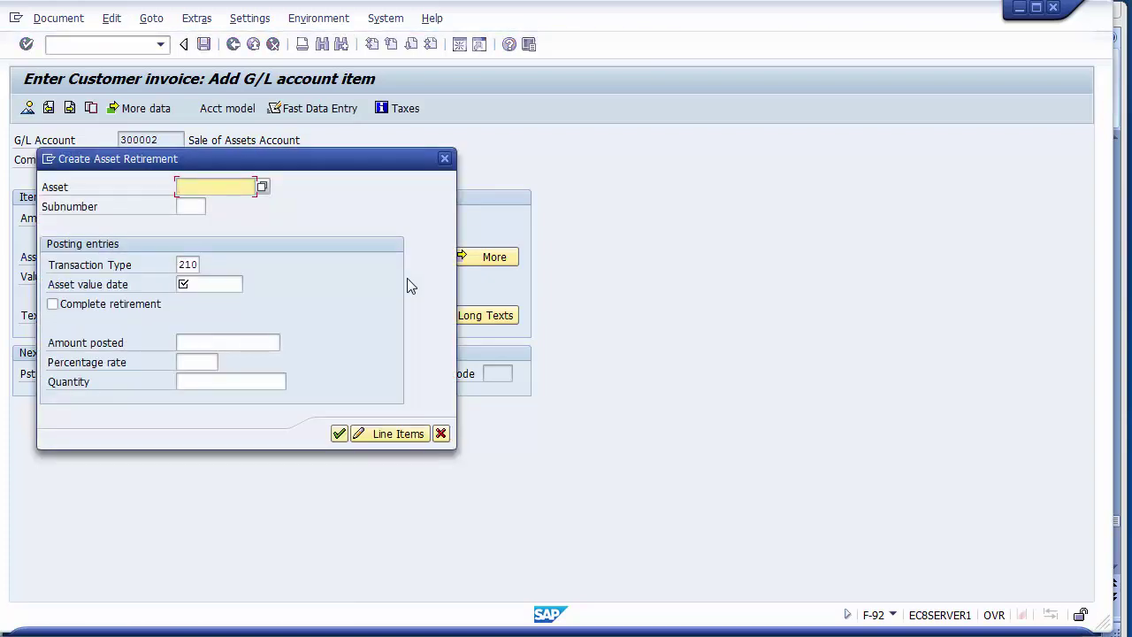
Look up and choose the Motar asset, number 300000, as the asset to retire.
{"action": "left_click_drag", "start_coordinate": [253, 157], "coordinate": [666, 128]}
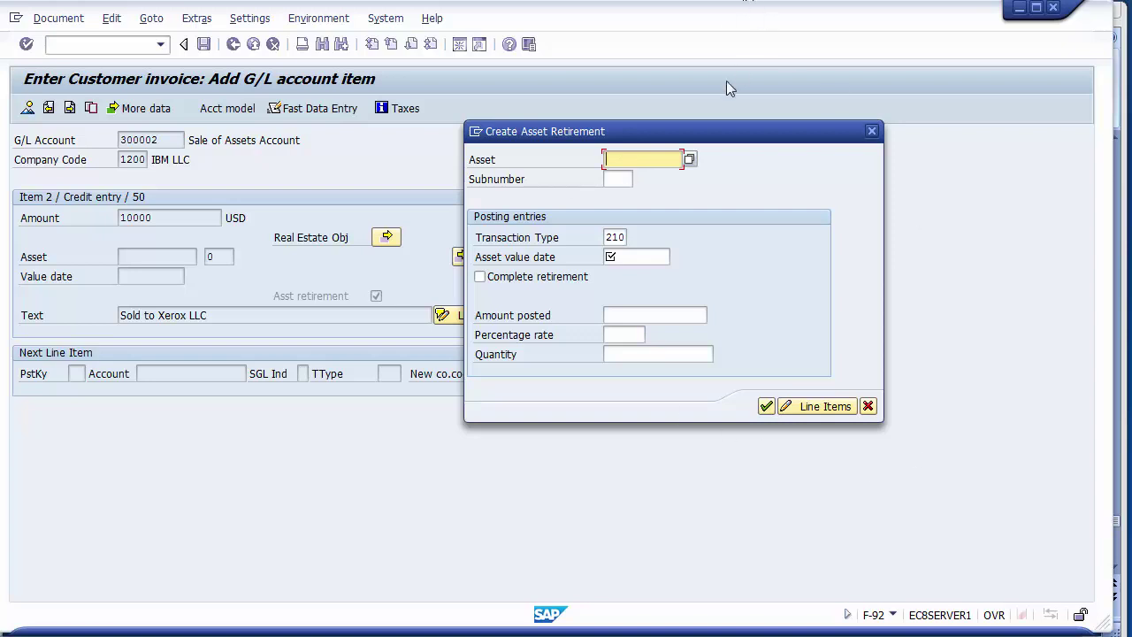
{"action": "left_click", "coordinate": [690, 162]}
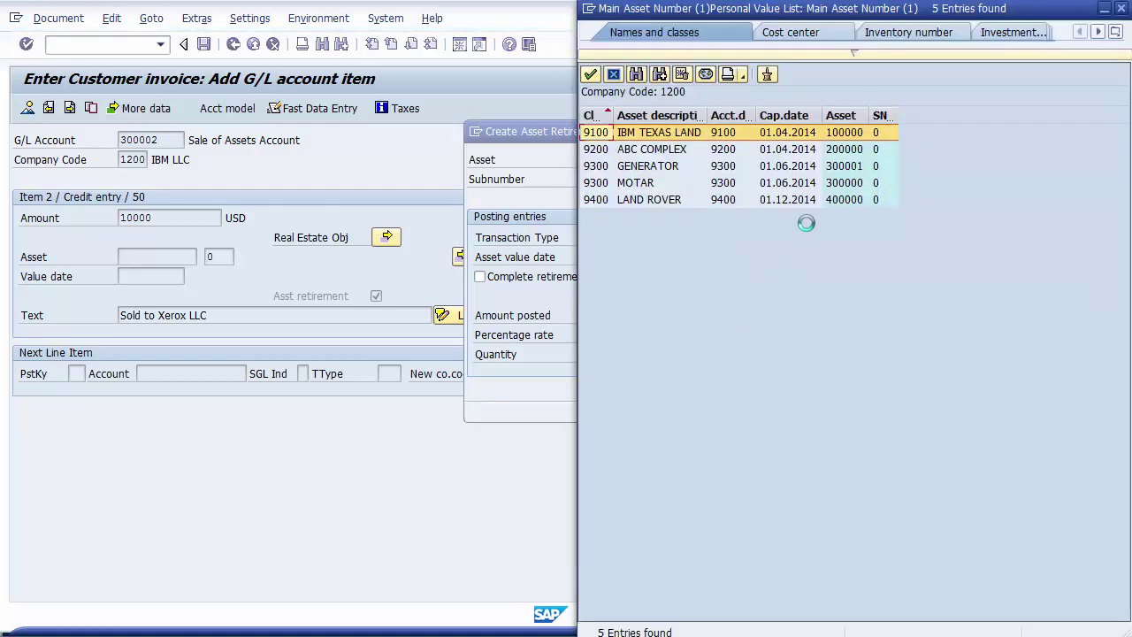
{"action": "double_click", "coordinate": [641, 183]}
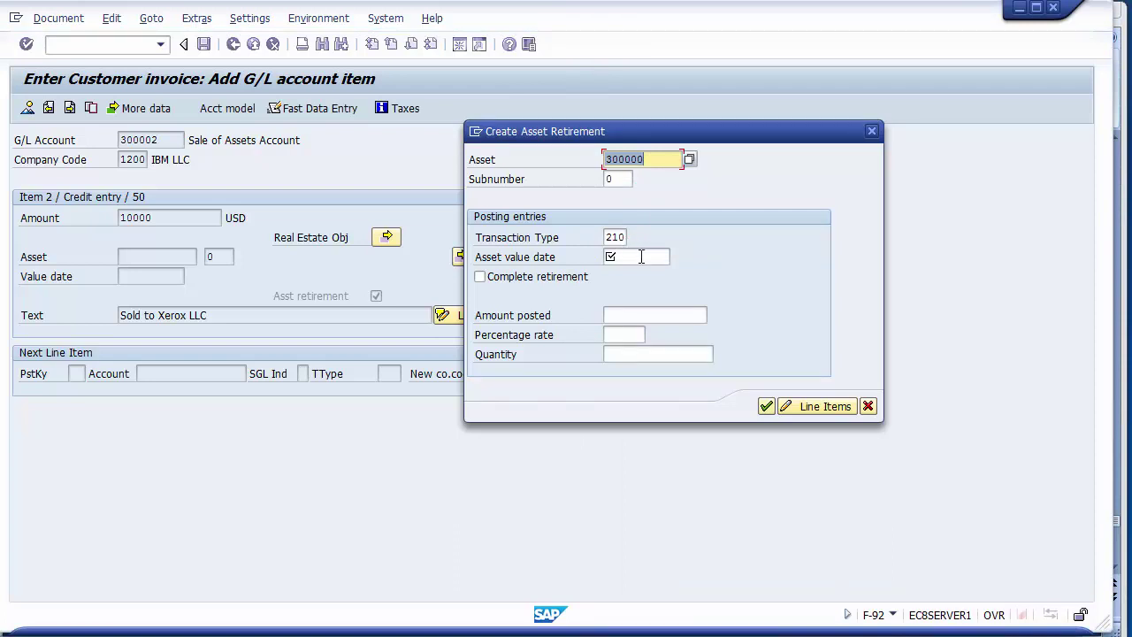
Set the asset value date to 06122014, mark the asset for complete retirement and confirm the retirement details.
{"action": "left_click", "coordinate": [641, 257]}
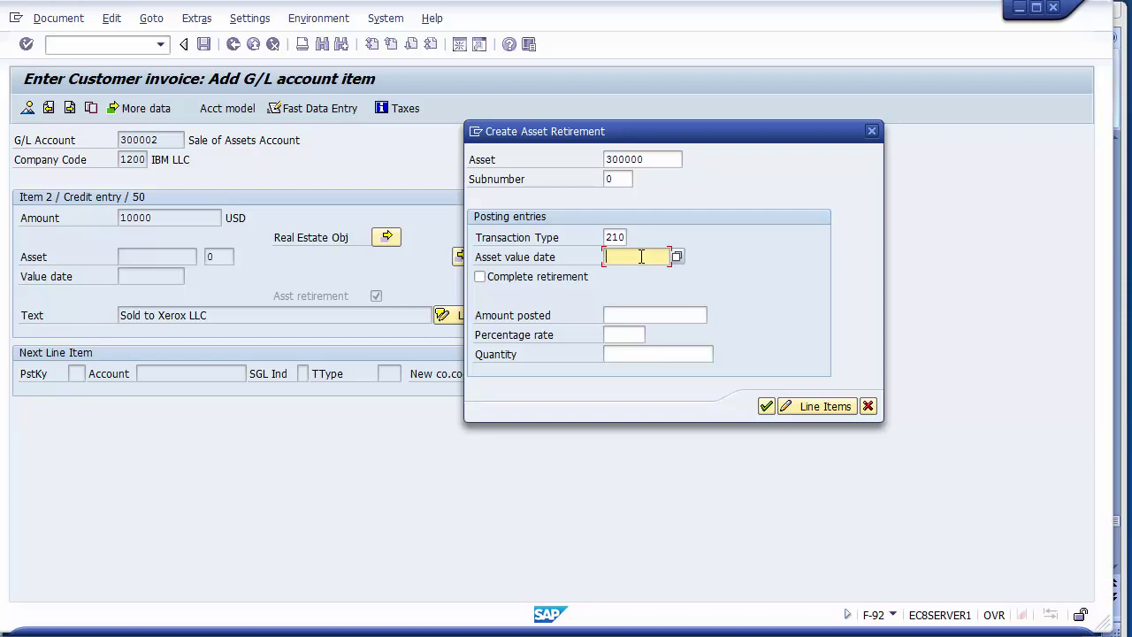
{"action": "type", "text": "06122014"}
{"action": "key", "text": "Tab"}
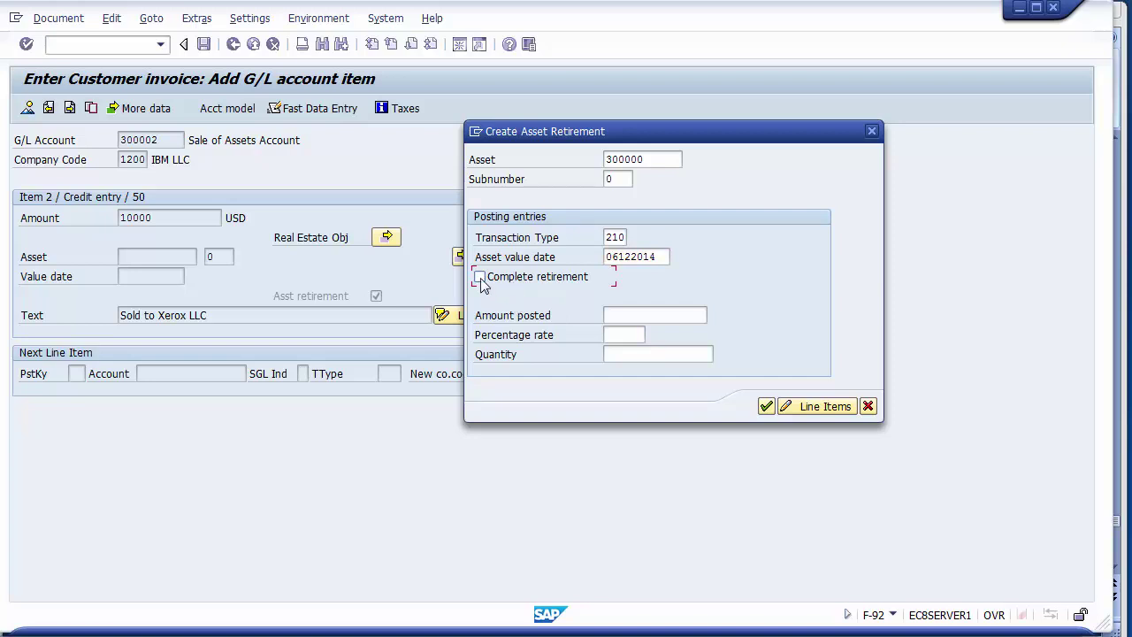
{"action": "left_click", "coordinate": [479, 278]}
{"action": "left_click", "coordinate": [766, 407]}
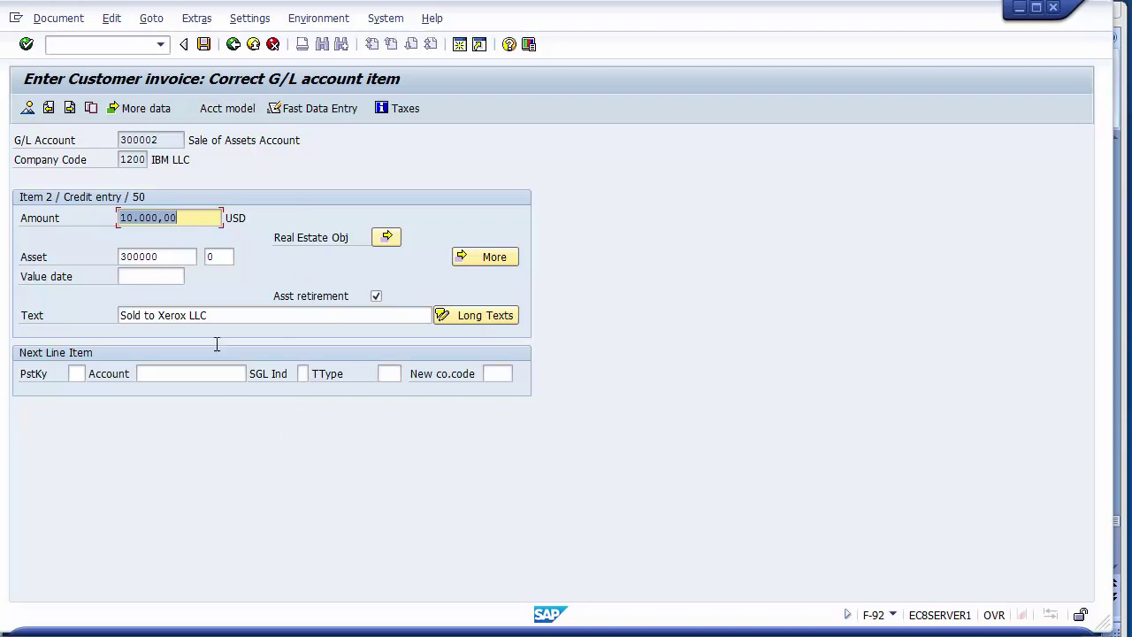
Simulate the document and review the amounts of the Xerox LLC and Sale of Assets line items.
{"action": "left_click", "coordinate": [60, 24]}
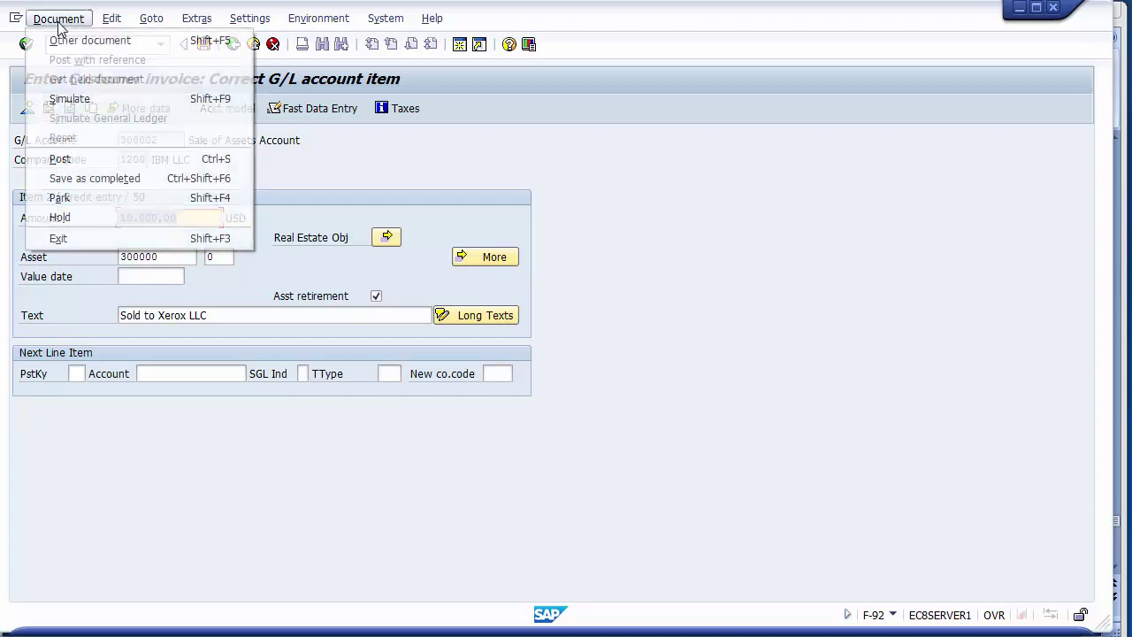
{"action": "left_click", "coordinate": [66, 99]}
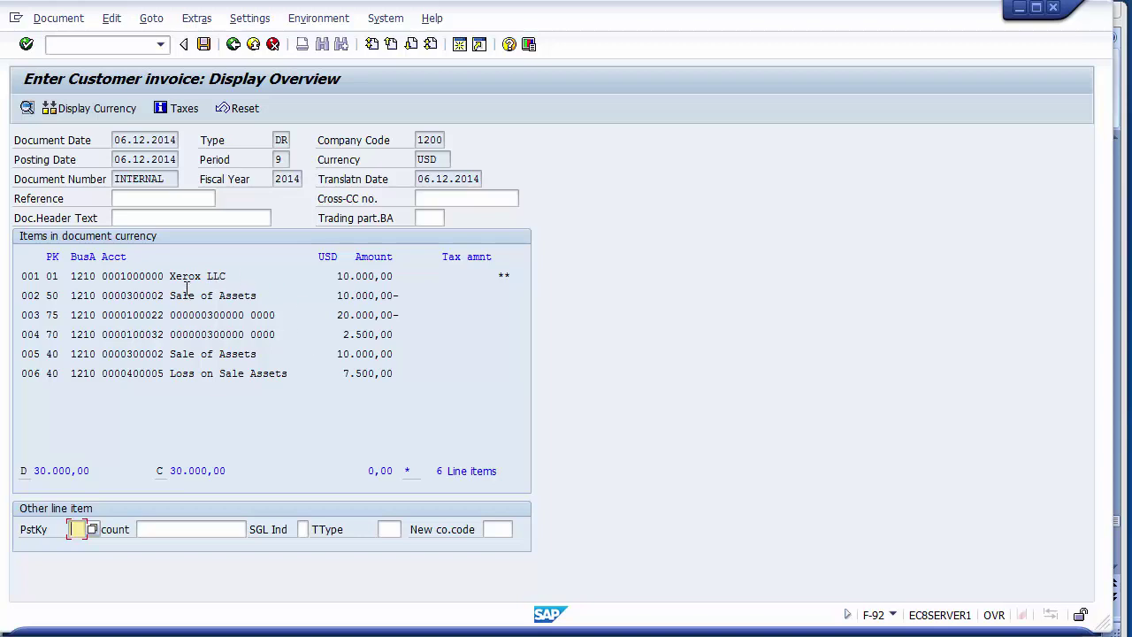
{"action": "left_click_drag", "start_coordinate": [339, 277], "coordinate": [400, 277]}
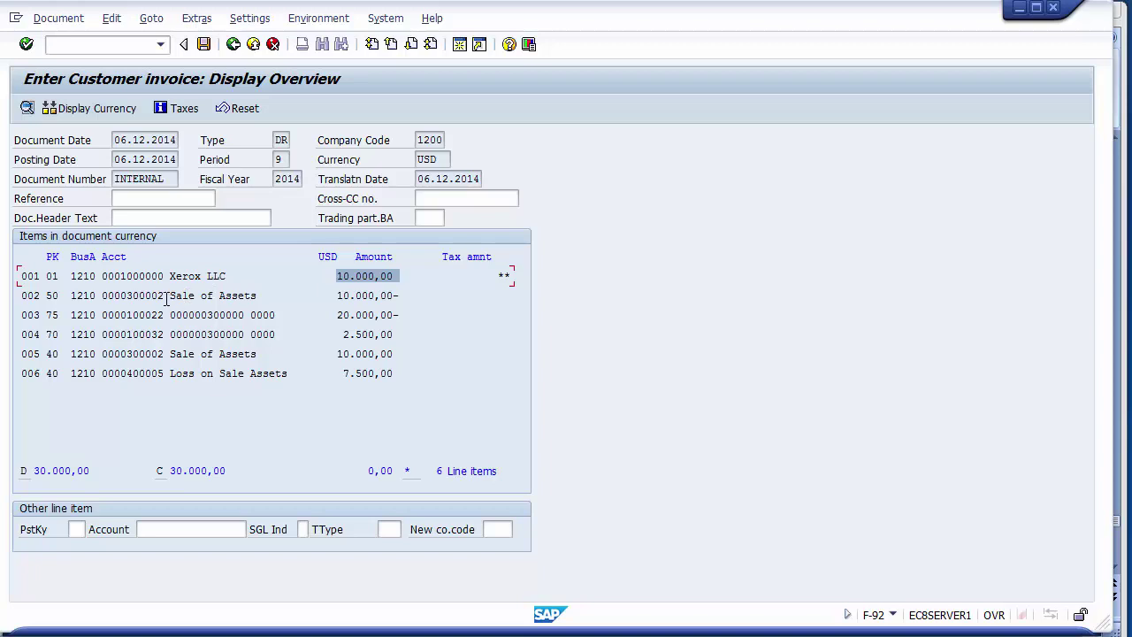
{"action": "left_click_drag", "start_coordinate": [168, 297], "coordinate": [404, 310]}
{"action": "left_click_drag", "start_coordinate": [336, 353], "coordinate": [403, 358]}
{"action": "left_click", "coordinate": [411, 410]}
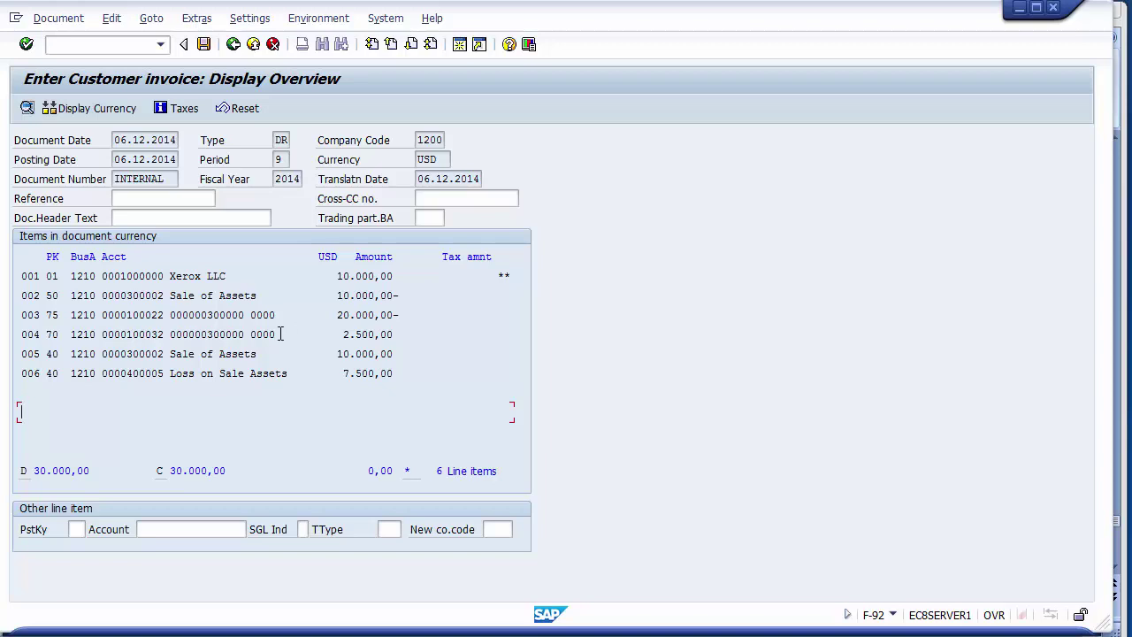
Check asset 300000's acquisition value in Asset Explorer against line item 003, and return to the invoice overview.
{"action": "left_click_drag", "start_coordinate": [206, 316], "coordinate": [245, 316]}
{"action": "mouse_move", "coordinate": [332, 626]}
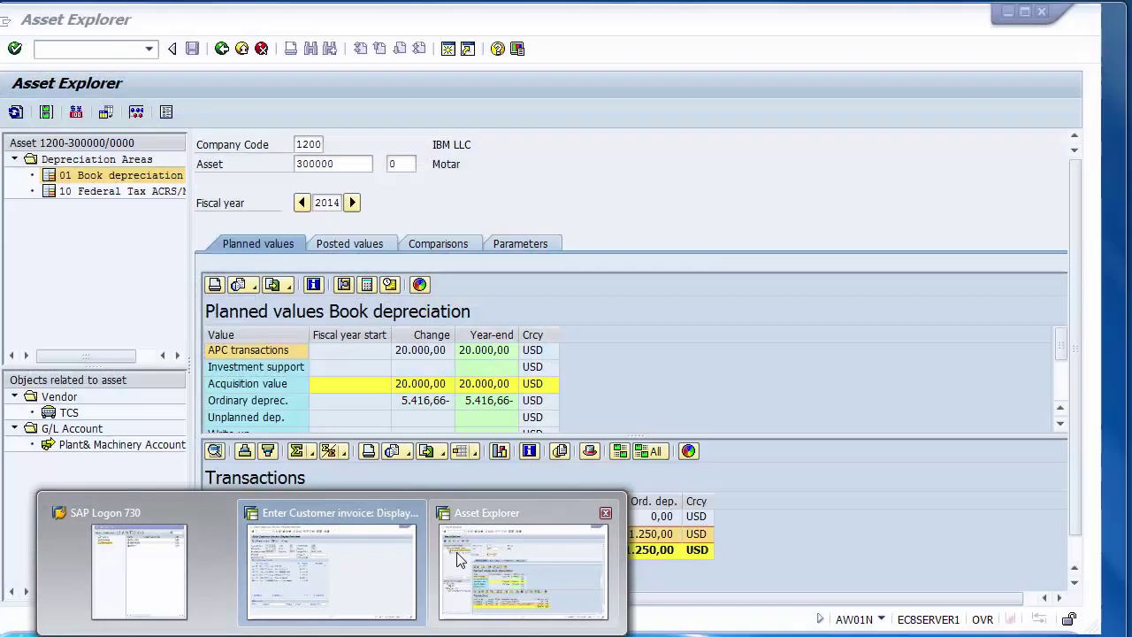
{"action": "left_click", "coordinate": [459, 559]}
{"action": "left_click", "coordinate": [423, 389]}
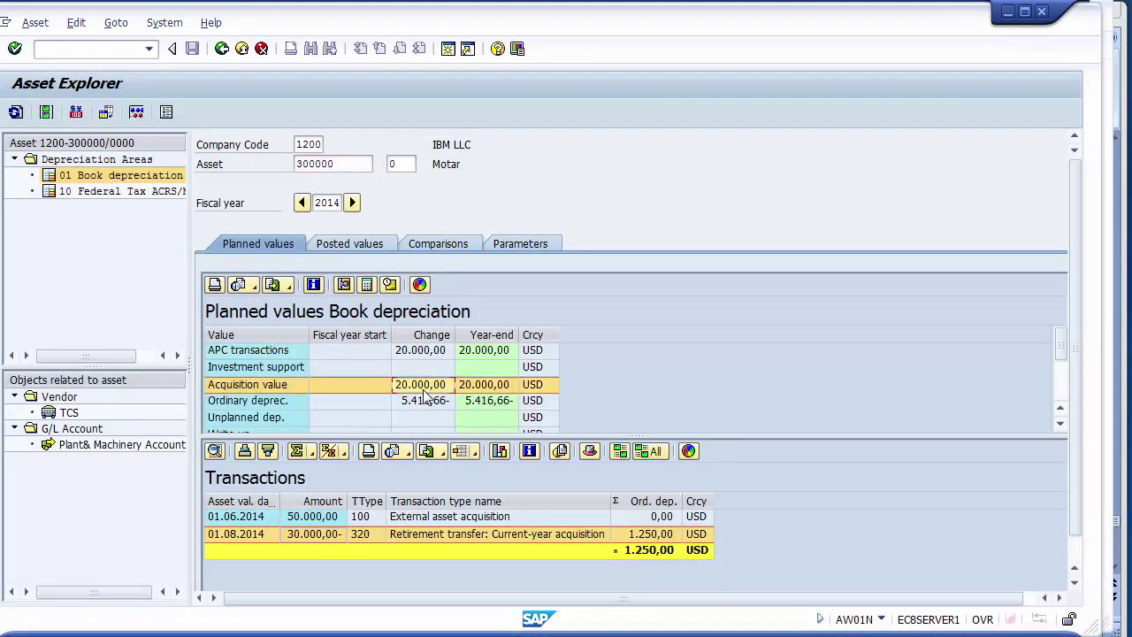
{"action": "key", "text": "alt+Tab"}
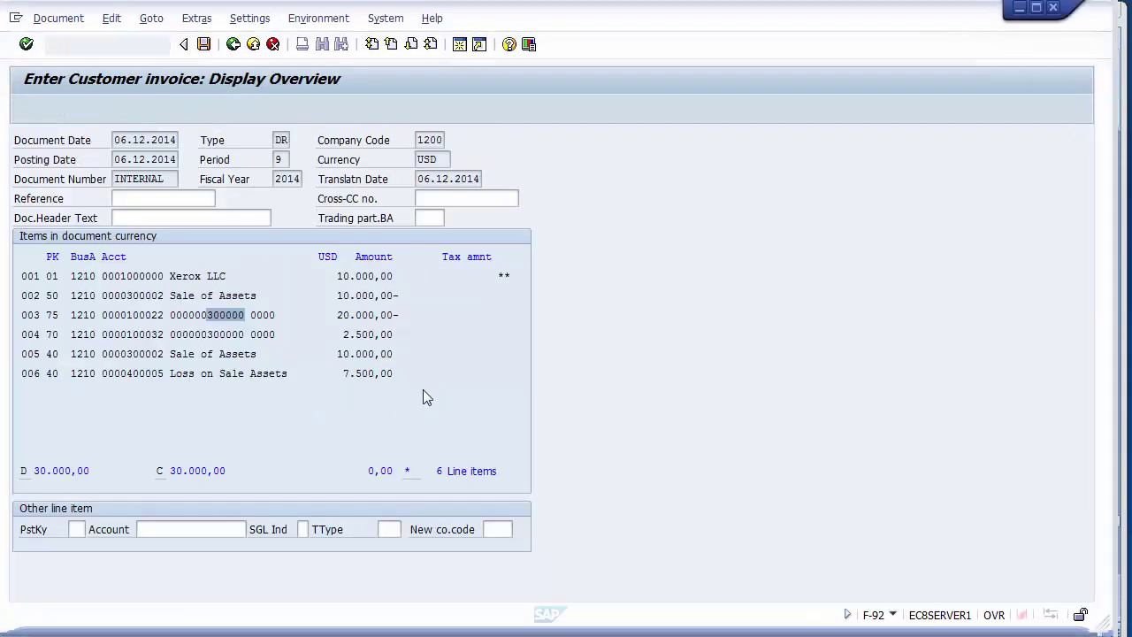
Compare the asset value, accumulated depreciation, sale amount and Loss on Sale Assets line items in the simulated document.
{"action": "left_click_drag", "start_coordinate": [339, 316], "coordinate": [410, 316]}
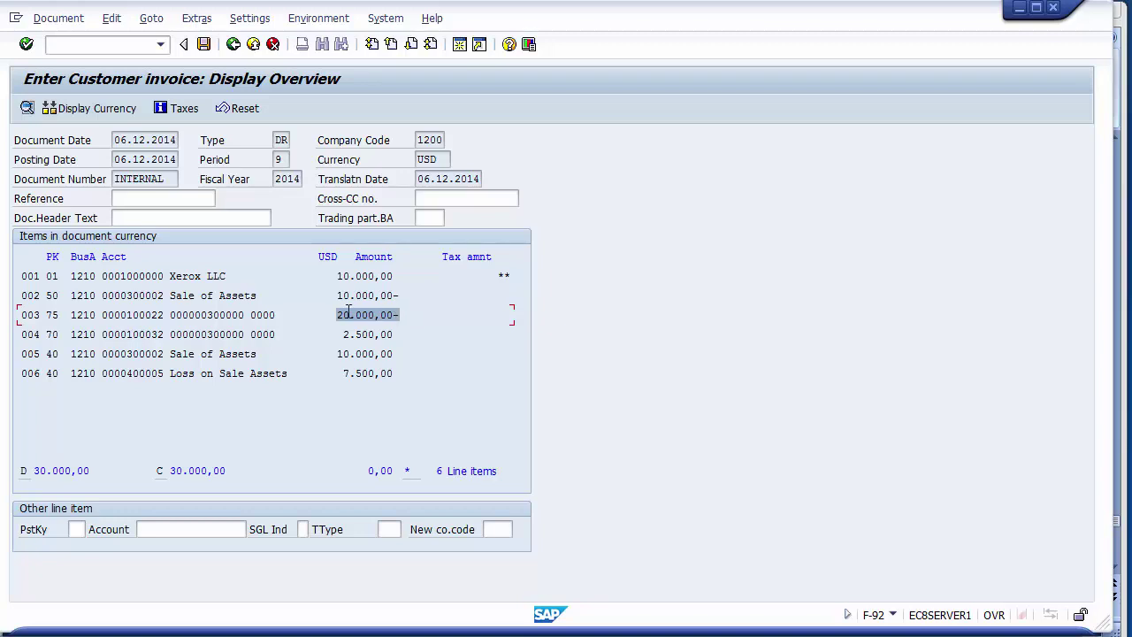
{"action": "left_click_drag", "start_coordinate": [337, 334], "coordinate": [400, 338]}
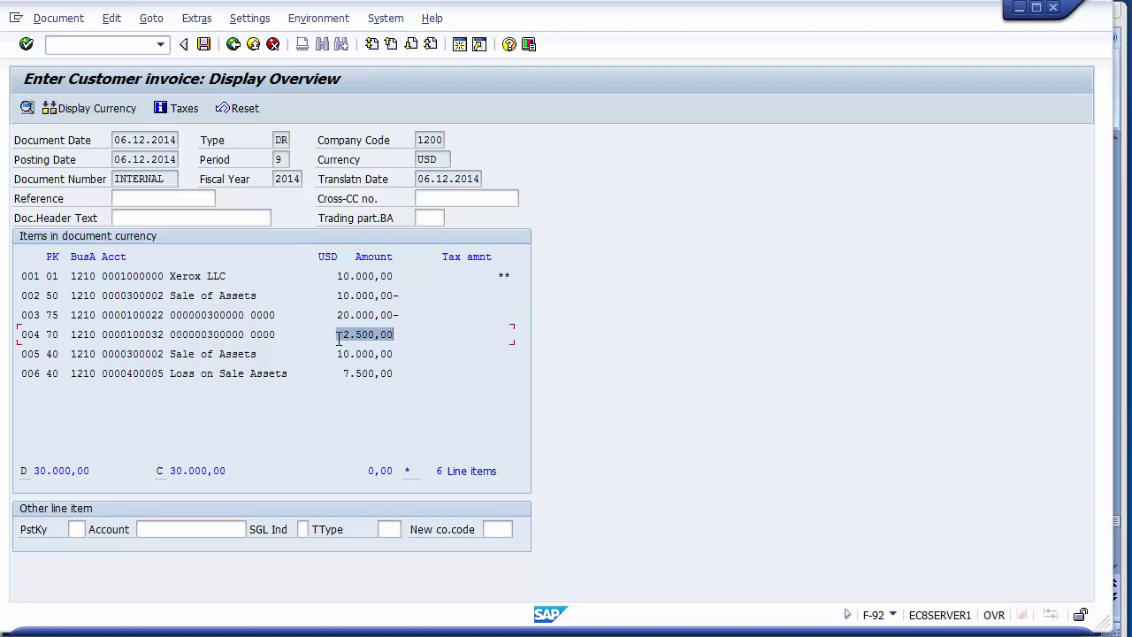
{"action": "left_click_drag", "start_coordinate": [338, 339], "coordinate": [402, 337]}
{"action": "left_click_drag", "start_coordinate": [344, 378], "coordinate": [399, 373]}
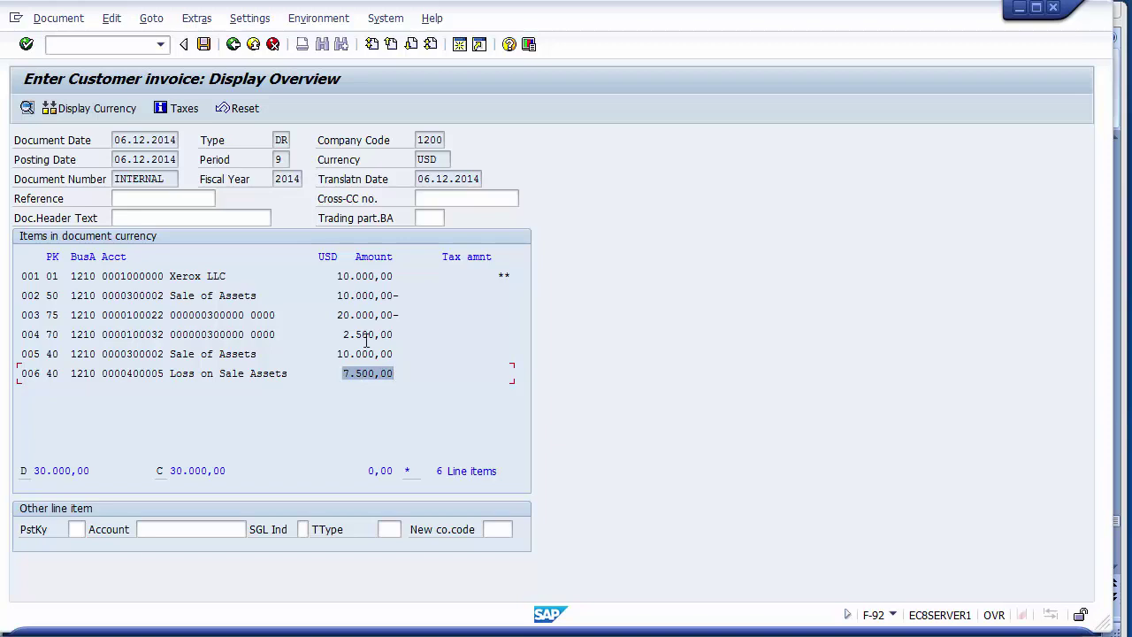
{"action": "left_click_drag", "start_coordinate": [337, 315], "coordinate": [394, 323]}
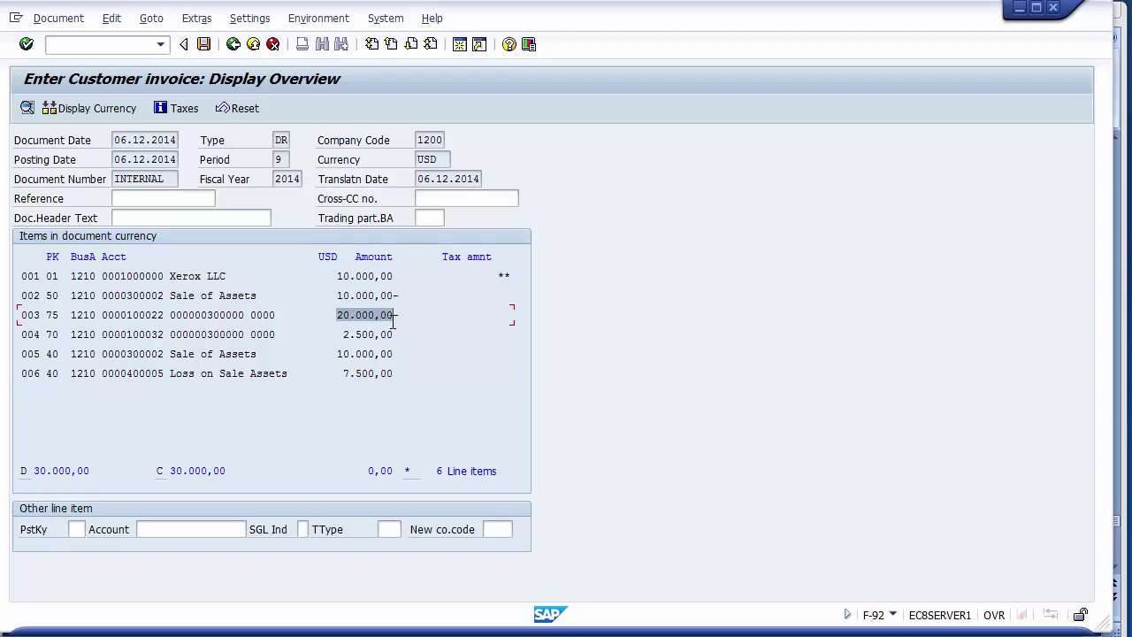
{"action": "left_click", "coordinate": [345, 335]}
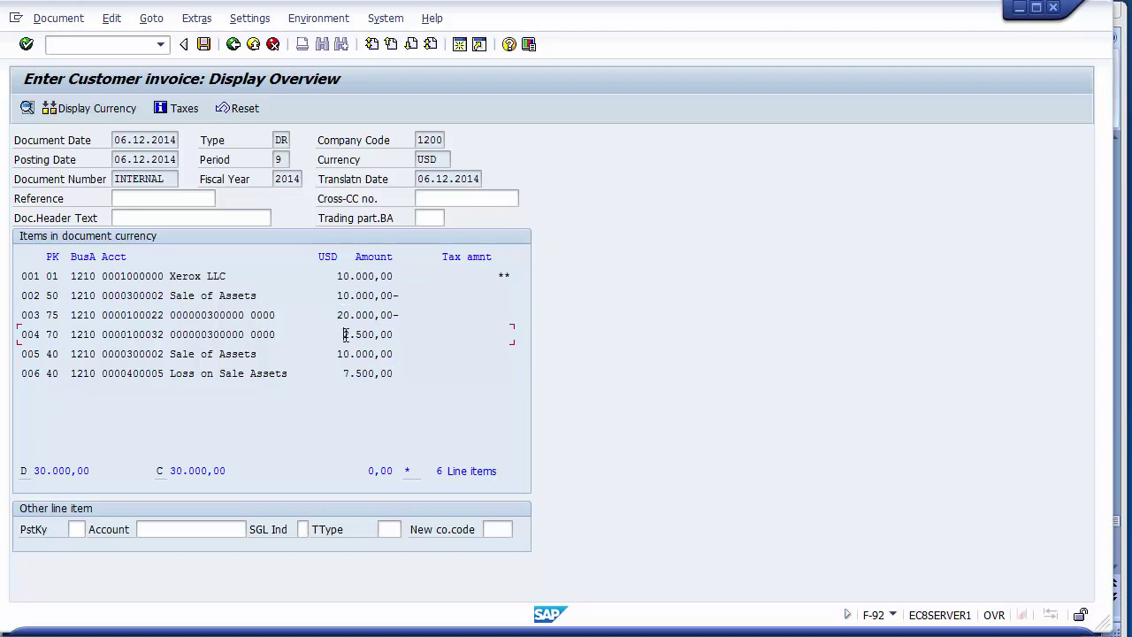
{"action": "left_click_drag", "start_coordinate": [345, 334], "coordinate": [399, 339]}
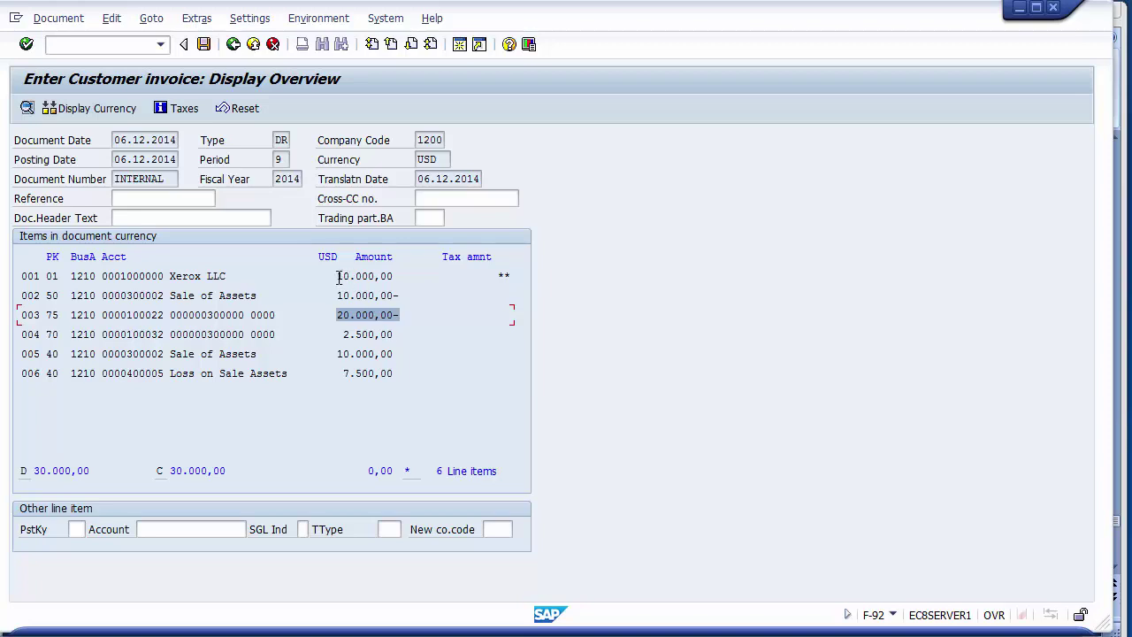
{"action": "left_click_drag", "start_coordinate": [340, 276], "coordinate": [406, 283]}
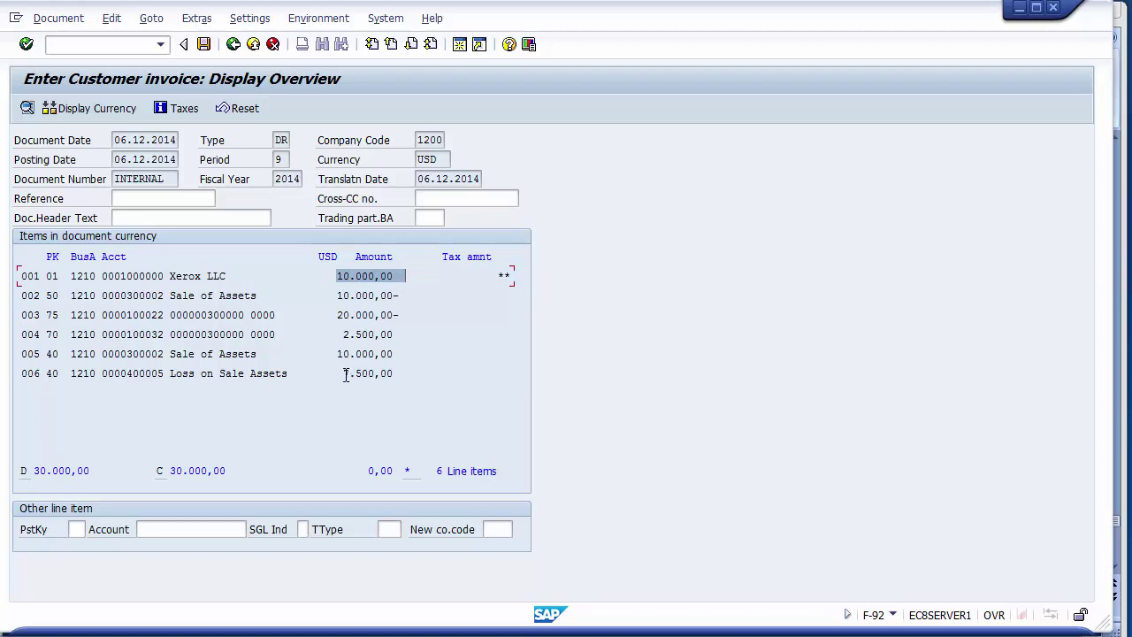
{"action": "left_click_drag", "start_coordinate": [345, 374], "coordinate": [405, 377]}
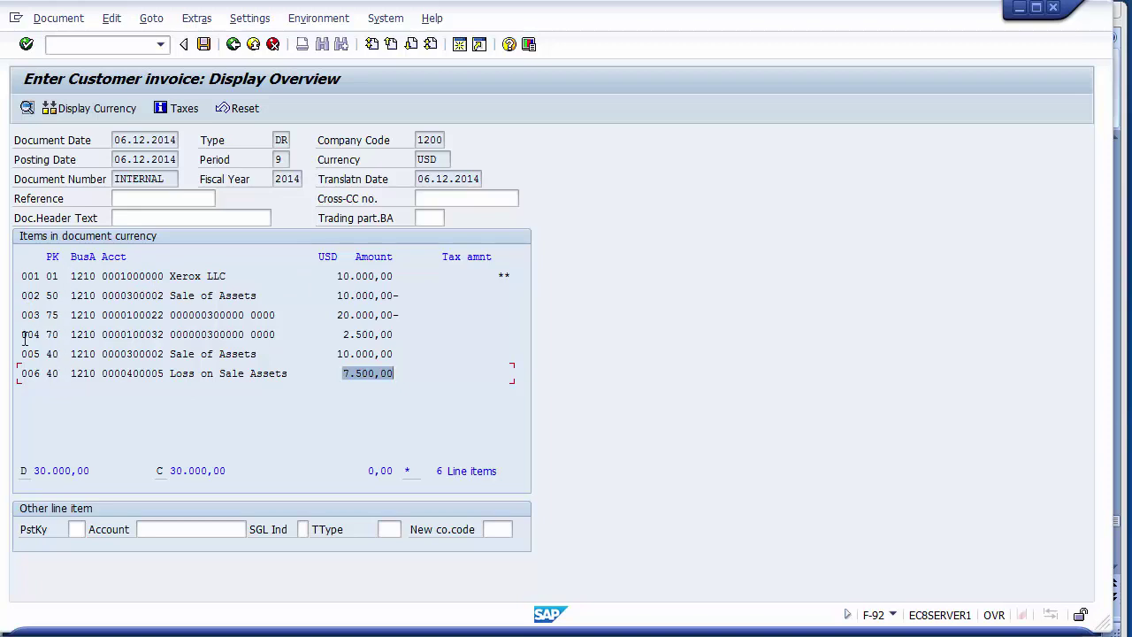
{"action": "left_click_drag", "start_coordinate": [23, 374], "coordinate": [43, 374]}
Post the simulated asset retirement document.
{"action": "left_click", "coordinate": [99, 398]}
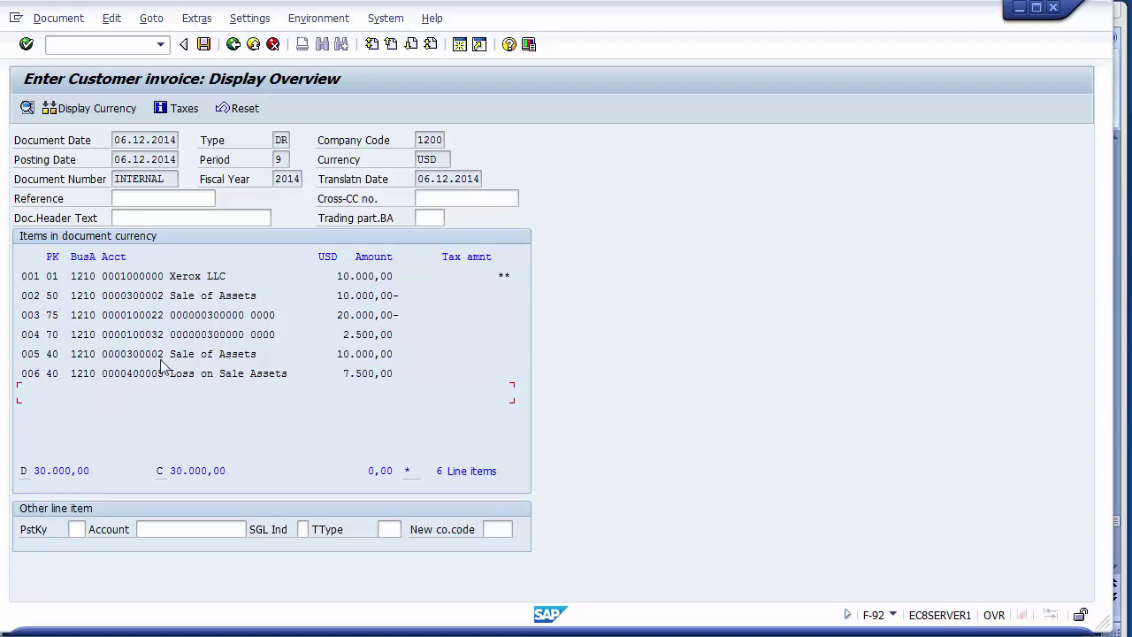
{"action": "left_click", "coordinate": [204, 44]}
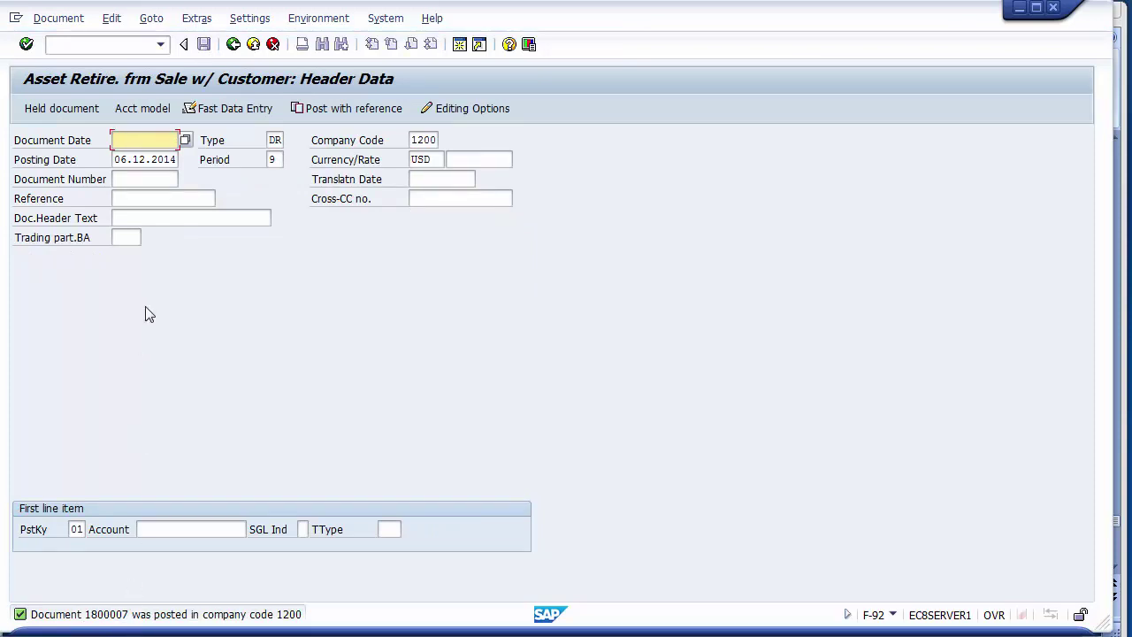
Switch to Asset Explorer, refresh the values of asset 300000 and check its acquisition value.
{"action": "key", "text": "alt+Tab"}
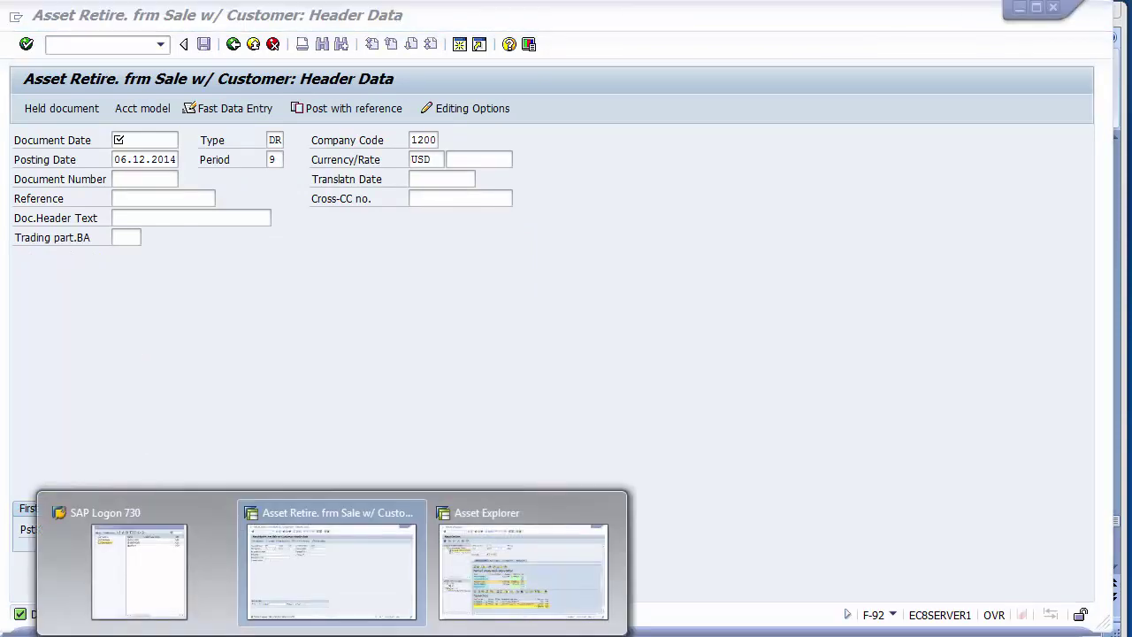
{"action": "left_click", "coordinate": [477, 571]}
{"action": "left_click_drag", "start_coordinate": [354, 164], "coordinate": [291, 163]}
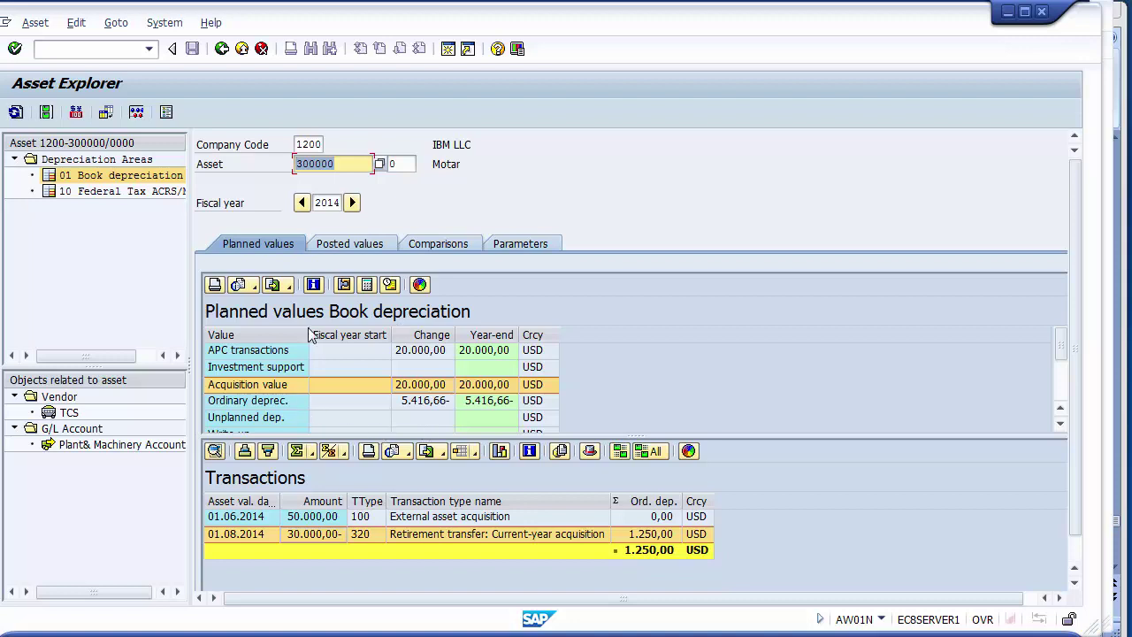
{"action": "left_click", "coordinate": [16, 112]}
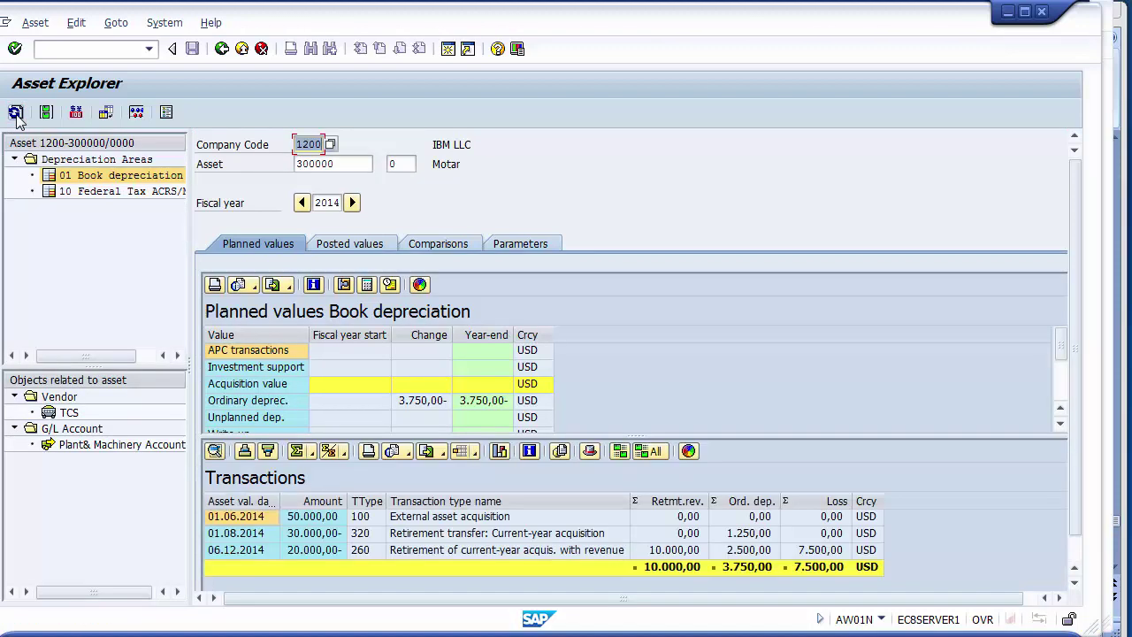
{"action": "left_click", "coordinate": [419, 386]}
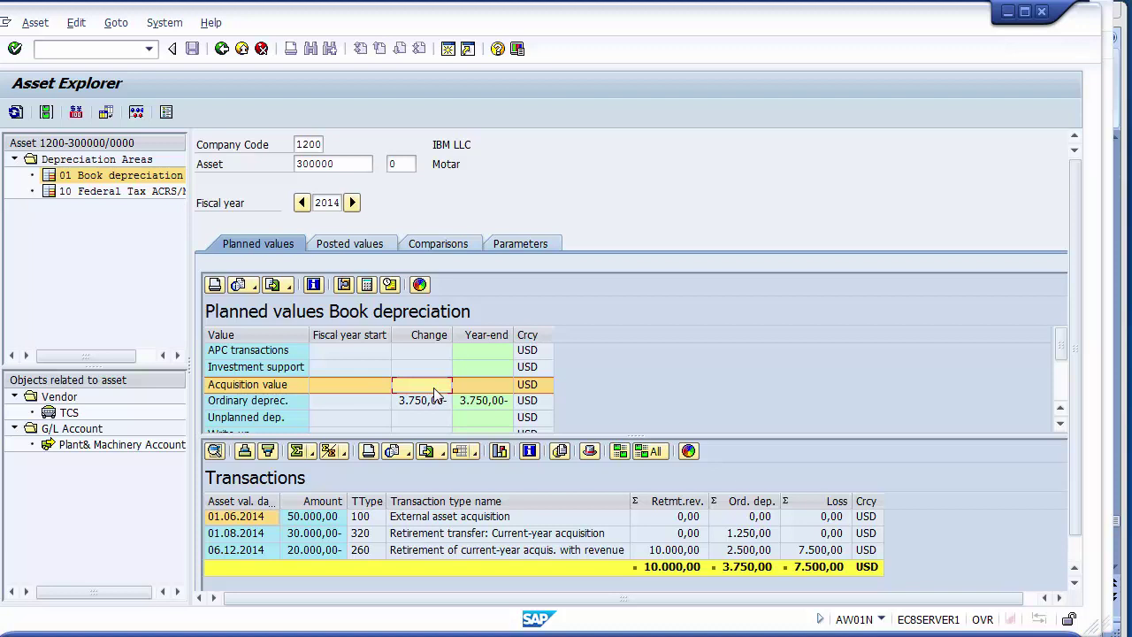
Examine the 06.12.2014 retirement transaction's amount, transaction type, retirement revenue, ordinary depreciation and loss.
{"action": "left_click", "coordinate": [330, 553]}
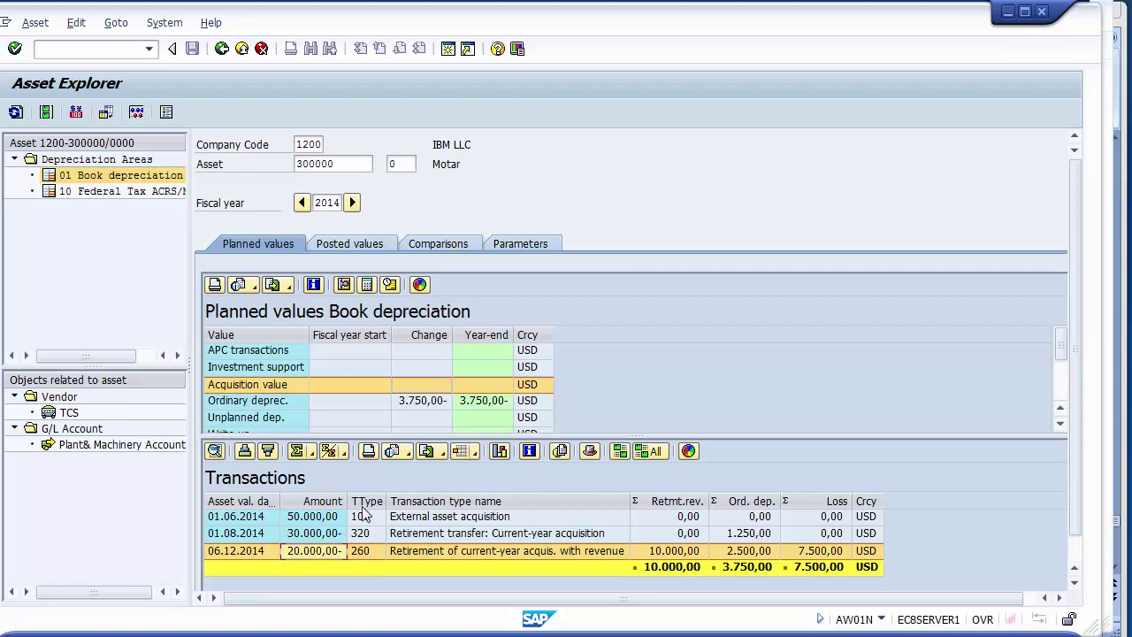
{"action": "left_click", "coordinate": [368, 551]}
{"action": "left_click", "coordinate": [370, 517]}
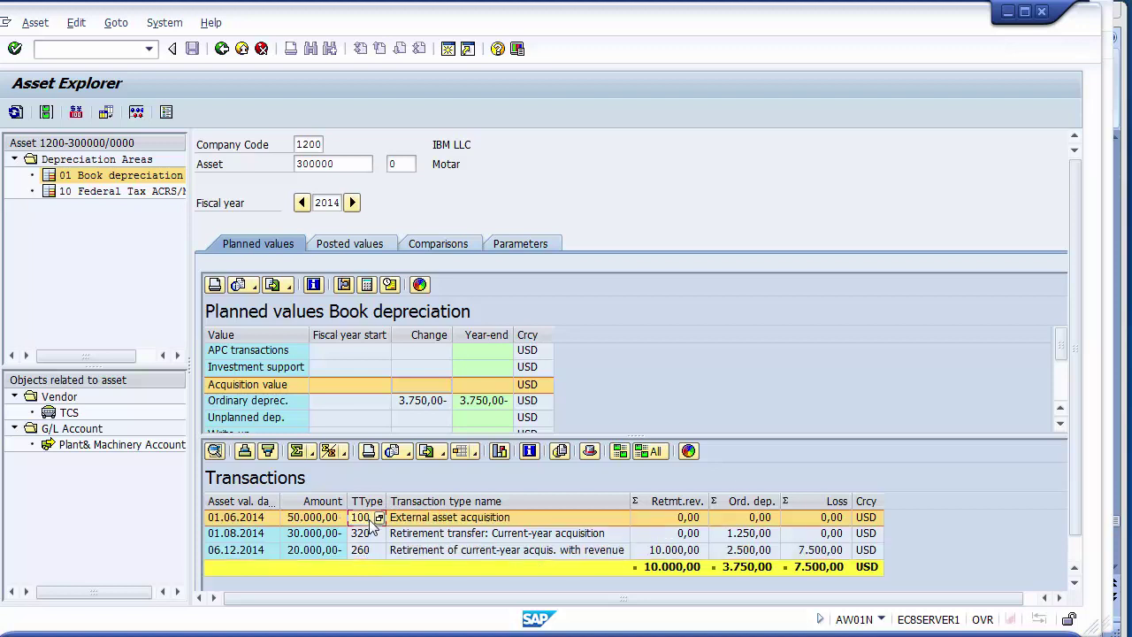
{"action": "left_click", "coordinate": [369, 534]}
{"action": "left_click", "coordinate": [369, 551]}
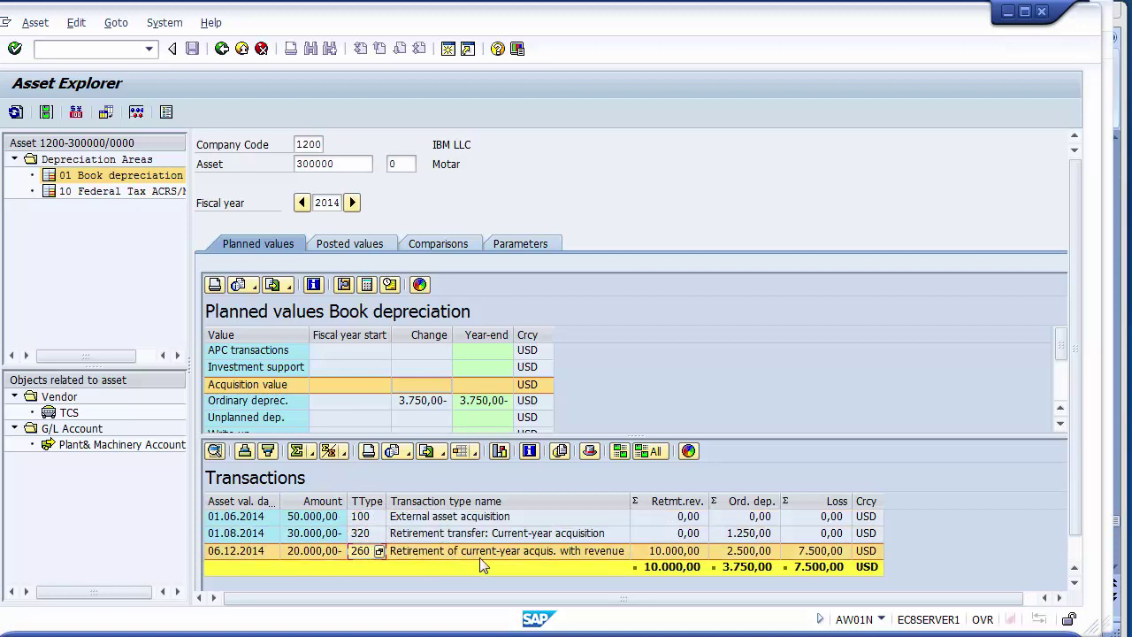
{"action": "left_click", "coordinate": [573, 555]}
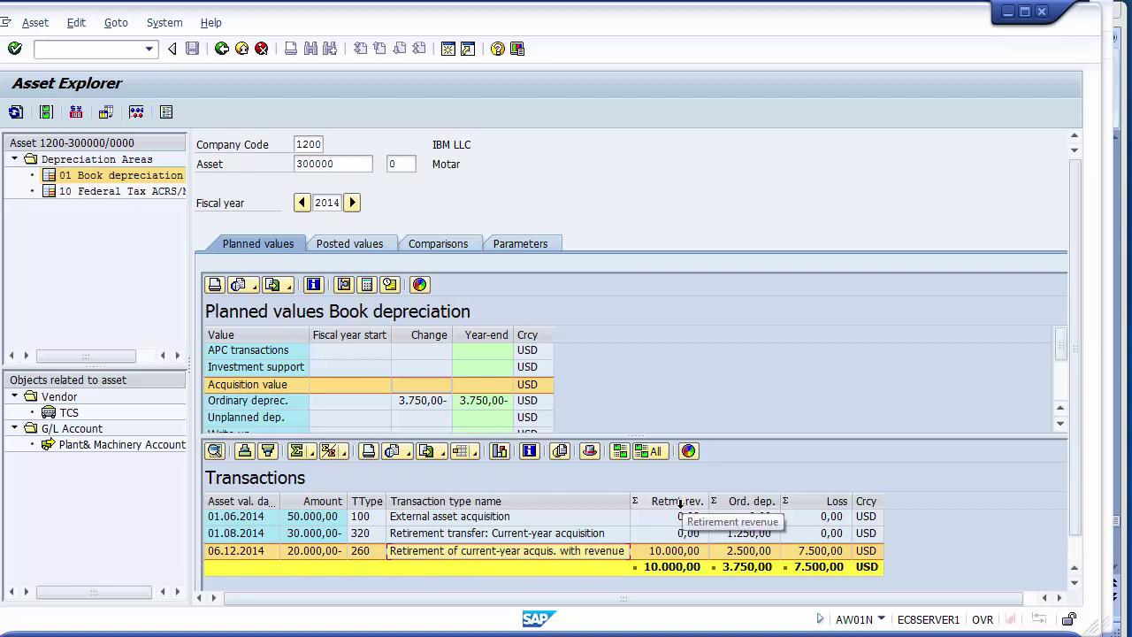
{"action": "left_click", "coordinate": [679, 556]}
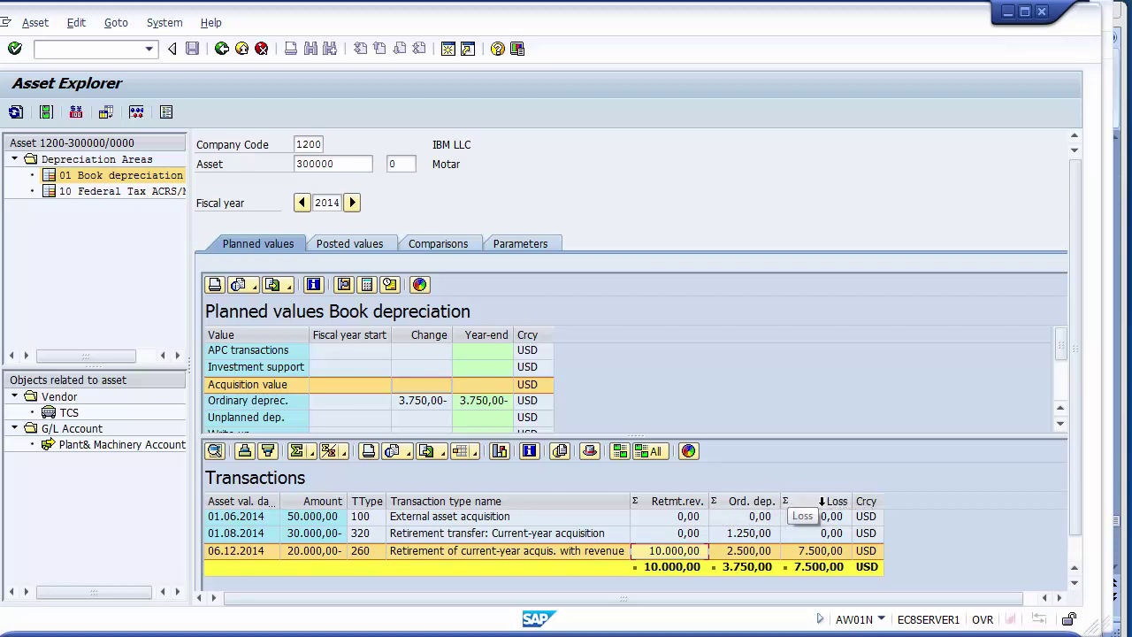
{"action": "left_click", "coordinate": [764, 555]}
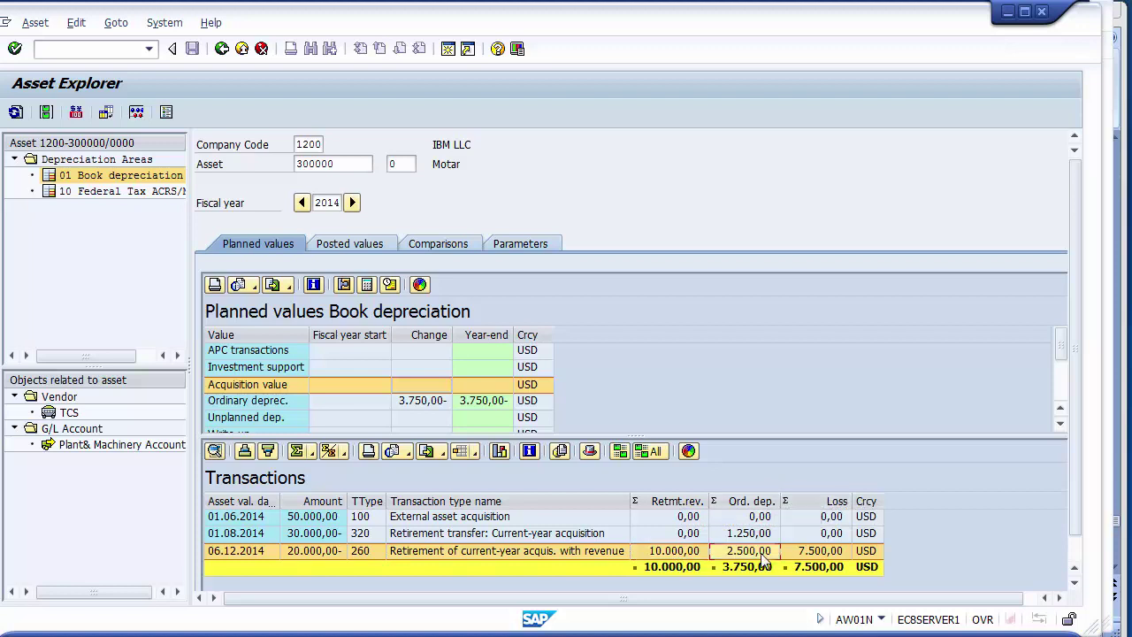
{"action": "left_click", "coordinate": [798, 558]}
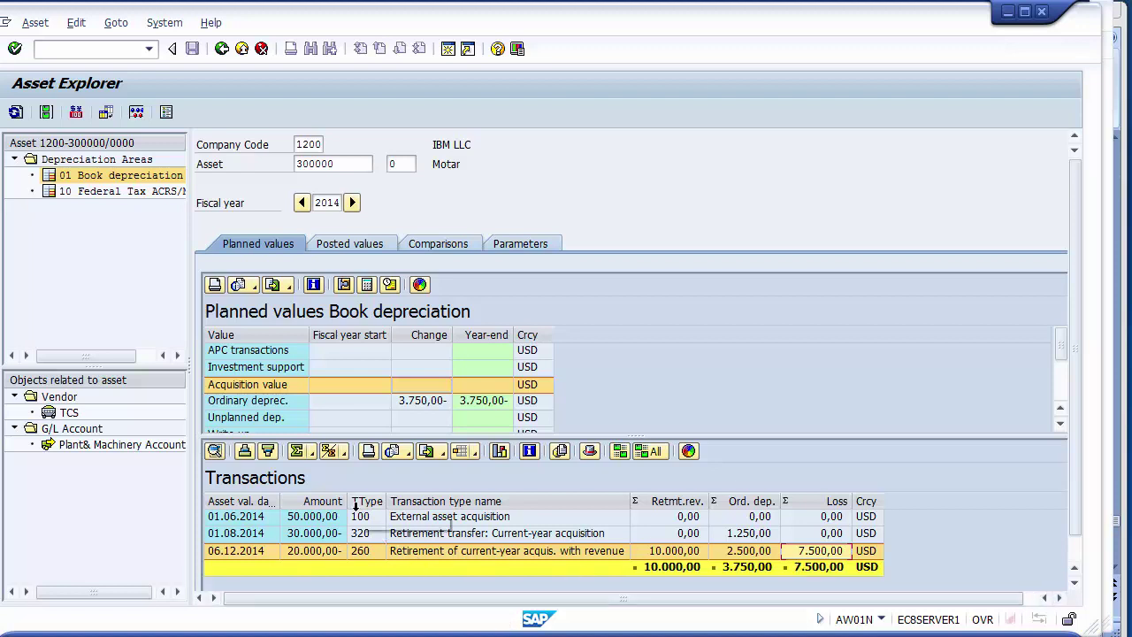
Compare transaction types 100, 320 and 260 and their descriptions in asset 300000's transaction list.
{"action": "left_click", "coordinate": [363, 522]}
{"action": "left_click", "coordinate": [363, 534]}
{"action": "left_click", "coordinate": [364, 549]}
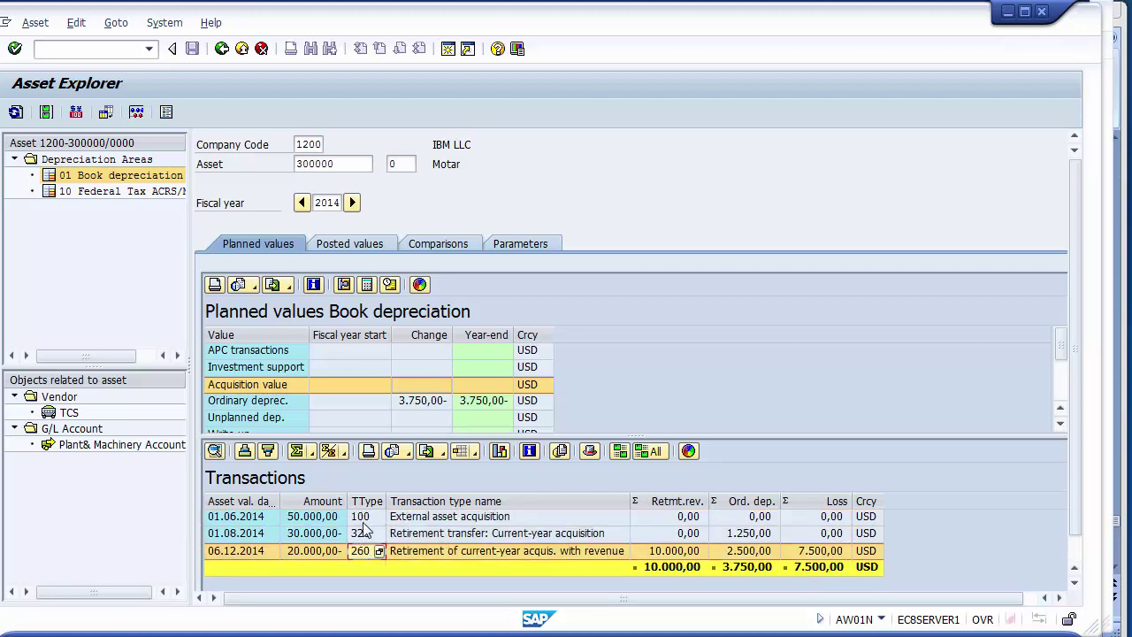
{"action": "left_click", "coordinate": [363, 522]}
{"action": "left_click", "coordinate": [365, 536]}
{"action": "left_click", "coordinate": [365, 549]}
{"action": "left_click", "coordinate": [363, 518]}
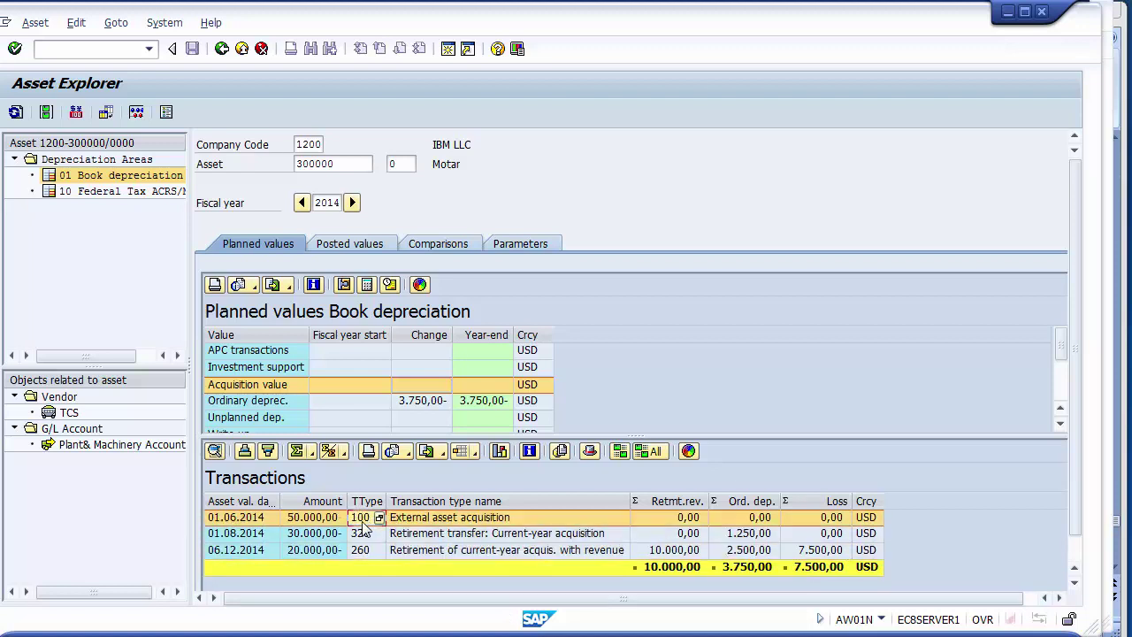
{"action": "left_click", "coordinate": [362, 535]}
{"action": "left_click", "coordinate": [365, 549]}
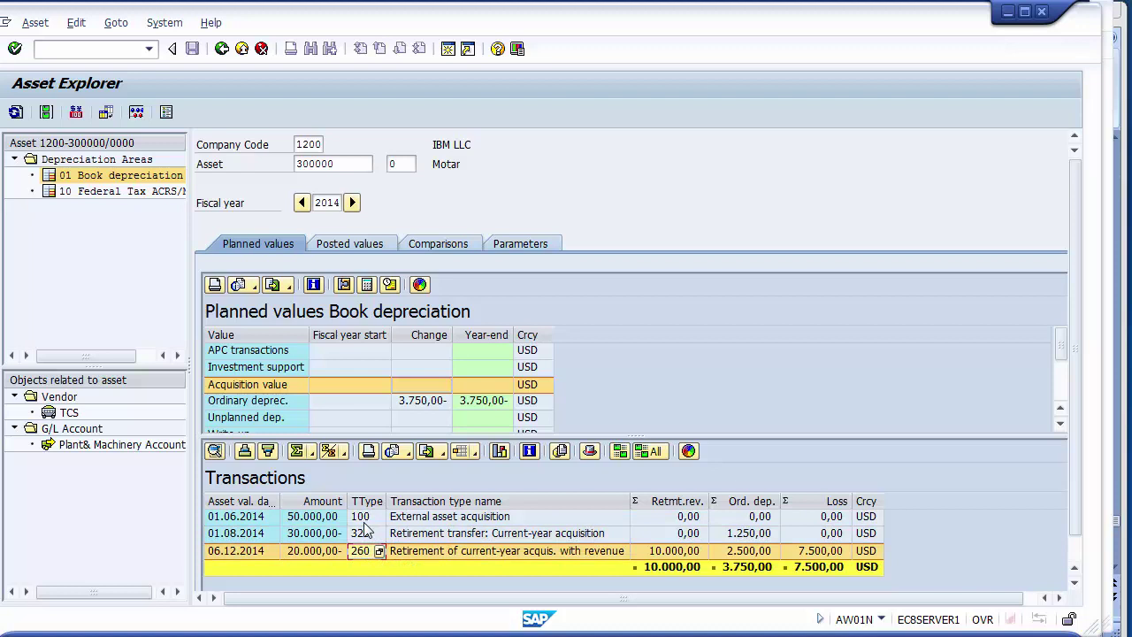
{"action": "left_click", "coordinate": [435, 519]}
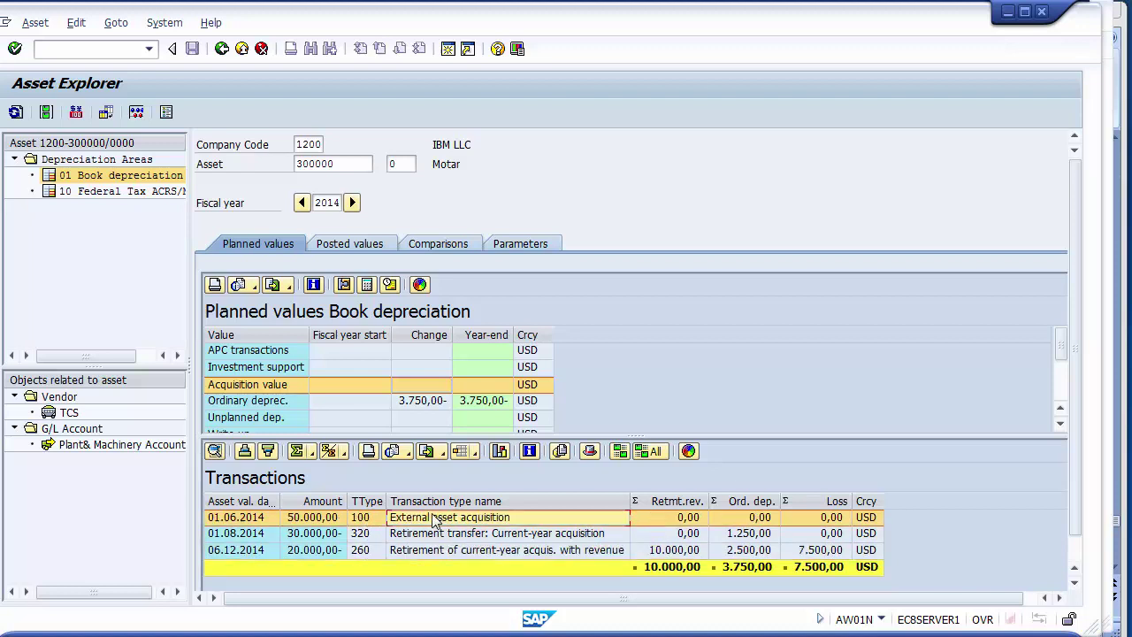
{"action": "left_click", "coordinate": [364, 534]}
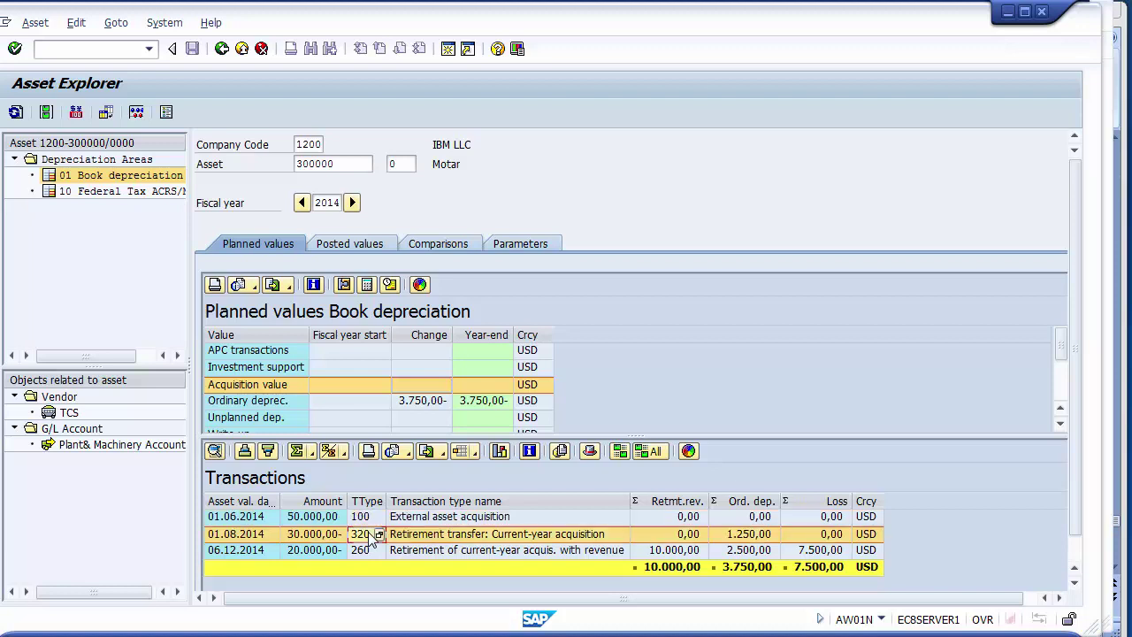
{"action": "left_click", "coordinate": [446, 550]}
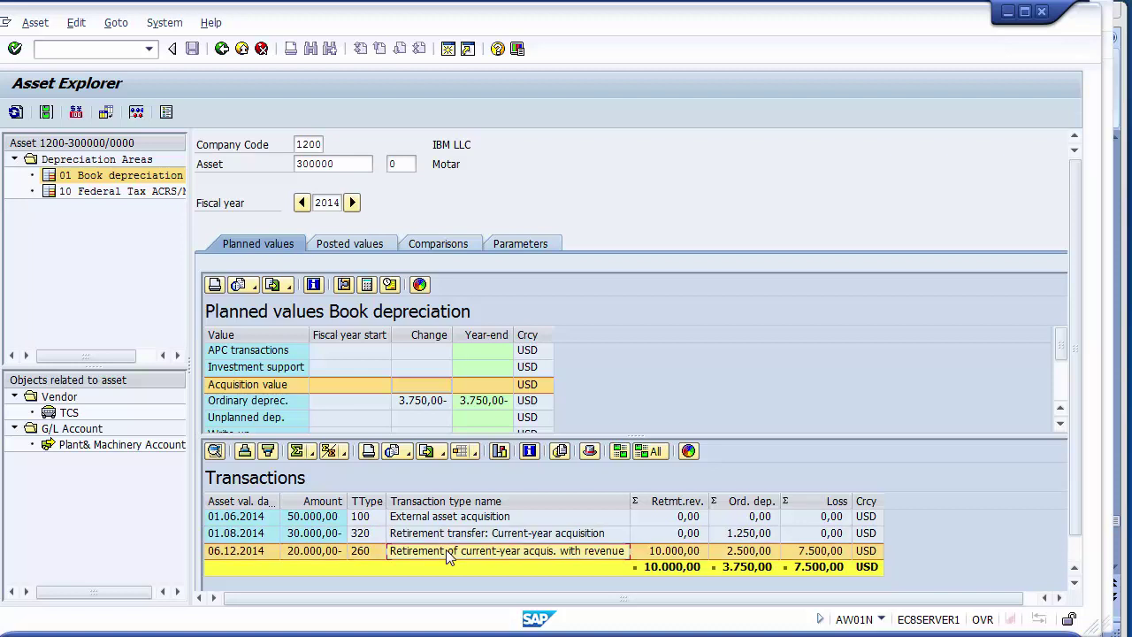
{"action": "left_click", "coordinate": [373, 552]}
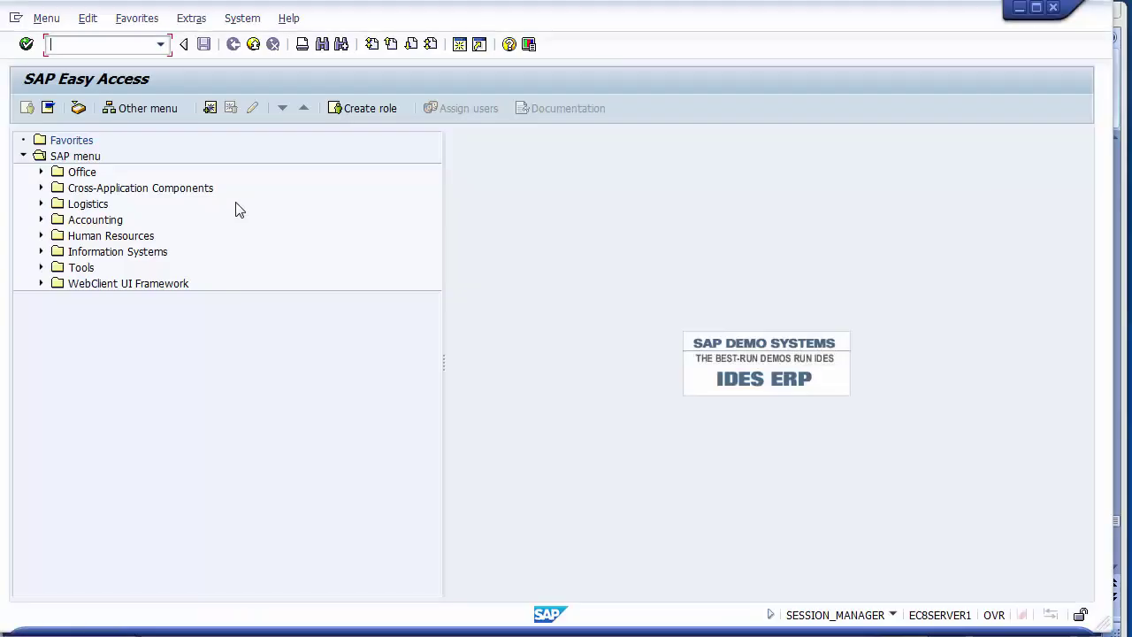
Start transaction ABAON for an asset sale without customer and clear the proposed asset number.
{"action": "type", "text": "abaon"}
{"action": "key", "text": "Return"}
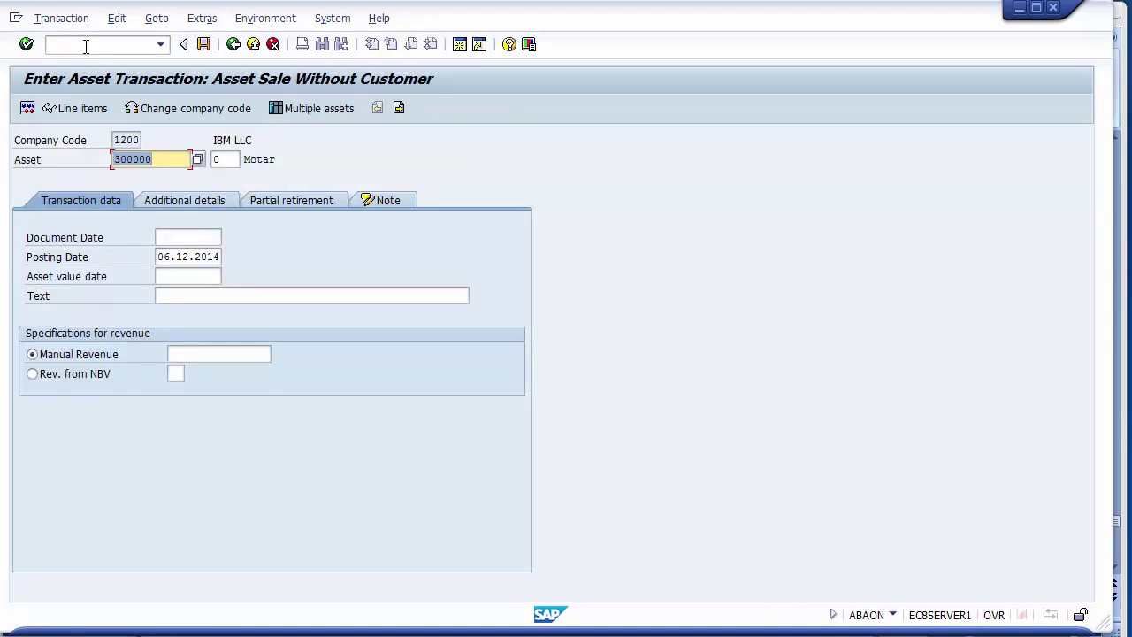
{"action": "left_click", "coordinate": [163, 157]}
{"action": "key", "text": "BackSpace"}
{"action": "key", "text": "BackSpace"}
{"action": "key", "text": "BackSpace"}
{"action": "key", "text": "BackSpace"}
{"action": "key", "text": "BackSpace"}
{"action": "key", "text": "BackSpace"}
Display asset 300001 in Asset Explorer and check its acquisition value.
{"action": "left_click", "coordinate": [359, 632]}
{"action": "left_click", "coordinate": [503, 551]}
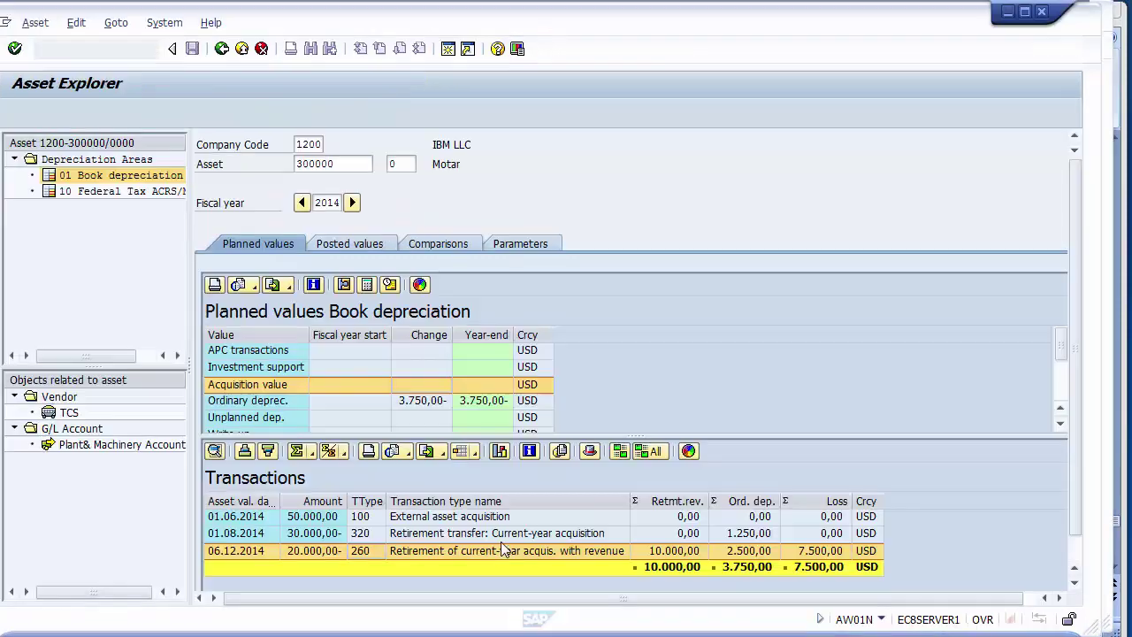
{"action": "left_click", "coordinate": [347, 164]}
{"action": "key", "text": "BackSpace"}
{"action": "key", "text": "BackSpace"}
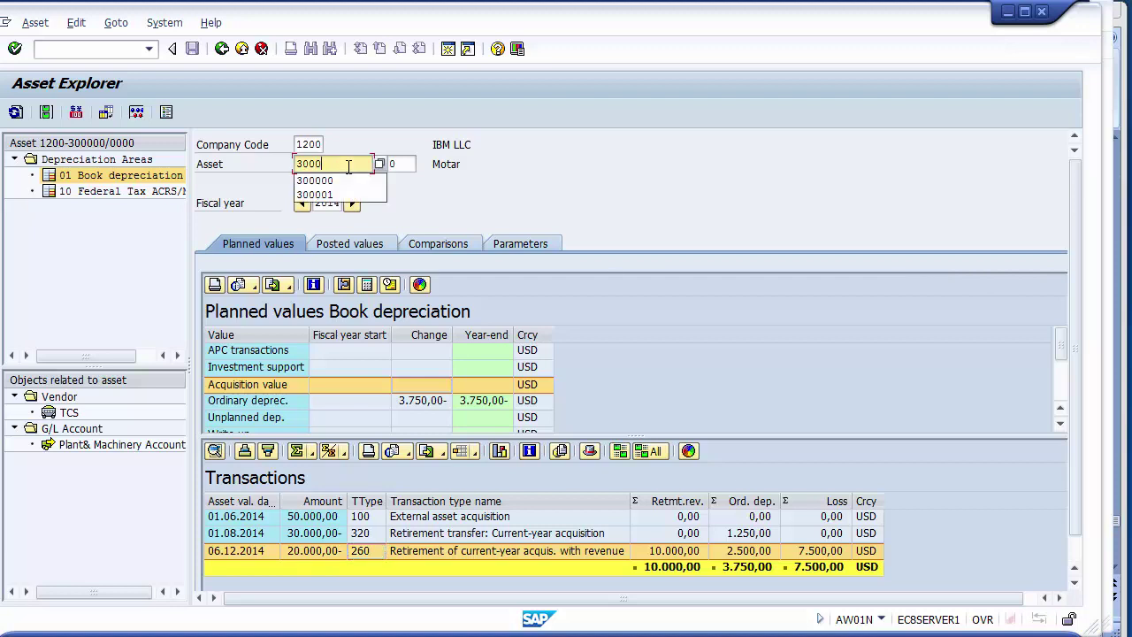
{"action": "type", "text": "01"}
{"action": "key", "text": "Return"}
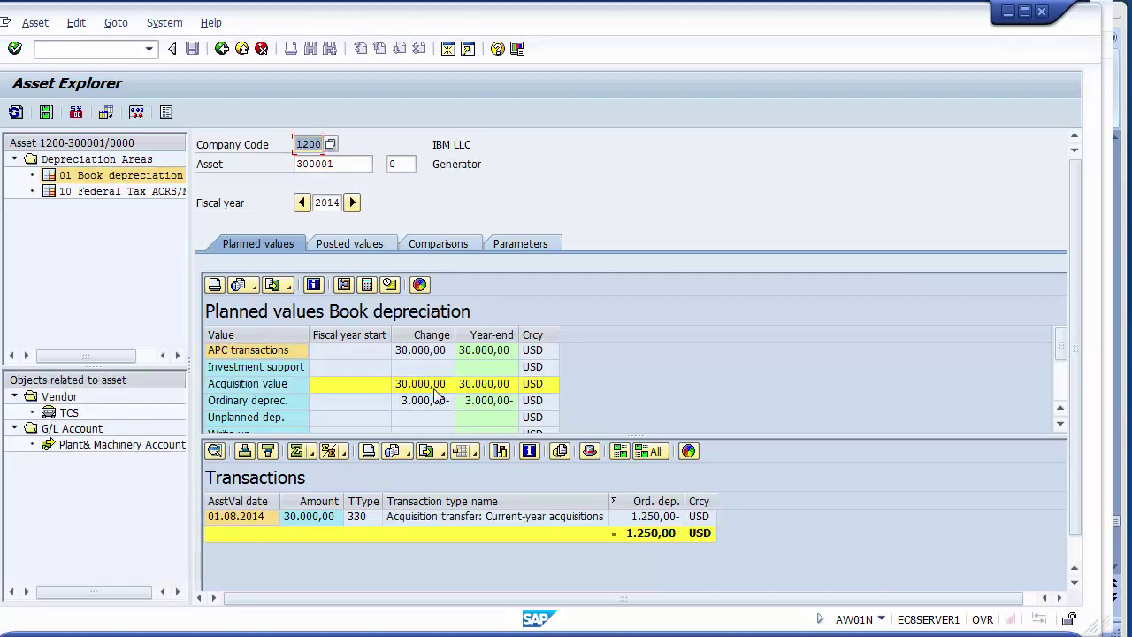
{"action": "left_click", "coordinate": [418, 390]}
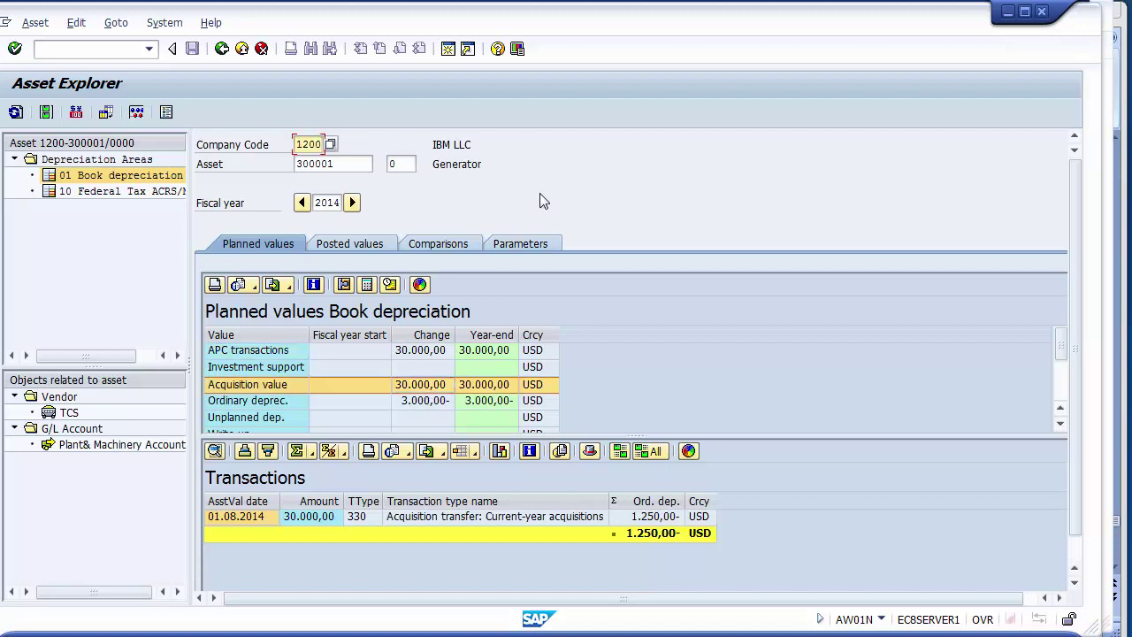
Return to the asset sale entry and choose the Generator, asset 300001, from the list of main assets.
{"action": "key", "text": "alt+Tab"}
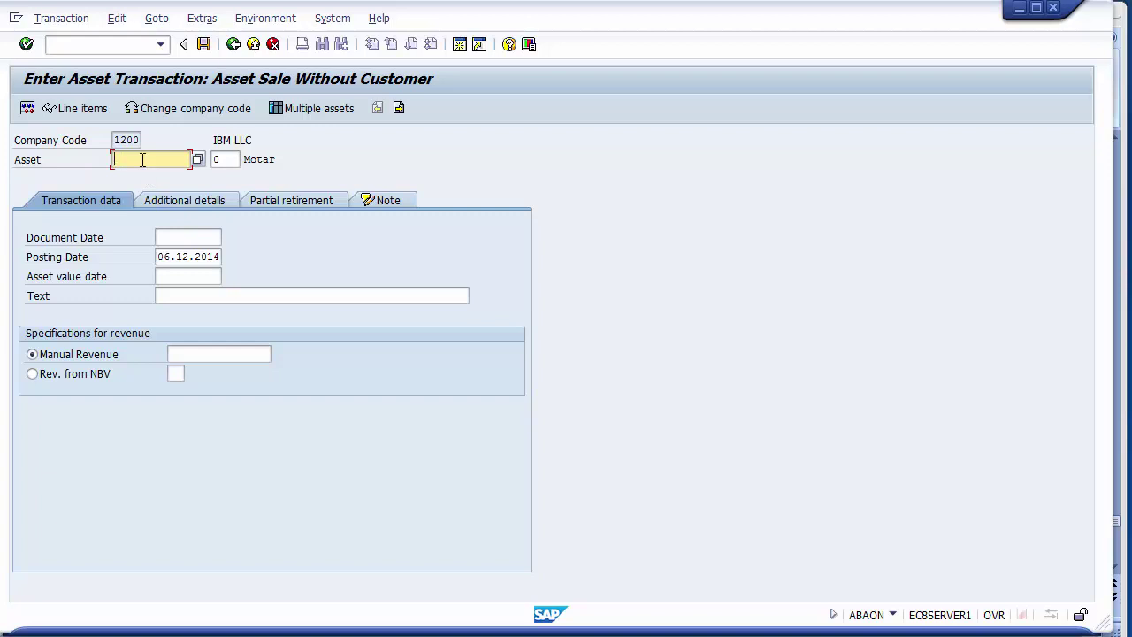
{"action": "type", "text": "300002"}
{"action": "key", "text": "BackSpace"}
{"action": "key", "text": "BackSpace"}
{"action": "key", "text": "BackSpace"}
{"action": "key", "text": "BackSpace"}
{"action": "key", "text": "BackSpace"}
{"action": "key", "text": "BackSpace"}
{"action": "key", "text": "Return"}
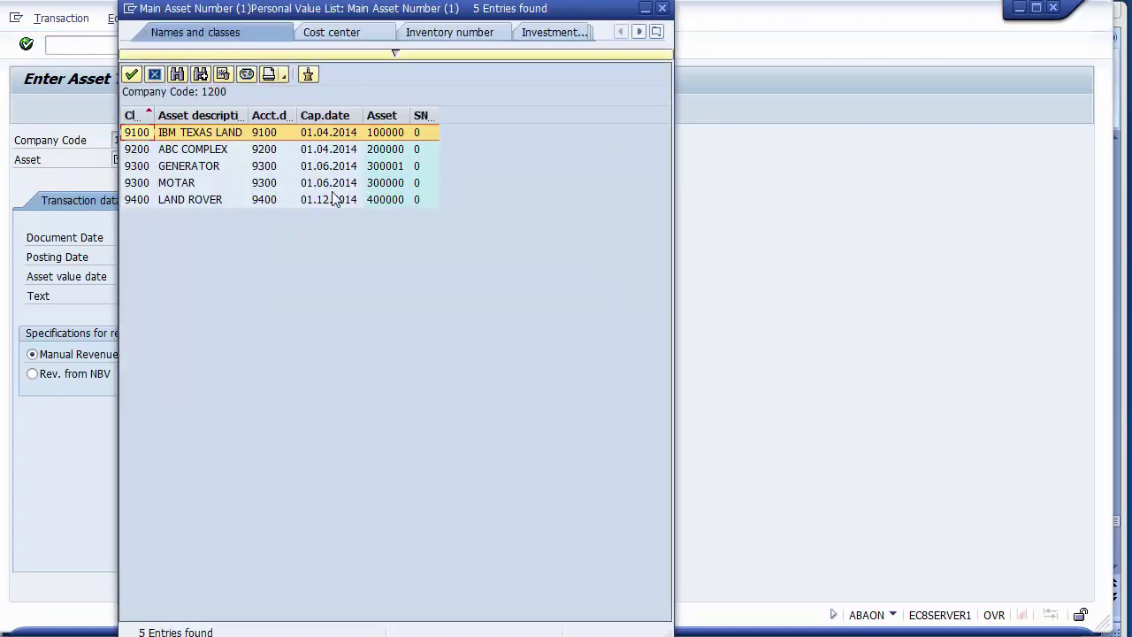
{"action": "double_click", "coordinate": [288, 167]}
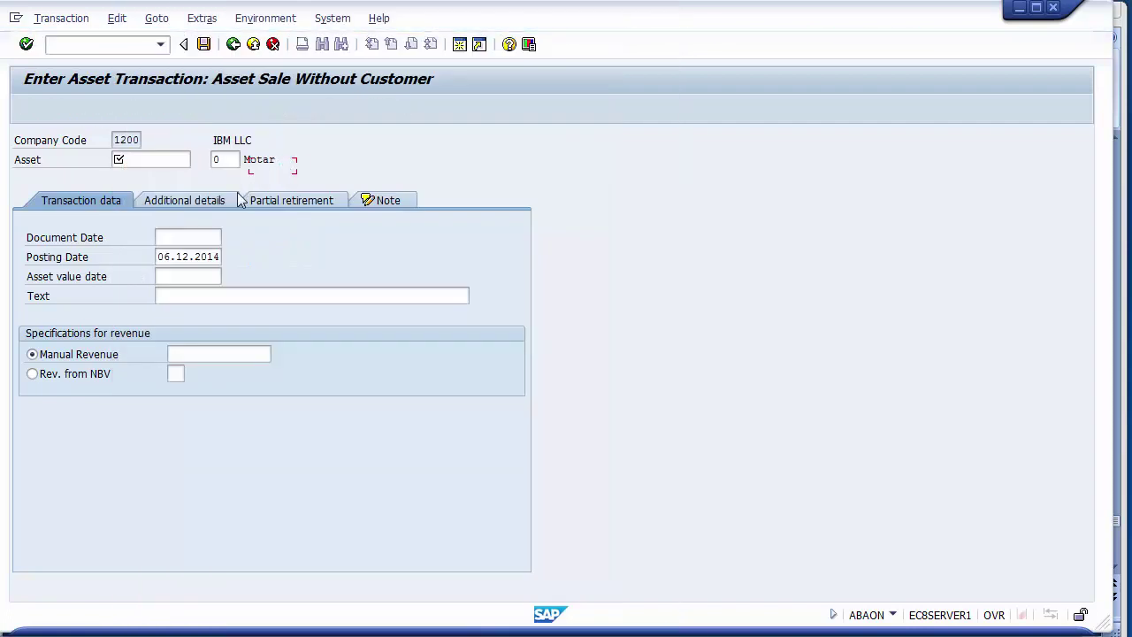
Enter 06122014 as both the document date and the asset value date of the asset sale.
{"action": "left_click", "coordinate": [185, 239]}
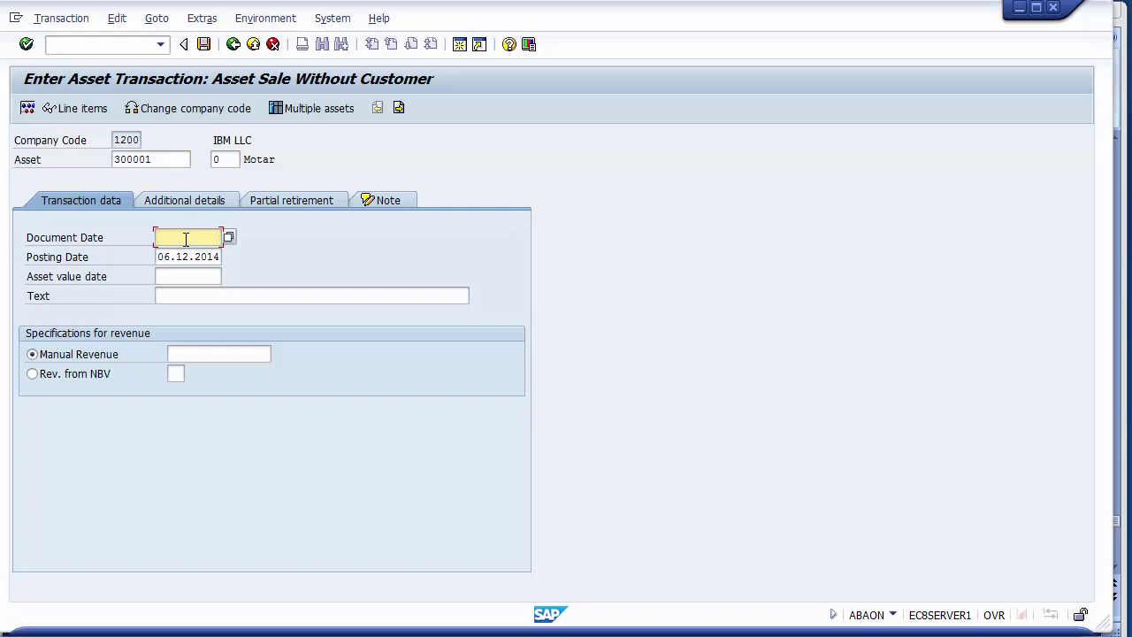
{"action": "type", "text": "06122014"}
{"action": "key", "text": "Tab"}
{"action": "key", "text": "Tab"}
{"action": "type", "text": "06122014"}
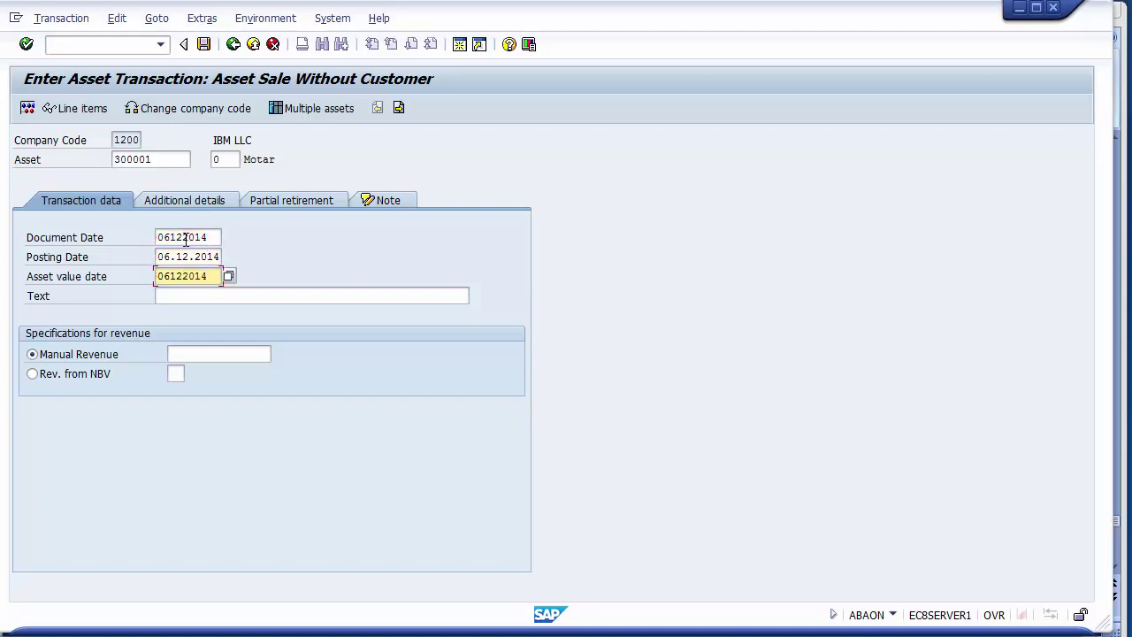
Enter the transaction text "Partially retiring the asset 10000/-".
{"action": "key", "text": "Tab"}
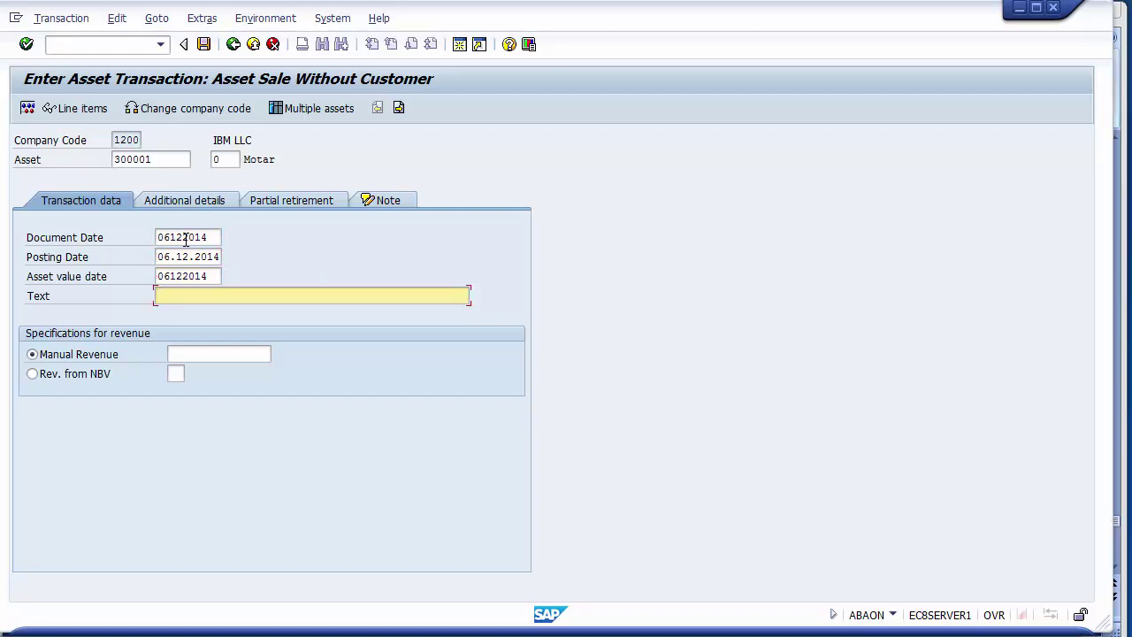
{"action": "type", "text": "Partial lyretire"}
{"action": "key", "text": "BackSpace"}
{"action": "type", "text": "eing"}
{"action": "key", "text": "BackSpace"}
{"action": "key", "text": "BackSpace"}
{"action": "key", "text": "BackSpace"}
{"action": "key", "text": "BackSpace"}
{"action": "key", "text": "BackSpace"}
{"action": "type", "text": "ing the asset"}
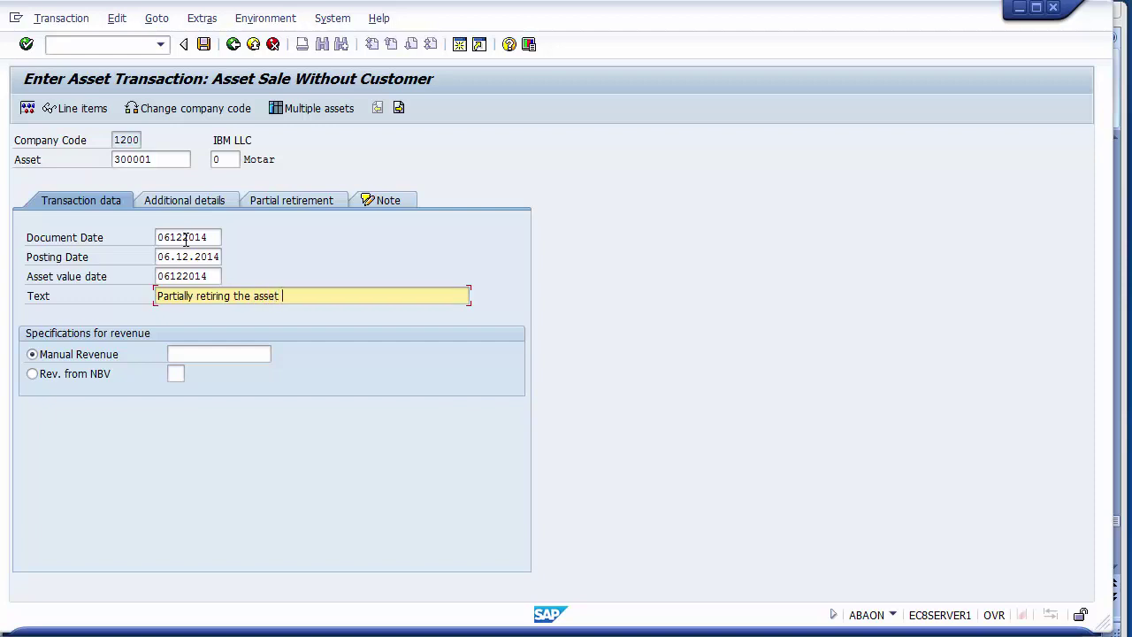
{"action": "type", "text": " 10000/-"}
Set the manual revenue of the asset sale to 10000 and confirm the transaction data.
{"action": "left_click", "coordinate": [196, 351]}
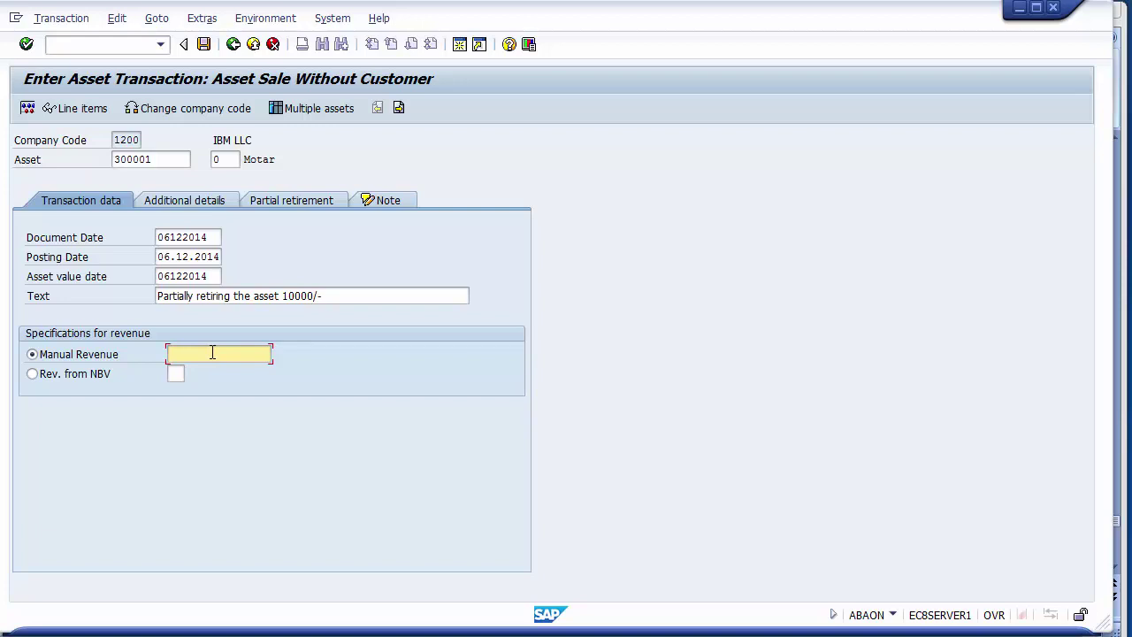
{"action": "type", "text": "10000"}
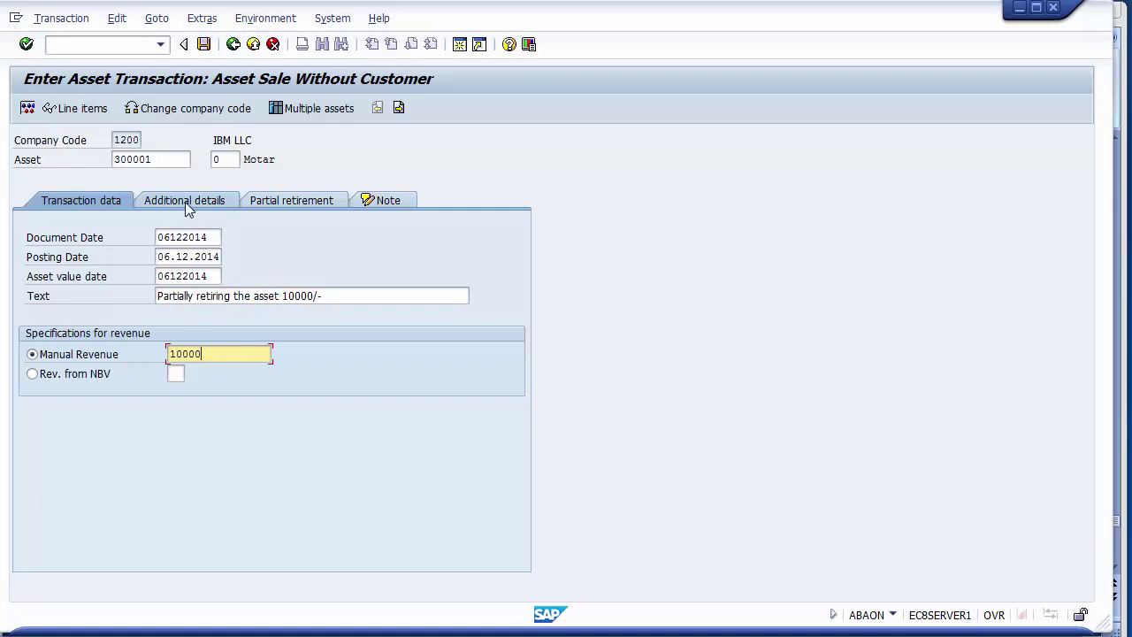
{"action": "key", "text": "Return"}
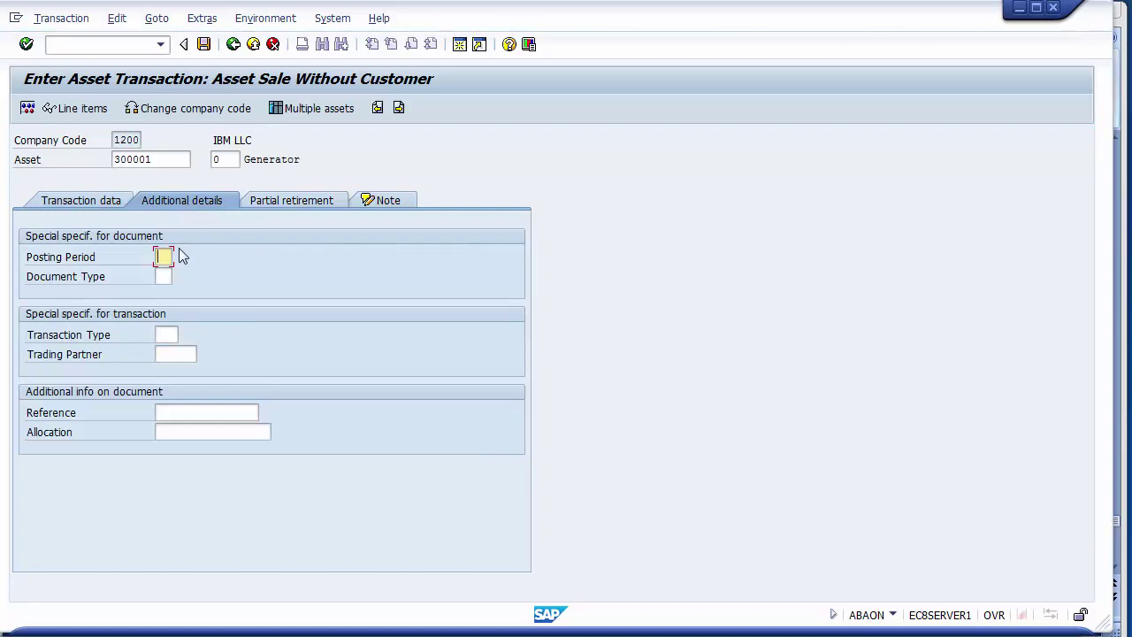
Set the document type to AA in the additional details and open the partial retirement details.
{"action": "left_click", "coordinate": [163, 276]}
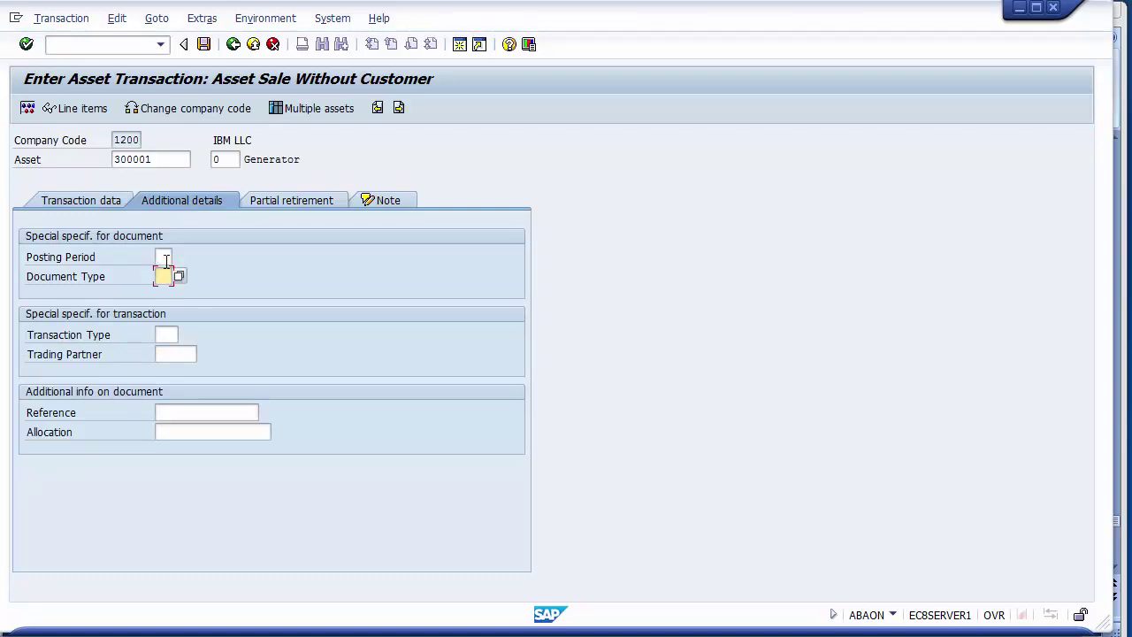
{"action": "type", "text": "AA"}
{"action": "left_click", "coordinate": [285, 200]}
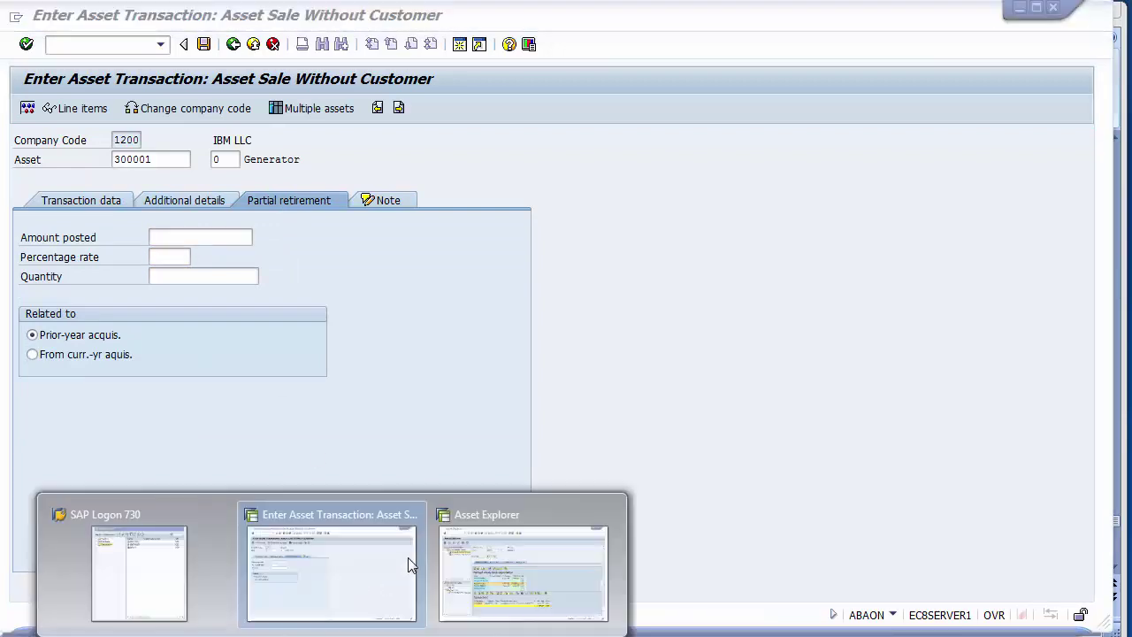
Check the acquisition value of asset 300001 in Asset Explorer, and enter 15000 as the amount posted for the partial retirement.
{"action": "left_click", "coordinate": [531, 552]}
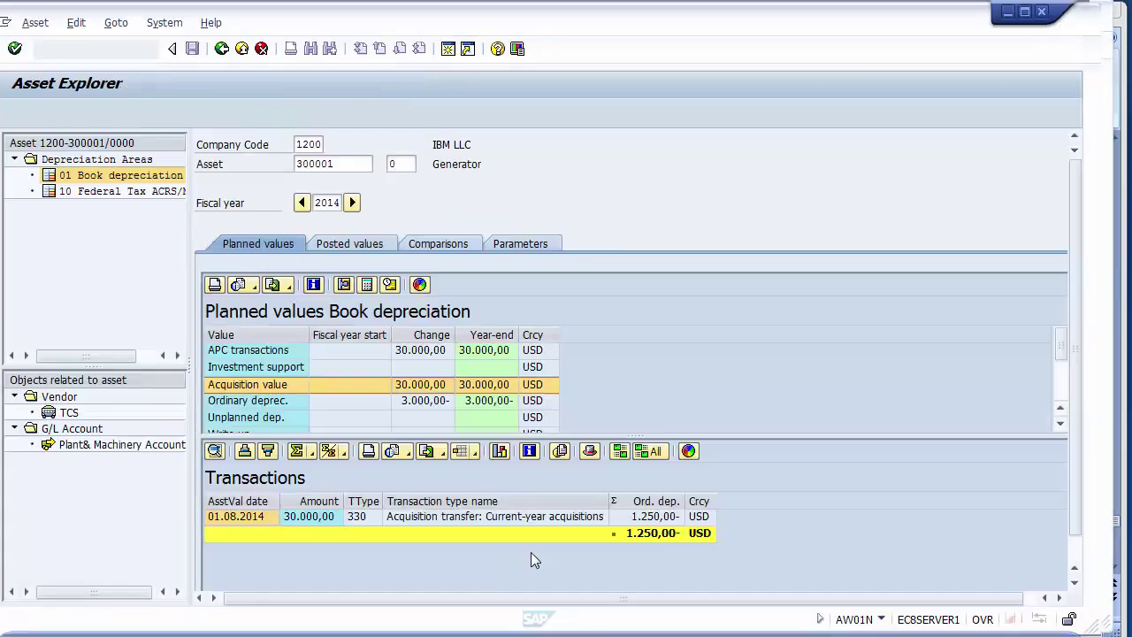
{"action": "left_click", "coordinate": [404, 386]}
{"action": "key", "text": "alt+Tab"}
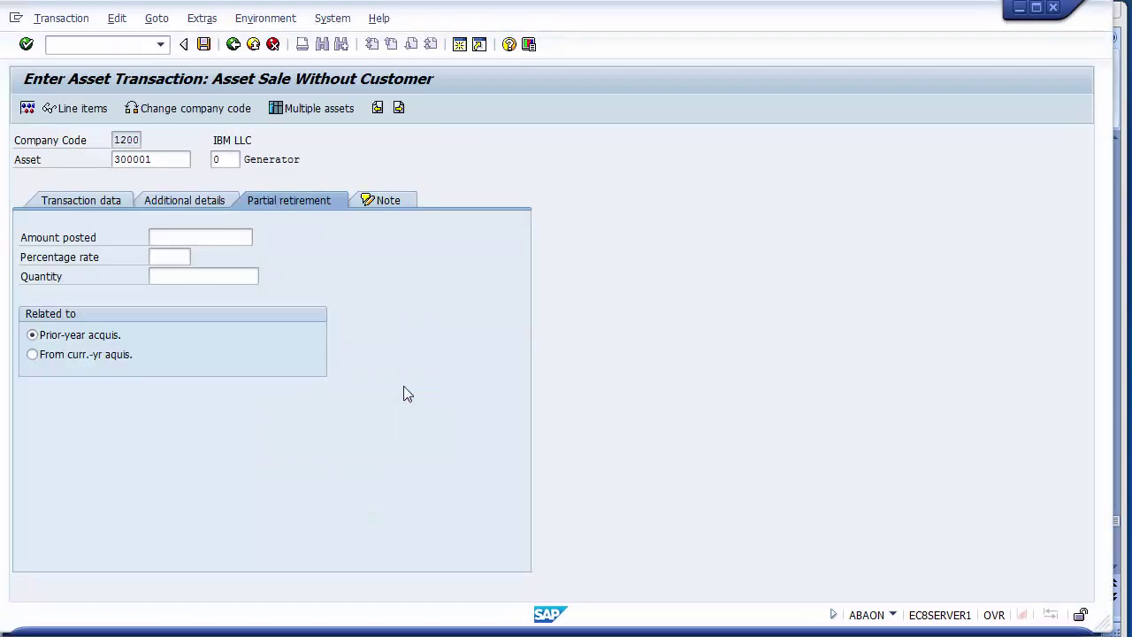
{"action": "type", "text": "15"}
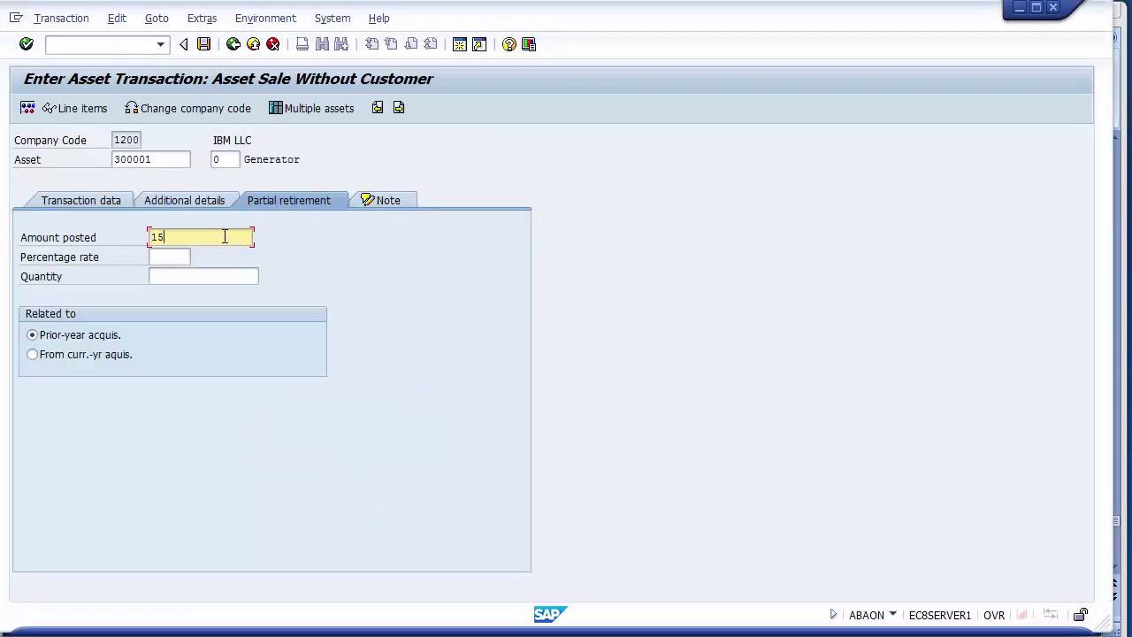
{"action": "type", "text": "000"}
Review the manual revenue in the transaction data and relate the partial retirement to current-year acquisitions.
{"action": "left_click", "coordinate": [64, 201]}
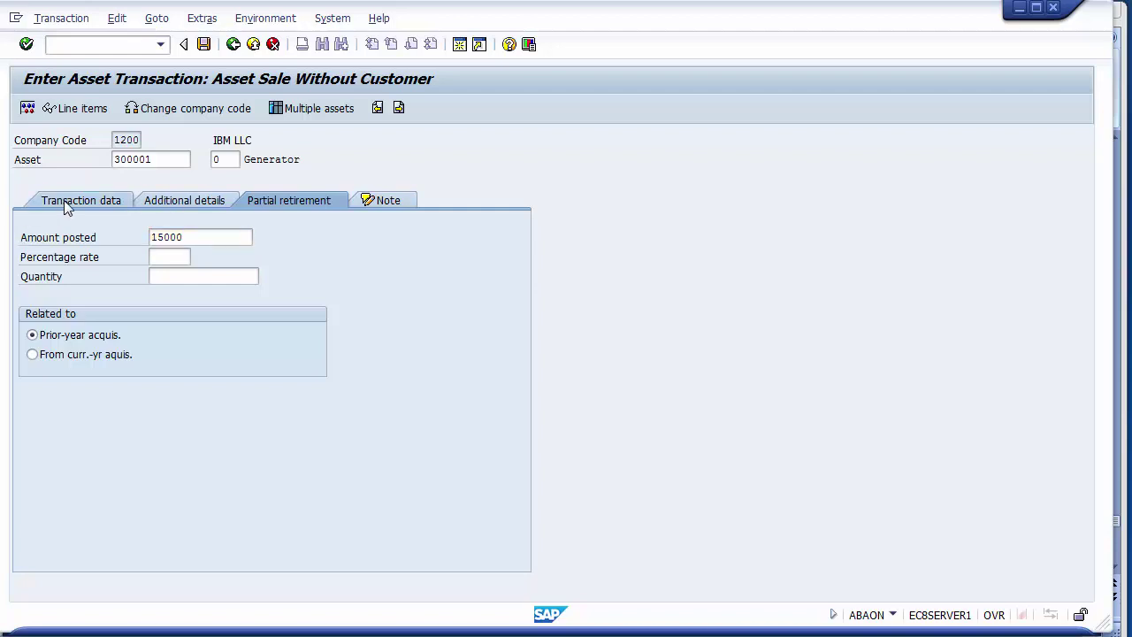
{"action": "left_click", "coordinate": [223, 356]}
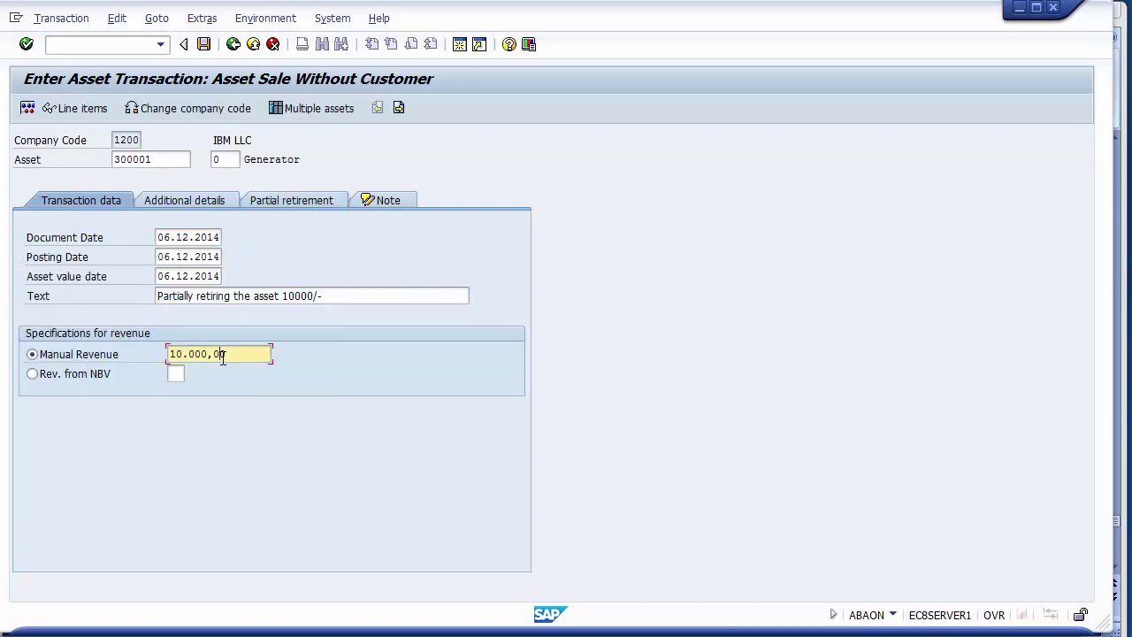
{"action": "left_click", "coordinate": [279, 201]}
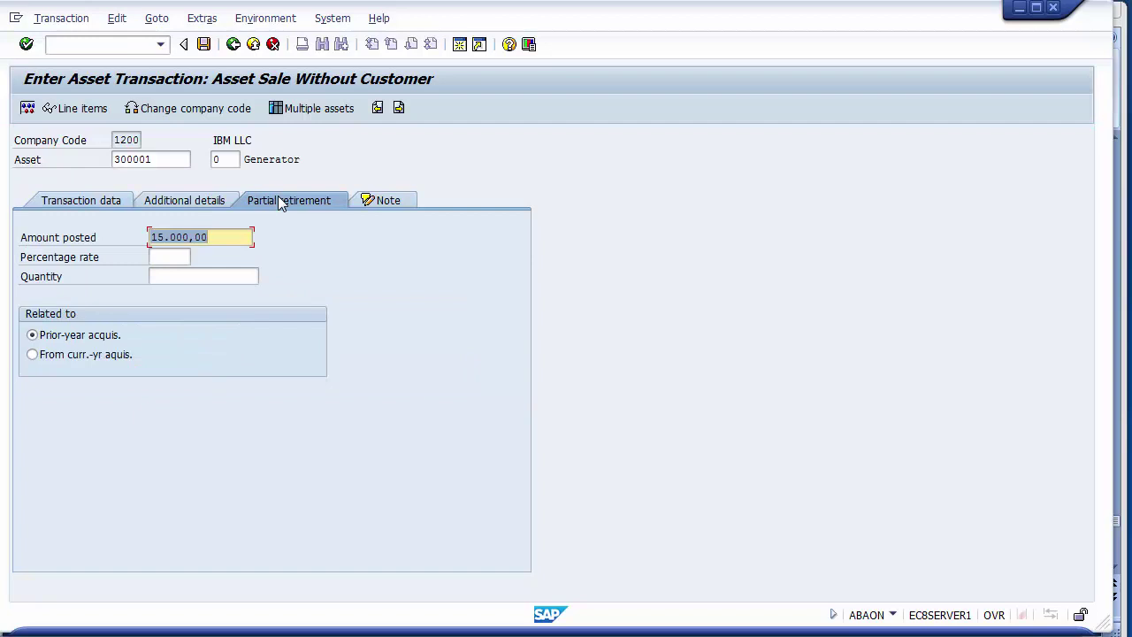
{"action": "left_click", "coordinate": [241, 237]}
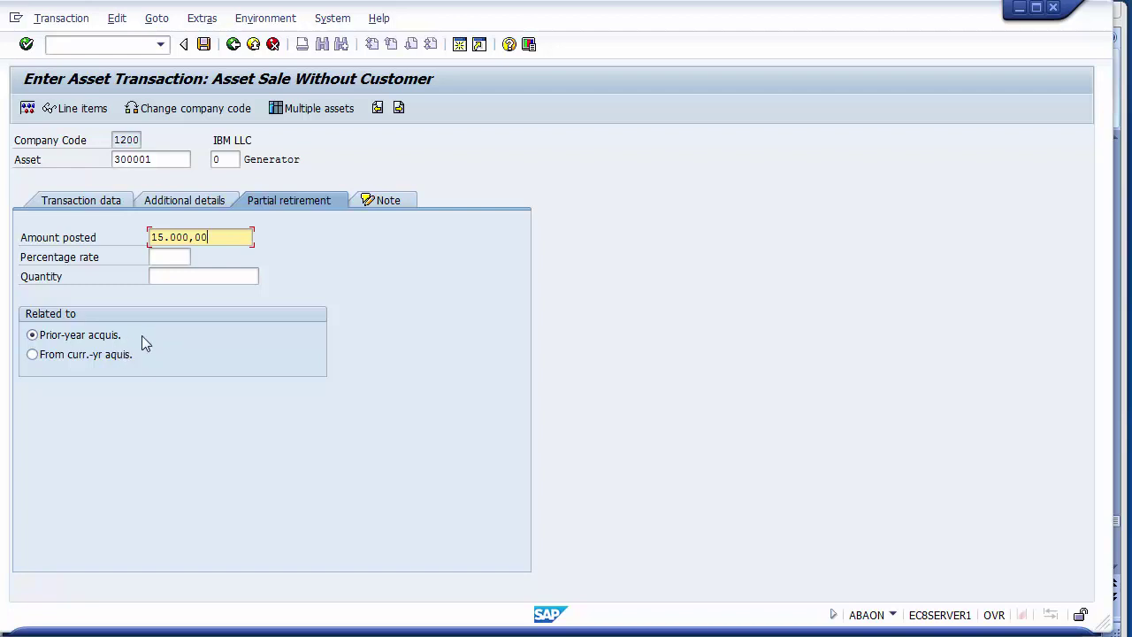
{"action": "left_click", "coordinate": [65, 358]}
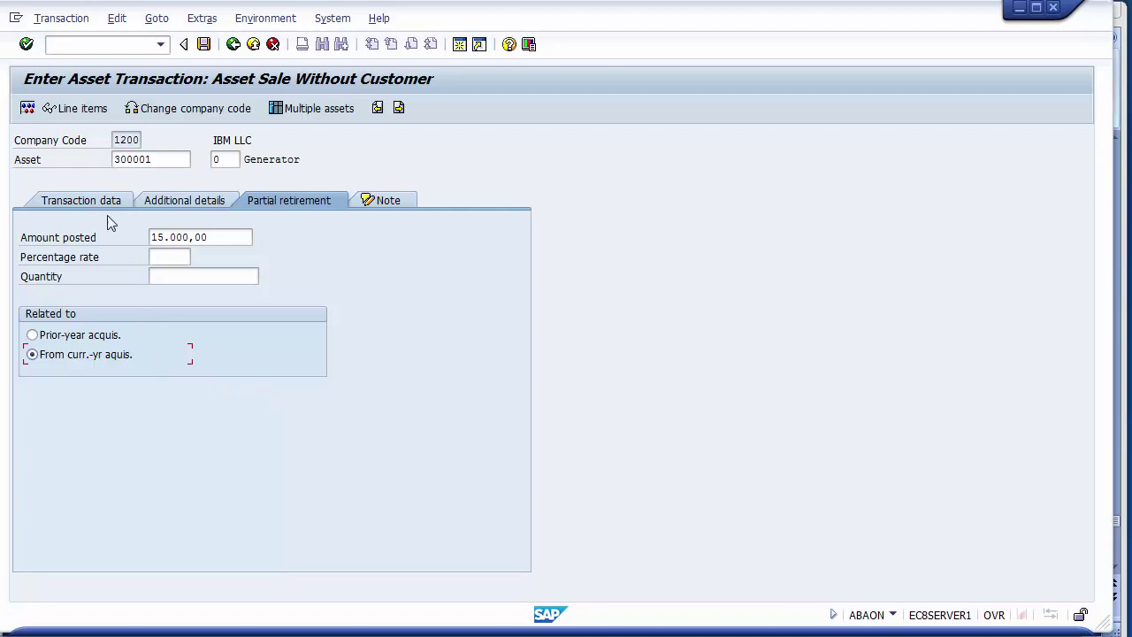
Simulate the asset sale and examine the account and amount of each line item.
{"action": "left_click", "coordinate": [26, 107]}
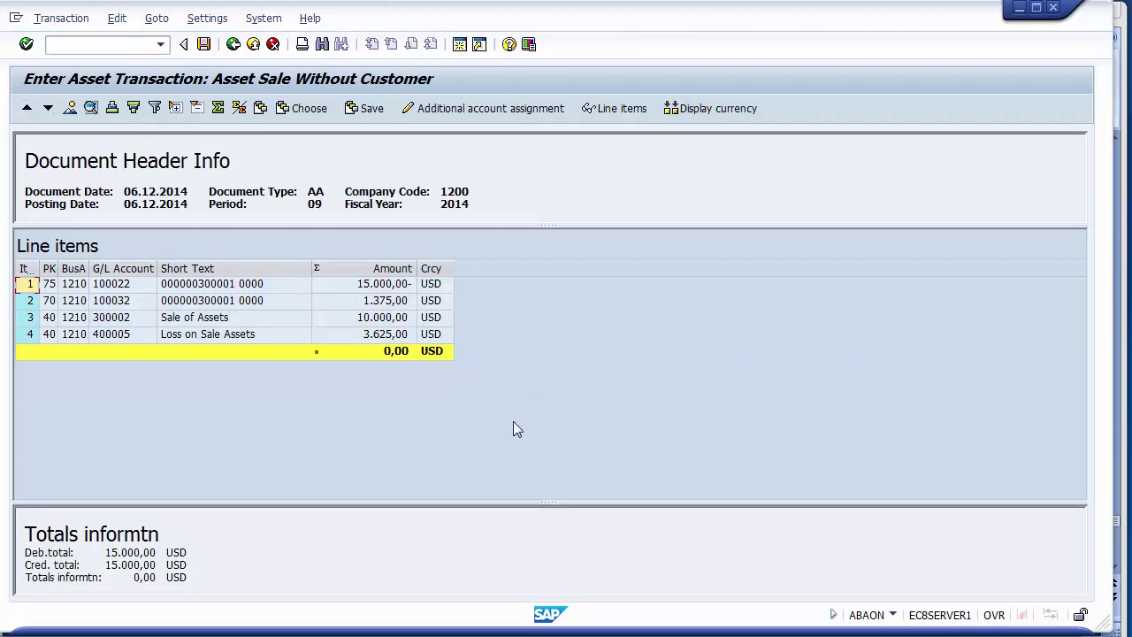
{"action": "left_click", "coordinate": [226, 291]}
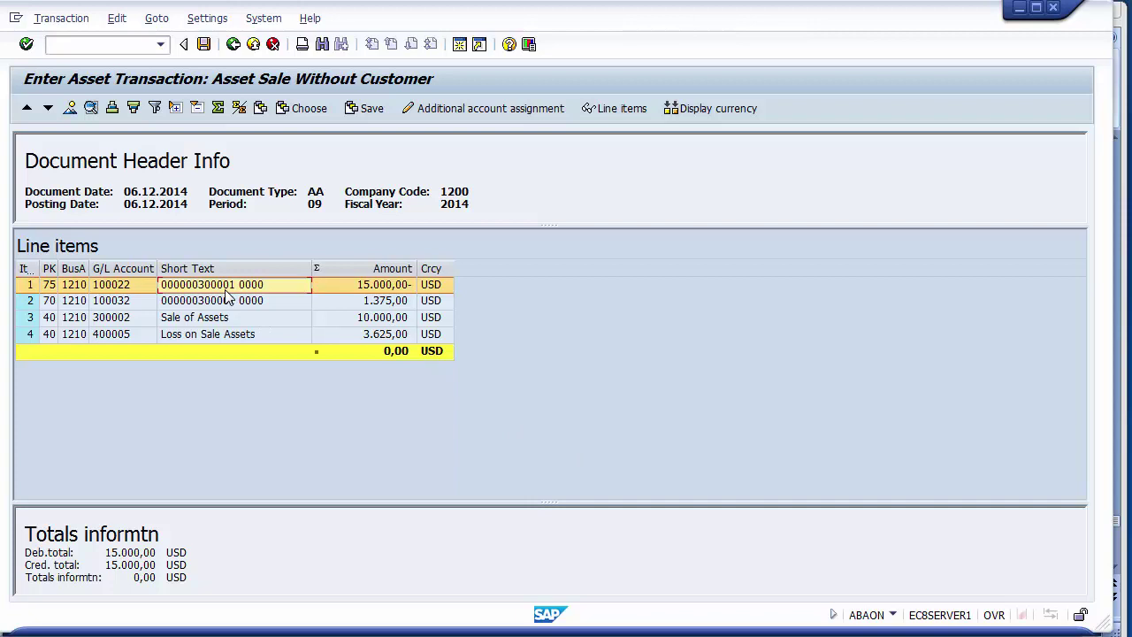
{"action": "left_click", "coordinate": [406, 290]}
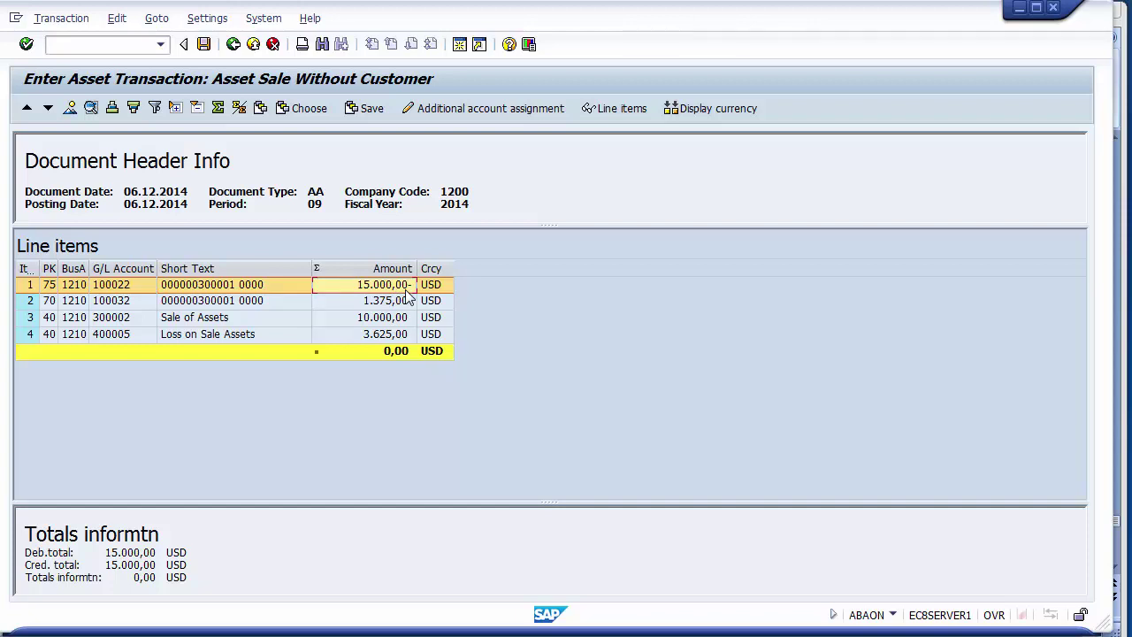
{"action": "left_click", "coordinate": [276, 302]}
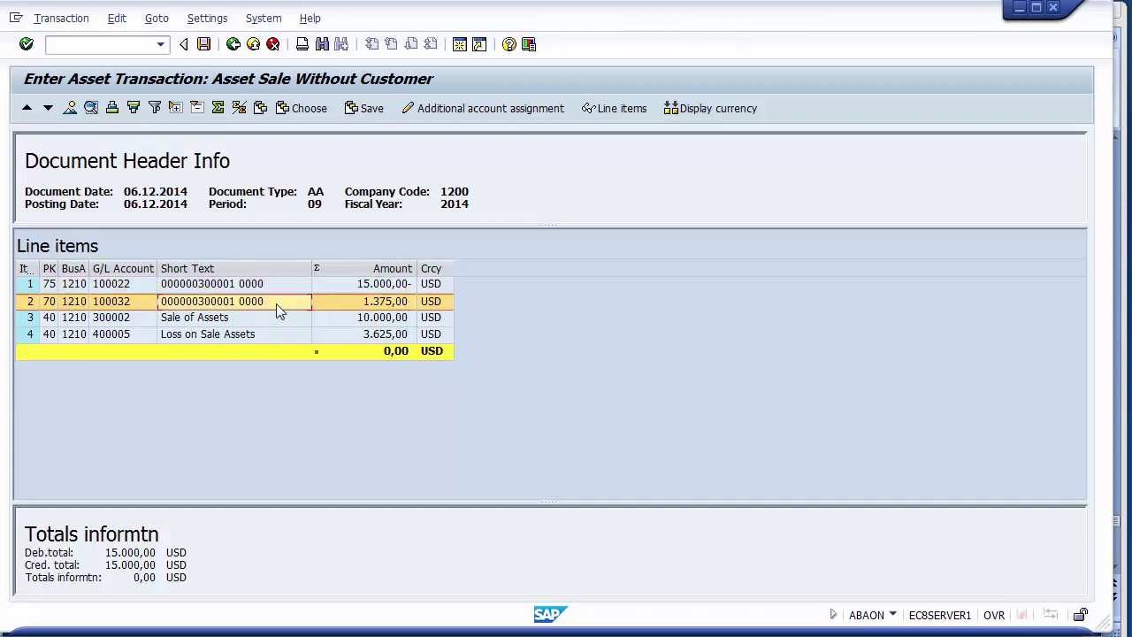
{"action": "left_click", "coordinate": [353, 306]}
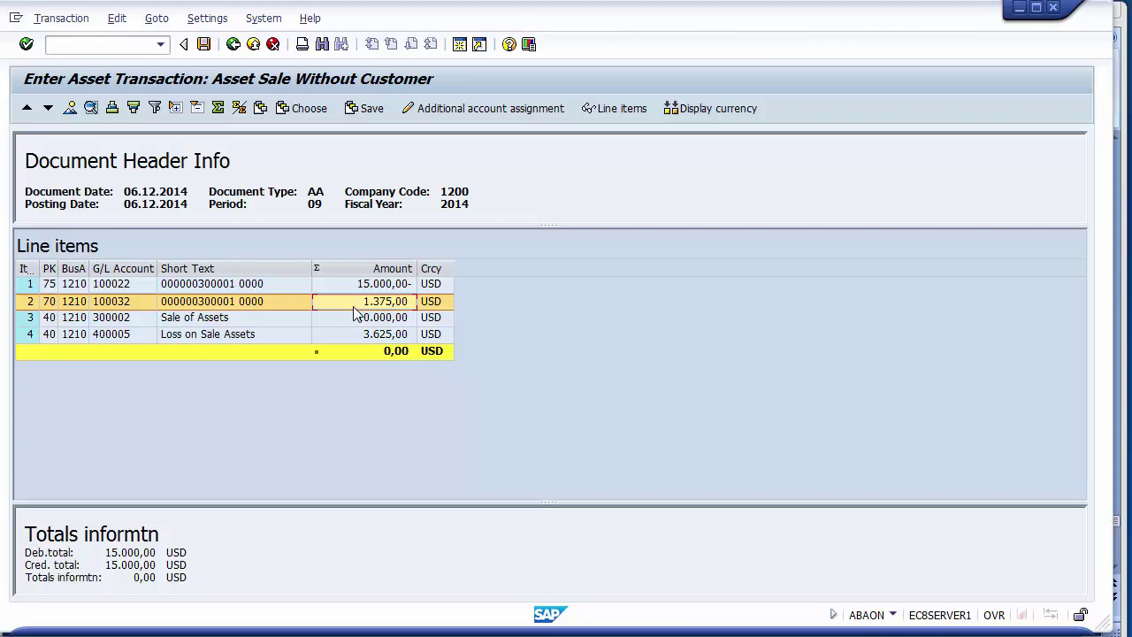
{"action": "left_click", "coordinate": [294, 320]}
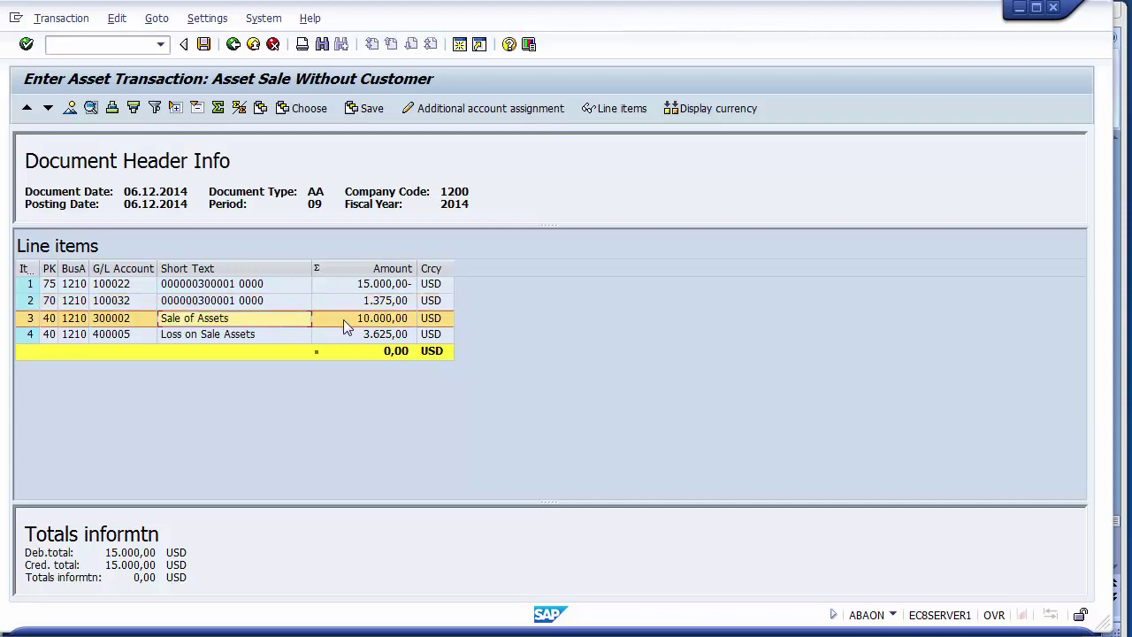
{"action": "left_click", "coordinate": [264, 334]}
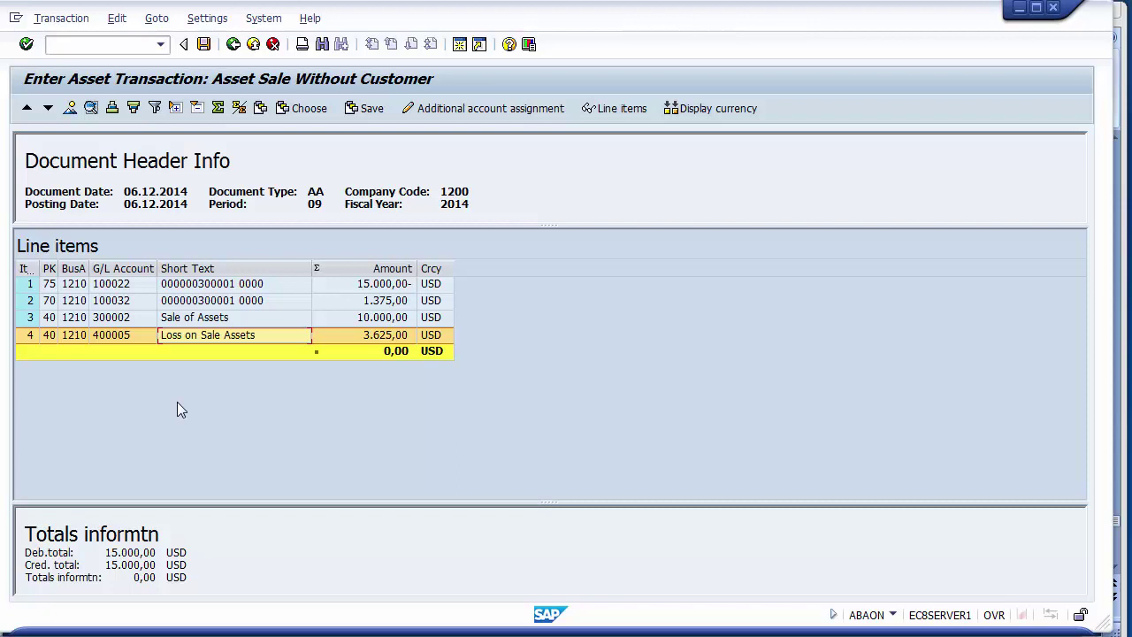
Post the asset sale and refresh the values of asset 300001 in Asset Explorer.
{"action": "left_click", "coordinate": [204, 45]}
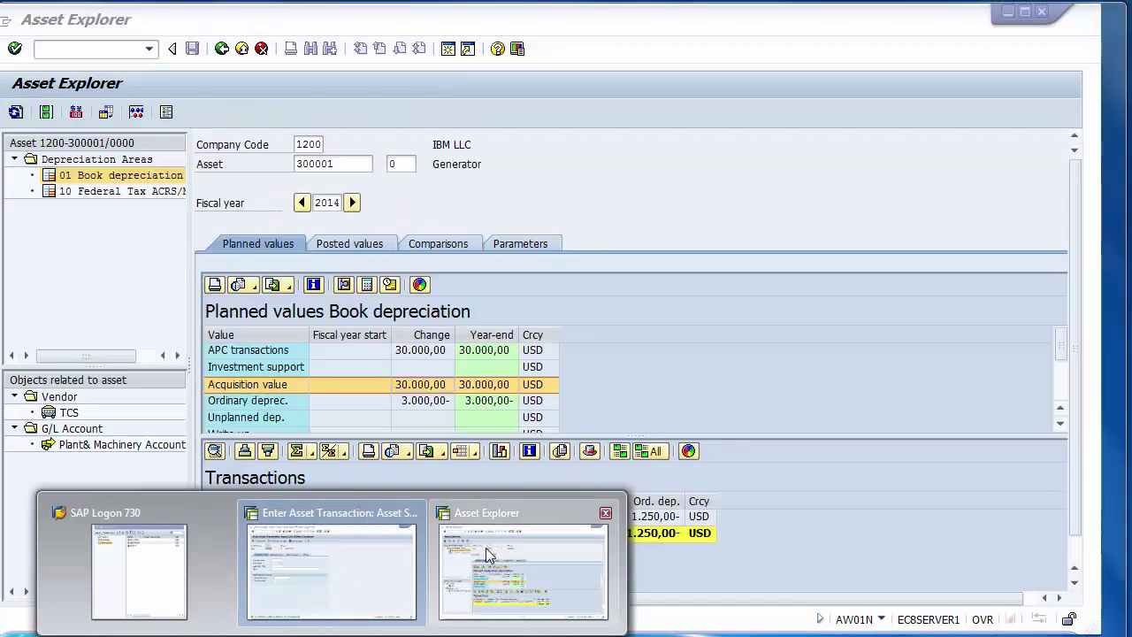
{"action": "left_click", "coordinate": [487, 553]}
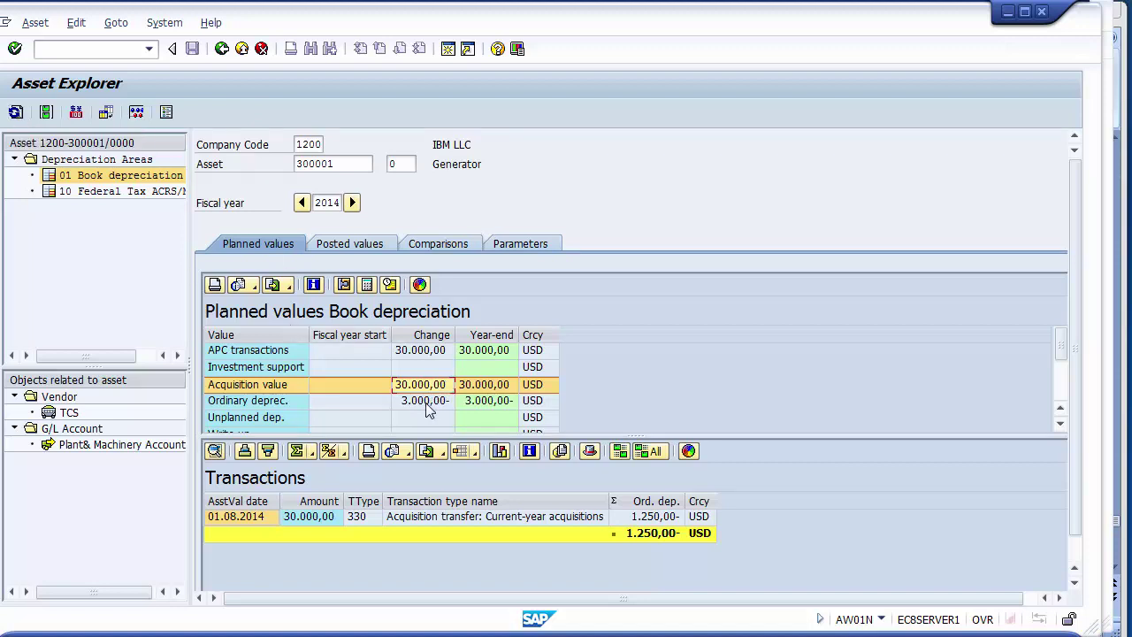
{"action": "left_click", "coordinate": [254, 520]}
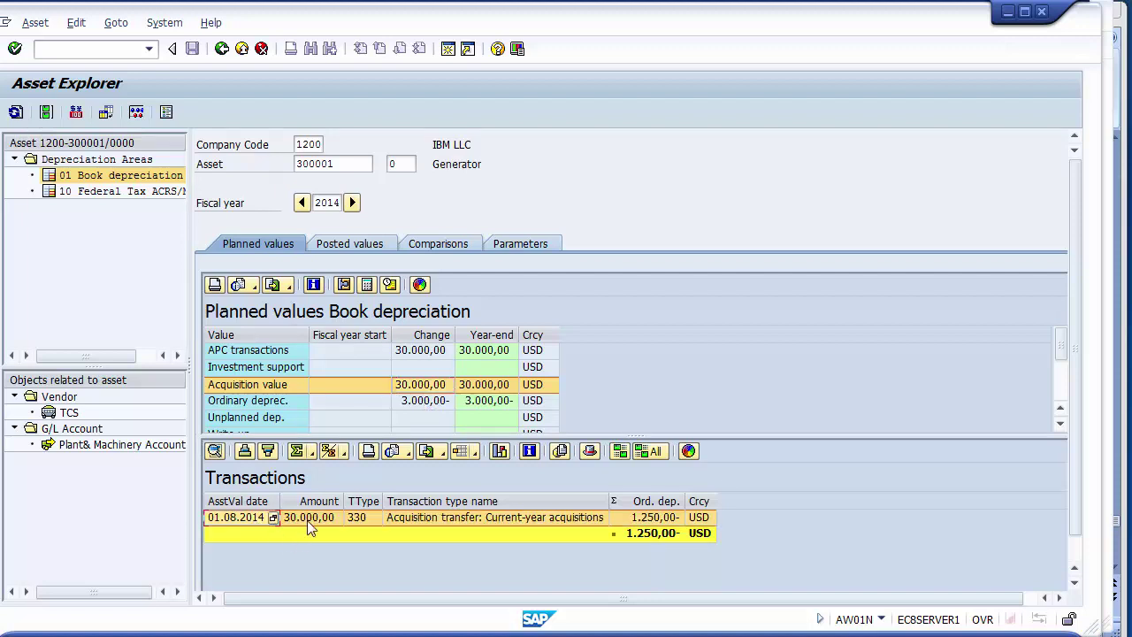
{"action": "left_click", "coordinate": [18, 115]}
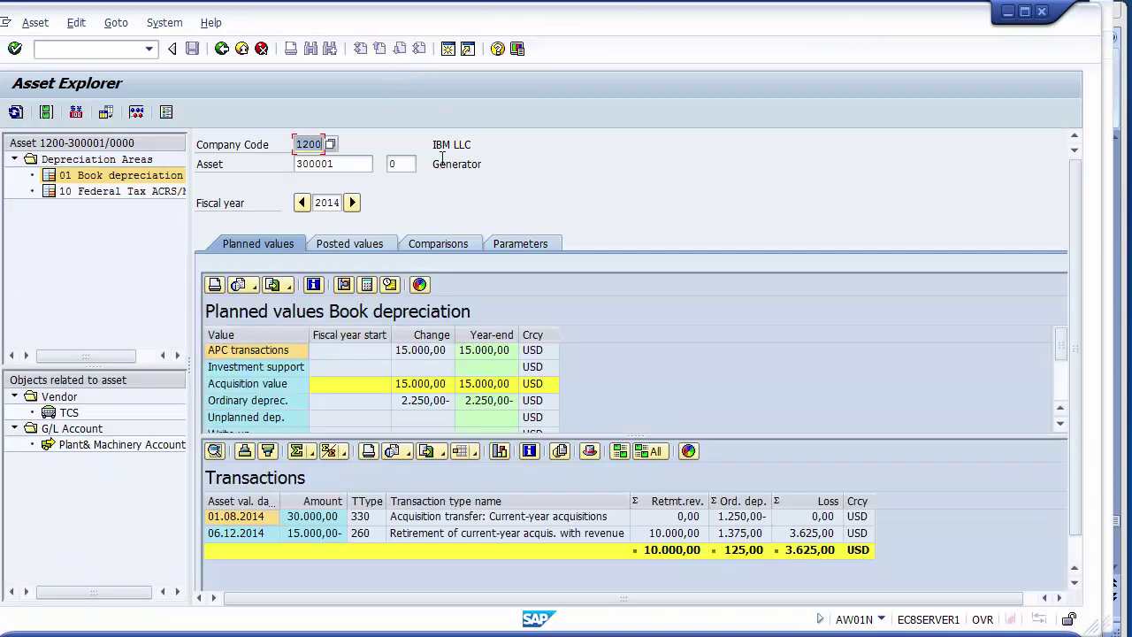
Examine the planned acquisition value and ordinary depreciation, plus the amount, revenue, depreciation and loss of the 06.12.2014 retirement transaction.
{"action": "left_click", "coordinate": [415, 387]}
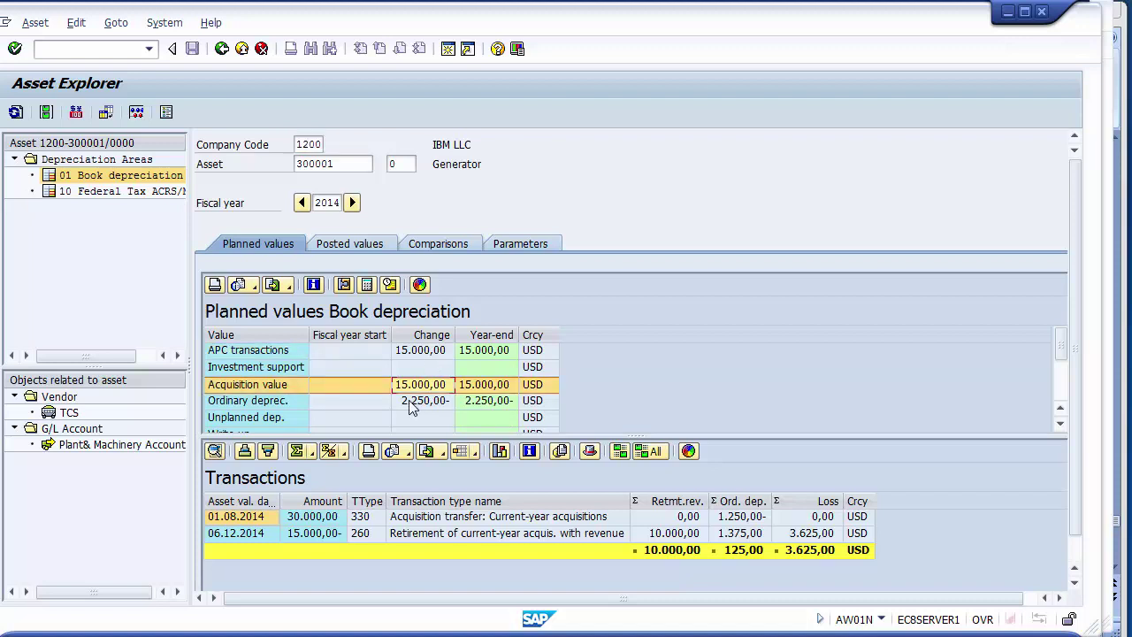
{"action": "left_click", "coordinate": [412, 403]}
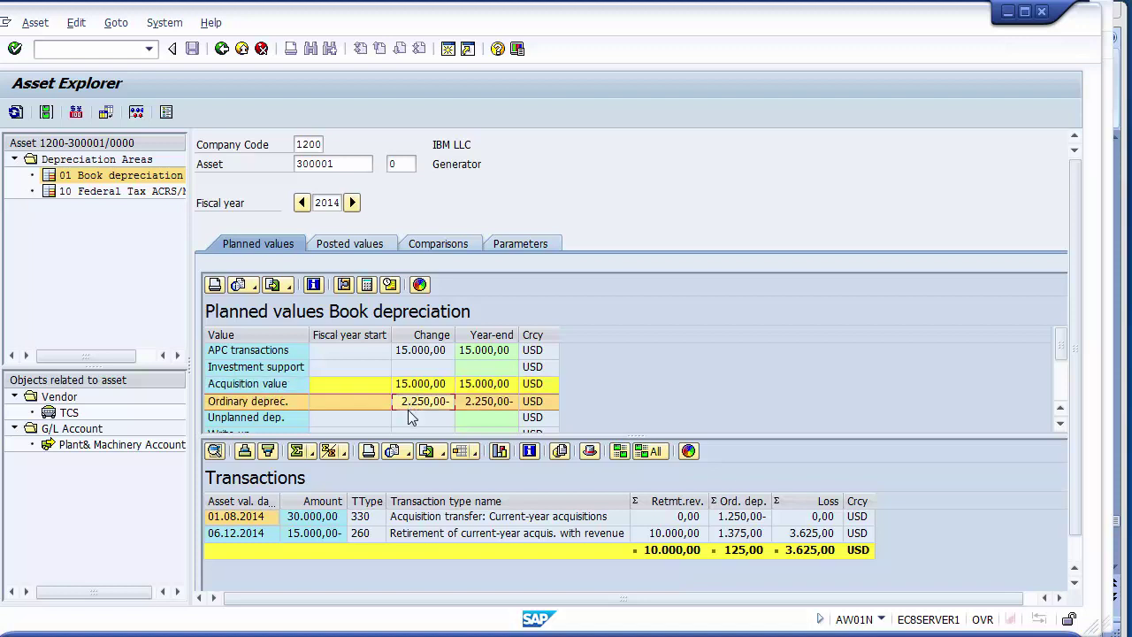
{"action": "left_click", "coordinate": [254, 519]}
{"action": "left_click", "coordinate": [250, 537]}
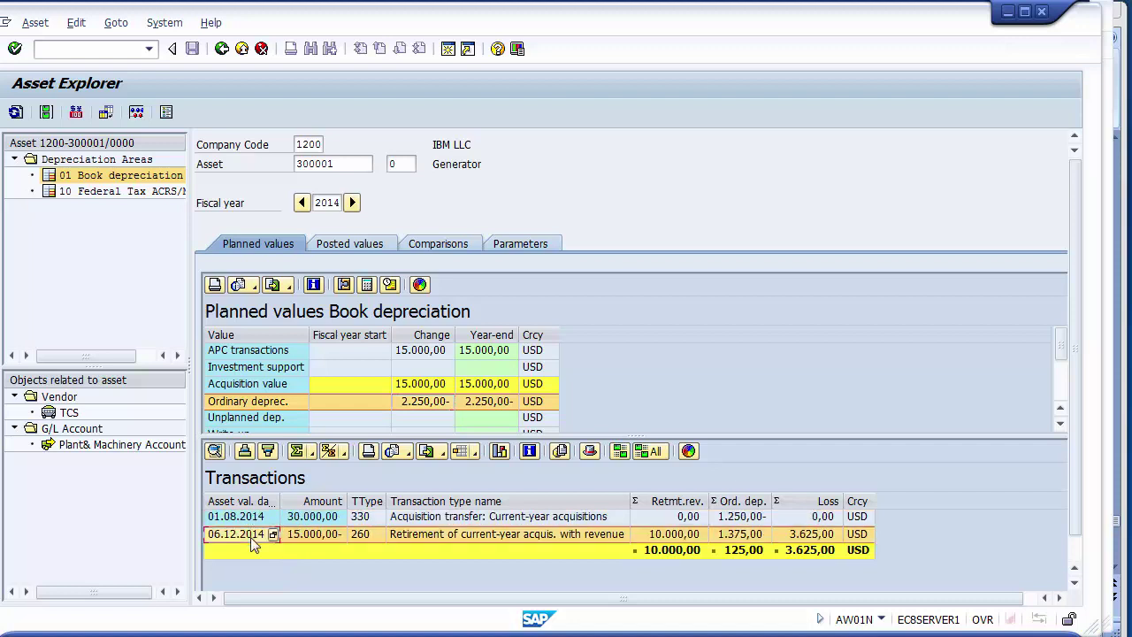
{"action": "left_click", "coordinate": [436, 536]}
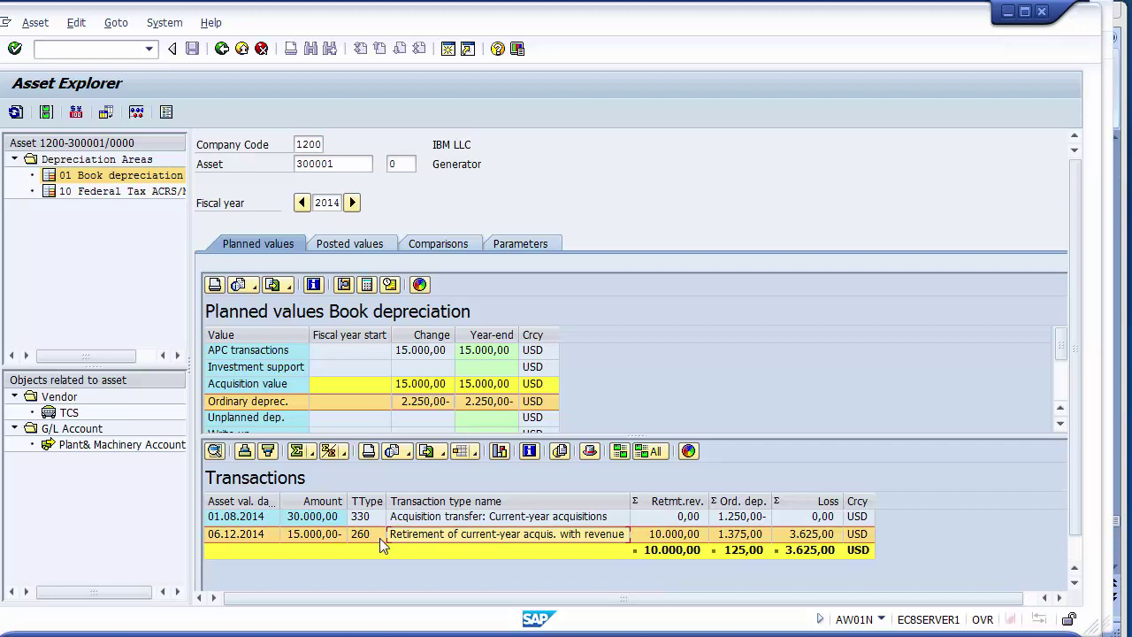
{"action": "left_click", "coordinate": [322, 536]}
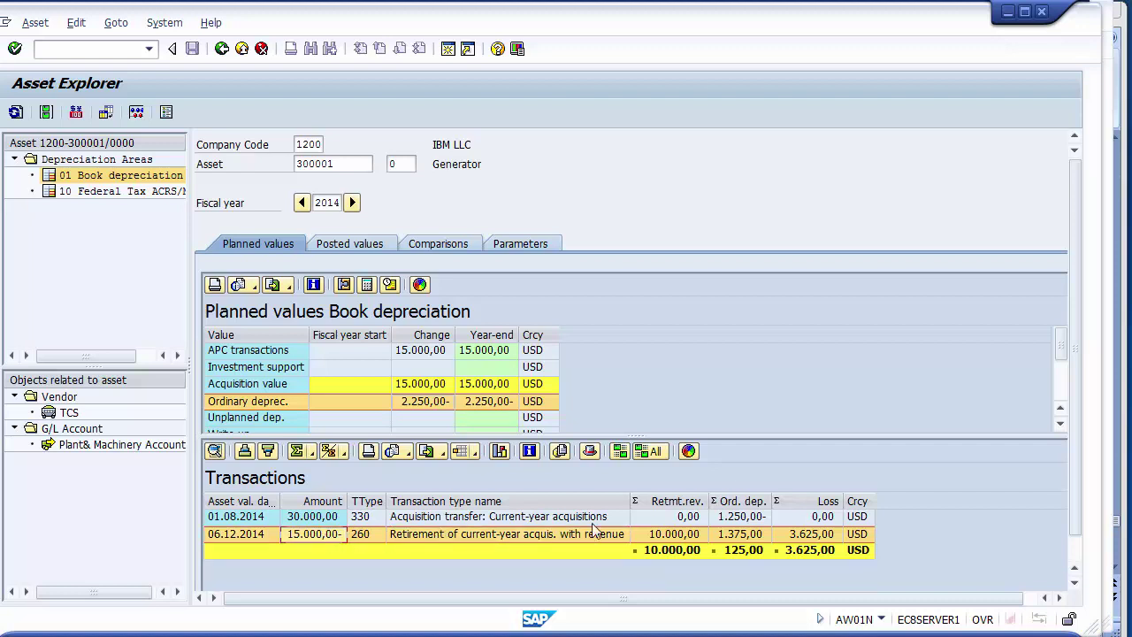
{"action": "left_click", "coordinate": [678, 536]}
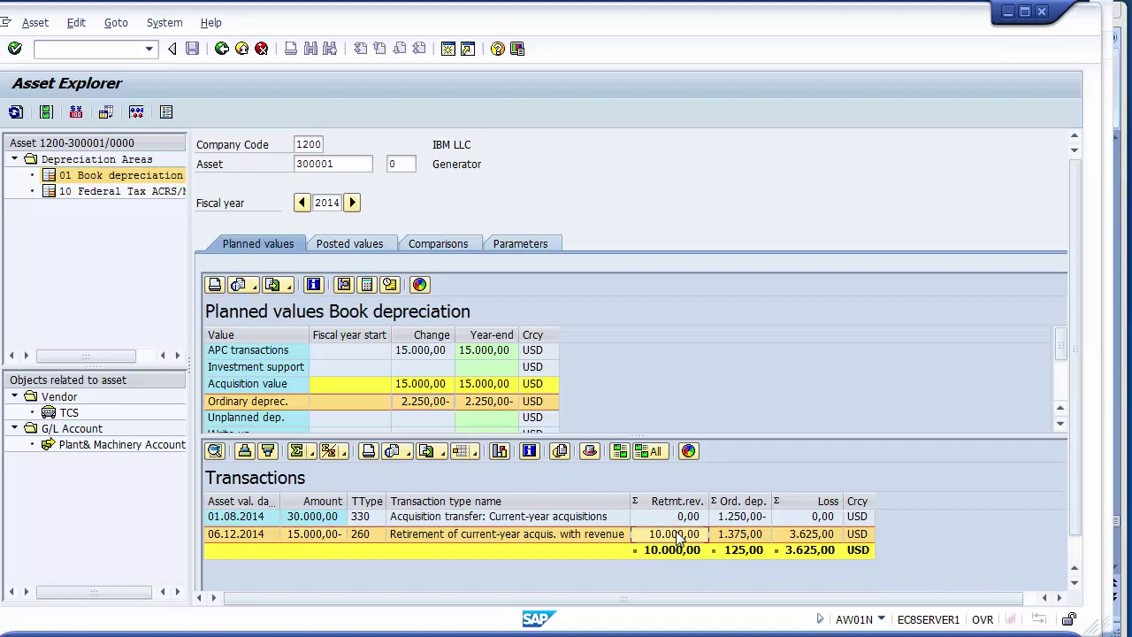
{"action": "left_click", "coordinate": [748, 536]}
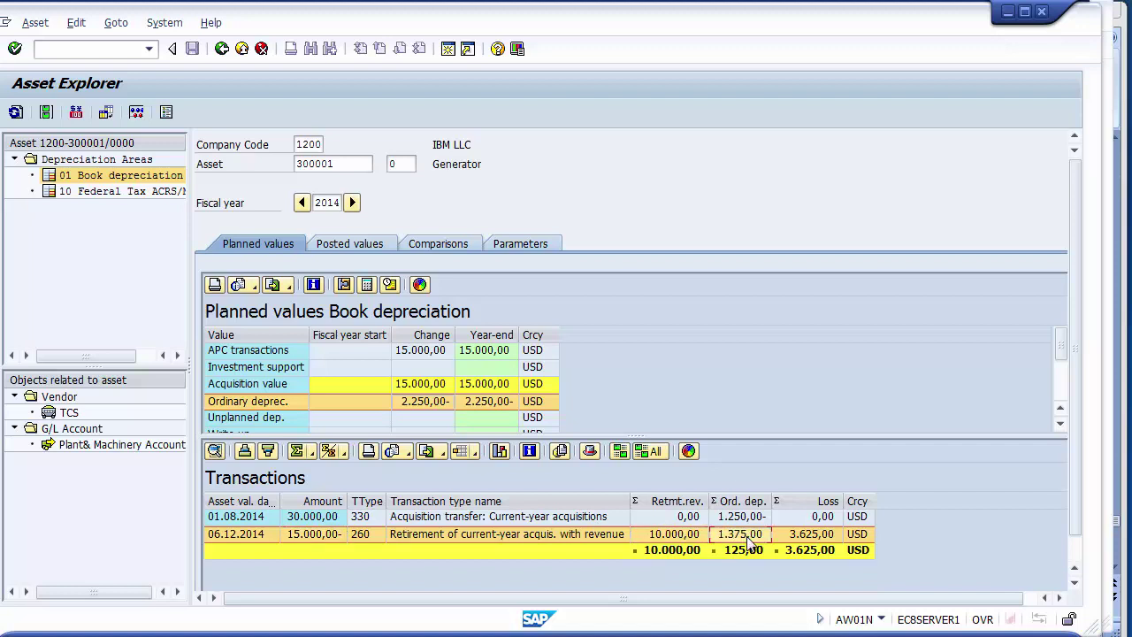
{"action": "left_click", "coordinate": [801, 540]}
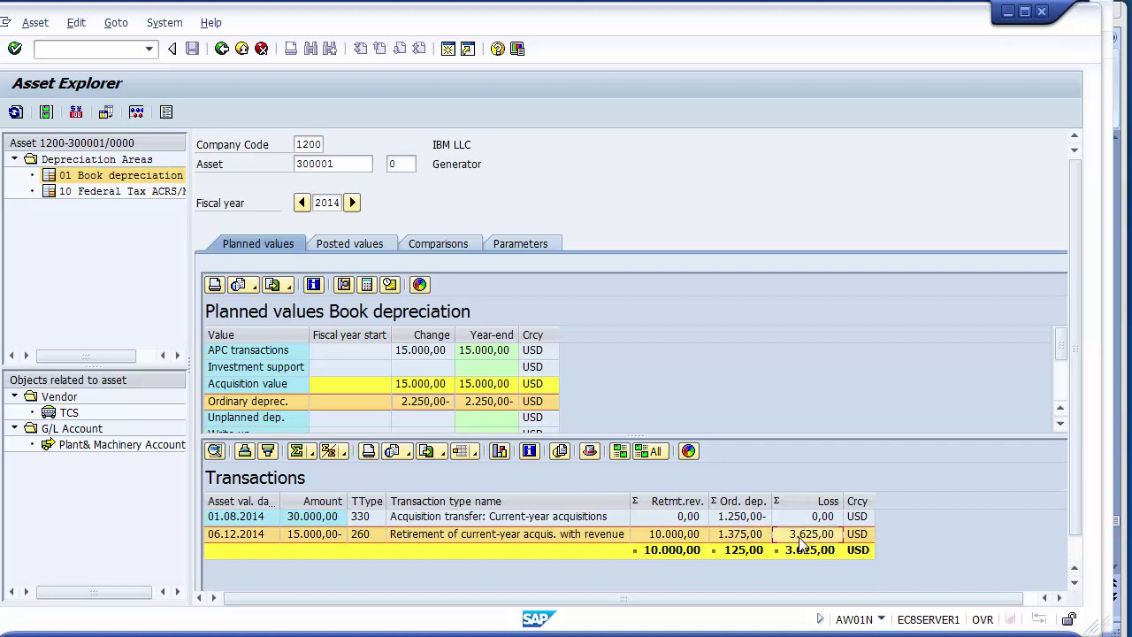
{"action": "left_click", "coordinate": [688, 540]}
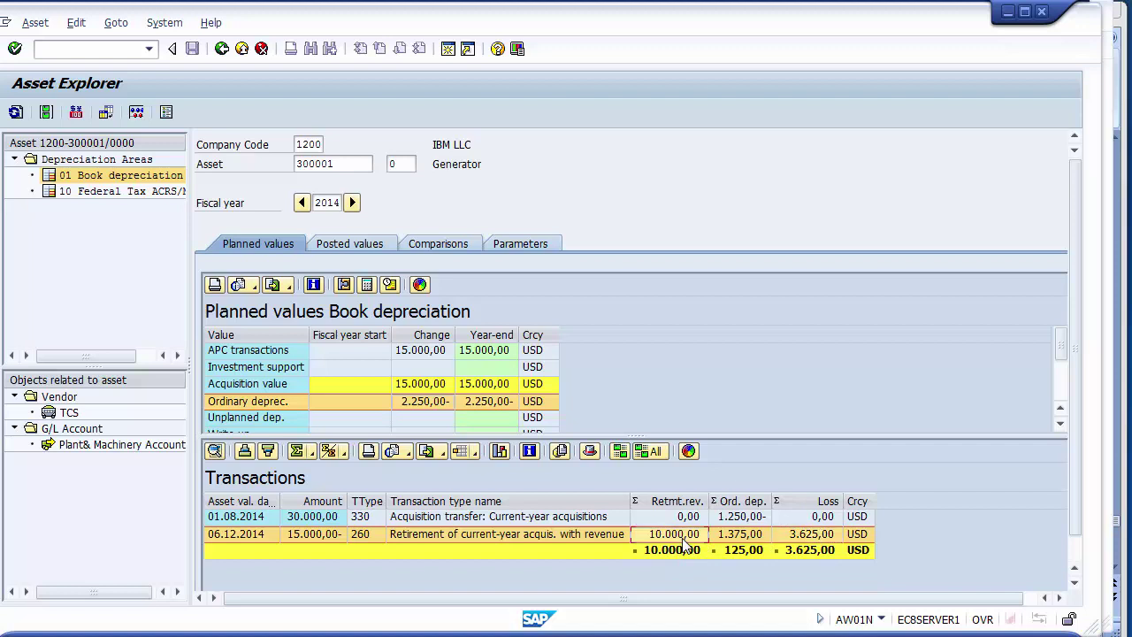
{"action": "left_click", "coordinate": [729, 538]}
{"action": "left_click", "coordinate": [796, 537]}
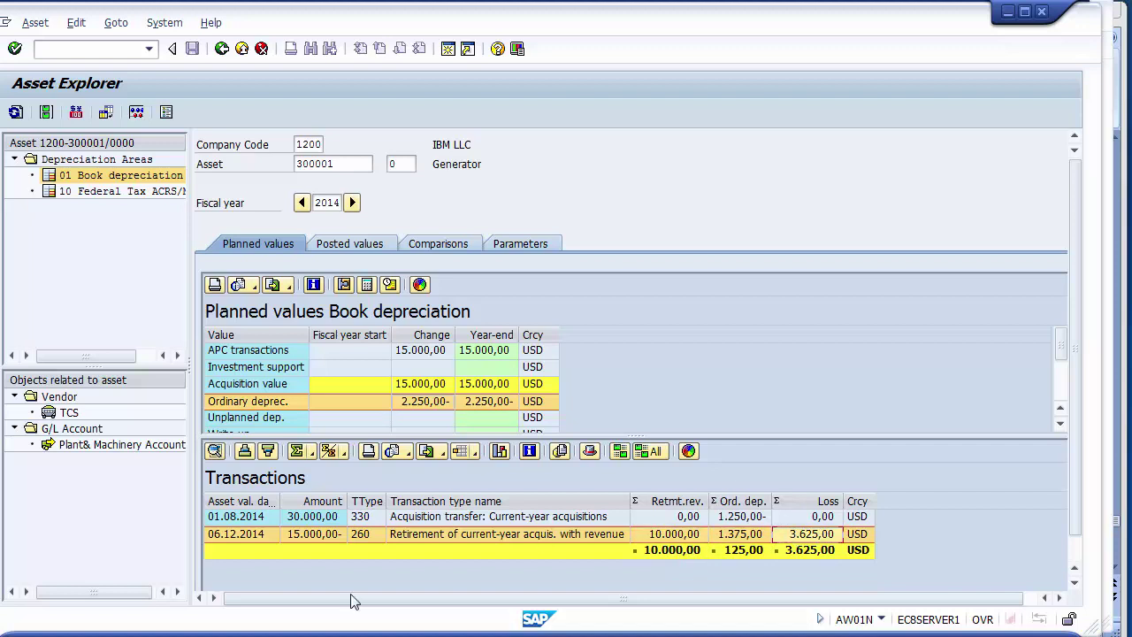
{"action": "left_click", "coordinate": [312, 535]}
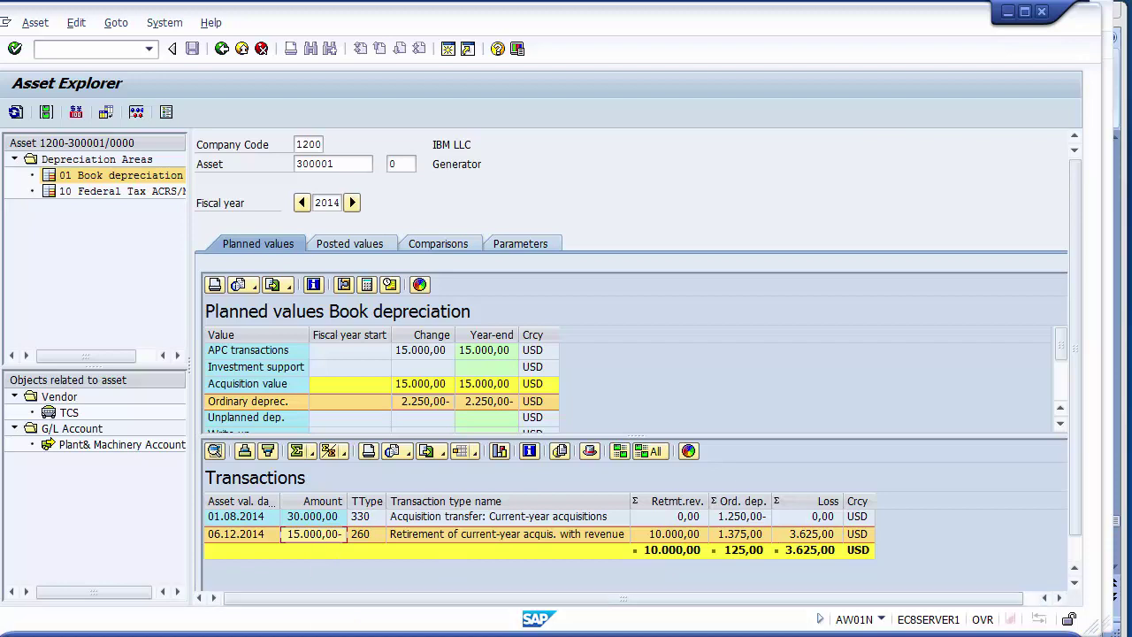
Switch to the SAP FI-AA presentation in PowerPoint and review the asset retirement types on the Key Business Processes slide.
{"action": "left_click", "coordinate": [277, 557]}
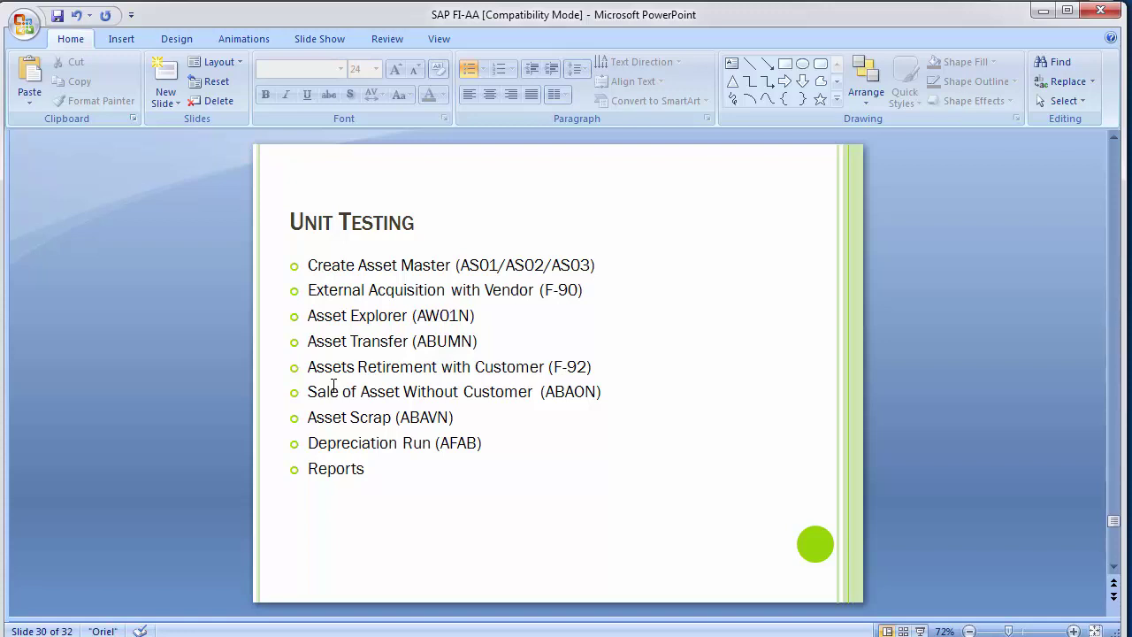
{"action": "scroll", "coordinate": [334, 384], "scroll_direction": "up", "scroll_amount": 1}
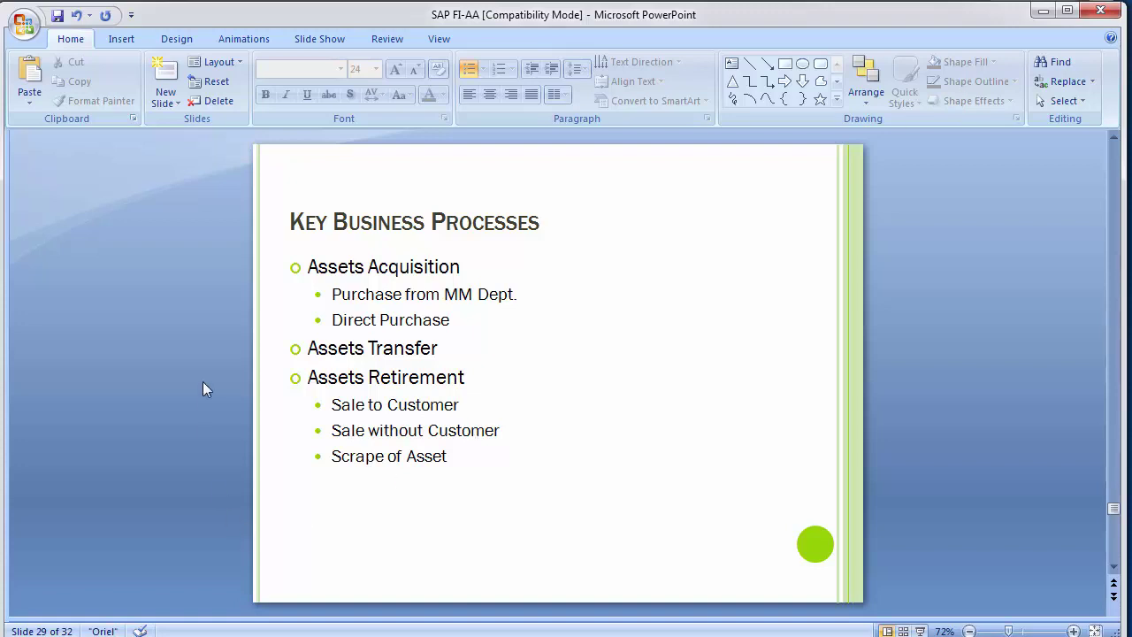
{"action": "scroll", "coordinate": [202, 377], "scroll_direction": "down", "scroll_amount": 1}
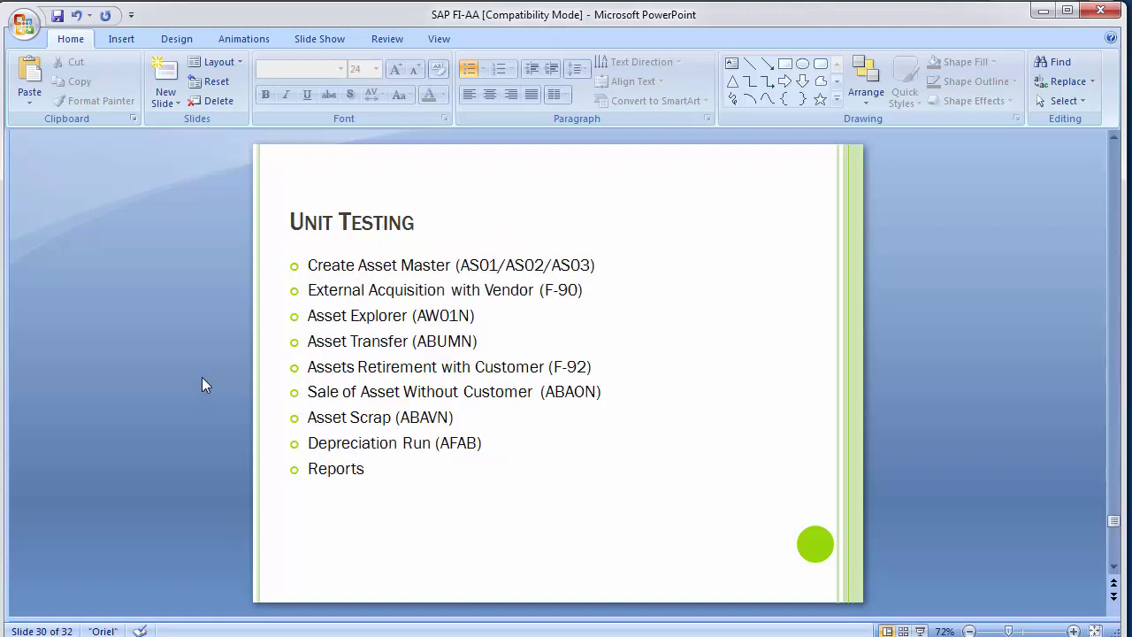
{"action": "scroll", "coordinate": [202, 384], "scroll_direction": "up", "scroll_amount": 1}
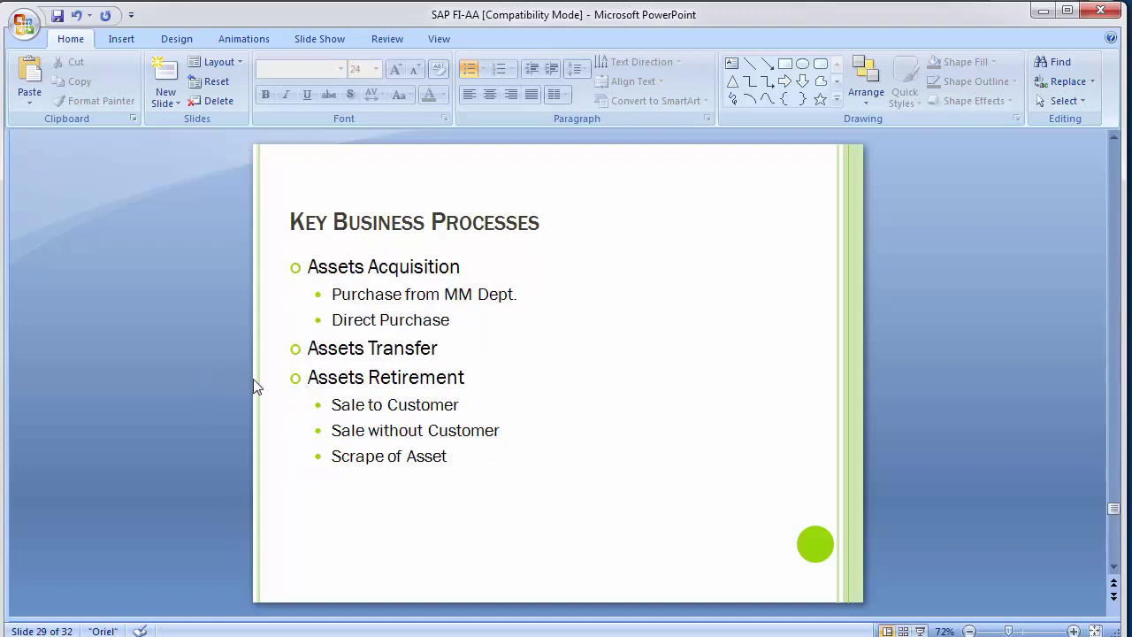
{"action": "left_click", "coordinate": [373, 457]}
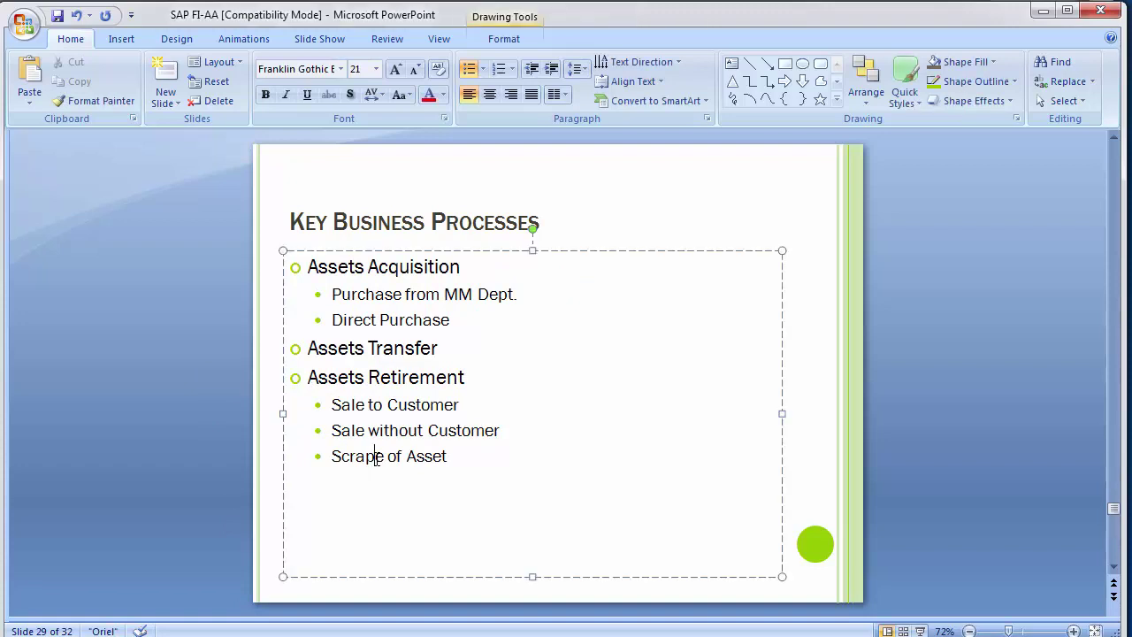
Correct the last retirement bullet to "Scrap of Asset" and move on to the Unit Testing slide.
{"action": "key", "text": "Delete"}
{"action": "left_click", "coordinate": [165, 380]}
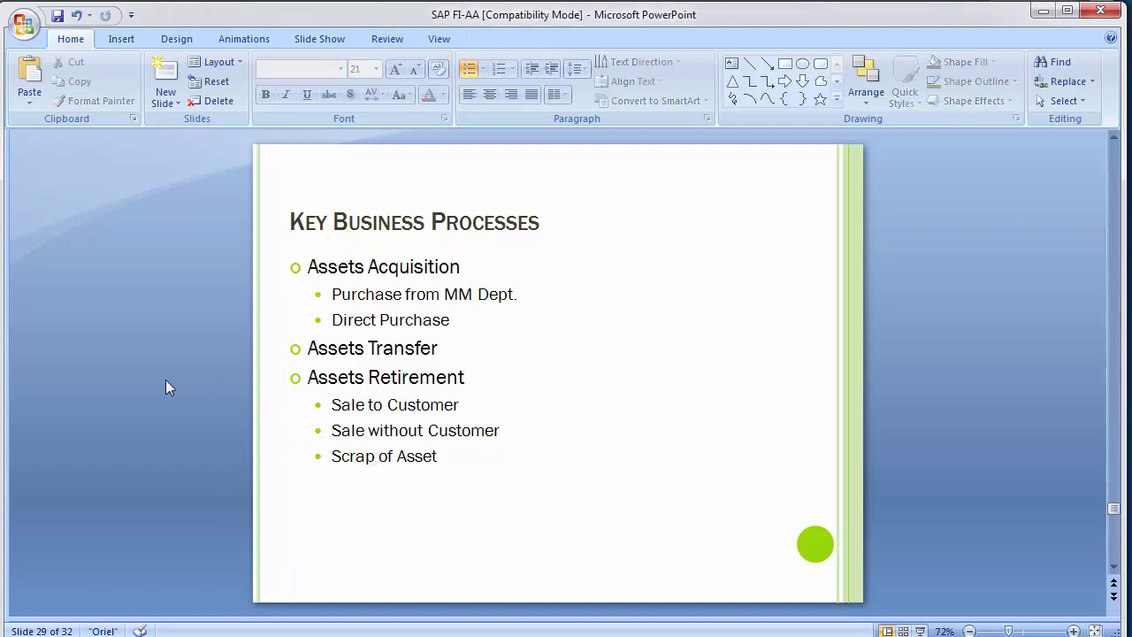
{"action": "scroll", "coordinate": [166, 380], "scroll_direction": "down", "scroll_amount": 1}
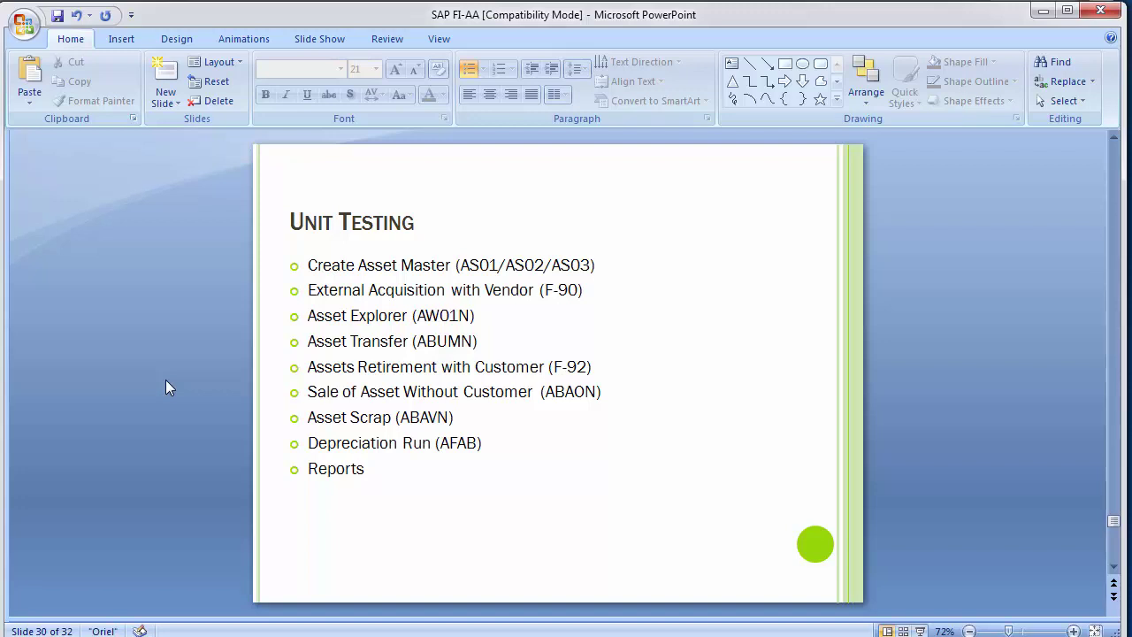
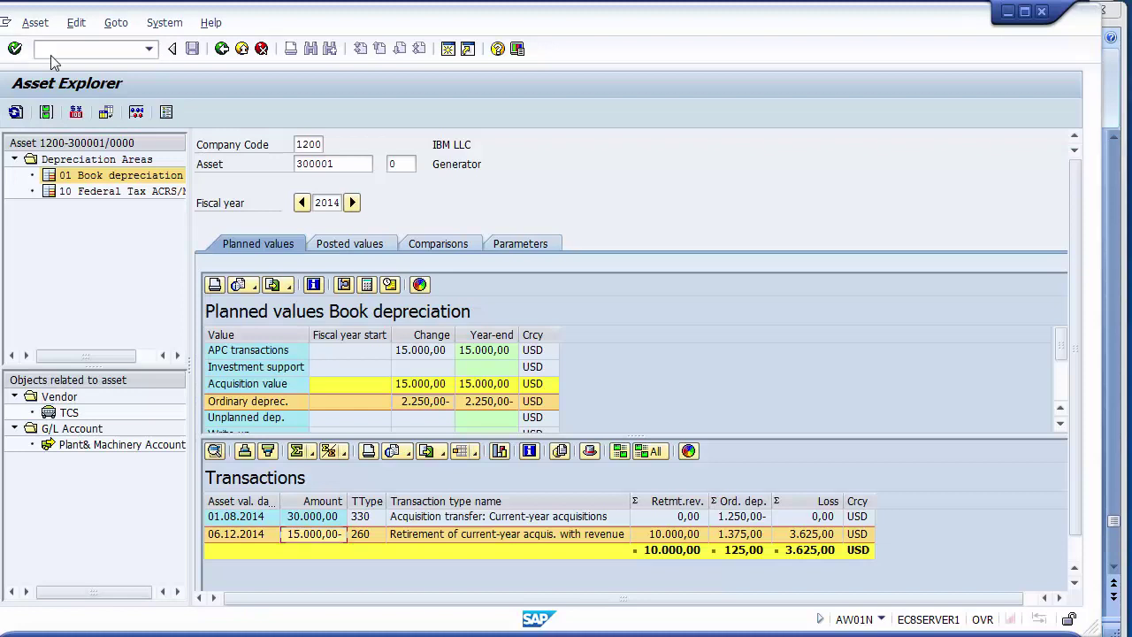
Switch to SAP and open the scrapping transaction ABAVN, checking that the asset is 300001 Generator.
{"action": "left_click", "coordinate": [52, 54]}
{"action": "type", "text": "/n"}
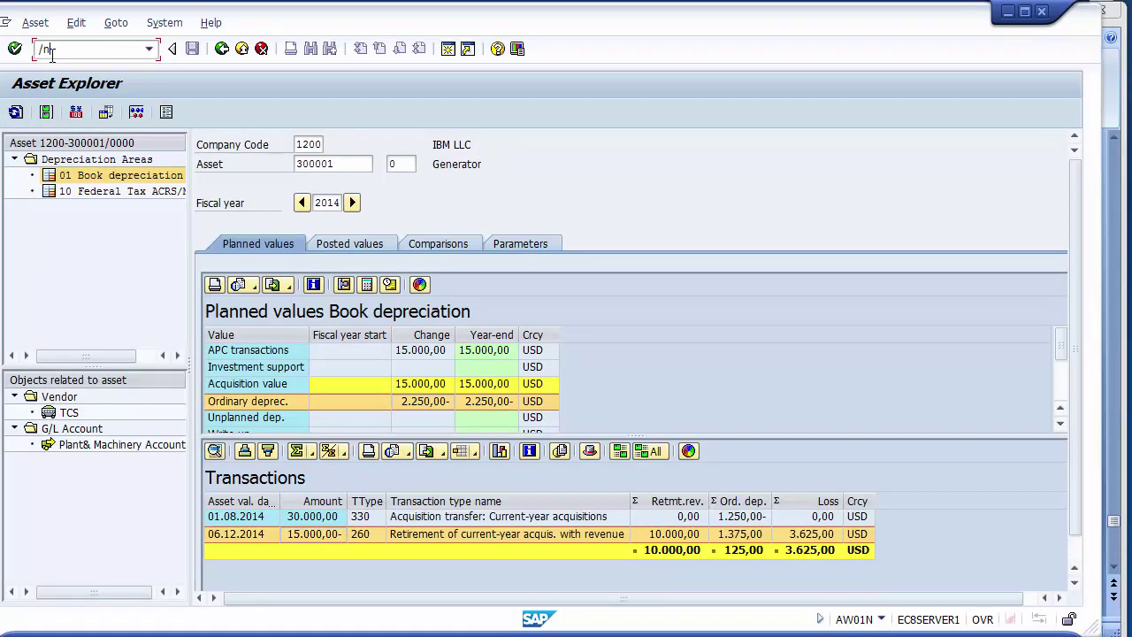
{"action": "type", "text": "abavn"}
{"action": "key", "text": "Return"}
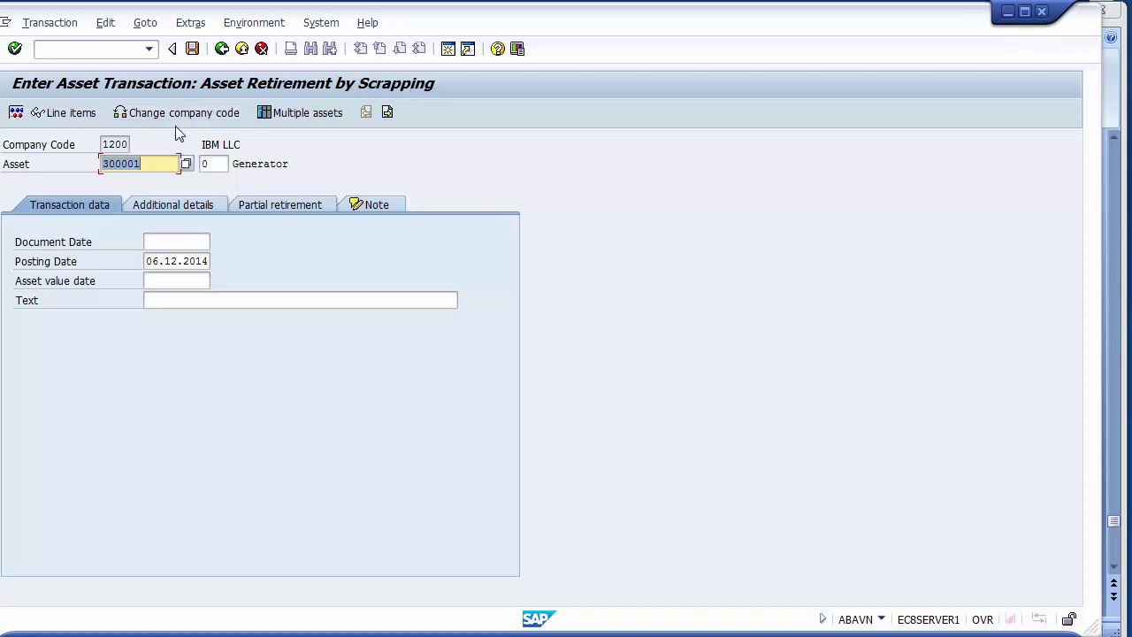
{"action": "left_click", "coordinate": [166, 170]}
{"action": "left_click_drag", "start_coordinate": [231, 164], "coordinate": [318, 162]}
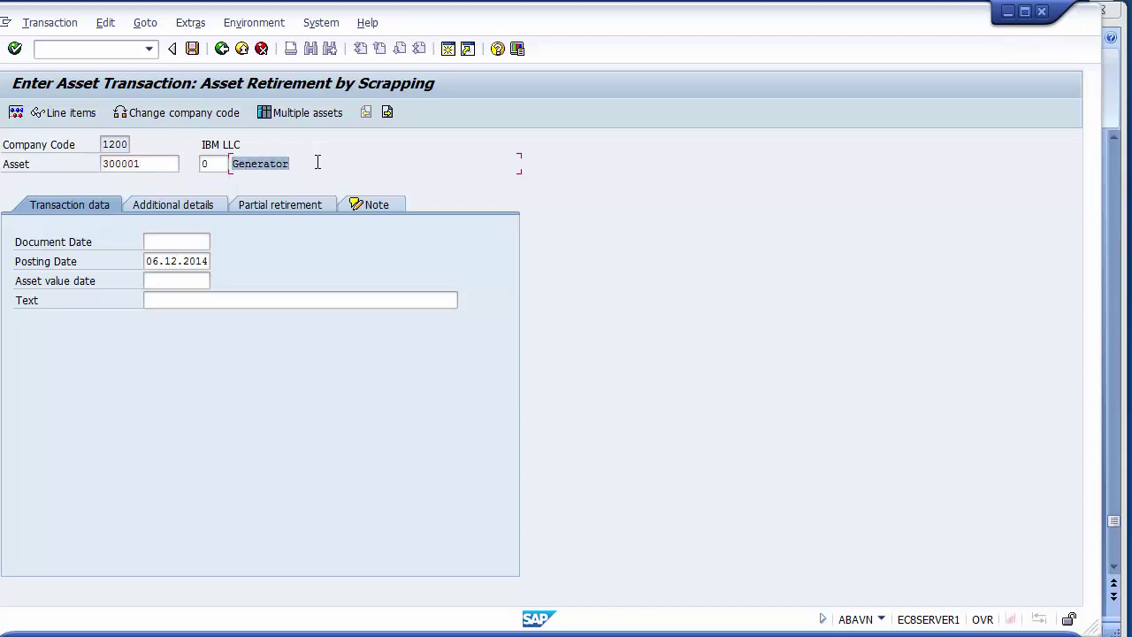
{"action": "left_click", "coordinate": [318, 162]}
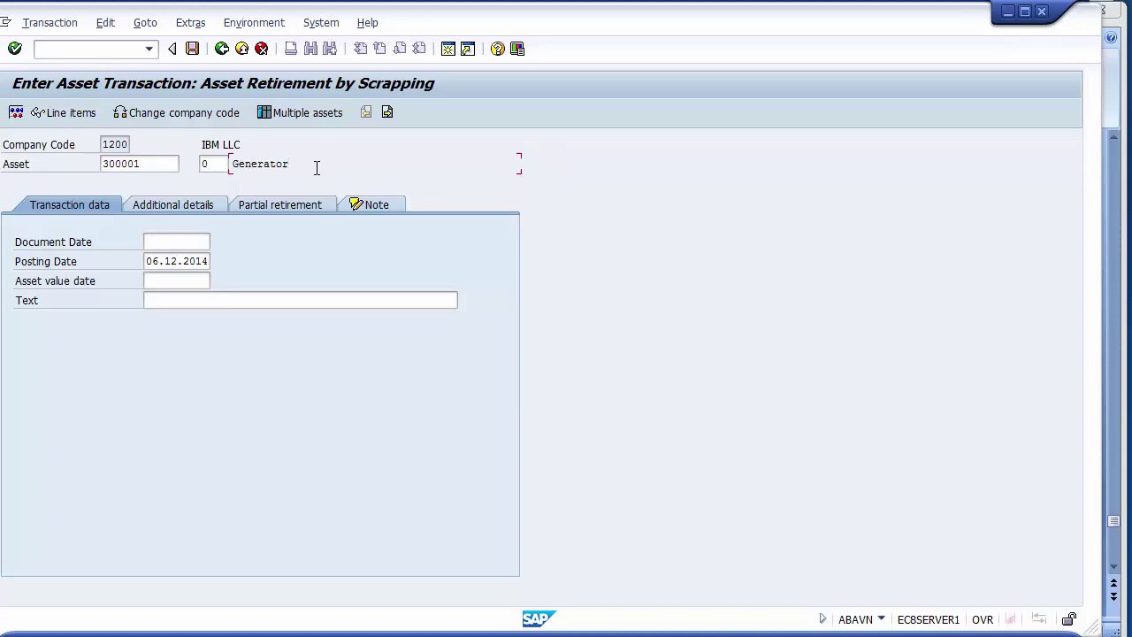
Enter 06122014 as both the document date and the asset value date of the scrapping.
{"action": "left_click", "coordinate": [165, 240]}
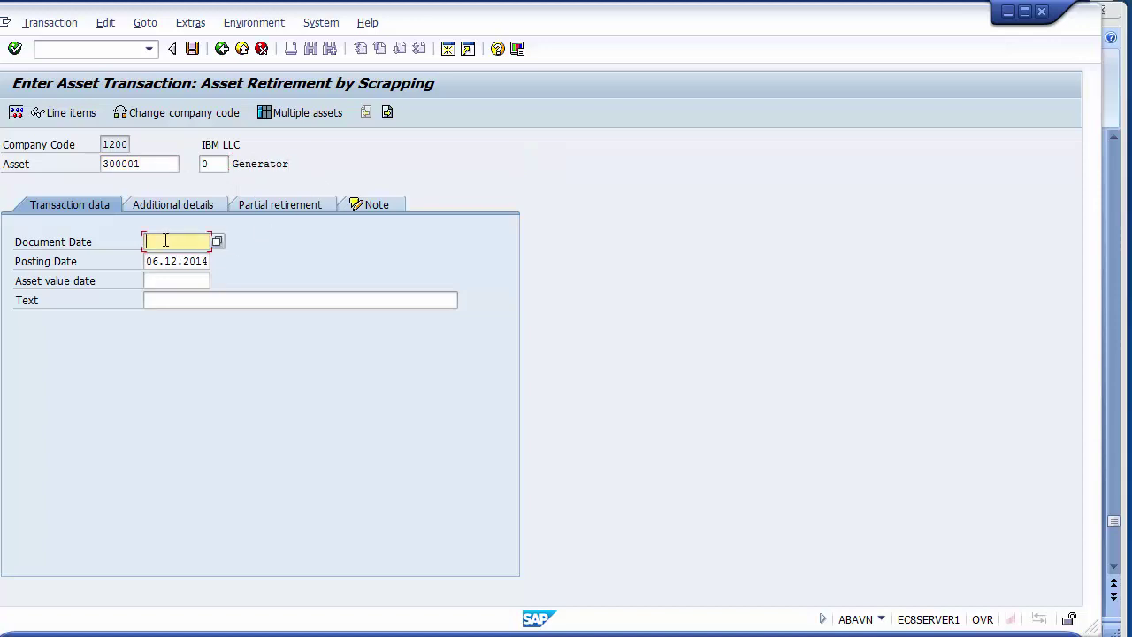
{"action": "type", "text": "06122014"}
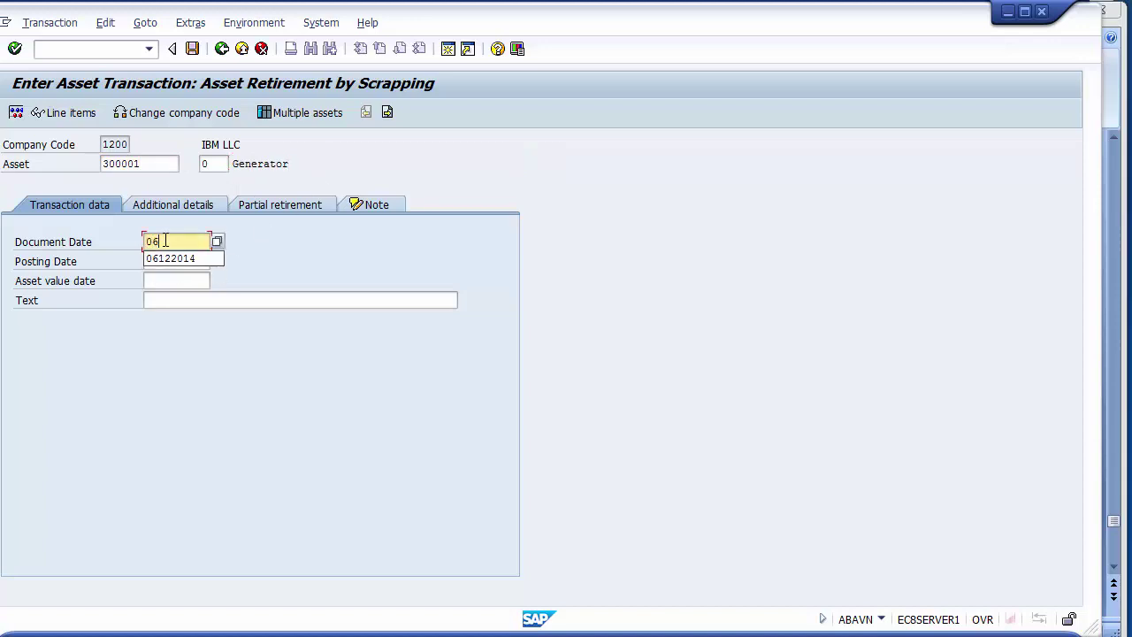
{"action": "key", "text": "Tab"}
{"action": "key", "text": "Tab"}
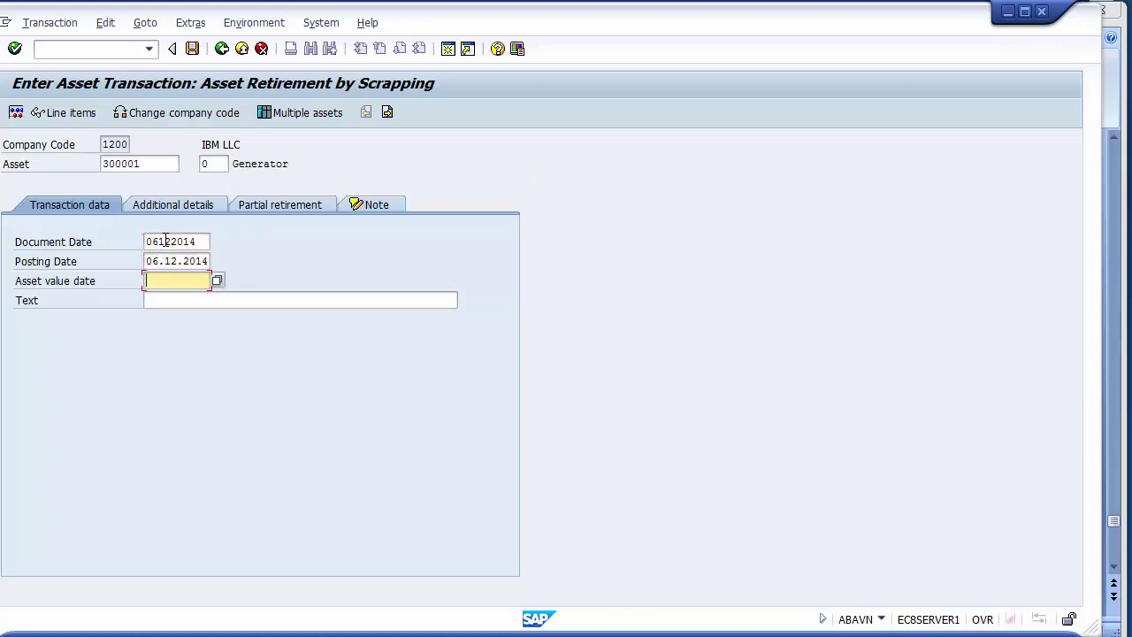
{"action": "type", "text": "06122014"}
Enter a posting text describing the scrap of the asset at a gross value of 5000.
{"action": "left_click", "coordinate": [187, 304]}
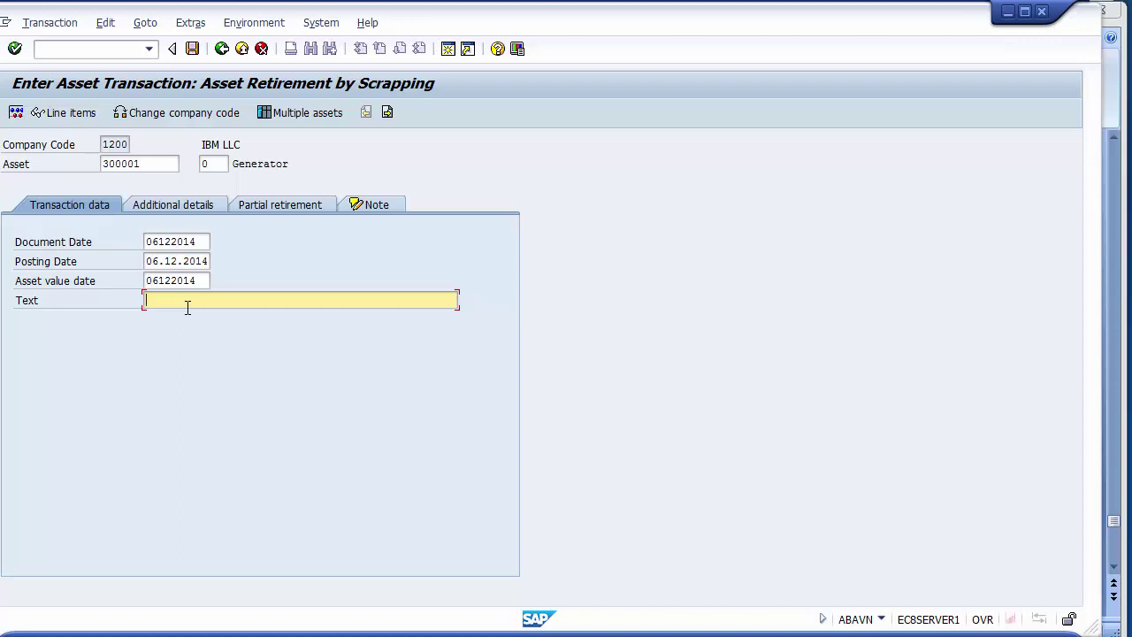
{"action": "type", "text": "Scrap of asset"}
{"action": "type", "text": "gross valur 5000"}
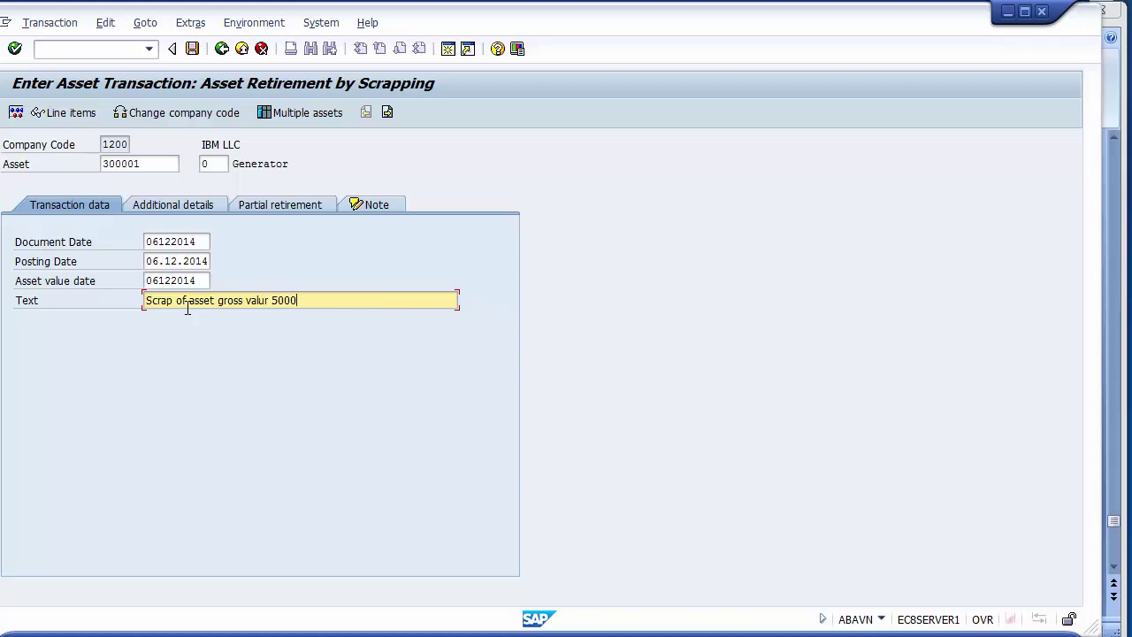
{"action": "type", "text": "$"}
{"action": "key", "text": "BackSpace"}
{"action": "type", "text": "e"}
Check the document type in the additional details and open the partial retirement data.
{"action": "left_click", "coordinate": [155, 206]}
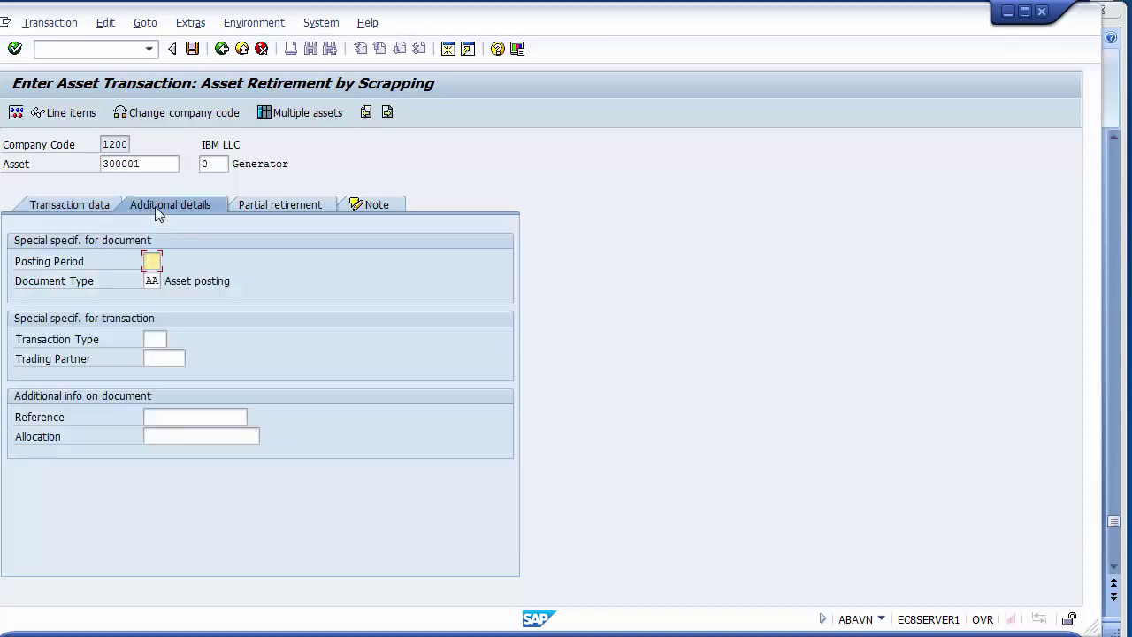
{"action": "left_click", "coordinate": [91, 280]}
{"action": "left_click", "coordinate": [277, 205]}
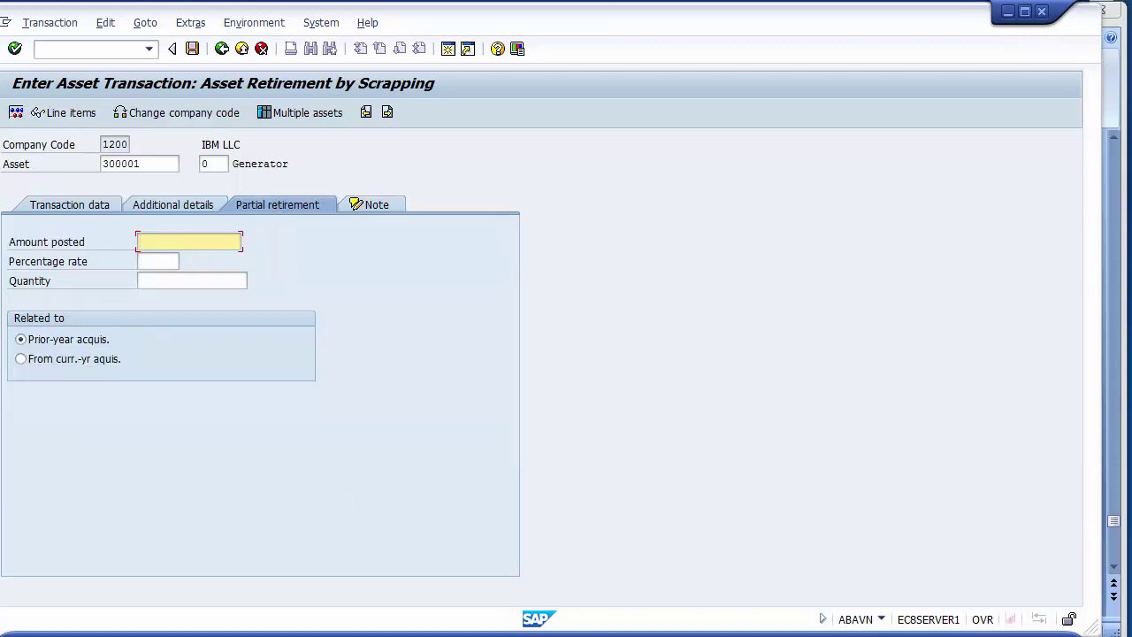
Open Asset Explorer (AW01N) in the other SAP session, replacing the asset sale without customer transaction.
{"action": "left_click", "coordinate": [332, 633]}
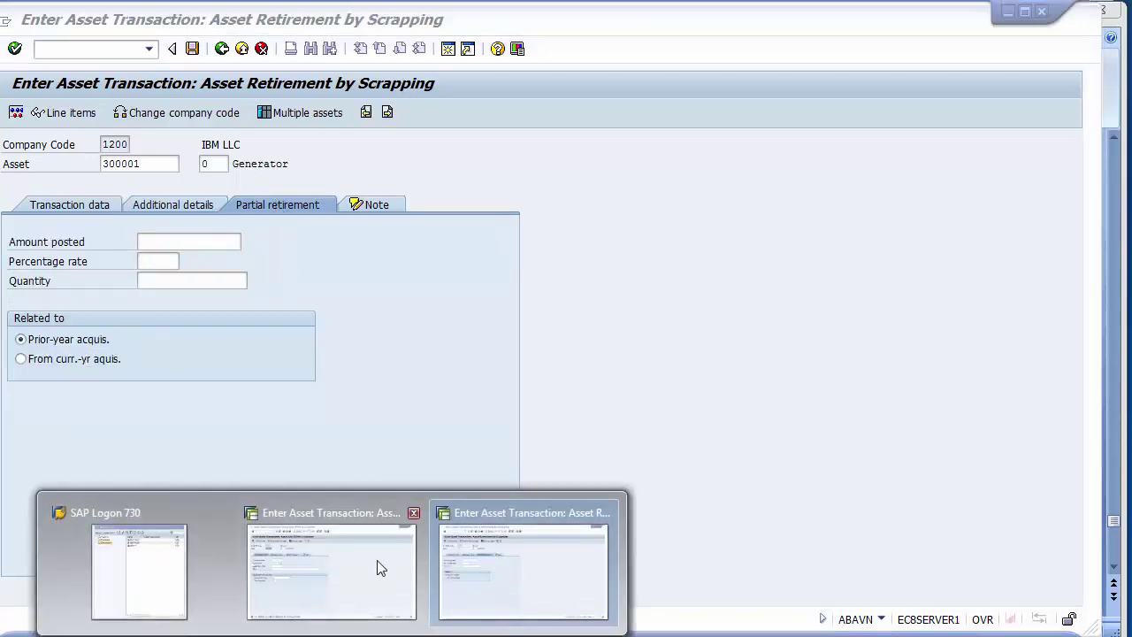
{"action": "left_click", "coordinate": [485, 554]}
{"action": "left_click", "coordinate": [367, 628]}
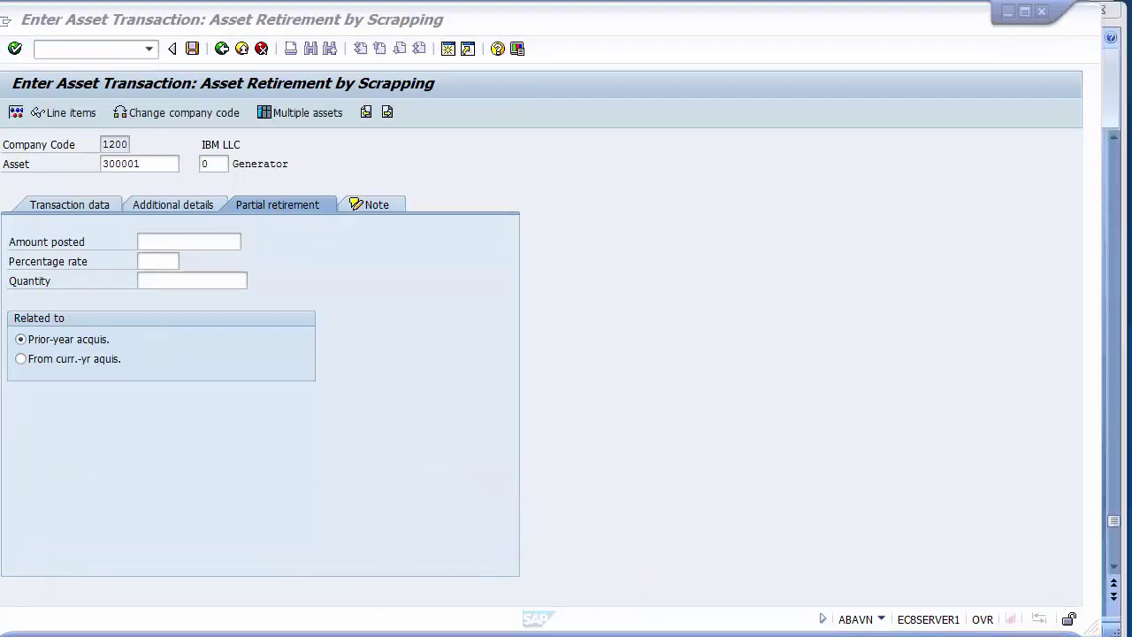
{"action": "left_click", "coordinate": [314, 576]}
{"action": "left_click", "coordinate": [99, 45]}
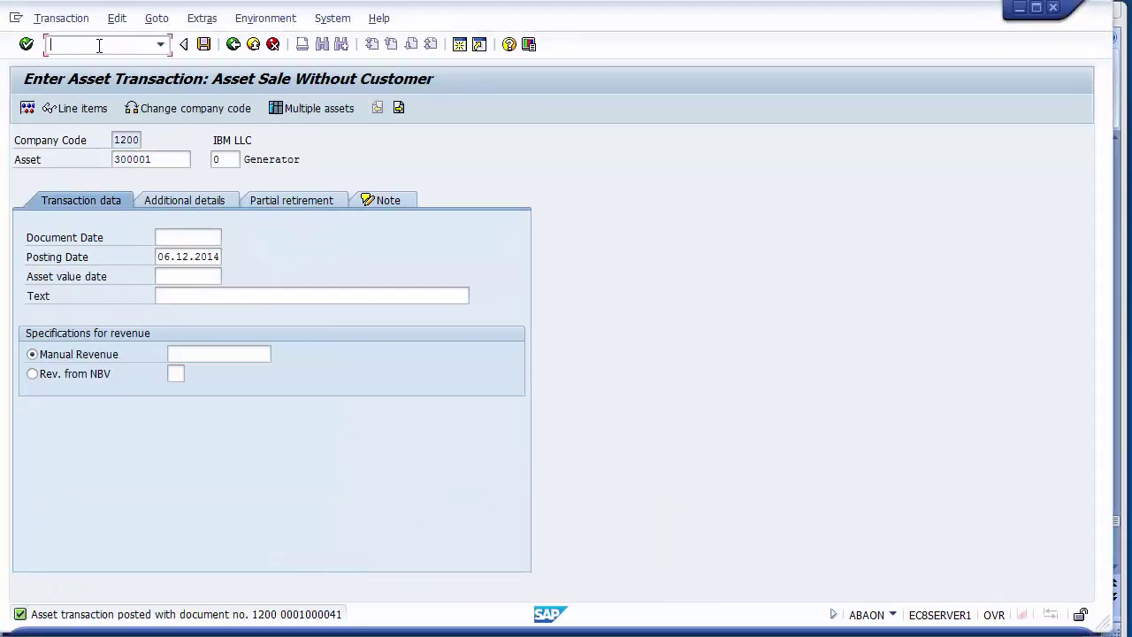
{"action": "type", "text": "/n"}
{"action": "type", "text": "abzon"}
{"action": "key", "text": "Return"}
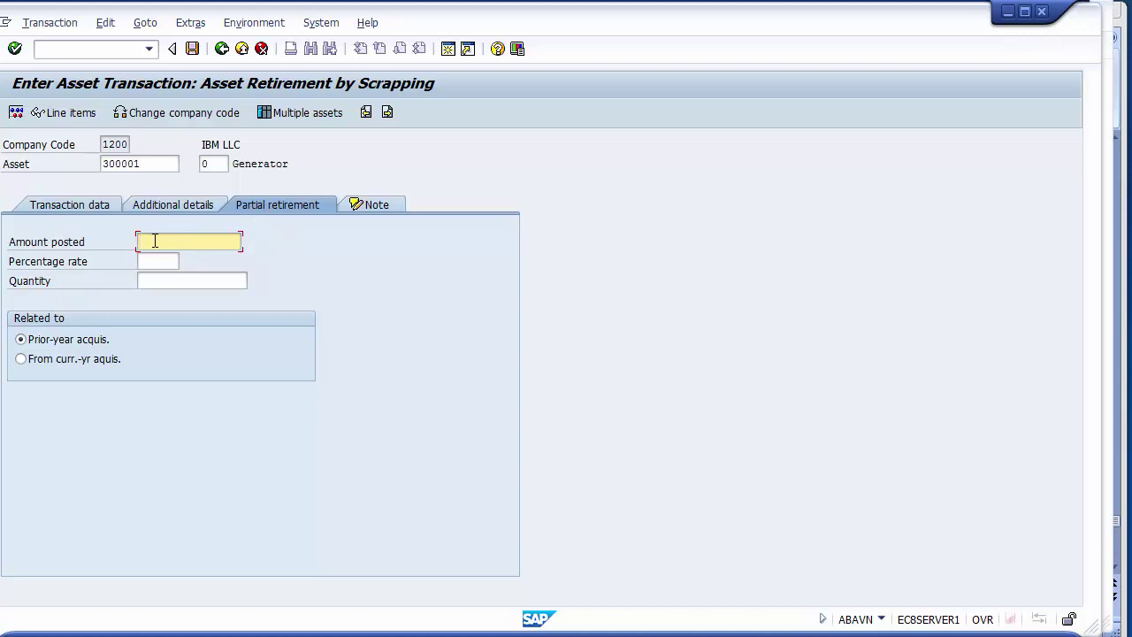
Set the scrapping's posted amount to 5000 and relate the partial retirement to current-year acquisition.
{"action": "type", "text": "5000"}
{"action": "left_click", "coordinate": [173, 262]}
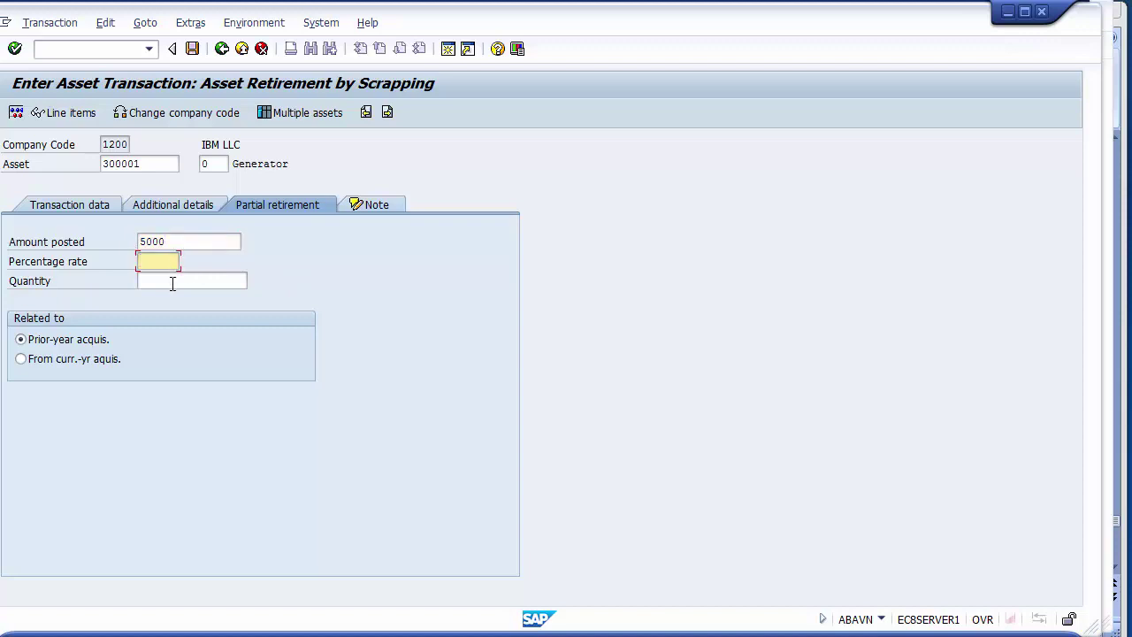
{"action": "left_click", "coordinate": [173, 282]}
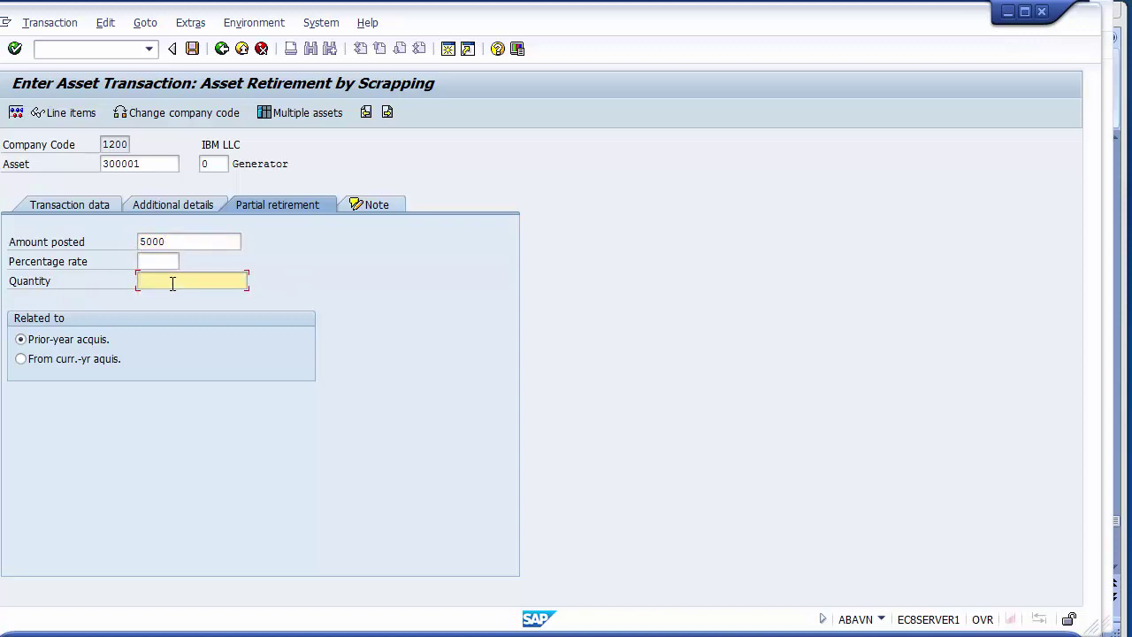
{"action": "left_click", "coordinate": [58, 363]}
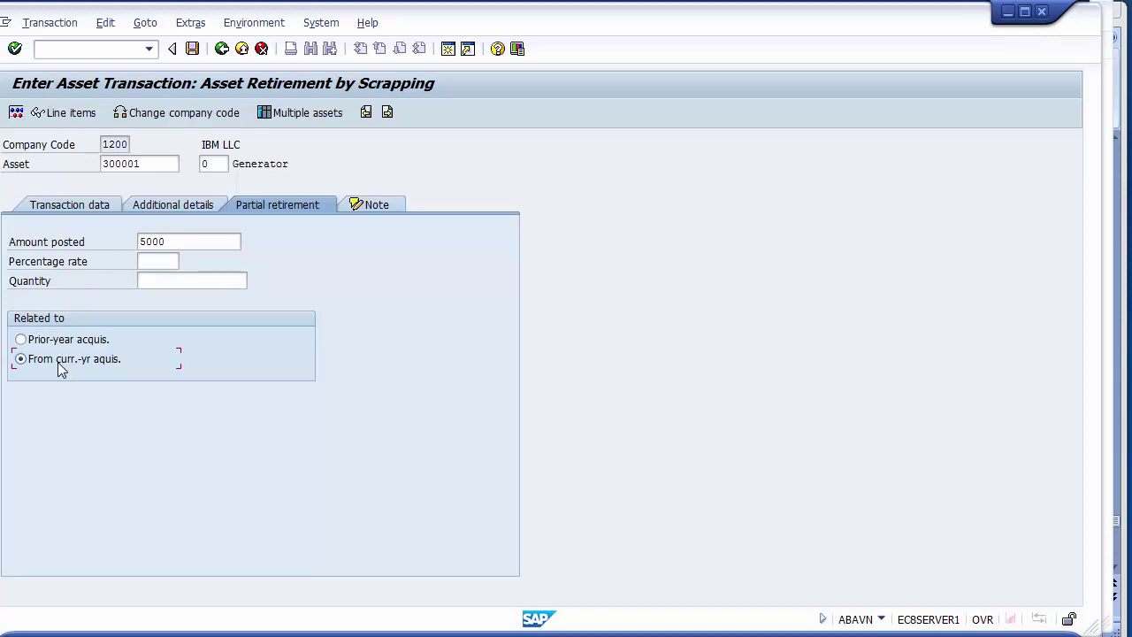
Simulate the scrapping and examine the amounts of the asset, depreciation and Loss on Sale Assets line items.
{"action": "left_click", "coordinate": [16, 117]}
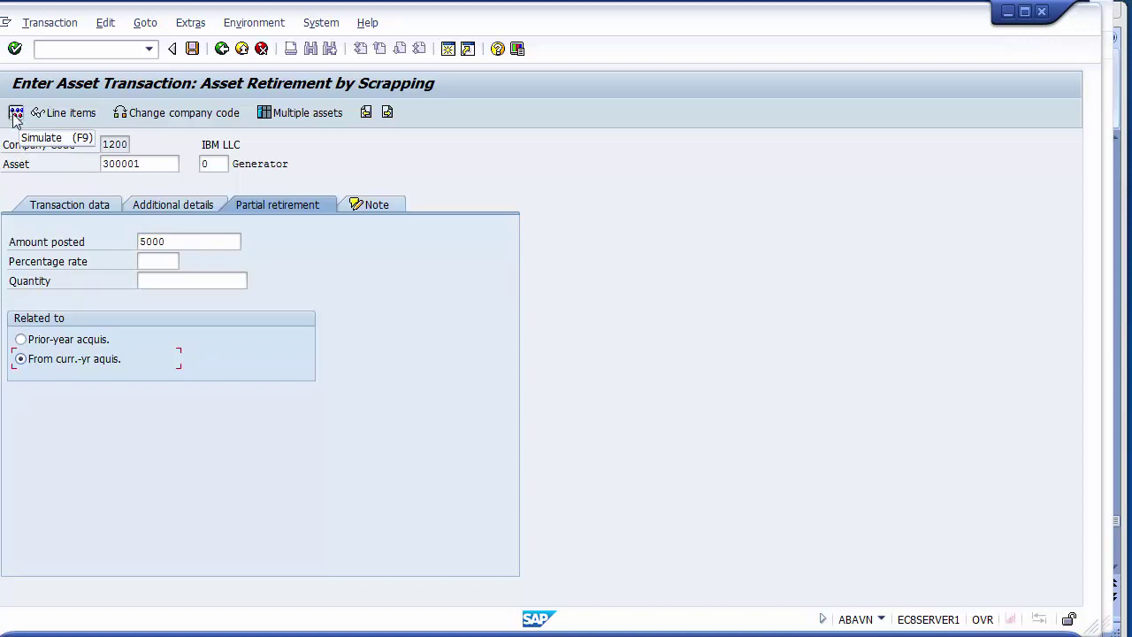
{"action": "left_click", "coordinate": [16, 118]}
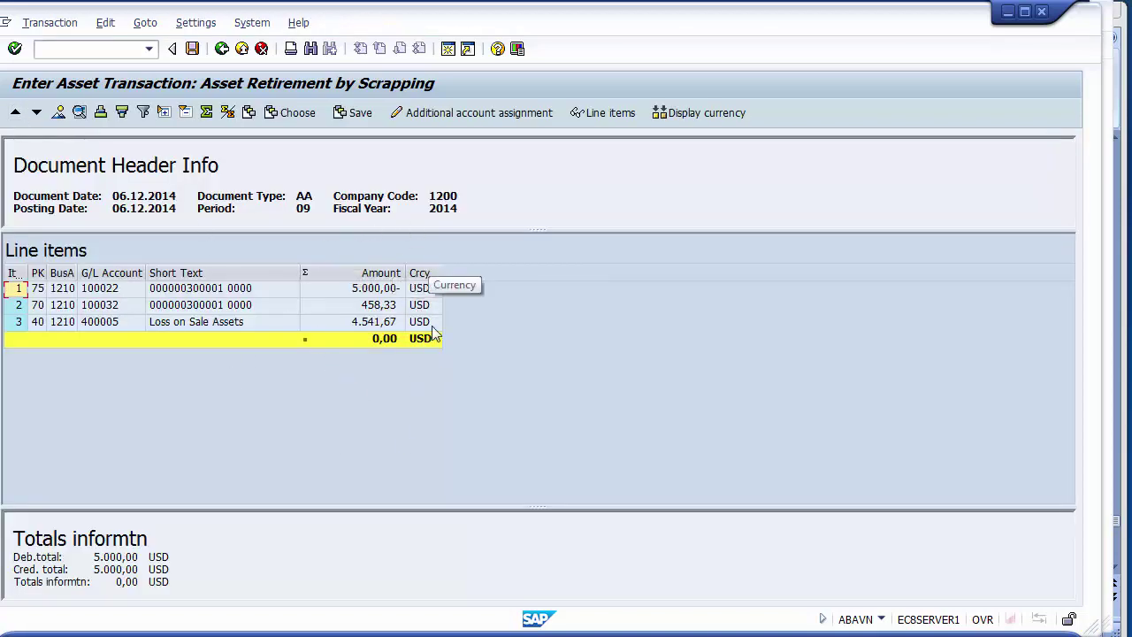
{"action": "left_click", "coordinate": [349, 293]}
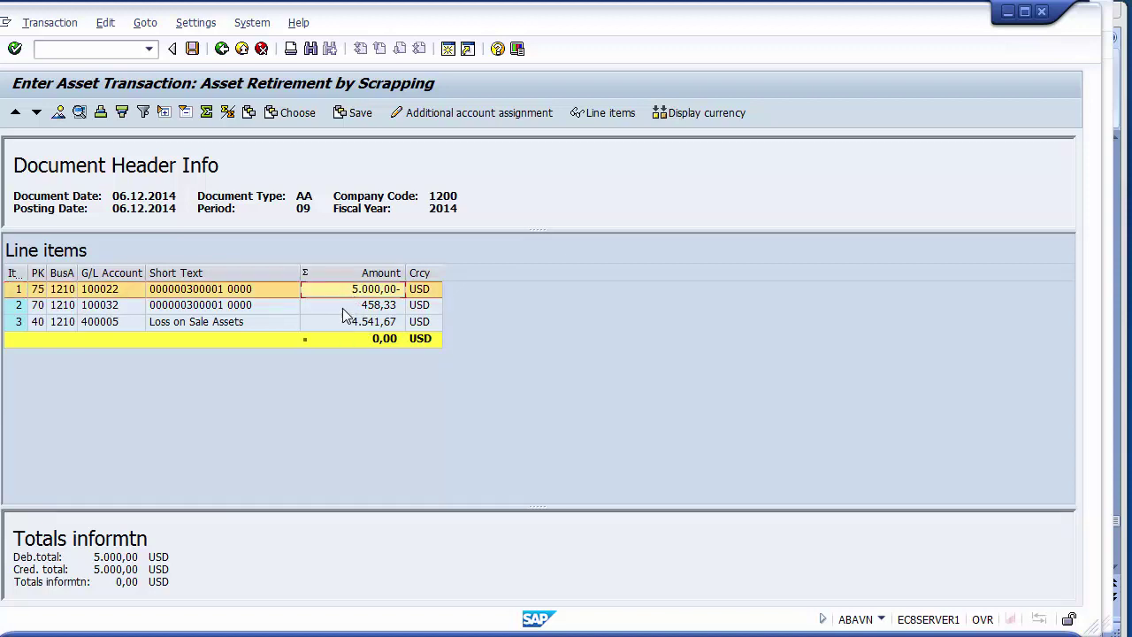
{"action": "left_click", "coordinate": [346, 309]}
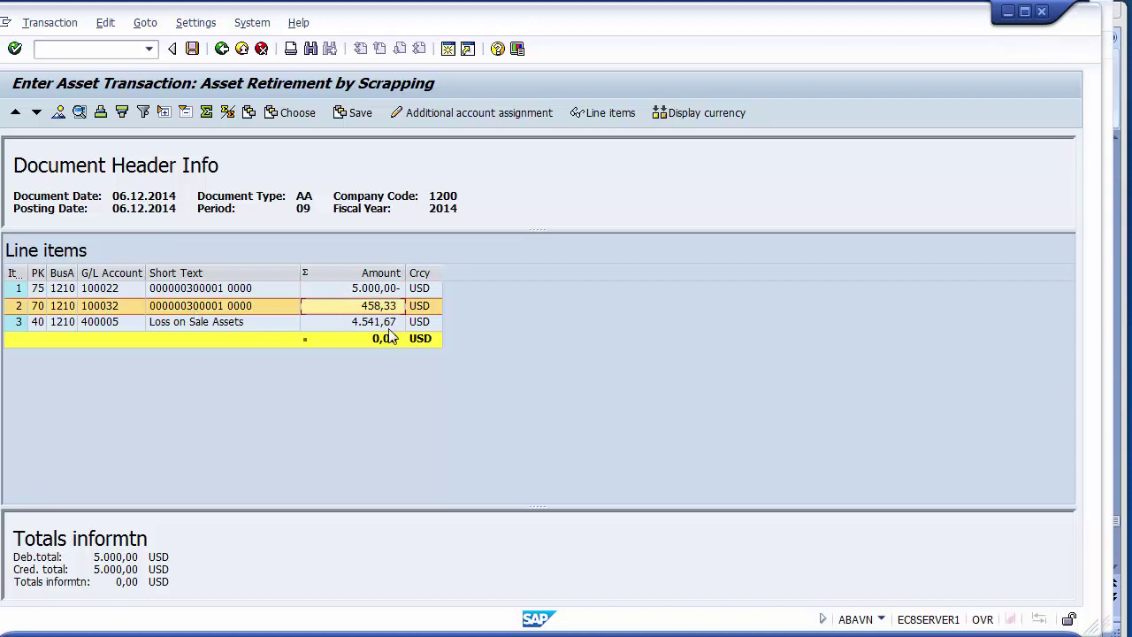
{"action": "left_click", "coordinate": [341, 325]}
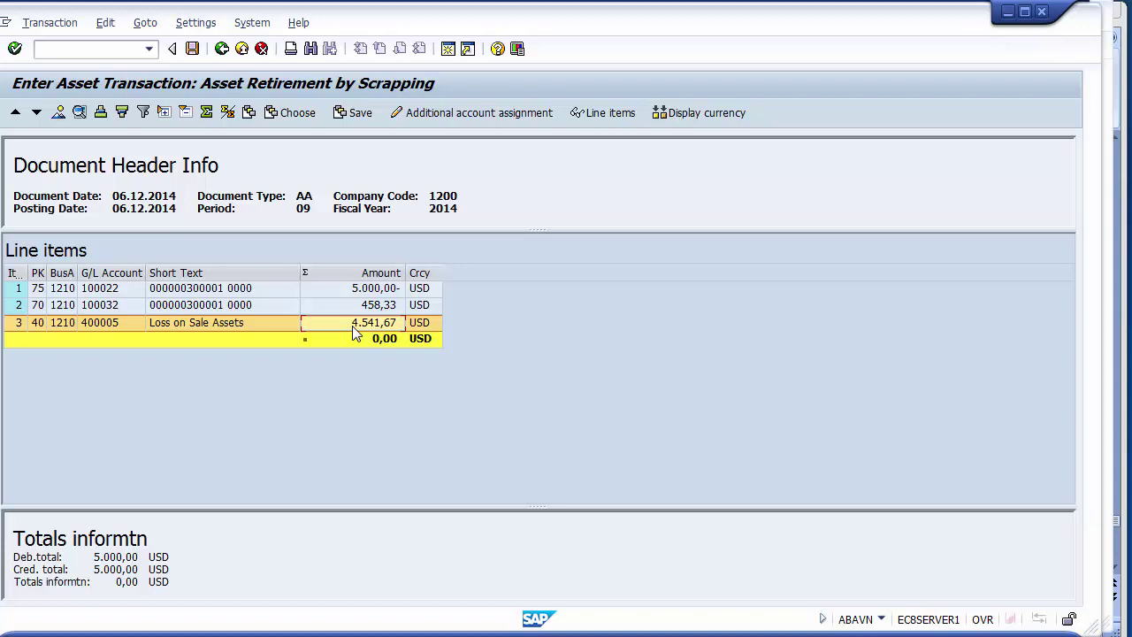
Post the scrapping, leave the transaction and refresh the values of asset 300001 in Asset Explorer.
{"action": "left_click", "coordinate": [199, 55]}
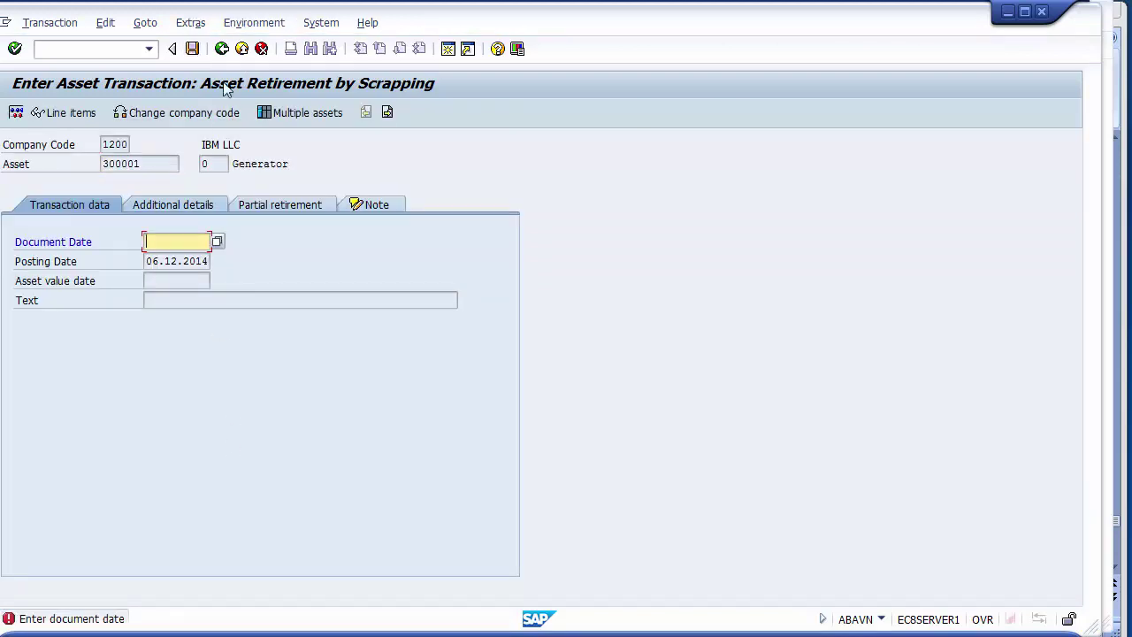
{"action": "left_click", "coordinate": [244, 49]}
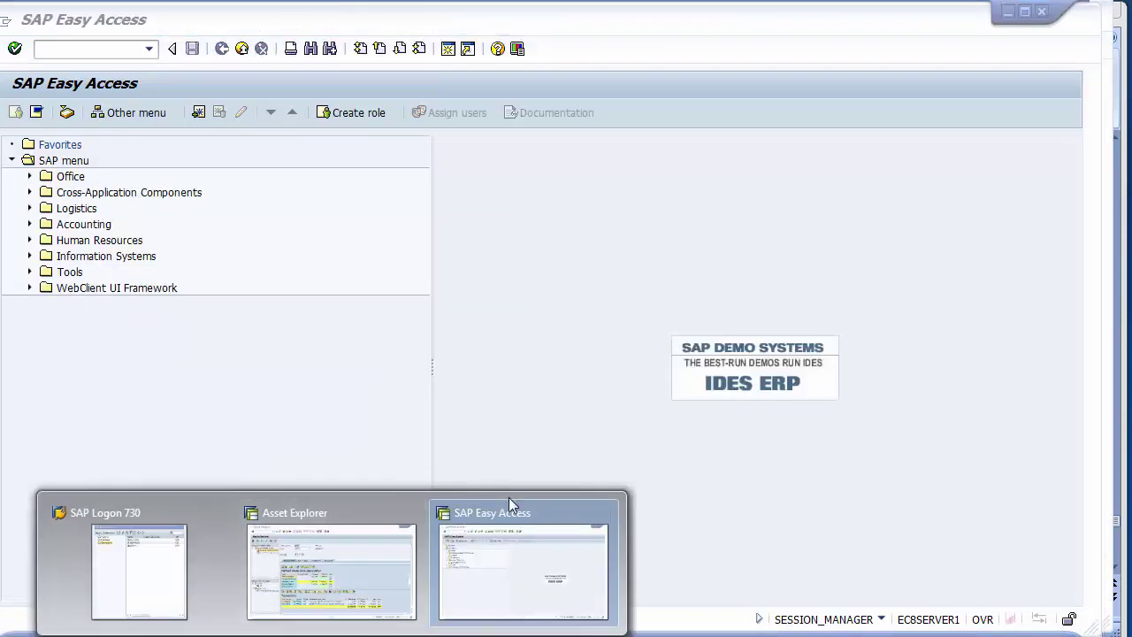
{"action": "left_click", "coordinate": [361, 567]}
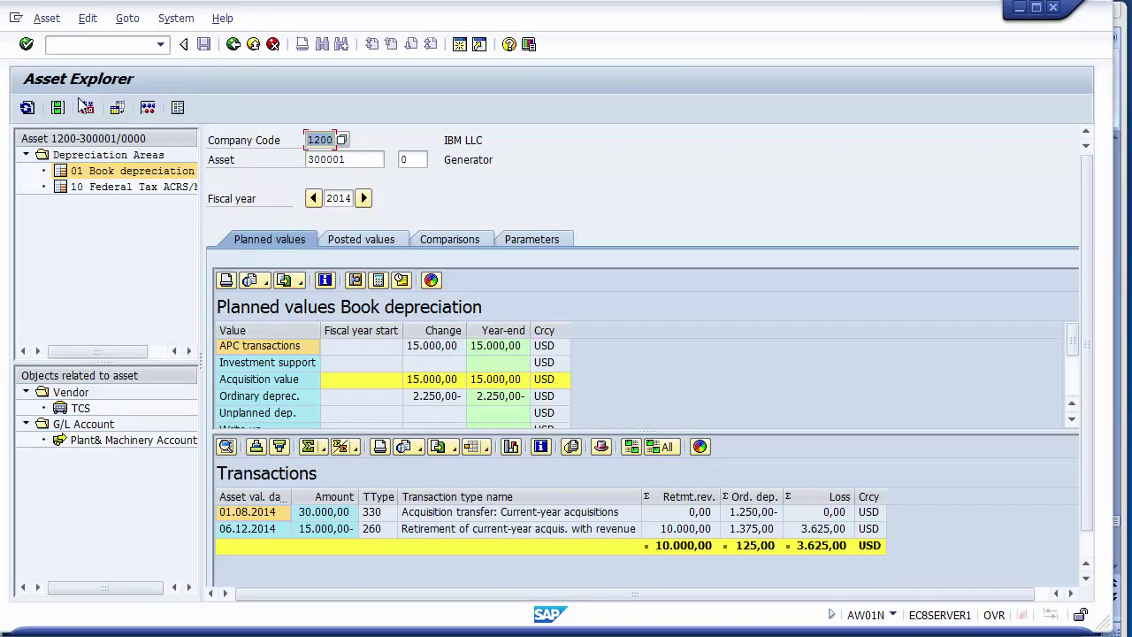
{"action": "left_click", "coordinate": [27, 108]}
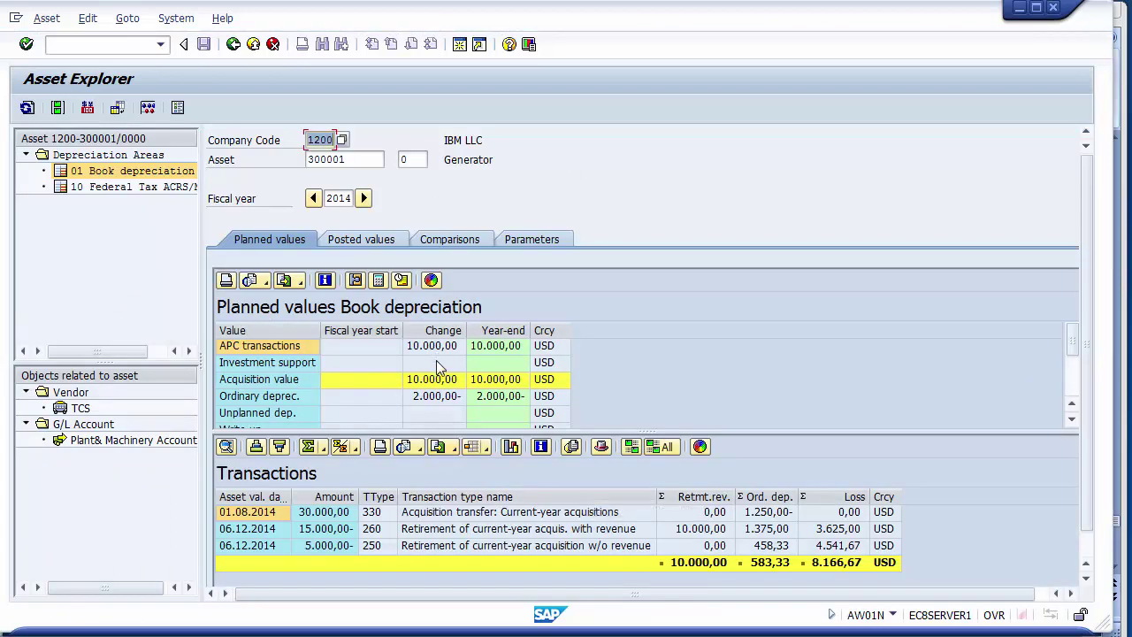
Examine the planned acquisition value and the amount, revenue, depreciation and loss of the retirement without revenue.
{"action": "left_click", "coordinate": [439, 380]}
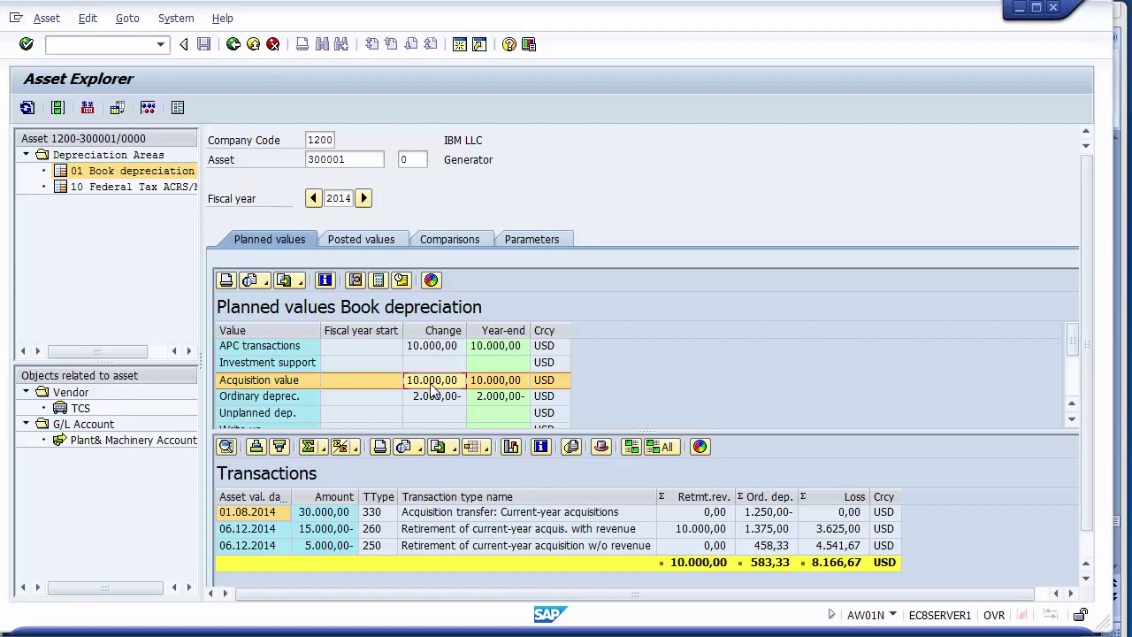
{"action": "left_click", "coordinate": [337, 550]}
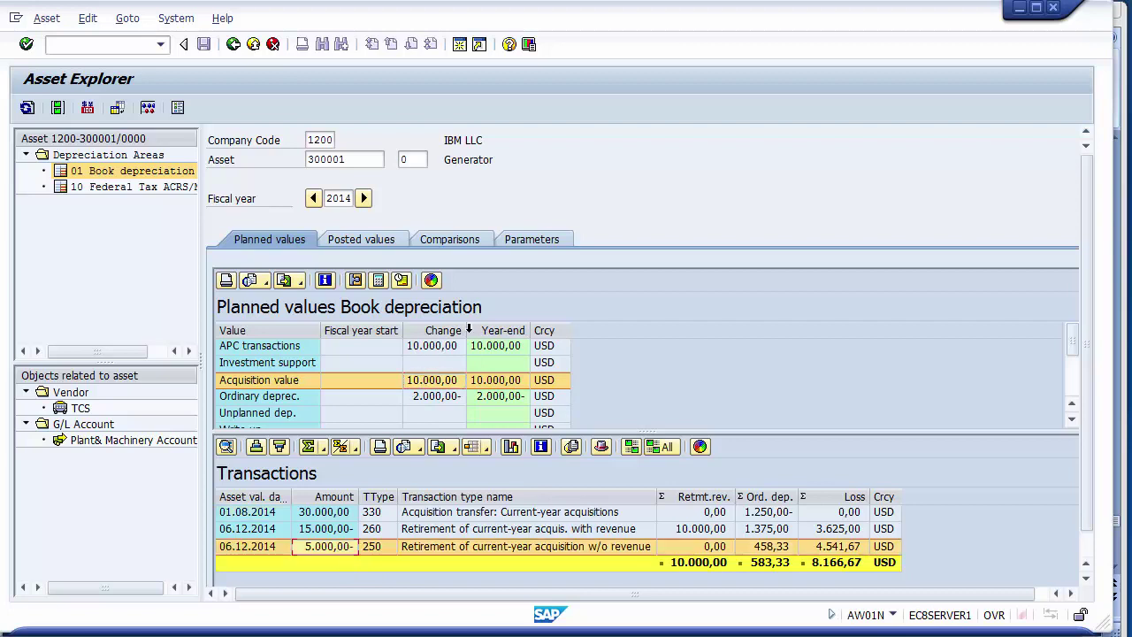
{"action": "left_click", "coordinate": [715, 548]}
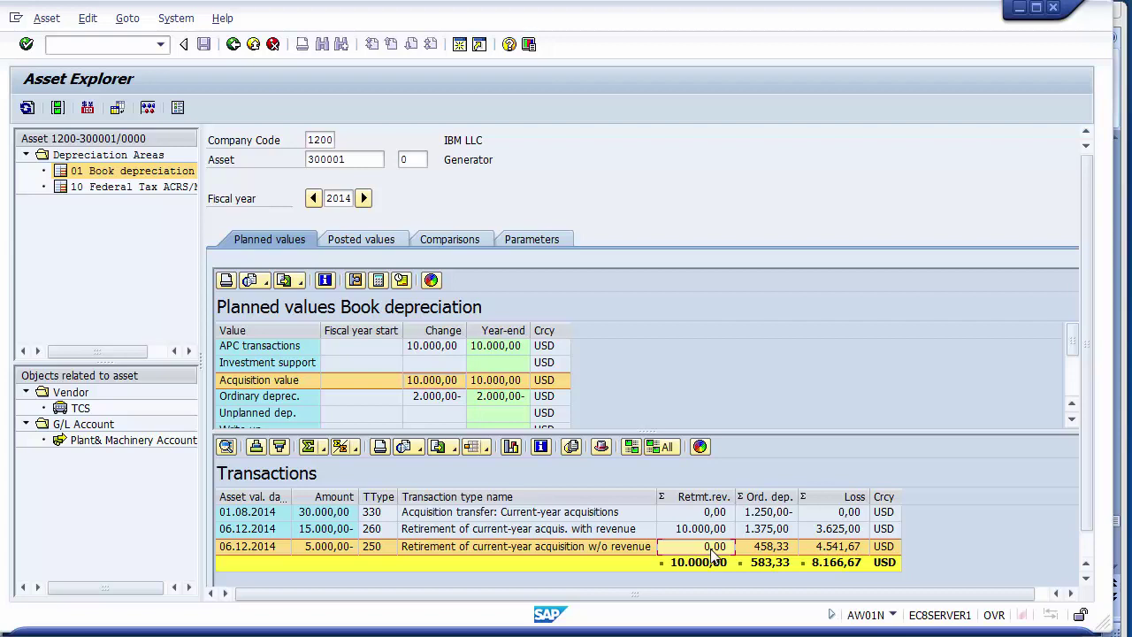
{"action": "left_click", "coordinate": [765, 549]}
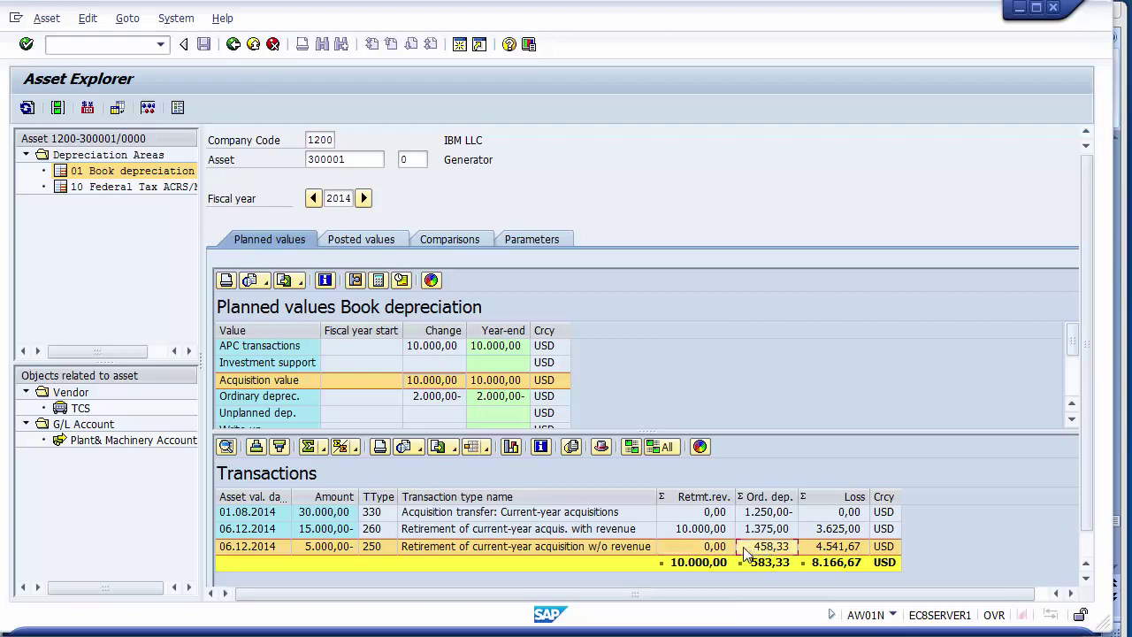
{"action": "left_click", "coordinate": [823, 551]}
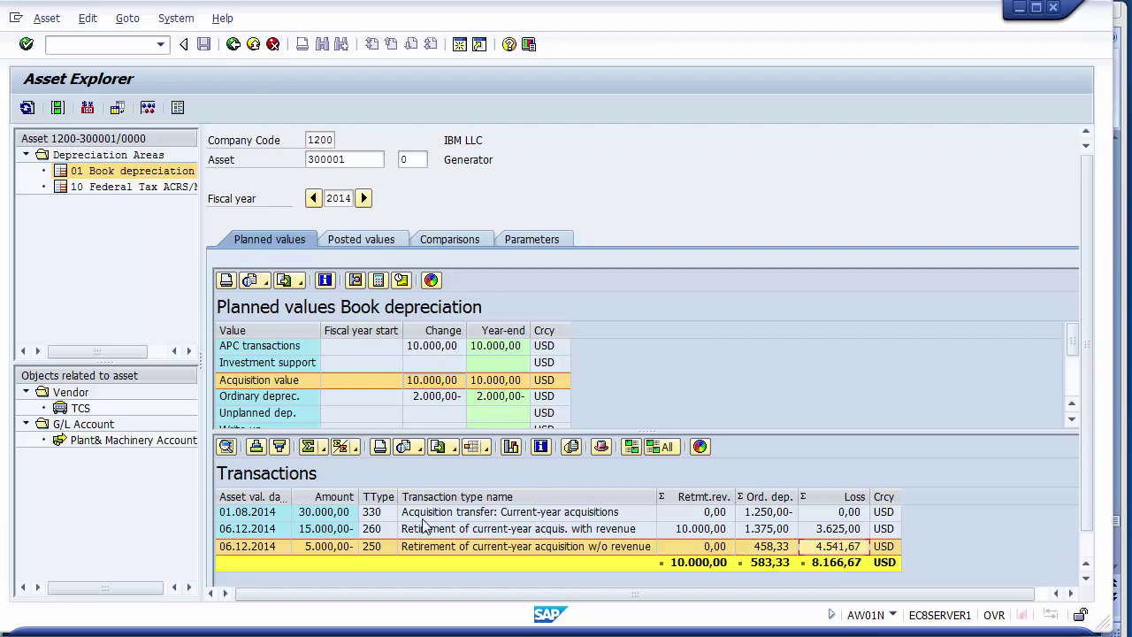
Compare the transaction types of asset 300001's acquisition transfer, retirement with revenue and retirement without revenue.
{"action": "left_click", "coordinate": [377, 514]}
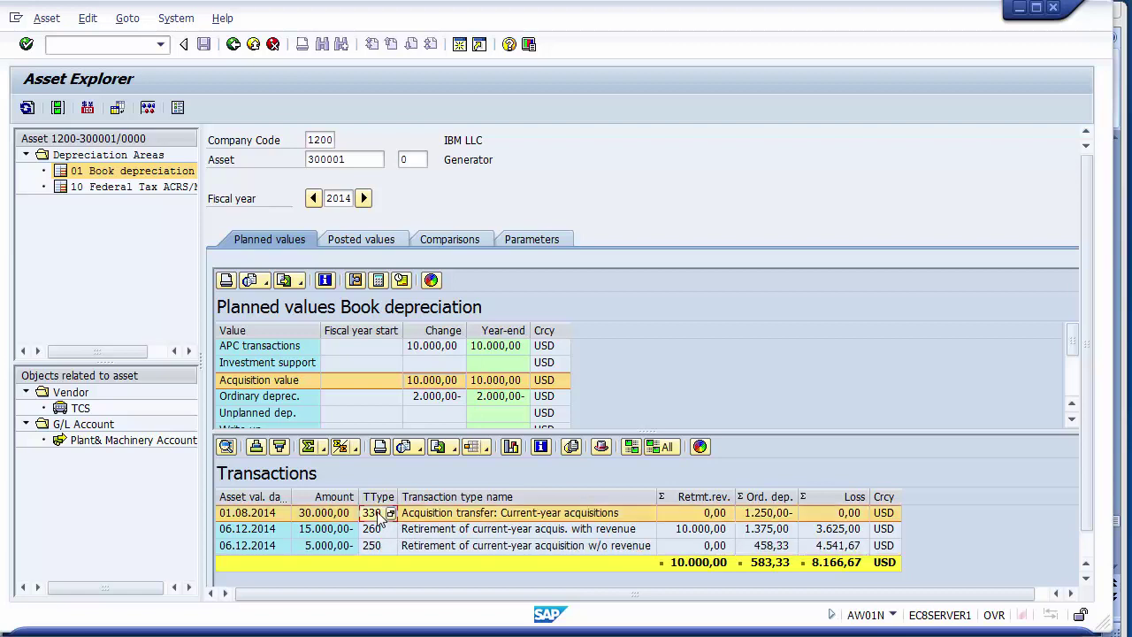
{"action": "left_click", "coordinate": [409, 515]}
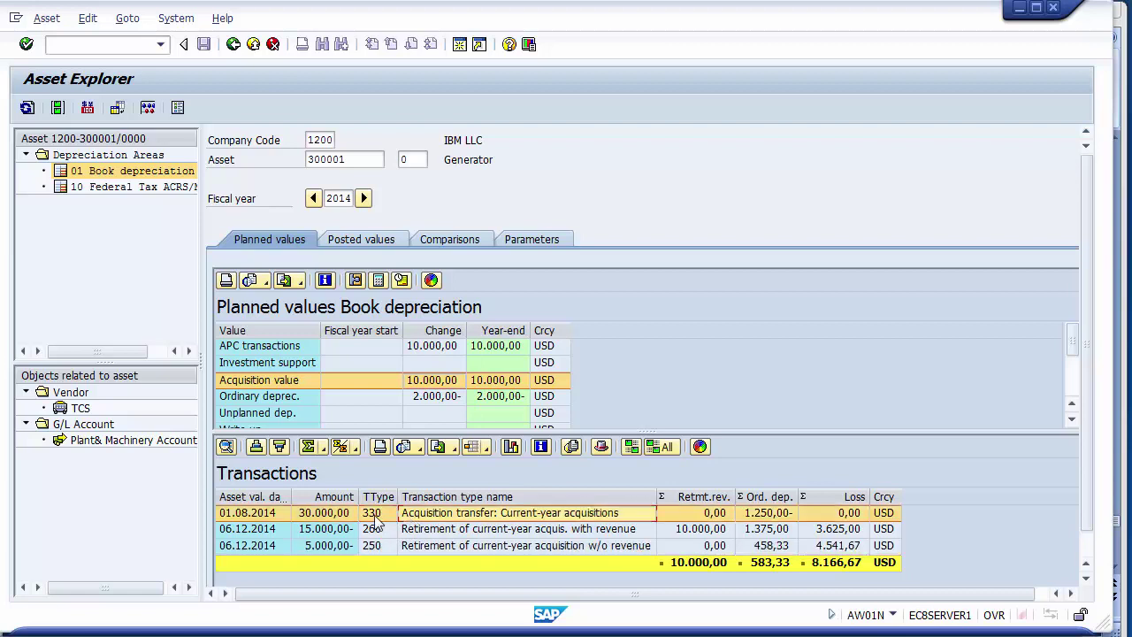
{"action": "left_click", "coordinate": [376, 518]}
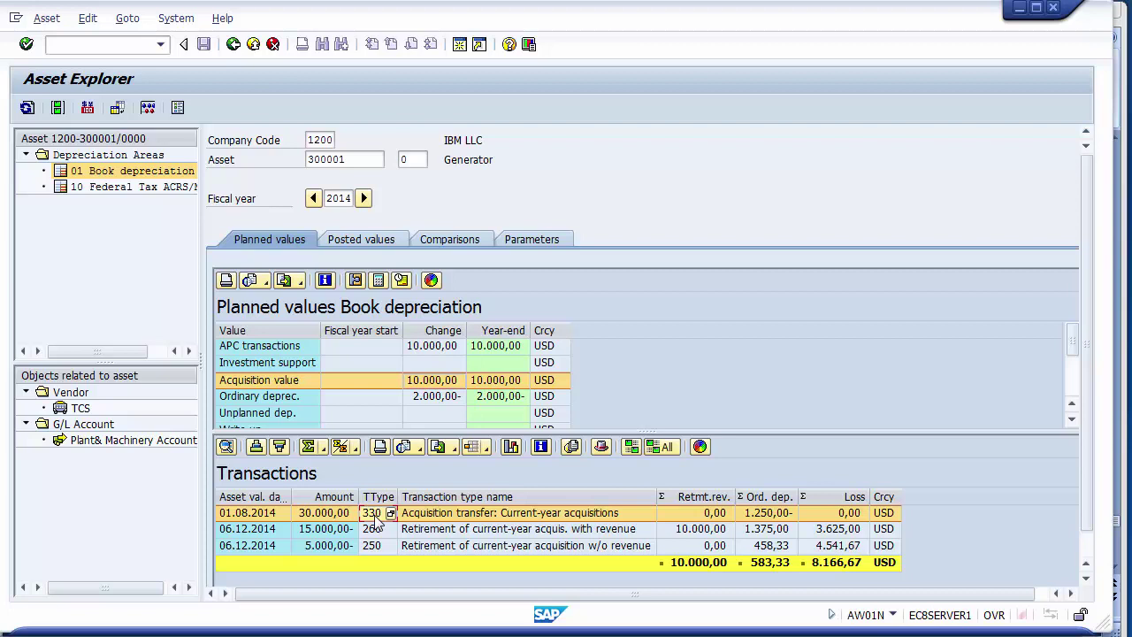
{"action": "left_click", "coordinate": [382, 532]}
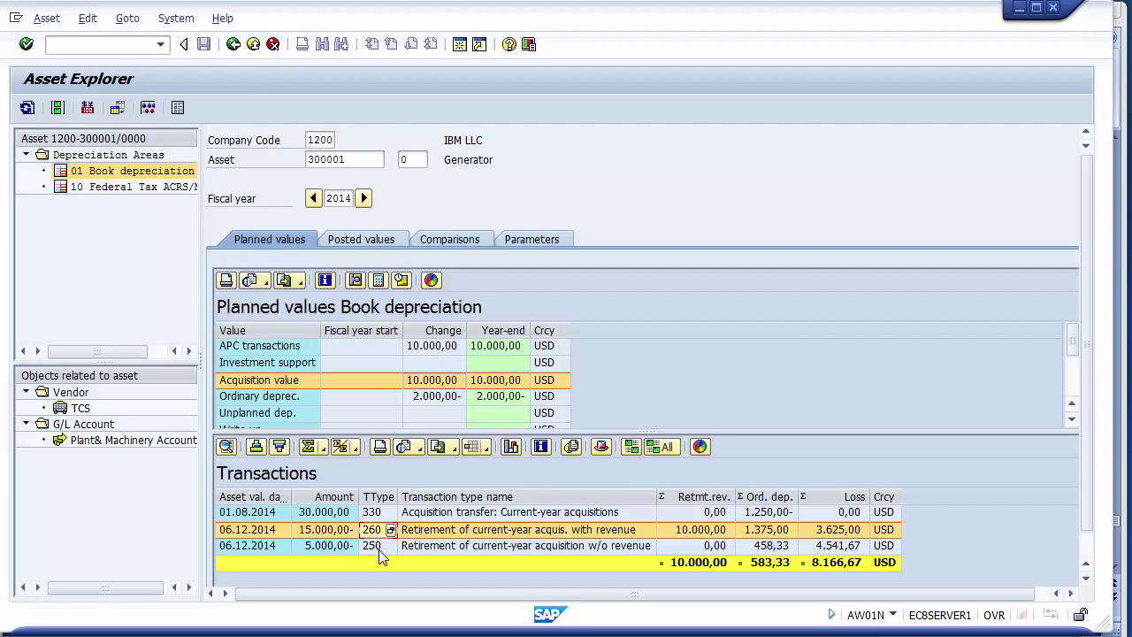
{"action": "left_click", "coordinate": [379, 548]}
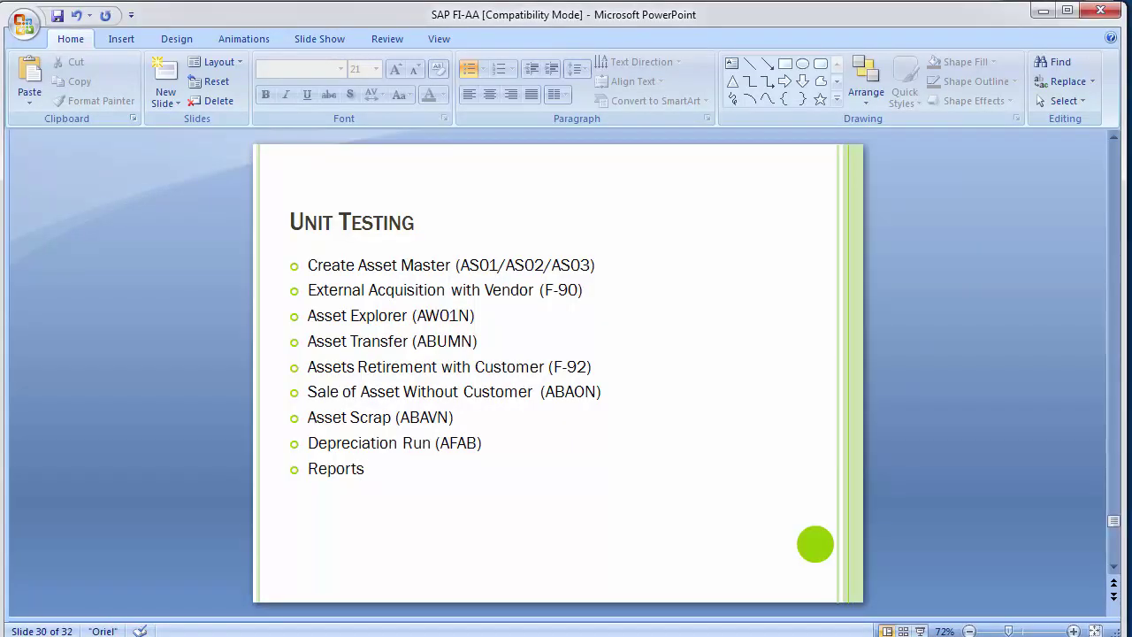
Return to Asset Explorer and examine the planned net book value of asset 300001.
{"action": "left_click", "coordinate": [338, 550]}
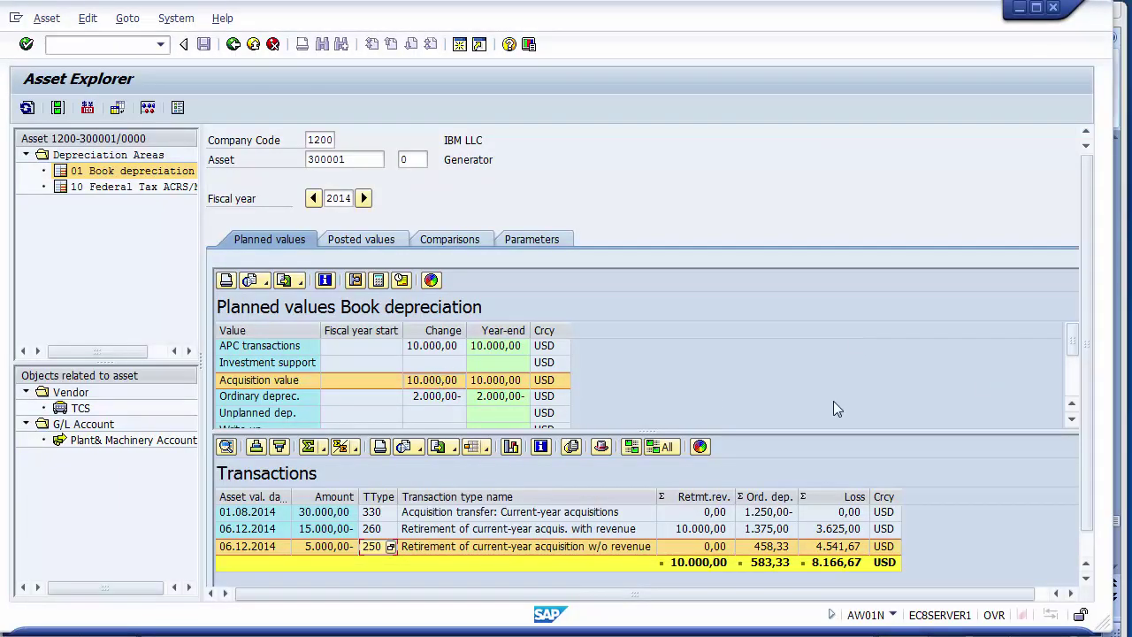
{"action": "left_click_drag", "start_coordinate": [1071, 358], "coordinate": [1073, 366]}
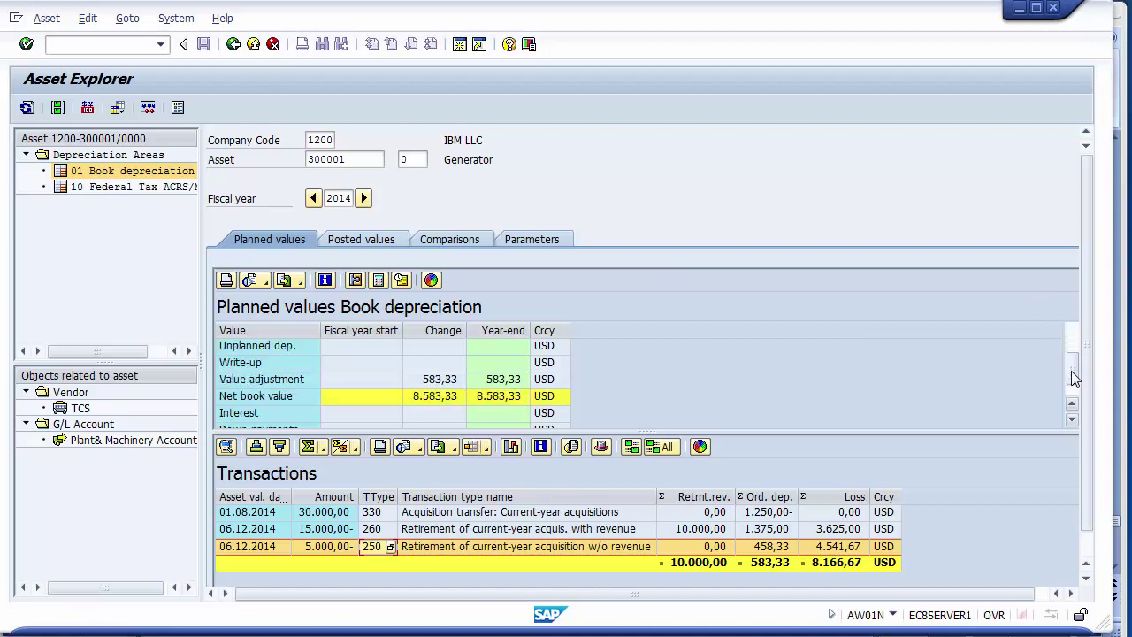
{"action": "left_click", "coordinate": [423, 403]}
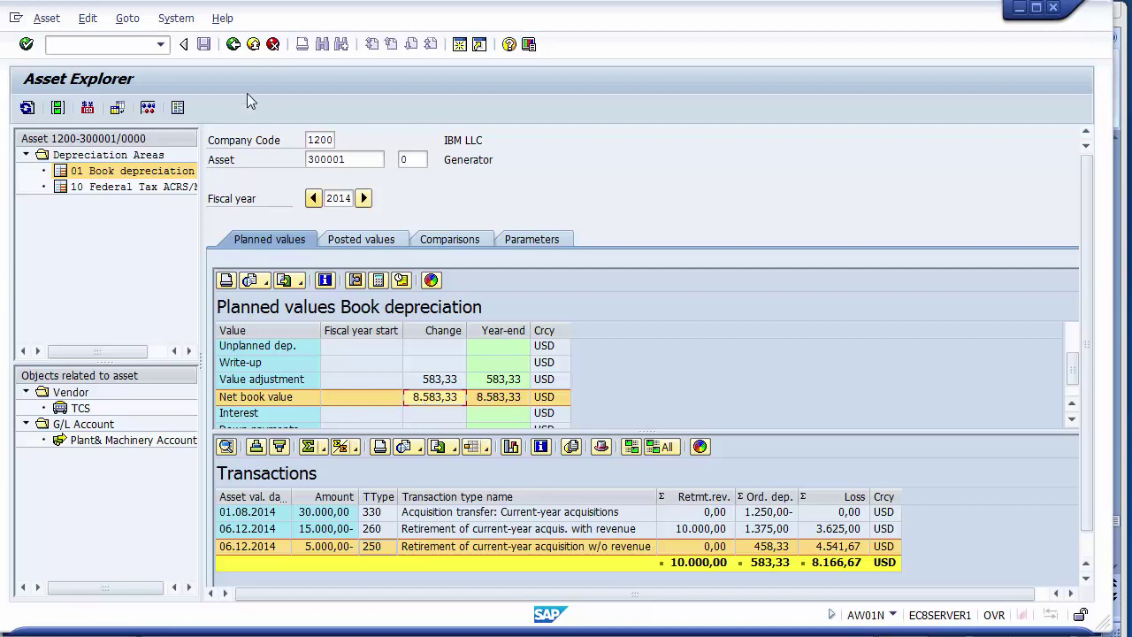
Switch to the PowerPoint Unit Testing slide and add a sub-bullet "AR01 – Assets" beneath Reports.
{"action": "key", "text": "alt+Tab"}
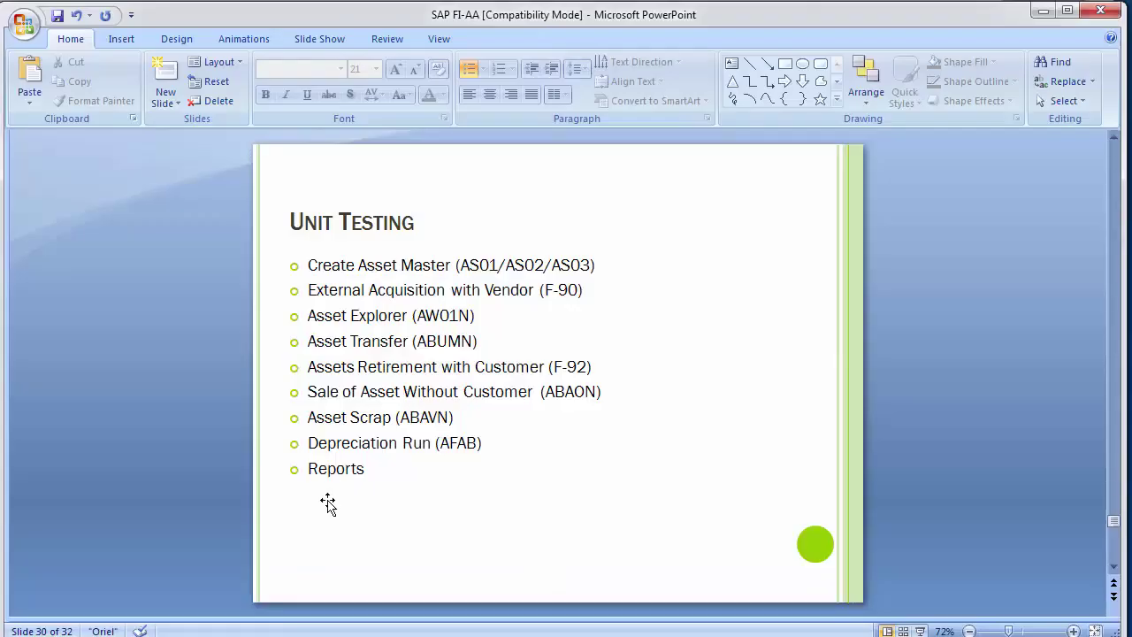
{"action": "left_click", "coordinate": [389, 464]}
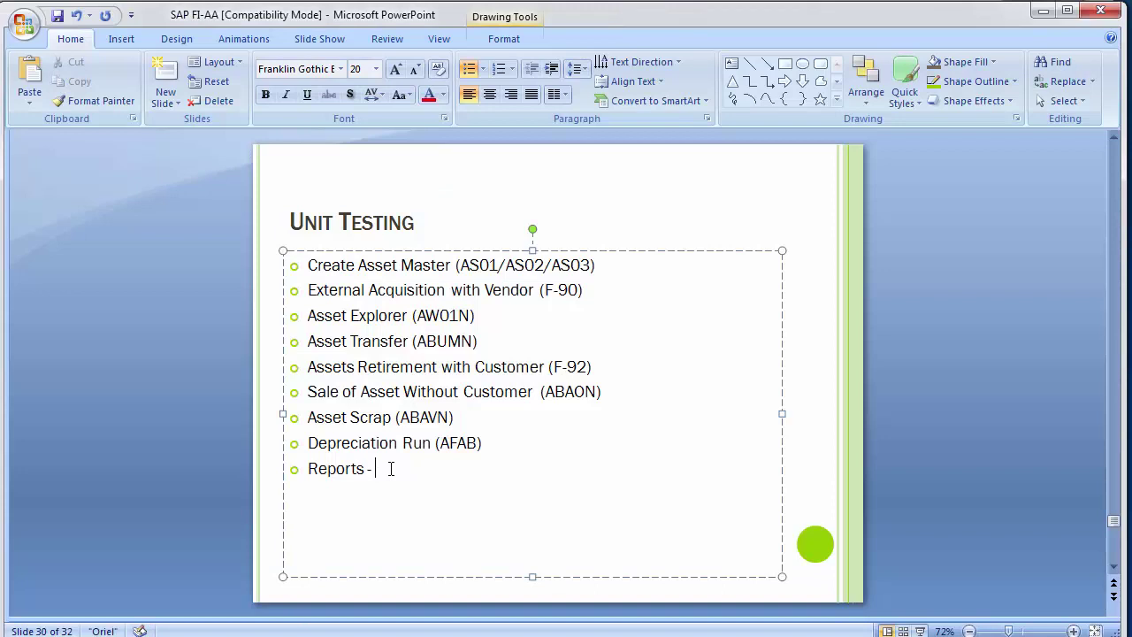
{"action": "key", "text": "BackSpace"}
{"action": "key", "text": "Return"}
{"action": "key", "text": "Tab"}
{"action": "type", "text": "AR01 - Assets"}
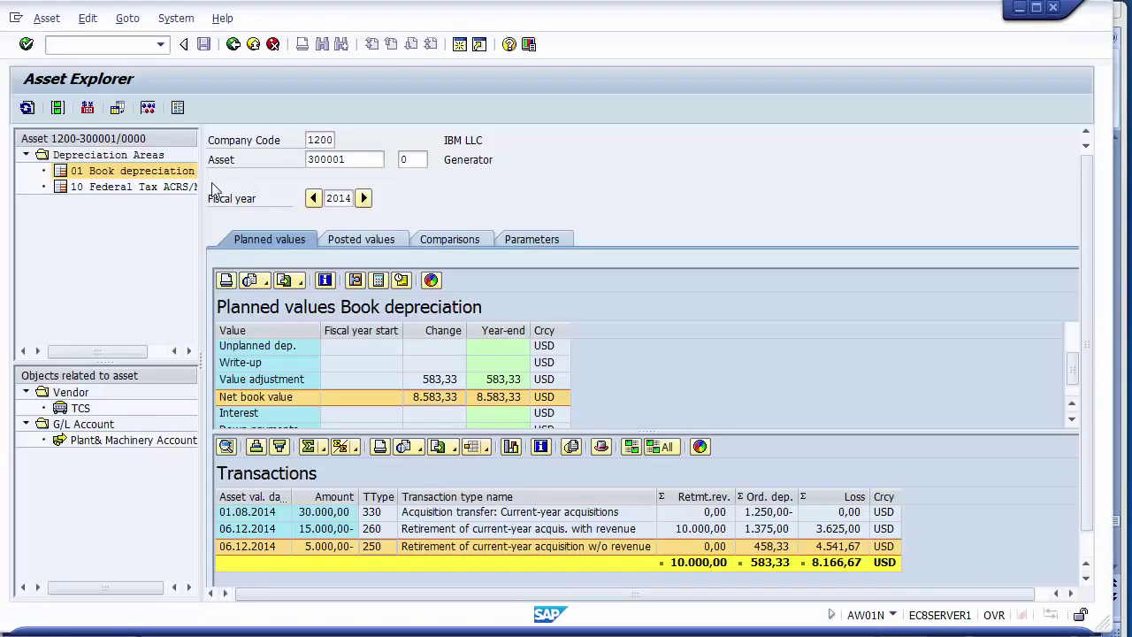
Open transaction AR01 in a new SAP session.
{"action": "type", "text": "/oAr01"}
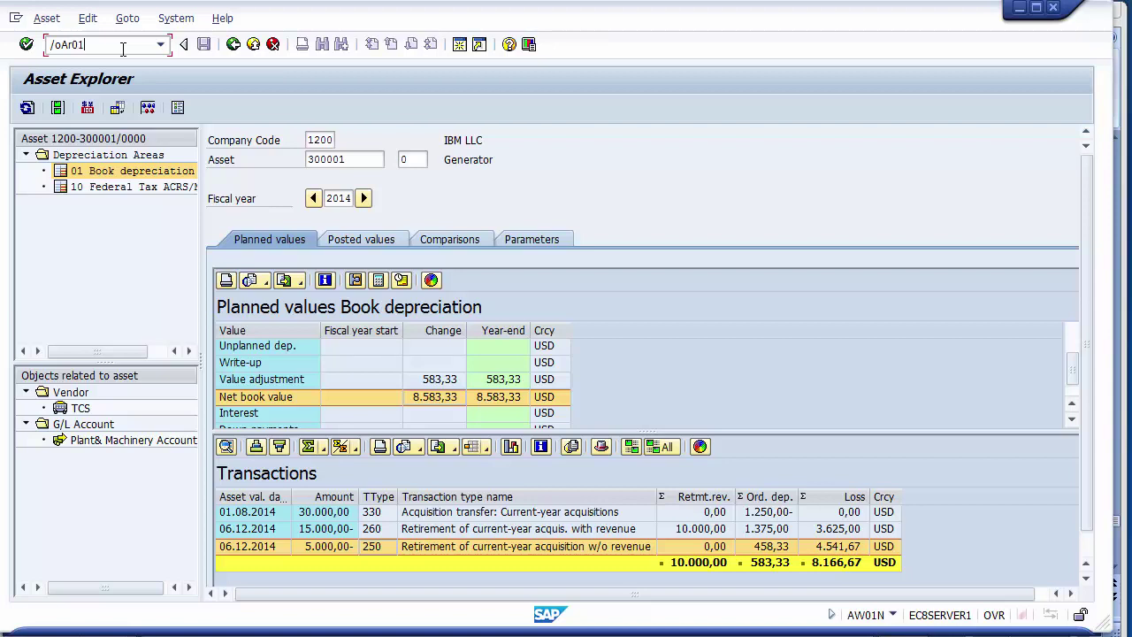
{"action": "key", "text": "Return"}
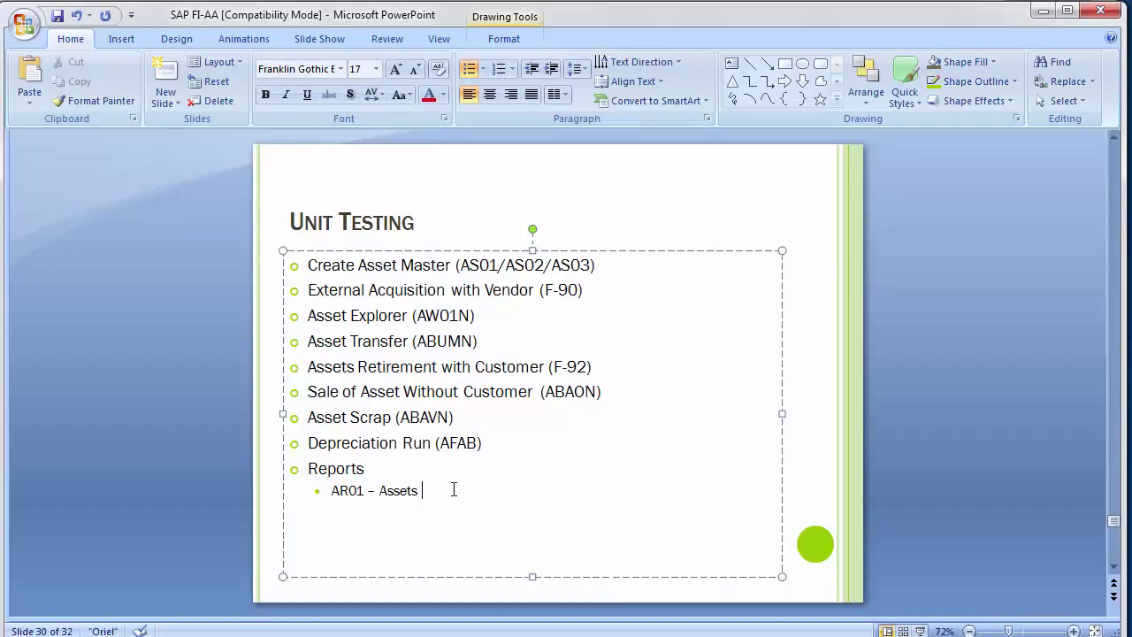
Change the AR01 sub-bullet on the PowerPoint slide to read "AR01 – Asset balances".
{"action": "key", "text": "BackSpace"}
{"action": "key", "text": "BackSpace"}
{"action": "type", "text": "baa"}
{"action": "key", "text": "BackSpace"}
{"action": "key", "text": "BackSpace"}
{"action": "type", "text": "alances"}
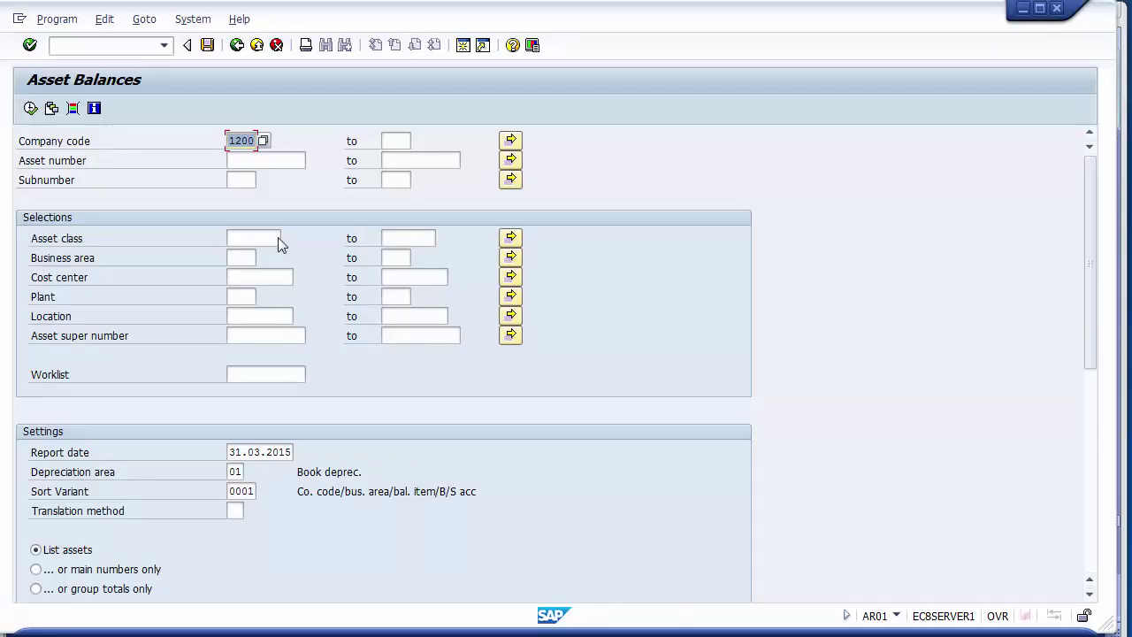
Run the SAP Asset Balances report for company code 1200 with report date 31.03.2015.
{"action": "left_click", "coordinate": [229, 144]}
{"action": "left_click", "coordinate": [102, 454]}
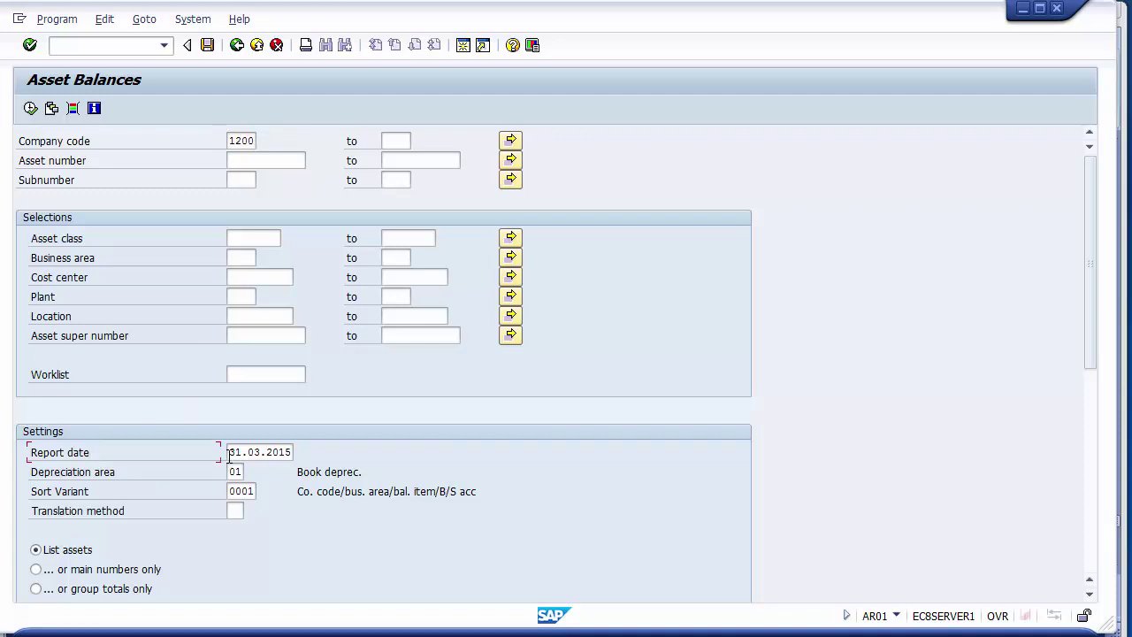
{"action": "left_click", "coordinate": [31, 108]}
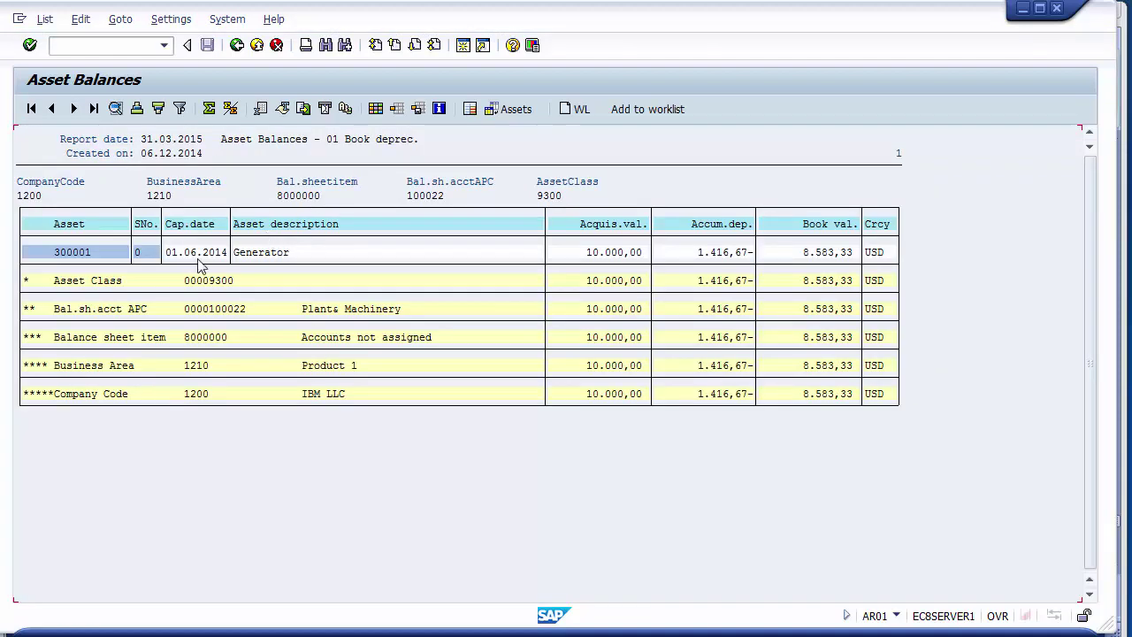
Examine asset 300001's number, description, accumulated depreciation and book value in the Asset Balances list.
{"action": "left_click", "coordinate": [88, 258]}
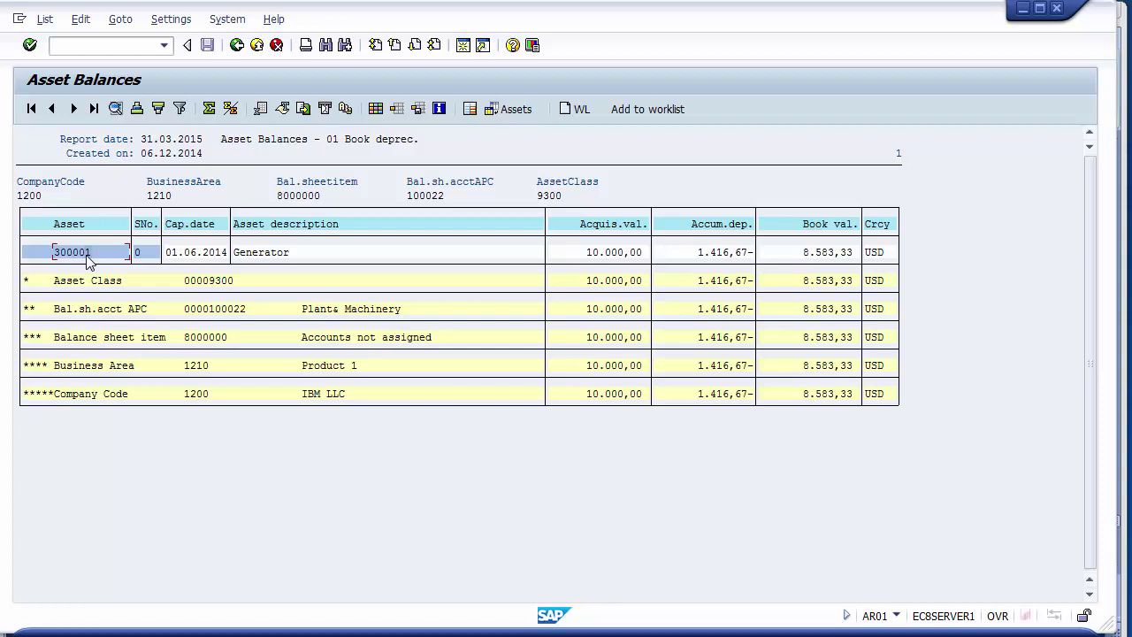
{"action": "left_click", "coordinate": [287, 254]}
{"action": "left_click", "coordinate": [700, 255]}
{"action": "left_click", "coordinate": [803, 254]}
{"action": "key", "text": "alt+l"}
{"action": "key", "text": "Escape"}
{"action": "left_click", "coordinate": [58, 254]}
Switch to the PowerPoint slide and look up the transaction code of the Depreciation Run.
{"action": "key", "text": "alt+Tab"}
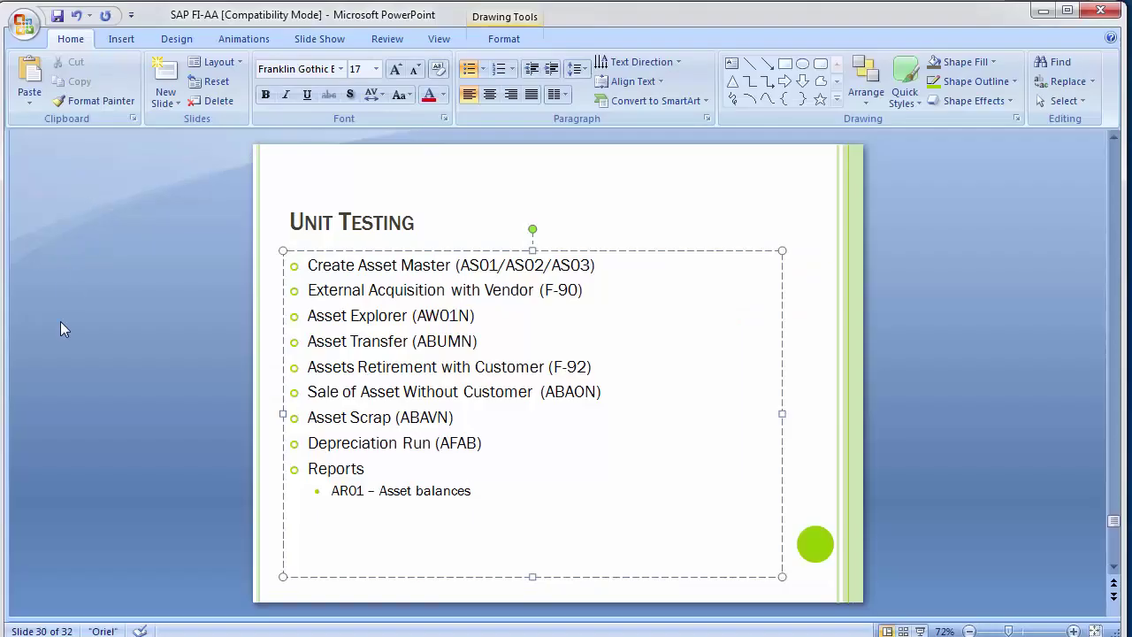
{"action": "left_click", "coordinate": [148, 365]}
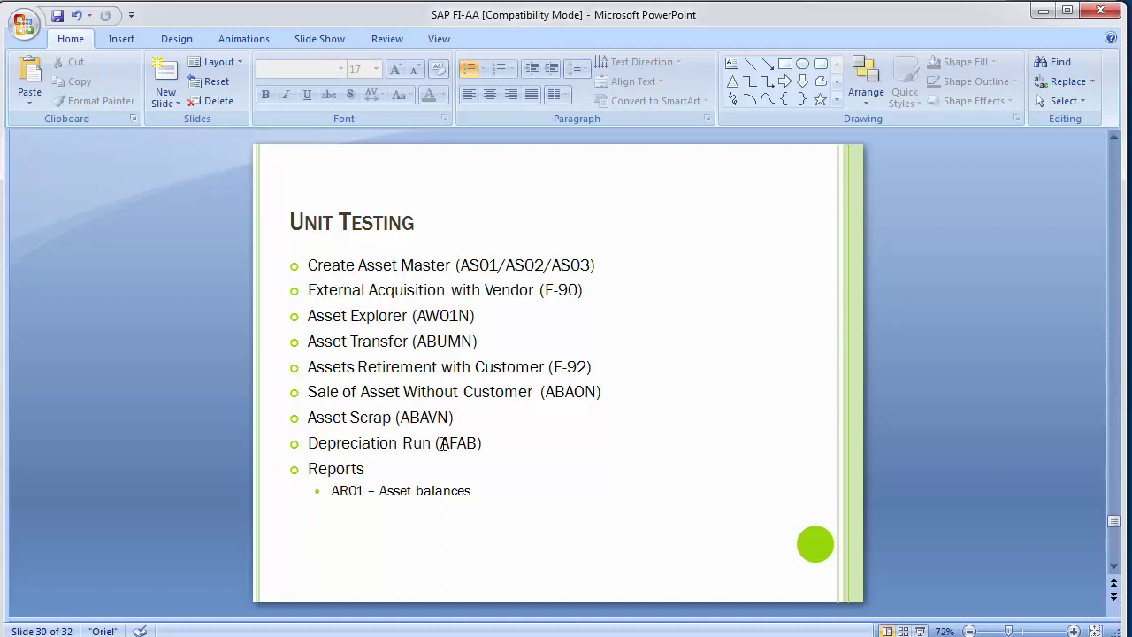
{"action": "left_click_drag", "start_coordinate": [442, 444], "coordinate": [479, 444]}
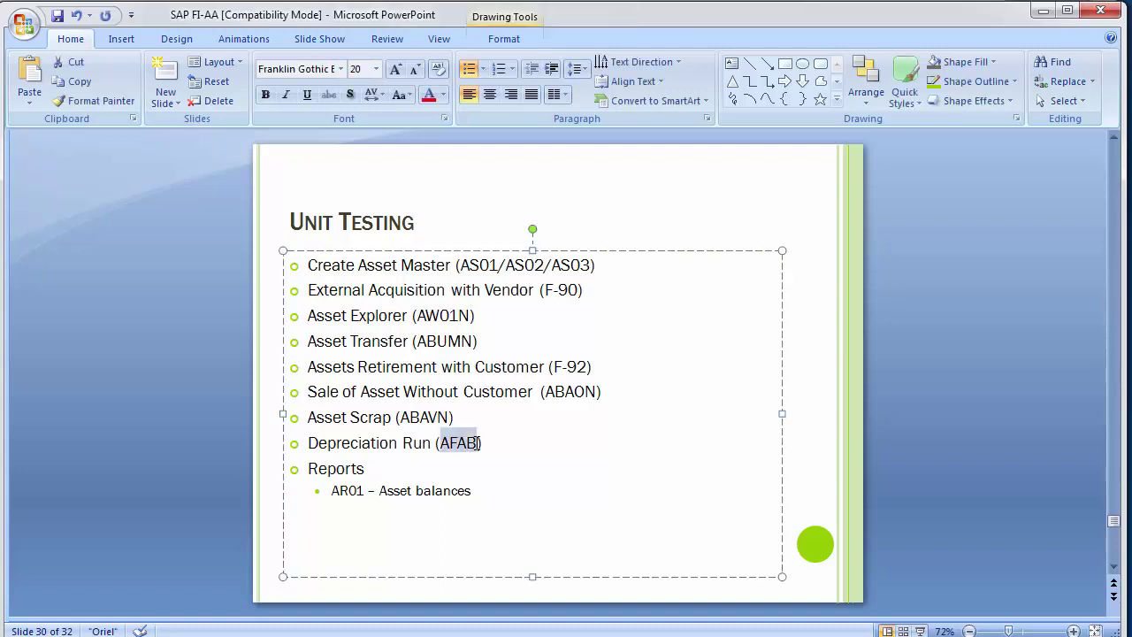
{"action": "left_click", "coordinate": [201, 358]}
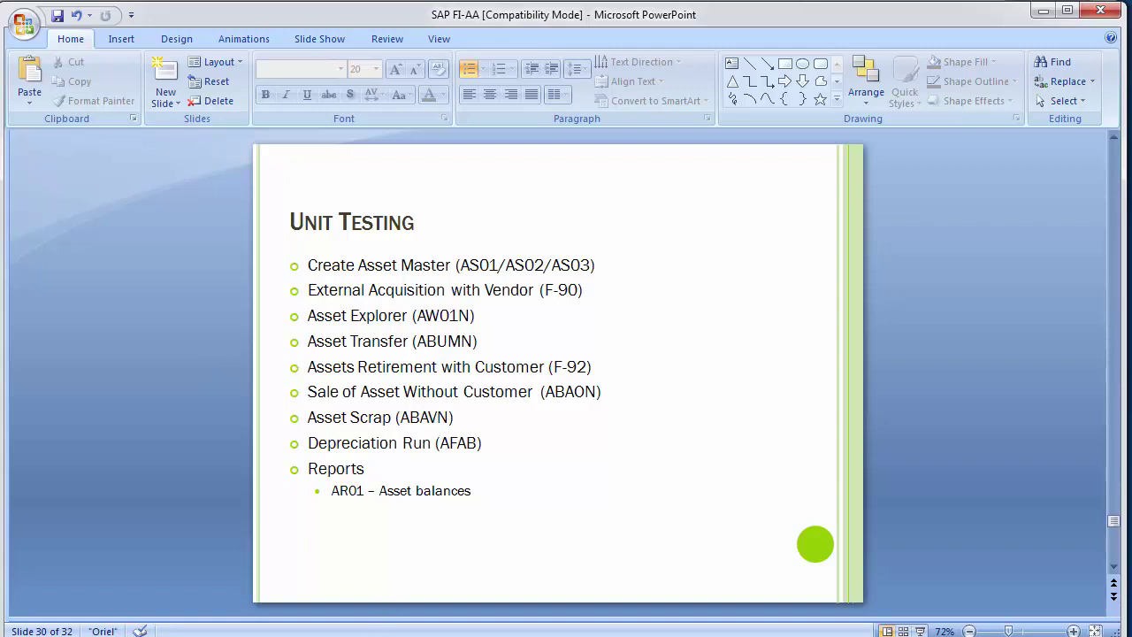
Return to the SAP Asset Balances session and replace it with transaction AFAB.
{"action": "mouse_move", "coordinate": [387, 630]}
{"action": "left_click", "coordinate": [257, 571]}
{"action": "left_click", "coordinate": [126, 50]}
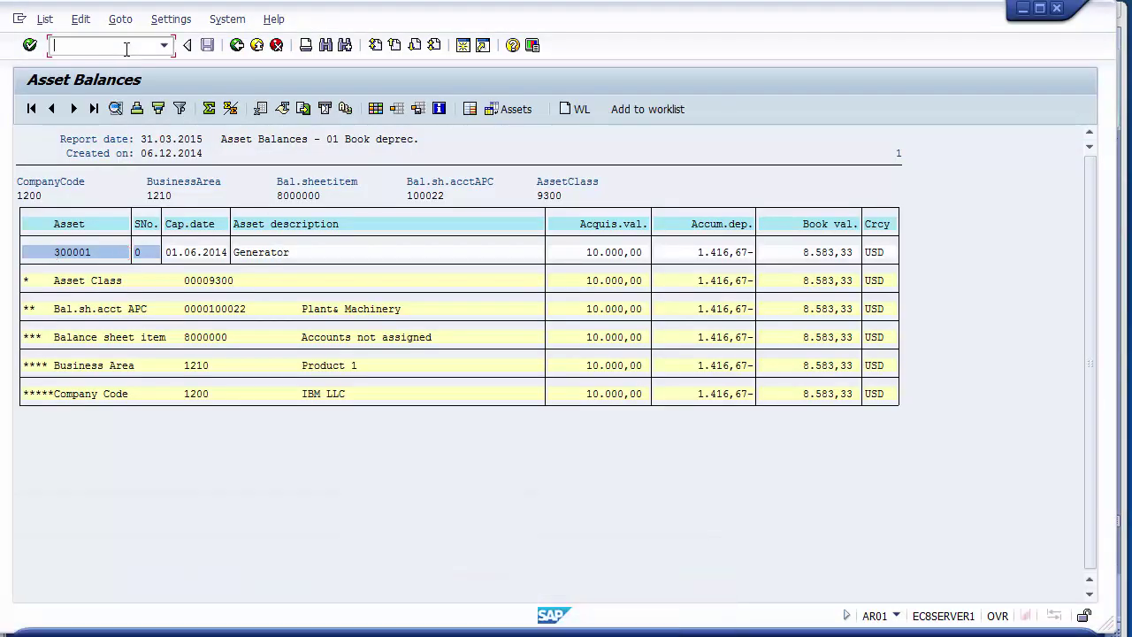
{"action": "type", "text": "/n"}
{"action": "type", "text": "abavn"}
{"action": "key", "text": "Return"}
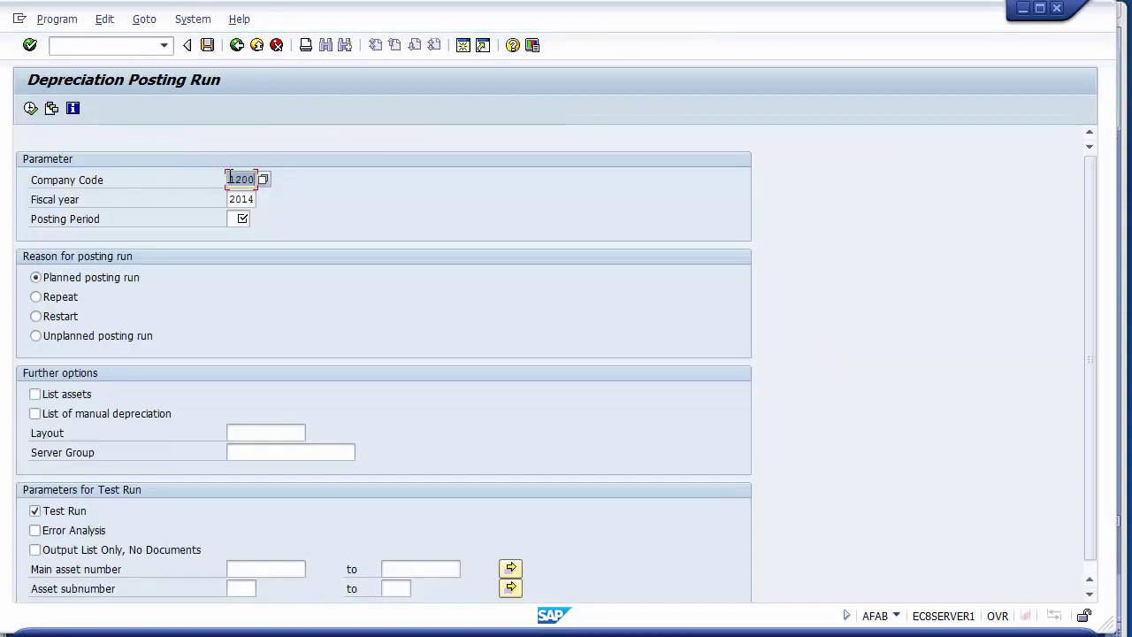
Set posting period 01 for company code 1200 and fiscal year 2014, keeping Planned posting run and Test Run selected.
{"action": "left_click", "coordinate": [230, 180]}
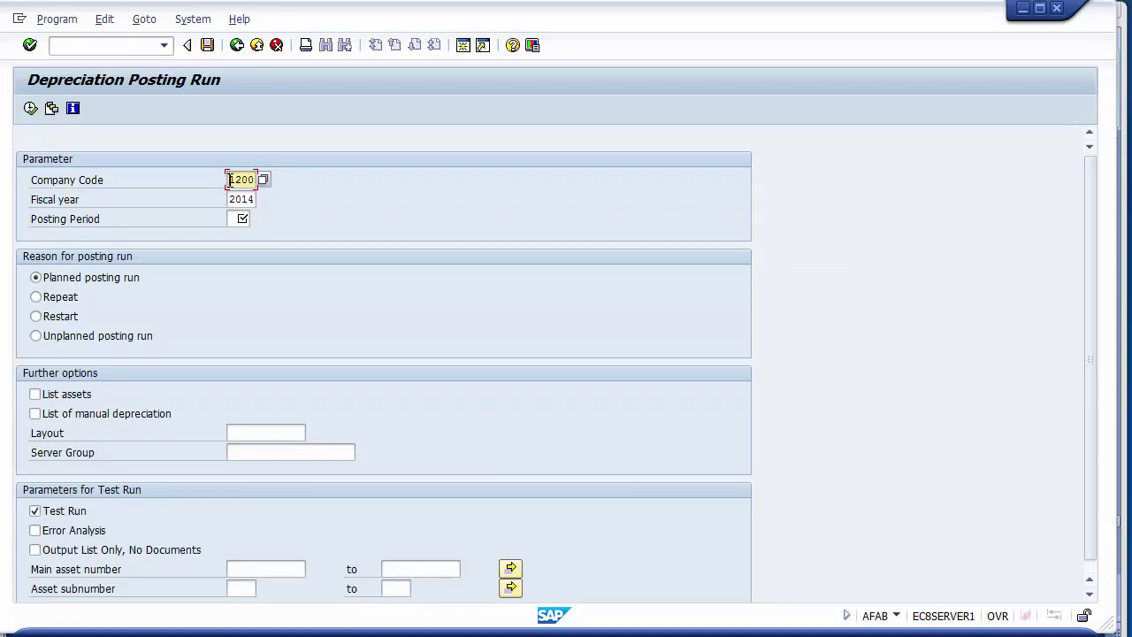
{"action": "left_click", "coordinate": [230, 200]}
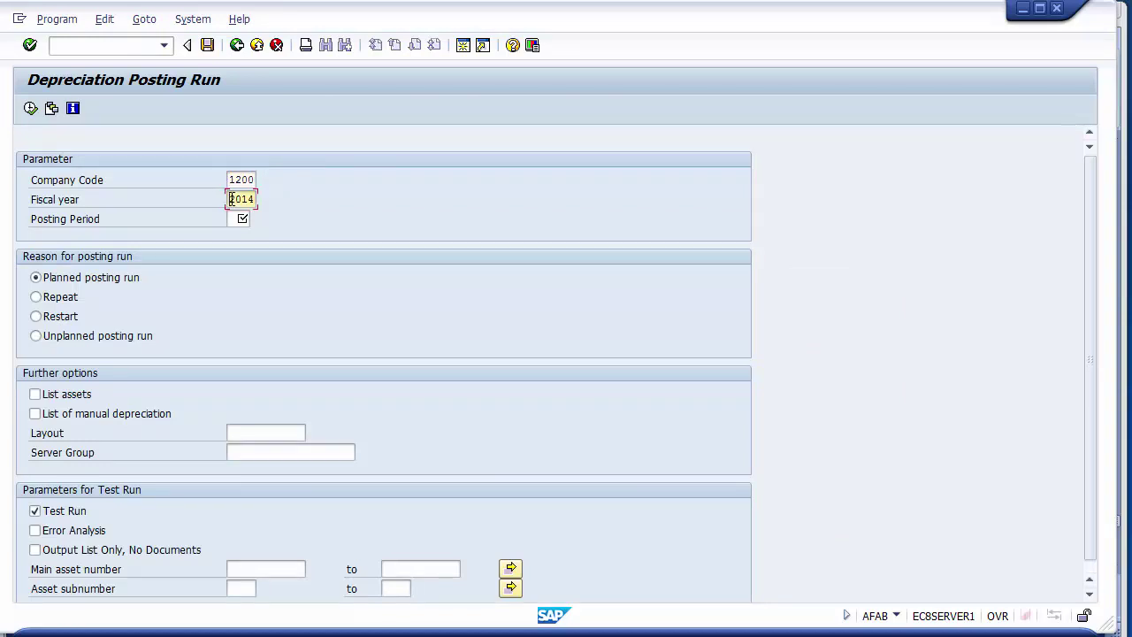
{"action": "left_click", "coordinate": [237, 219]}
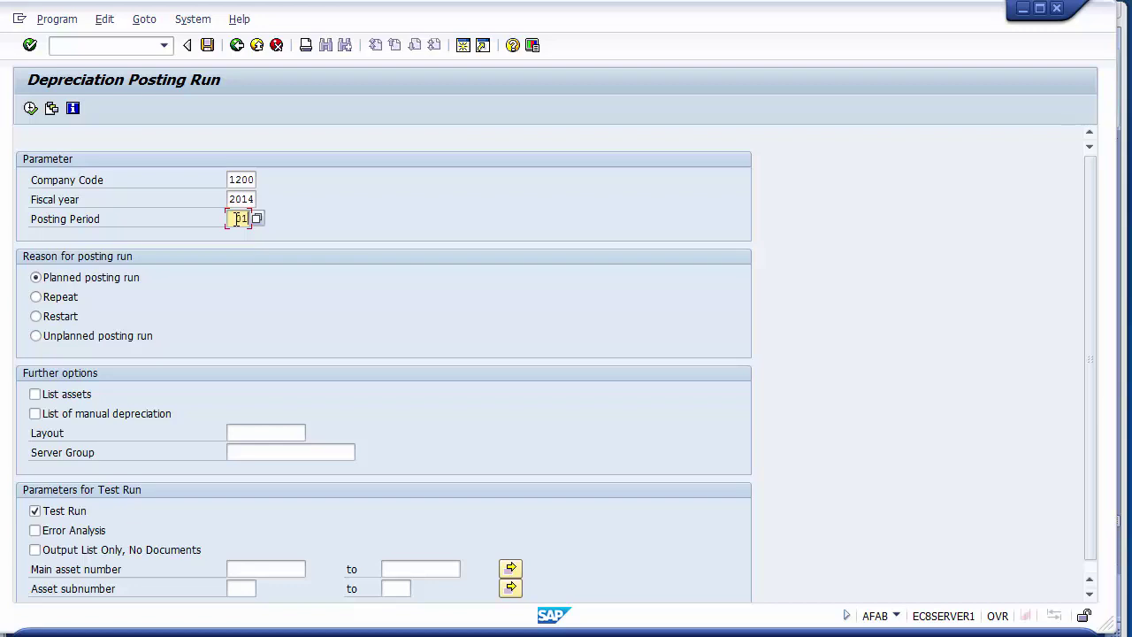
{"action": "left_click", "coordinate": [102, 281]}
{"action": "left_click", "coordinate": [78, 520]}
{"action": "left_click", "coordinate": [78, 520]}
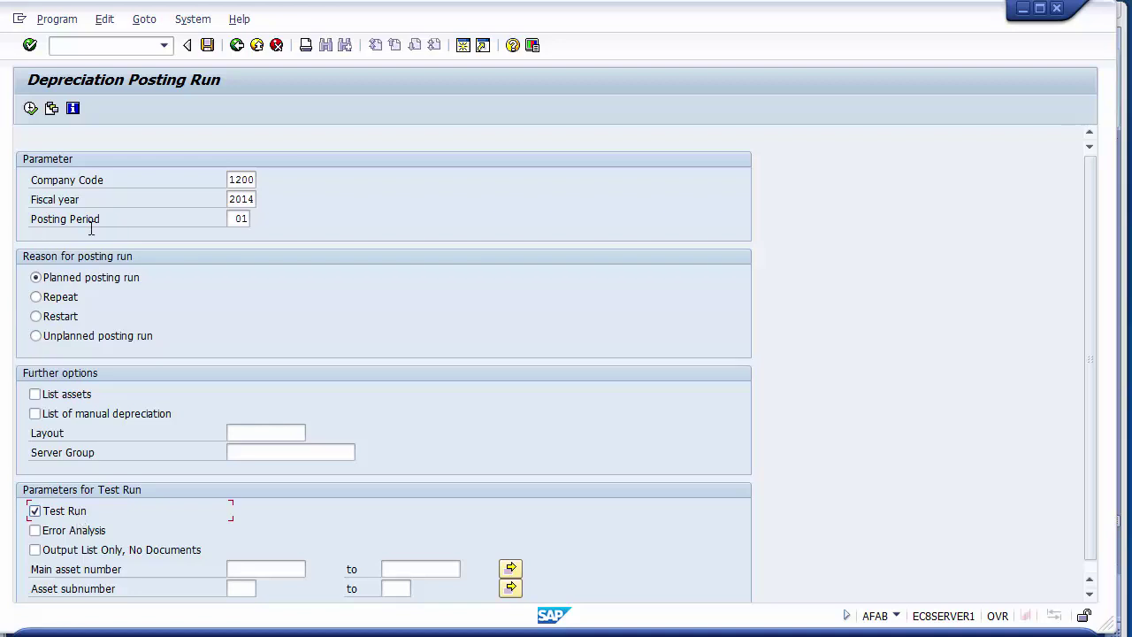
Execute the depreciation test run despite the online processing limit and read its error log.
{"action": "left_click", "coordinate": [30, 108]}
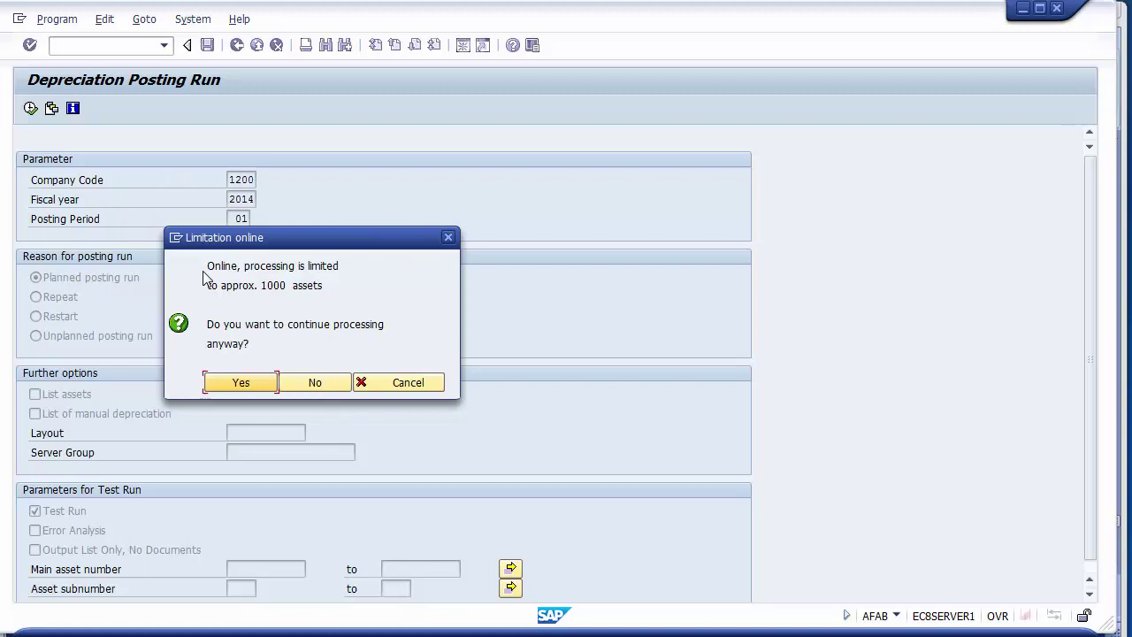
{"action": "left_click", "coordinate": [244, 387]}
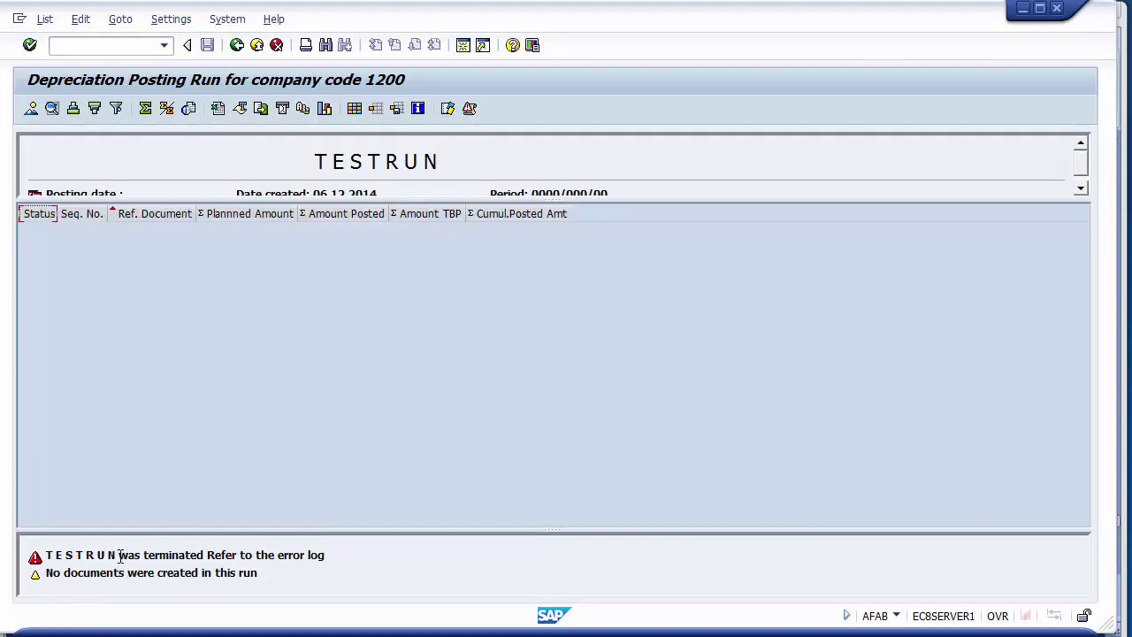
{"action": "left_click", "coordinate": [470, 108]}
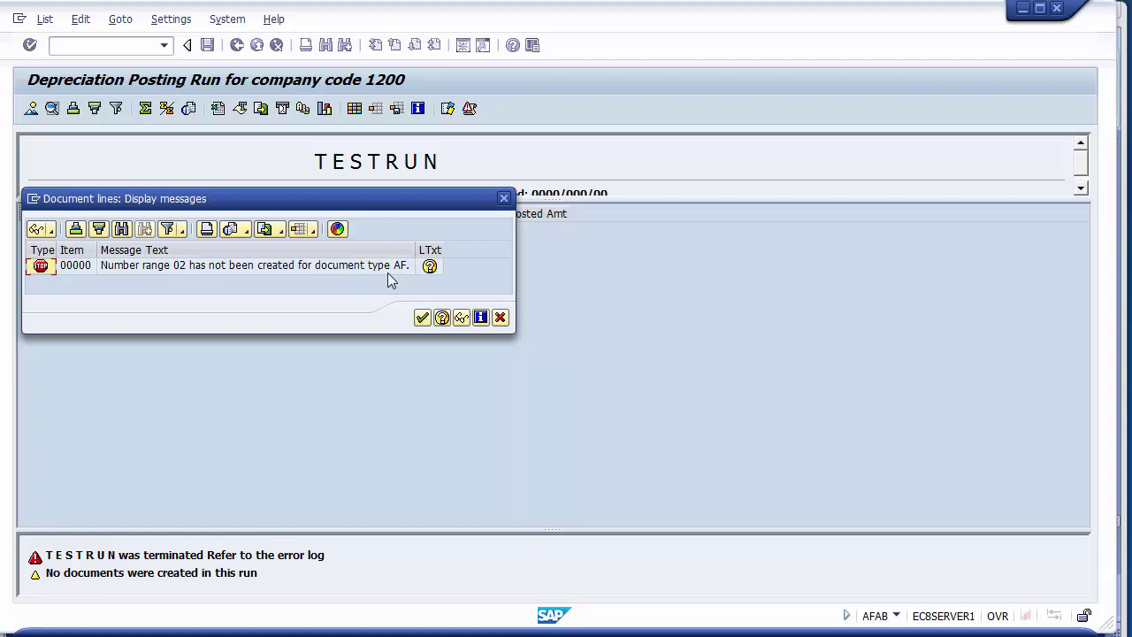
{"action": "left_click", "coordinate": [422, 317]}
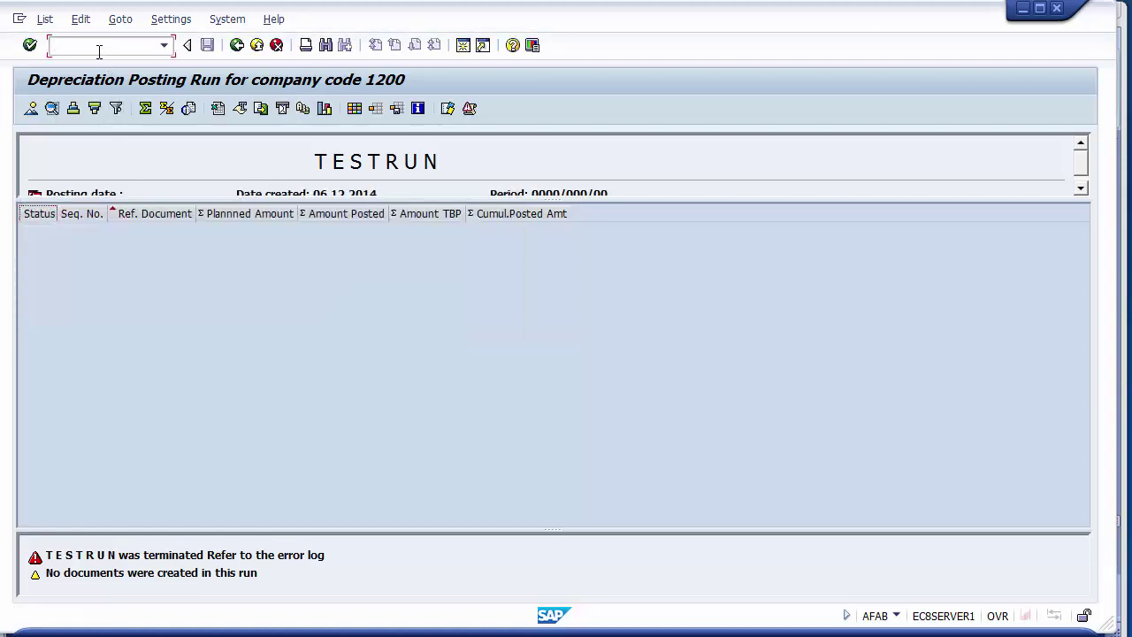
Open transaction FBN1 in a new session and display the accounting document number range intervals for company code 1200.
{"action": "left_click", "coordinate": [99, 51]}
{"action": "type", "text": "/ofbn1"}
{"action": "key", "text": "Return"}
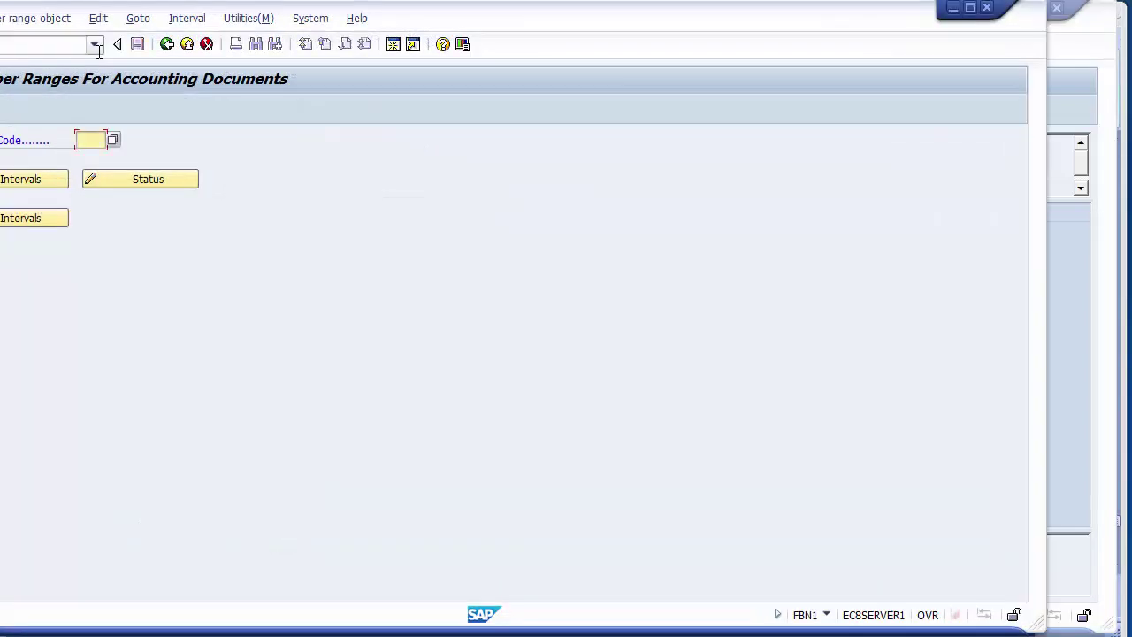
{"action": "left_click_drag", "start_coordinate": [487, 27], "coordinate": [560, 31]}
{"action": "type", "text": "1200"}
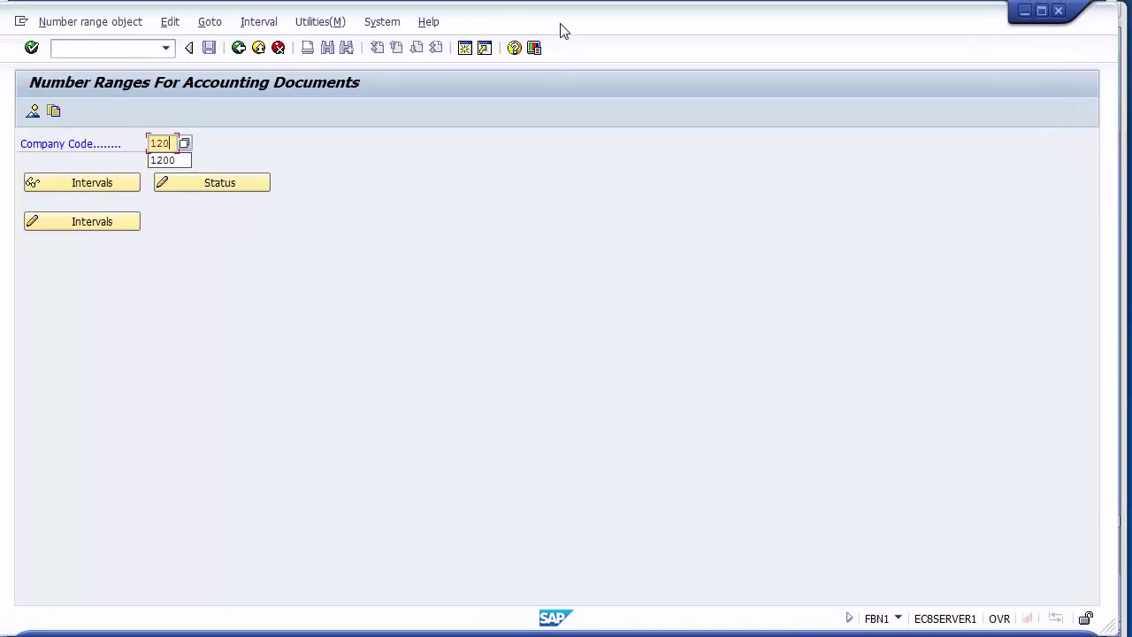
{"action": "left_click", "coordinate": [96, 189]}
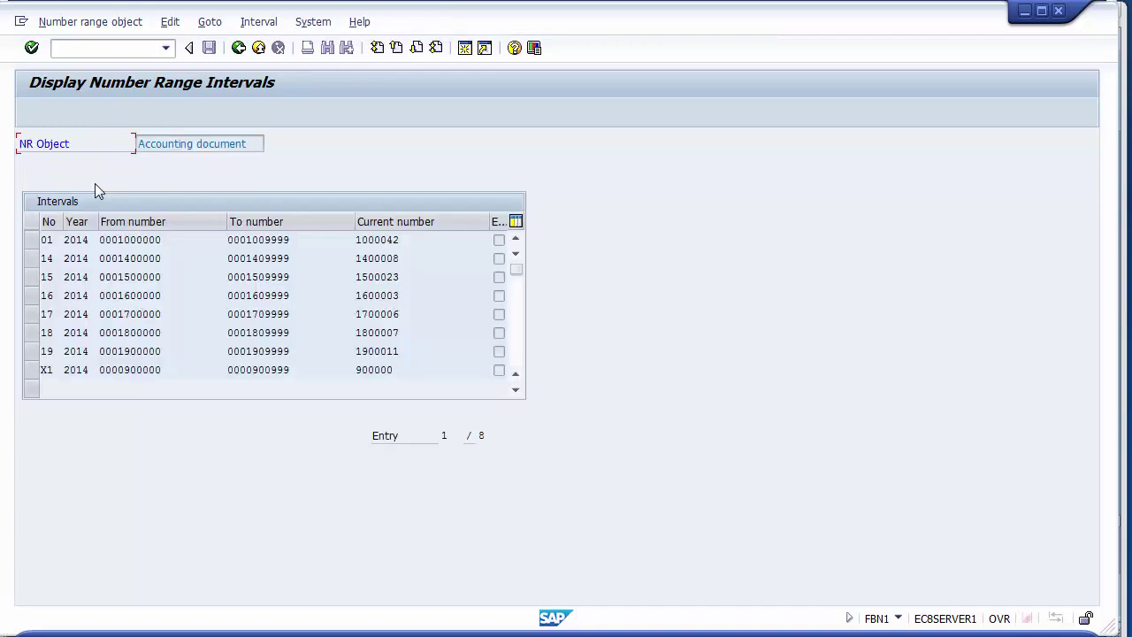
{"action": "left_click", "coordinate": [34, 241]}
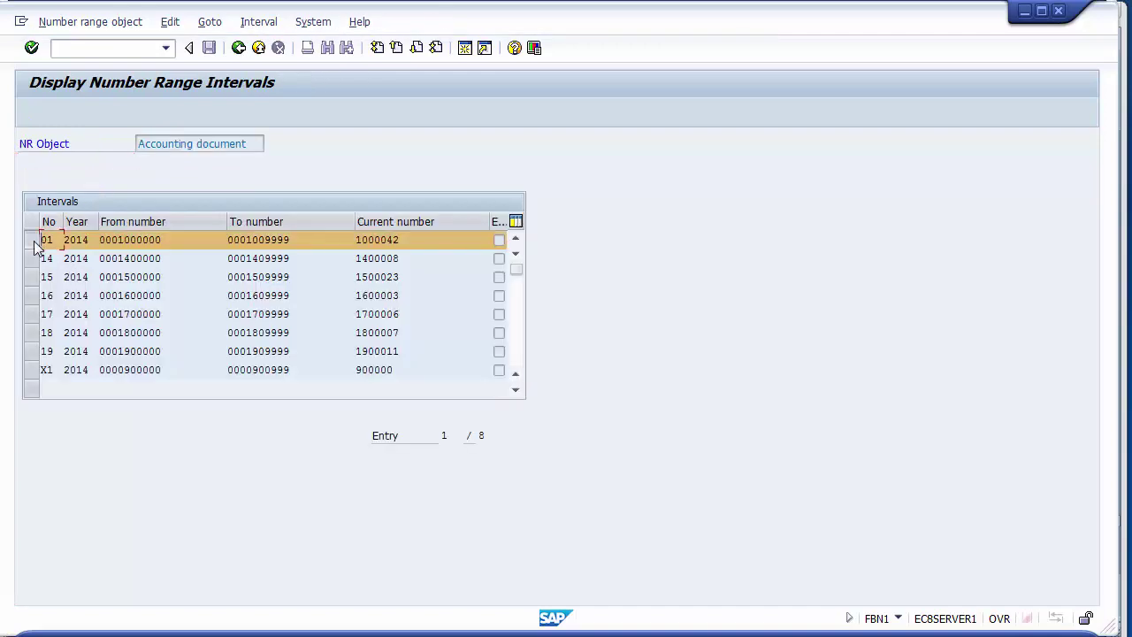
Check accounting document intervals 01 and 14, then open company code 1200's number range intervals for maintenance.
{"action": "left_click", "coordinate": [32, 255]}
{"action": "left_click", "coordinate": [31, 238]}
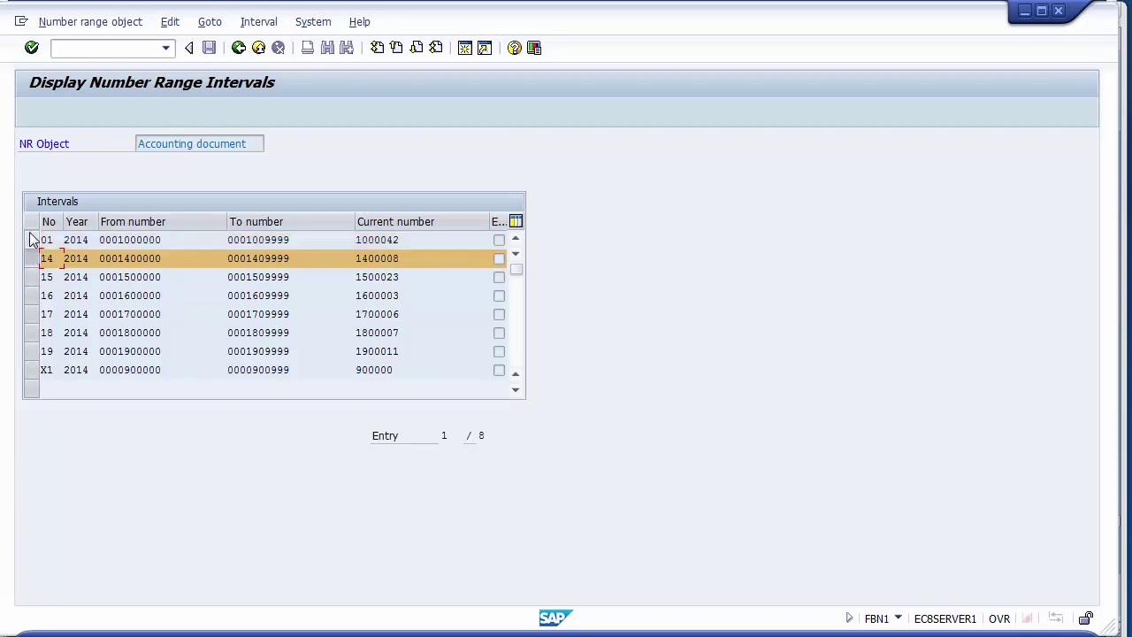
{"action": "left_click", "coordinate": [30, 256]}
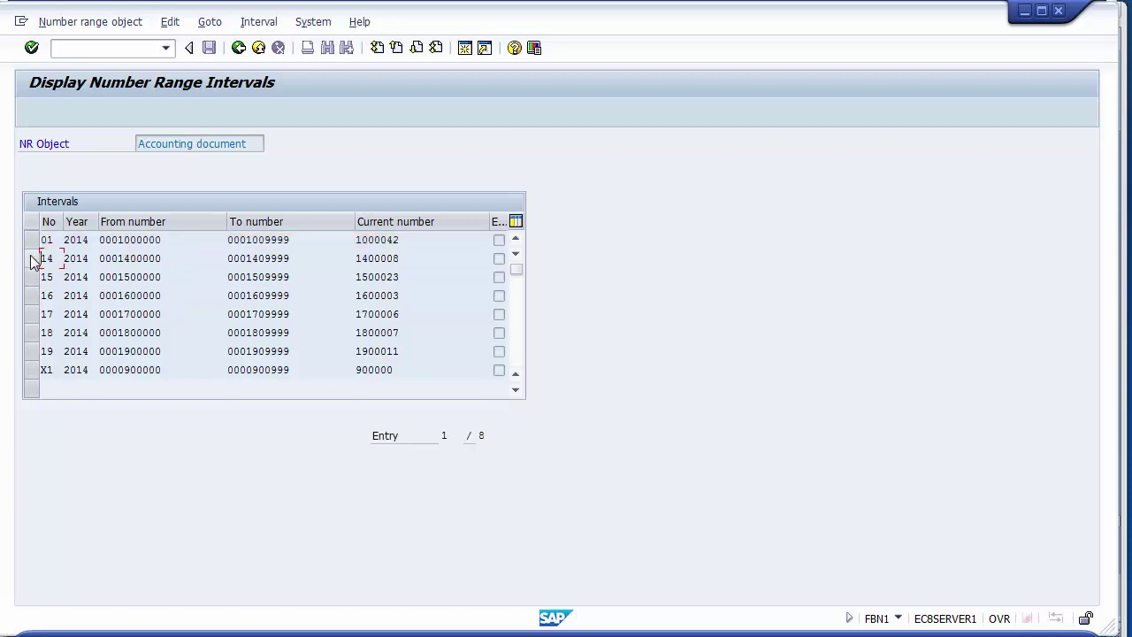
{"action": "left_click", "coordinate": [238, 47]}
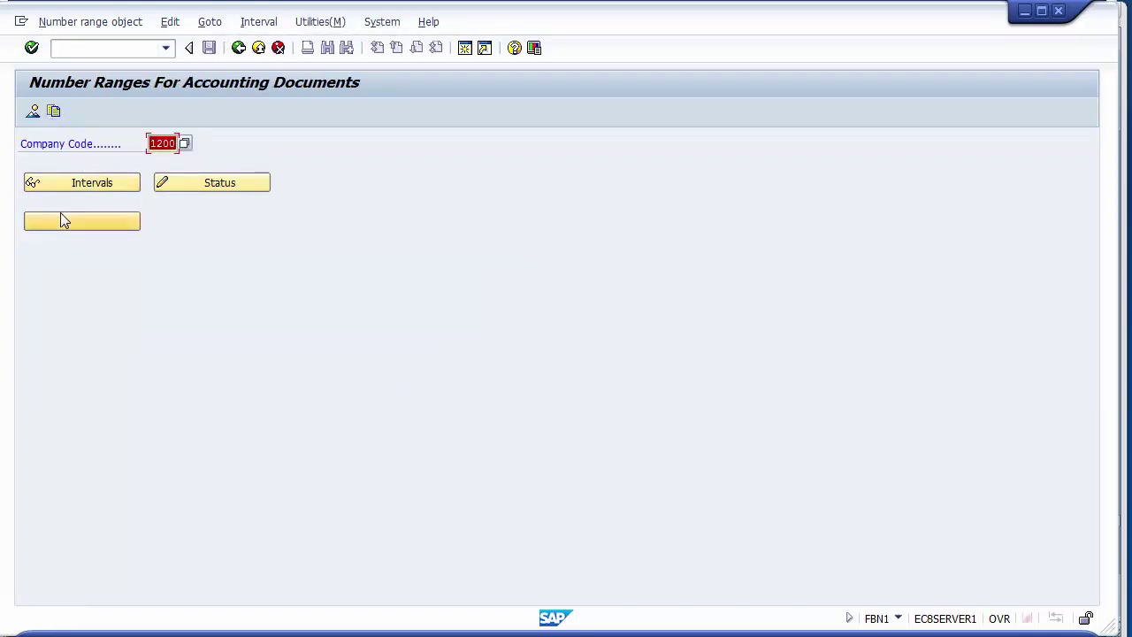
{"action": "left_click", "coordinate": [68, 218]}
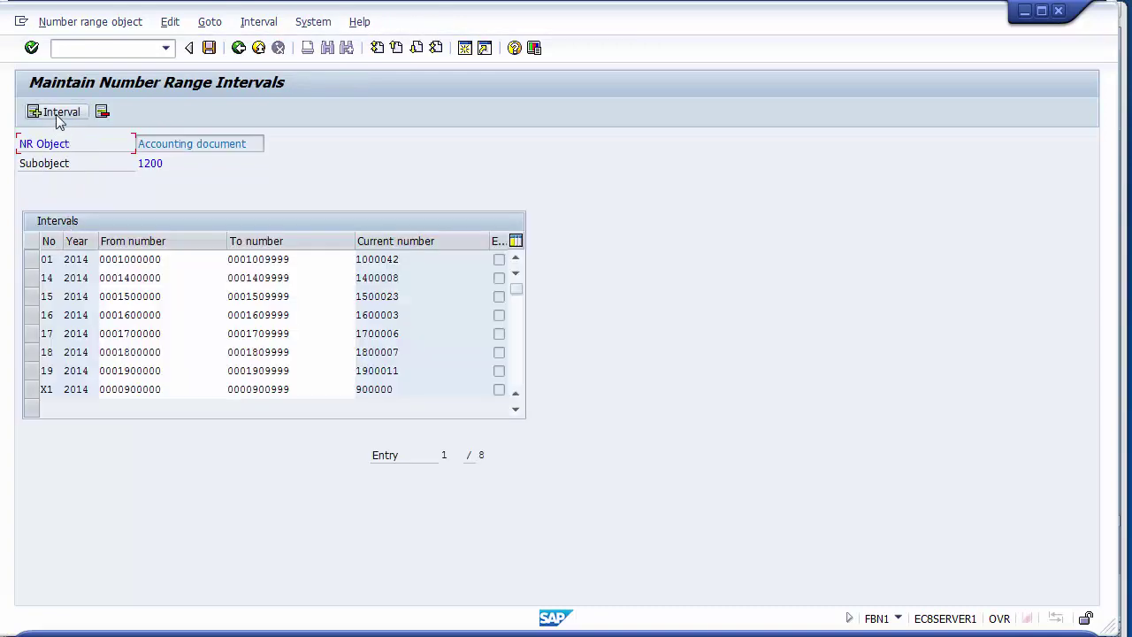
{"action": "left_click", "coordinate": [163, 260]}
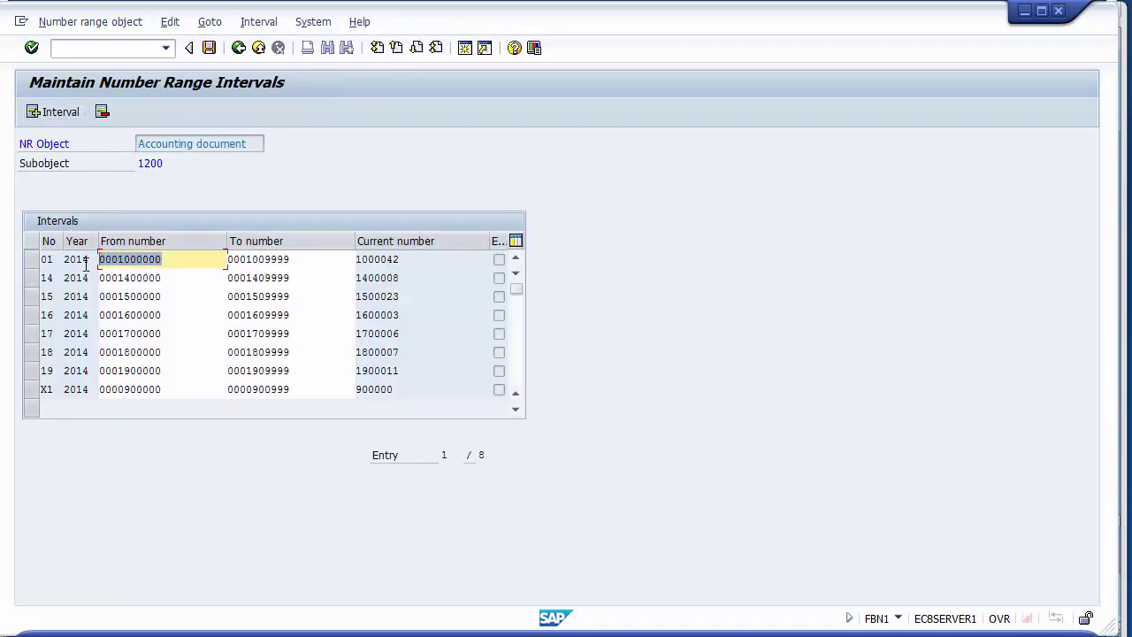
{"action": "left_click", "coordinate": [59, 112]}
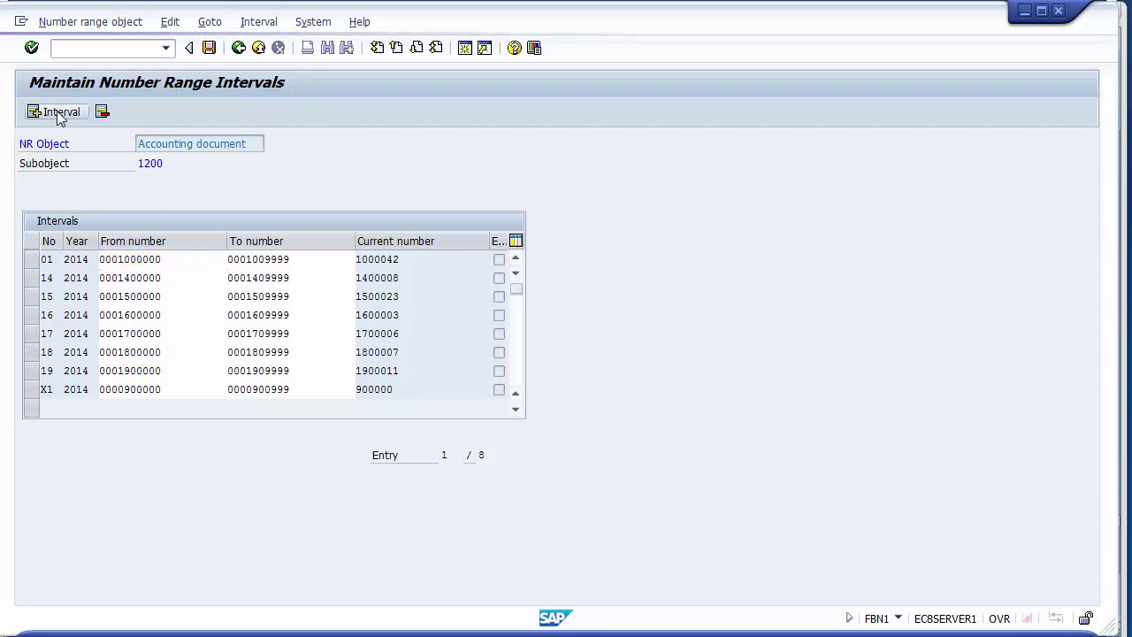
{"action": "type", "text": "02"}
{"action": "key", "text": "Tab"}
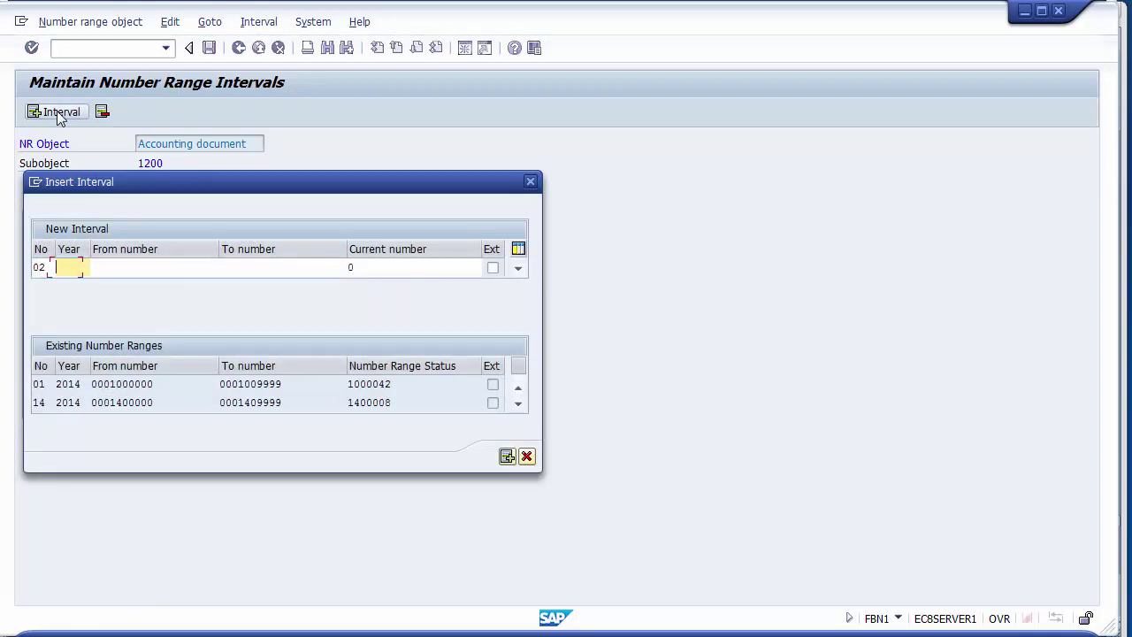
{"action": "type", "text": "2014"}
{"action": "key", "text": "Tab"}
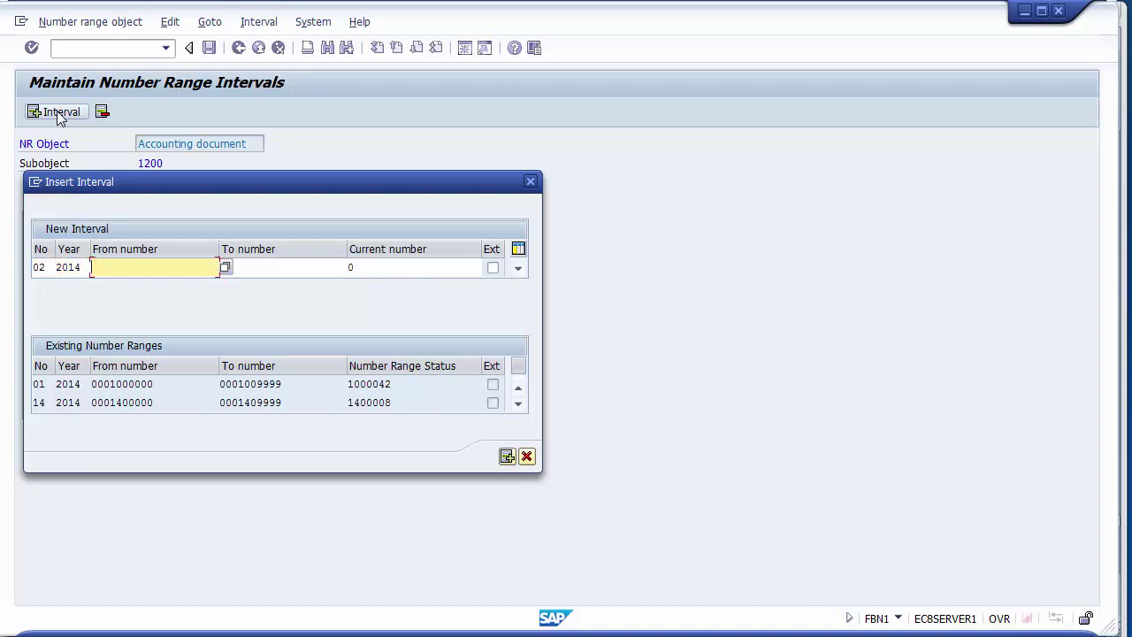
{"action": "key", "text": "ctrl+v"}
{"action": "key", "text": "Tab"}
{"action": "key", "text": "ctrl+v"}
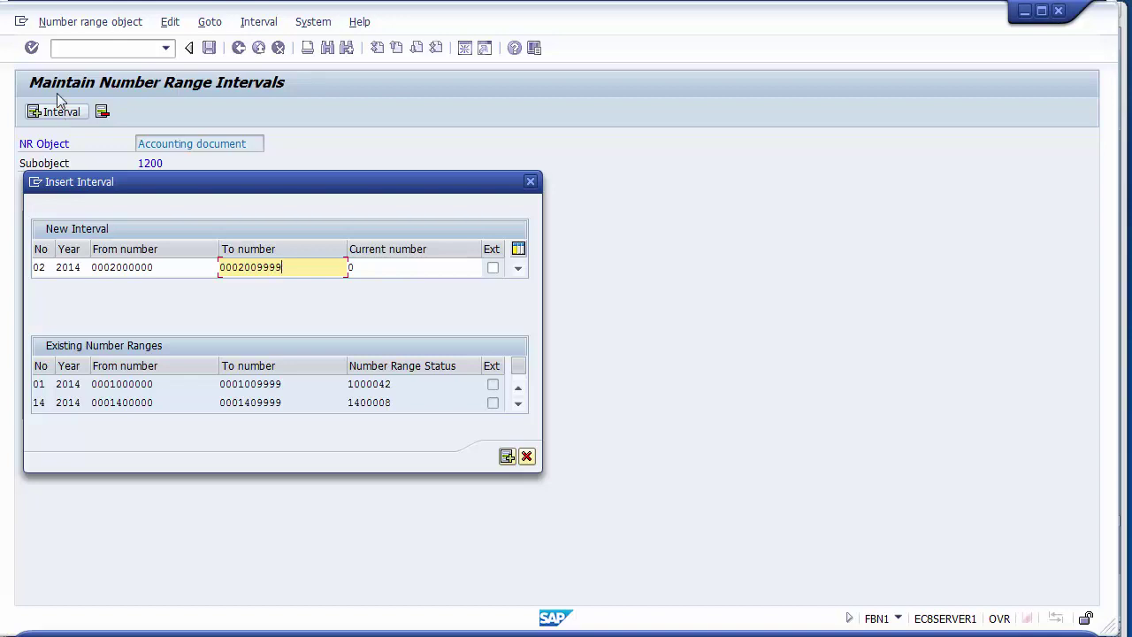
{"action": "left_click", "coordinate": [506, 457]}
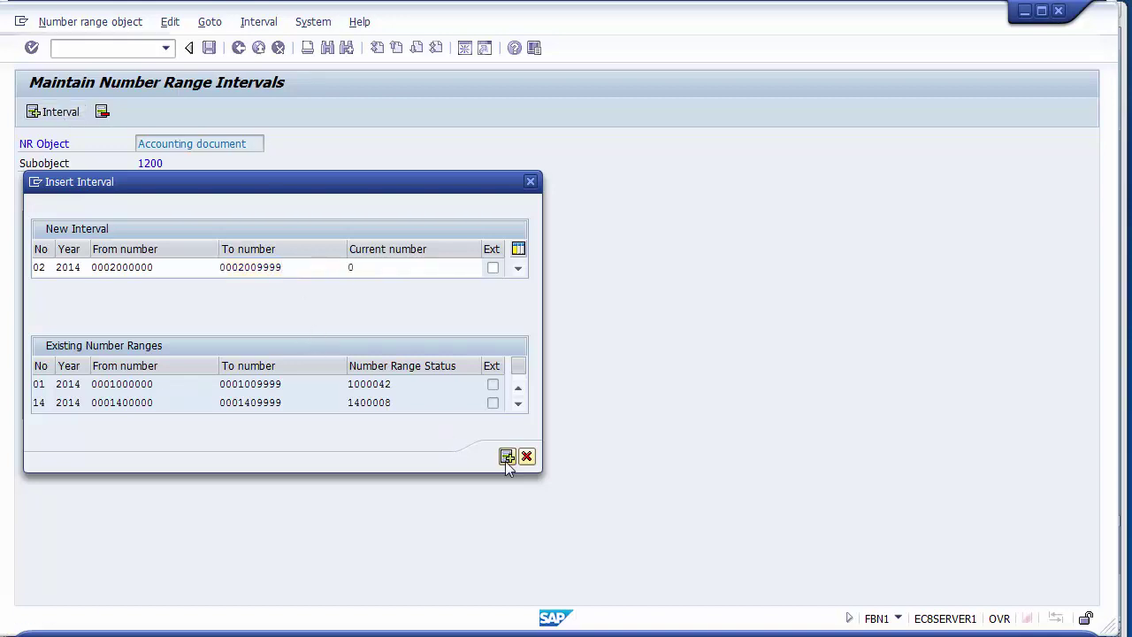
Save the number range intervals, acknowledge the transport notice and exit interval maintenance.
{"action": "left_click", "coordinate": [209, 48]}
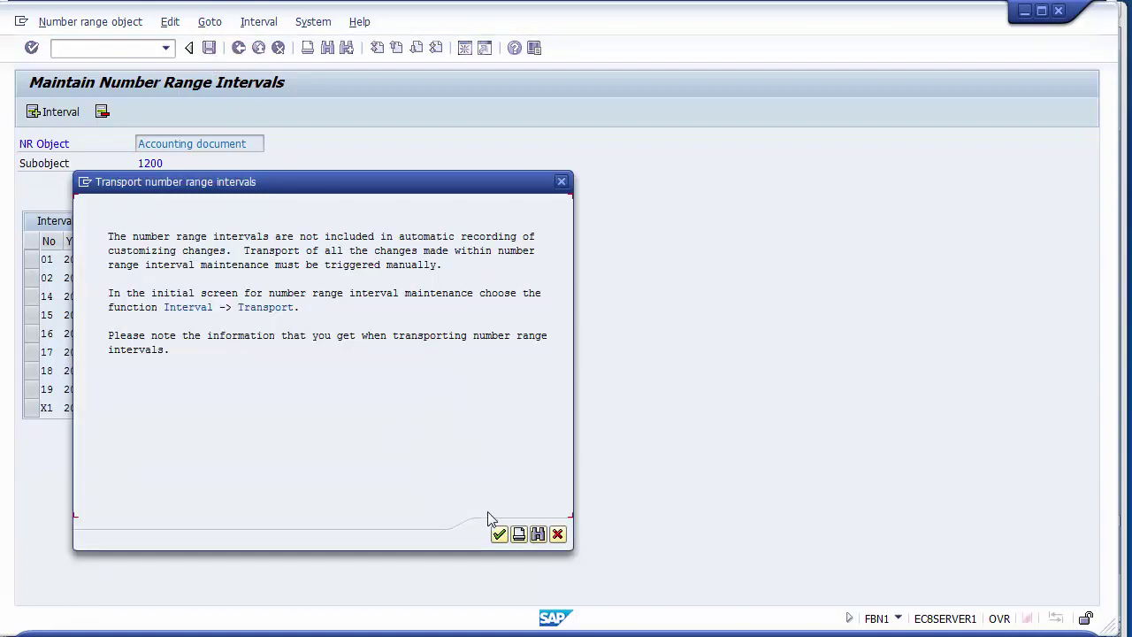
{"action": "left_click", "coordinate": [499, 534]}
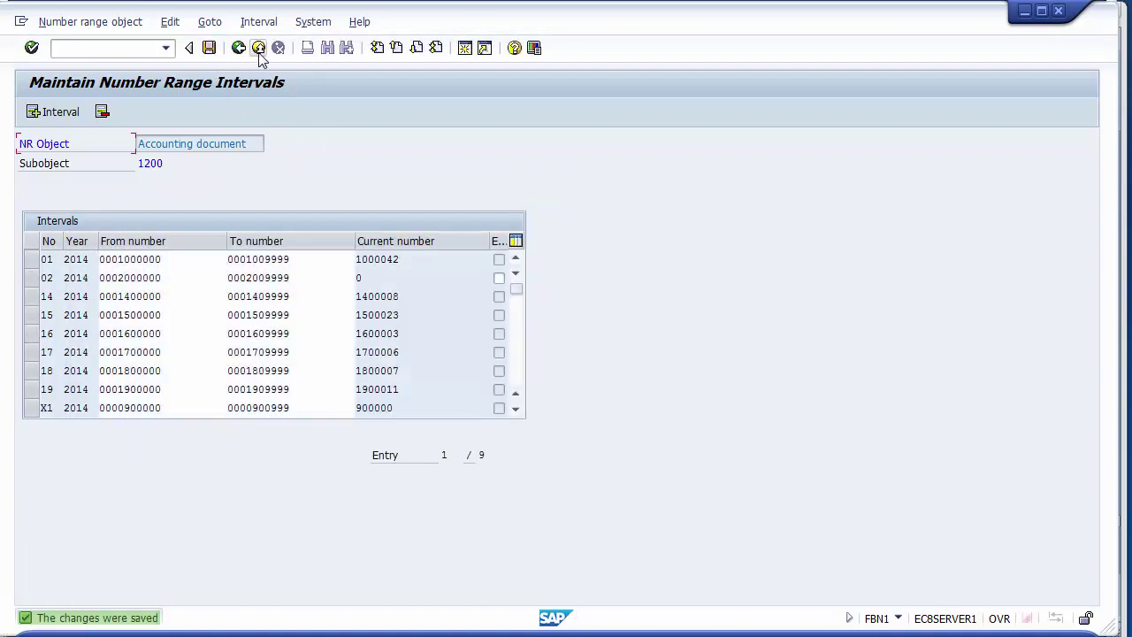
{"action": "left_click", "coordinate": [259, 50]}
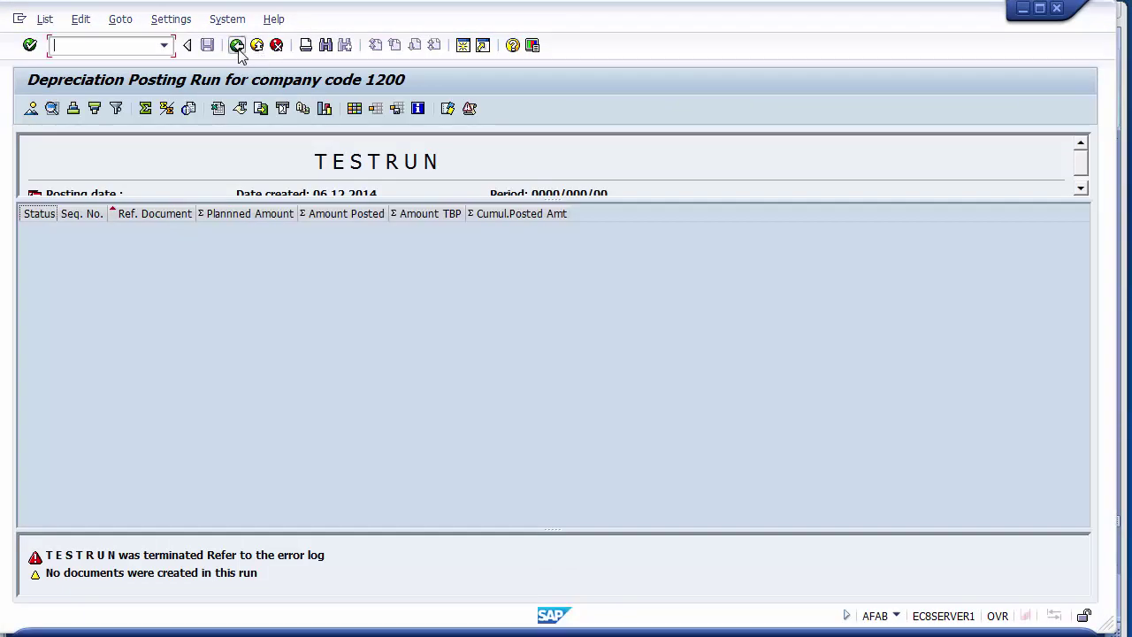
Repeat the planned depreciation test run for period 1 despite the online processing limit, then return to its selection screen.
{"action": "left_click", "coordinate": [237, 46]}
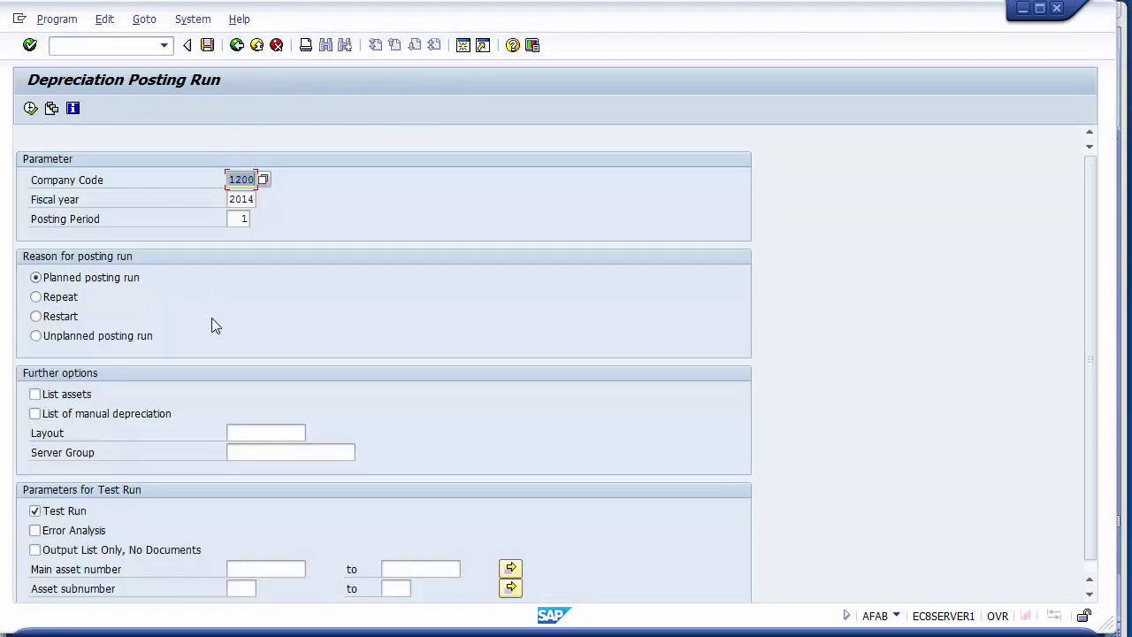
{"action": "left_click", "coordinate": [30, 108]}
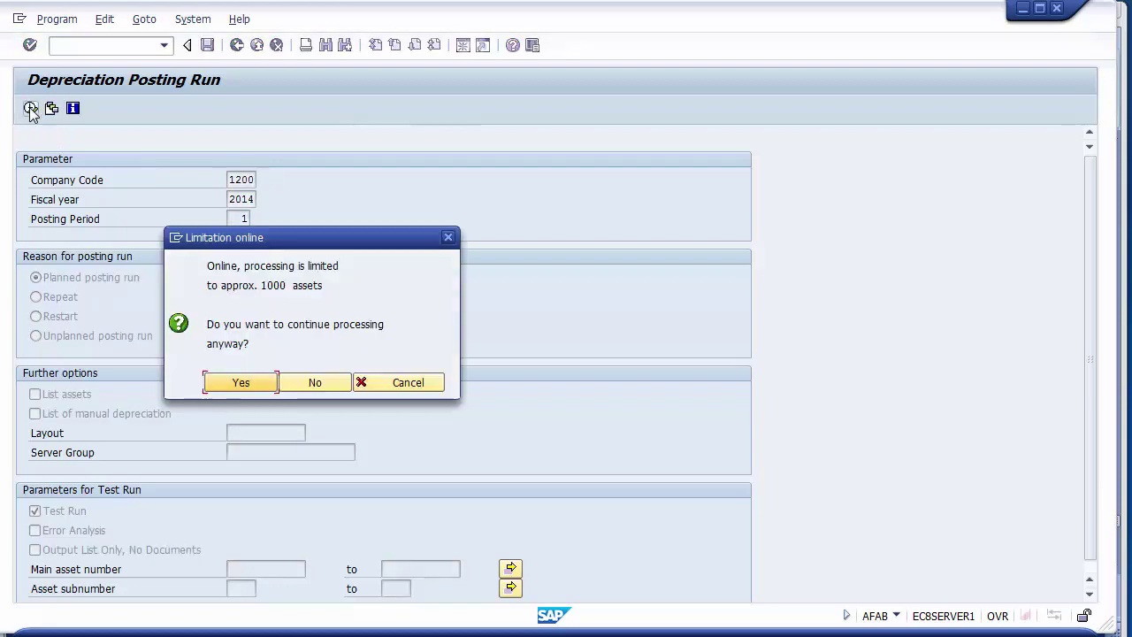
{"action": "left_click", "coordinate": [231, 383]}
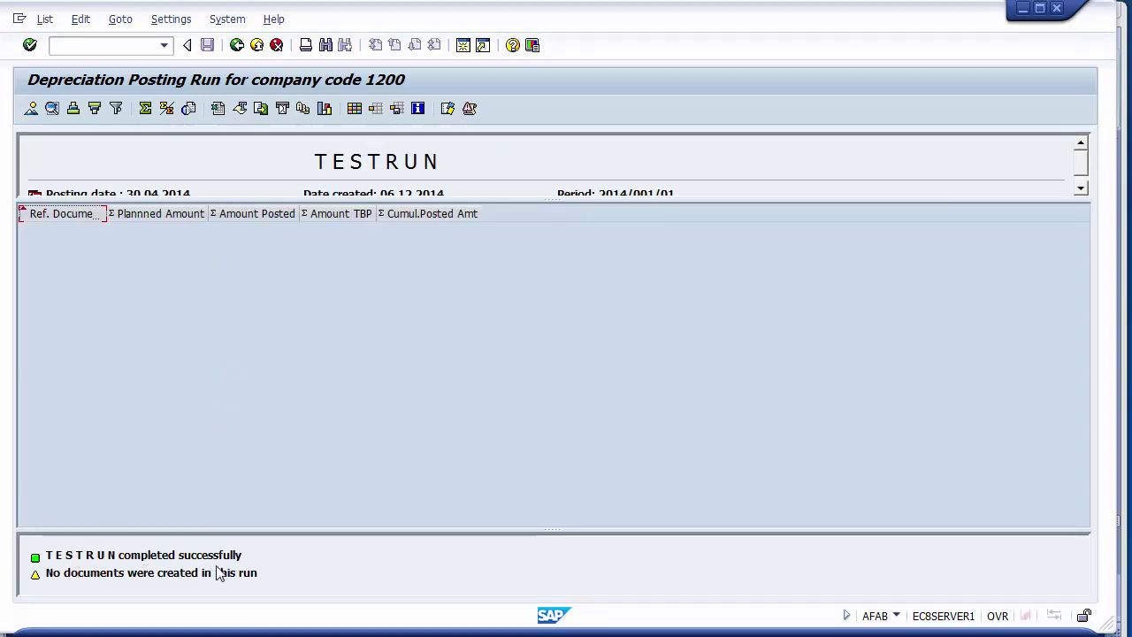
{"action": "left_click", "coordinate": [236, 45]}
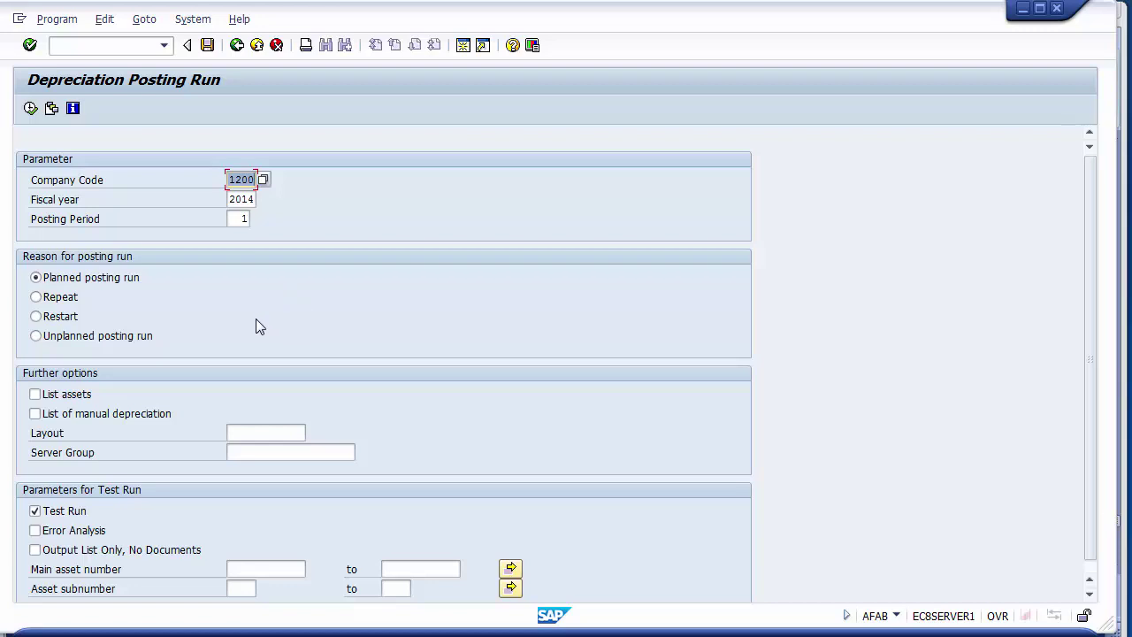
Enable List assets, execute the period 1 test run again and return to the selection screen.
{"action": "left_click", "coordinate": [72, 402]}
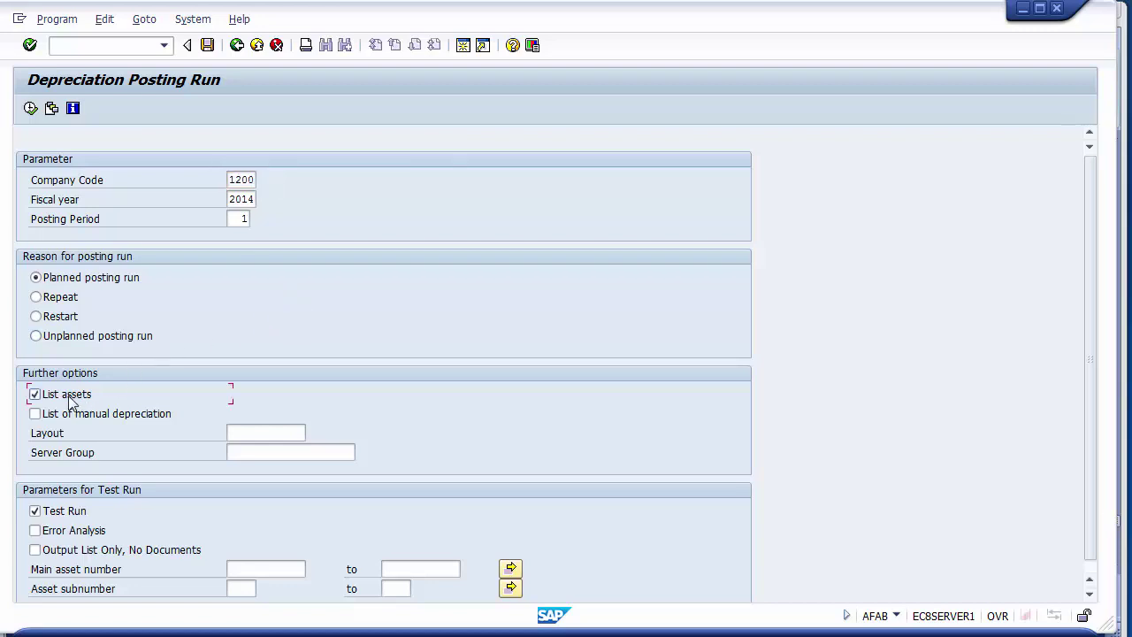
{"action": "left_click", "coordinate": [31, 109]}
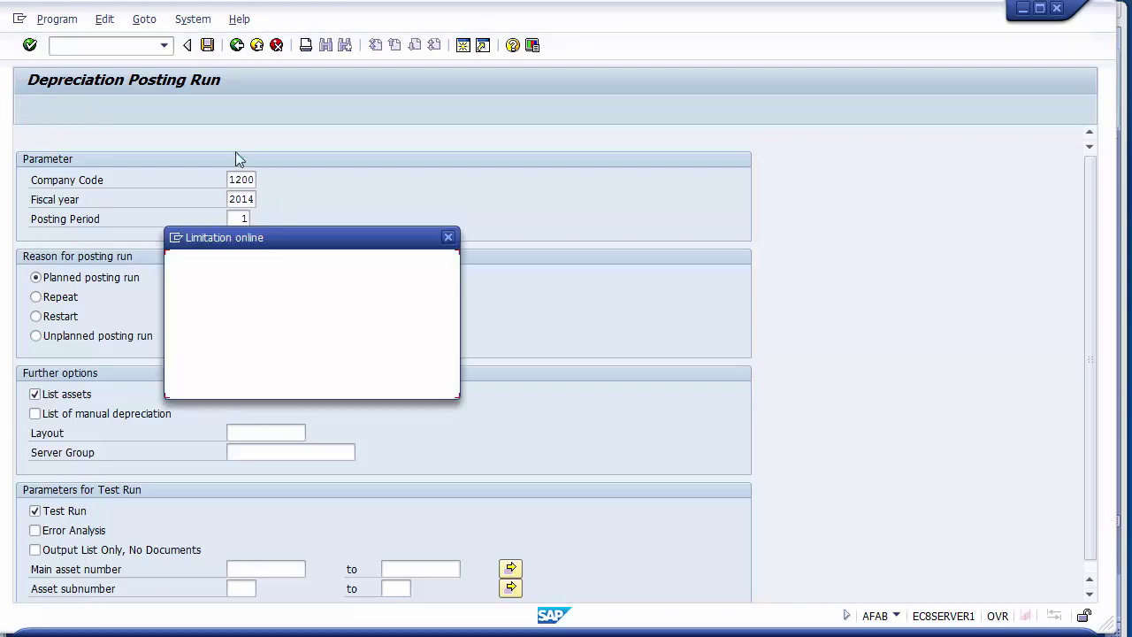
{"action": "left_click", "coordinate": [240, 386]}
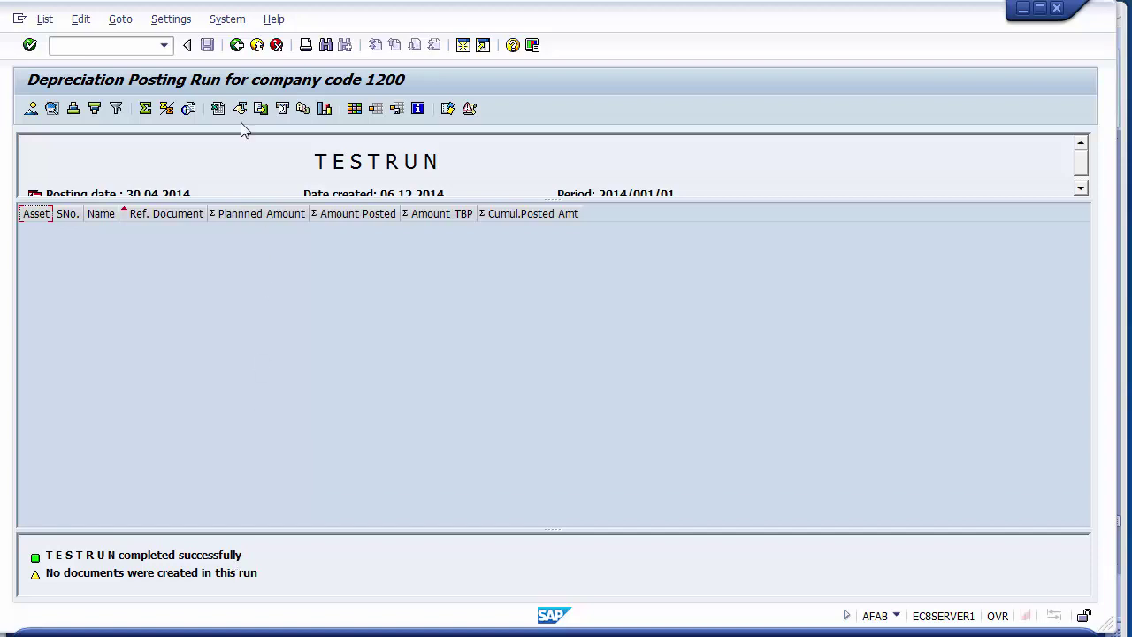
{"action": "left_click", "coordinate": [236, 46]}
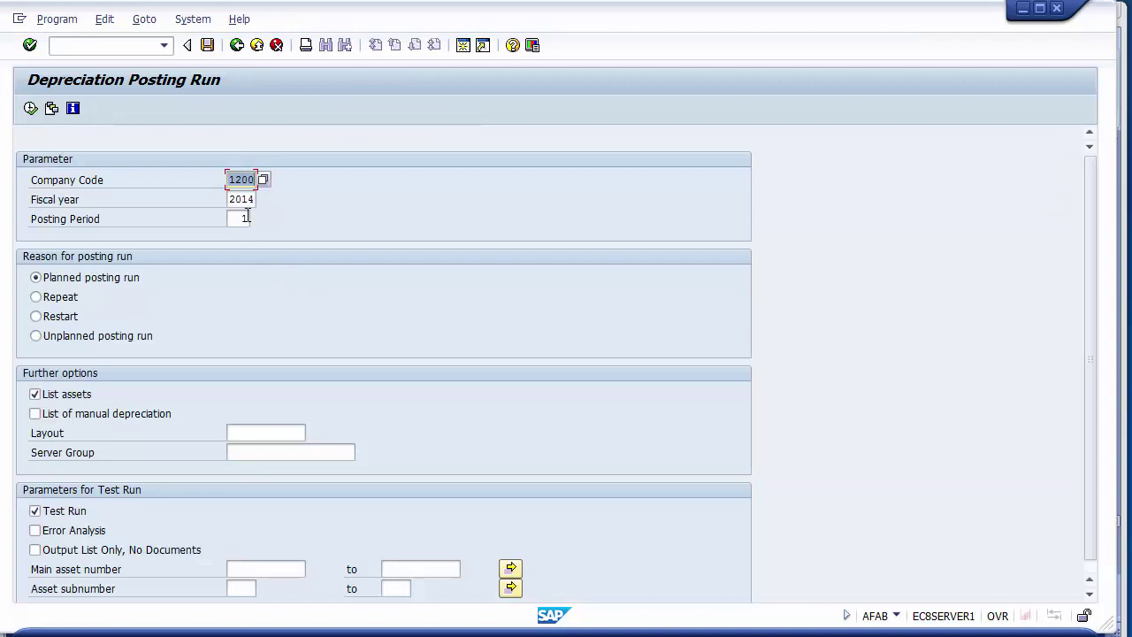
Try the depreciation test run with posting period 4, read its error log and return to the selection screen.
{"action": "left_click", "coordinate": [247, 218]}
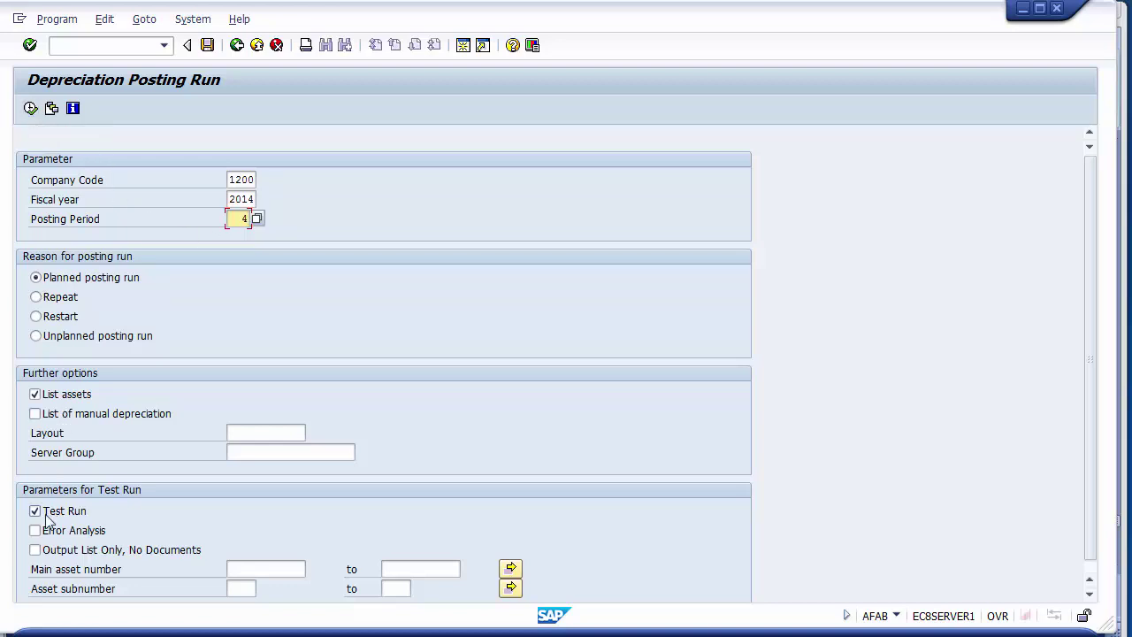
{"action": "left_click", "coordinate": [31, 108]}
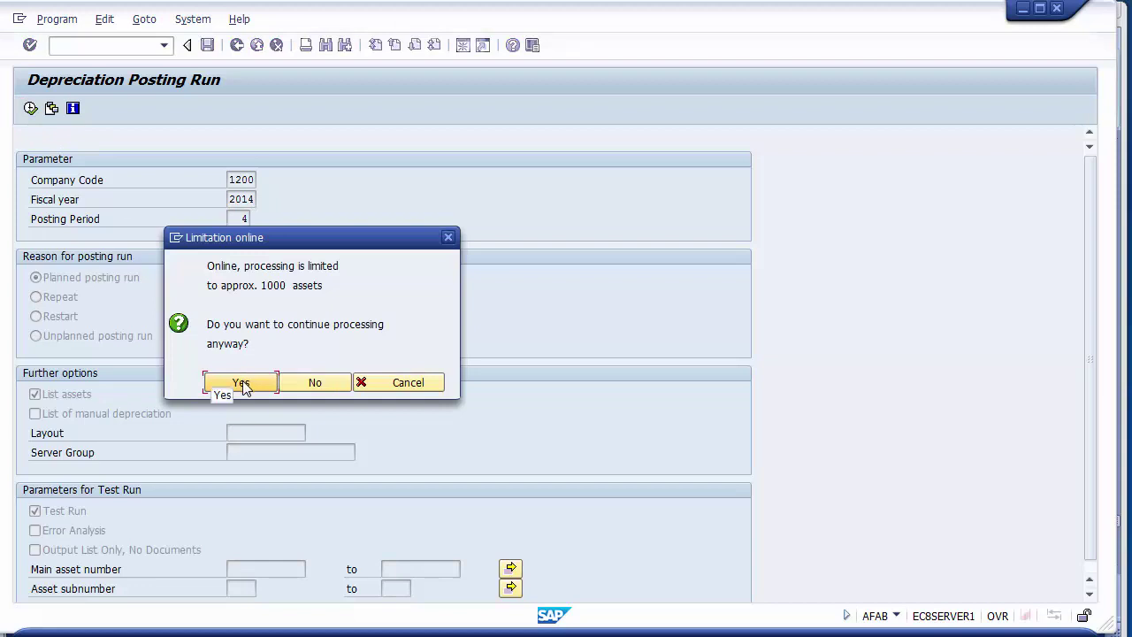
{"action": "left_click", "coordinate": [243, 386]}
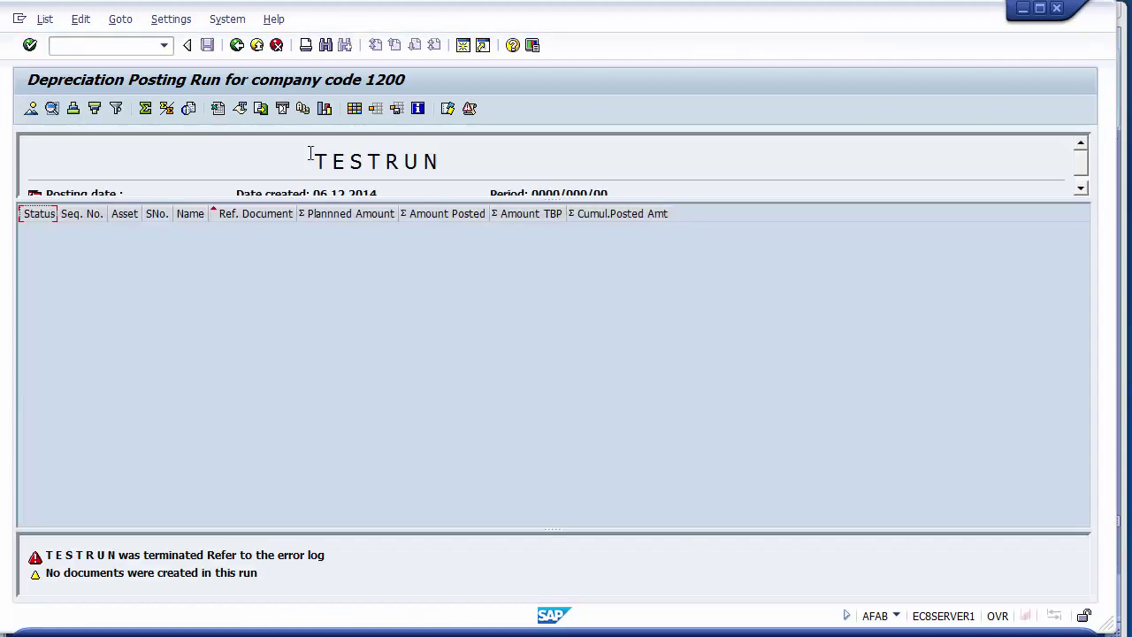
{"action": "left_click", "coordinate": [471, 111]}
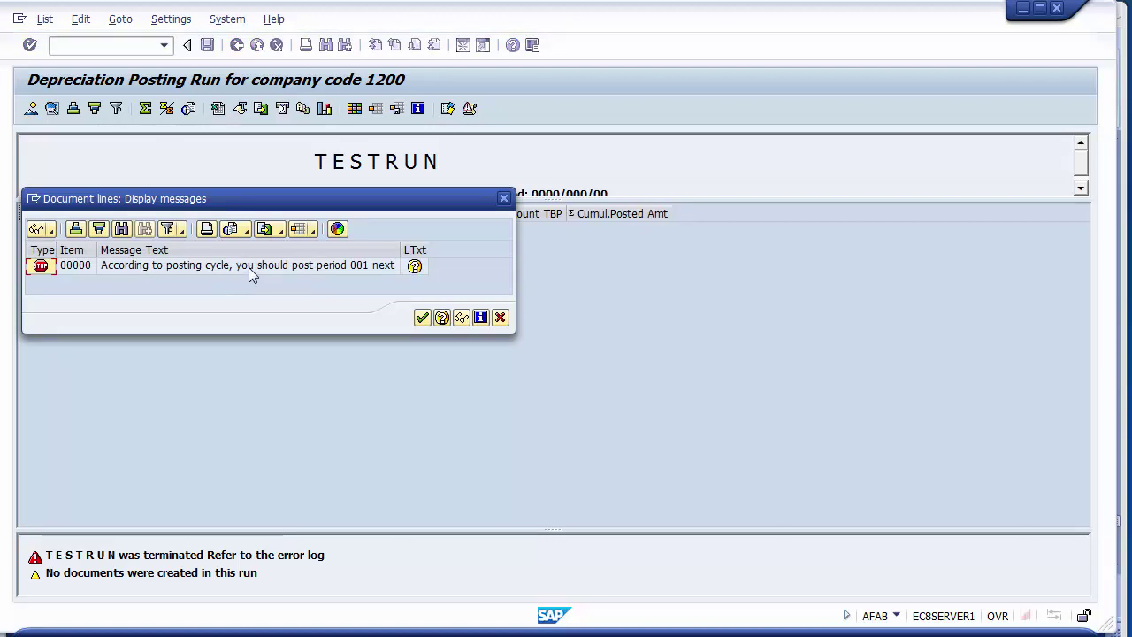
{"action": "left_click", "coordinate": [424, 319]}
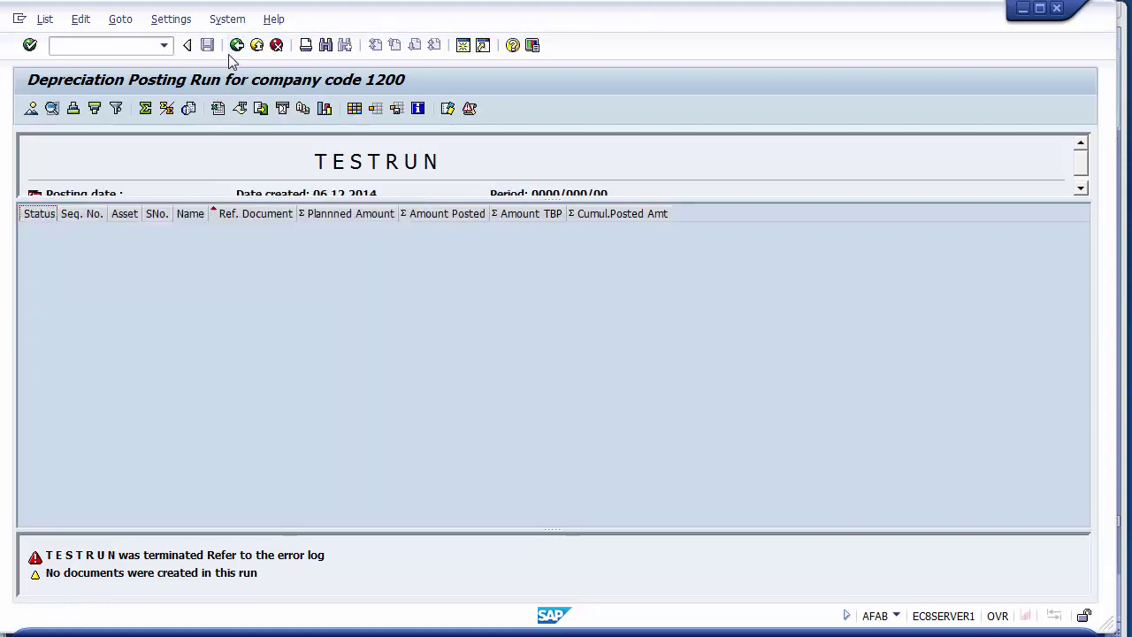
{"action": "left_click", "coordinate": [232, 50]}
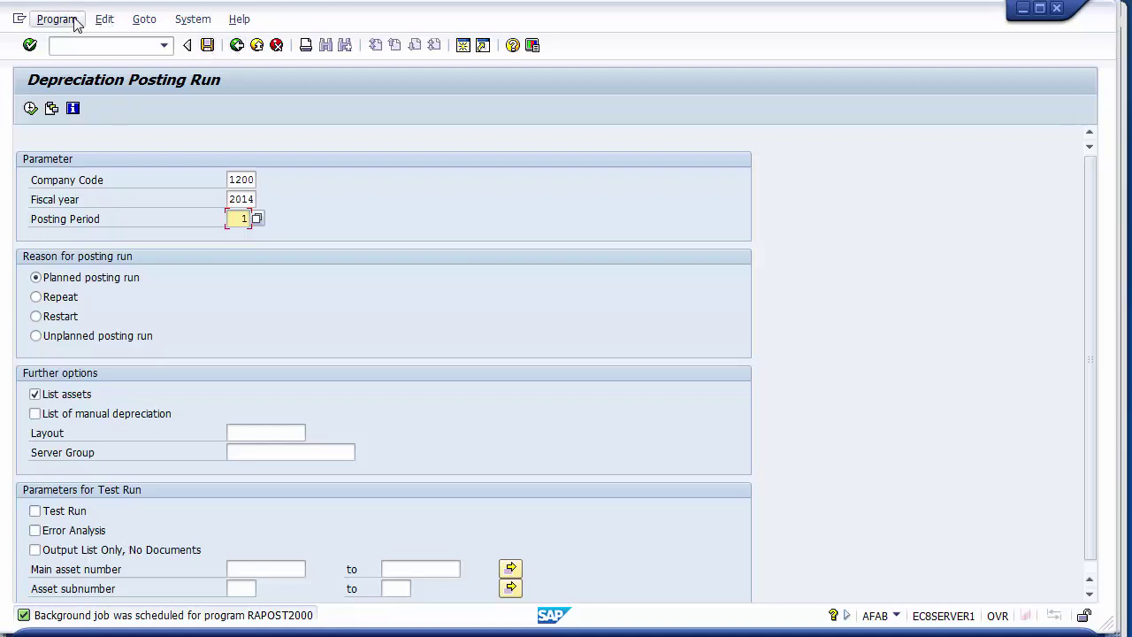
Execute the planned period 1 depreciation posting run in the background, with LP01 as the output device.
{"action": "left_click", "coordinate": [126, 50]}
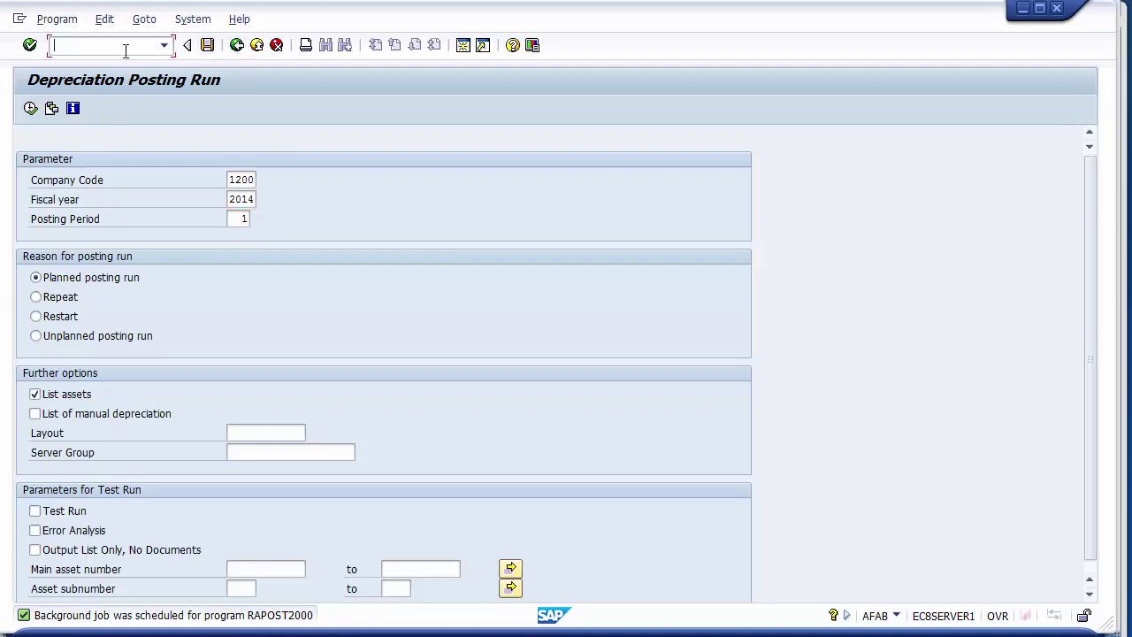
{"action": "left_click", "coordinate": [57, 18]}
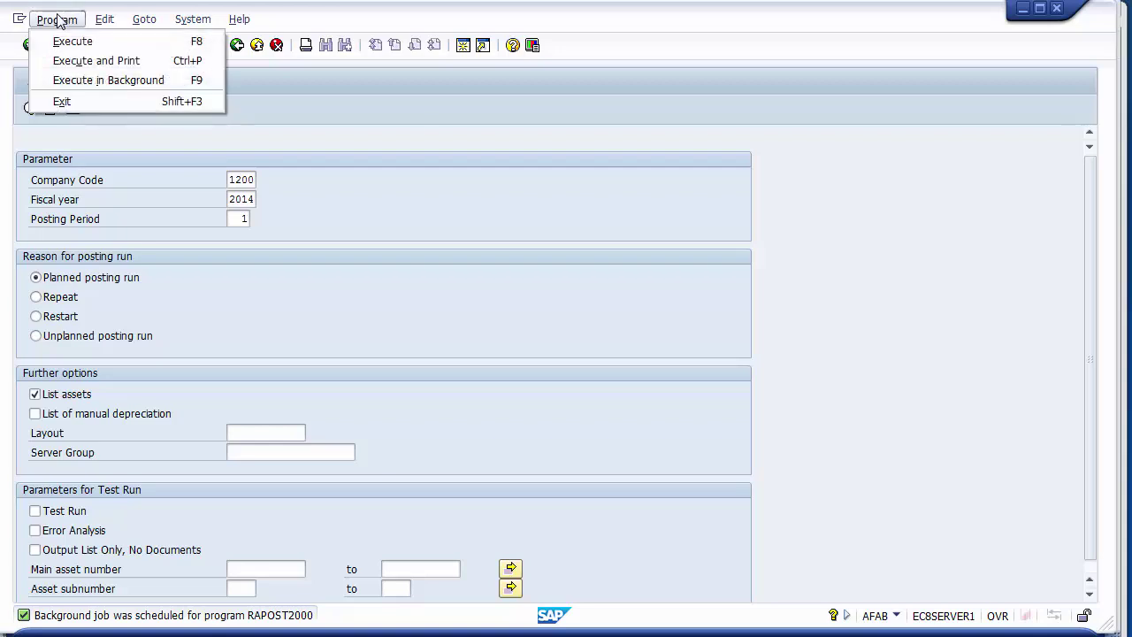
{"action": "left_click", "coordinate": [110, 84]}
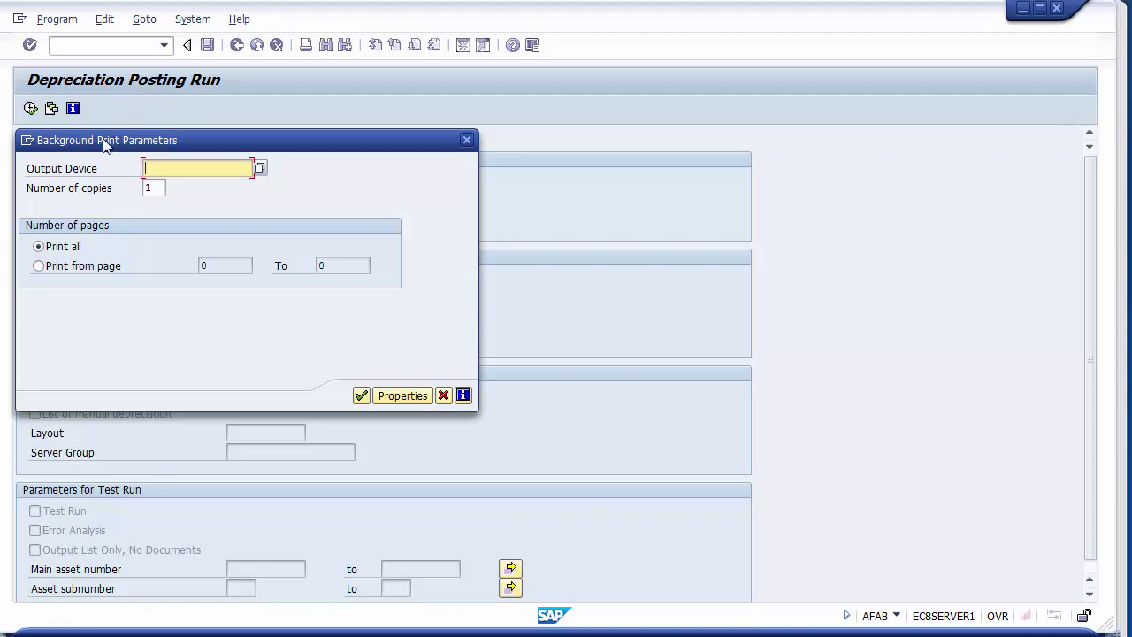
{"action": "left_click", "coordinate": [260, 170]}
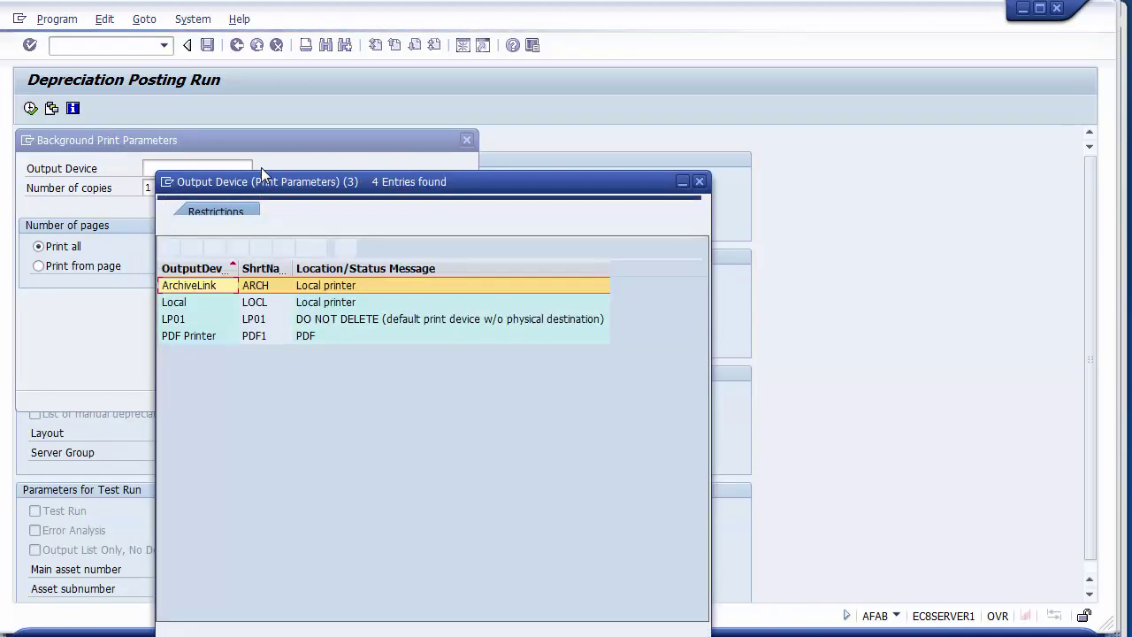
{"action": "left_click", "coordinate": [255, 323]}
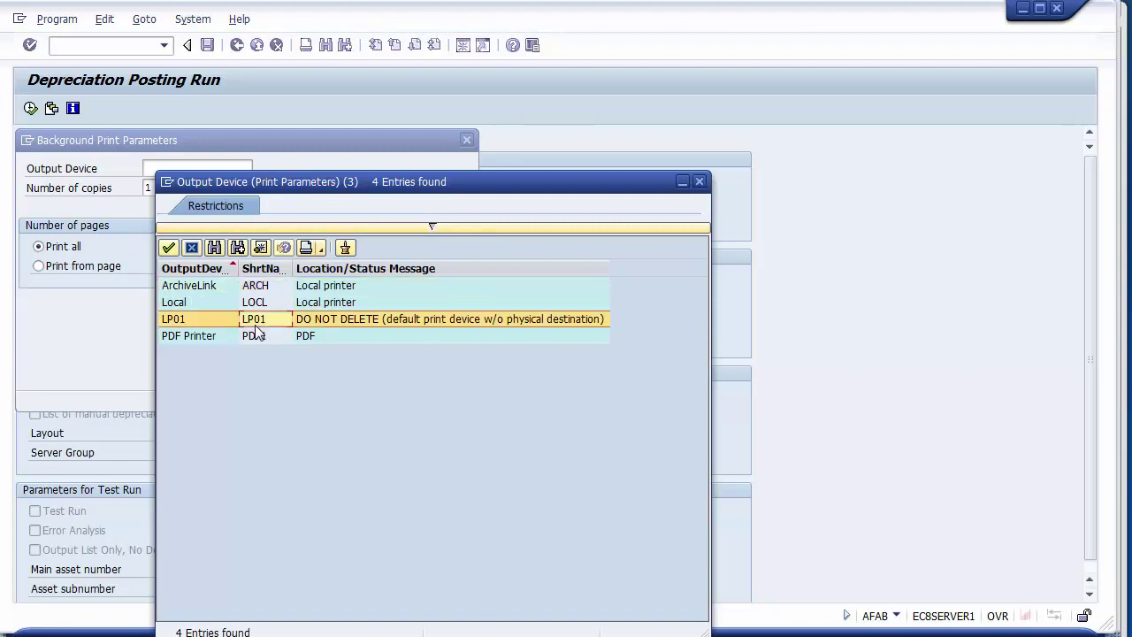
{"action": "double_click", "coordinate": [179, 329]}
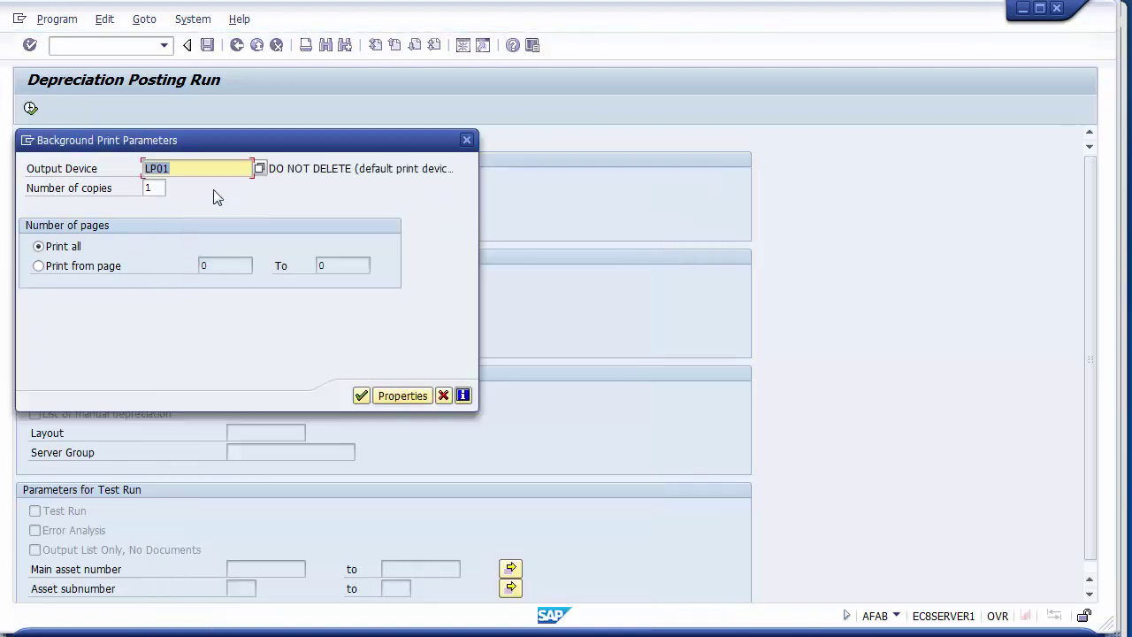
{"action": "left_click", "coordinate": [210, 165]}
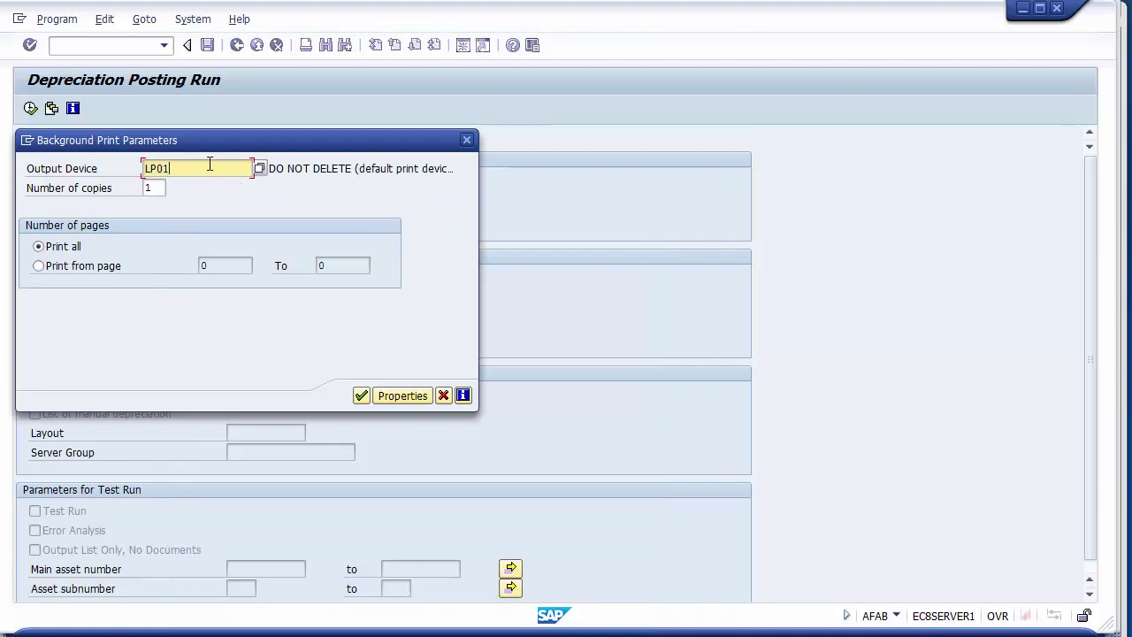
{"action": "left_click", "coordinate": [362, 396]}
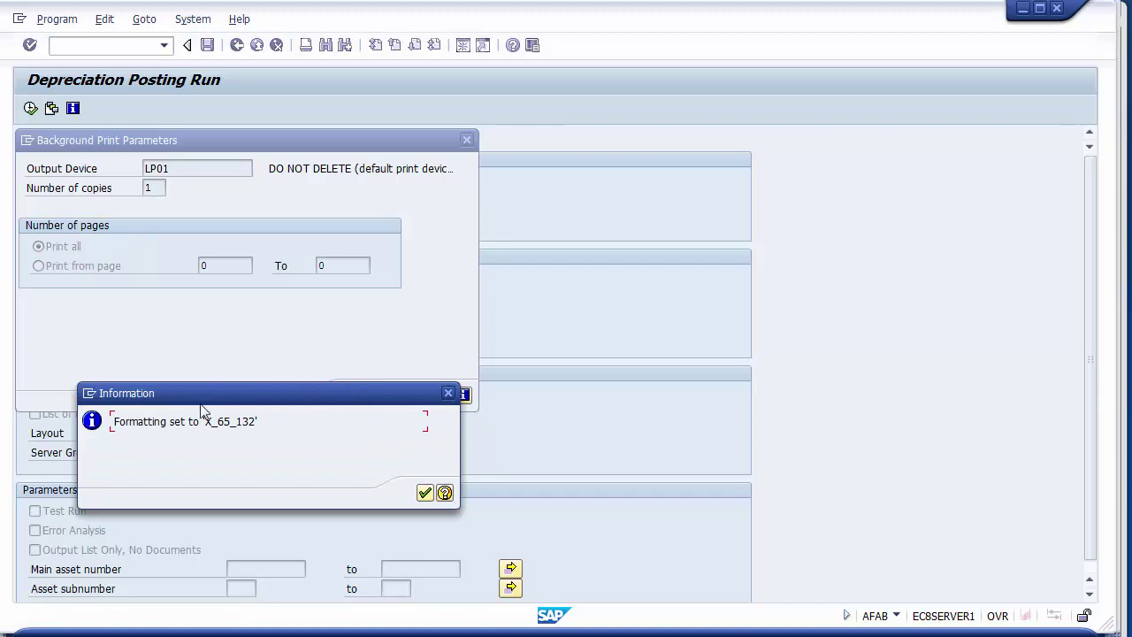
Acknowledge the print formatting notice and save the background job with an immediate start.
{"action": "left_click_drag", "start_coordinate": [115, 422], "coordinate": [281, 426]}
{"action": "left_click", "coordinate": [425, 494]}
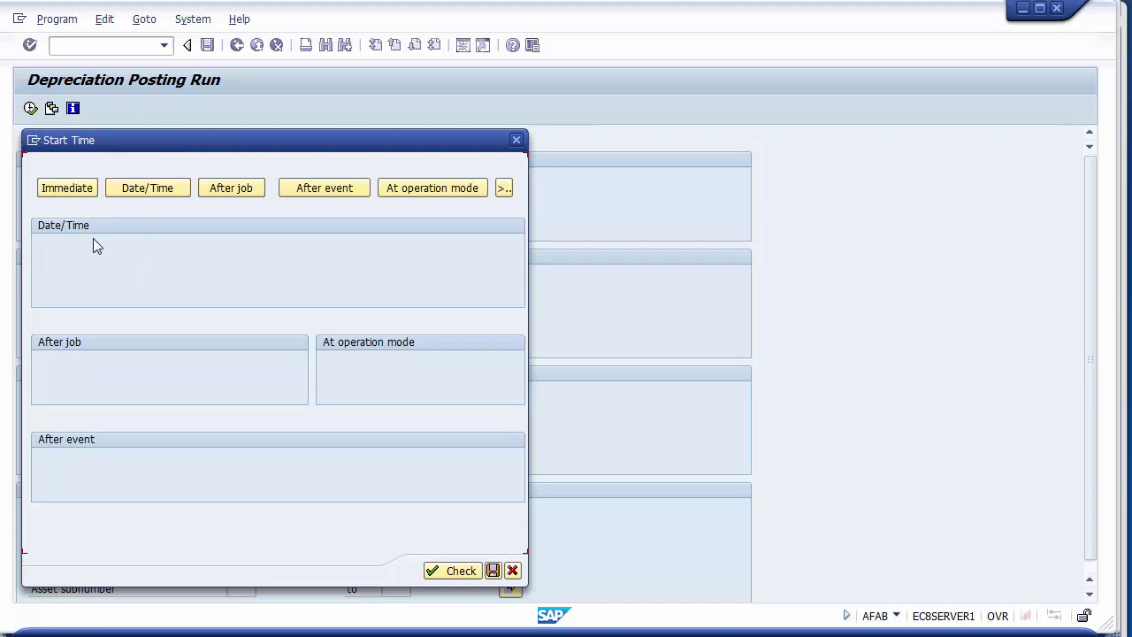
{"action": "left_click", "coordinate": [70, 194]}
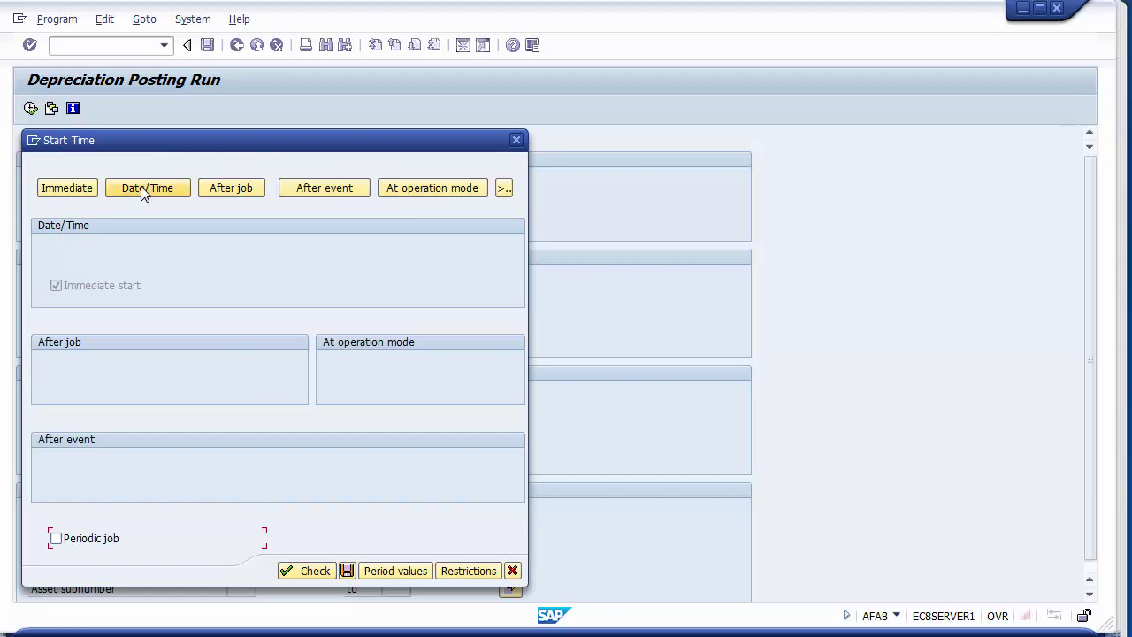
{"action": "left_click", "coordinate": [346, 572]}
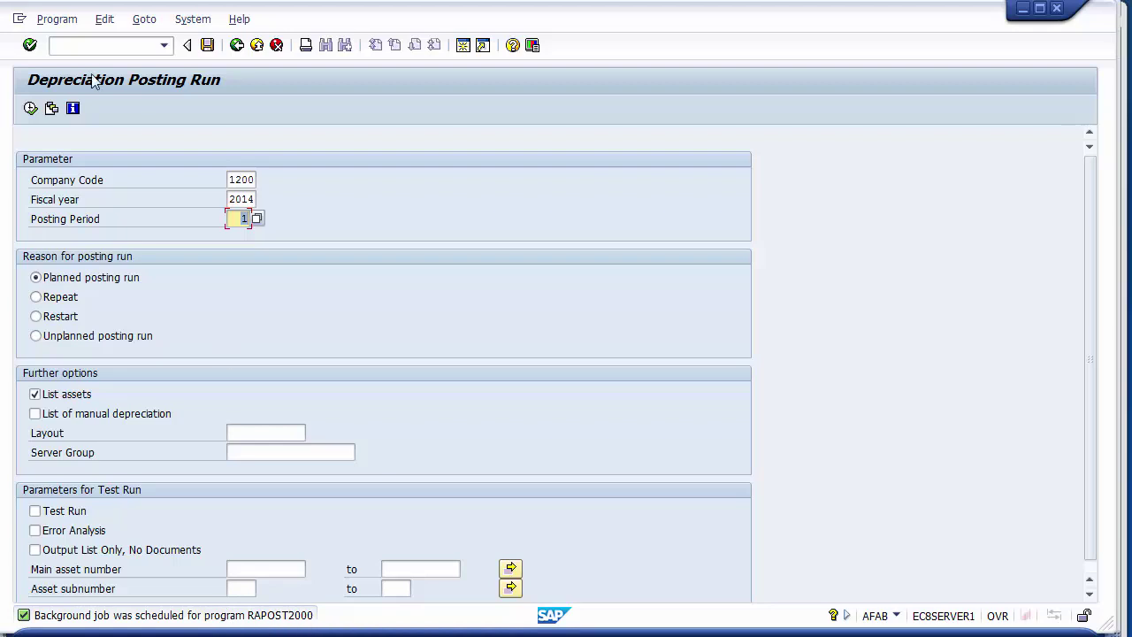
Open the overview of own background jobs from the depreciation posting run.
{"action": "left_click", "coordinate": [53, 20]}
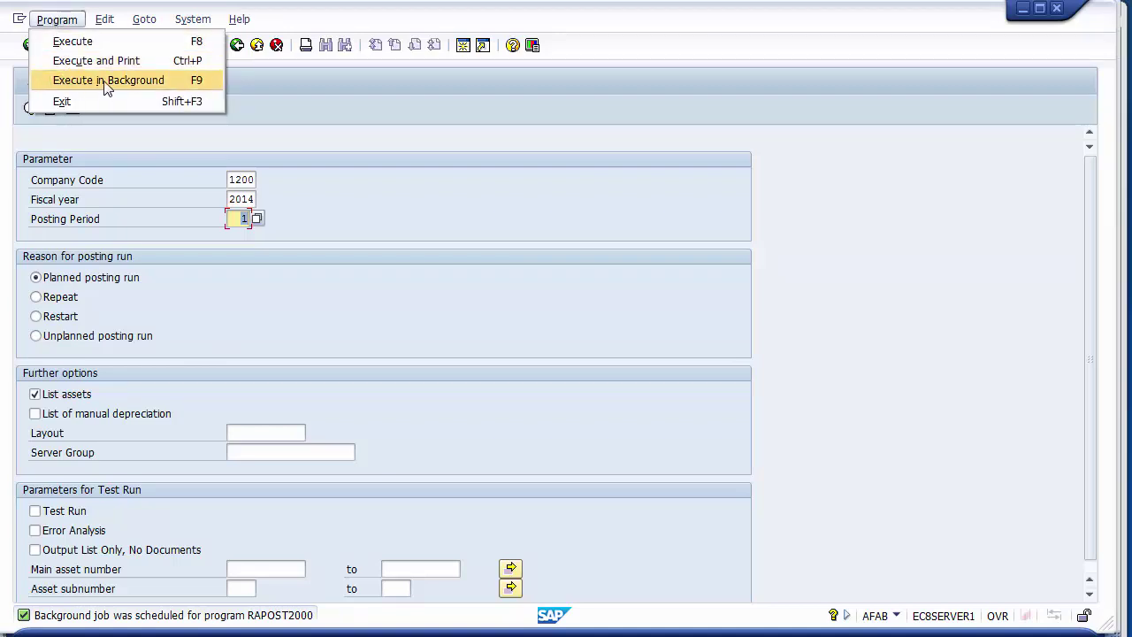
{"action": "left_click", "coordinate": [289, 122]}
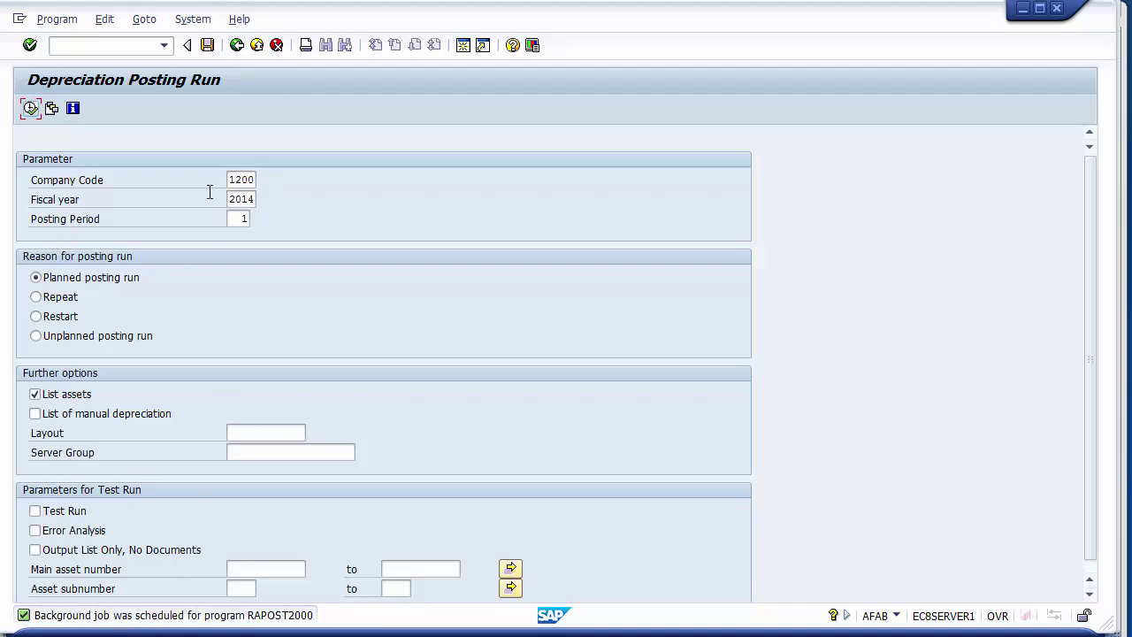
{"action": "left_click", "coordinate": [194, 21]}
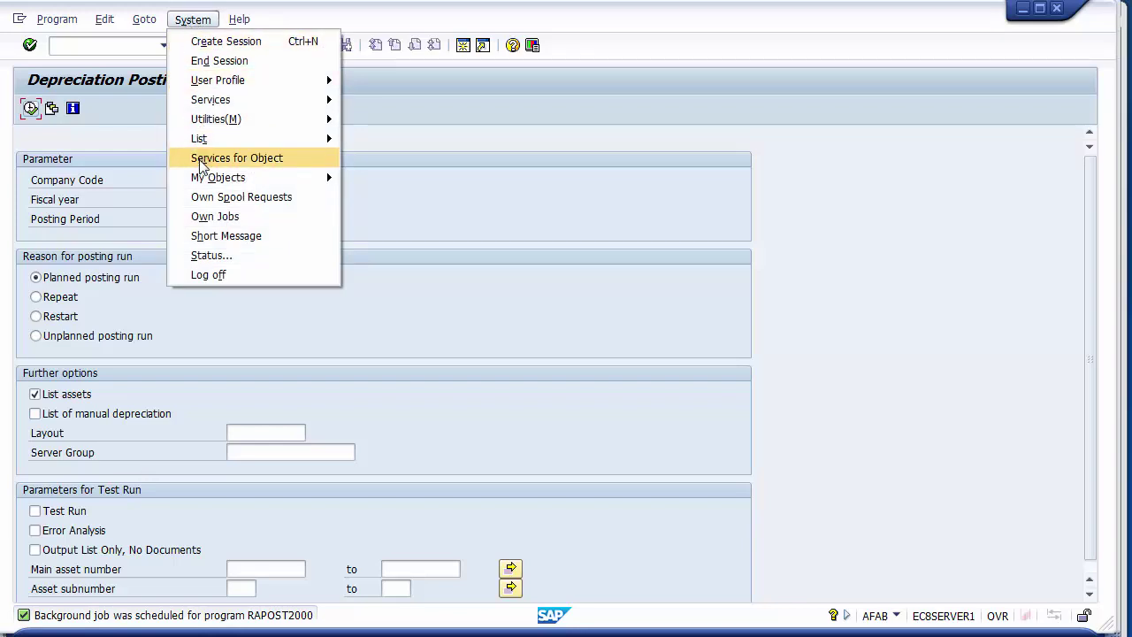
{"action": "left_click", "coordinate": [227, 219]}
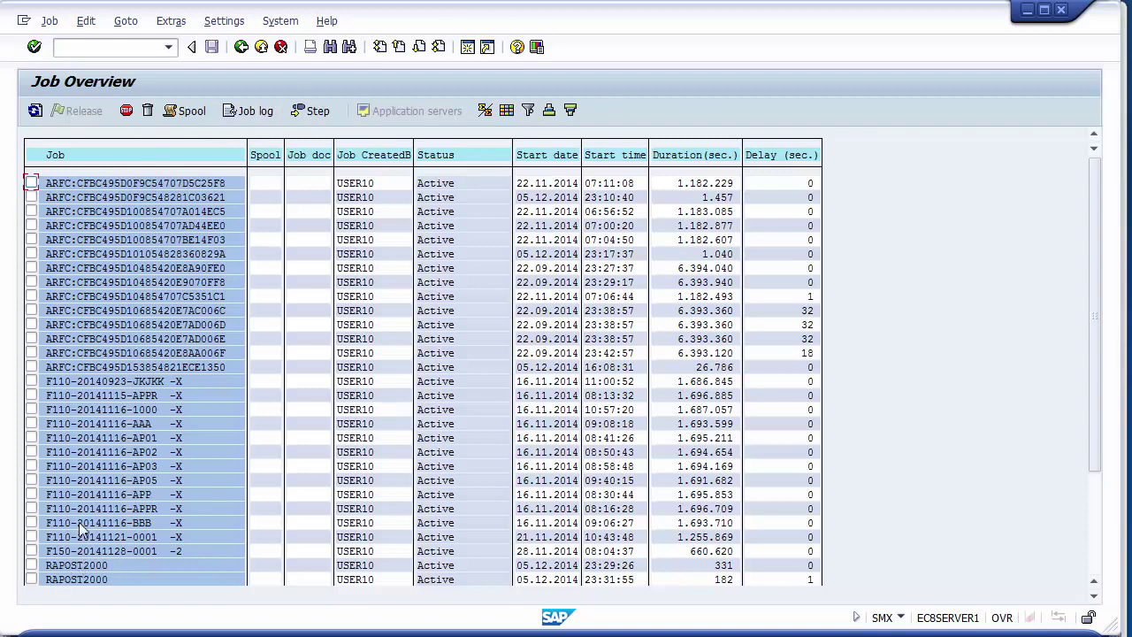
Refresh the job overview repeatedly and check the status of the RAPOST2000 jobs.
{"action": "key", "text": "alt+Tab"}
{"action": "left_click", "coordinate": [31, 565]}
{"action": "left_click", "coordinate": [426, 569]}
{"action": "left_click", "coordinate": [36, 111]}
{"action": "left_click", "coordinate": [35, 110]}
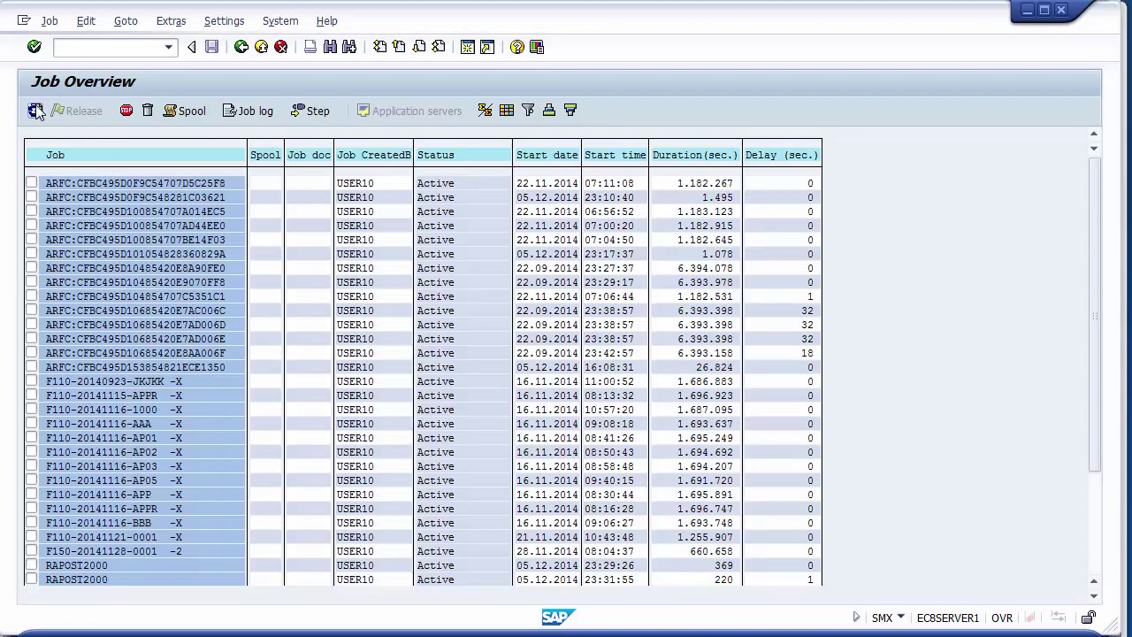
{"action": "left_click", "coordinate": [35, 111]}
{"action": "left_click", "coordinate": [36, 111]}
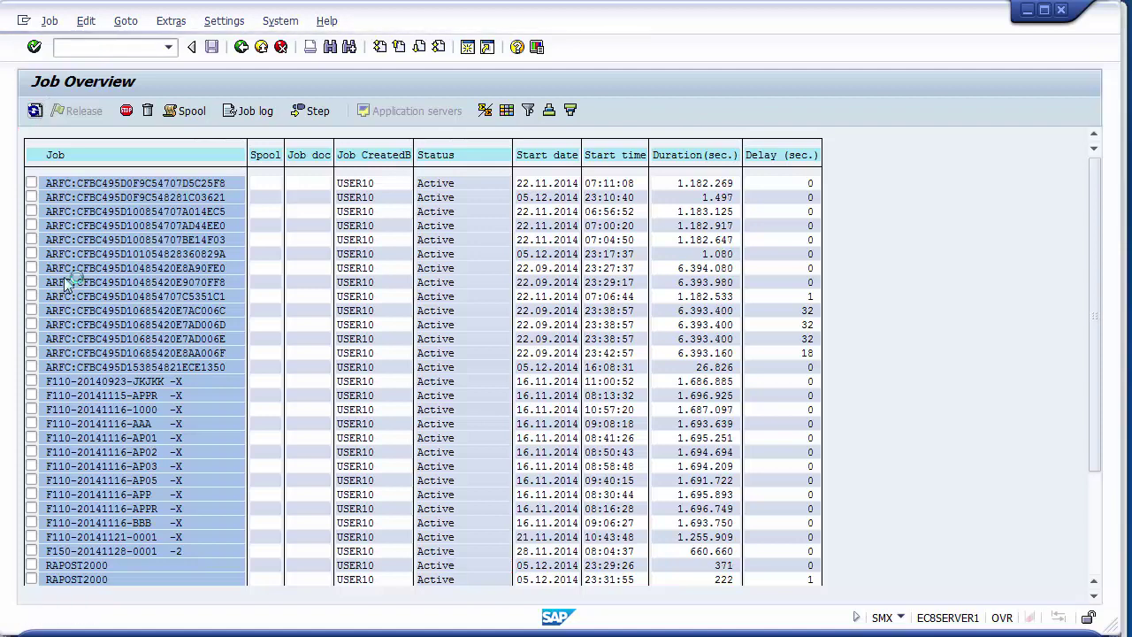
{"action": "left_click", "coordinate": [31, 566]}
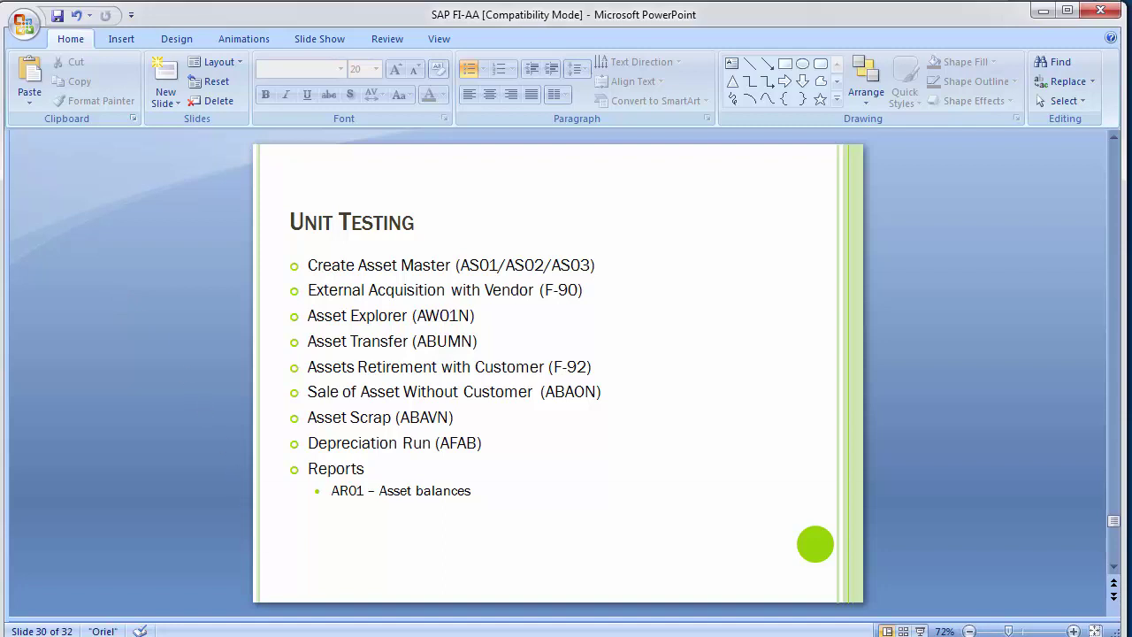
Switch to the SAP Easy Access session and start transaction FBL3N.
{"action": "mouse_move", "coordinate": [495, 636]}
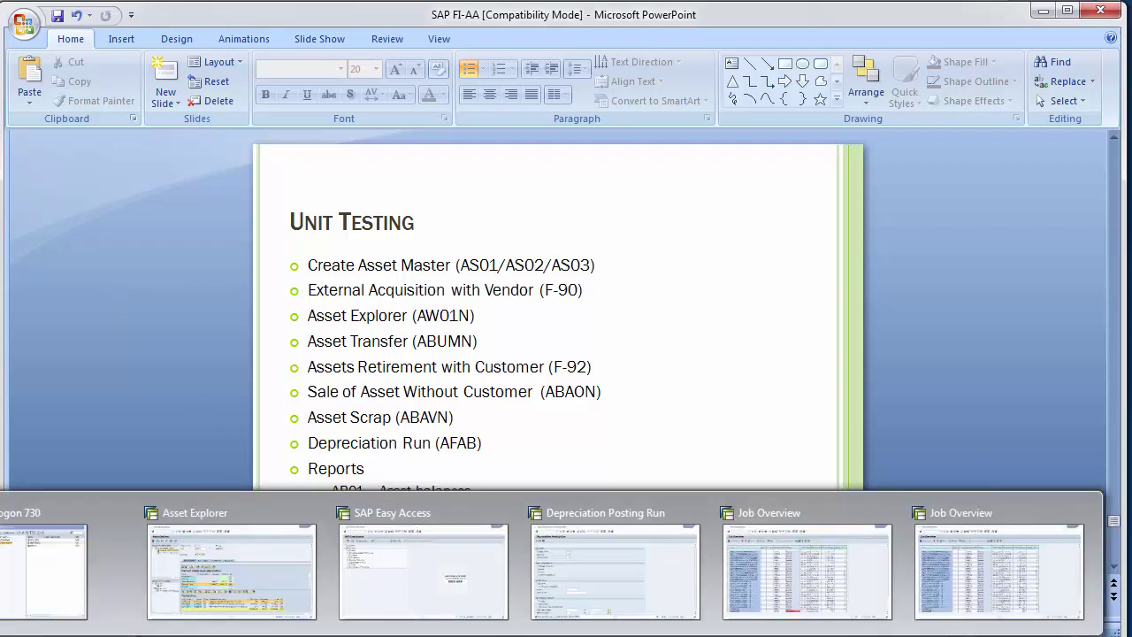
{"action": "left_click", "coordinate": [359, 581]}
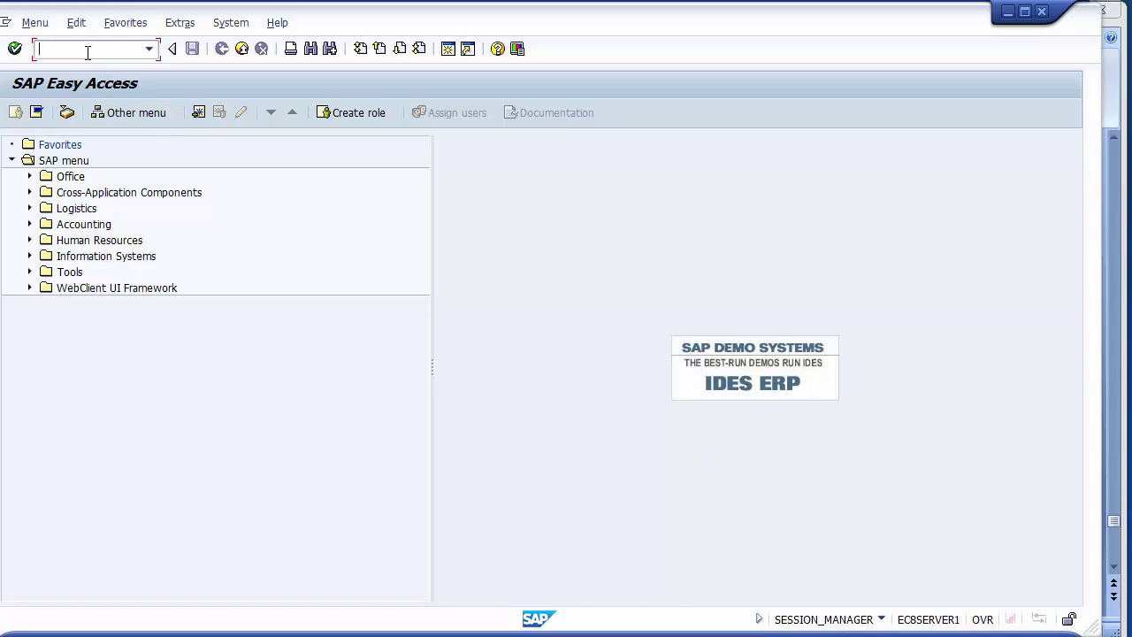
{"action": "type", "text": "fbl3n"}
{"action": "key", "text": "Return"}
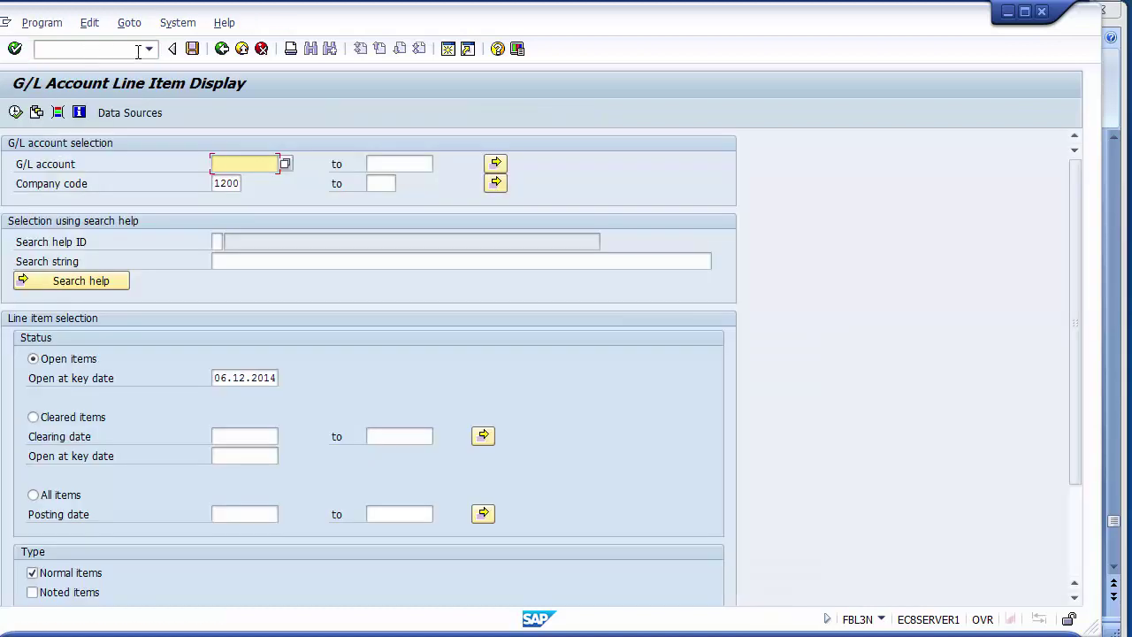
Choose G/L account 100022 (Plant & Machinery Account) through search help and display its open line items for company code 1200.
{"action": "left_click", "coordinate": [286, 164]}
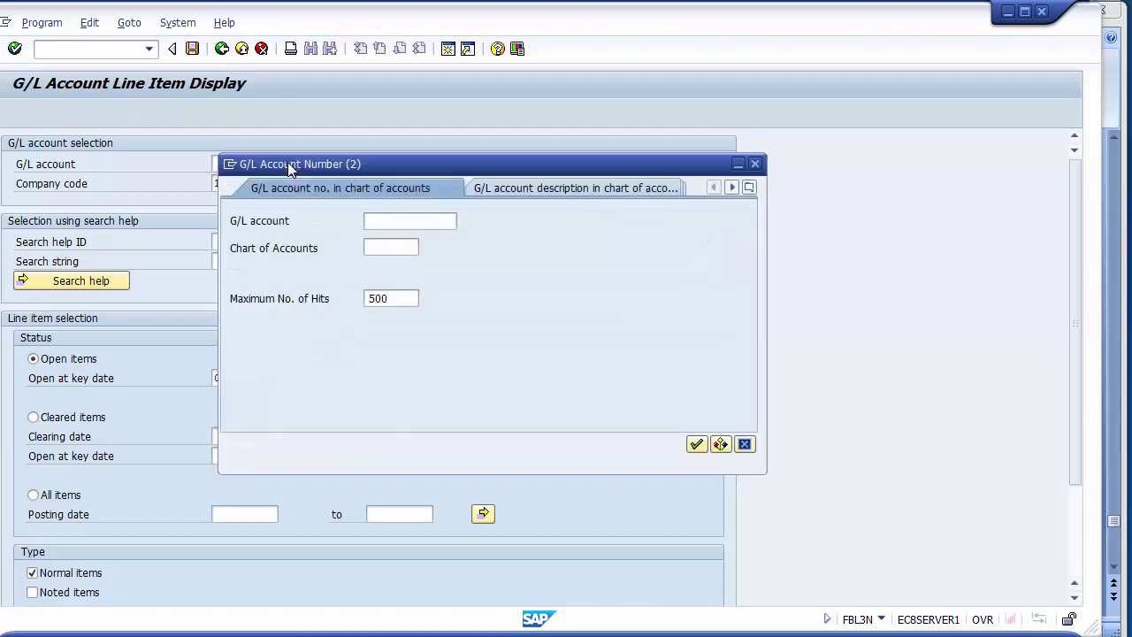
{"action": "key", "text": "Return"}
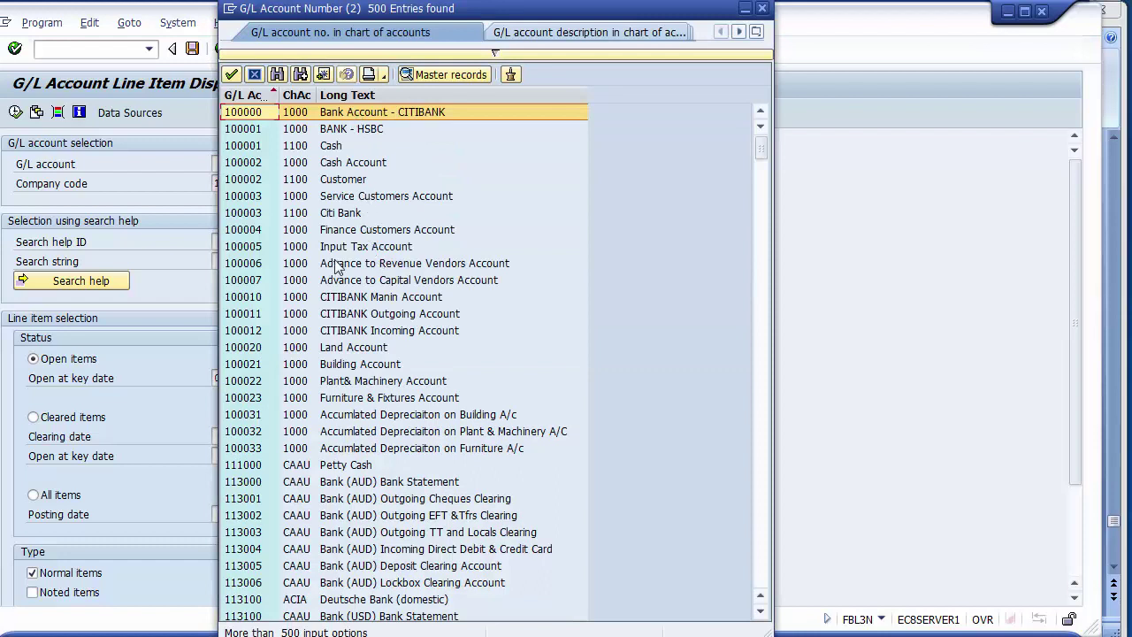
{"action": "left_click", "coordinate": [338, 382]}
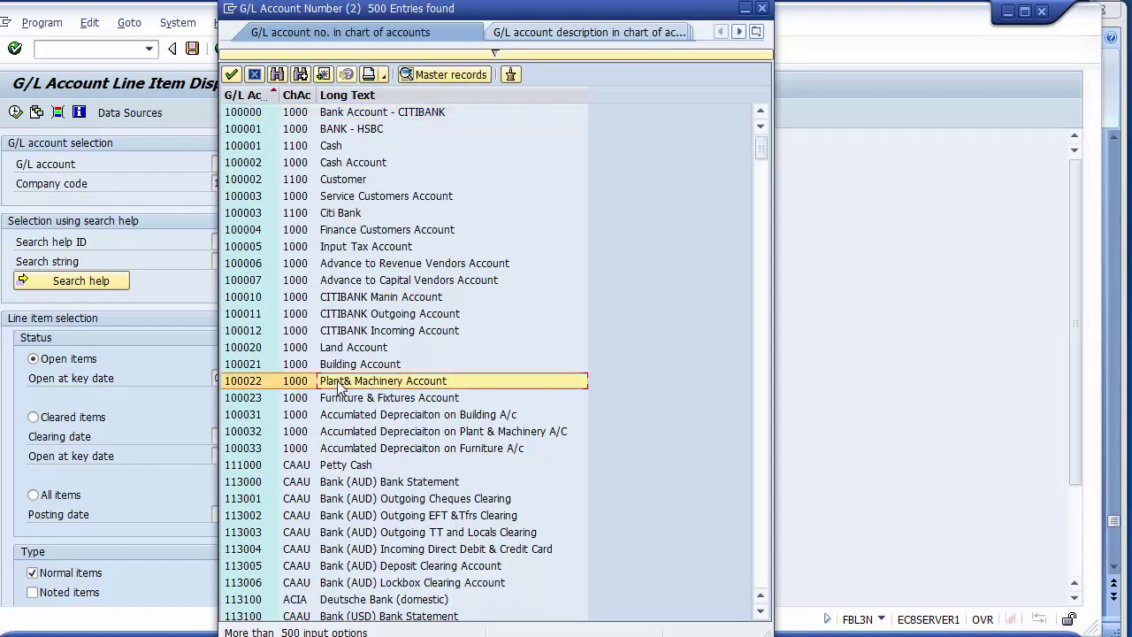
{"action": "double_click", "coordinate": [244, 388]}
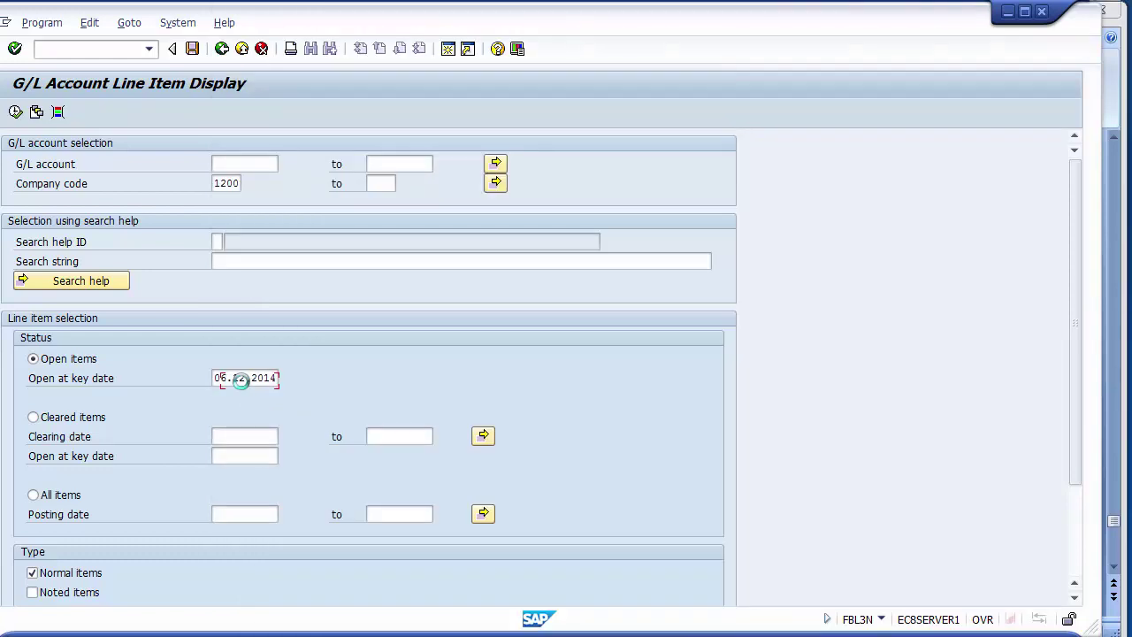
{"action": "left_click", "coordinate": [15, 113]}
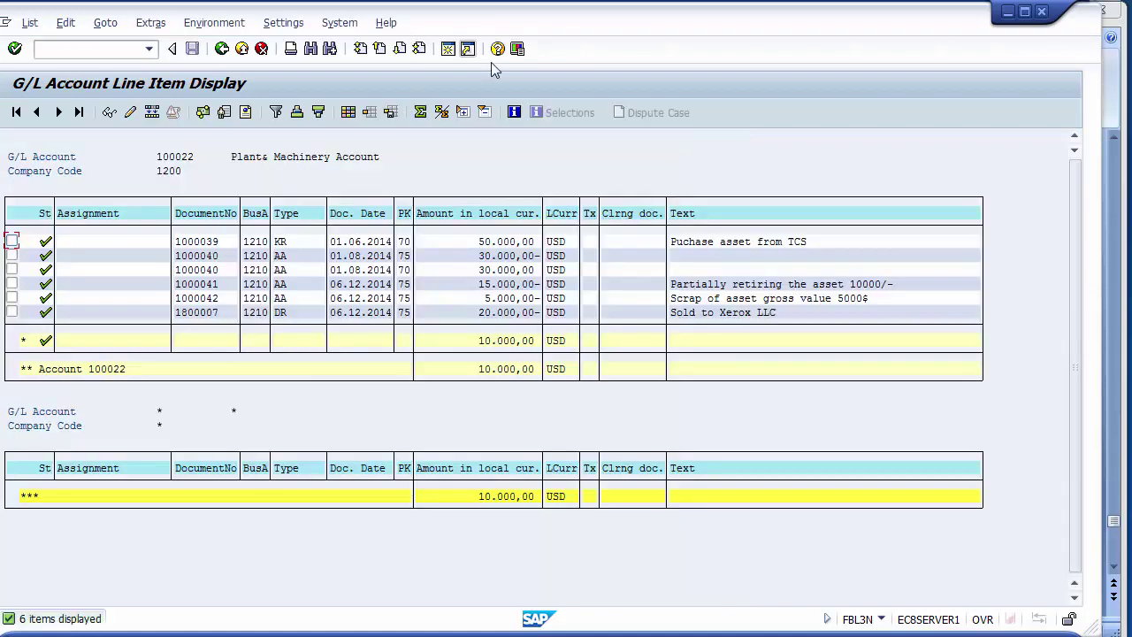
Switch to the Asset Explorer session and check the planned acquisition value of the Generator asset.
{"action": "left_click", "coordinate": [353, 630]}
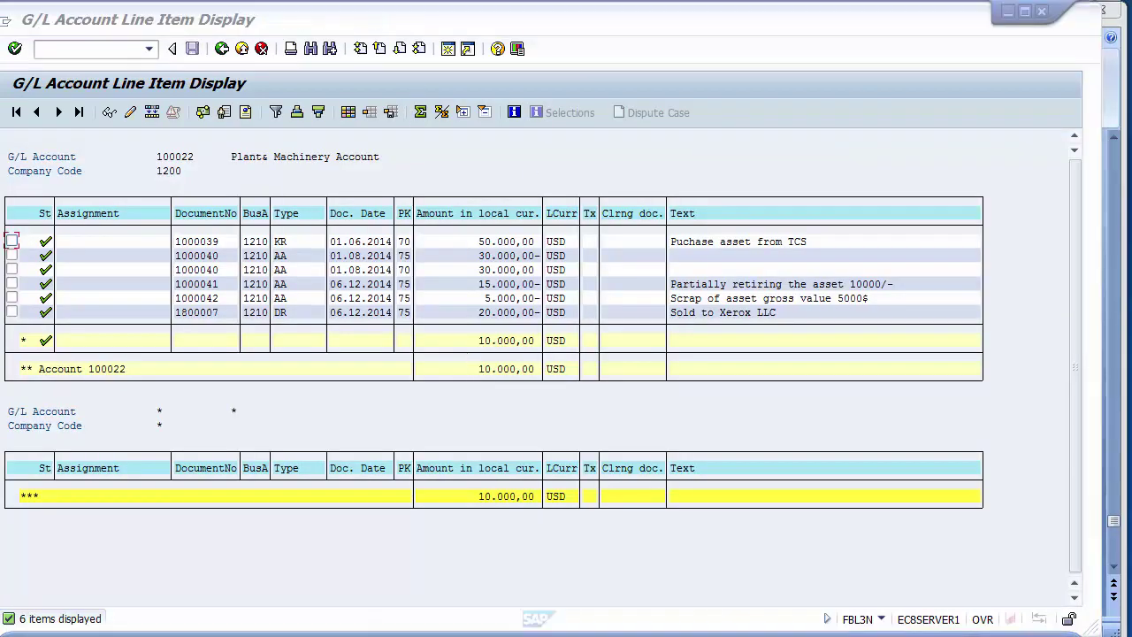
{"action": "left_click", "coordinate": [228, 573]}
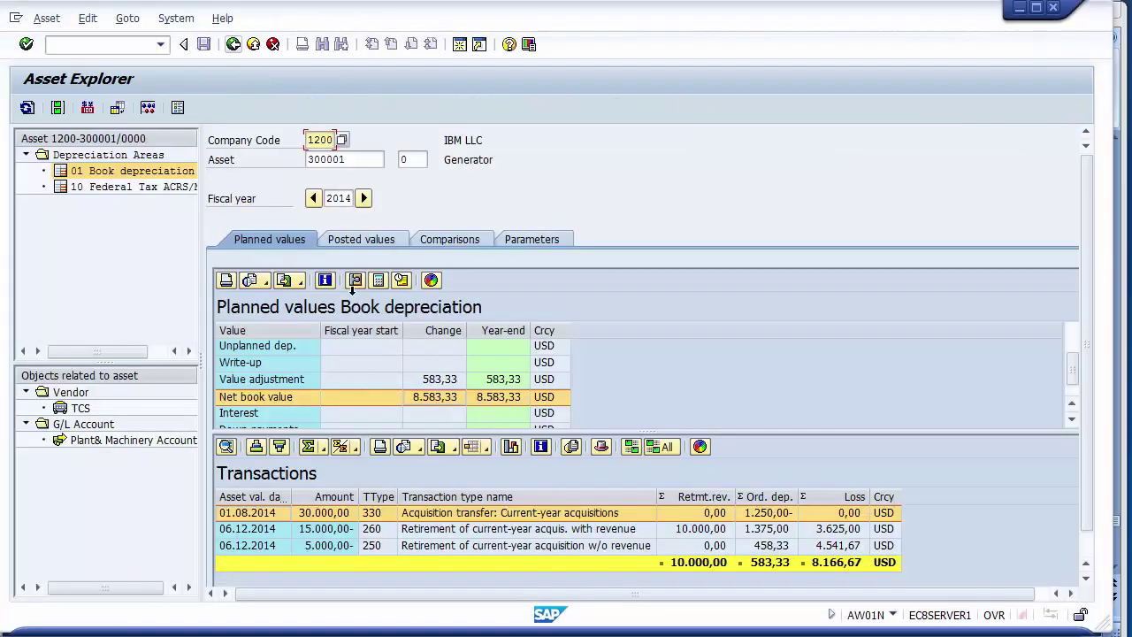
{"action": "left_click", "coordinate": [1072, 331]}
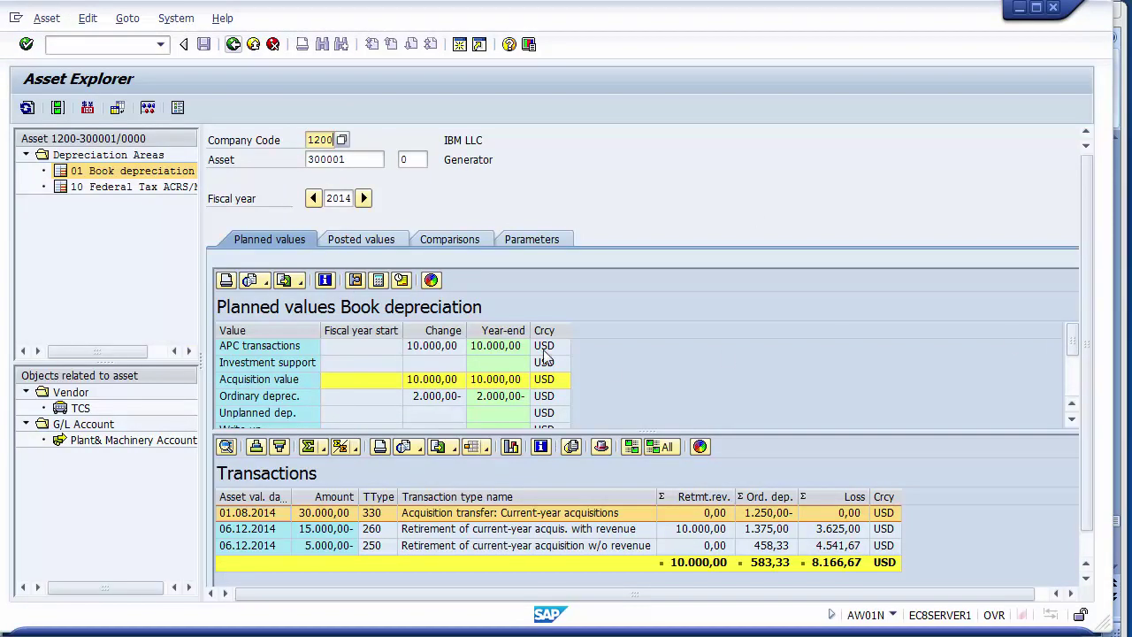
{"action": "left_click", "coordinate": [431, 381]}
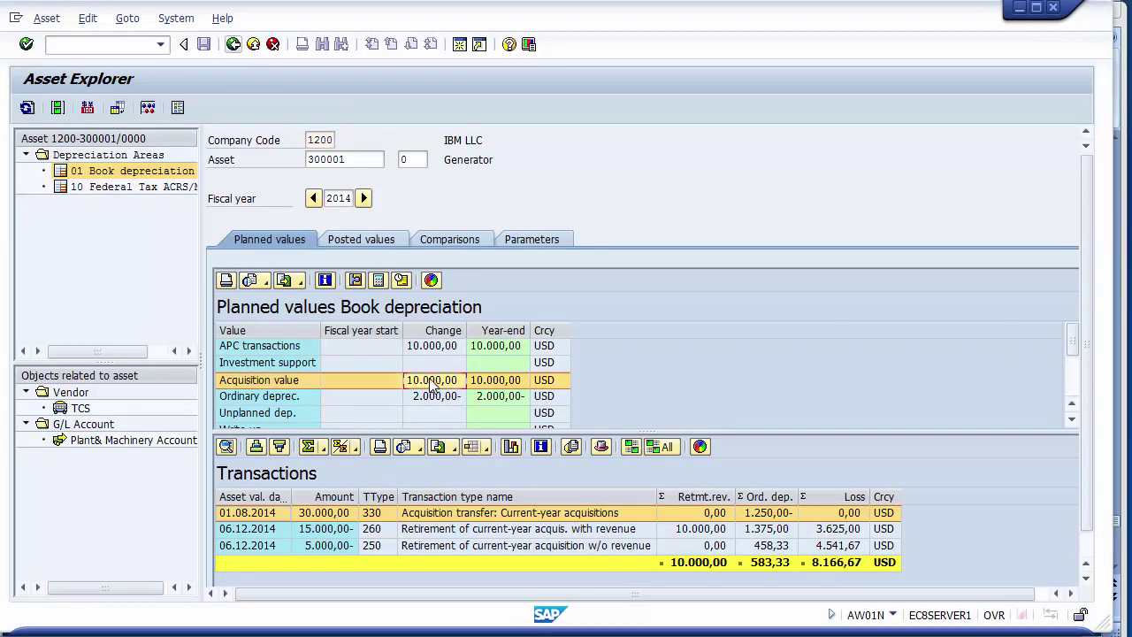
{"action": "left_click_drag", "start_coordinate": [442, 159], "coordinate": [513, 158]}
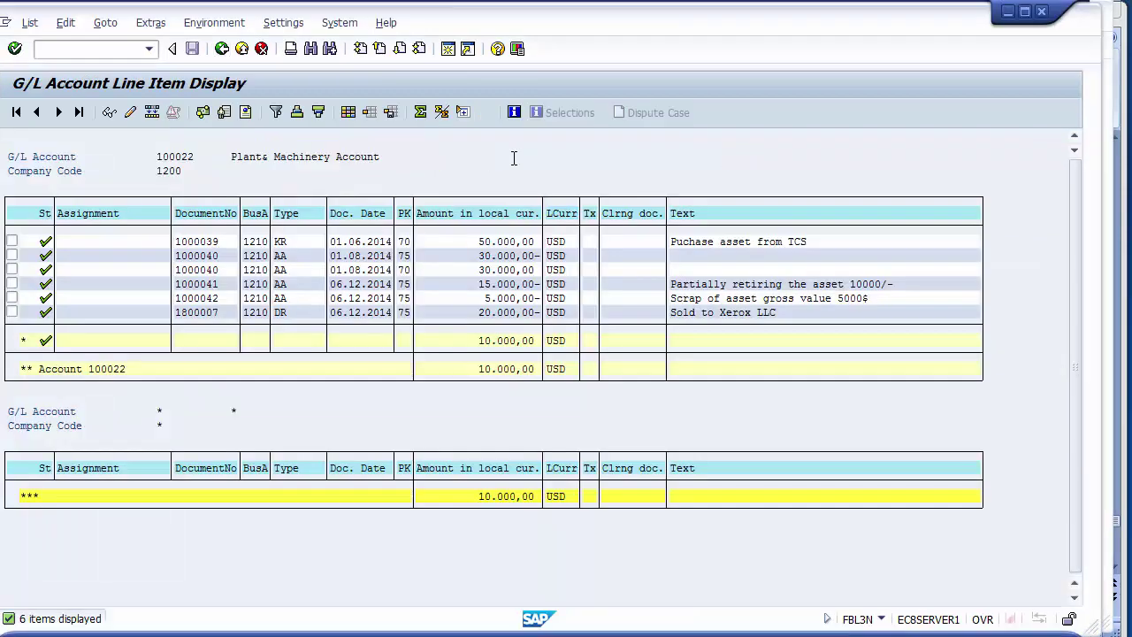
Review the Plant & Machinery account's balance, document types and item texts, then return to the line item selection screen.
{"action": "left_click", "coordinate": [226, 158]}
{"action": "left_click", "coordinate": [483, 344]}
{"action": "left_click", "coordinate": [290, 255]}
{"action": "left_click", "coordinate": [295, 315]}
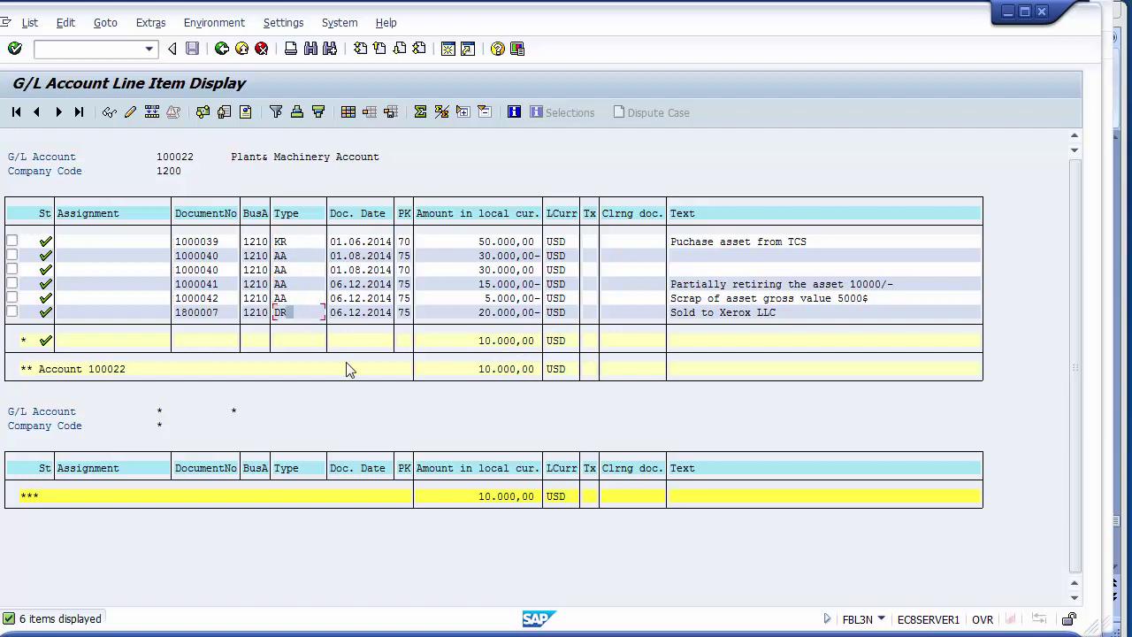
{"action": "left_click", "coordinate": [738, 284]}
{"action": "left_click", "coordinate": [722, 314]}
{"action": "left_click", "coordinate": [241, 50]}
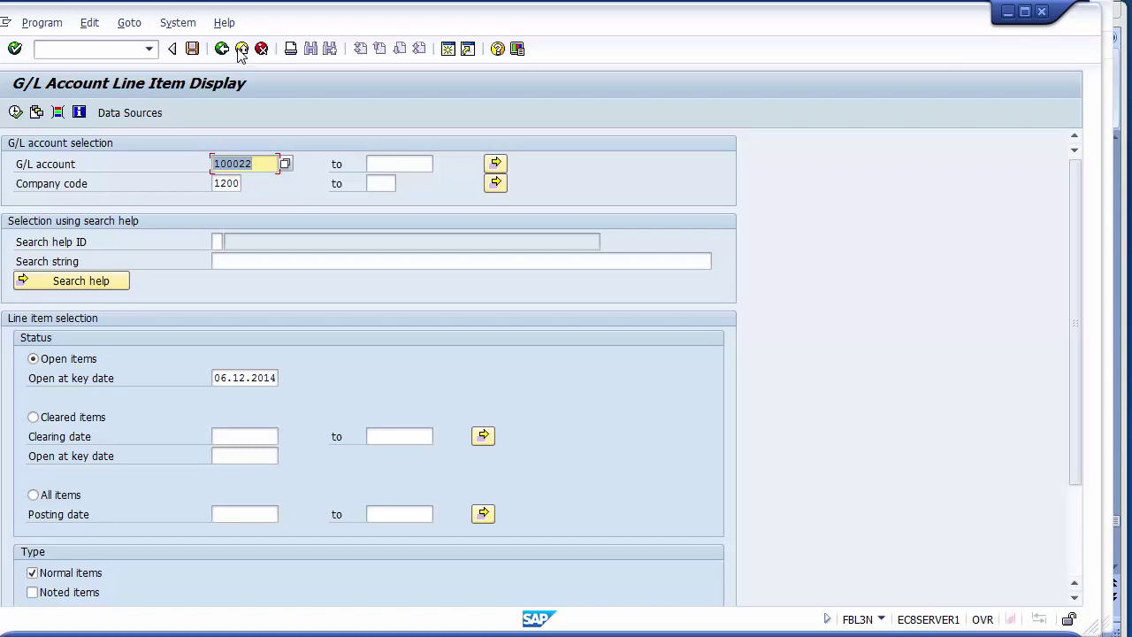
Switch to the SAP FI-AA presentation in PowerPoint and advance to the Assets Under Construction (AUC) slide.
{"action": "key", "text": "alt+Tab"}
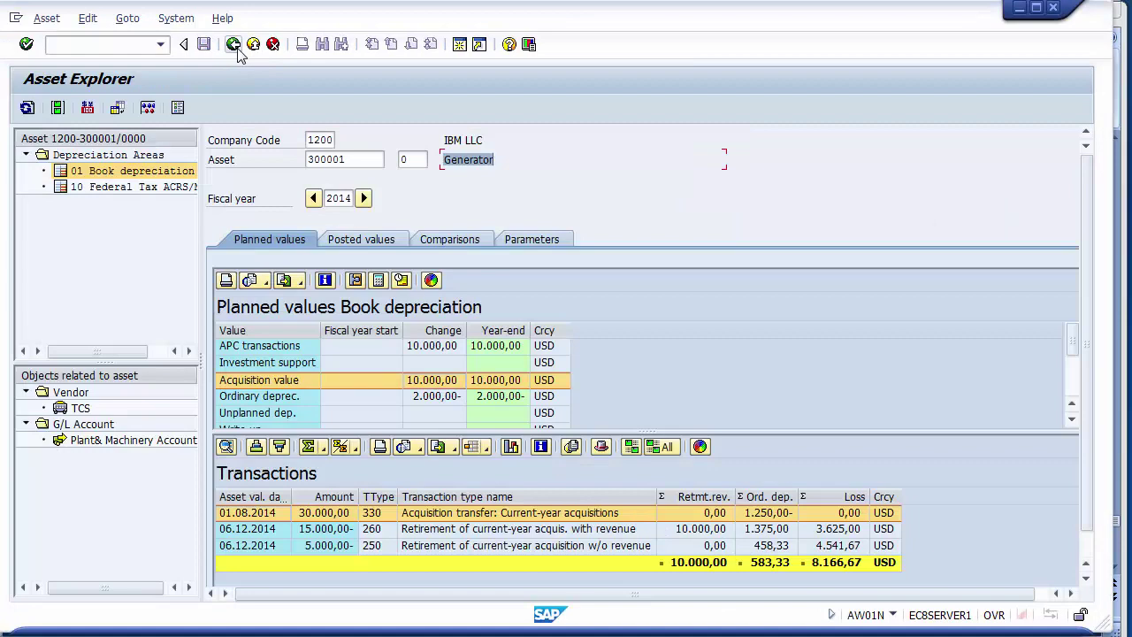
{"action": "key", "text": "alt+a"}
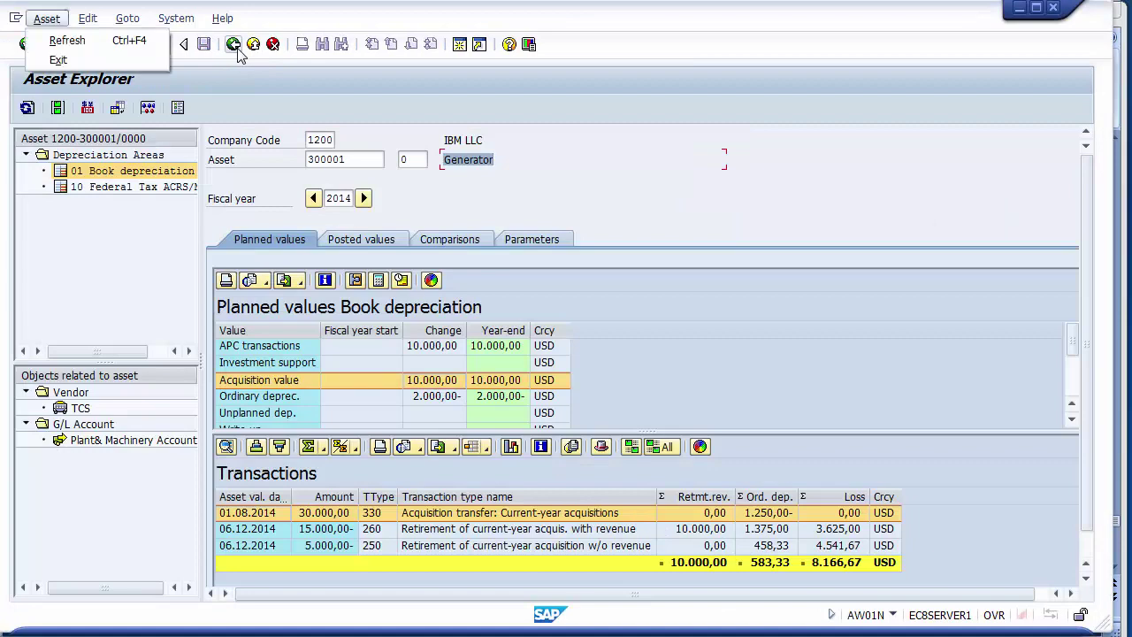
{"action": "key", "text": "Escape"}
{"action": "key", "text": "alt+Tab"}
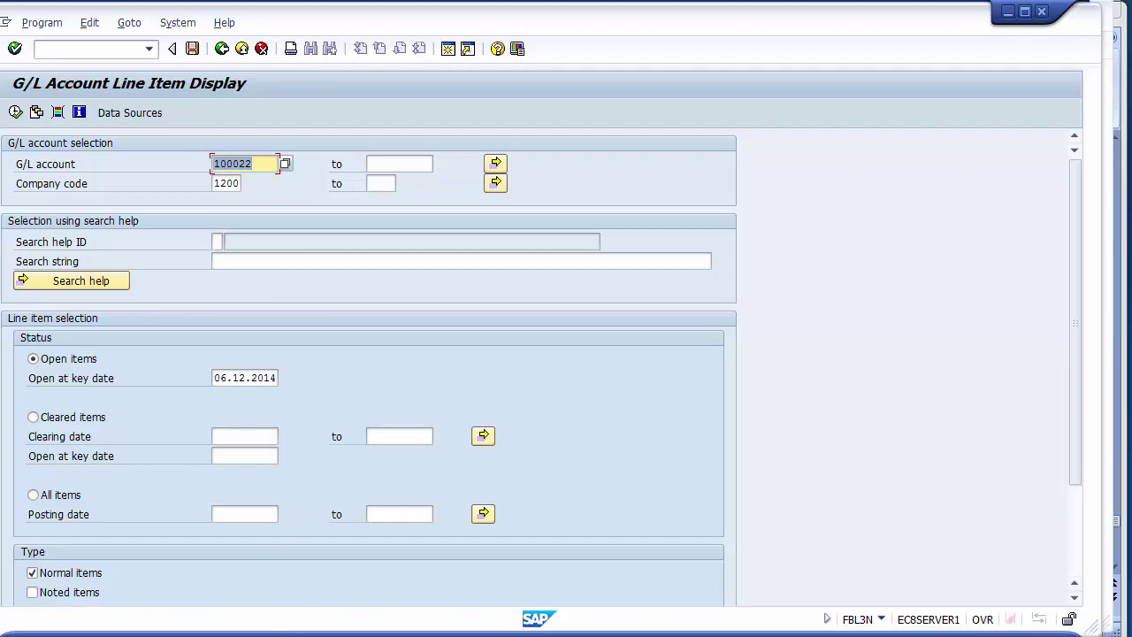
{"action": "key", "text": "alt+Tab"}
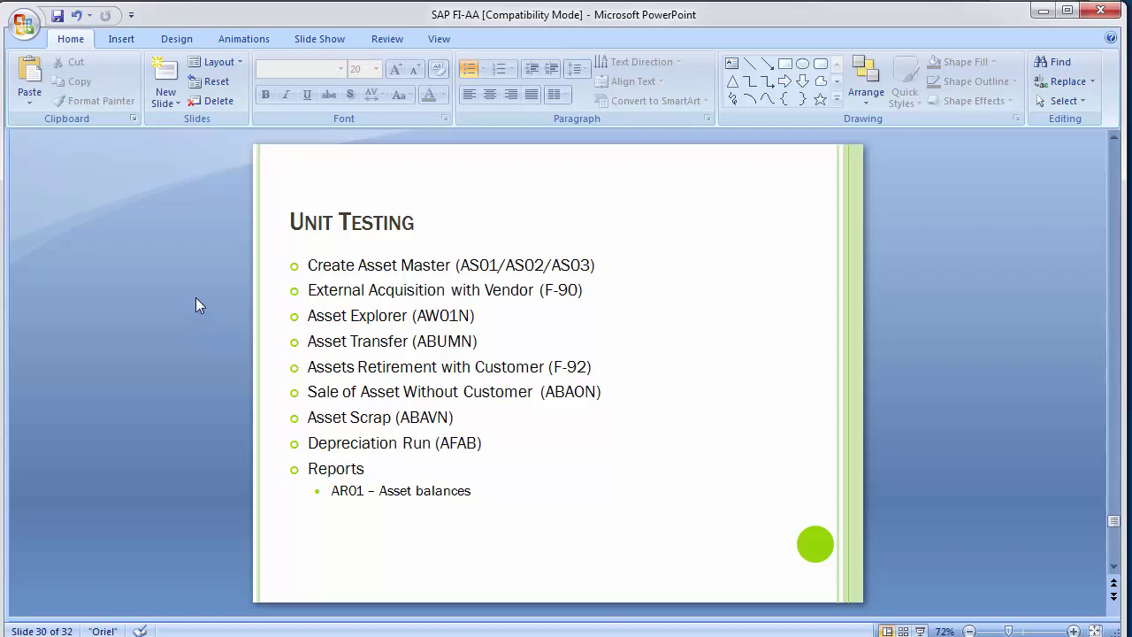
{"action": "scroll", "coordinate": [196, 298], "scroll_direction": "down", "scroll_amount": 1}
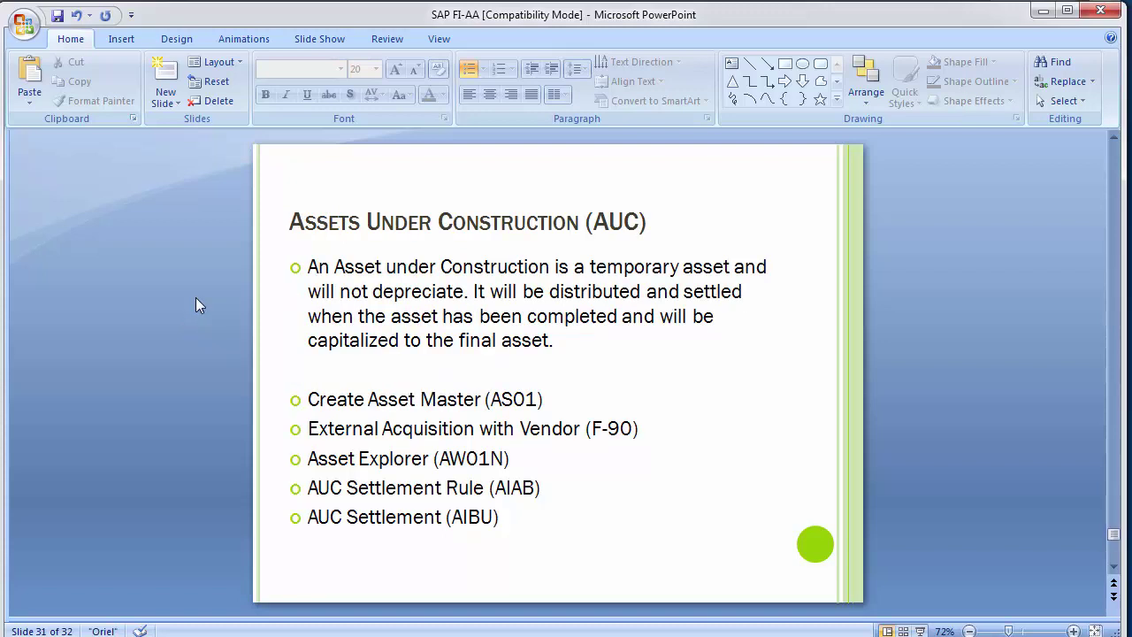